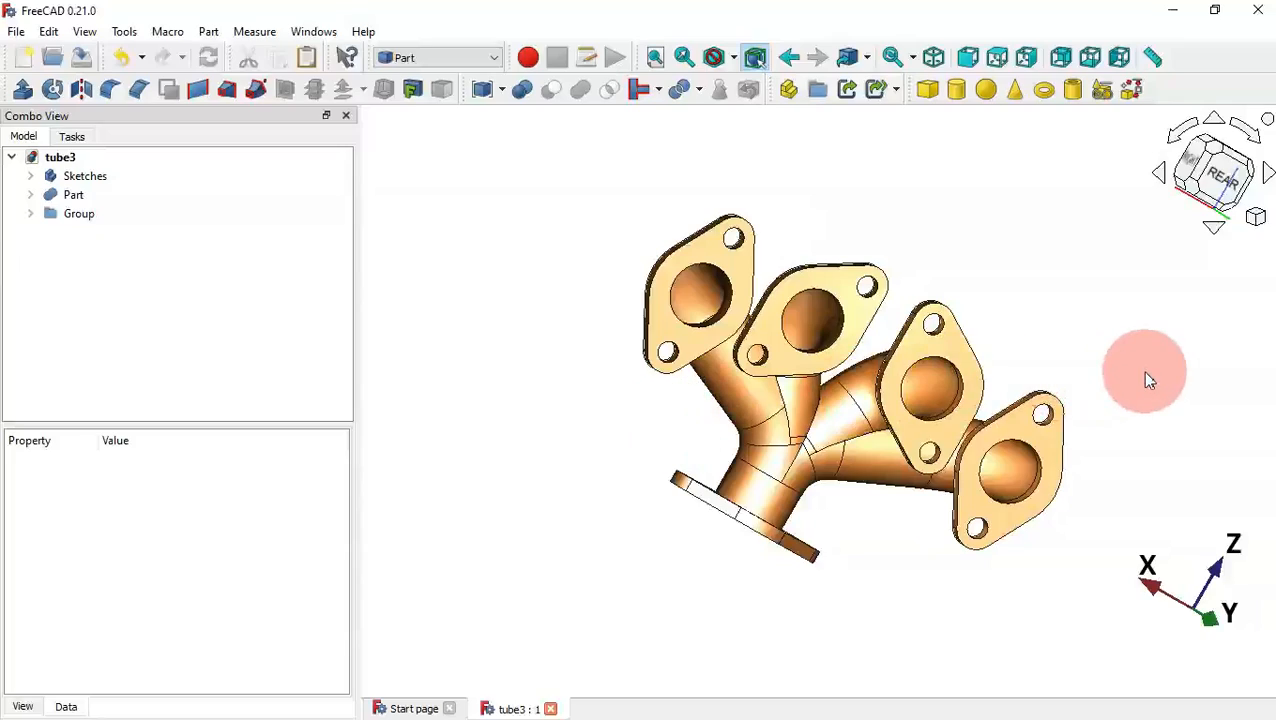
left_click_drag(1148, 378, 720, 484)
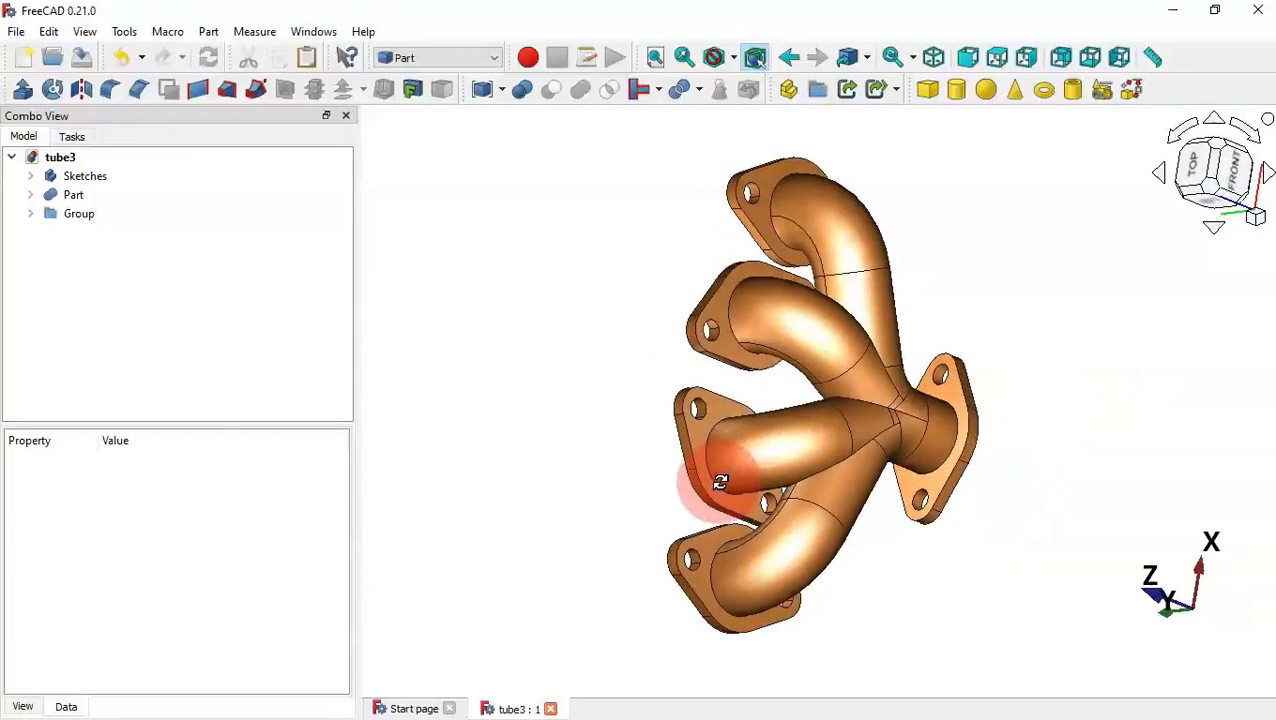
left_click_drag(563, 478, 1004, 329)
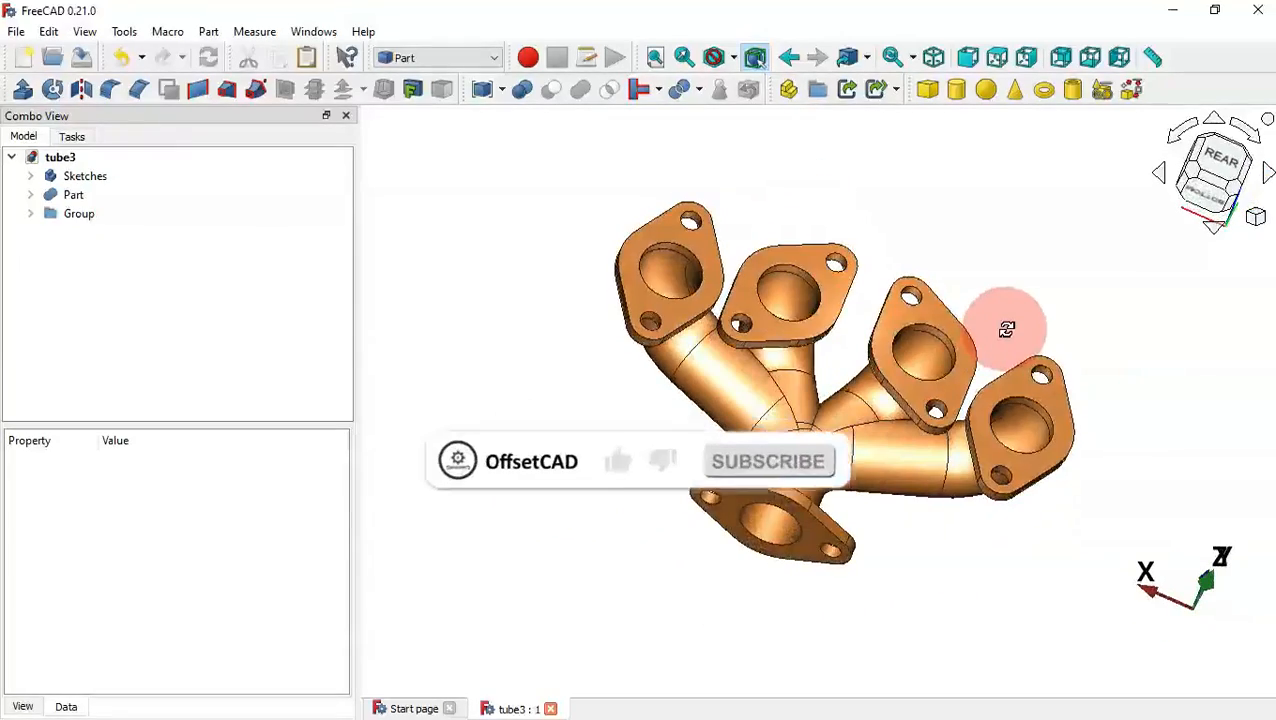
left_click_drag(1094, 464, 758, 513)
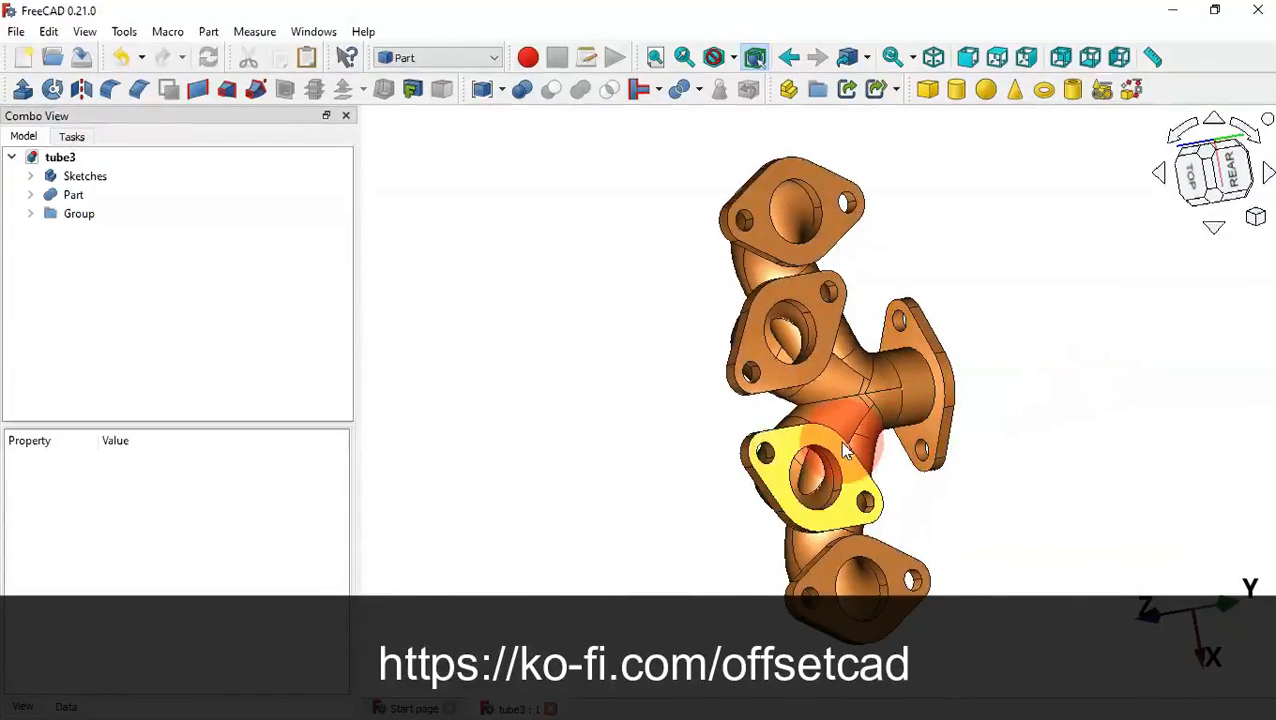
left_click_drag(1149, 373, 954, 433)
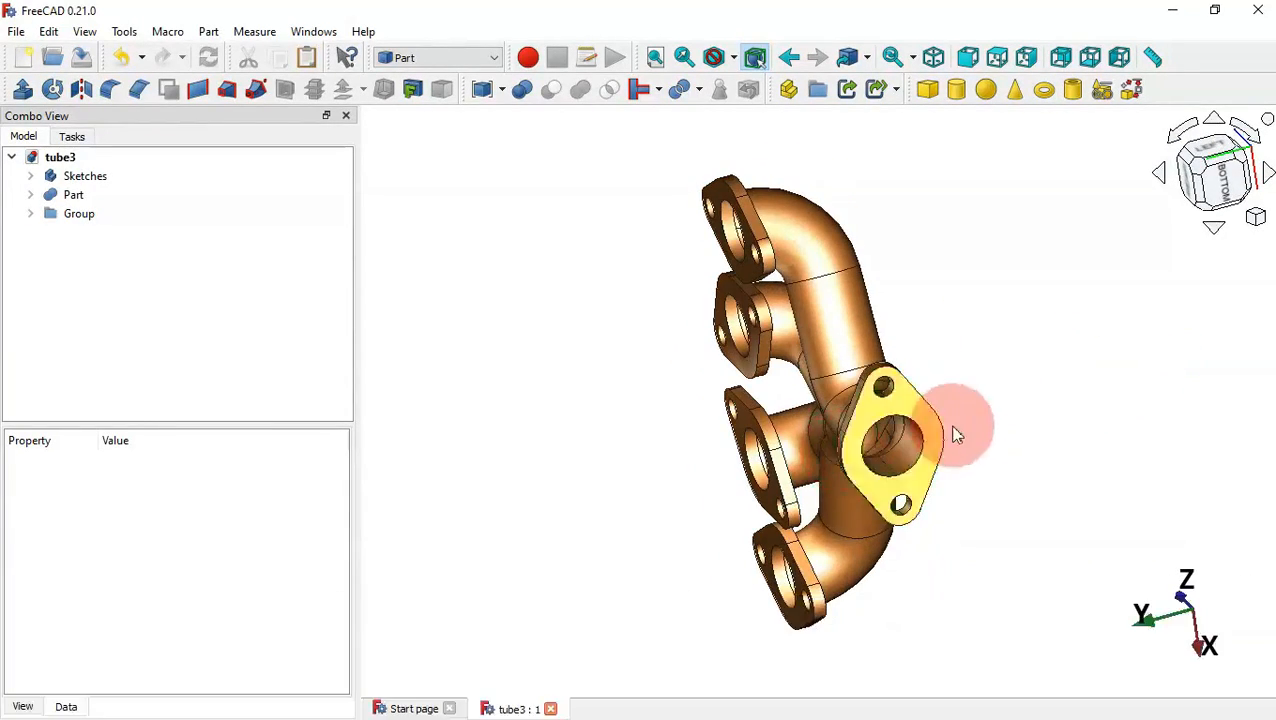
left_click_drag(1023, 411, 1017, 361)
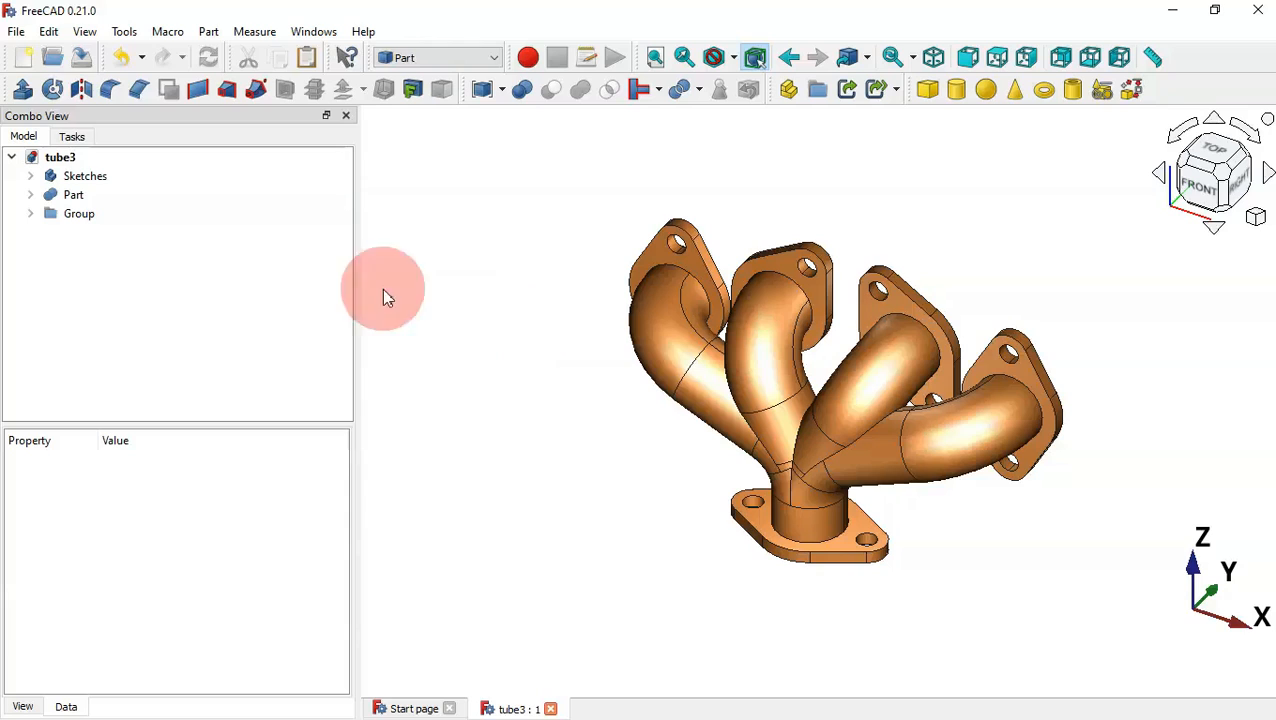
Create a new document and add a body to it in the Part Design workbench
left_click(24, 60)
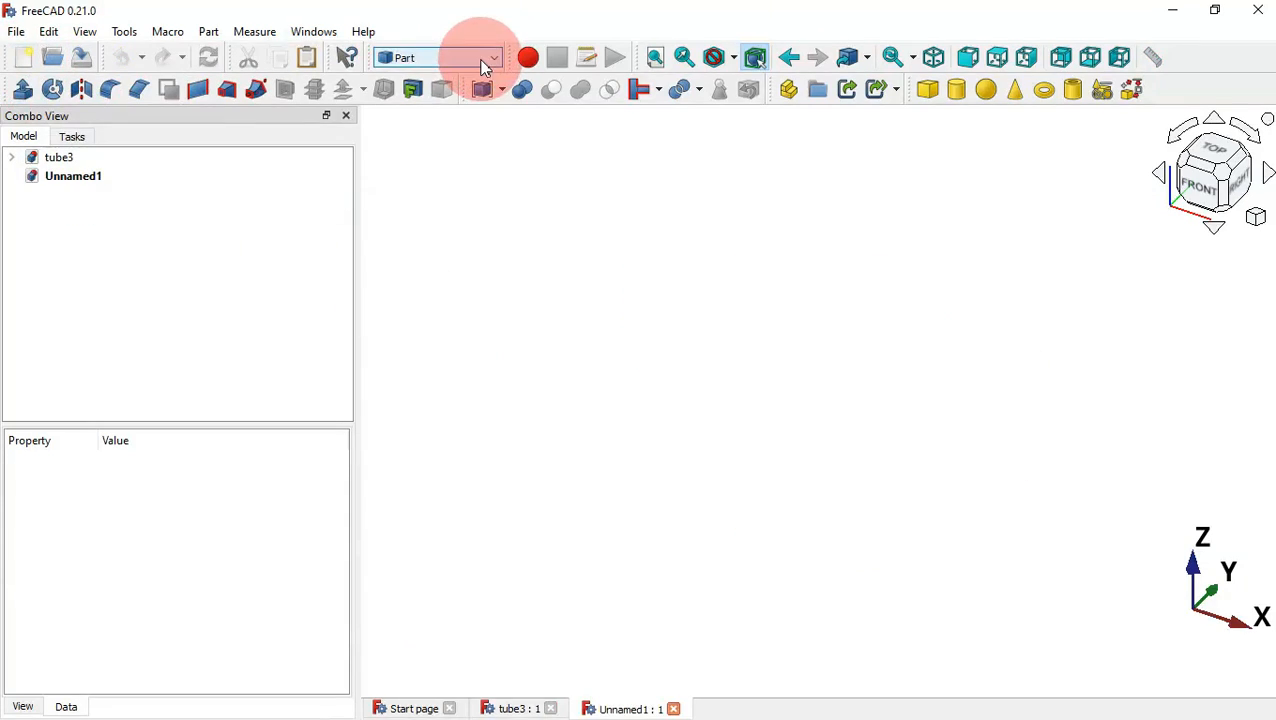
left_click(484, 60)
left_click(441, 168)
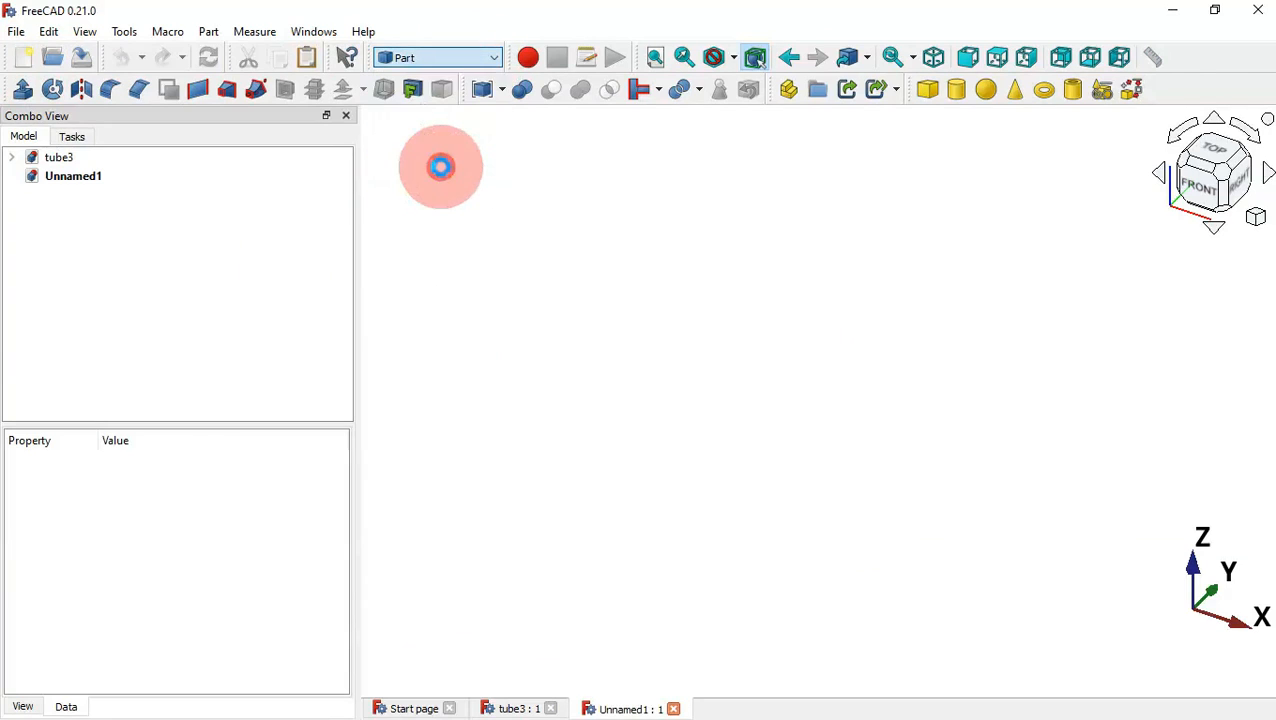
left_click(27, 140)
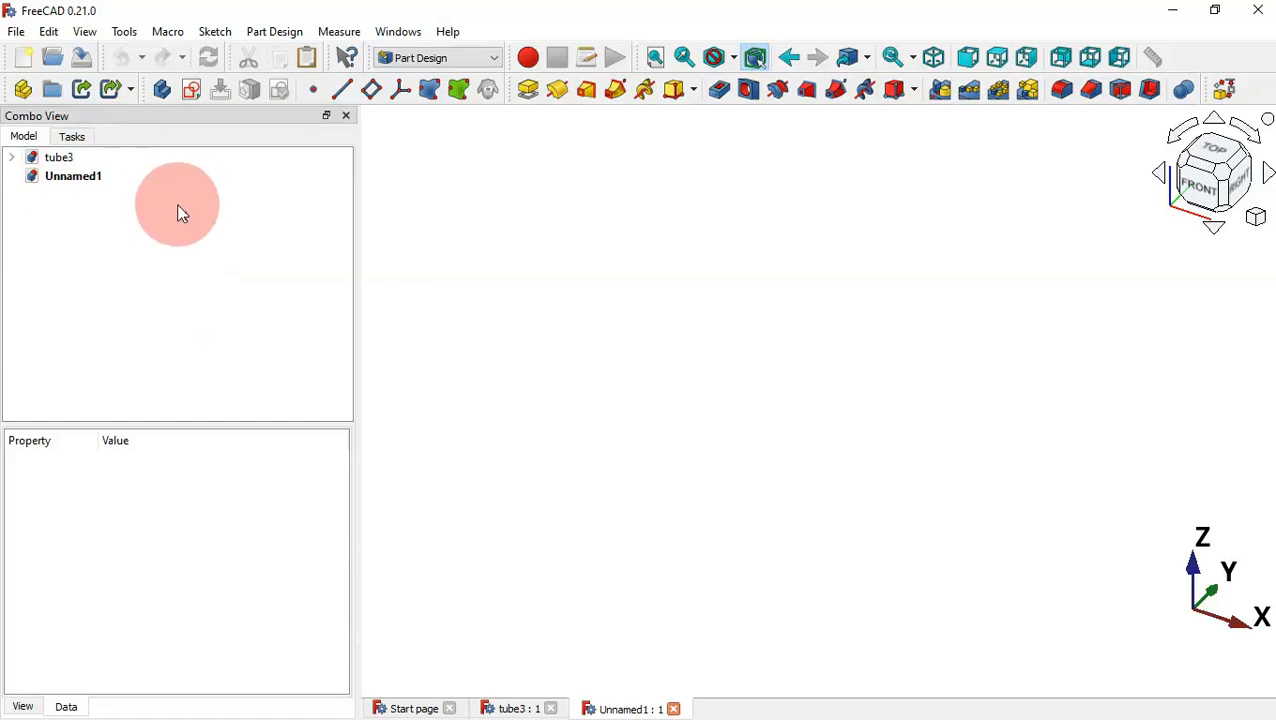
left_click(163, 92)
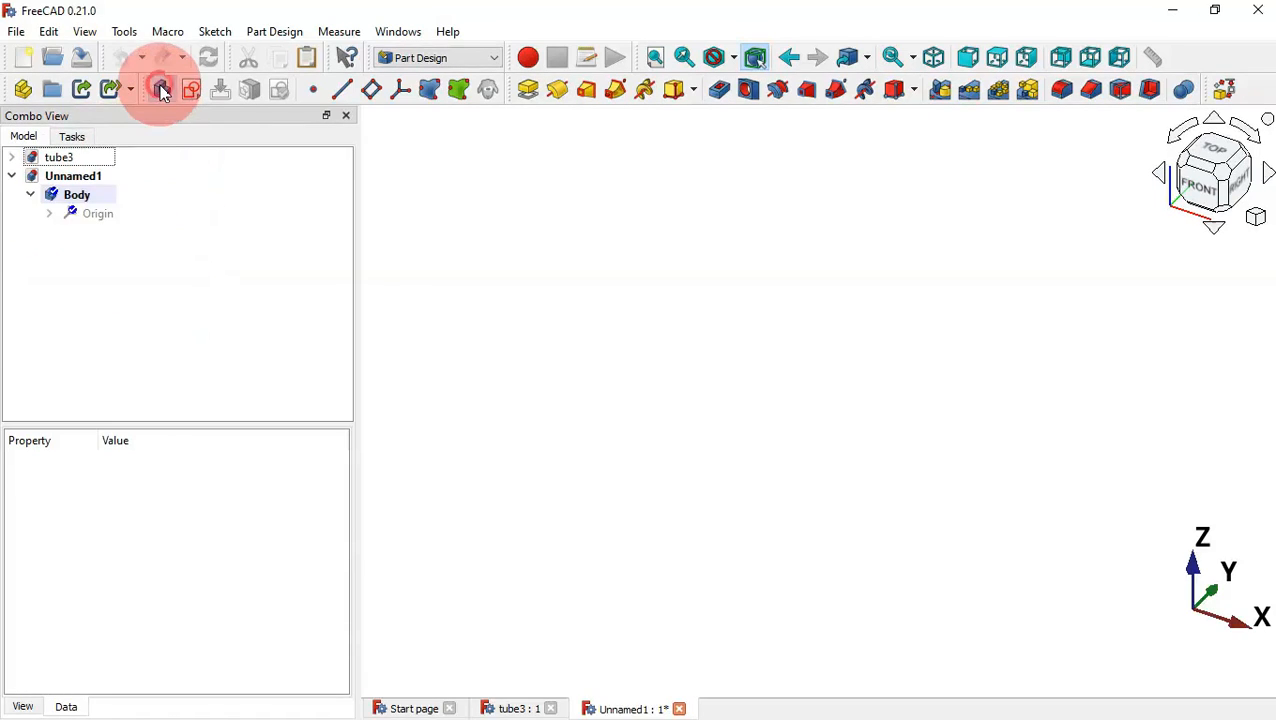
left_click(151, 325)
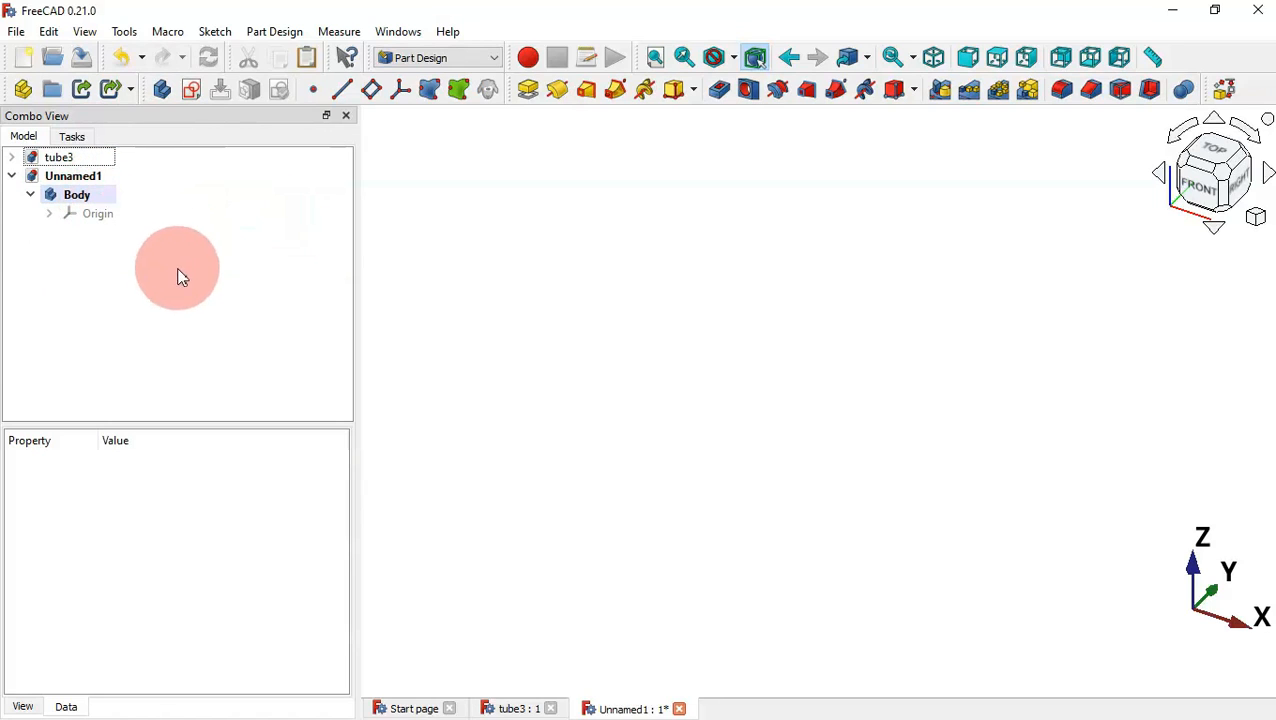
Rename the body in the new document as Sketches
left_click(512, 708)
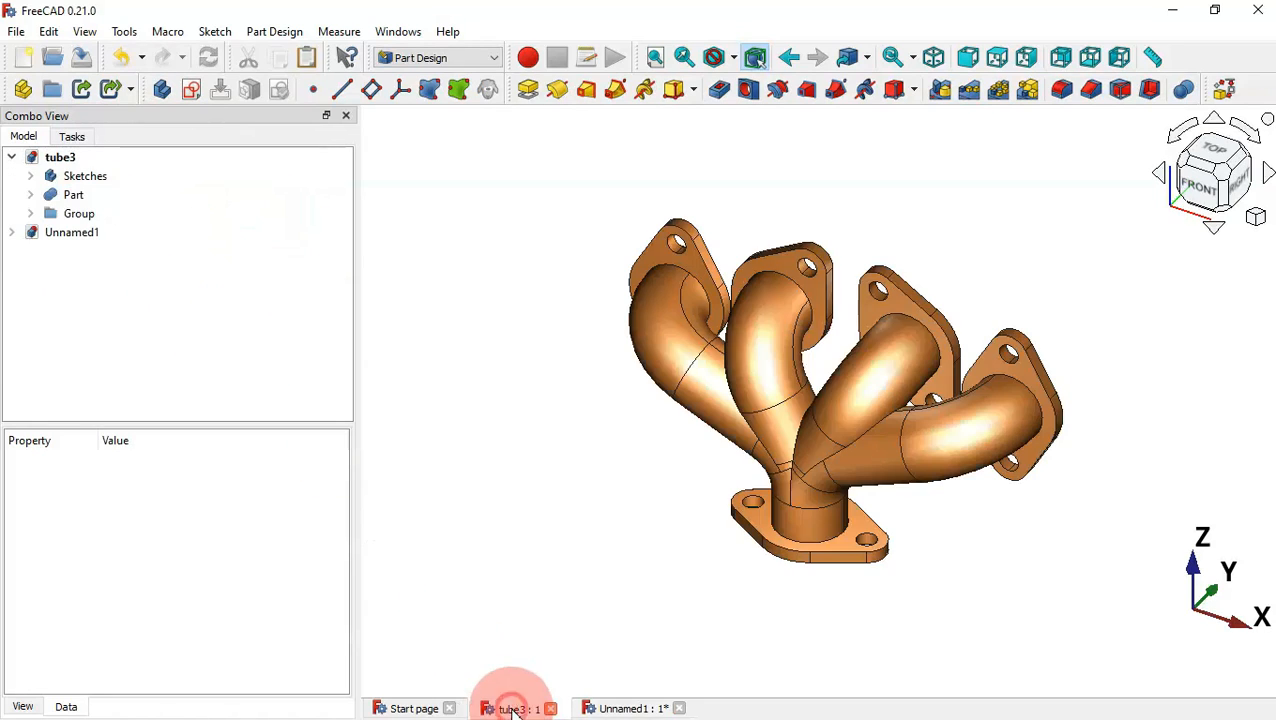
left_click(621, 706)
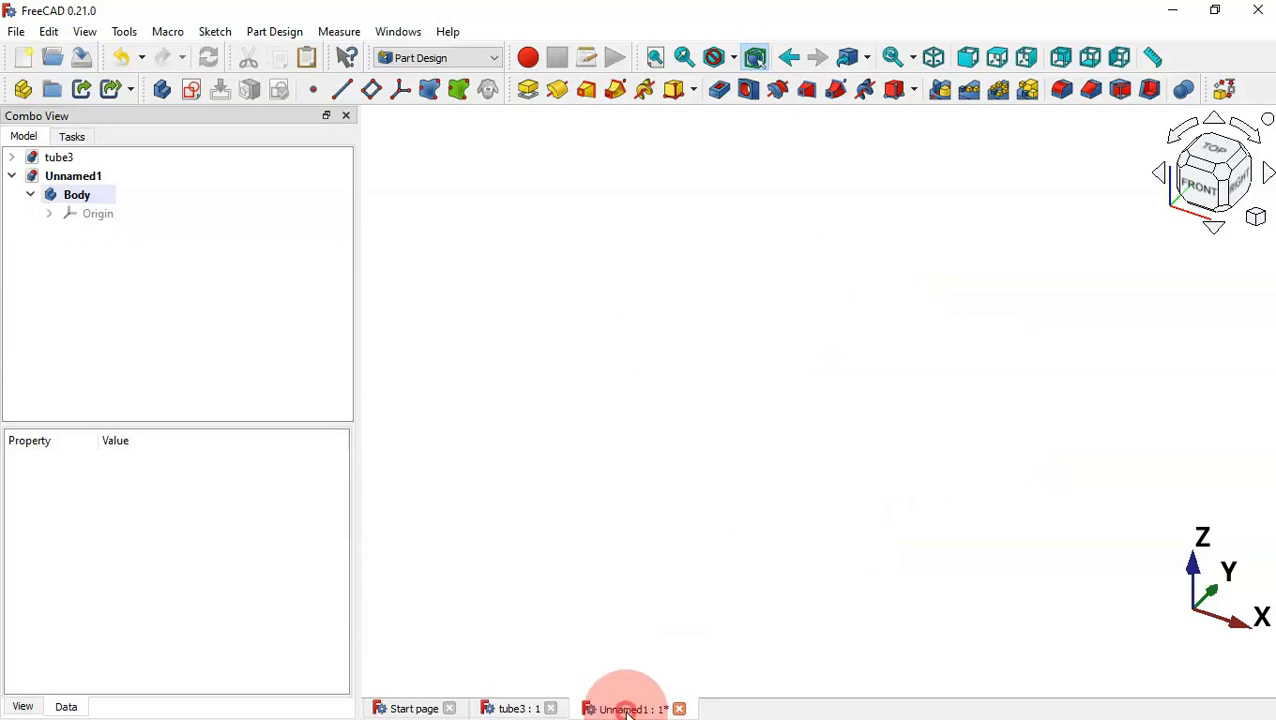
left_click(86, 199)
right_click(55, 198)
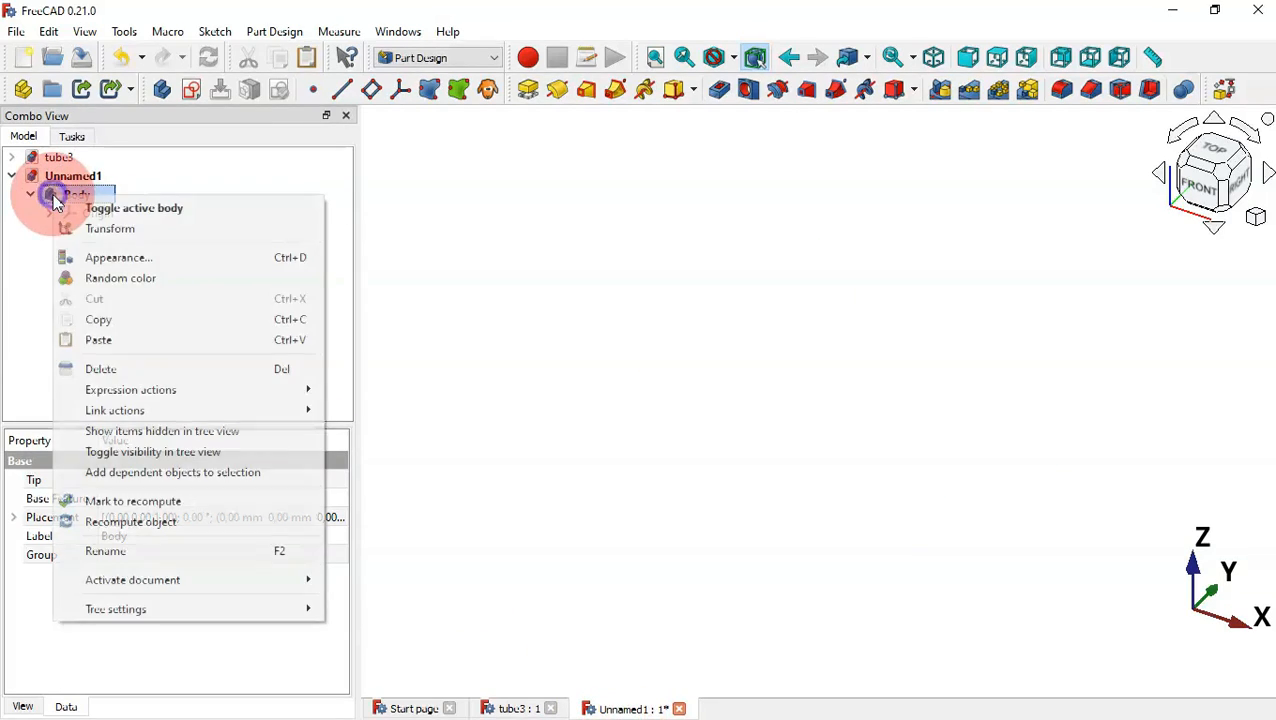
left_click(240, 550)
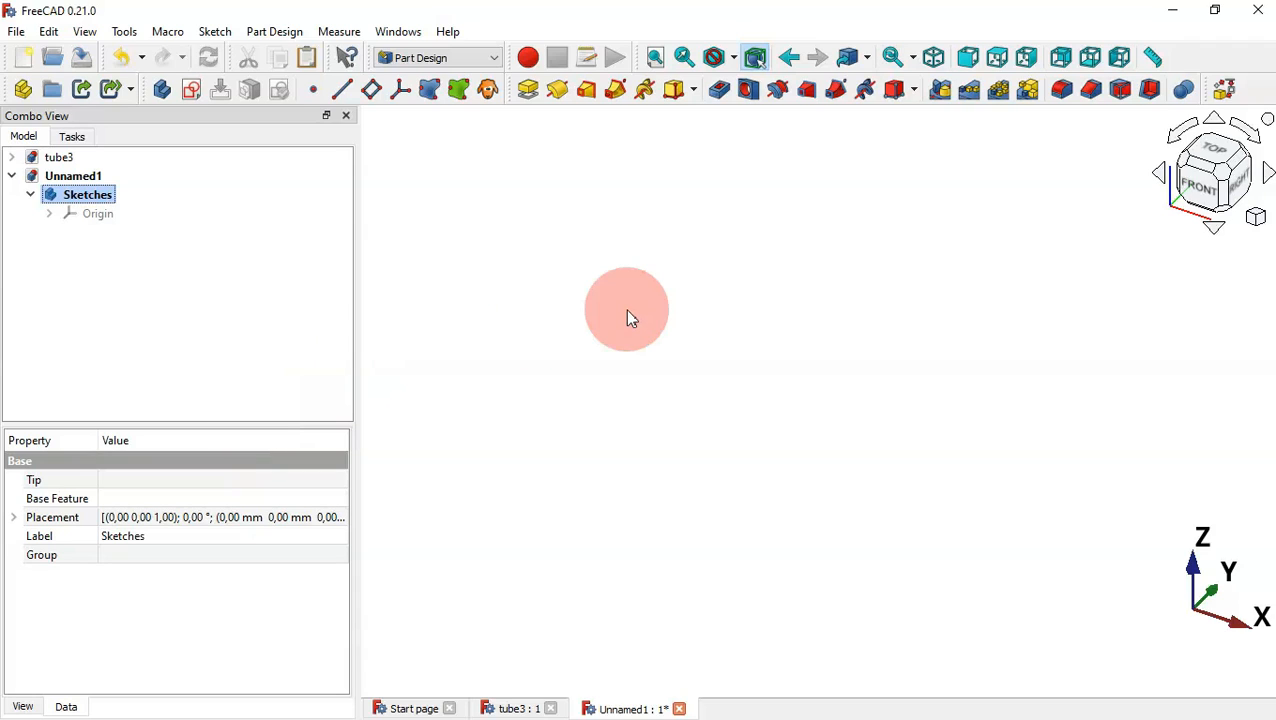
Start a new sketch in the Sketches body on the XZ plane
left_click(199, 93)
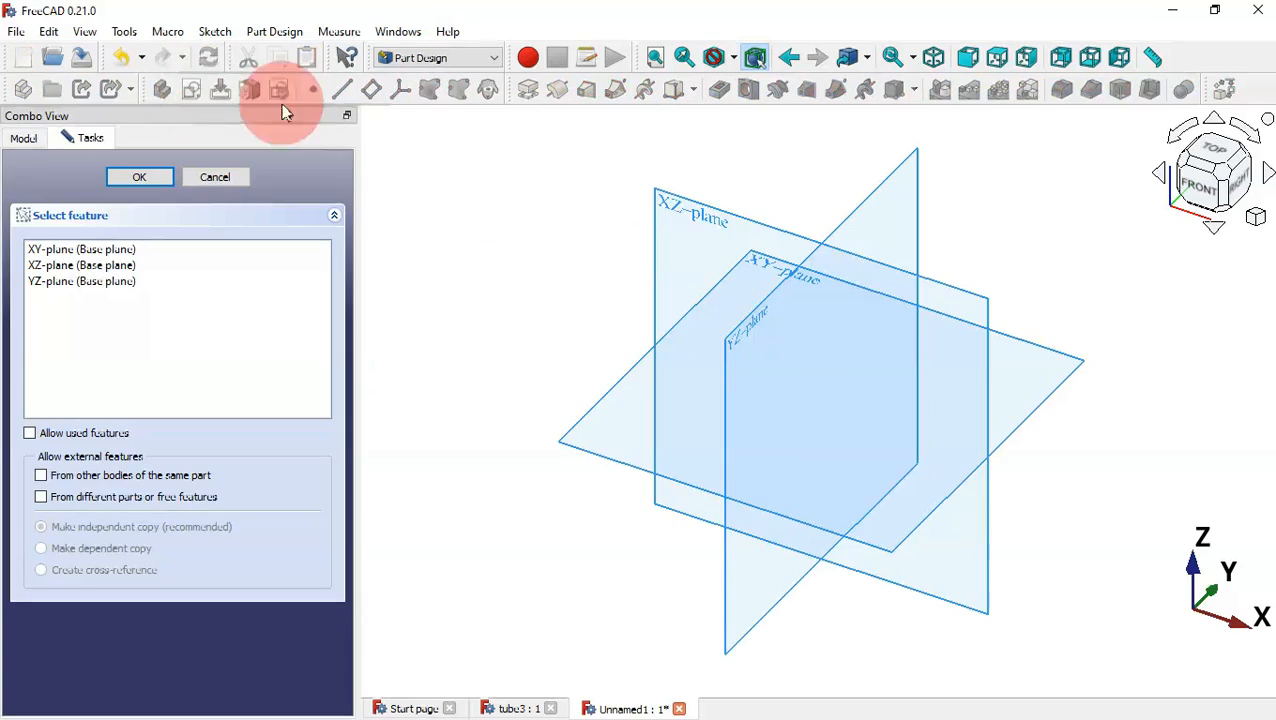
left_click(702, 211)
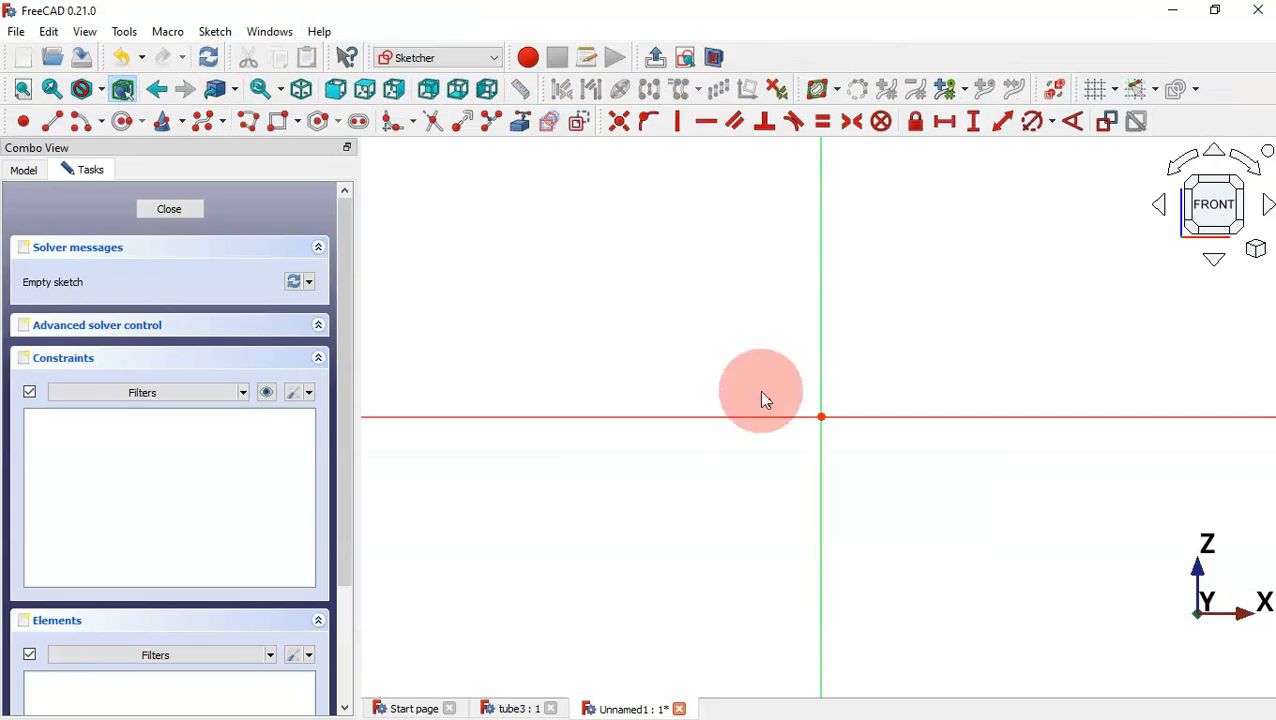
scroll(940, 572, "down", 2)
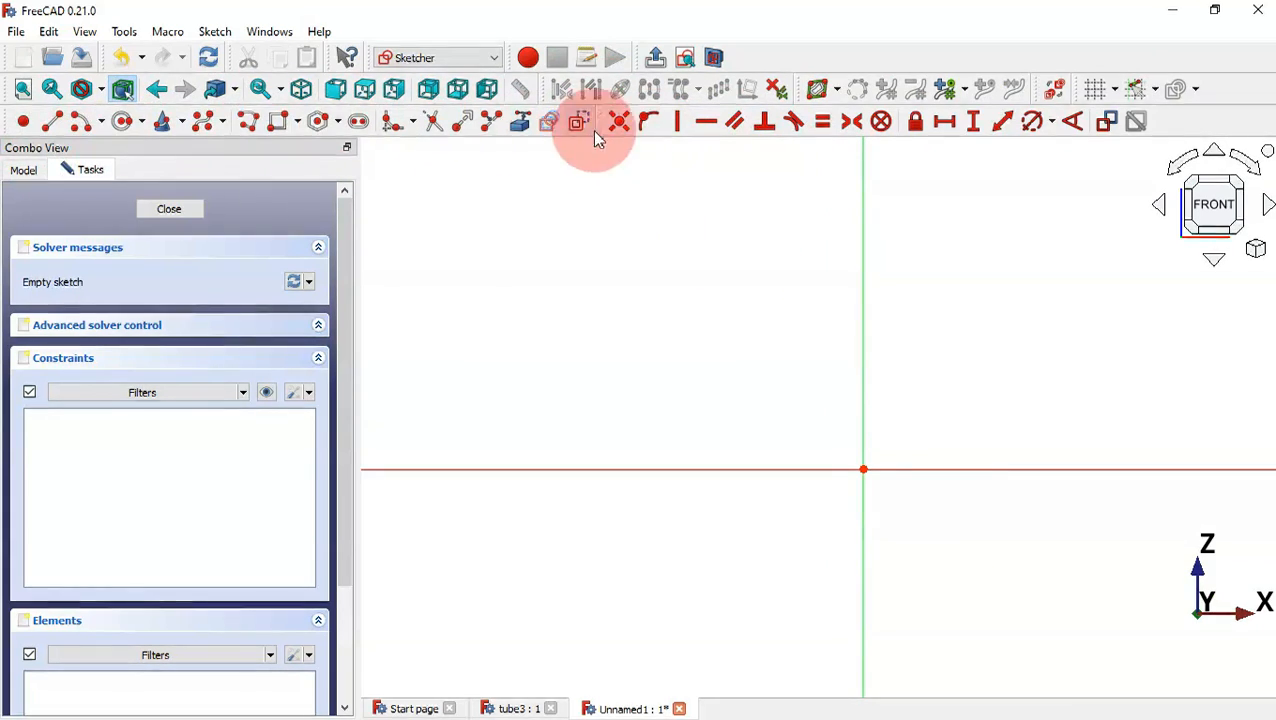
Sketch a vertical line about 40 mm long up from the origin and a separate line sloping down towards it from the upper left
left_click(52, 122)
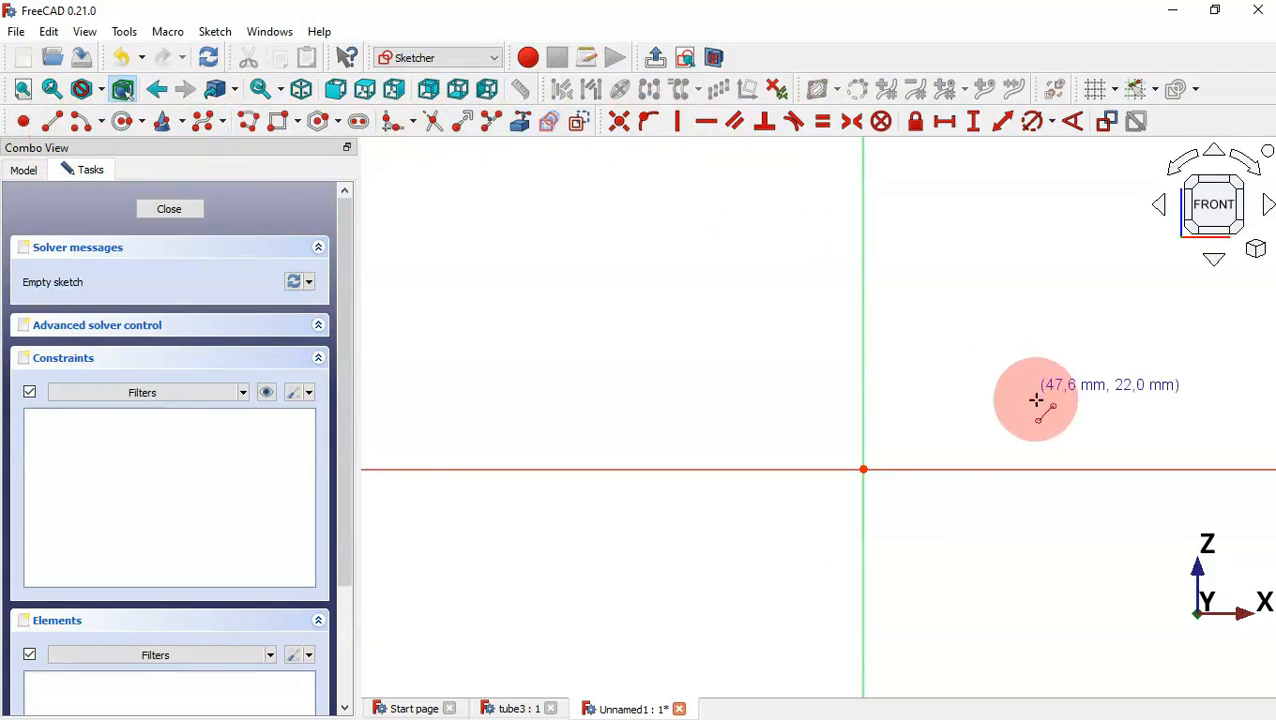
left_click(863, 469)
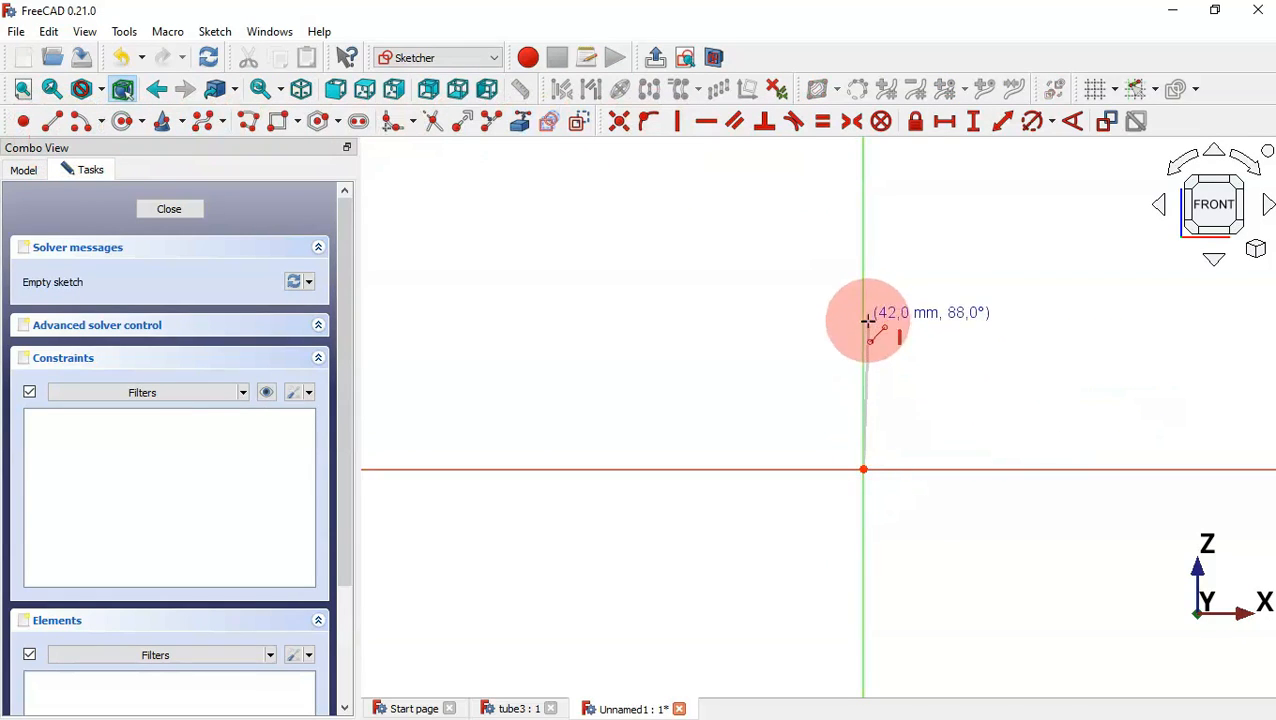
left_click(863, 332)
left_click(605, 160)
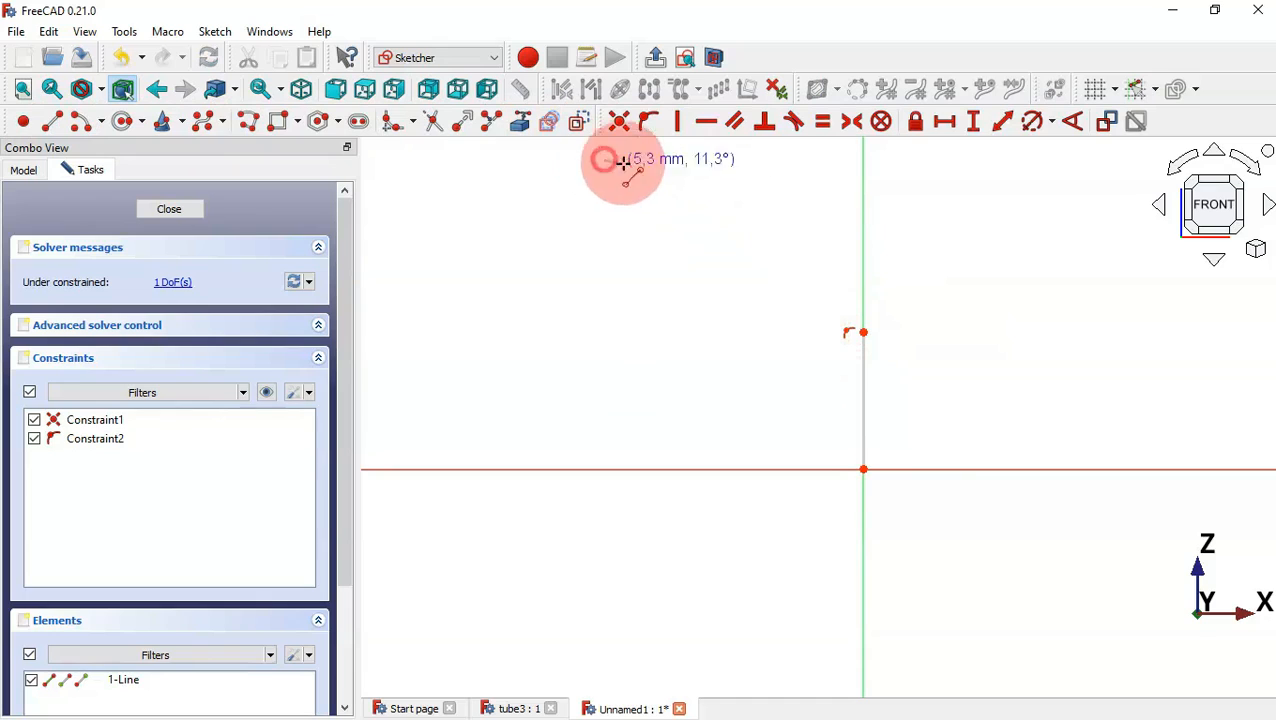
left_click(756, 234)
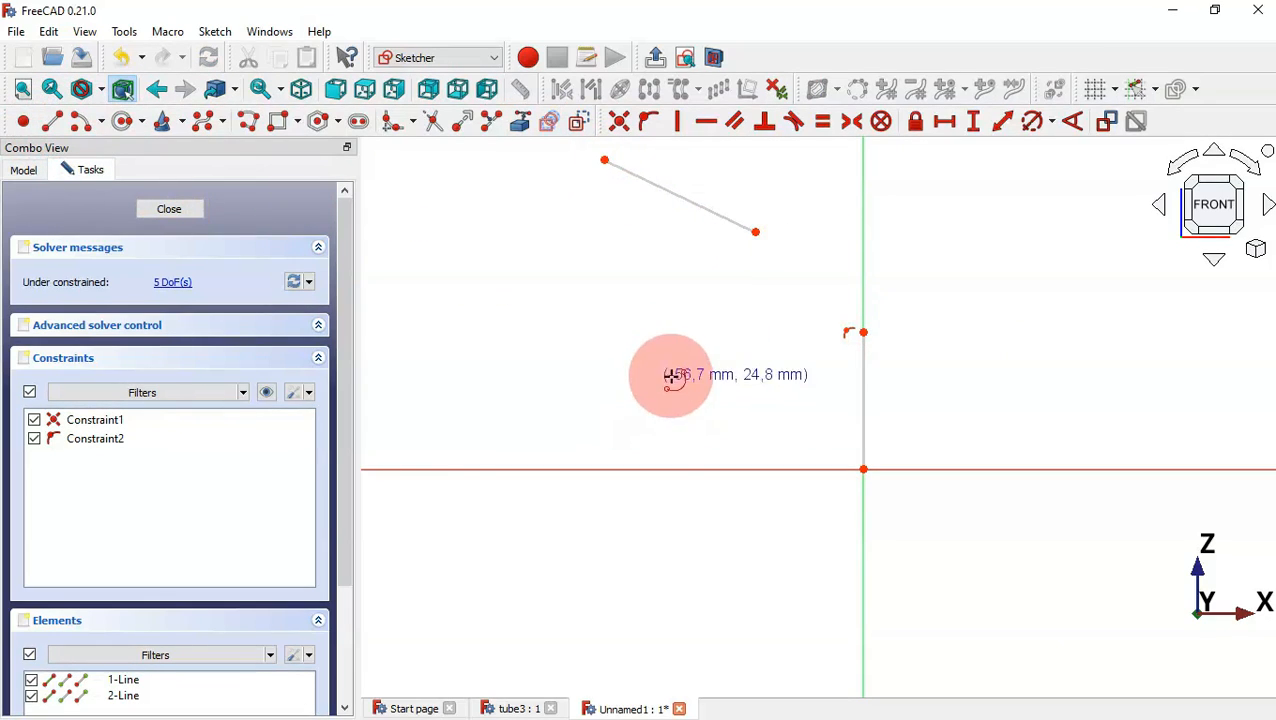
Draw two connected arcs of about 39 mm and 40 mm radius from the sloping line's lower end to the vertical line's top
left_click(721, 368)
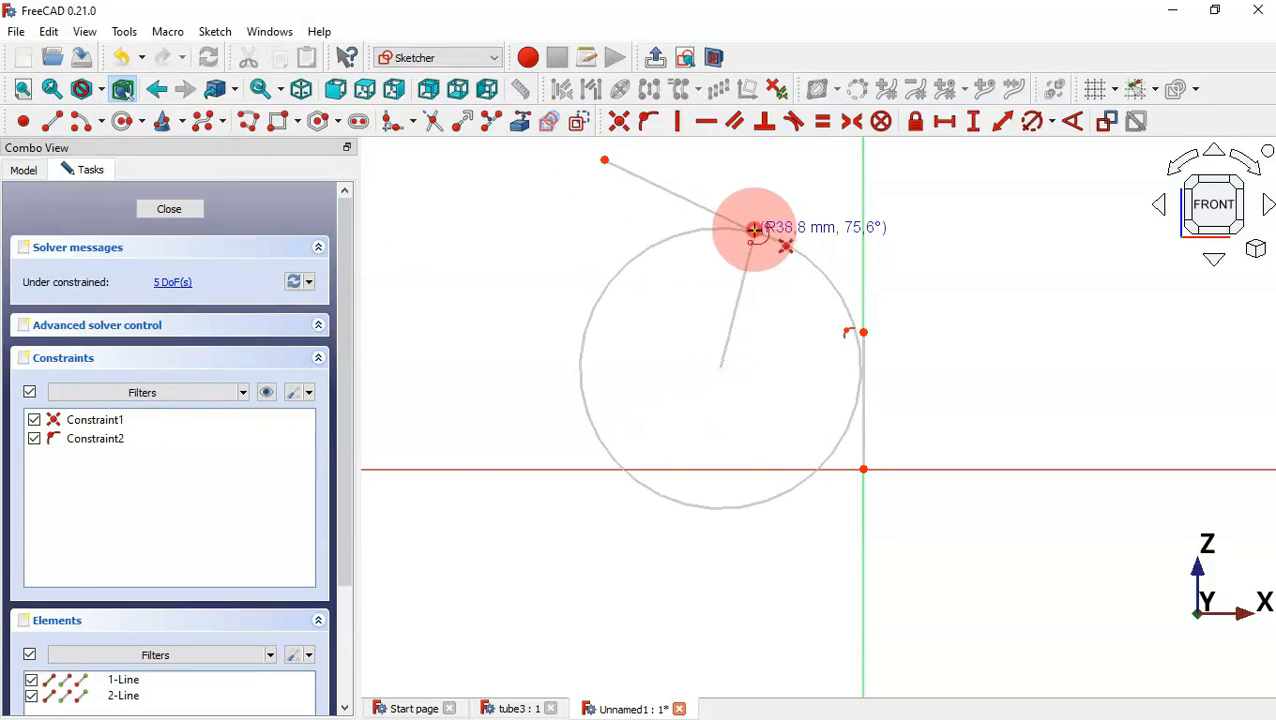
left_click(756, 232)
left_click(808, 266)
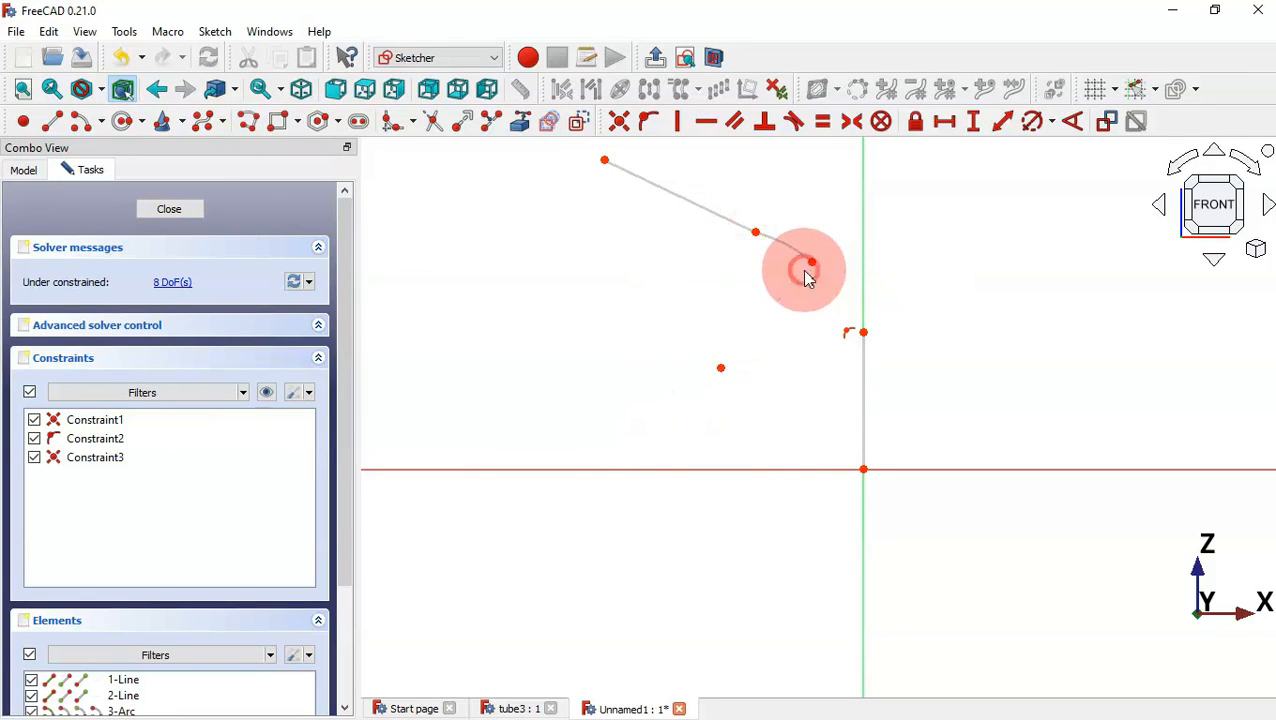
left_click(712, 362)
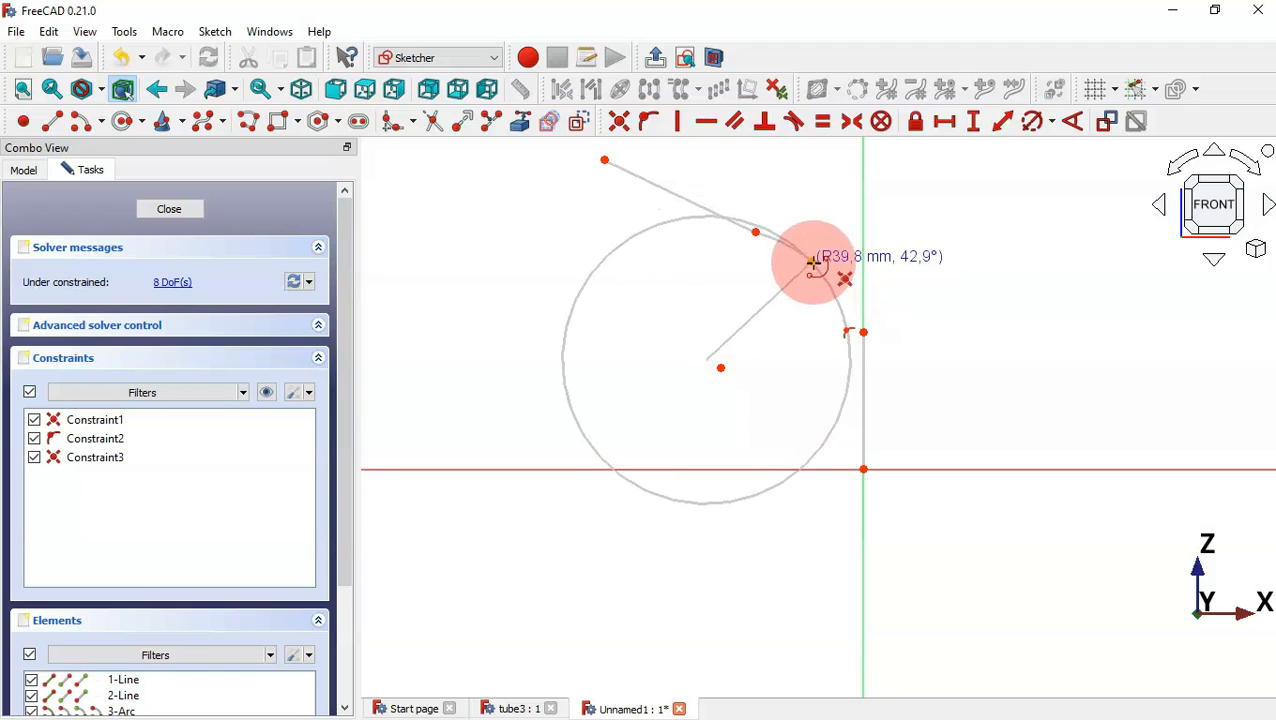
left_click(812, 262)
left_click(861, 334)
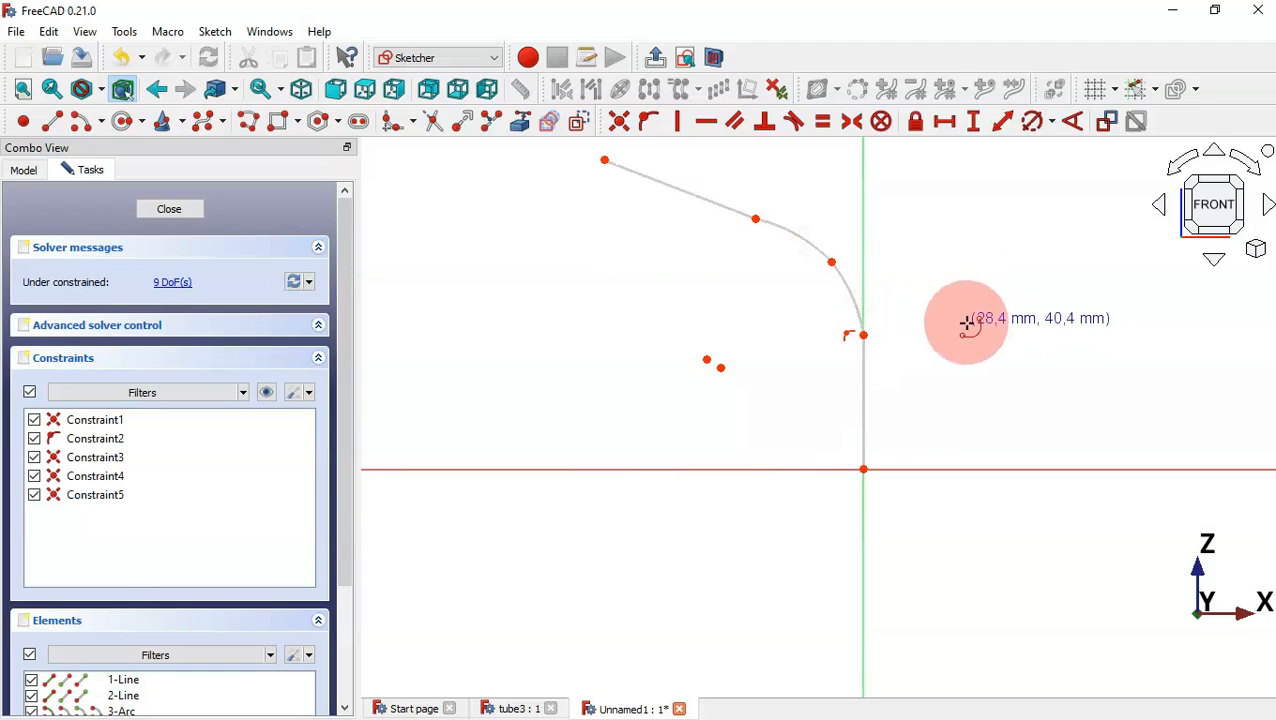
Make the sloping line, the two arcs and the vertical line tangent to each other at their joints
left_click(790, 125)
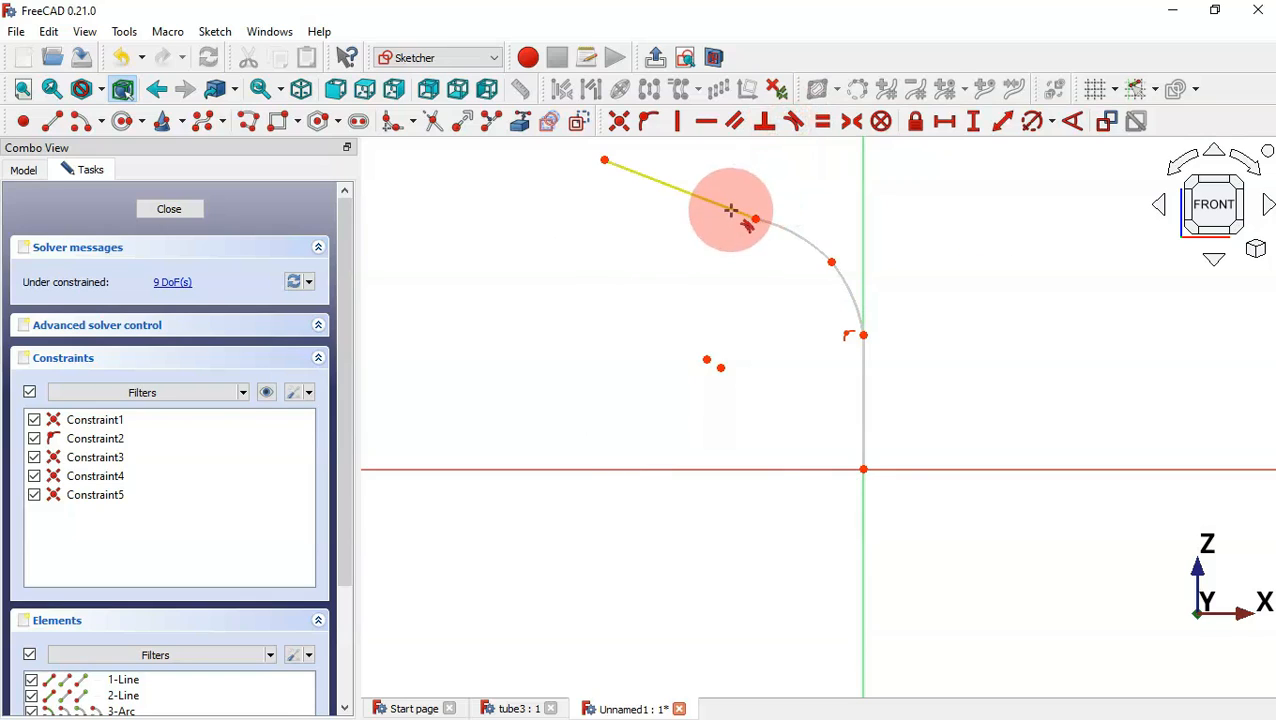
left_click(731, 210)
left_click(790, 232)
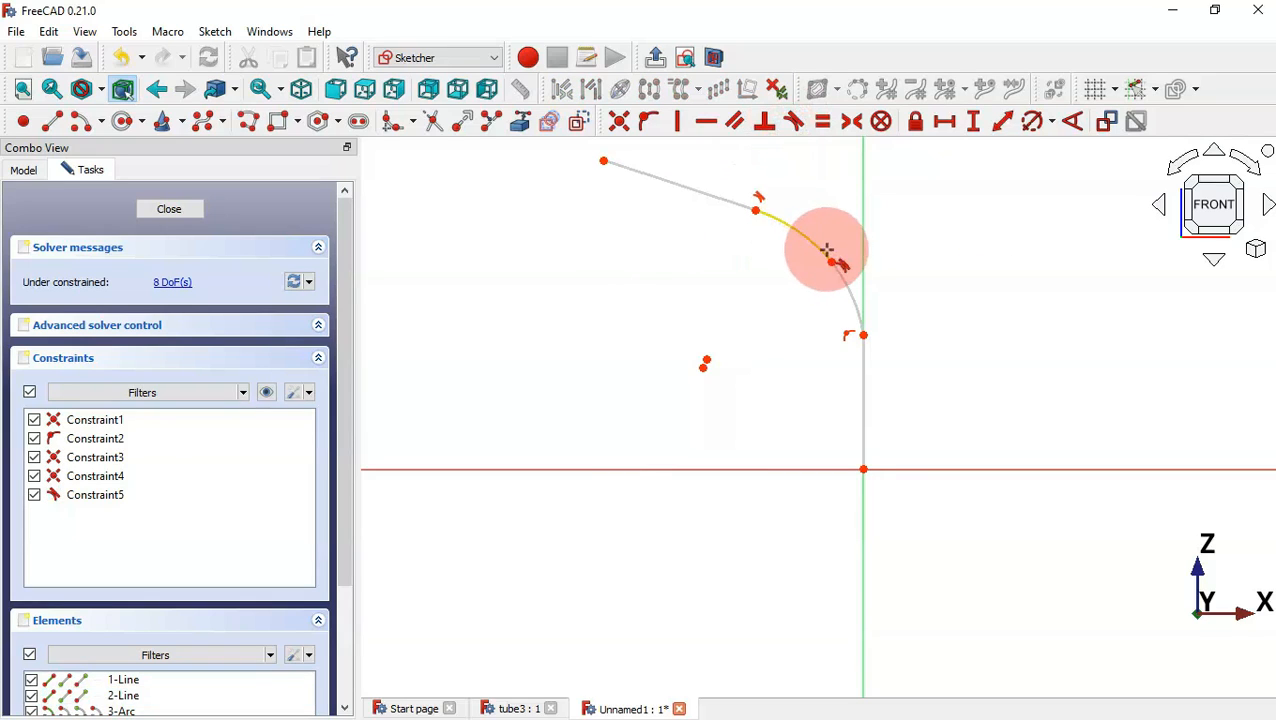
left_click(819, 250)
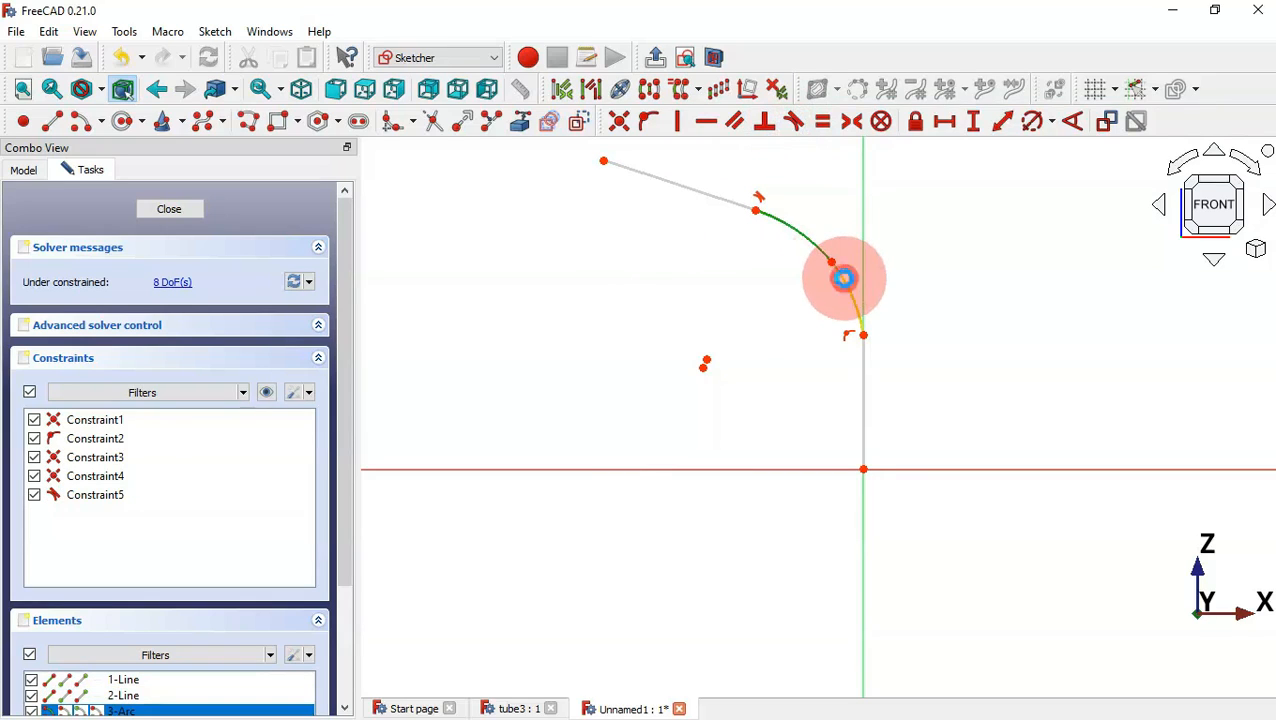
left_click(846, 286)
left_click(857, 305)
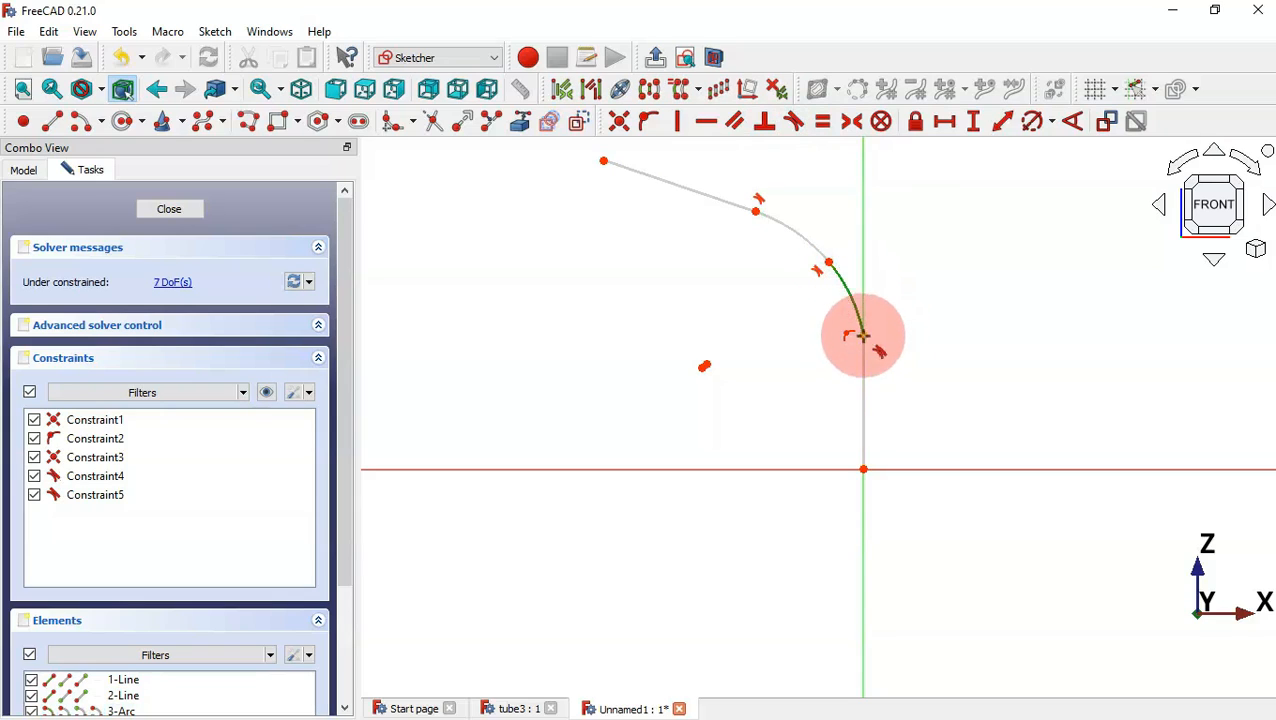
left_click(863, 362)
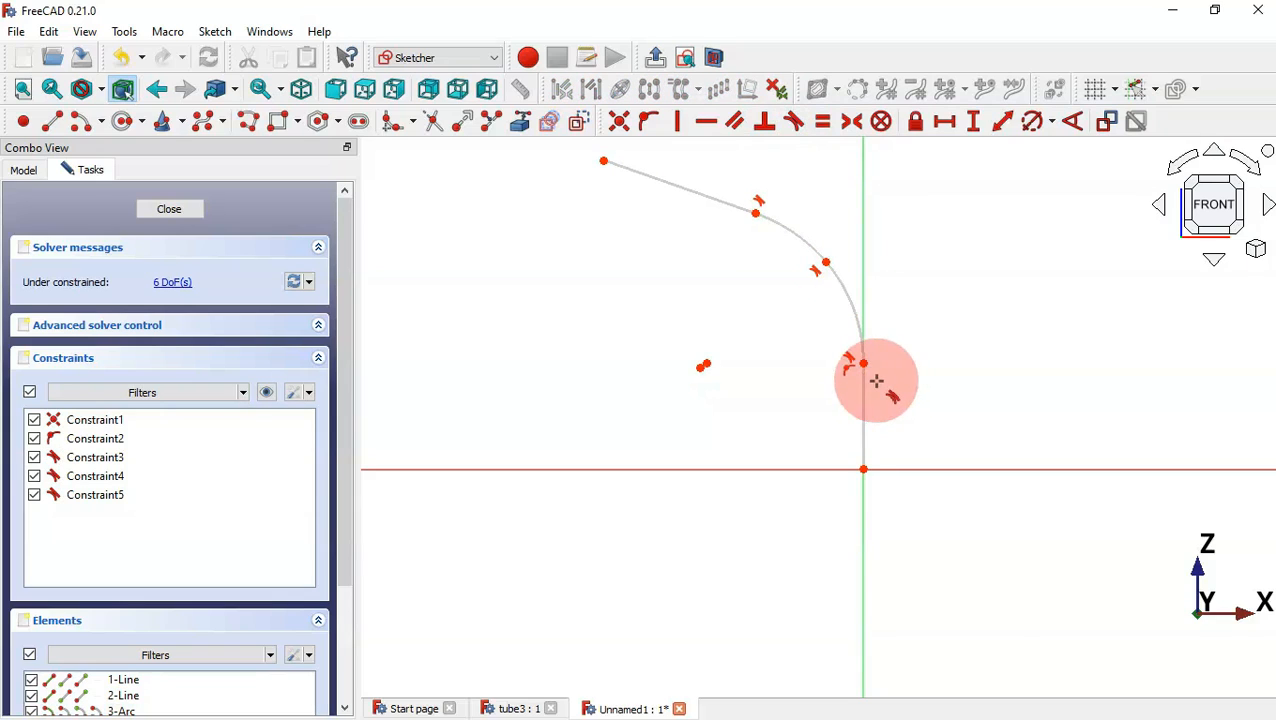
Constrain the vertical line above the origin to a vertical length of 25 mm
scroll(635, 496, "down", 2)
scroll(891, 413, "up", 1)
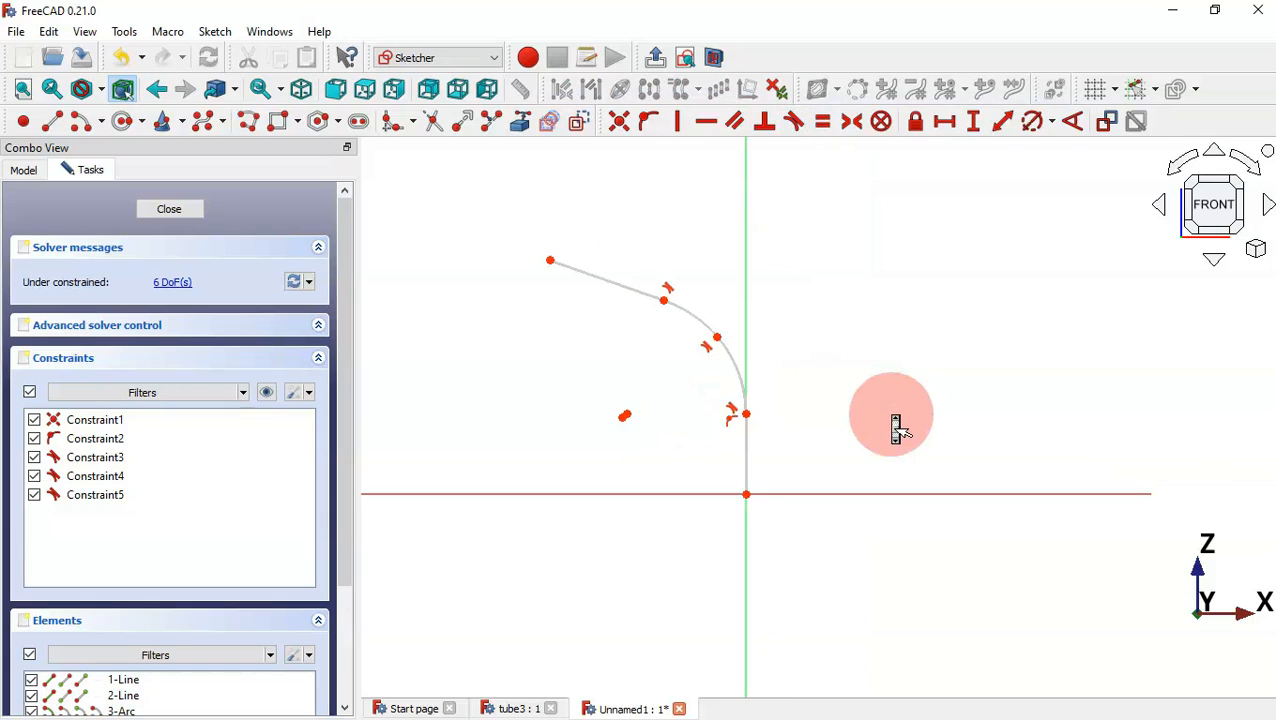
left_click(974, 124)
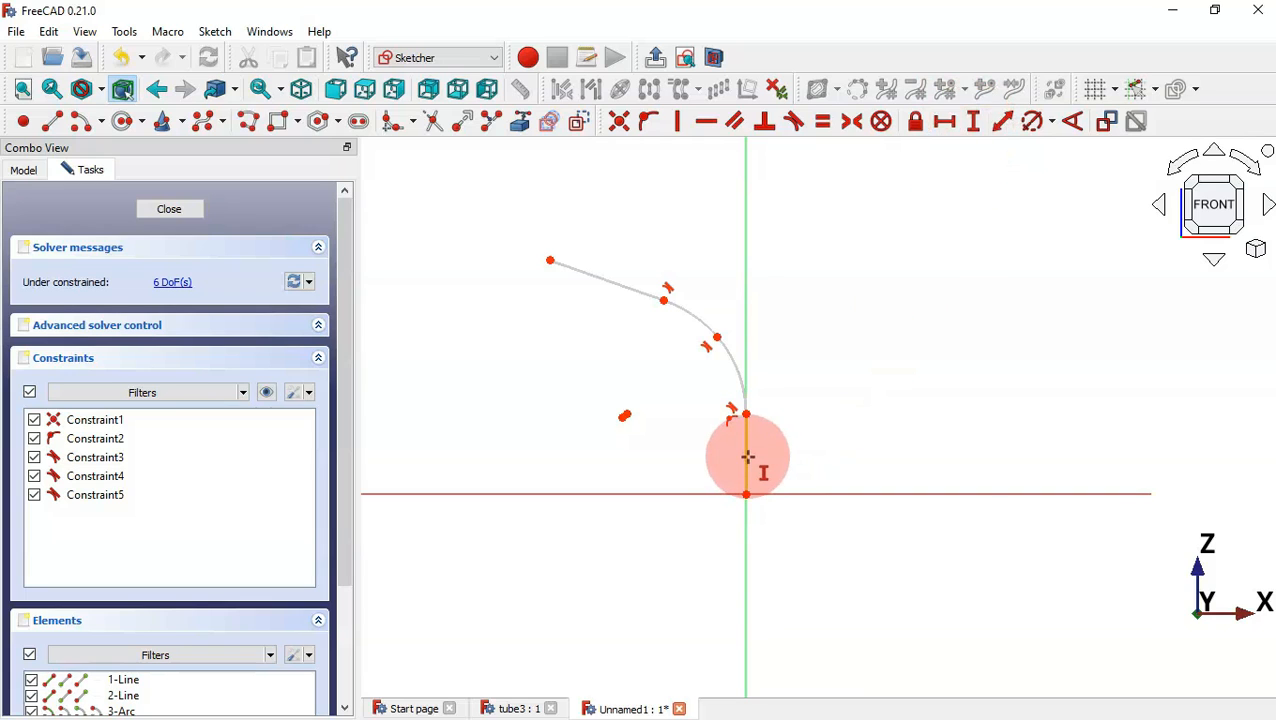
left_click(746, 457)
left_click_drag(838, 455, 994, 313)
type("25")
key("Return")
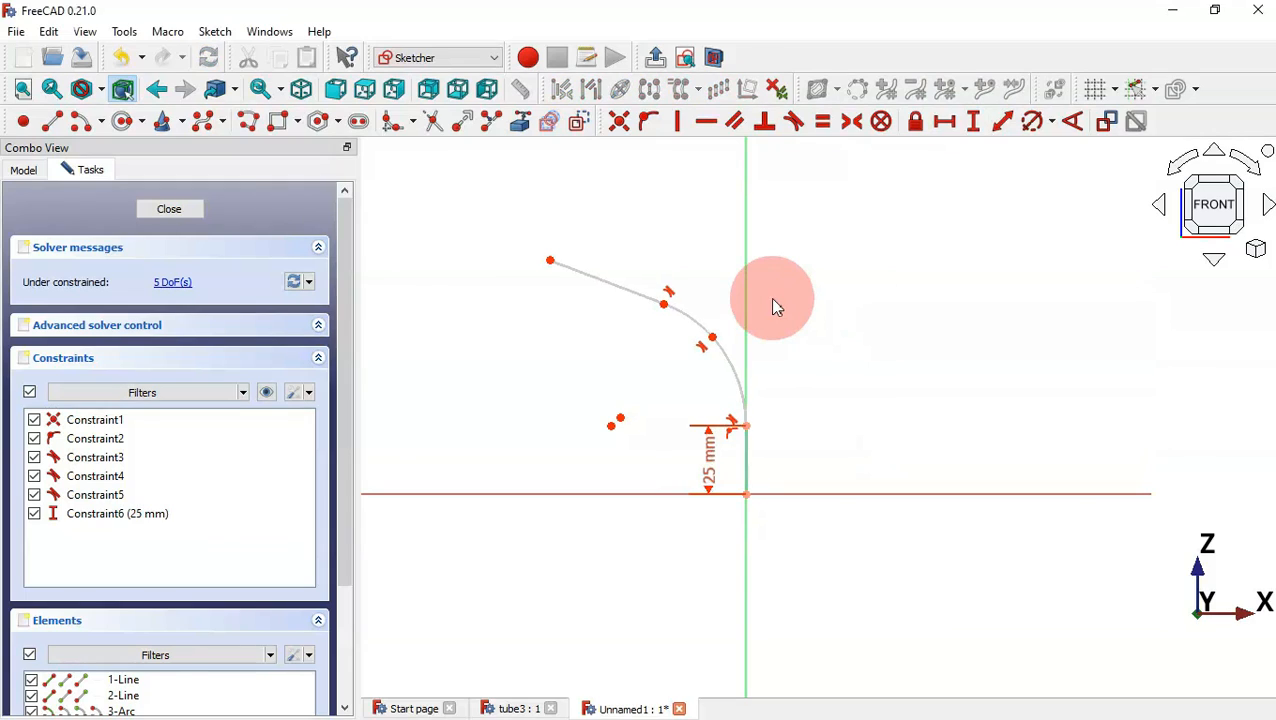
Constrain the joint between the two arcs to a vertical distance of 42 mm from the origin
left_click(746, 492)
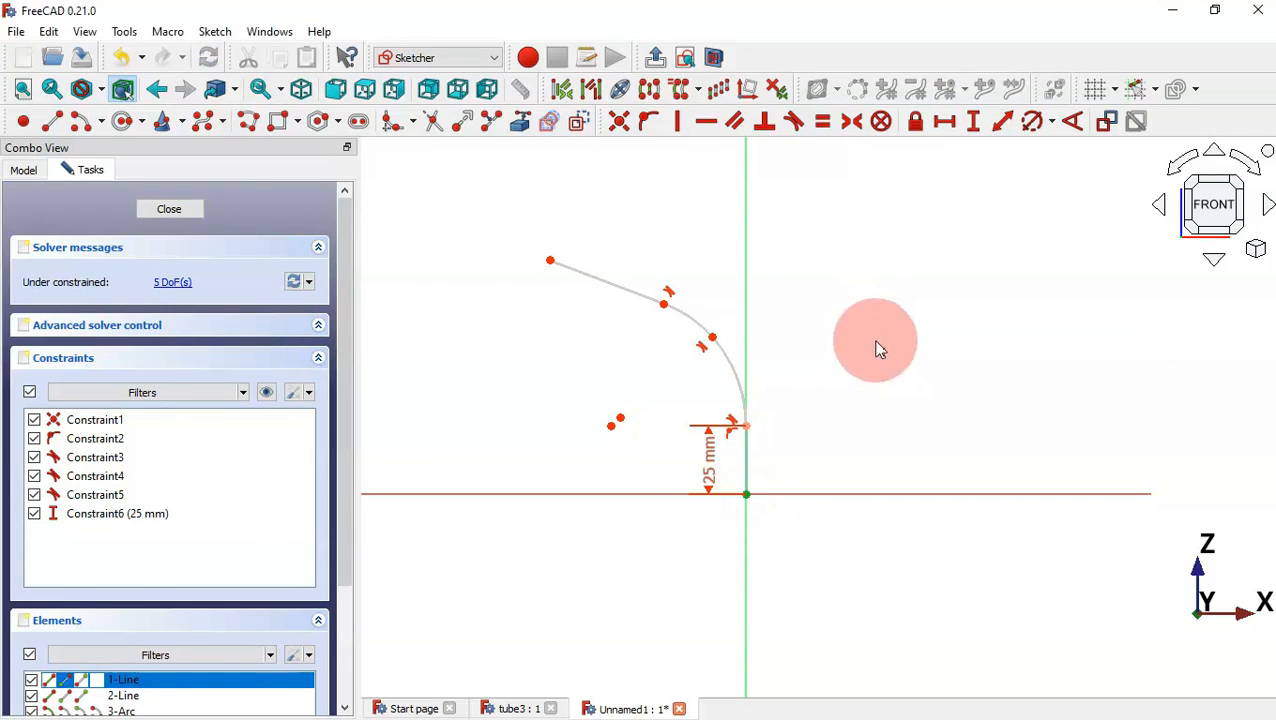
left_click(712, 338)
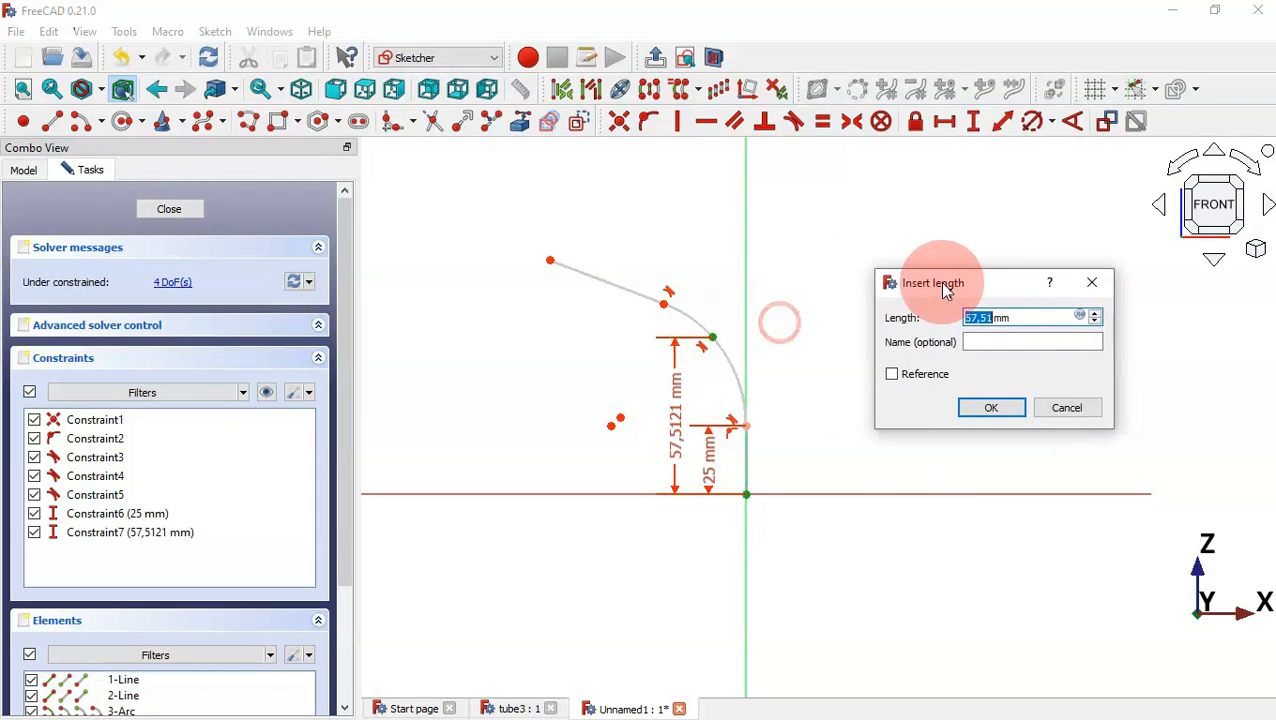
left_click_drag(945, 291, 945, 289)
key("Return")
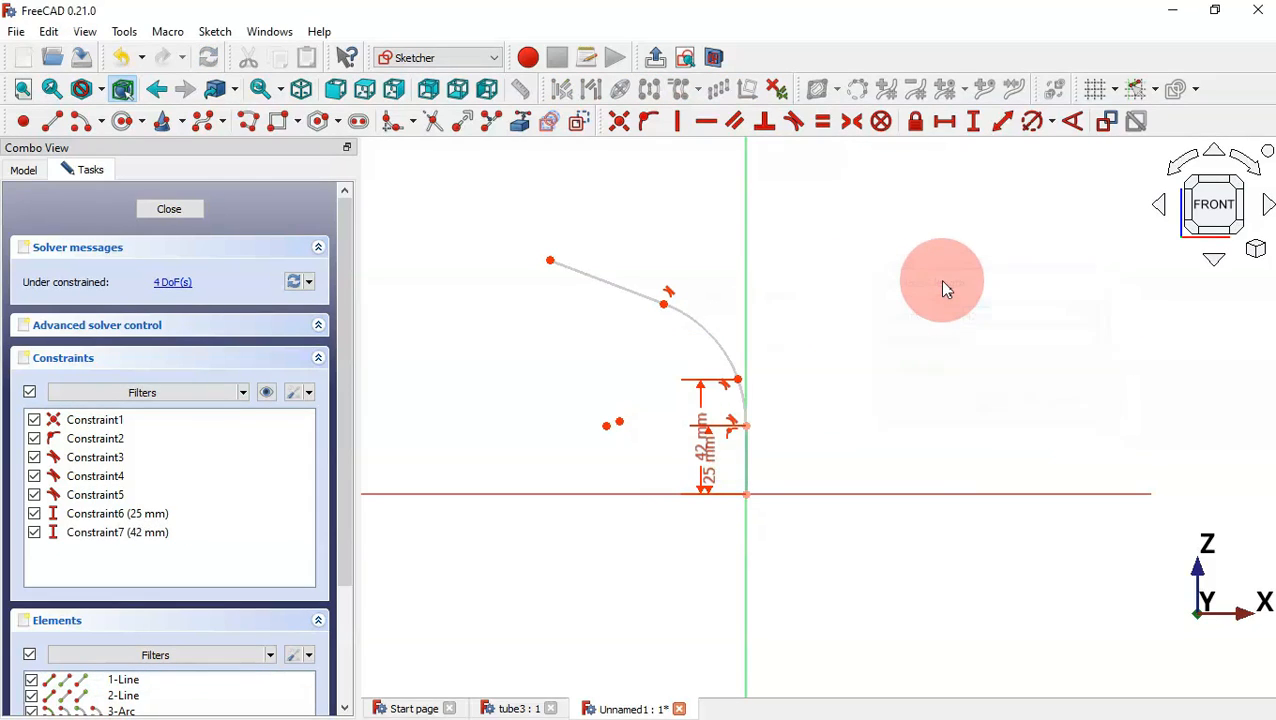
Constrain the sloping line's upper end to a vertical distance of 70 mm from the origin
left_click(550, 260)
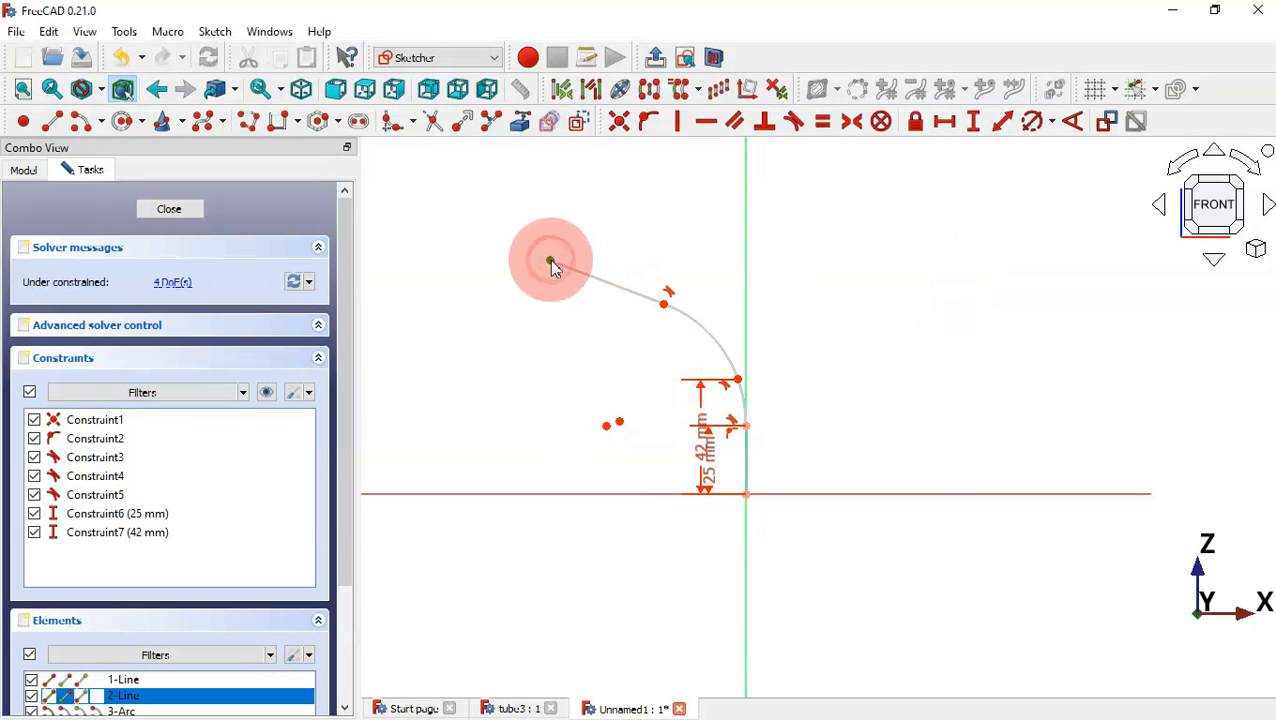
left_click(745, 494)
left_click_drag(826, 484, 958, 218)
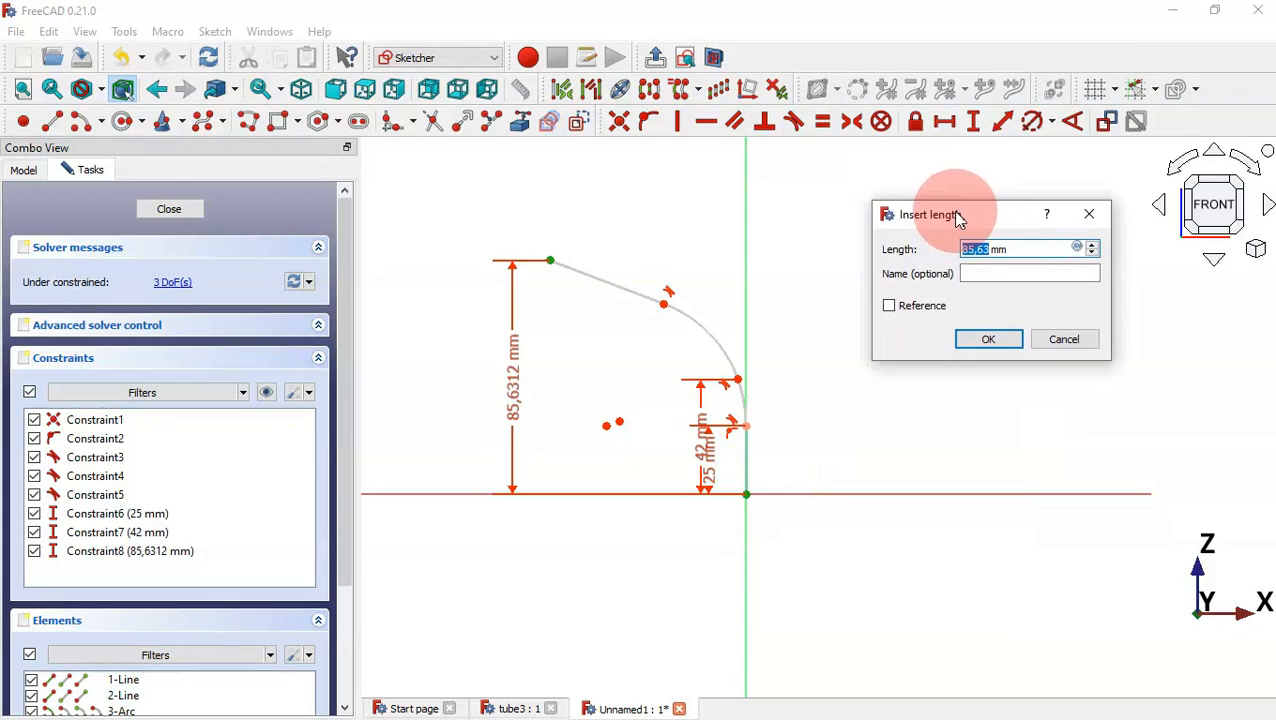
left_click_drag(1031, 251, 922, 234)
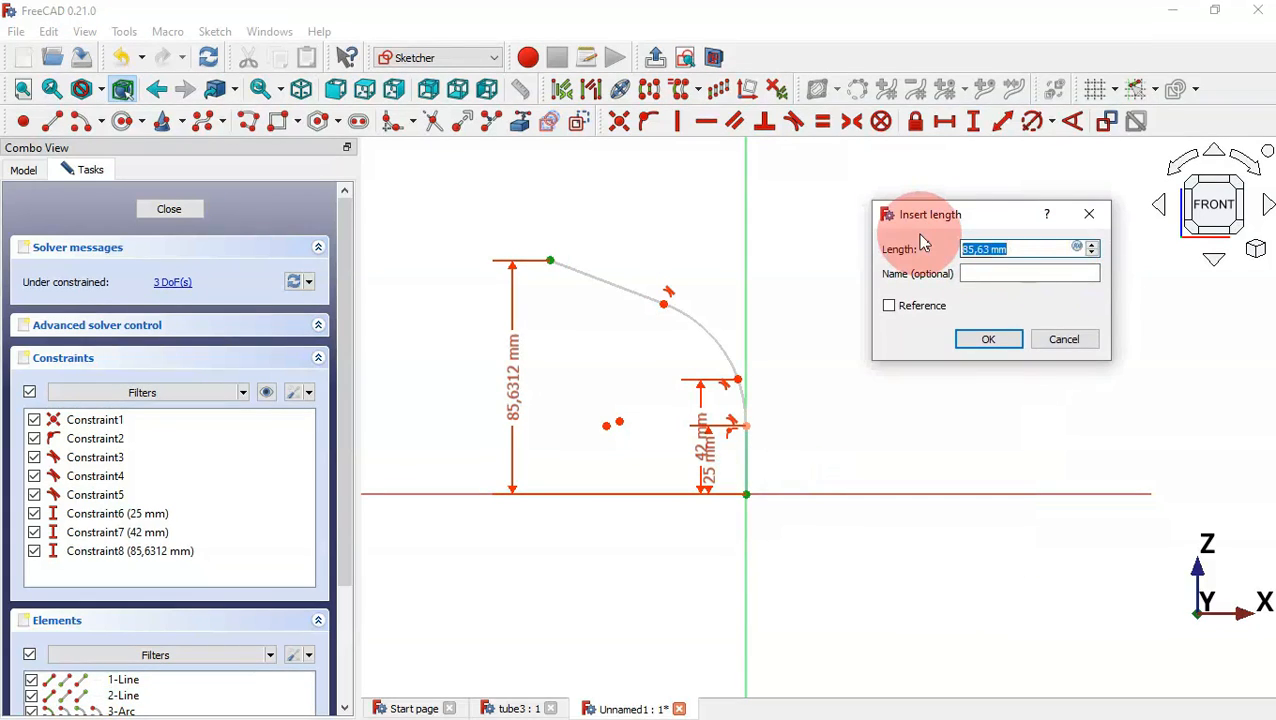
type("70")
key("Return")
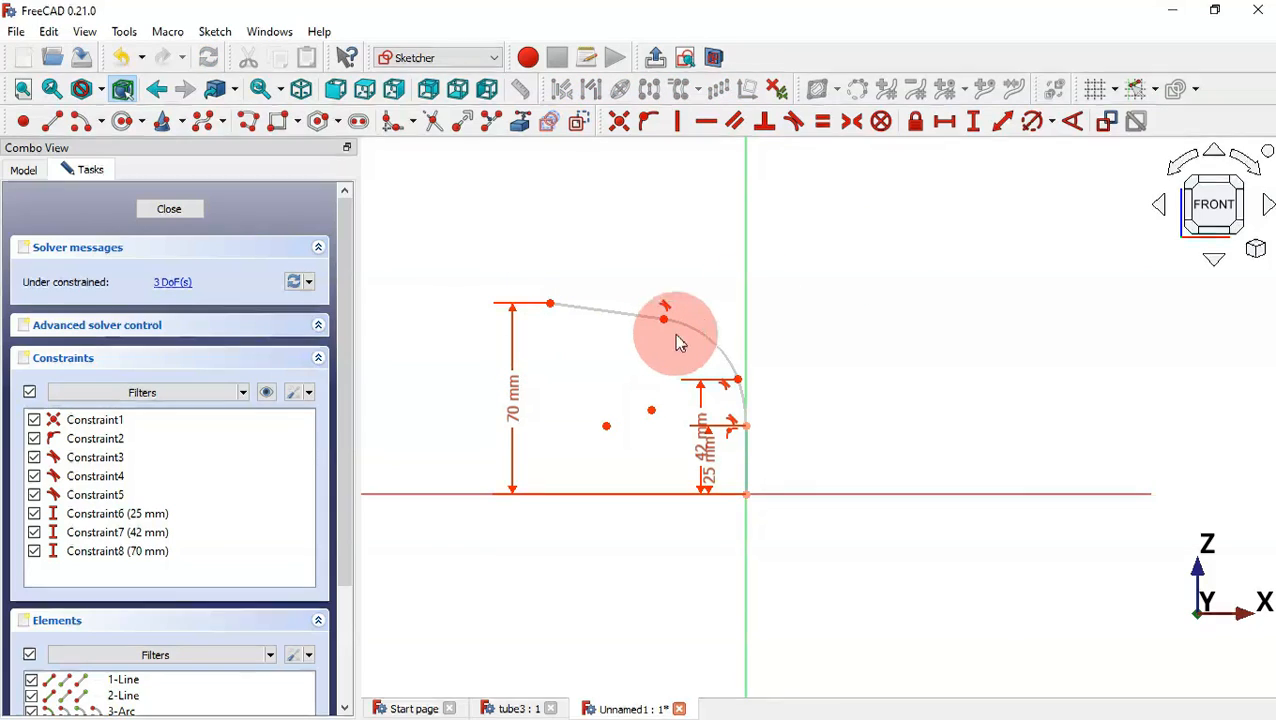
Constrain the radius of both arcs to 30 mm, starting with the arc next to the vertical line
left_click(1030, 127)
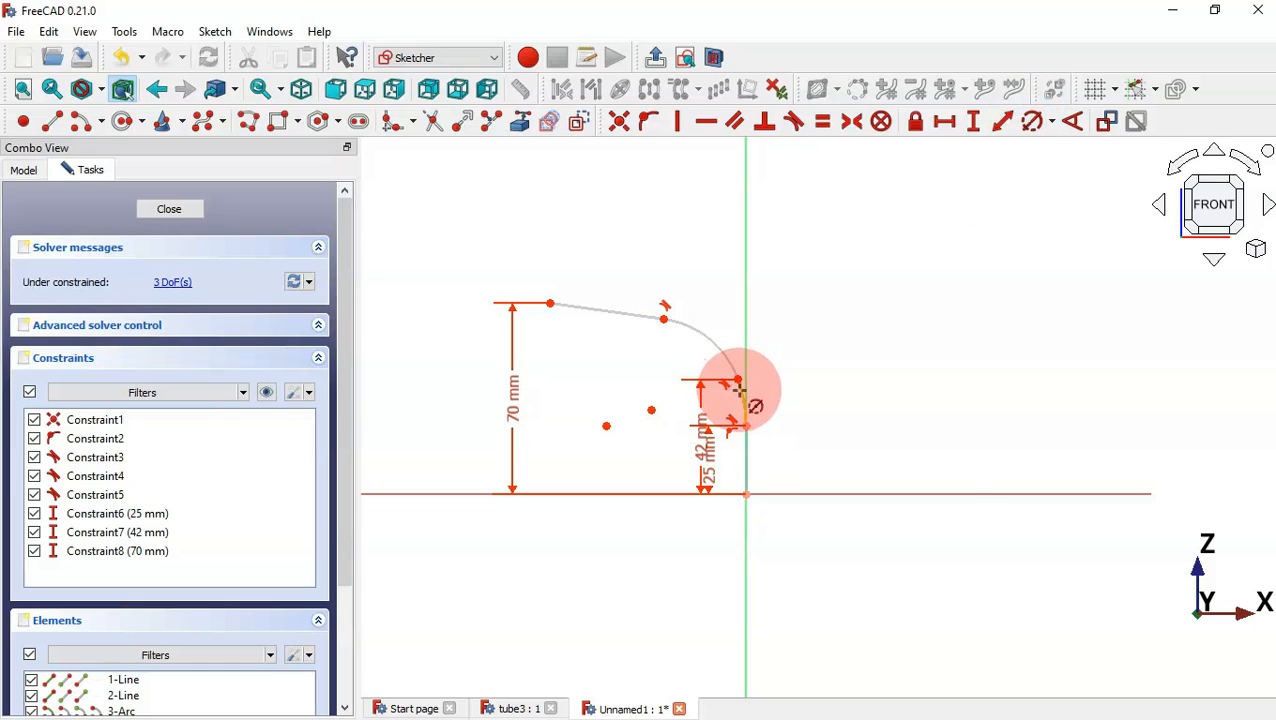
left_click(739, 390)
left_click_drag(841, 377, 963, 277)
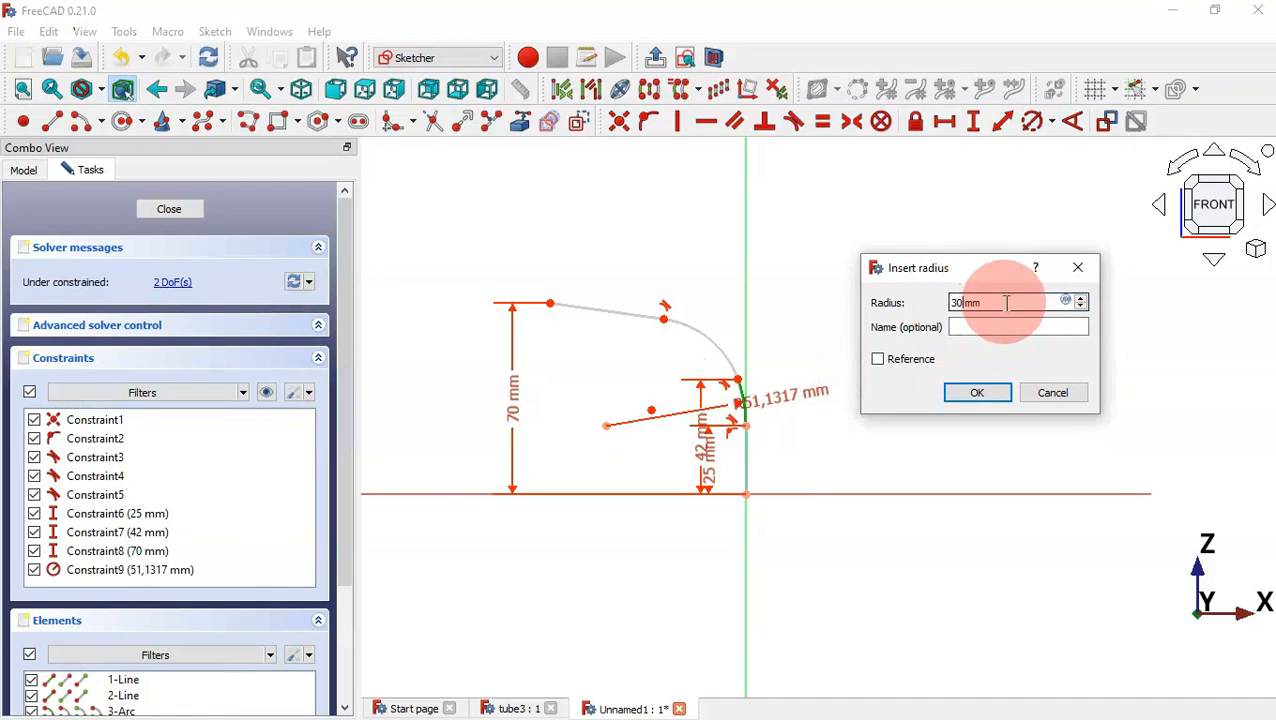
type("30")
key("Return")
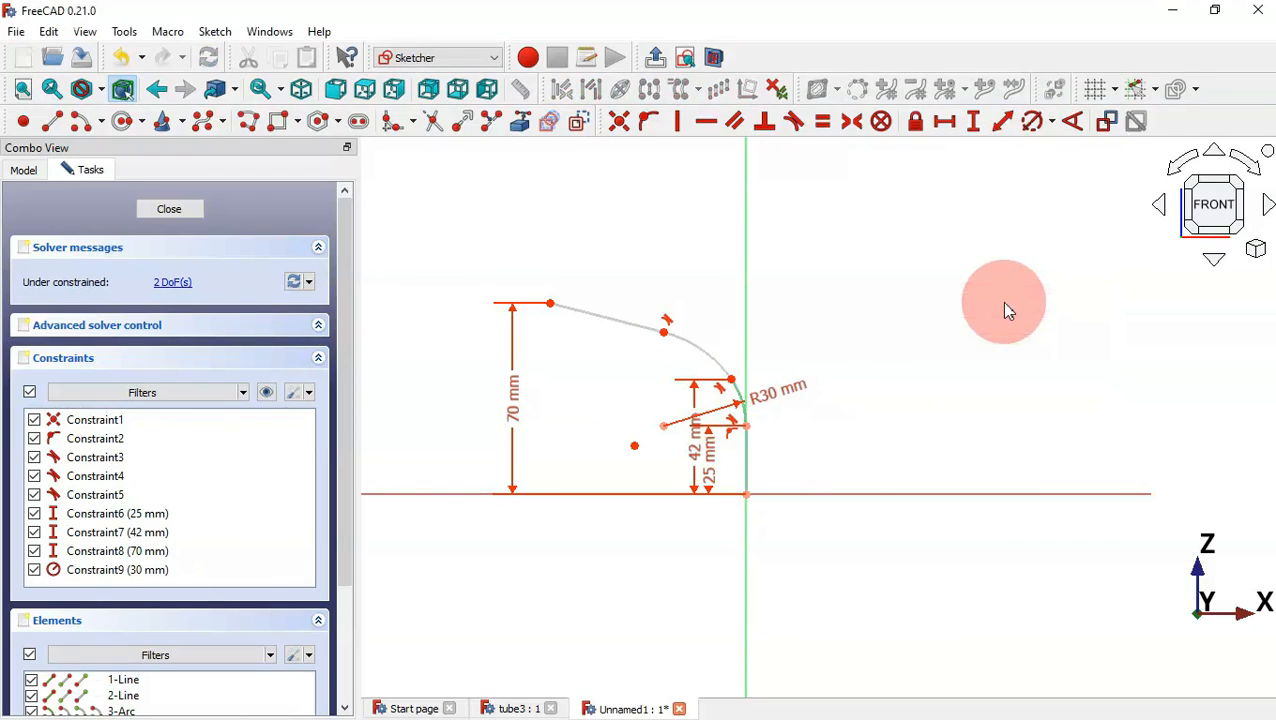
left_click(700, 347)
left_click_drag(820, 345, 875, 298)
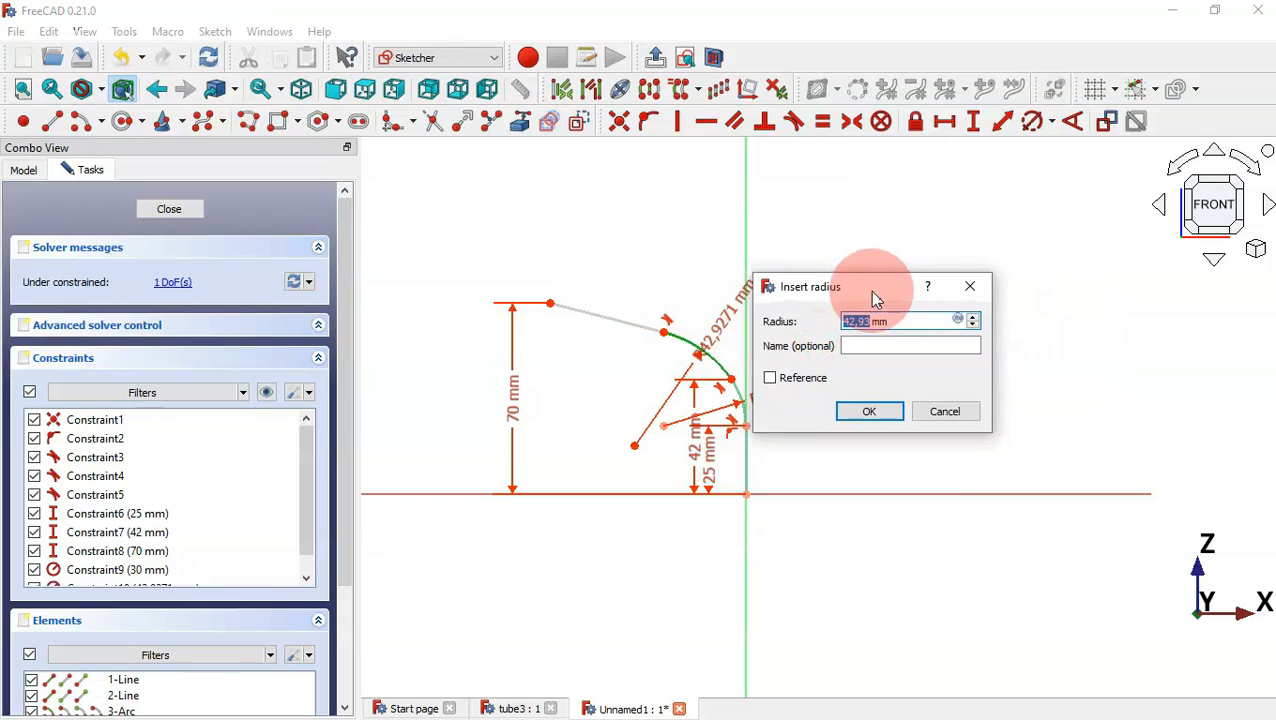
key("Return")
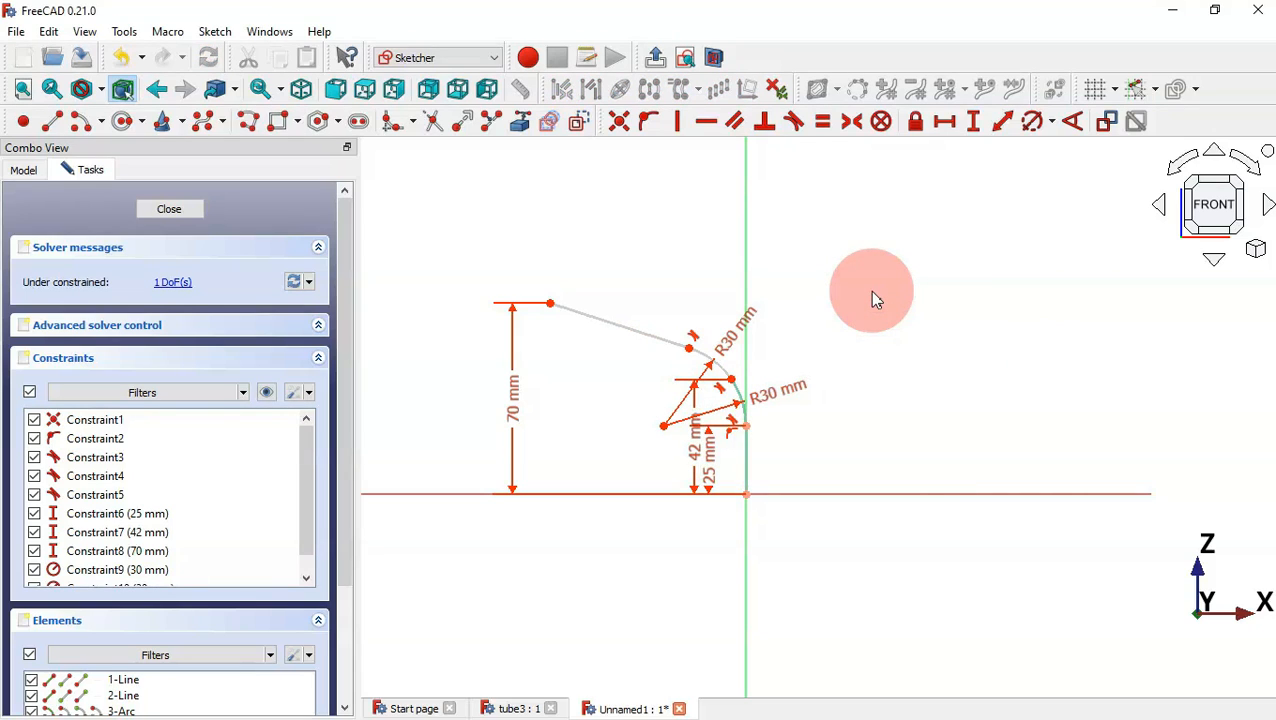
Constrain the sloping line's upper end to a horizontal distance of 60 mm from the origin
left_click(945, 122)
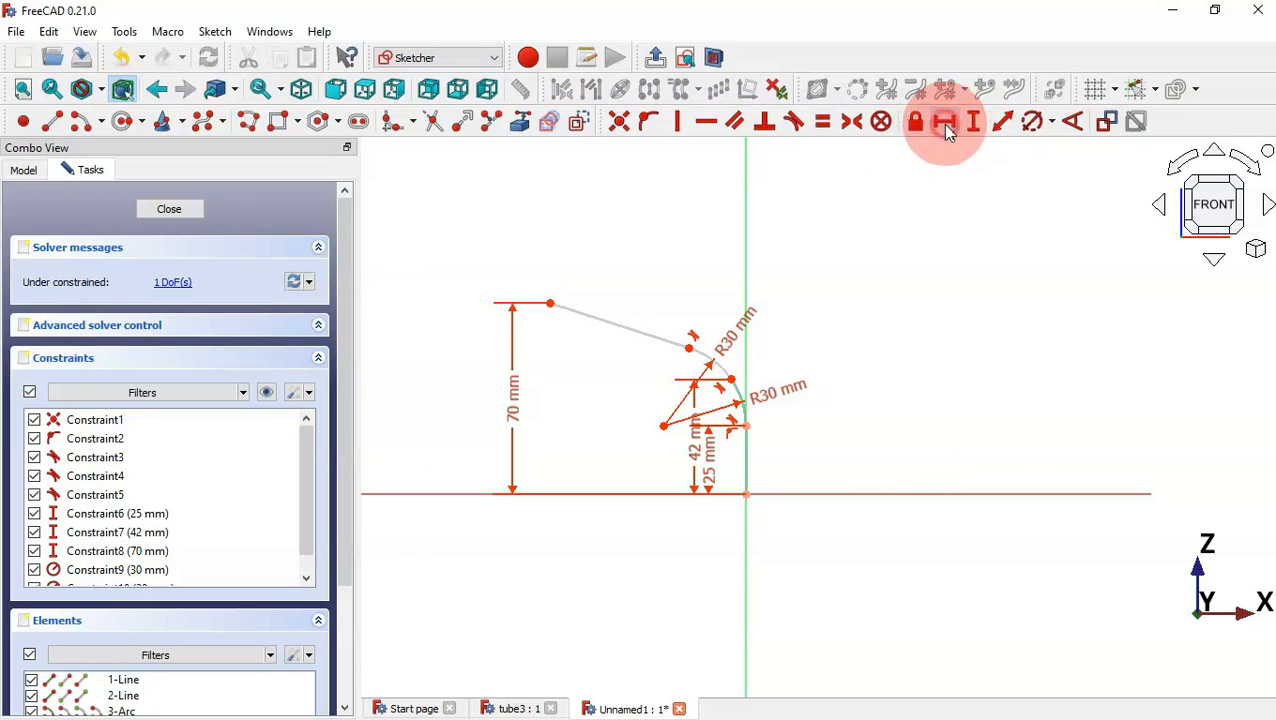
left_click(549, 301)
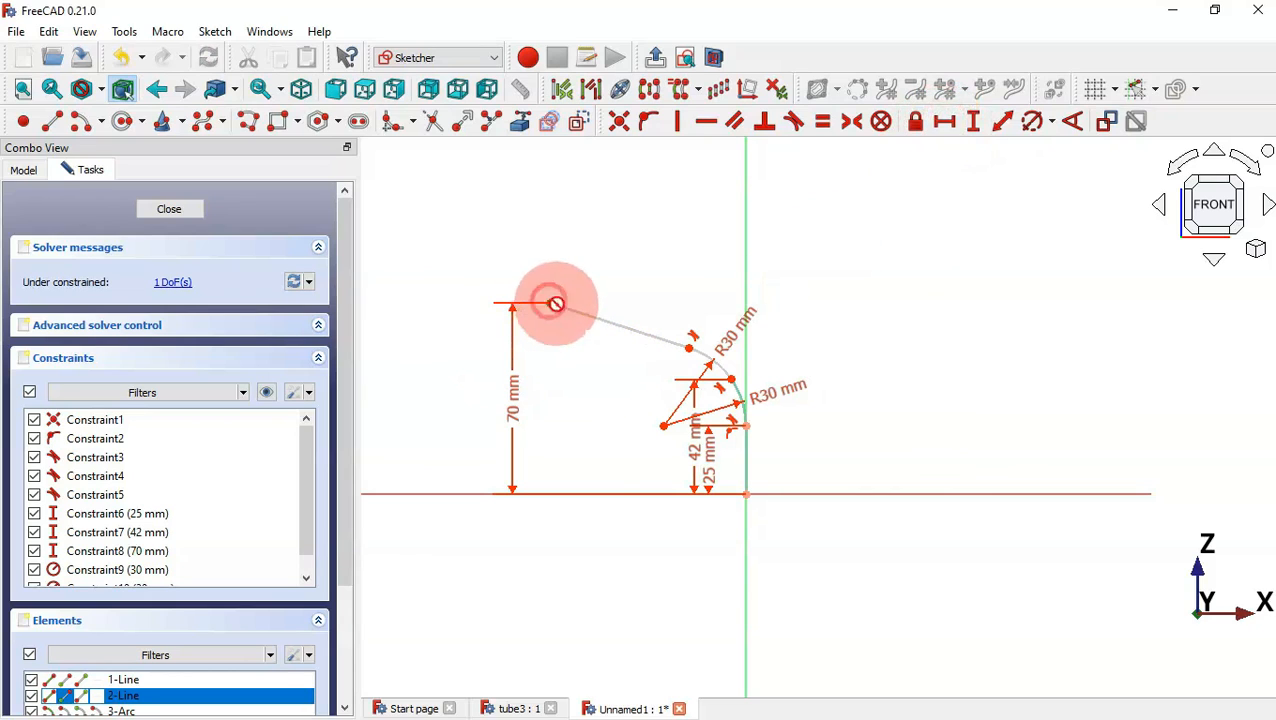
left_click(747, 493)
left_click_drag(805, 482, 912, 160)
type("60")
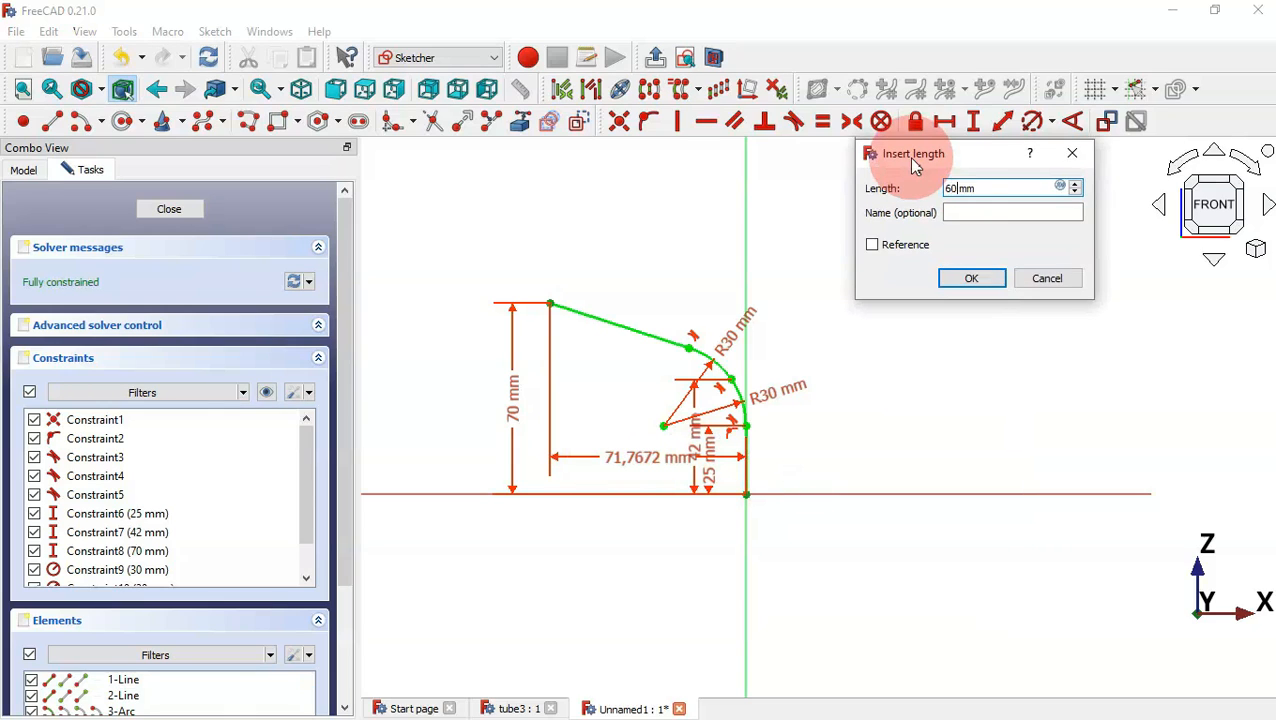
key("Return")
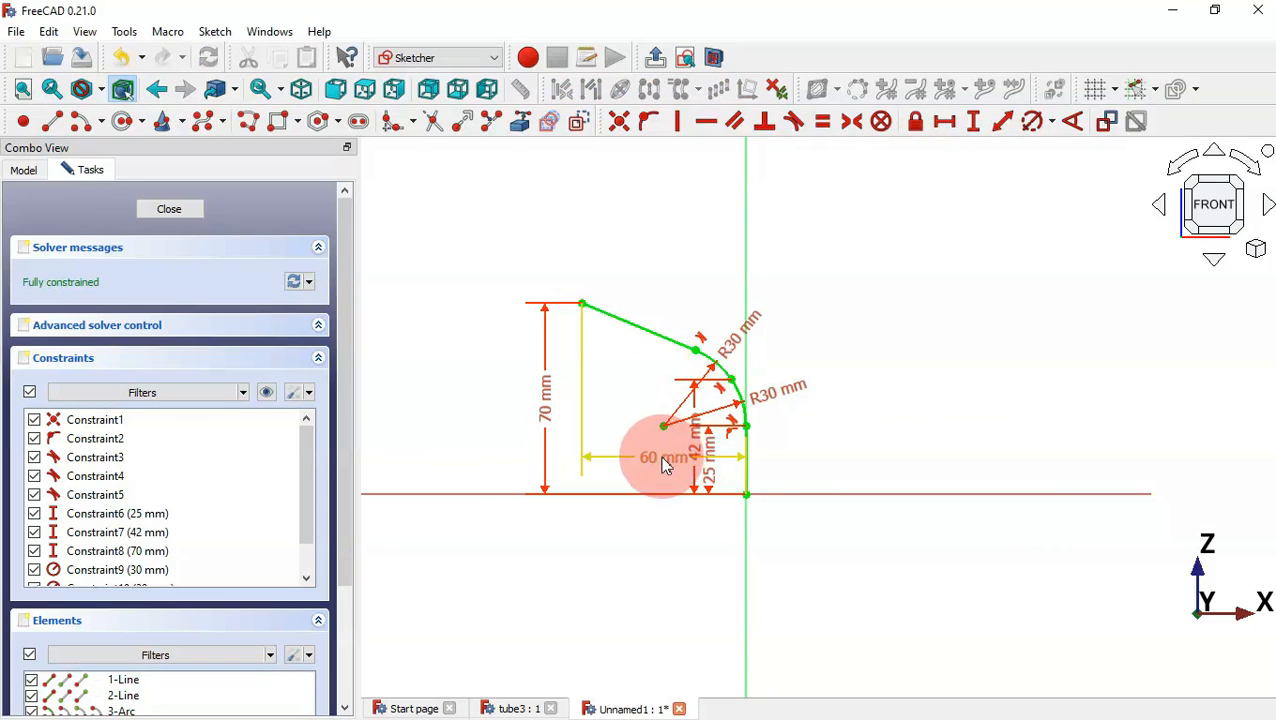
Move the 60 mm, lower R30, 42 mm and 25 mm dimensions clear of the path geometry and close the sketch
left_click_drag(661, 459, 678, 239)
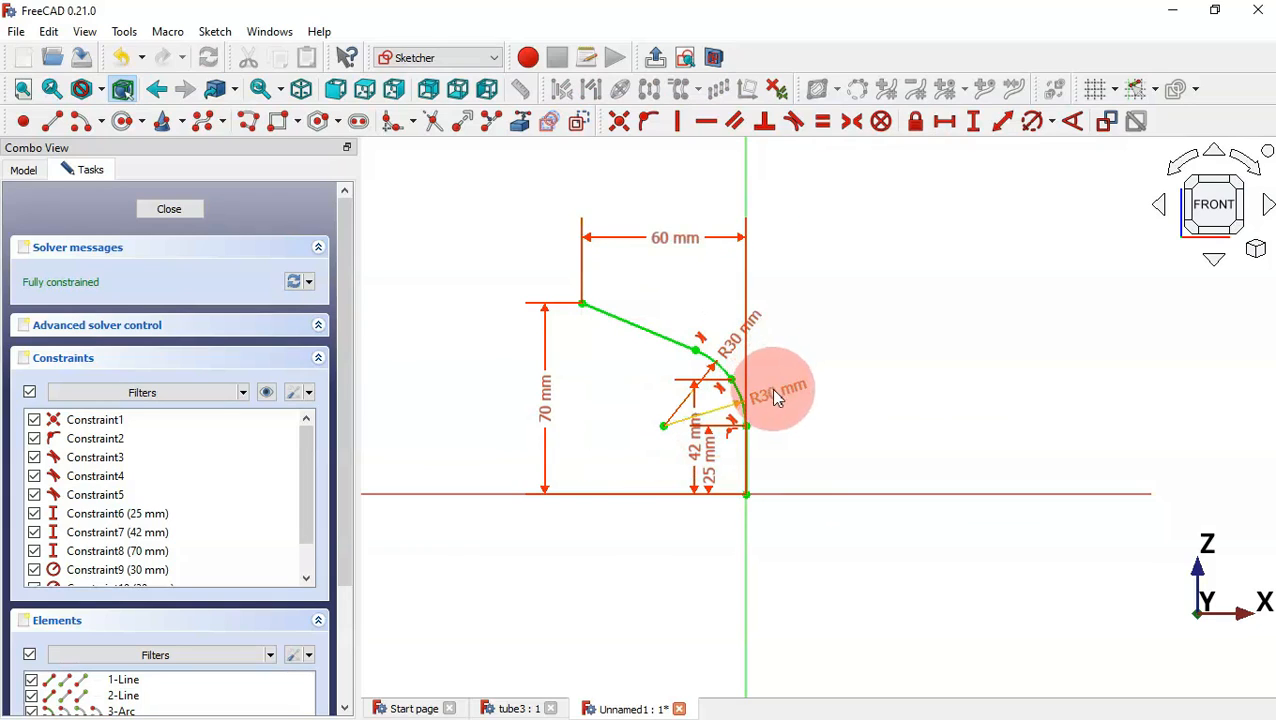
left_click_drag(776, 393, 813, 371)
left_click_drag(698, 470, 1004, 432)
left_click(908, 275)
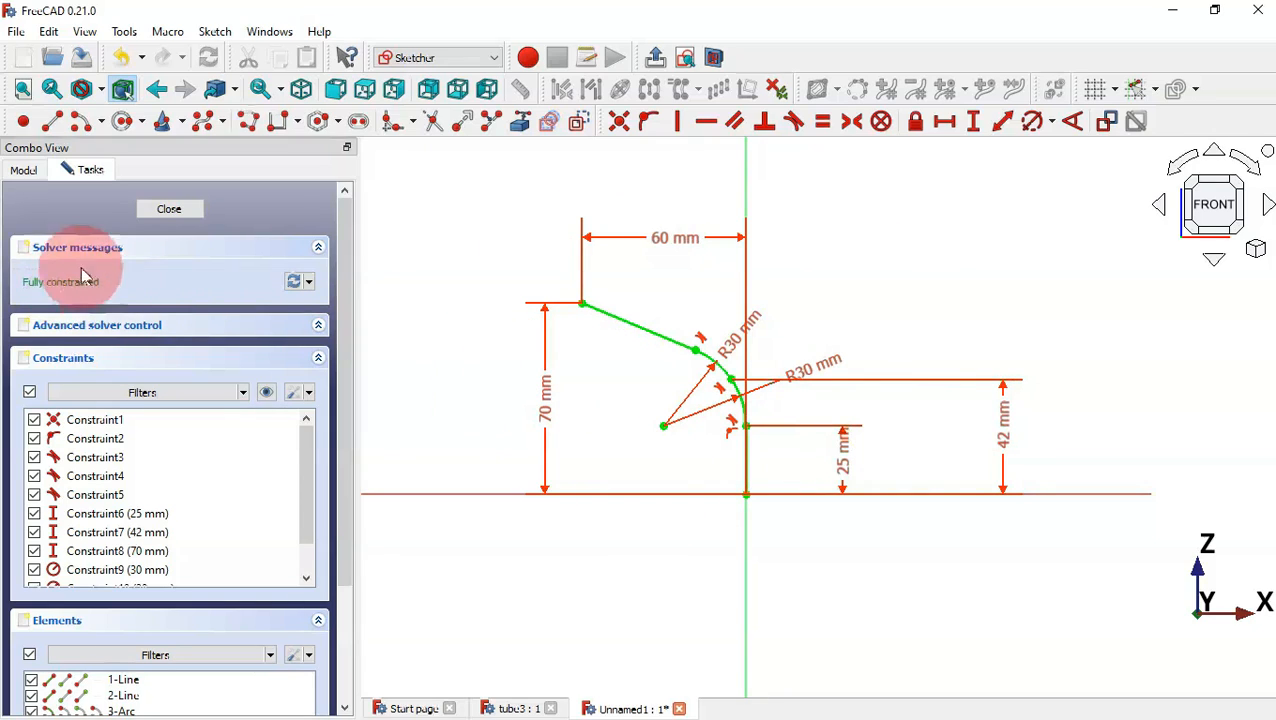
left_click(170, 212)
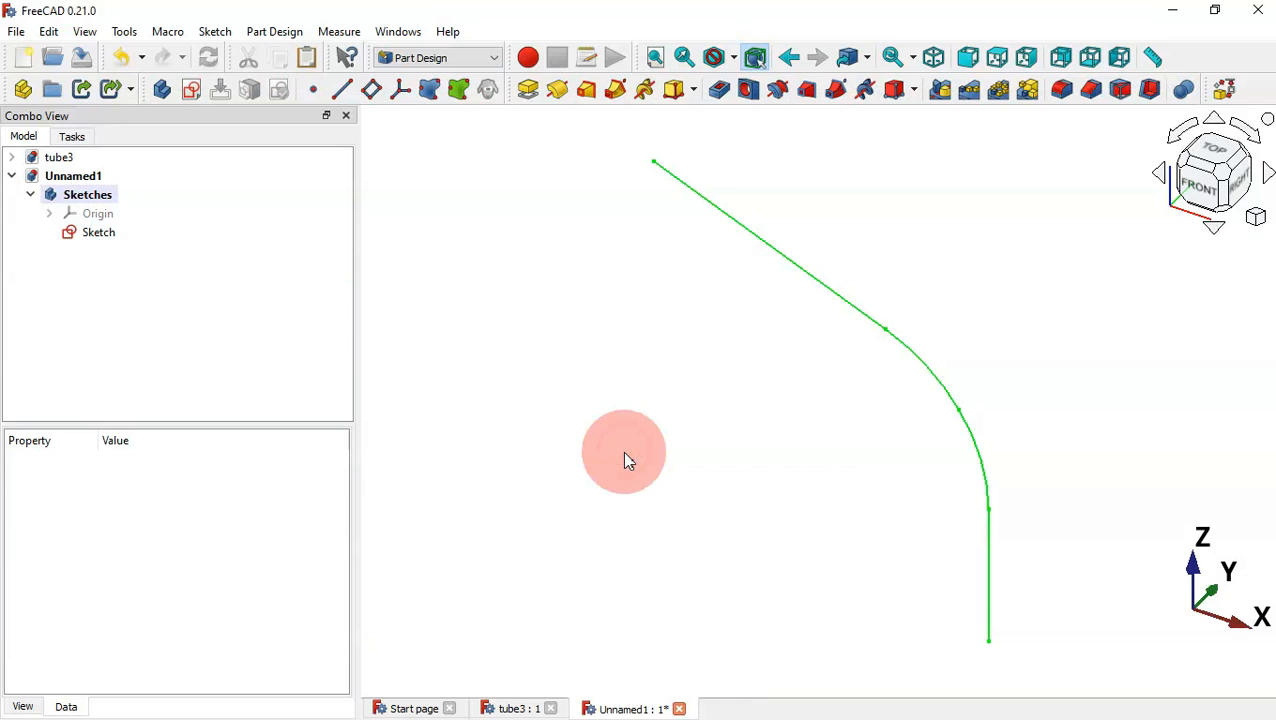
Create a sketch on the XY plane and draw an arc of about 84° upward from the origin, centred on the positive X axis
left_click(191, 92)
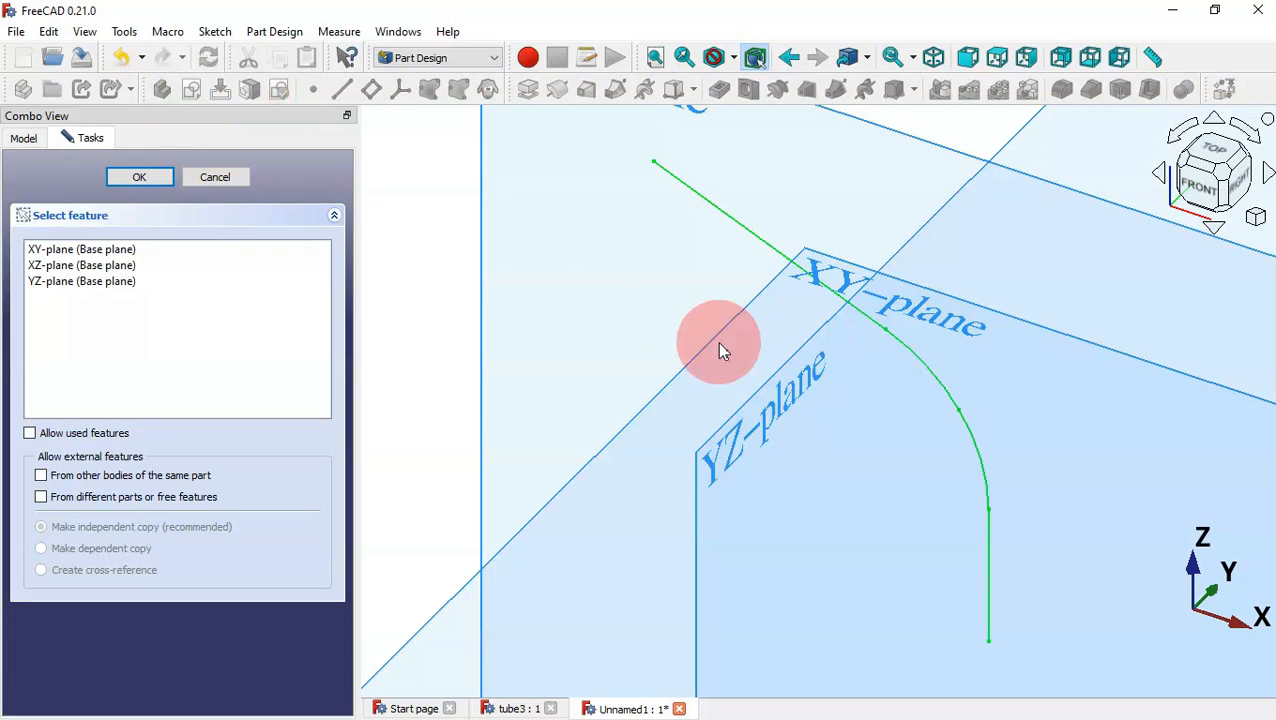
double_click(137, 249)
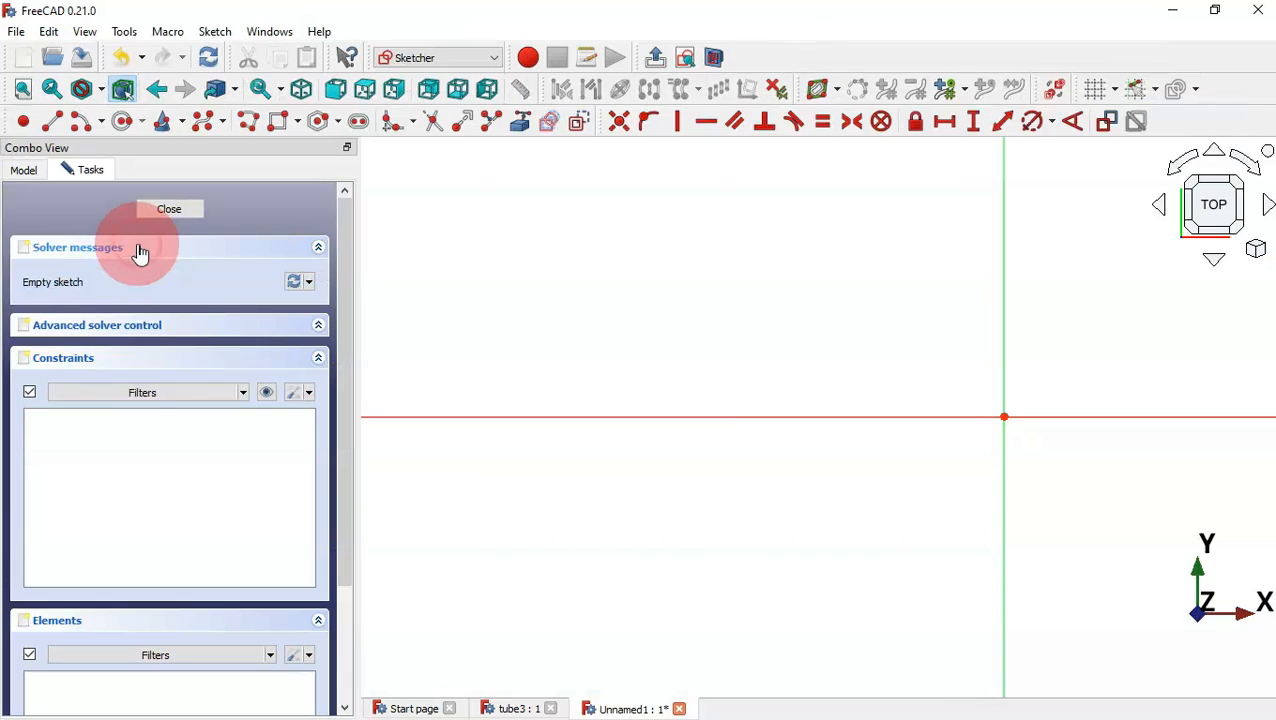
scroll(704, 445, "down", 2)
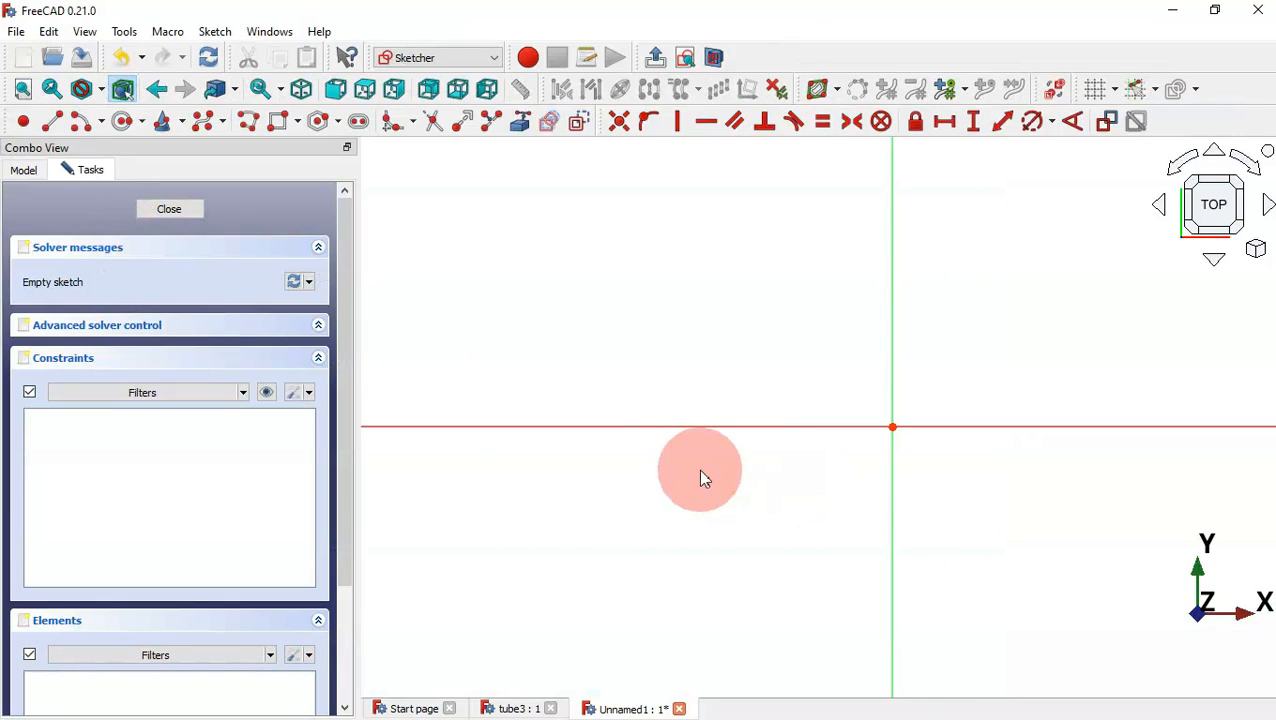
left_click(78, 124)
left_click(1092, 427)
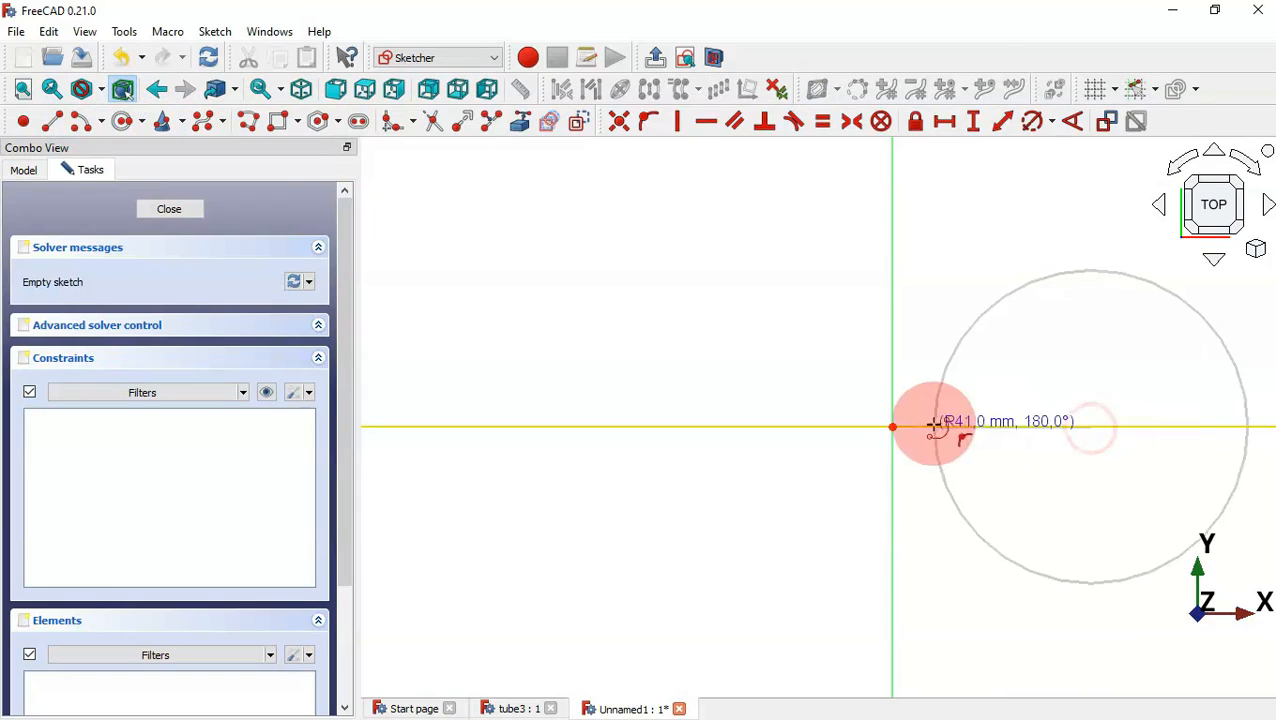
left_click(892, 427)
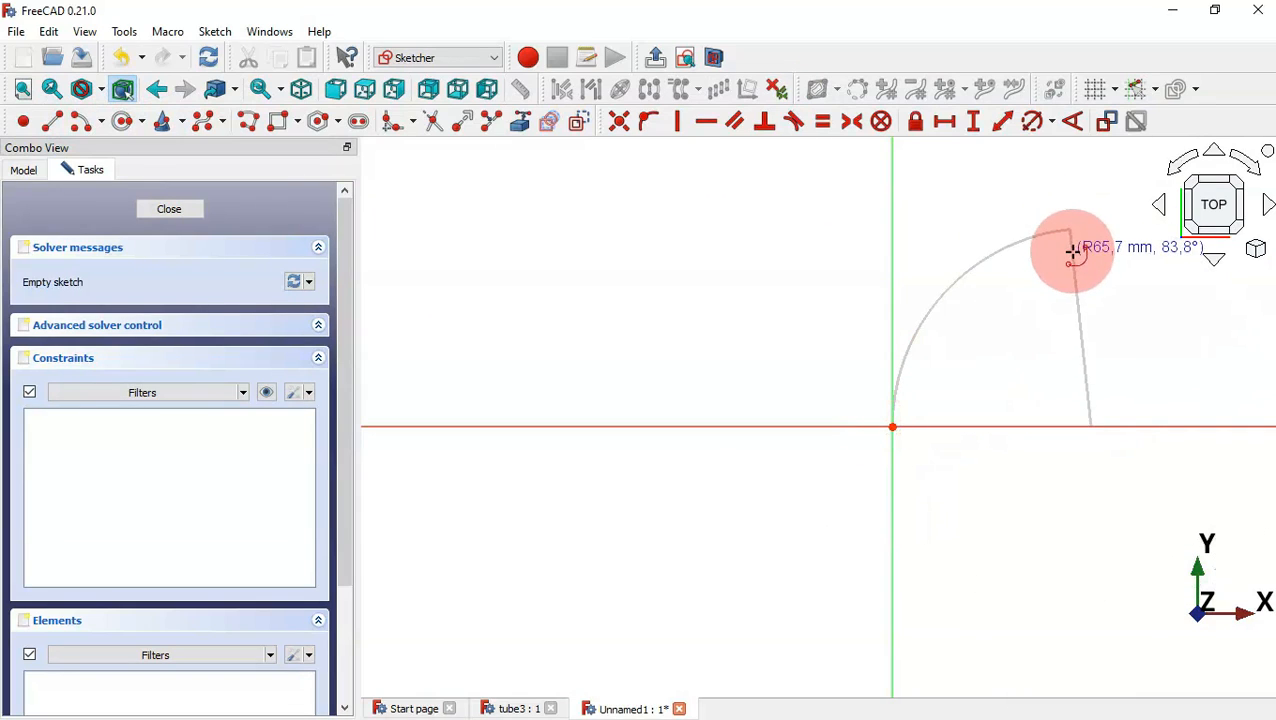
left_click(1073, 254)
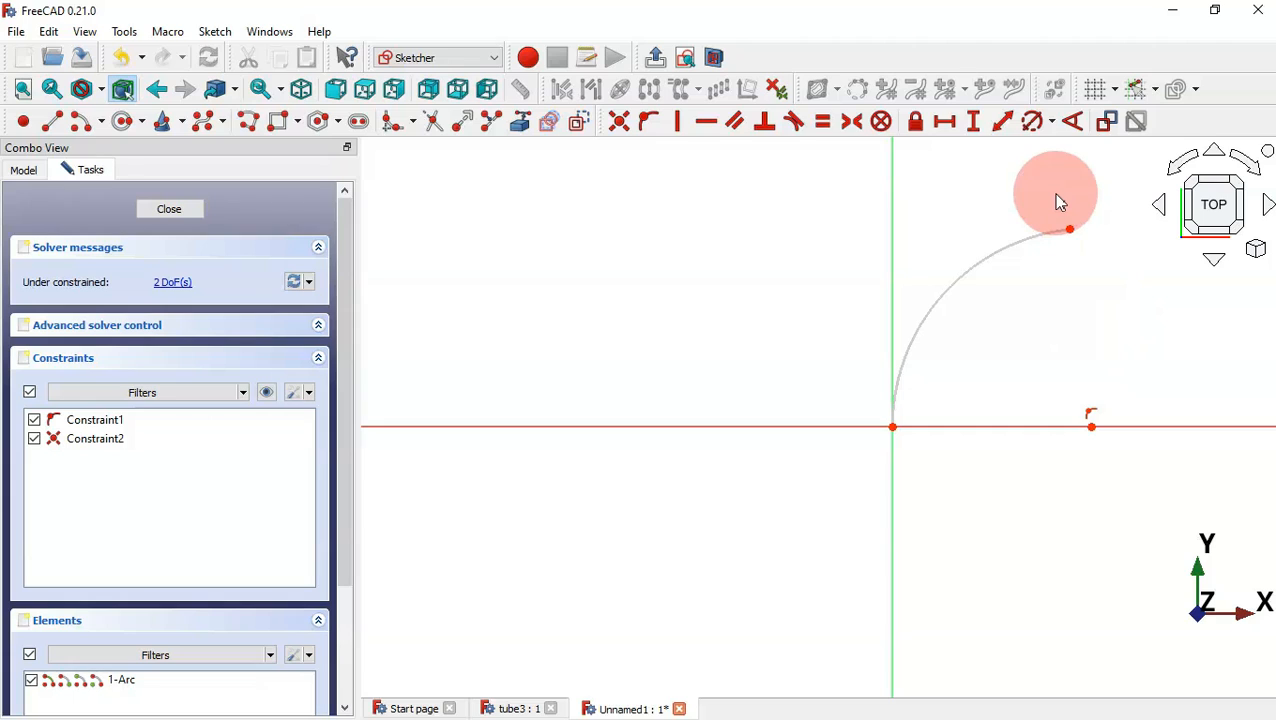
Align the arc's free end vertically with its centre, constrain its radius to 30 mm and close the sketch
left_click_drag(1053, 193, 1126, 463)
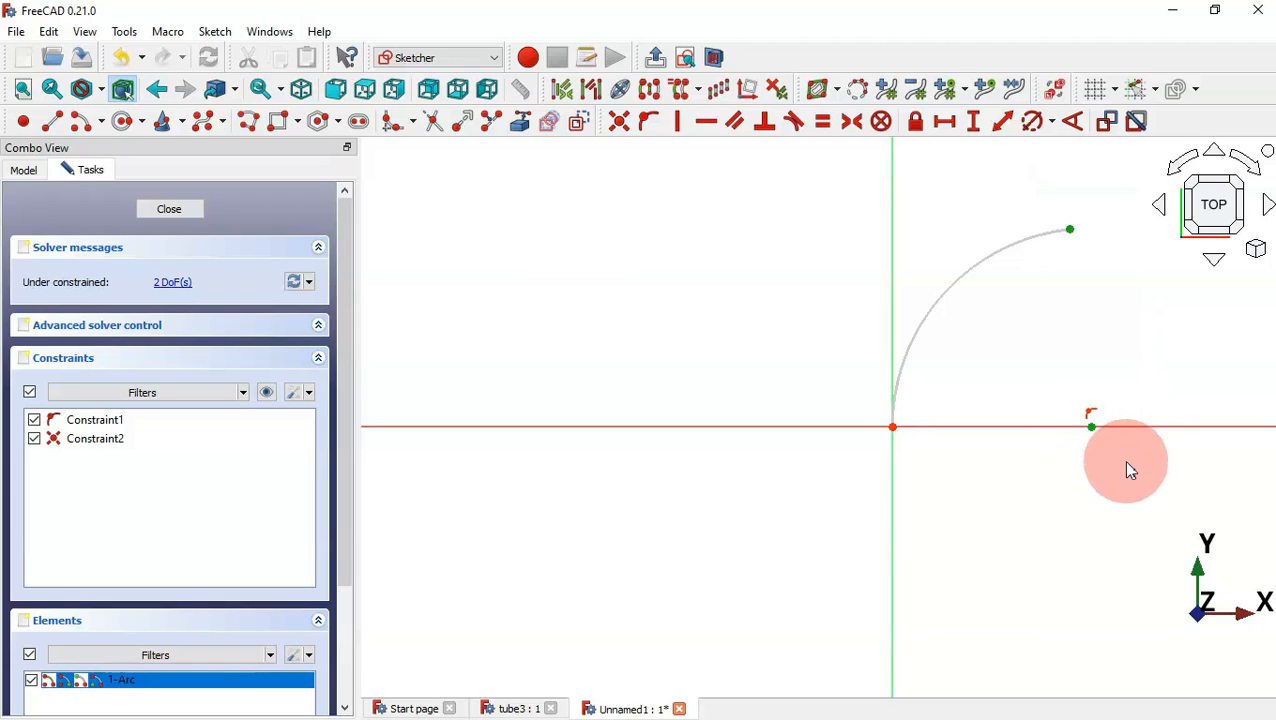
left_click(677, 124)
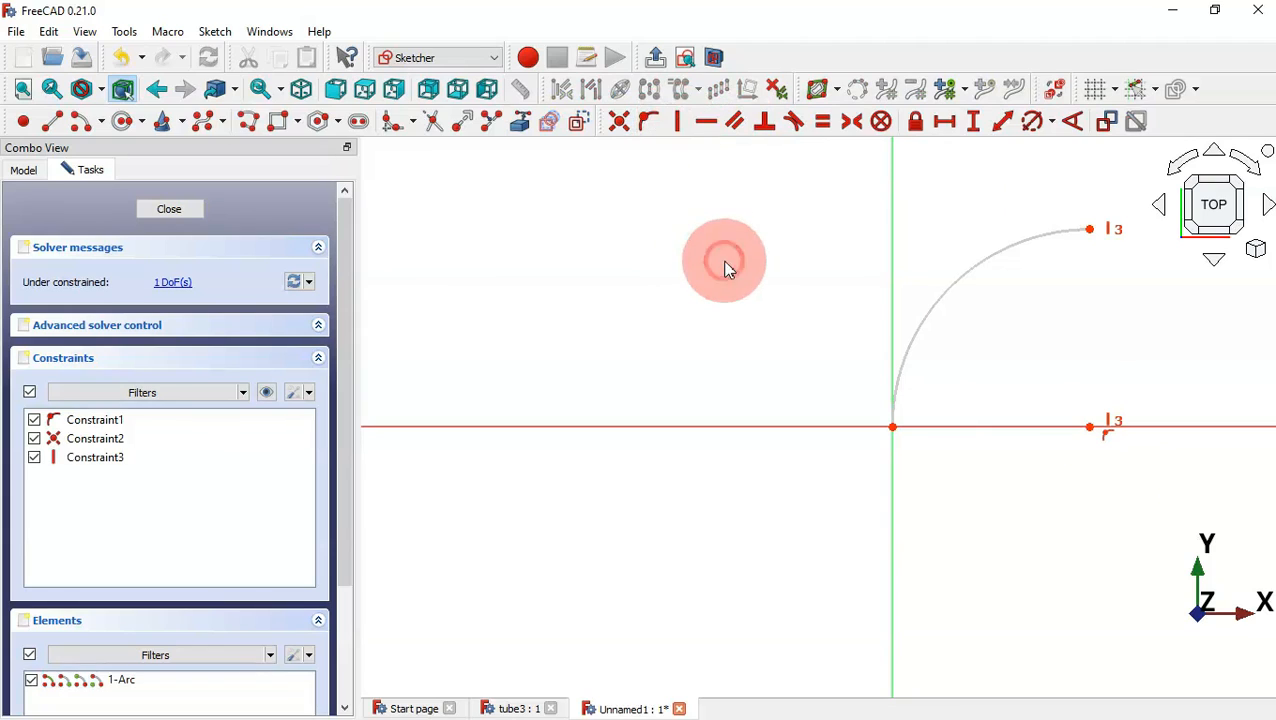
left_click(1033, 124)
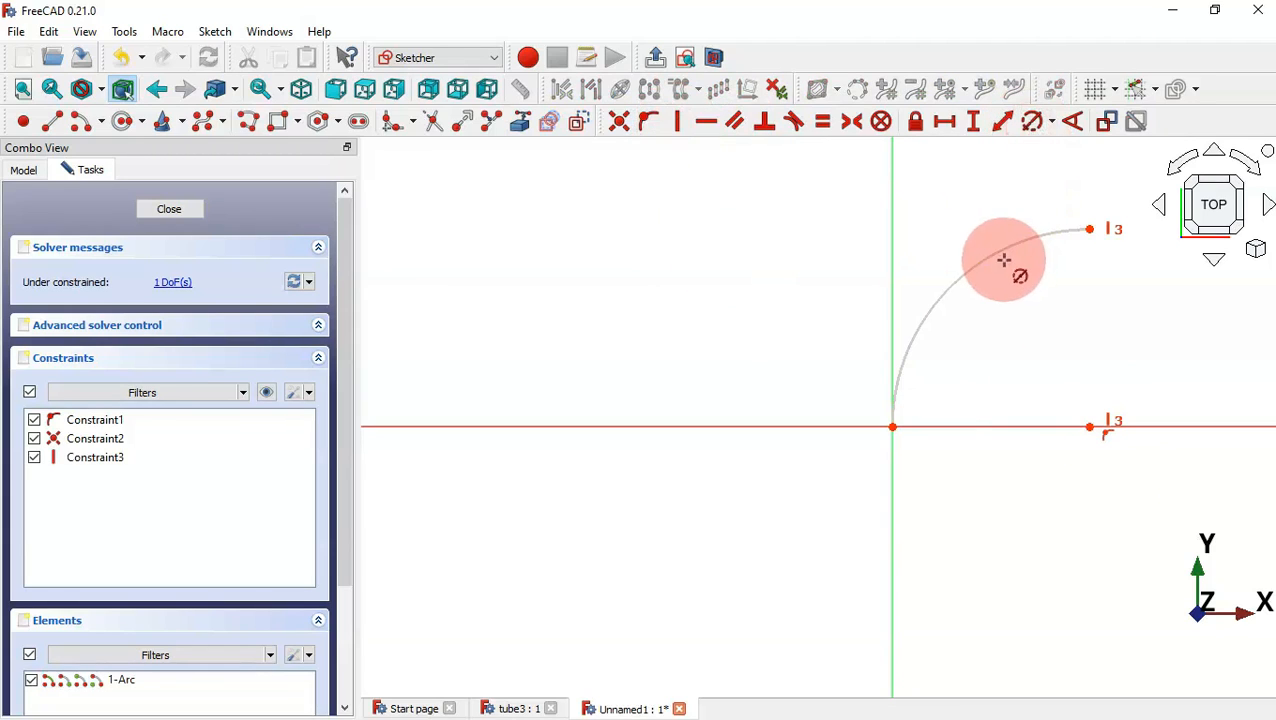
left_click(1000, 254)
left_click_drag(1052, 245, 612, 226)
type("30")
key("Return")
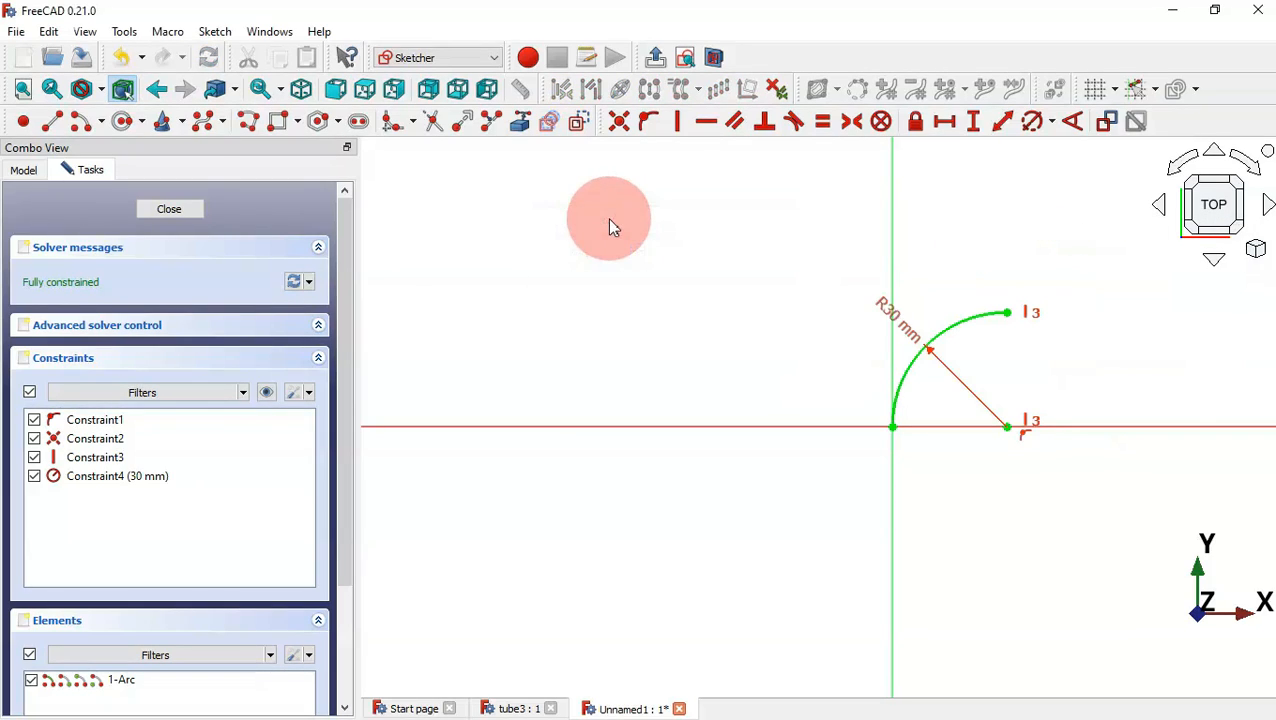
left_click(198, 211)
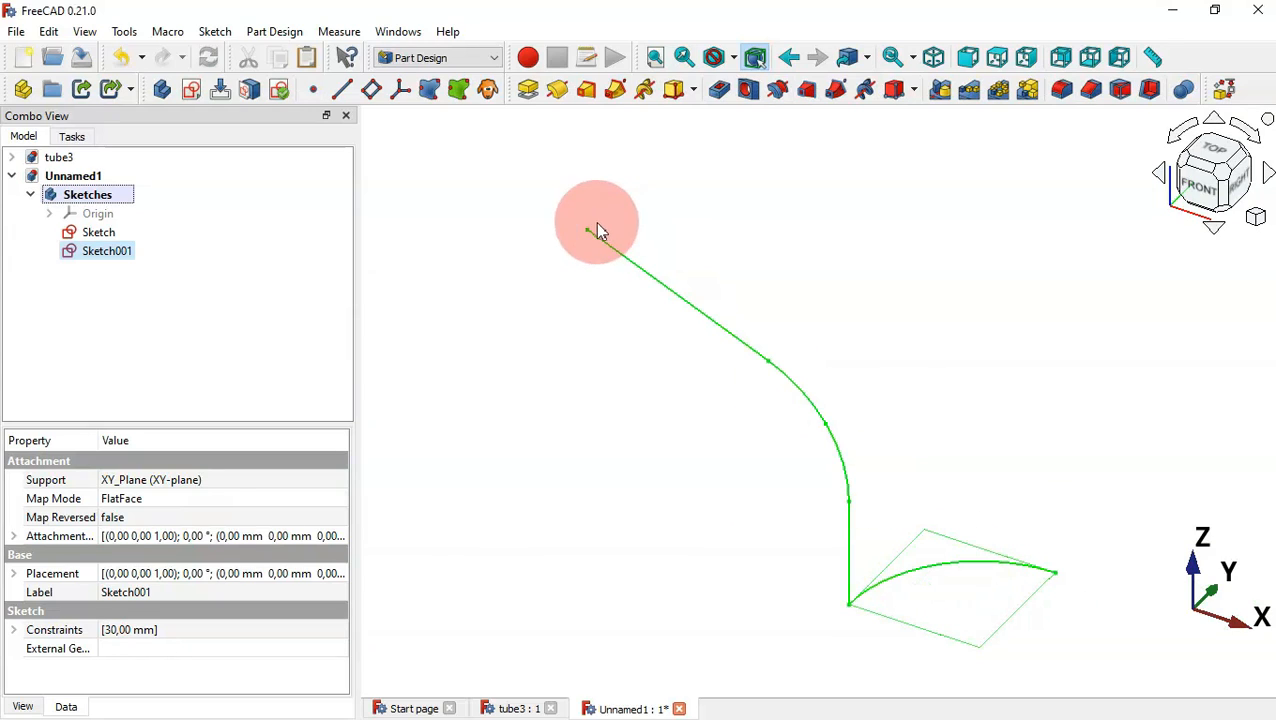
Edit the arc sketch's attachment, referencing the upper end vertex of the sloping line and the sloping line itself
left_click(459, 297)
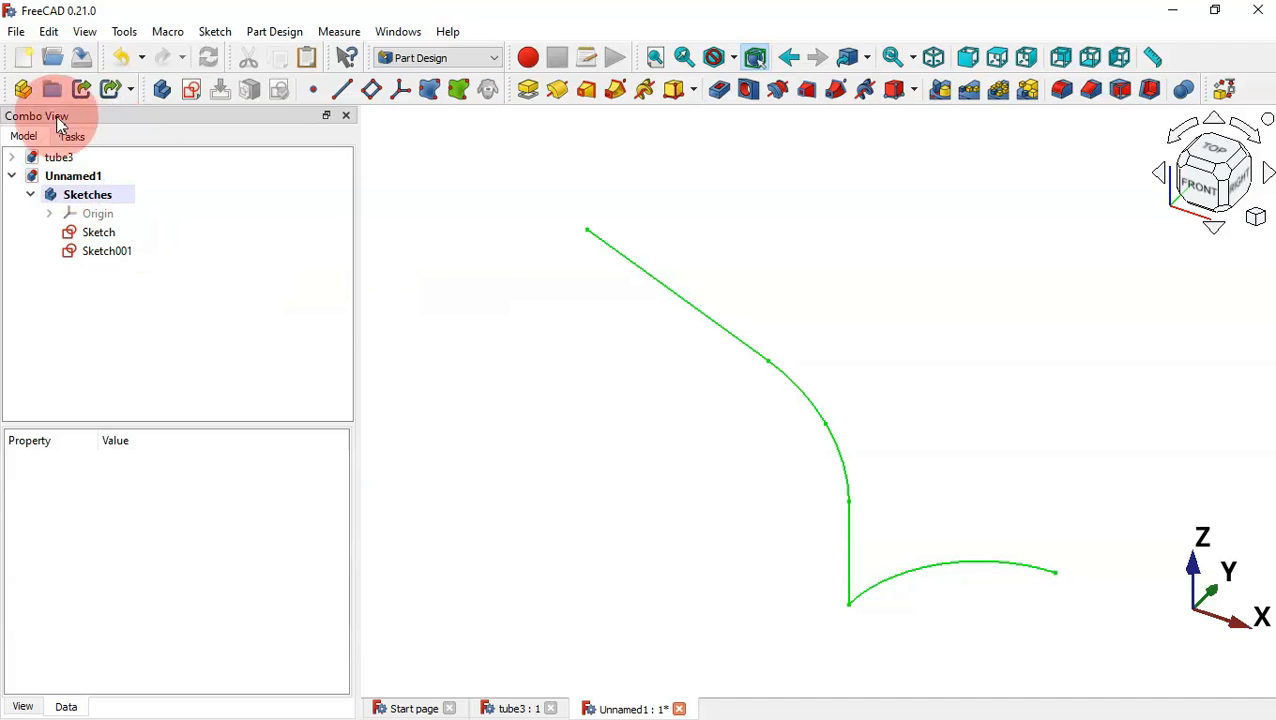
left_click(105, 251)
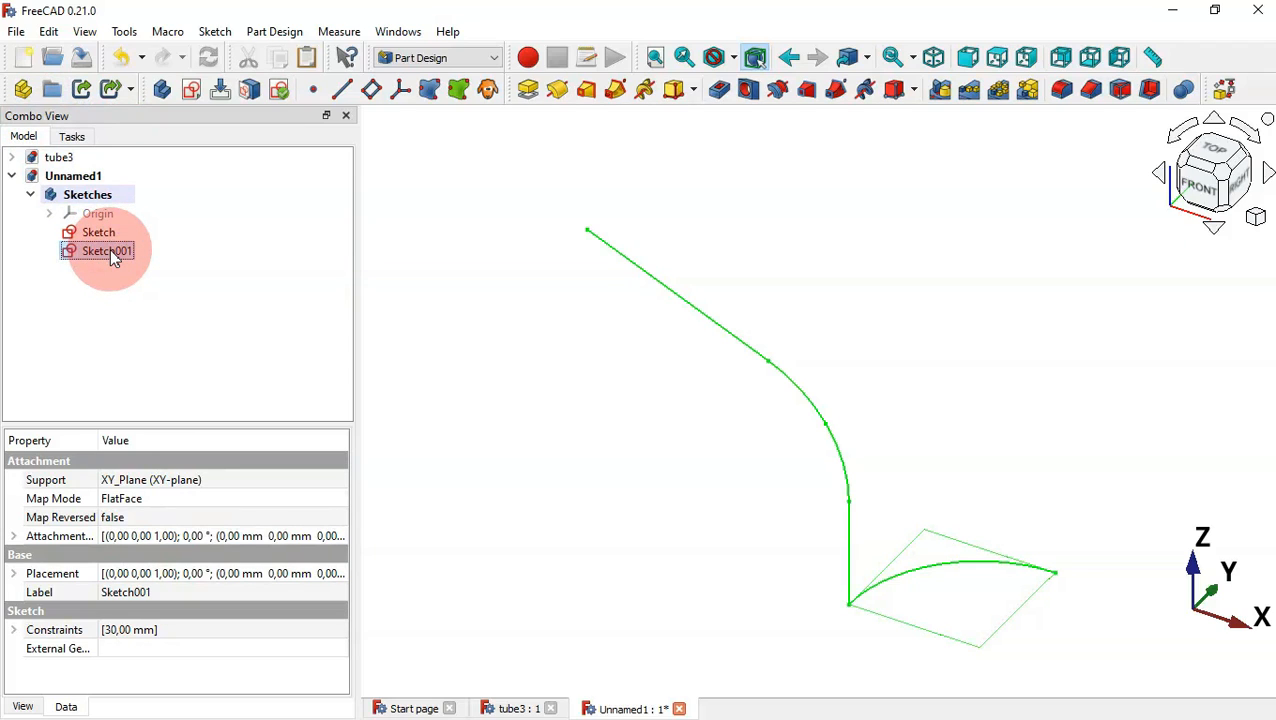
right_click(112, 256)
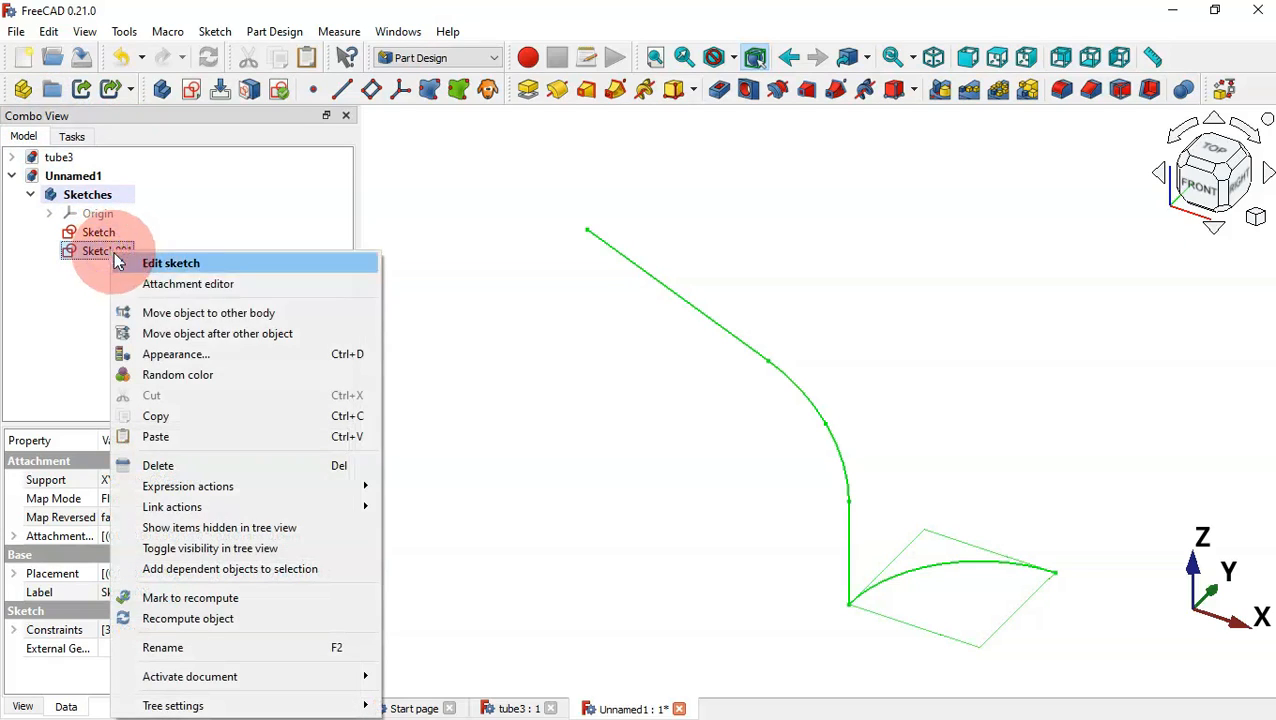
left_click(260, 284)
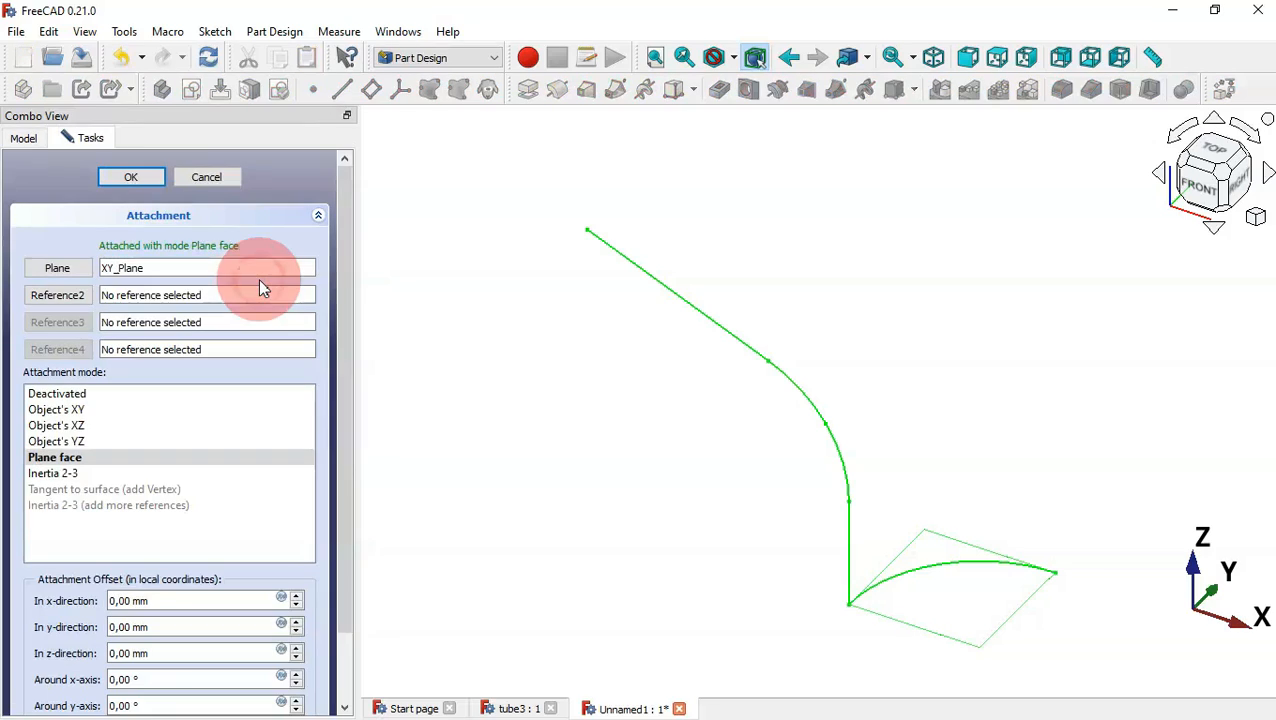
left_click(58, 270)
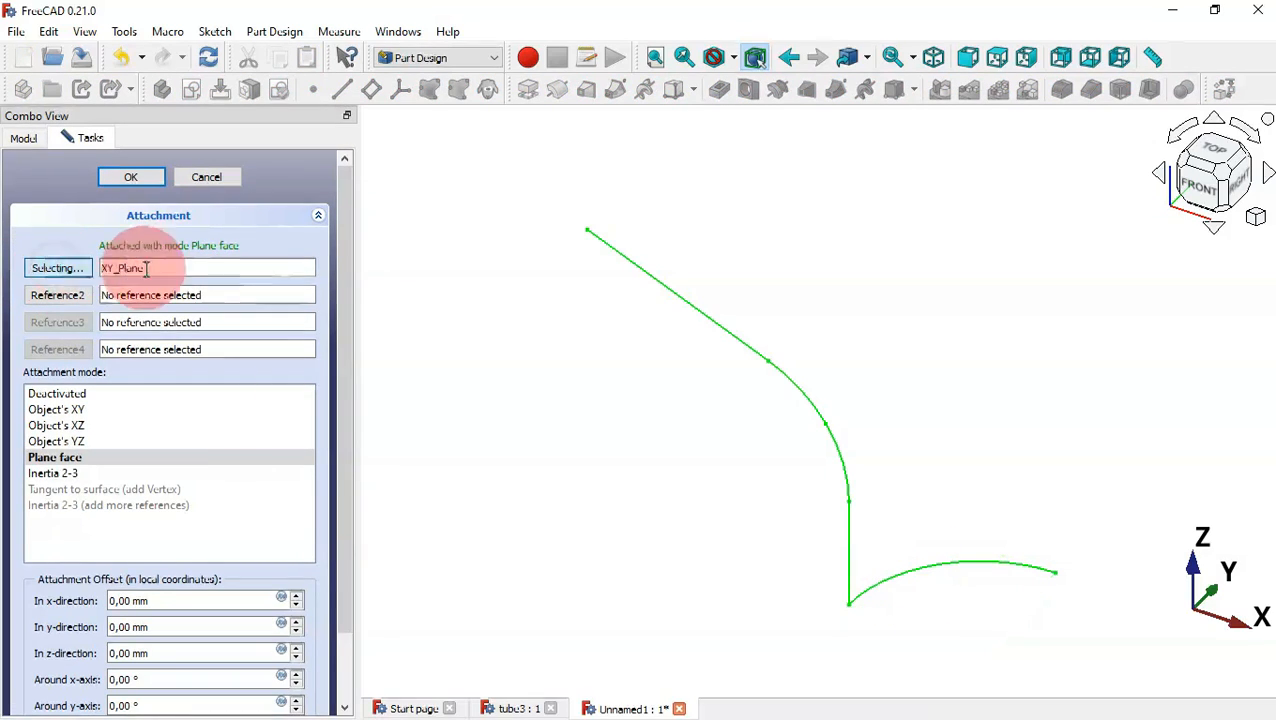
left_click(588, 232)
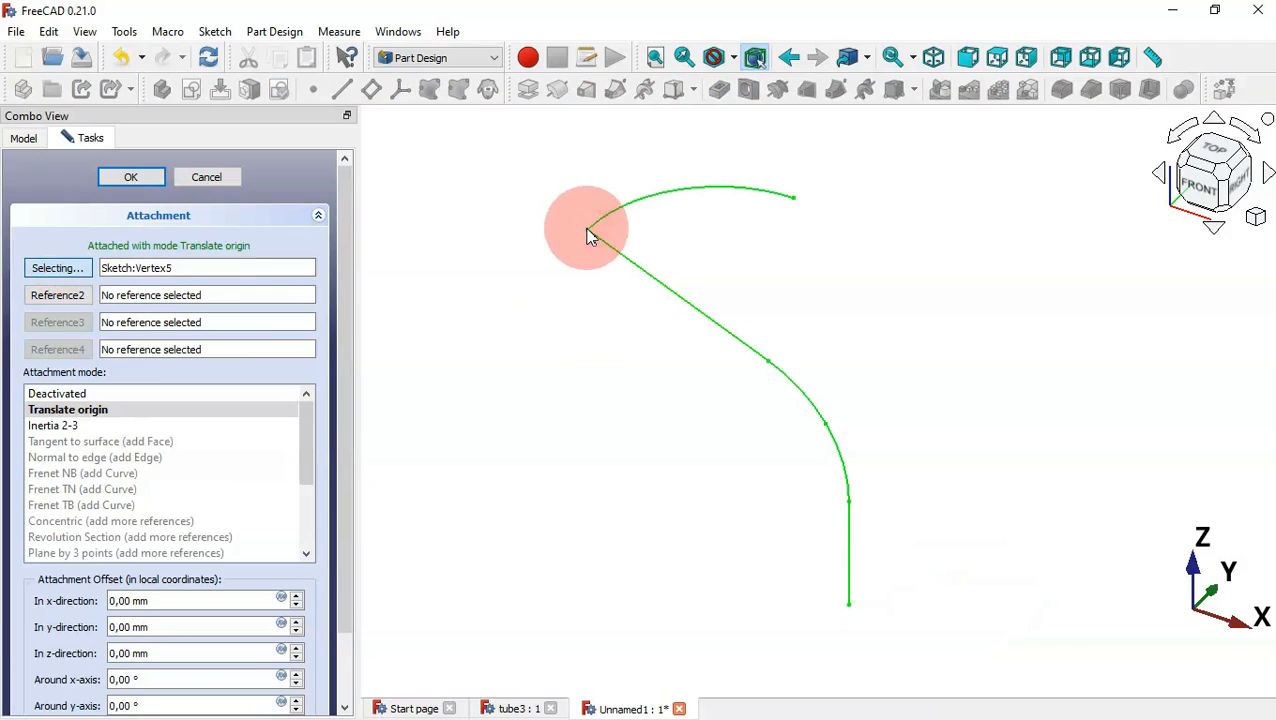
left_click(60, 296)
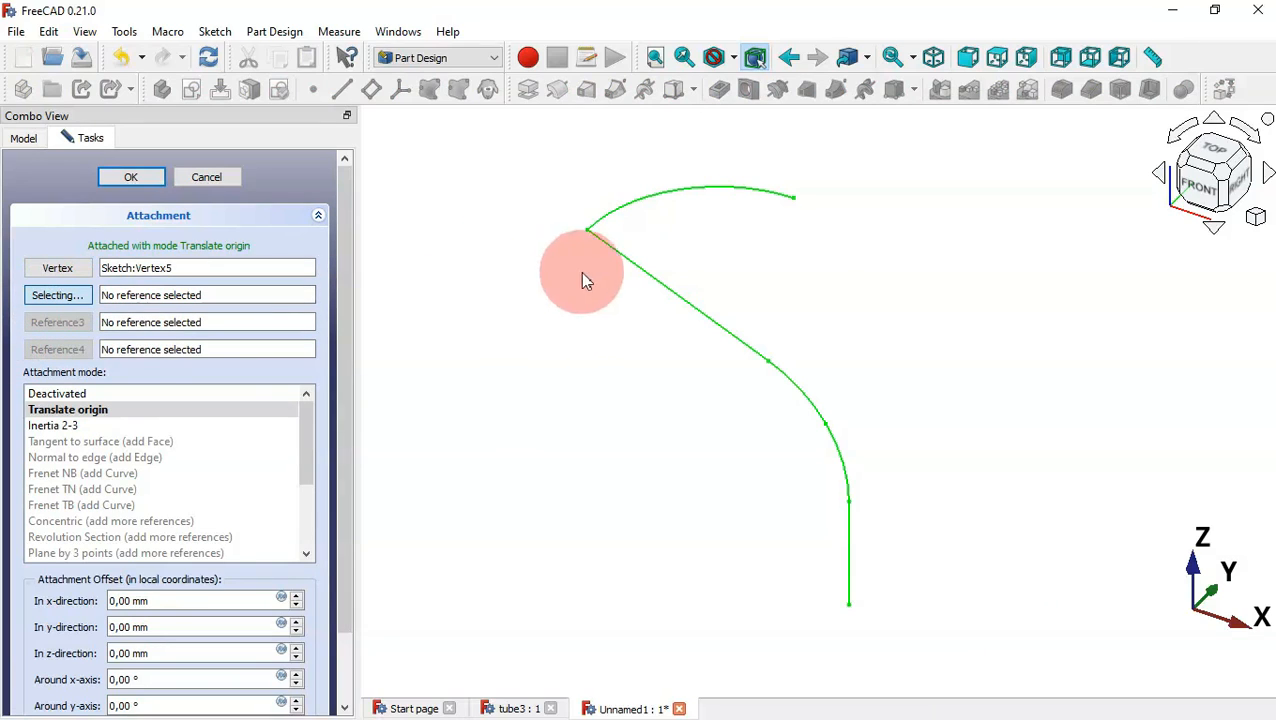
left_click(650, 278)
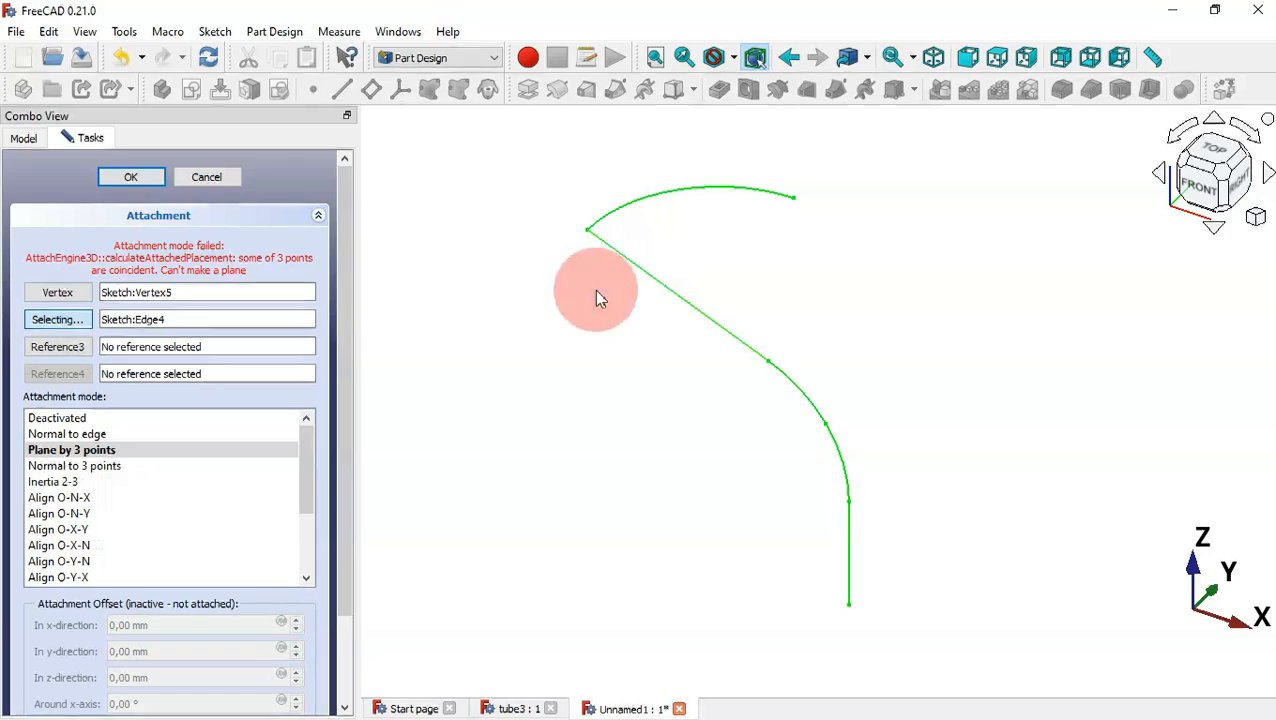
Attach the arc sketch with mode Align O-X-Y, rotate it 90° around the z-axis and accept the attachment
left_click_drag(348, 272, 350, 403)
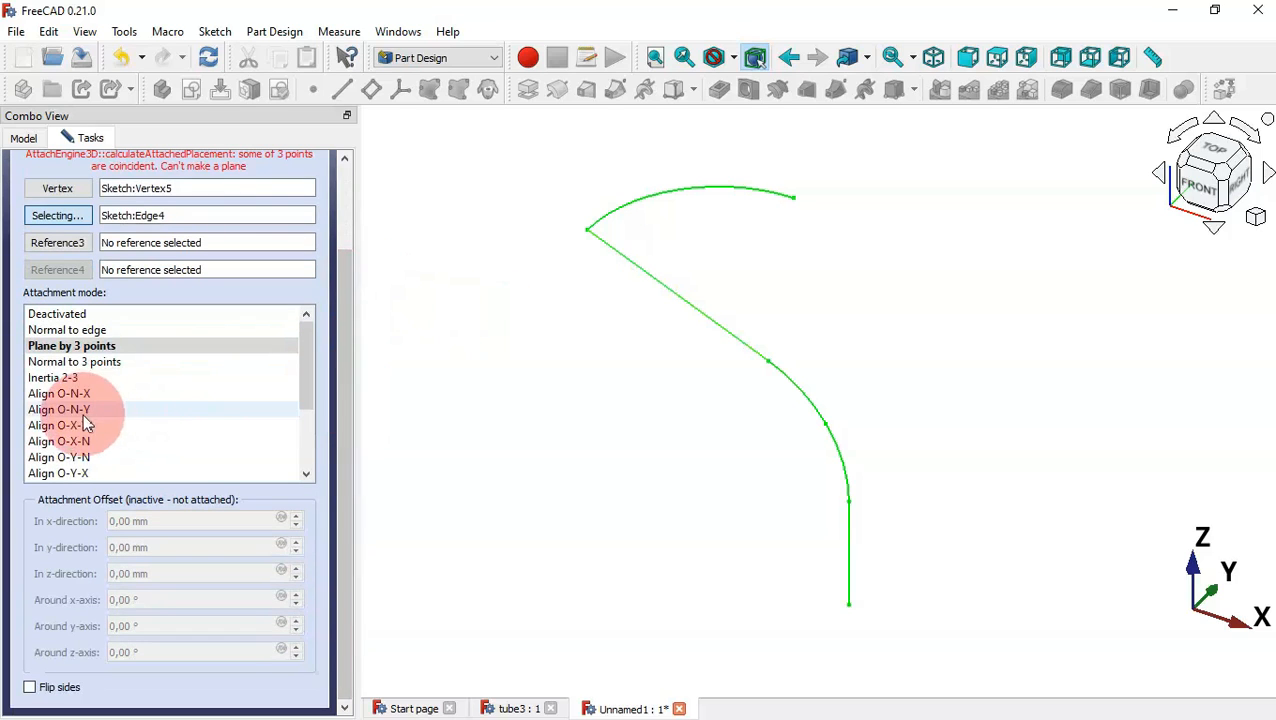
left_click(112, 426)
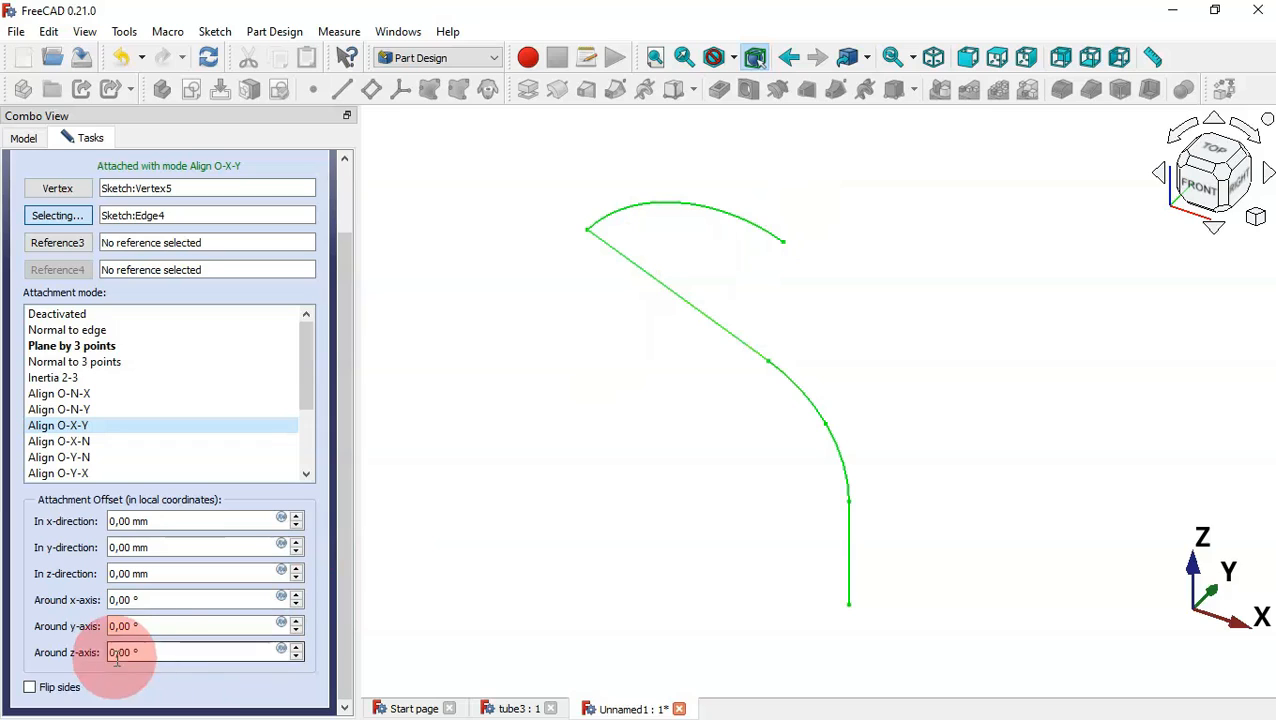
left_click_drag(182, 652, 93, 652)
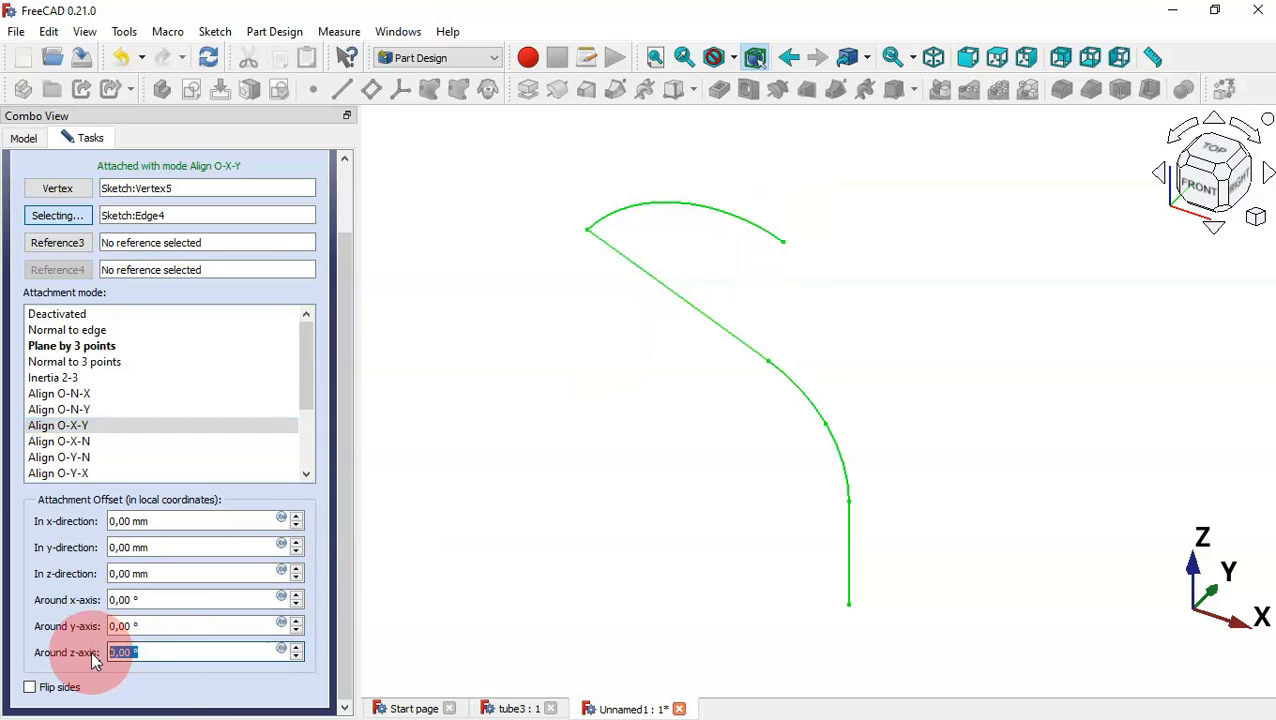
type("90")
key("Return")
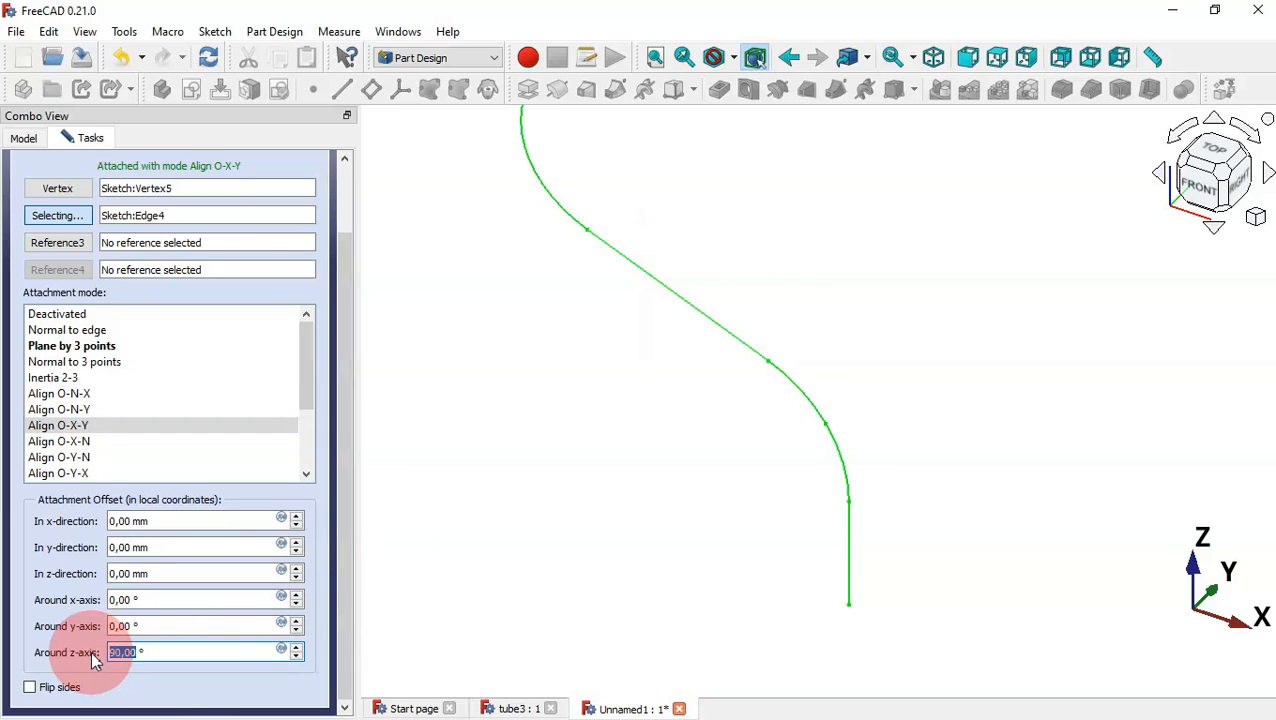
left_click(573, 479)
key("v")
key("f")
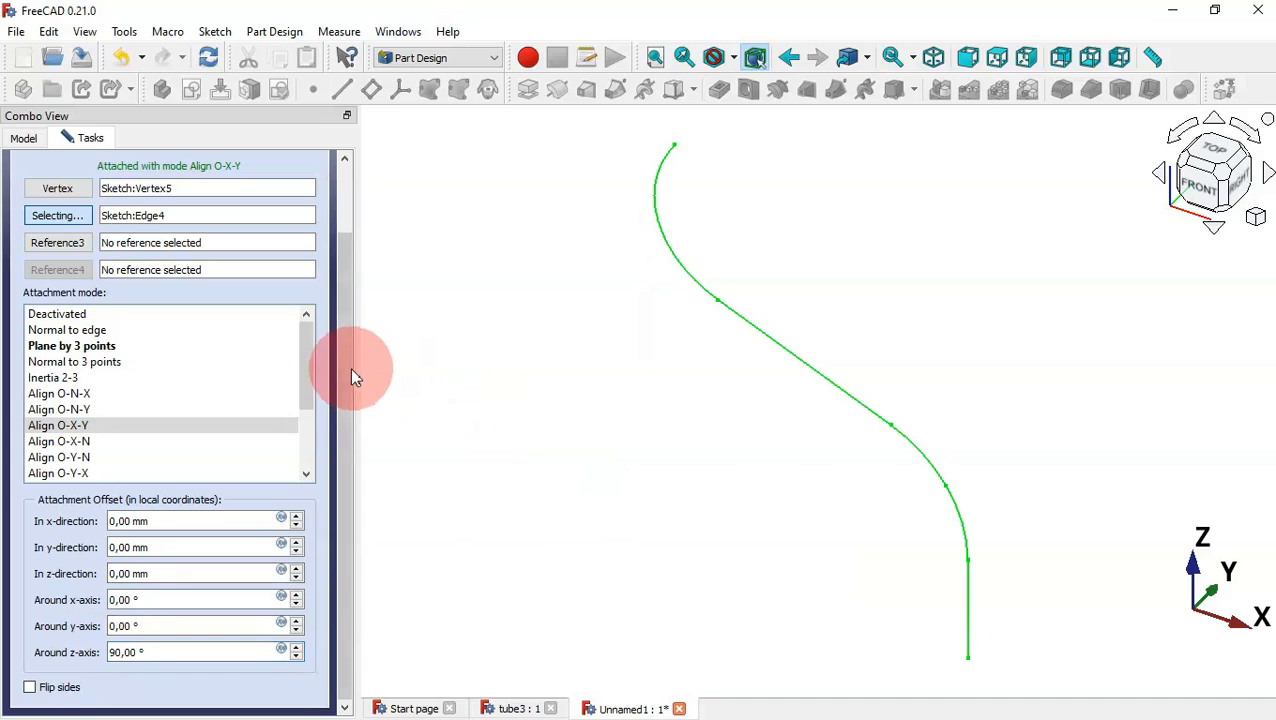
left_click_drag(350, 378, 347, 262)
left_click(133, 180)
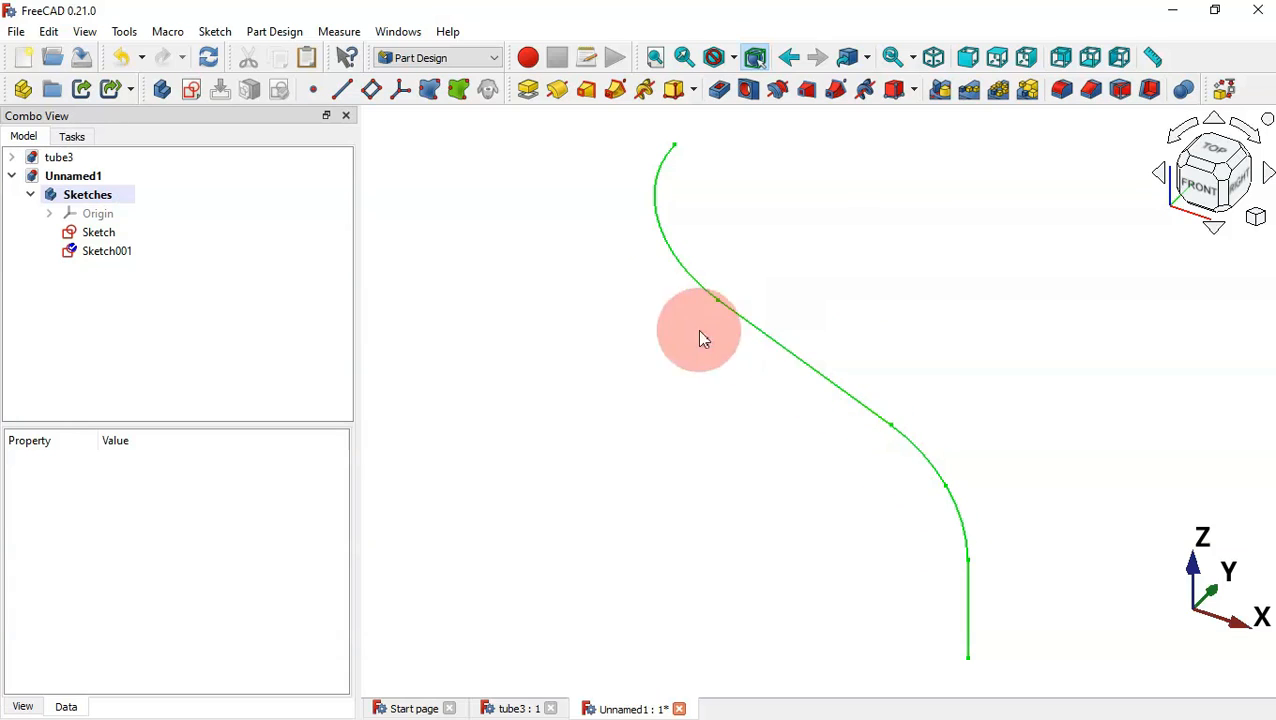
Rename the XZ-plane path sketch as Path1 and the reattached arc sketch as Path2
left_click(101, 238)
left_click(102, 242)
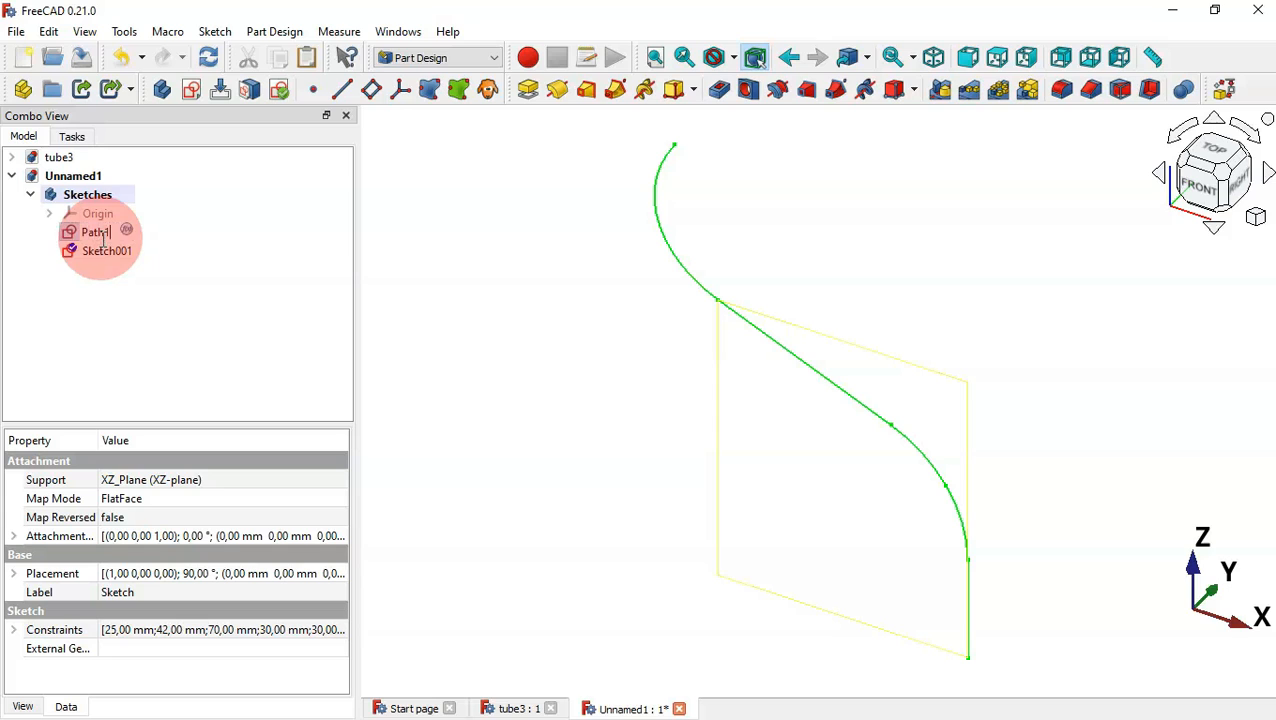
key("Return")
left_click(110, 252)
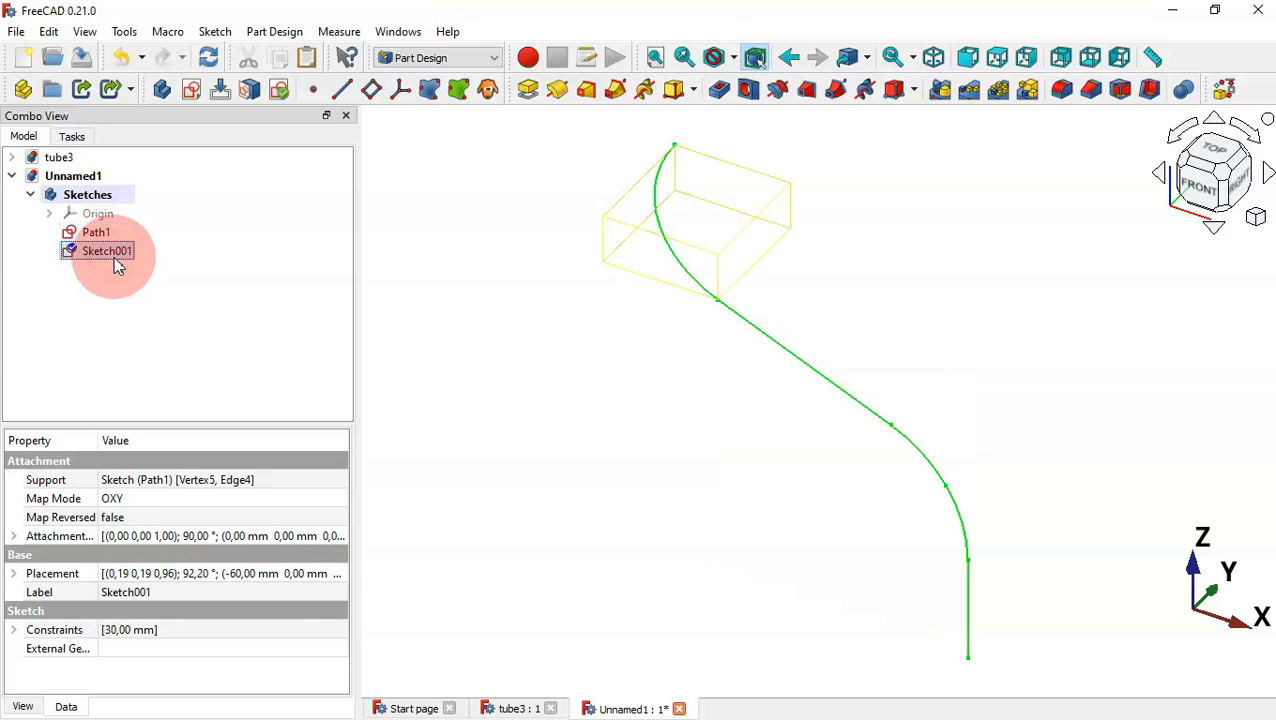
right_click(112, 255)
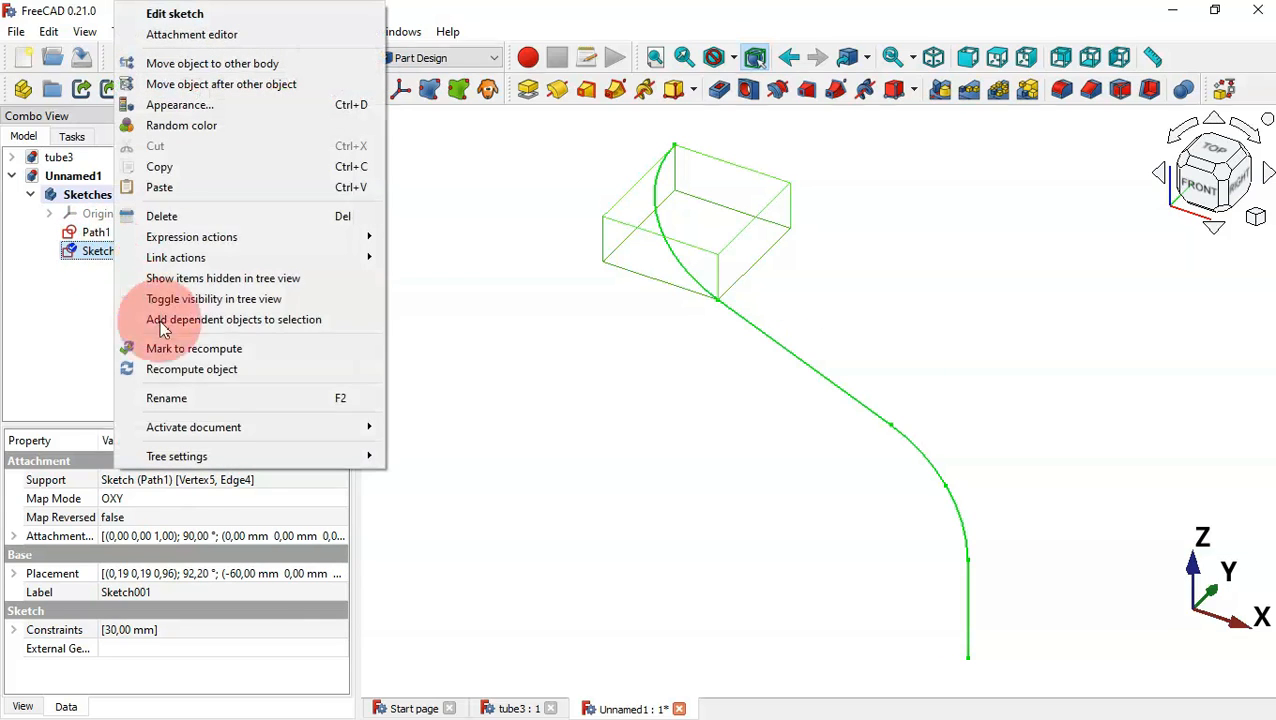
left_click(247, 395)
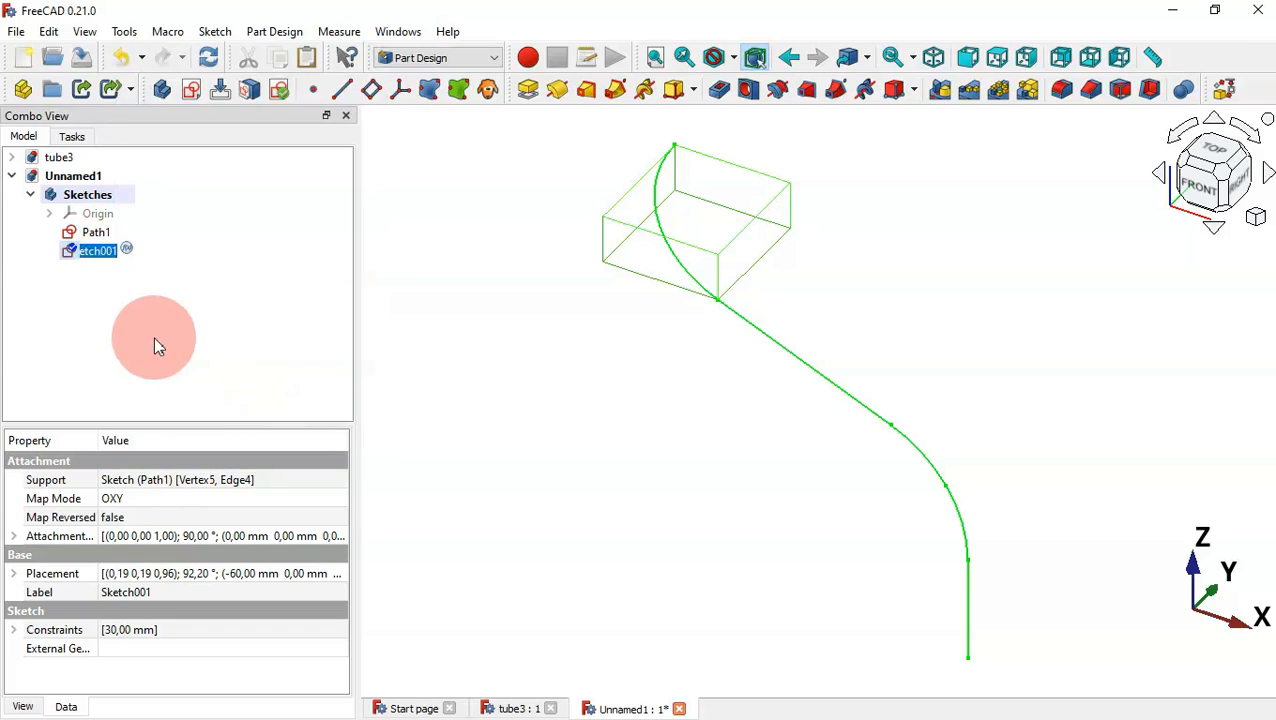
type("Path2")
key("Return")
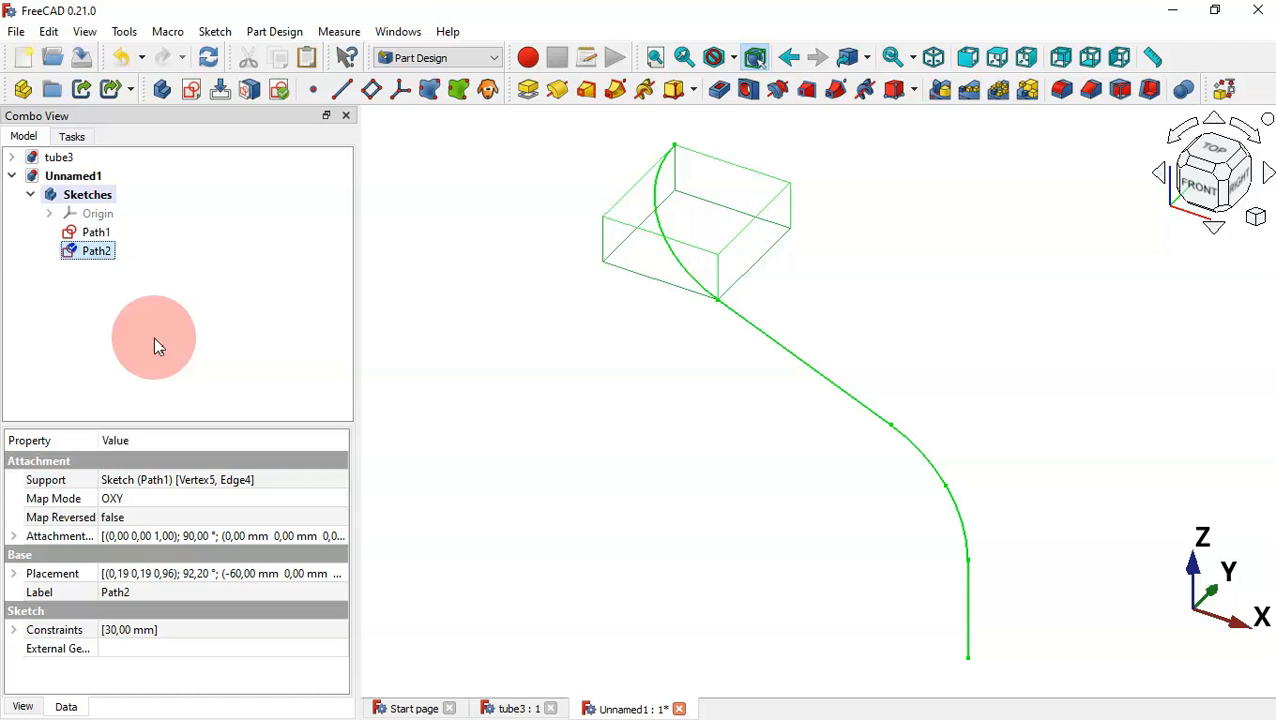
left_click(413, 378)
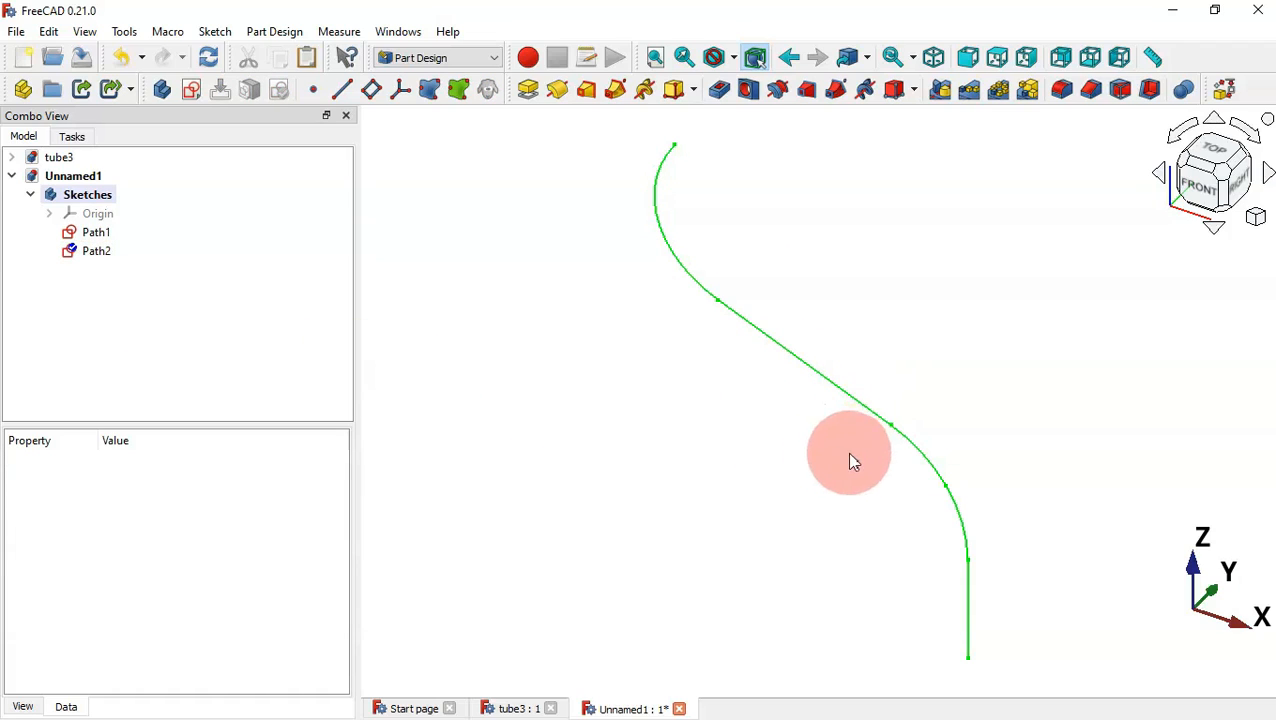
Create a sketch on the XY plane and draw a circle about 61 mm in diameter centred on the origin
left_click(194, 90)
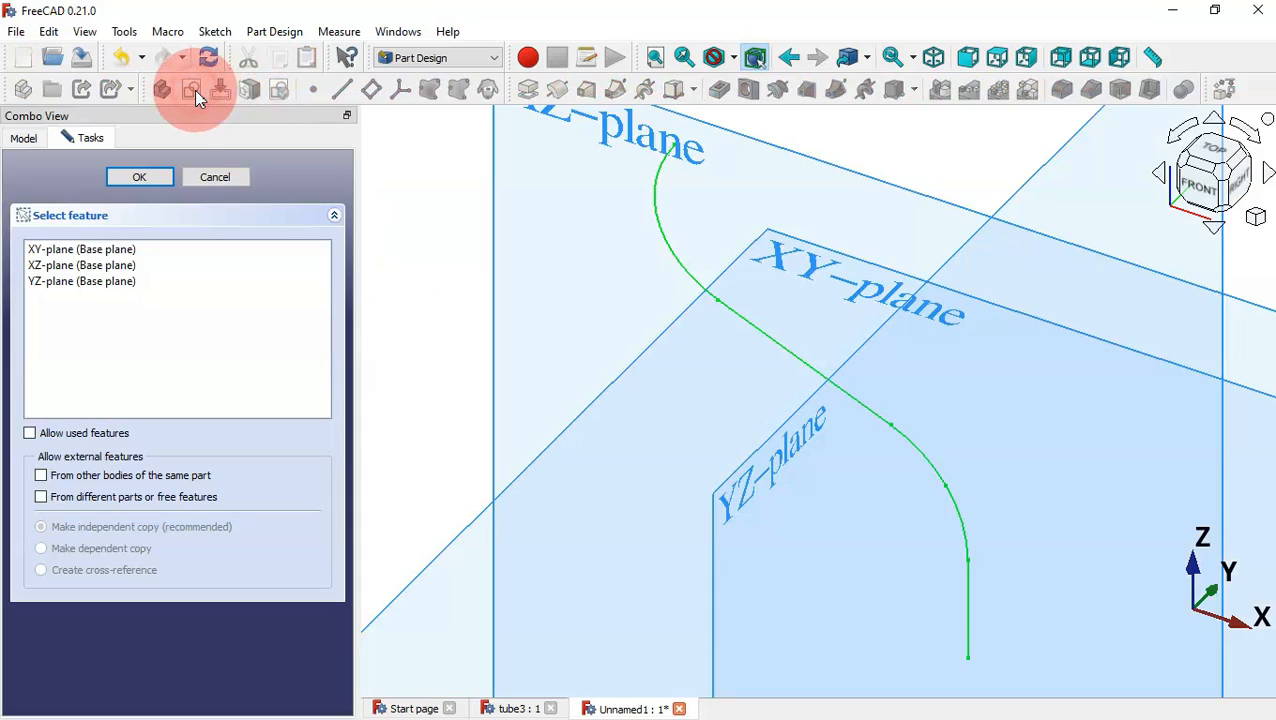
double_click(137, 248)
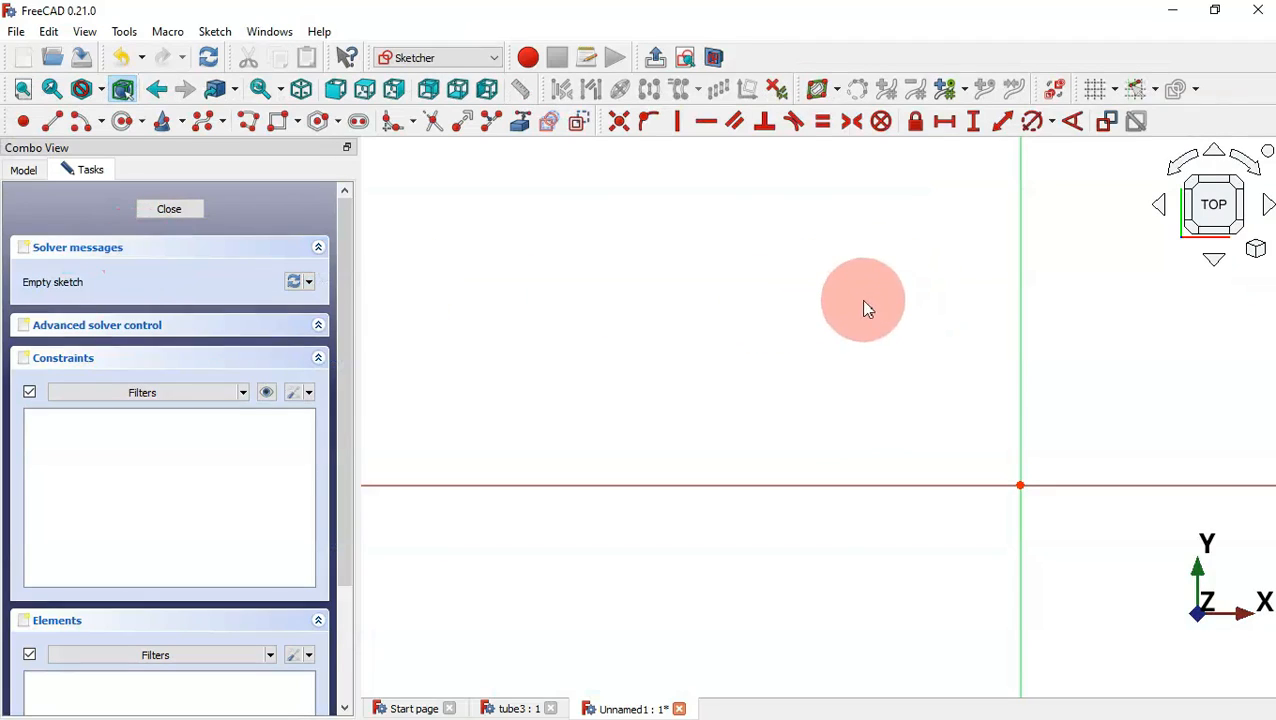
left_click(123, 124)
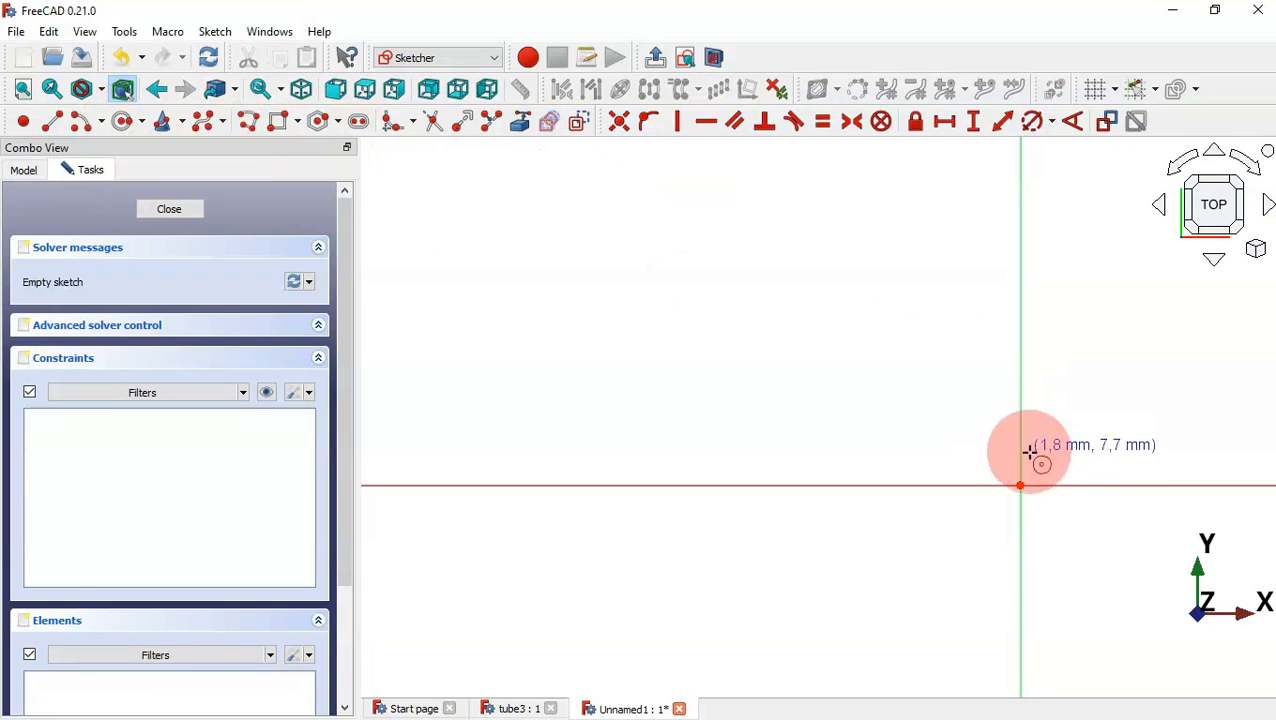
left_click(1019, 485)
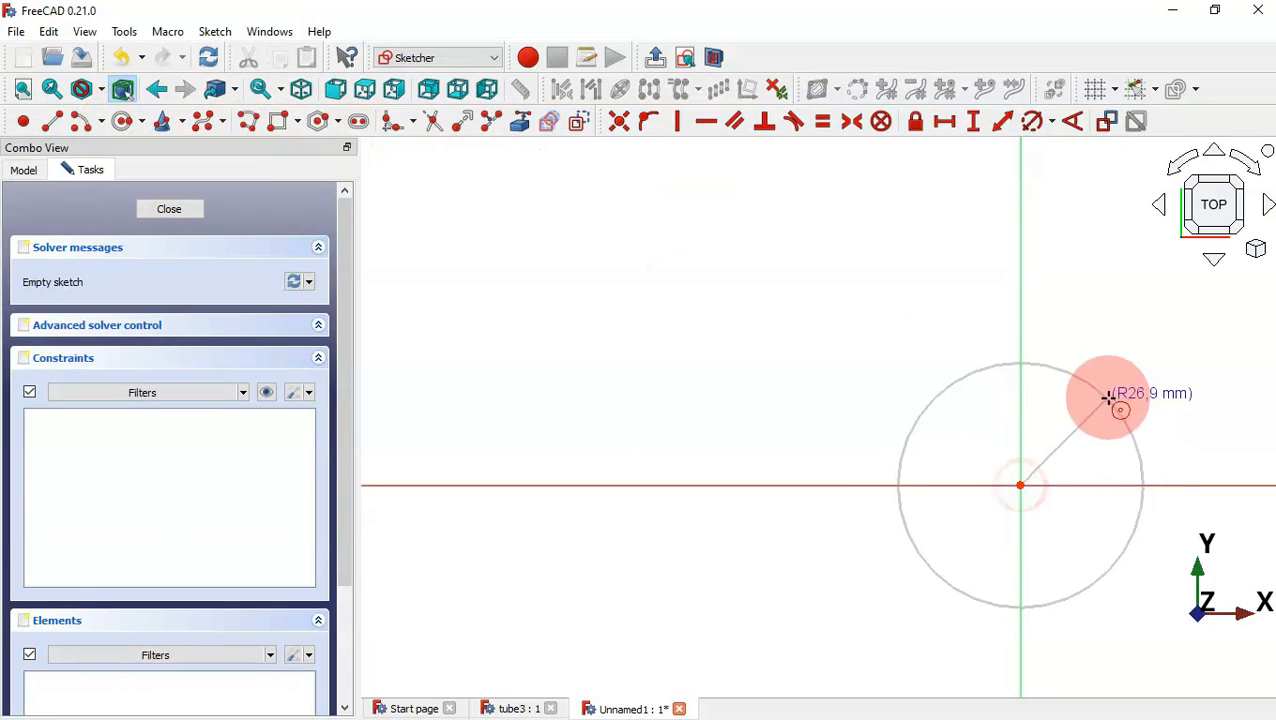
left_click(1122, 389)
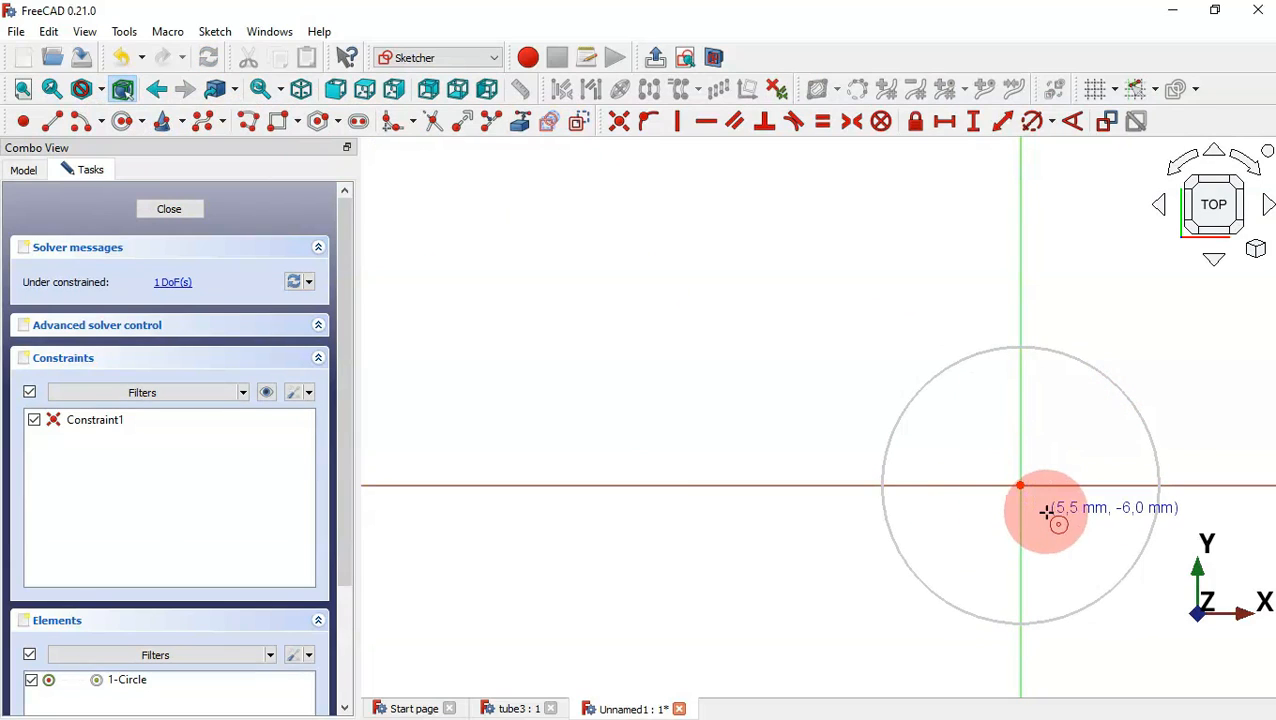
right_click(1046, 512)
Constrain the circle's diameter to 30 mm and close the sketch
left_click(1031, 121)
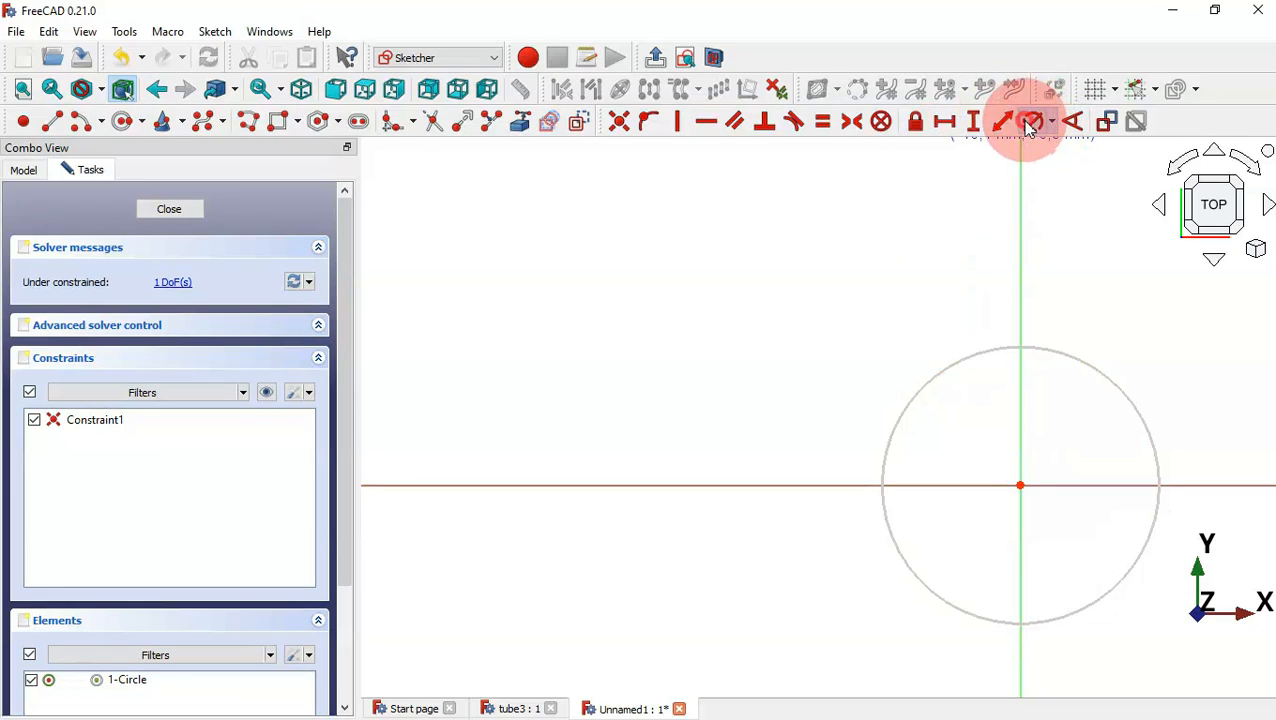
left_click(1097, 371)
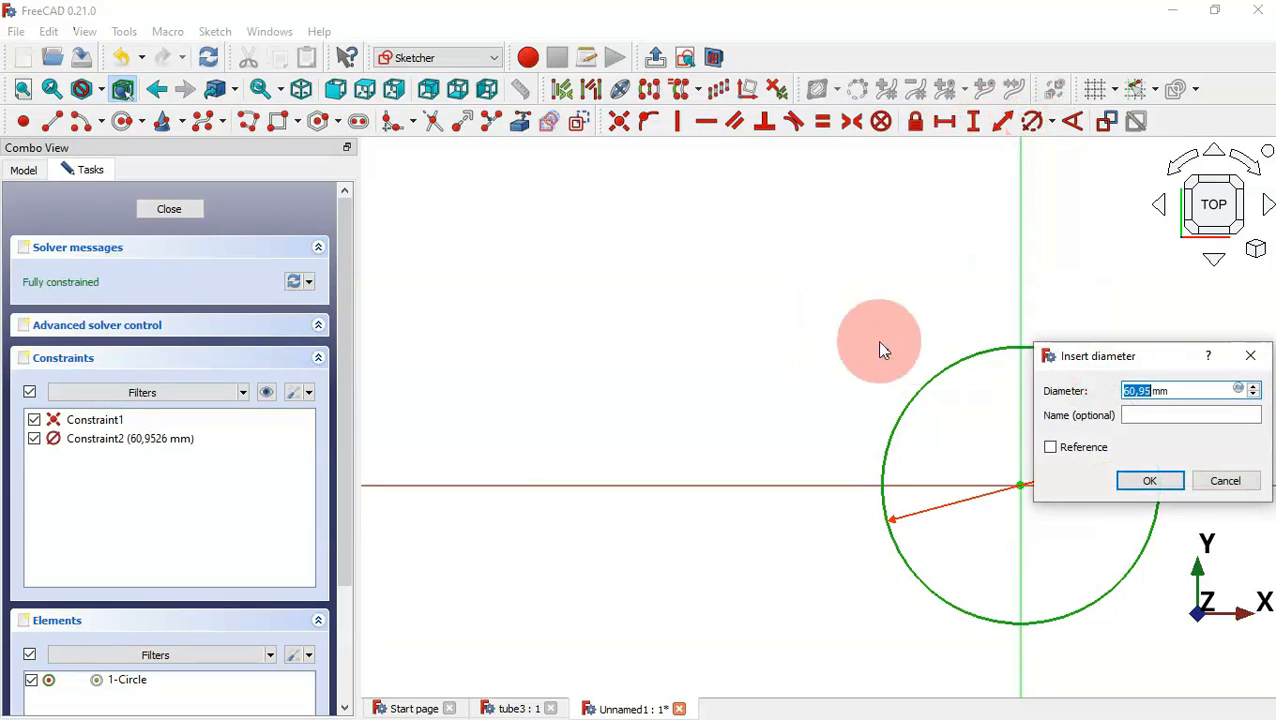
type("30")
key("Return")
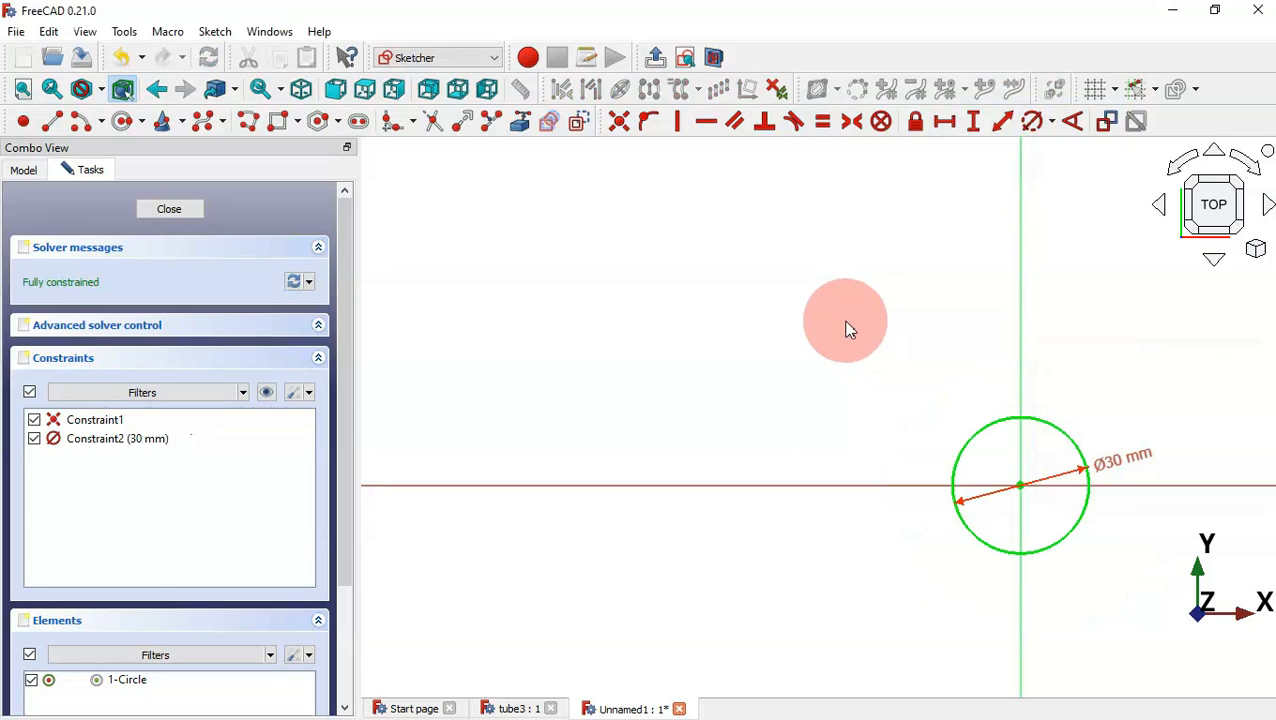
left_click(659, 60)
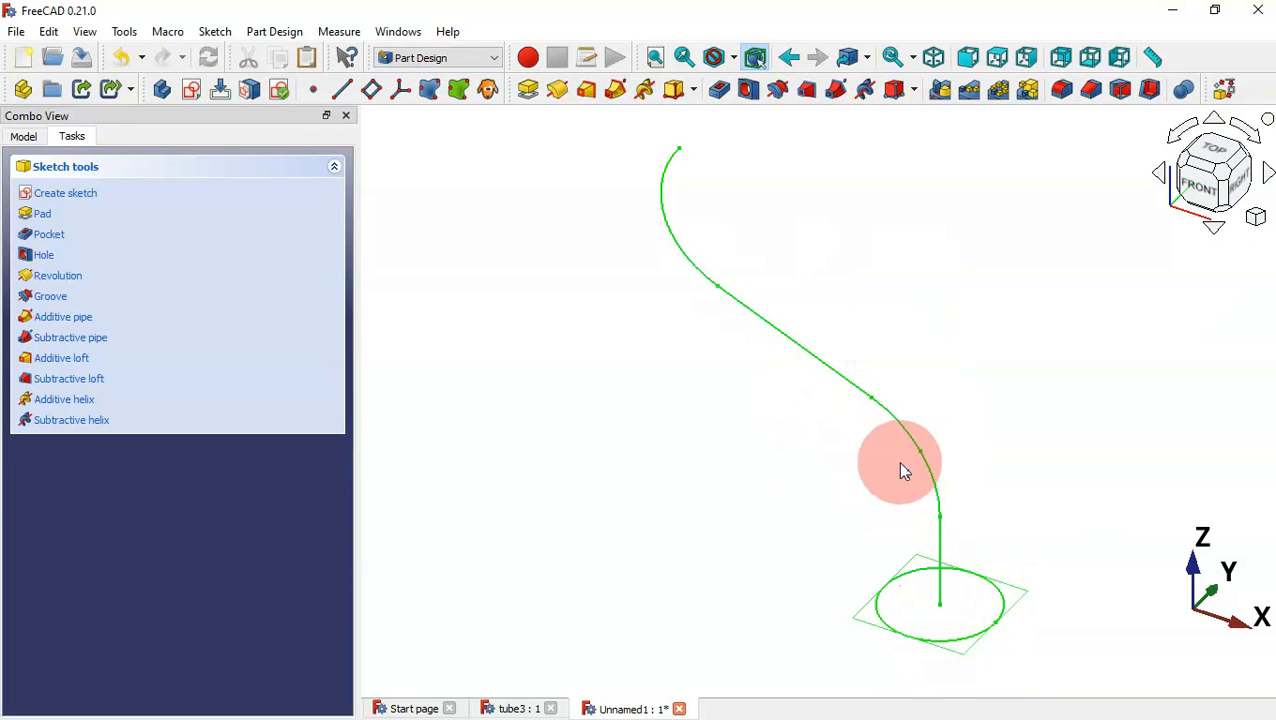
Rename the circle sketch as Profile
left_click(24, 136)
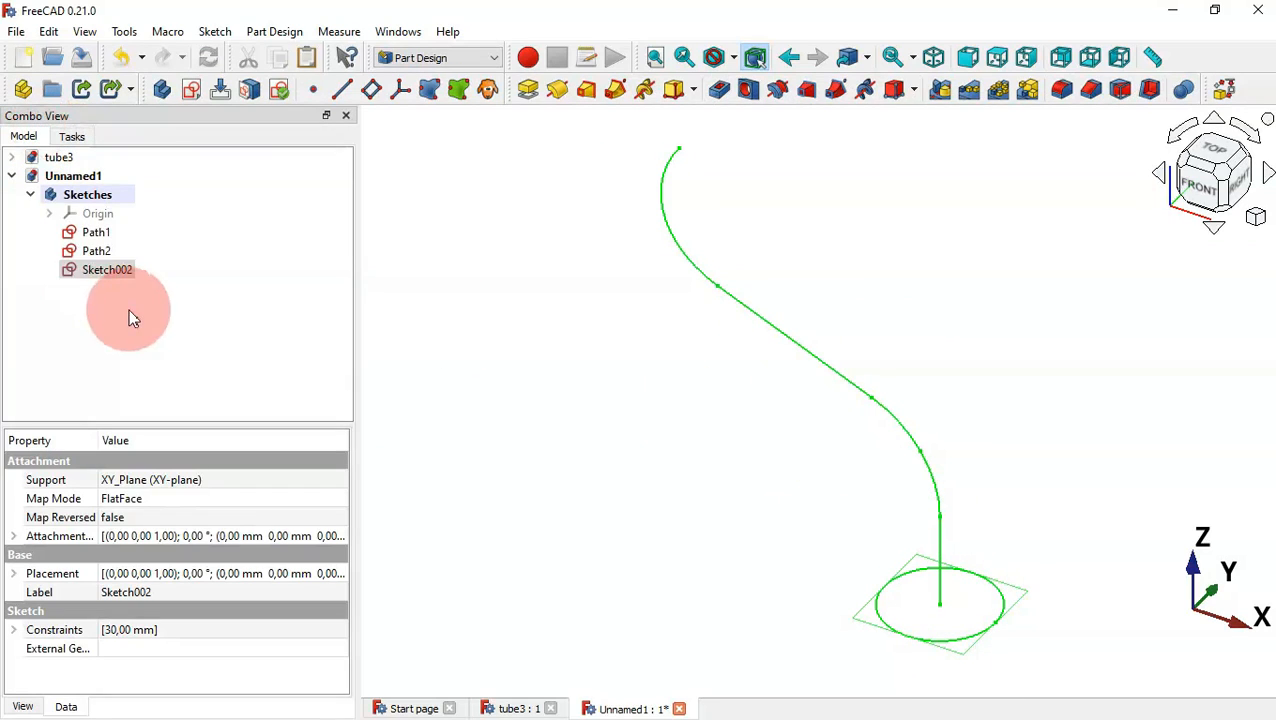
right_click(95, 270)
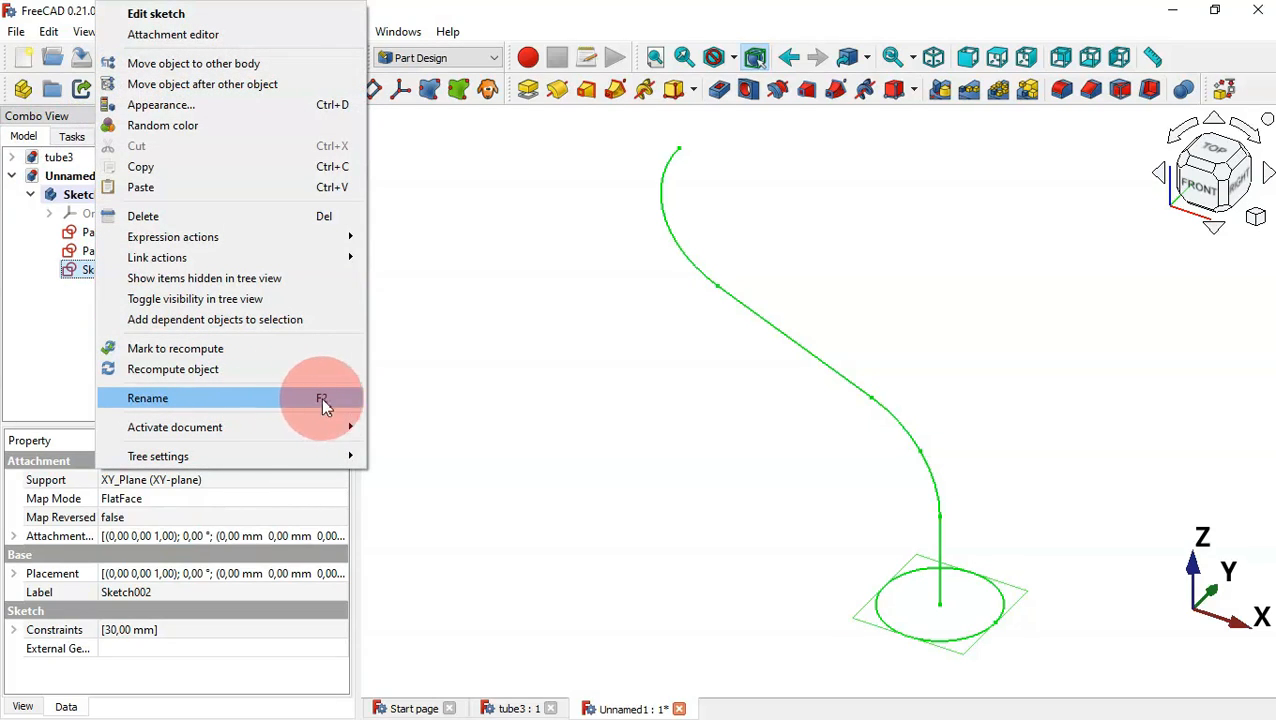
left_click(263, 398)
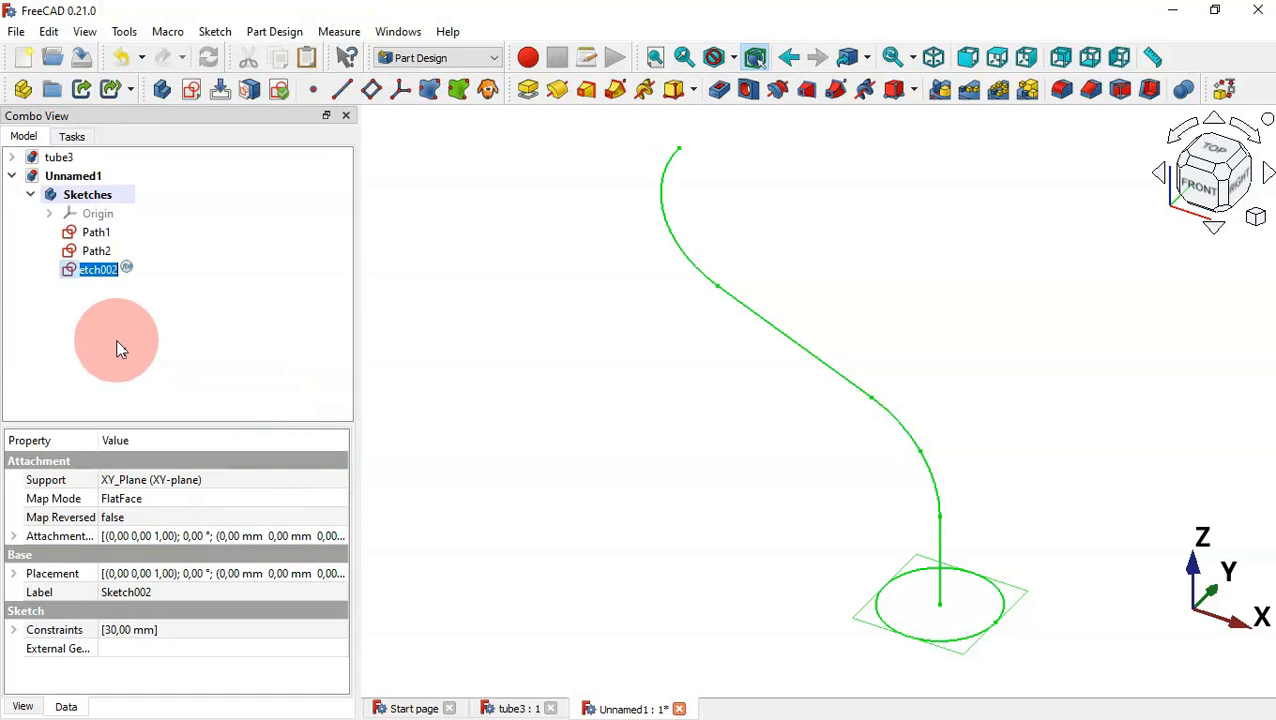
type("Profile")
key("Return")
left_click(547, 386)
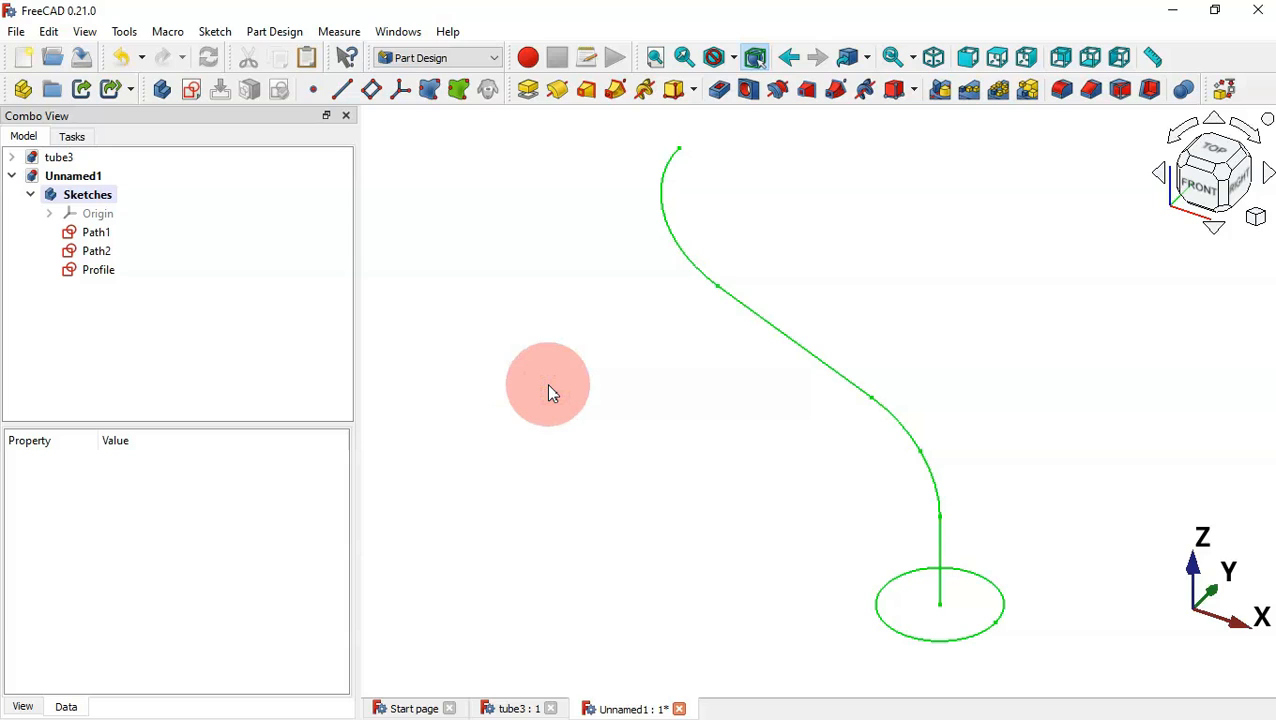
Switch to the Part workbench and bring up the finished manifold in the tube3 document
left_click(447, 57)
left_click(428, 180)
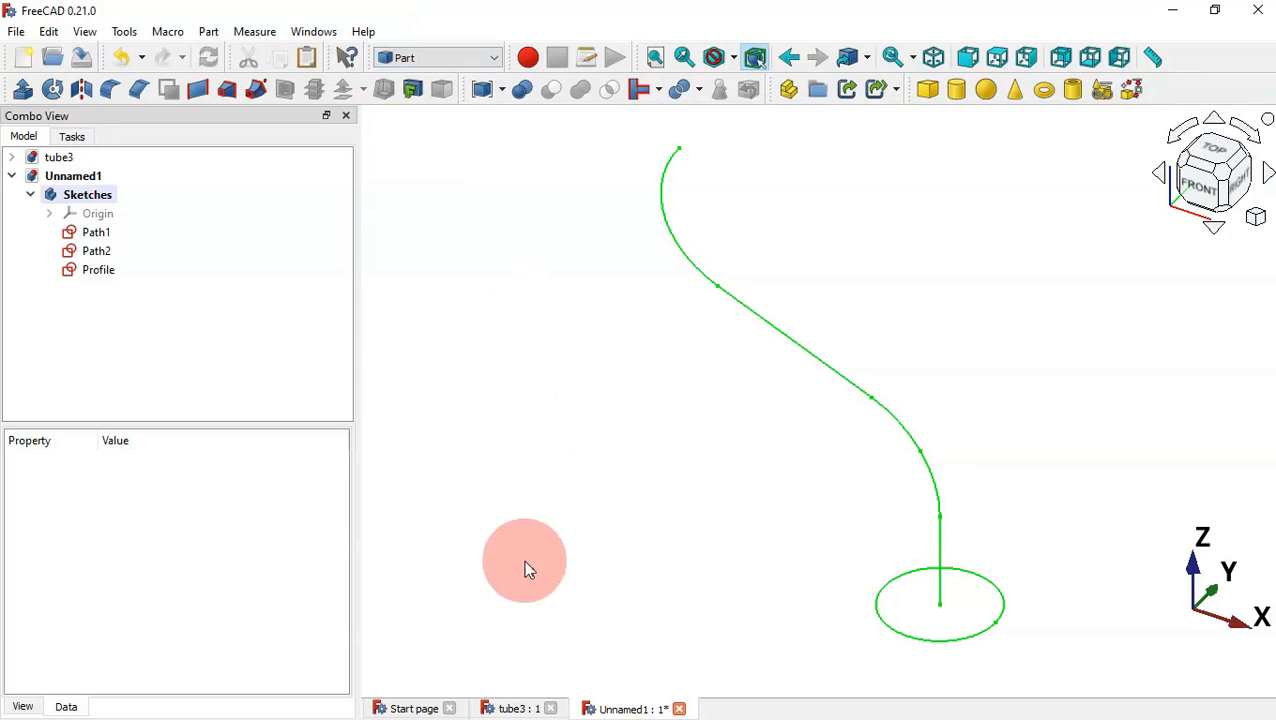
left_click(510, 709)
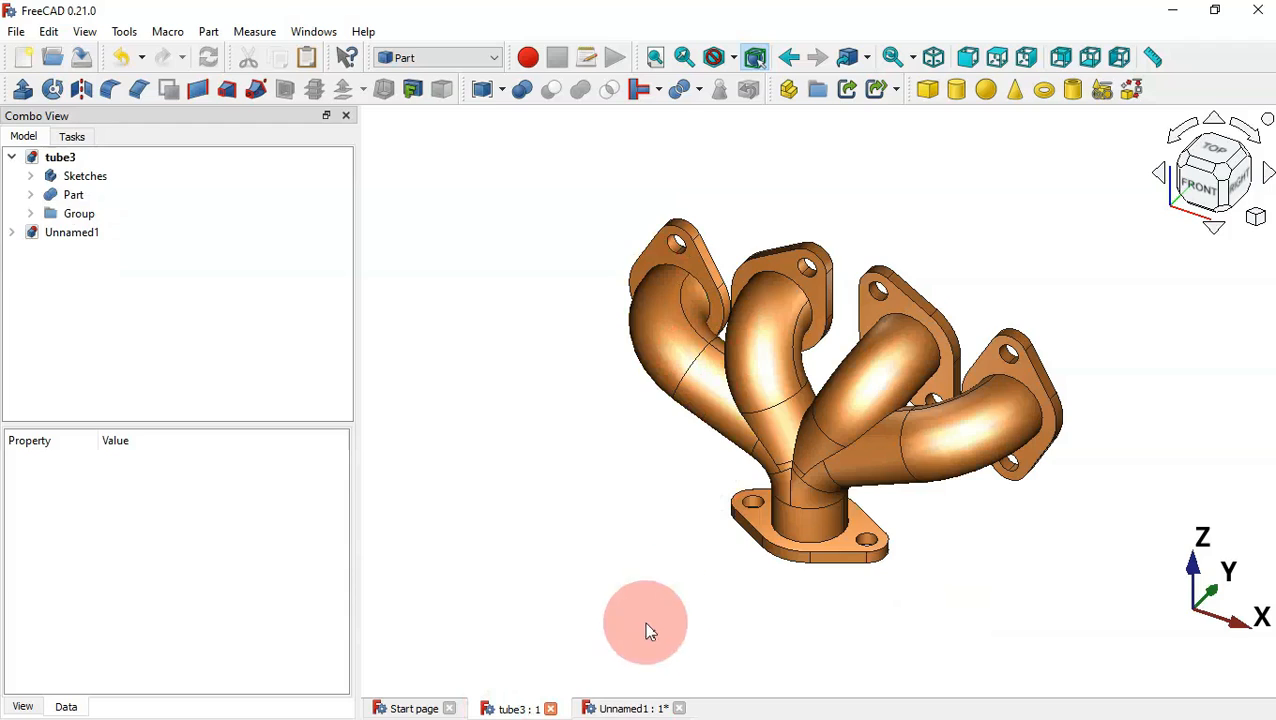
Return to the Unnamed1 document containing the path and profile sketches
left_click(622, 706)
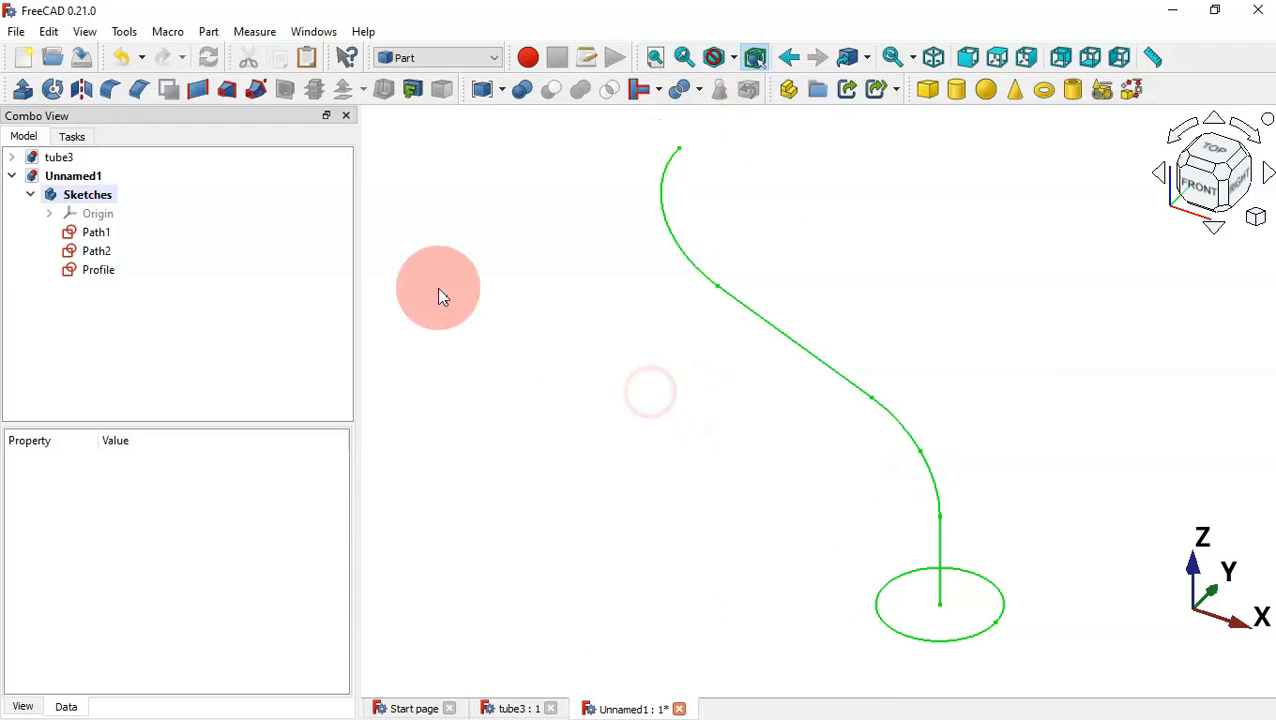
Try to sweep the Profile sketch as a solid along the edges of both Path1 and Path2
left_click(255, 92)
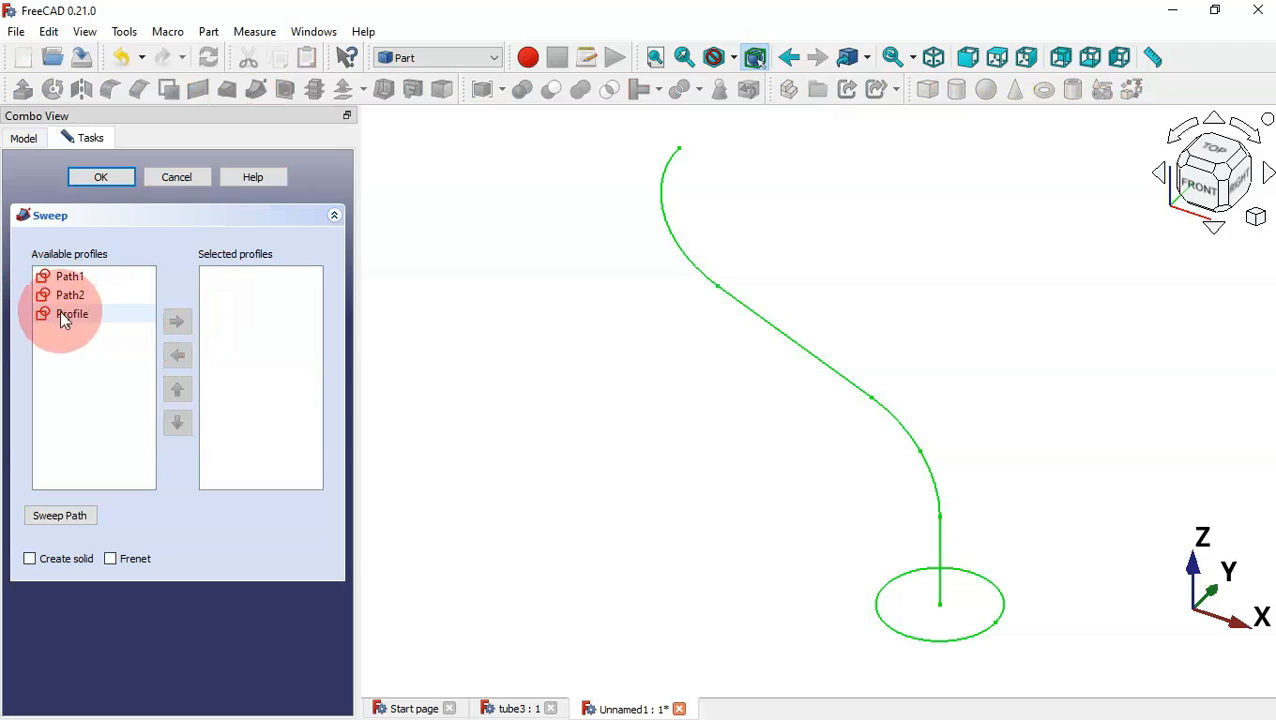
left_click(99, 314)
left_click(176, 321)
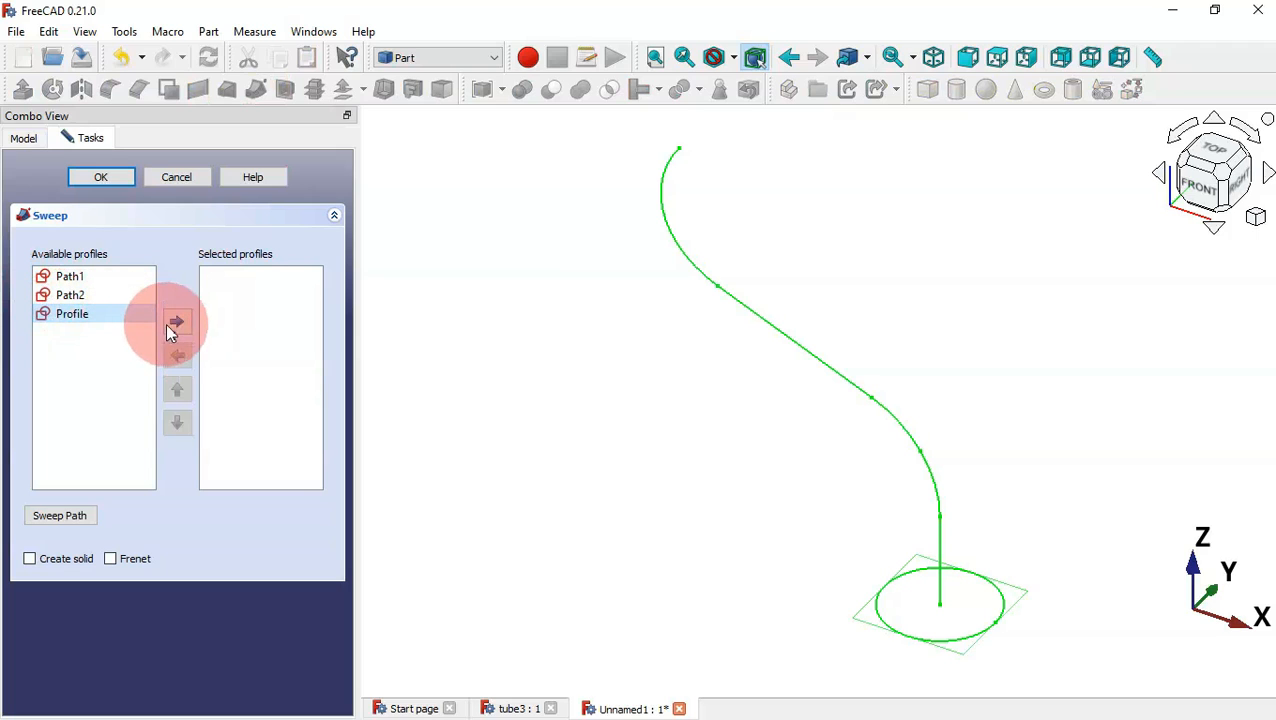
left_click(480, 422)
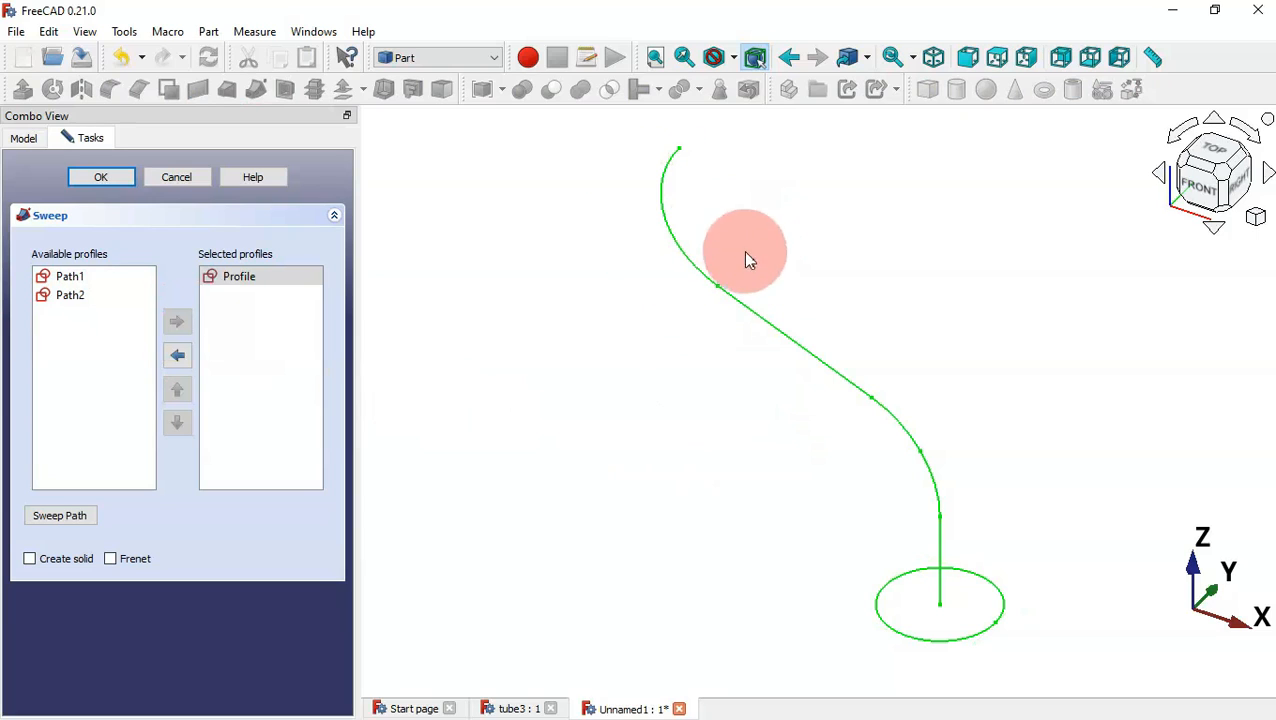
left_click(989, 585)
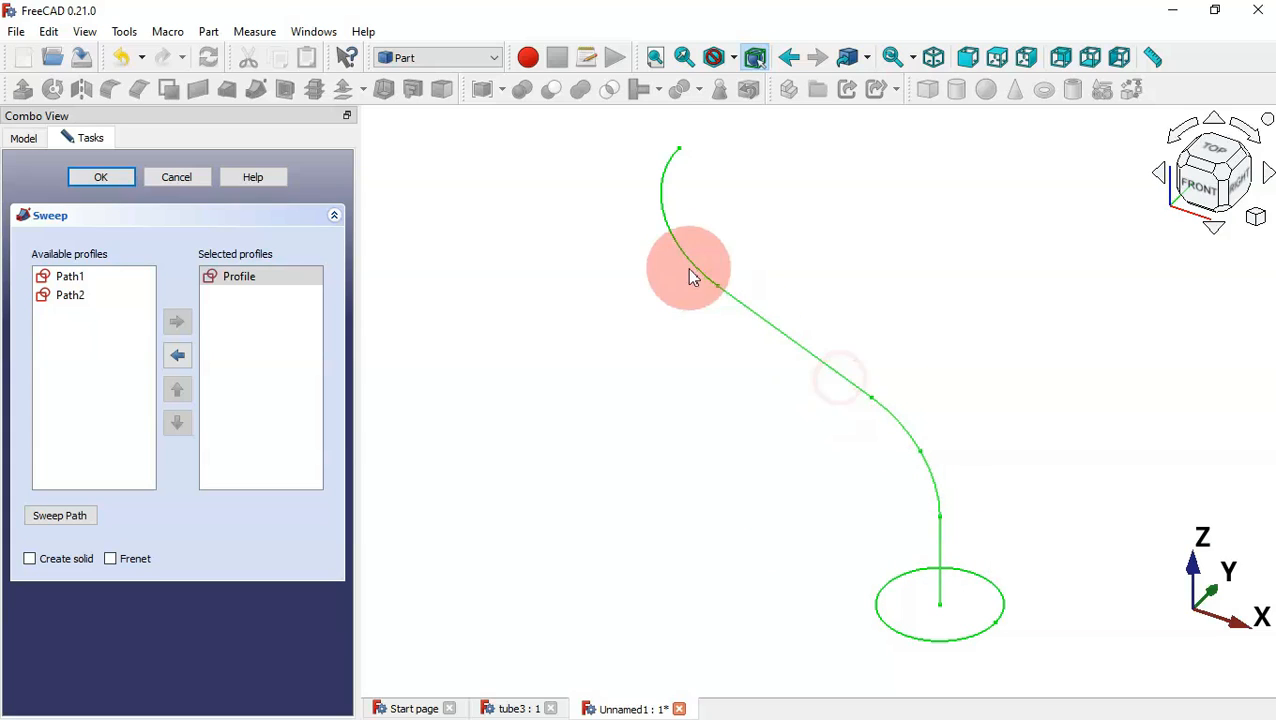
left_click(60, 561)
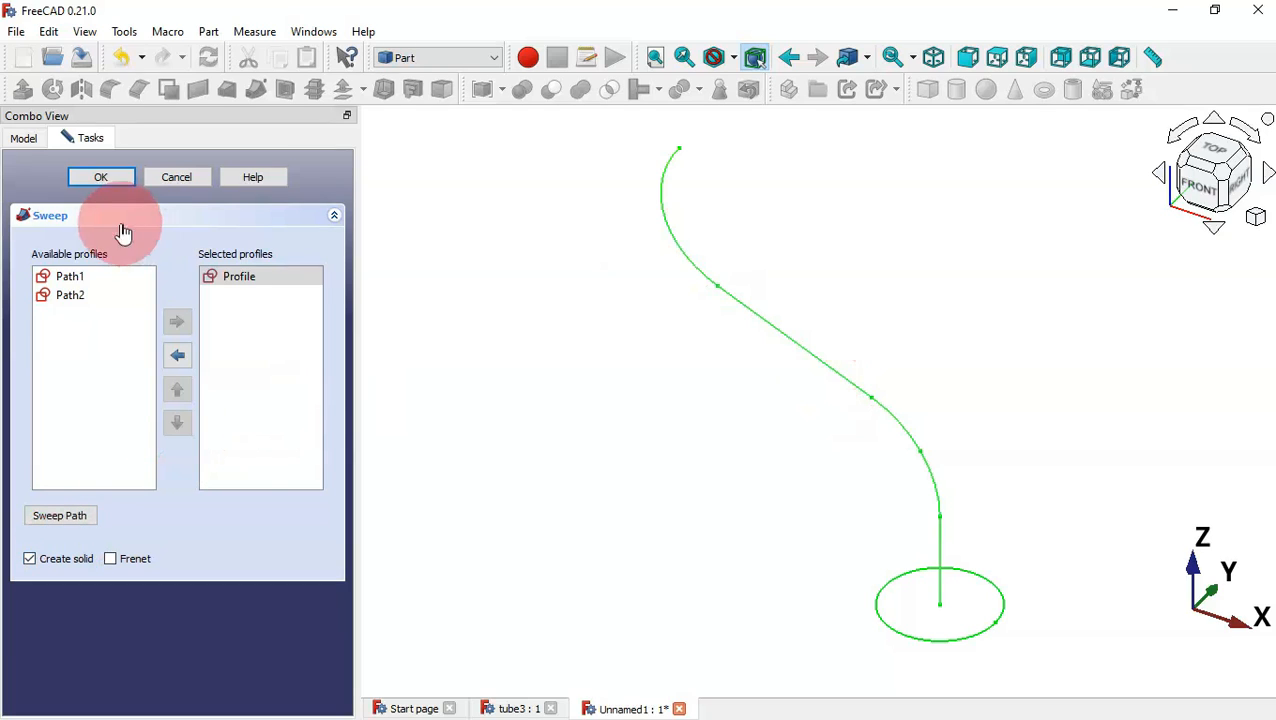
left_click(103, 183)
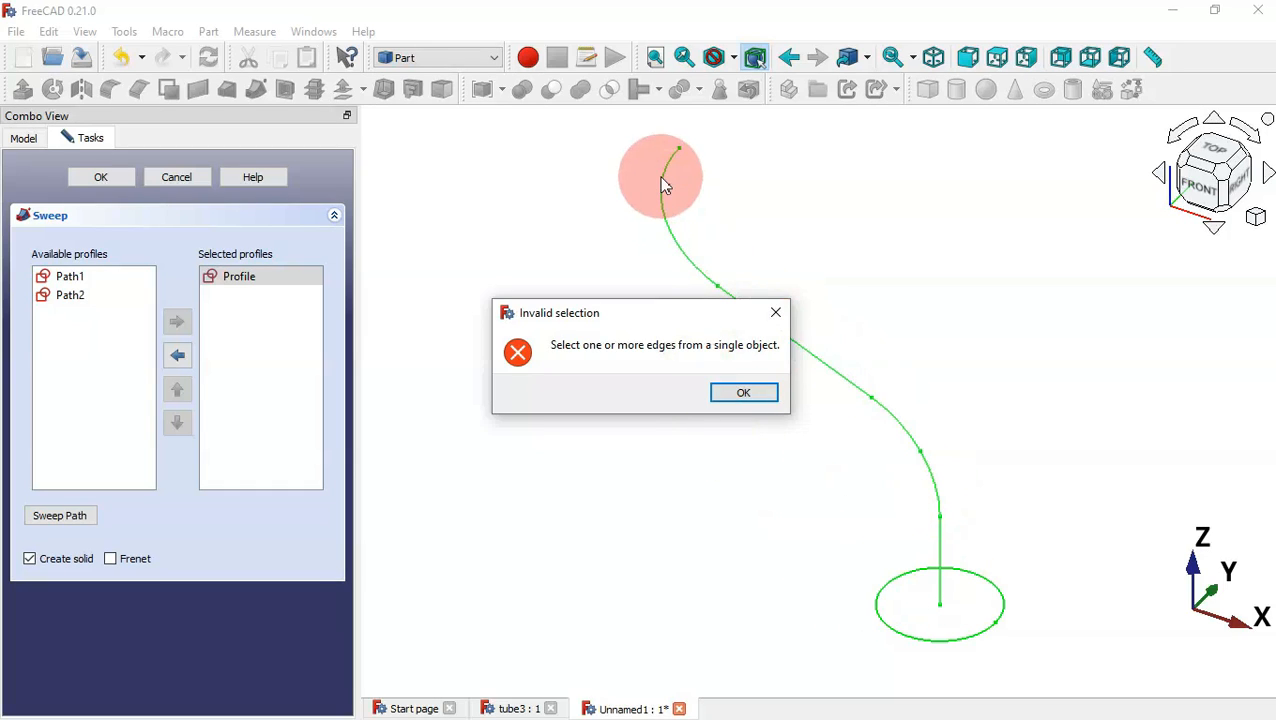
left_click(780, 318)
left_click(168, 177)
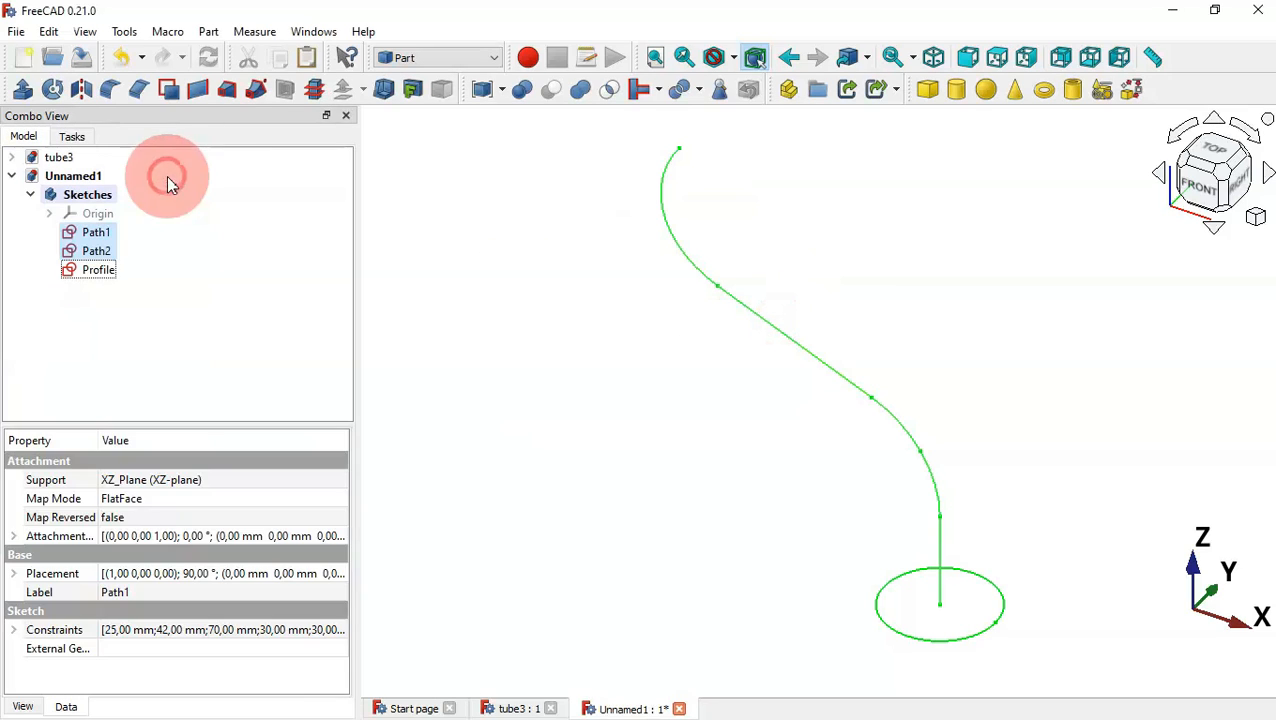
left_click(505, 343)
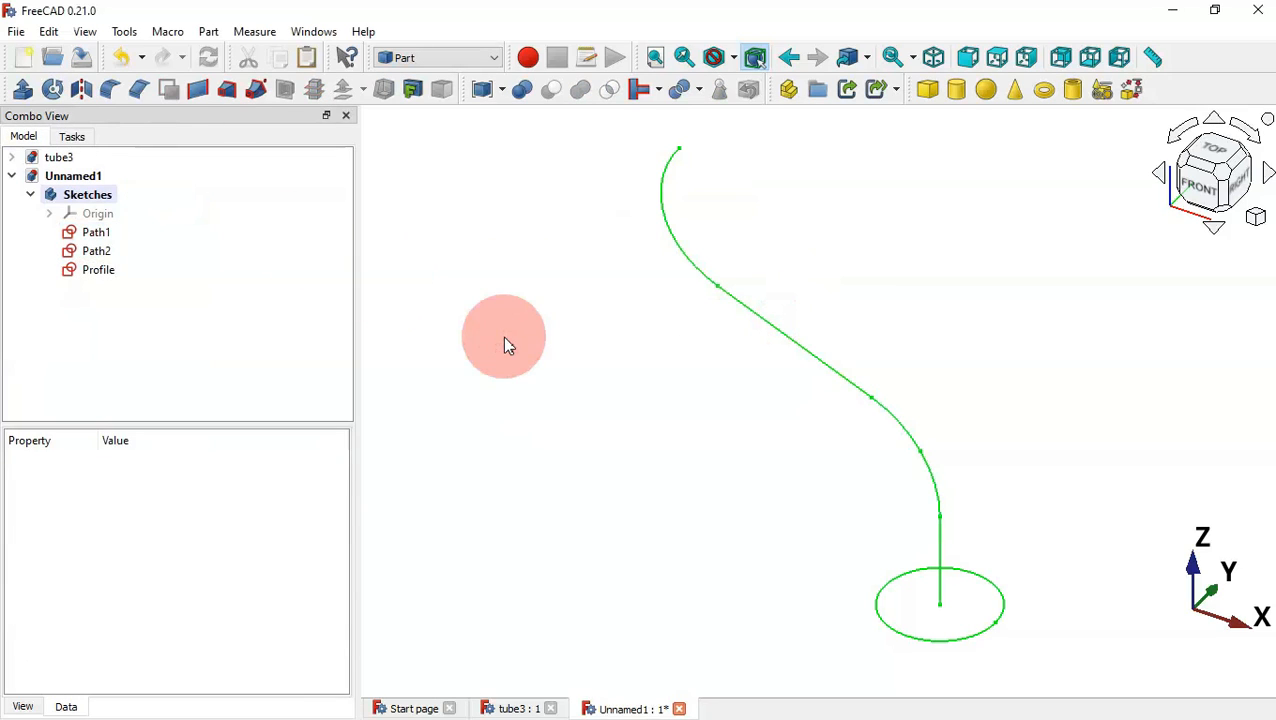
Create a wire from all the adjacent edges of Path1 and Path2, using the Wire from edges option
left_click(1135, 93)
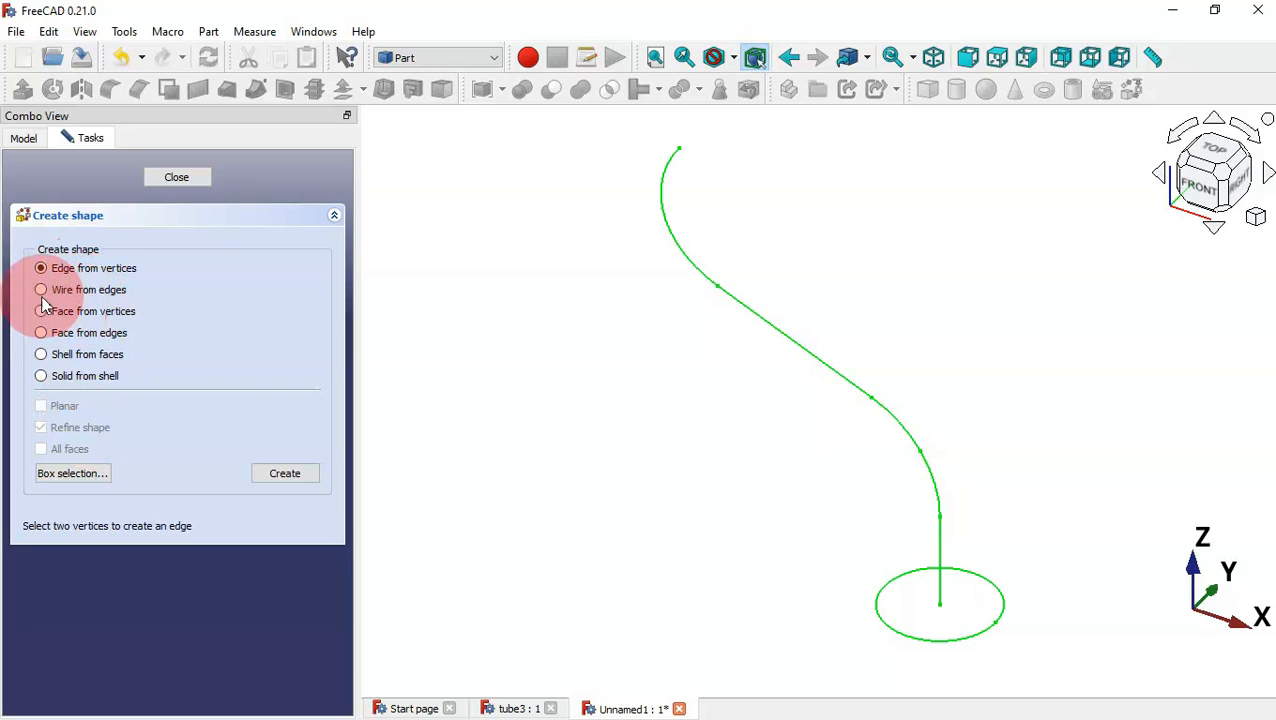
left_click(106, 291)
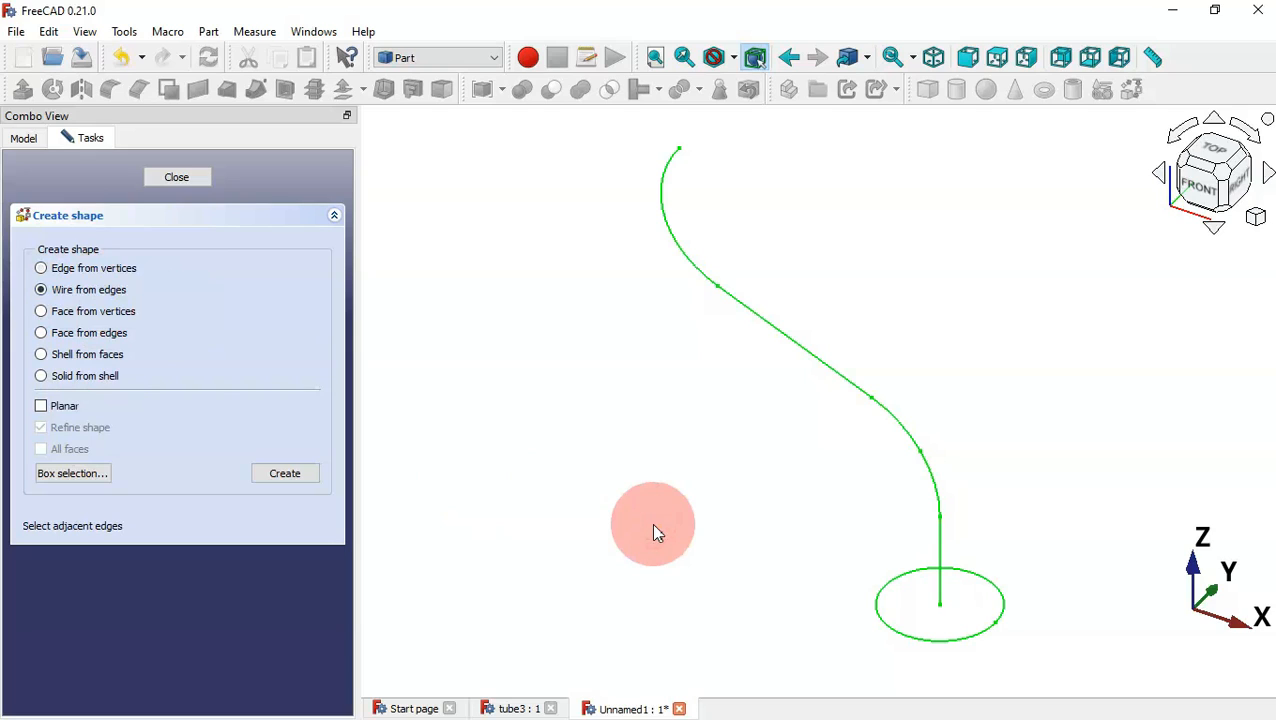
left_click(941, 547)
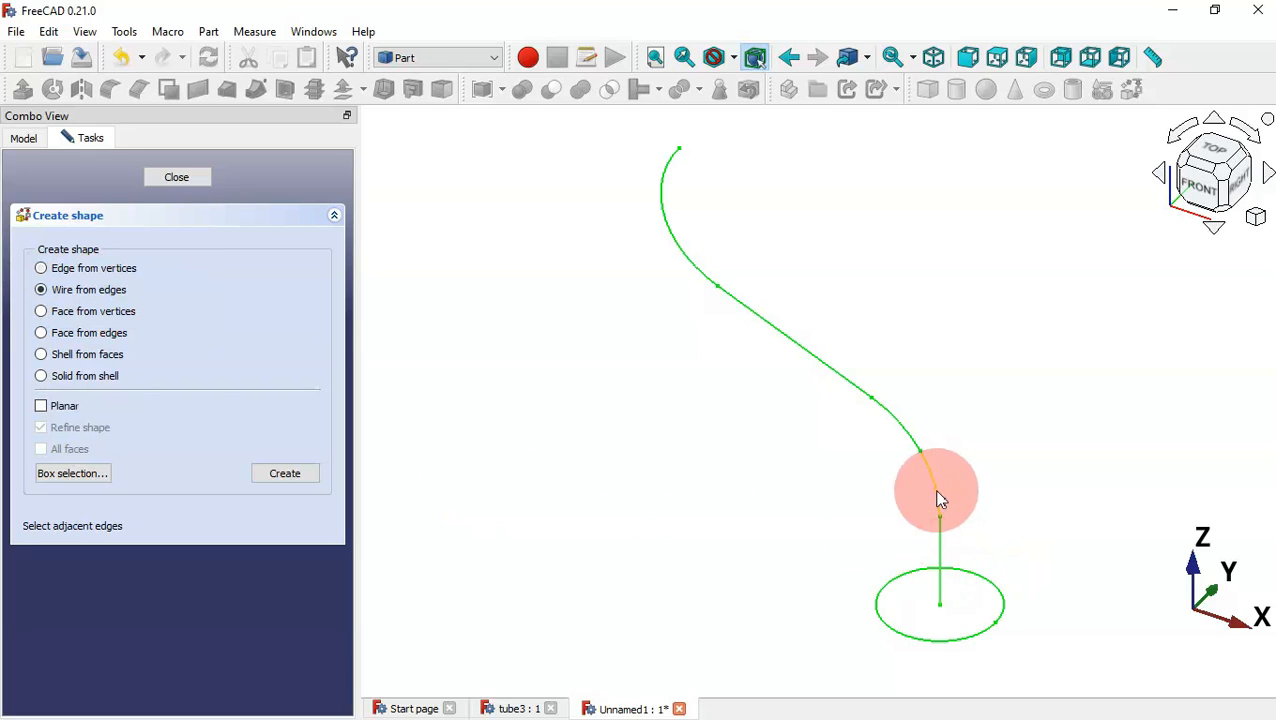
left_click(938, 497)
left_click(891, 413)
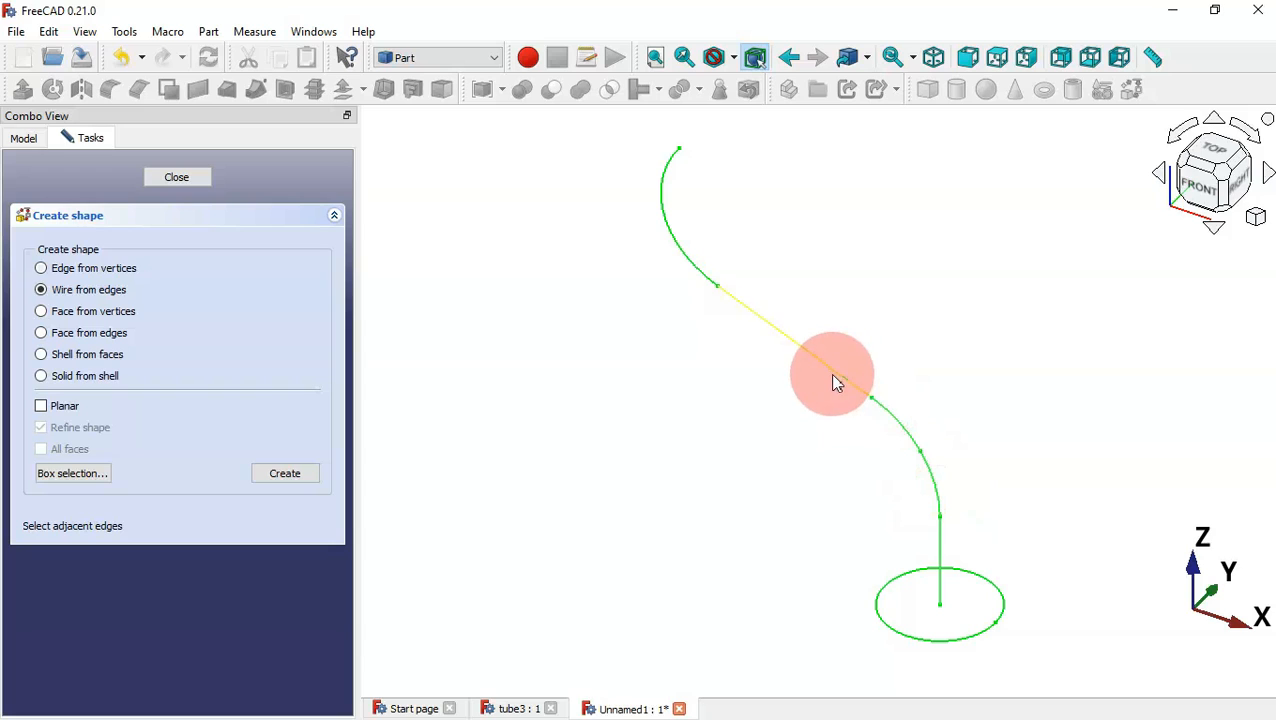
left_click(831, 375)
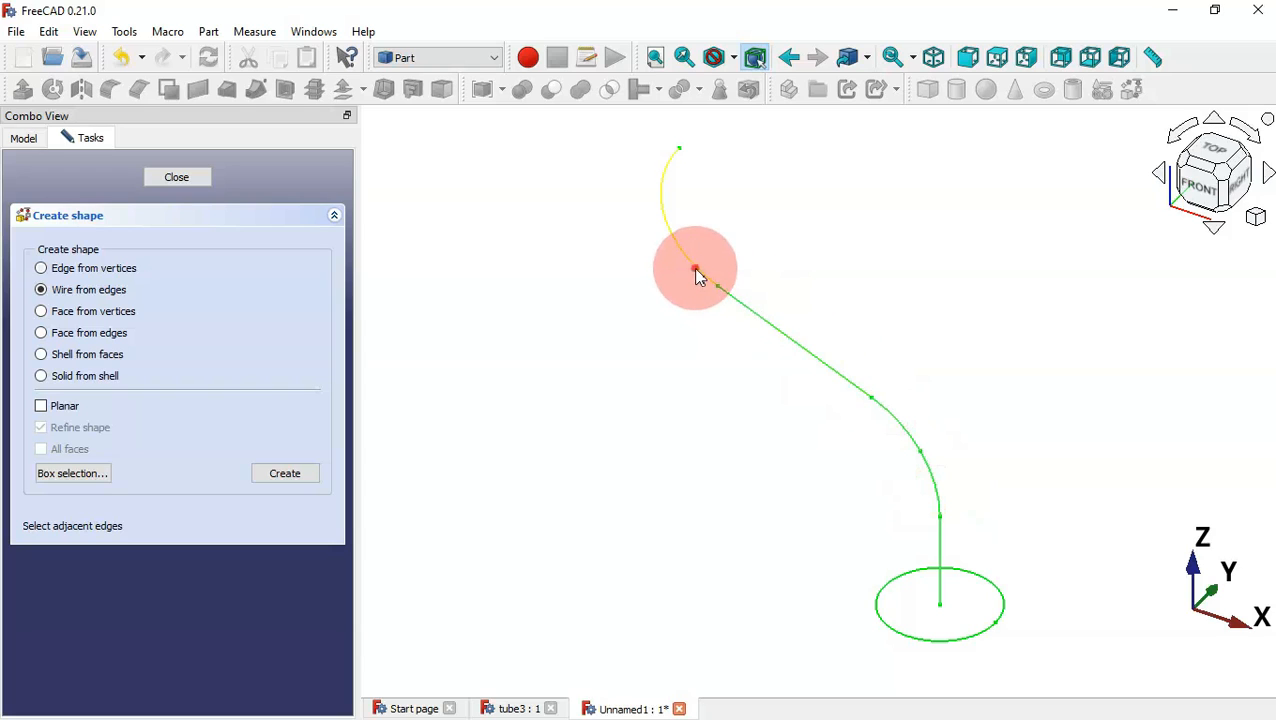
left_click(696, 275)
left_click(286, 474)
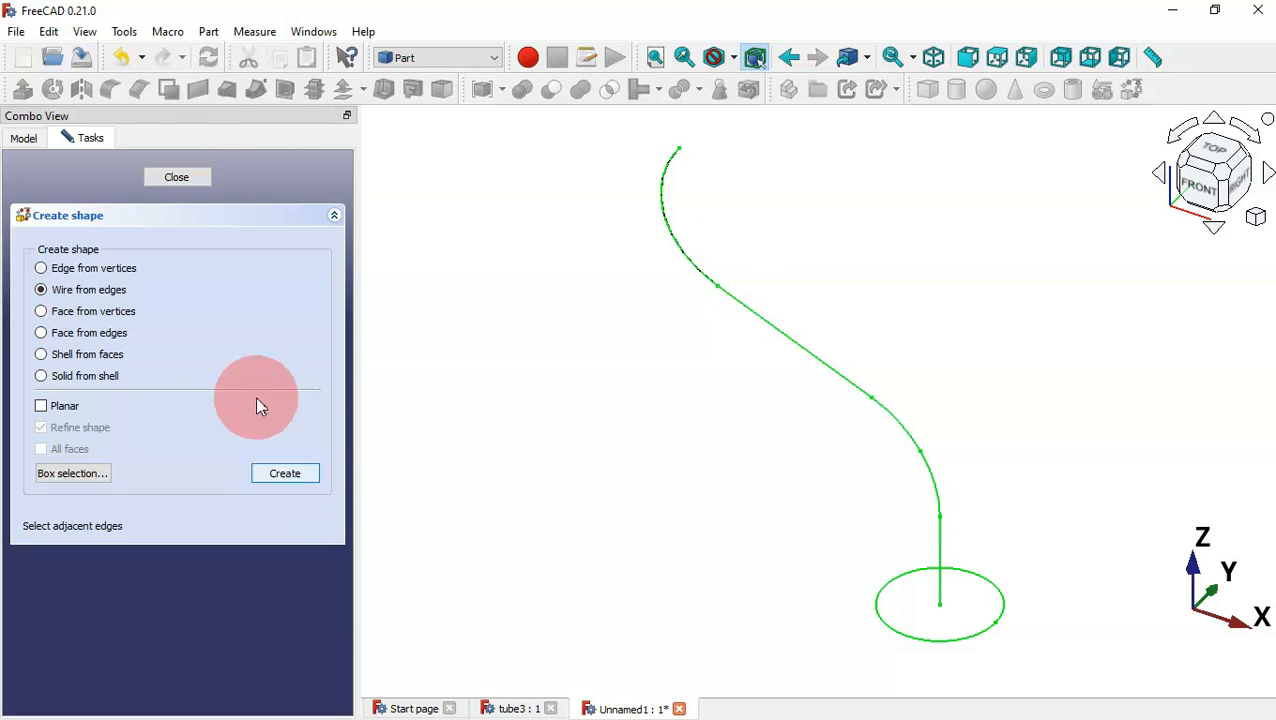
left_click(176, 177)
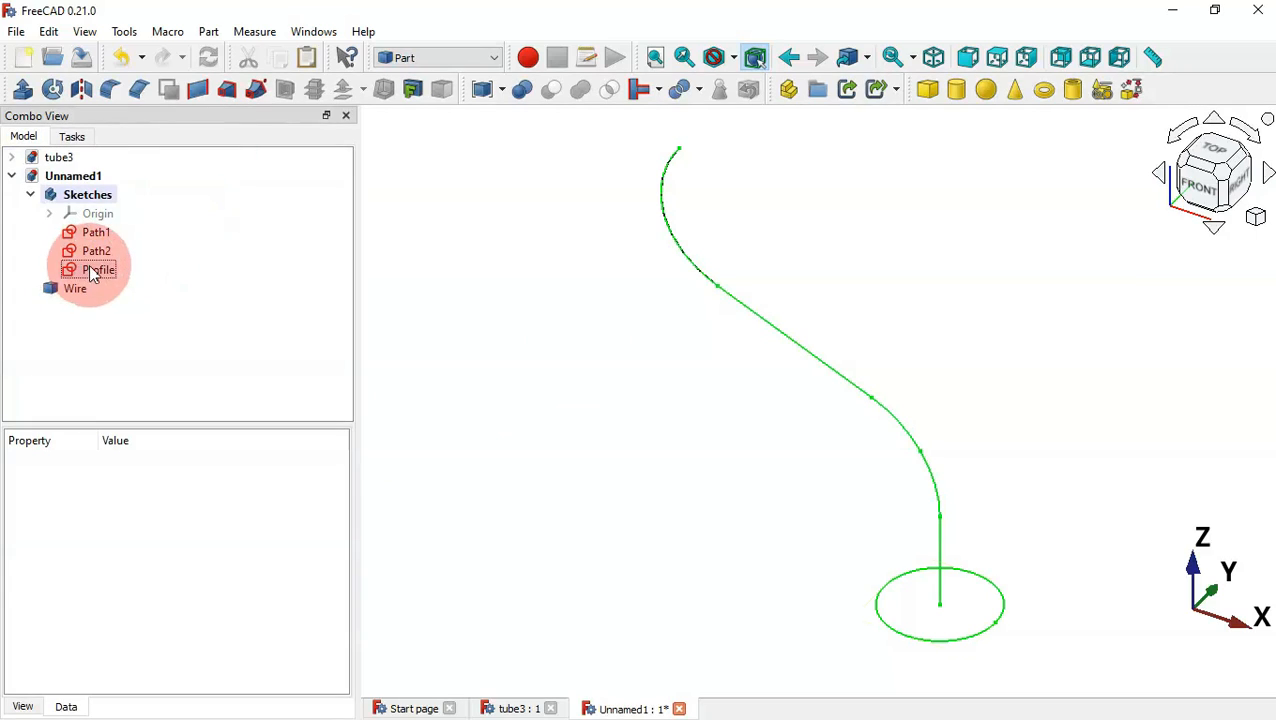
Hide the Path1 and Path2 sketches, and look at the finished manifold in the tube3 document before returning to Unnamed1
left_click(96, 251)
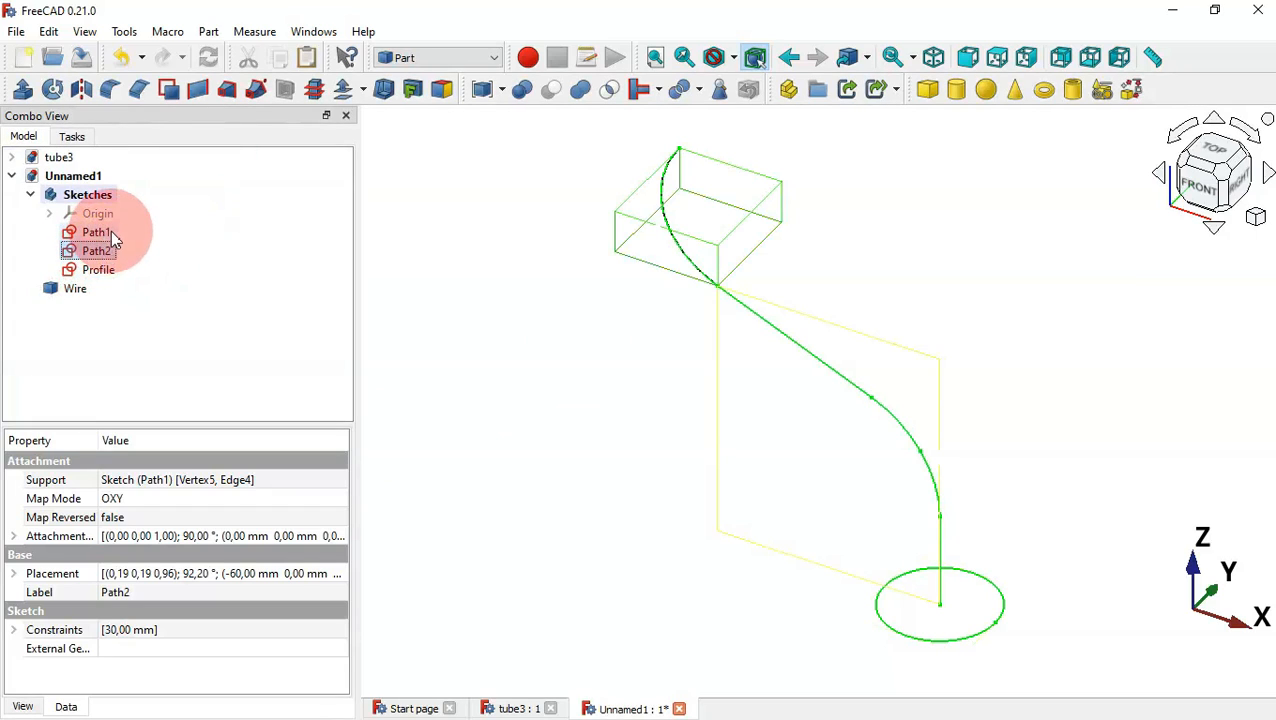
left_click(96, 232, "ctrl")
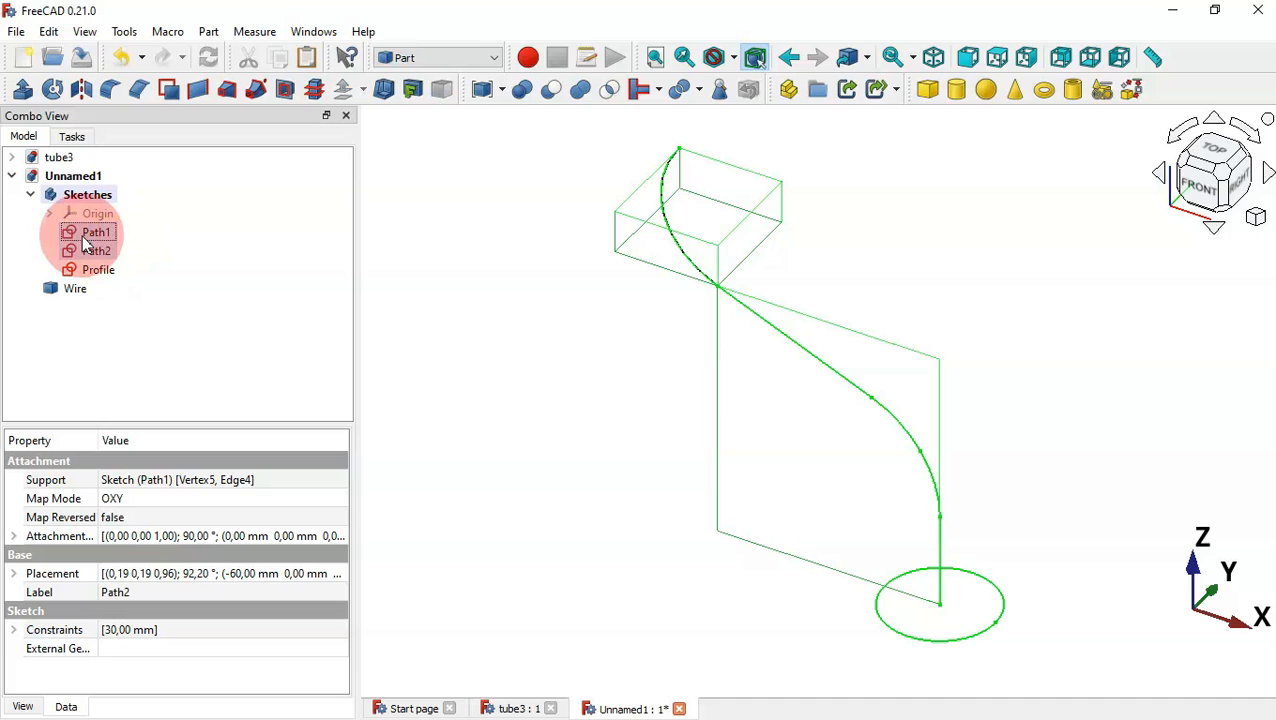
key("space")
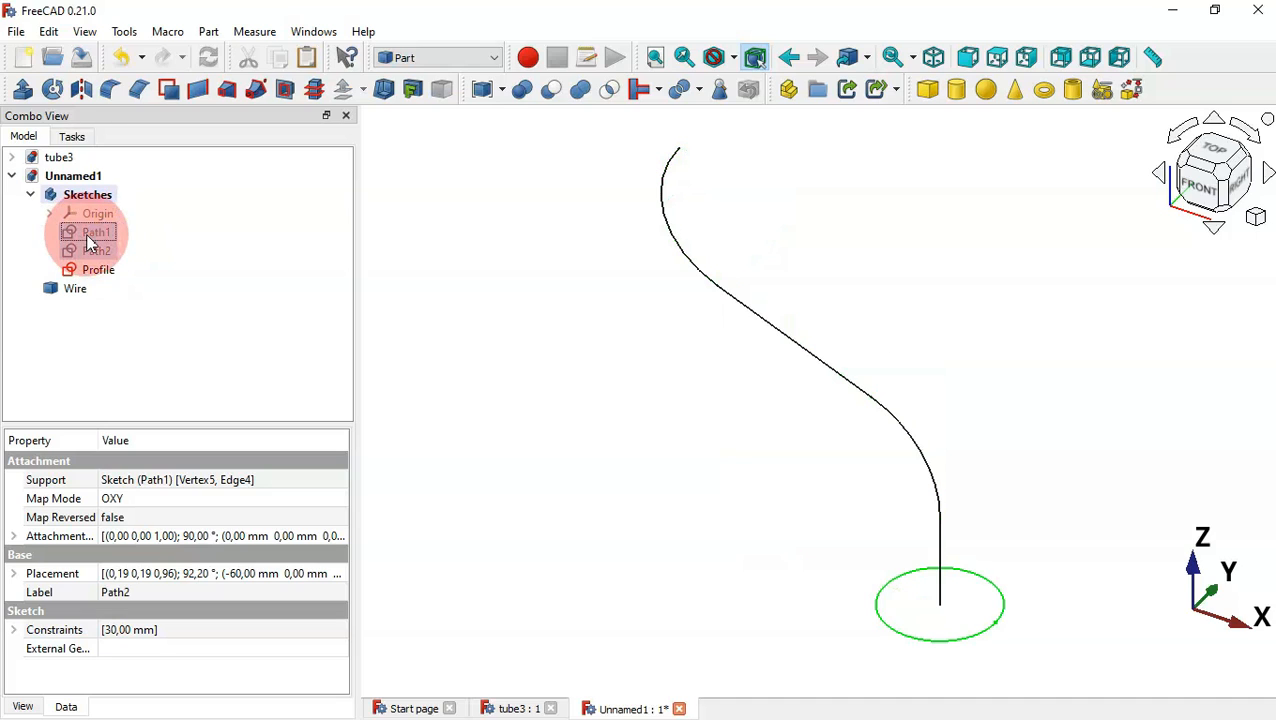
left_click(648, 392)
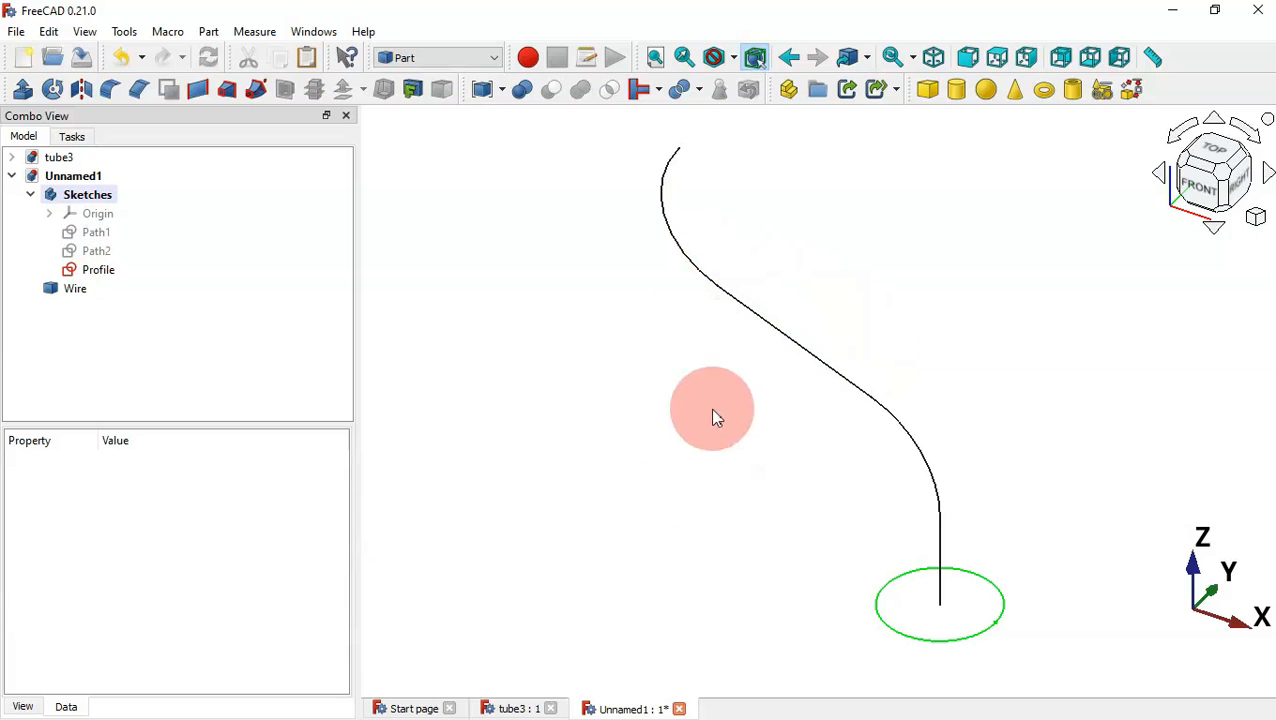
left_click(525, 708)
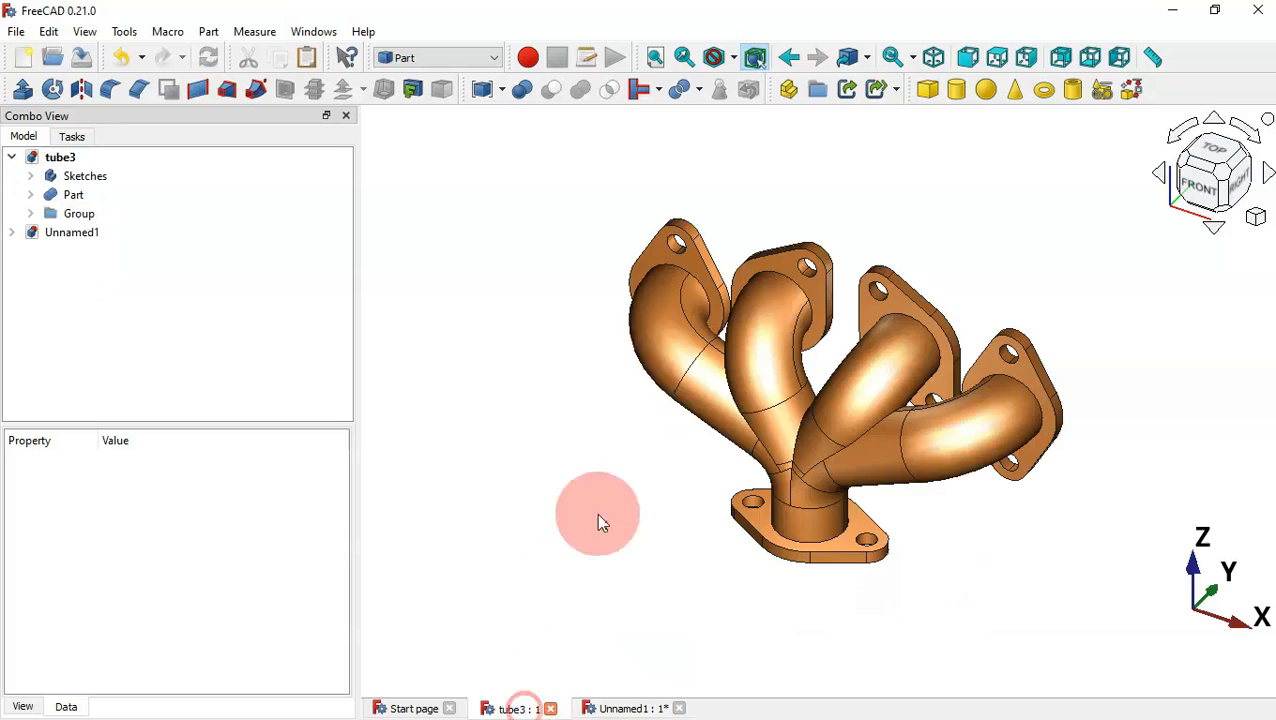
left_click(622, 707)
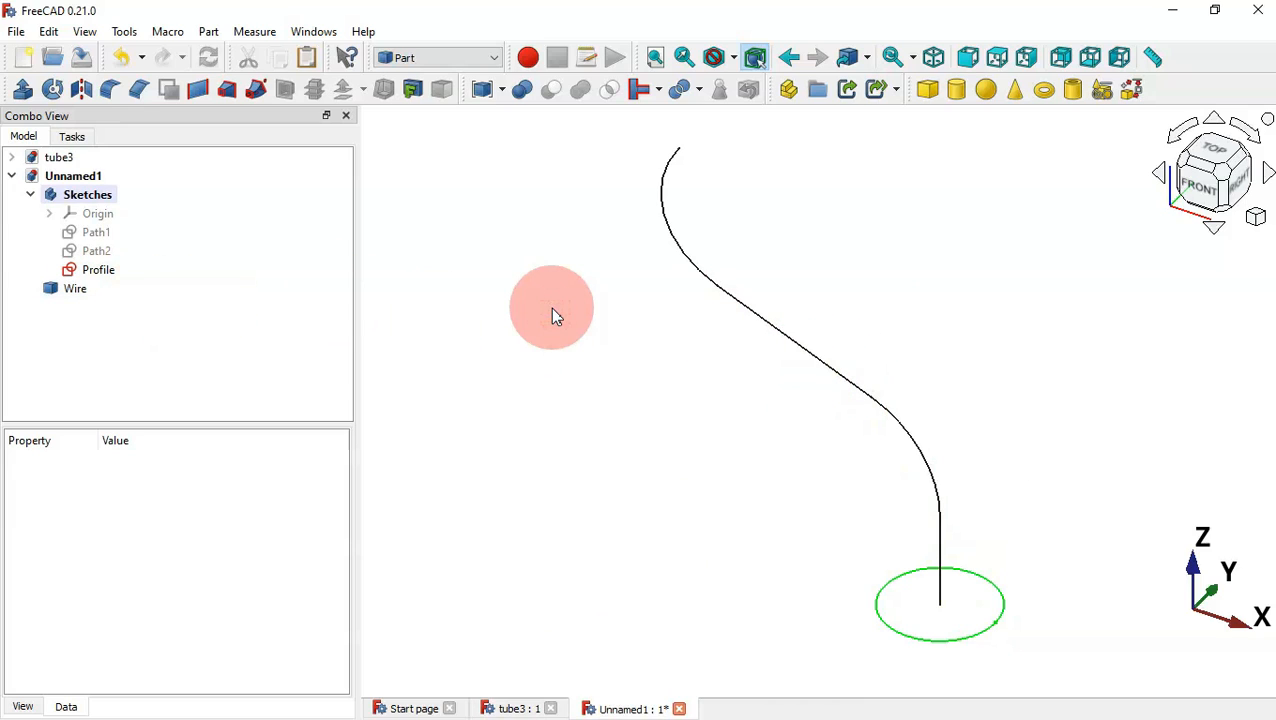
Sweep the Profile sketch along all edges of the joined path wire, with Create solid enabled
left_click(258, 90)
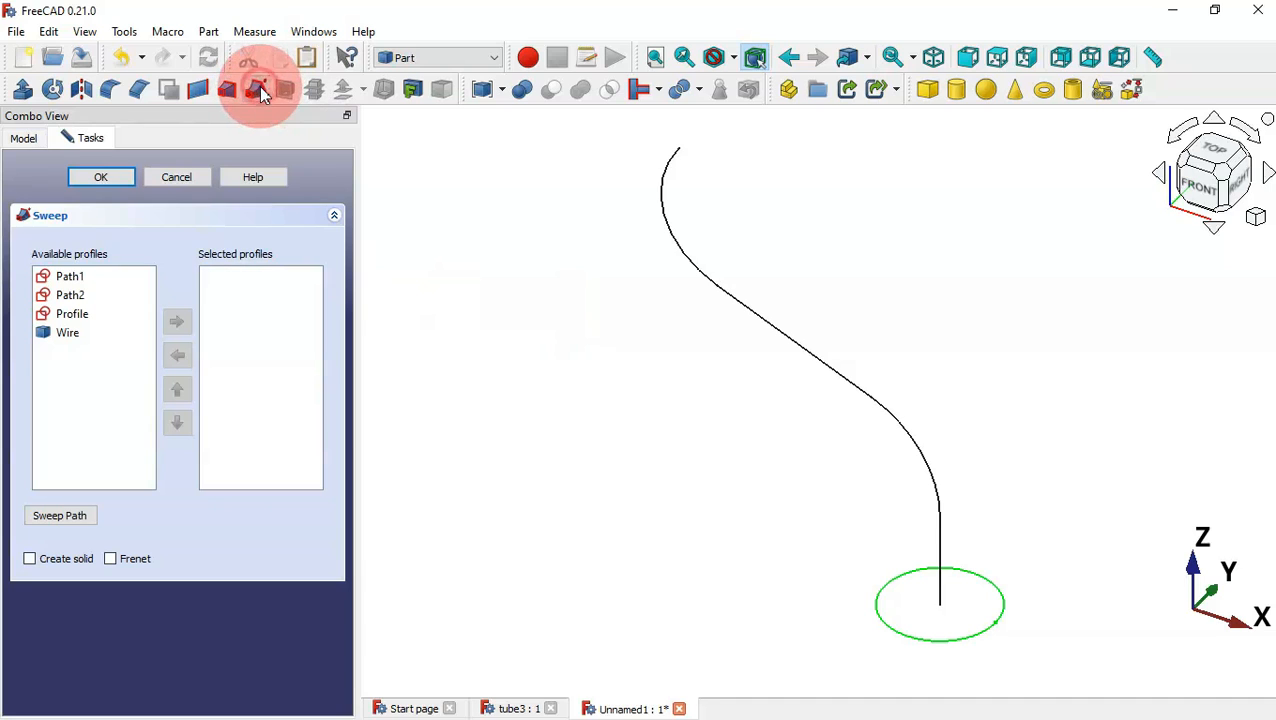
left_click(72, 316)
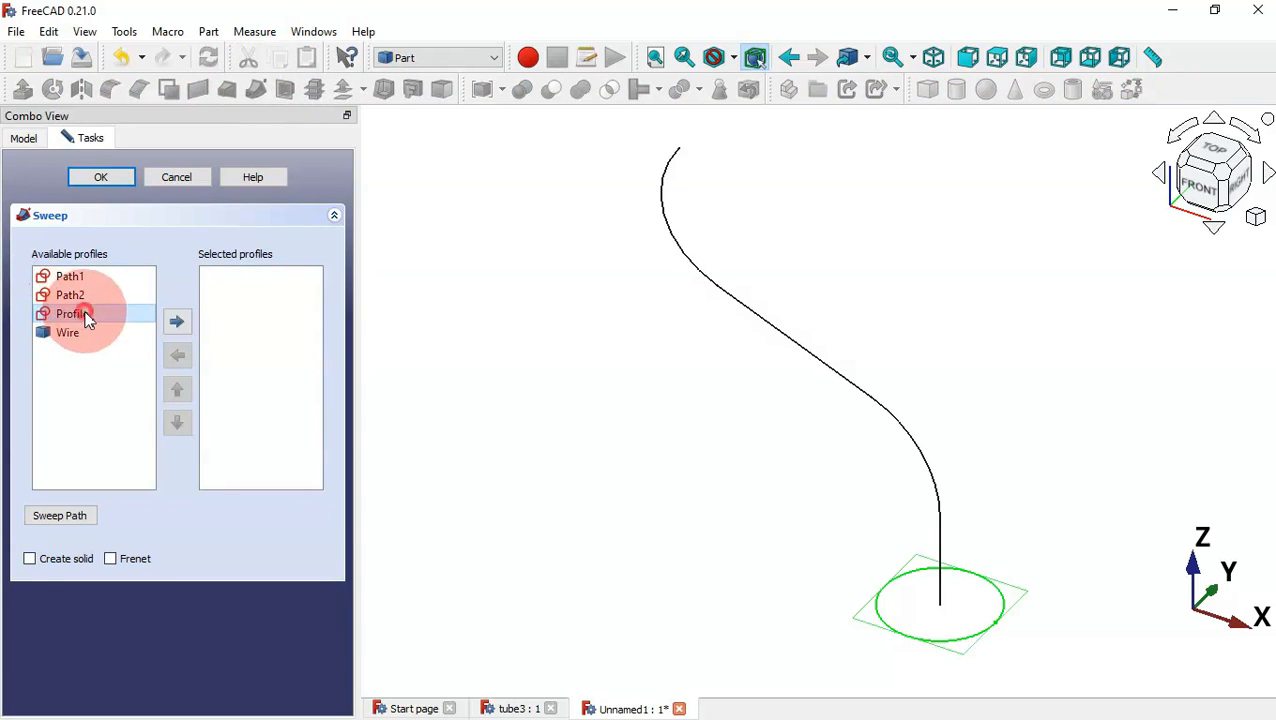
left_click(173, 325)
left_click(605, 476)
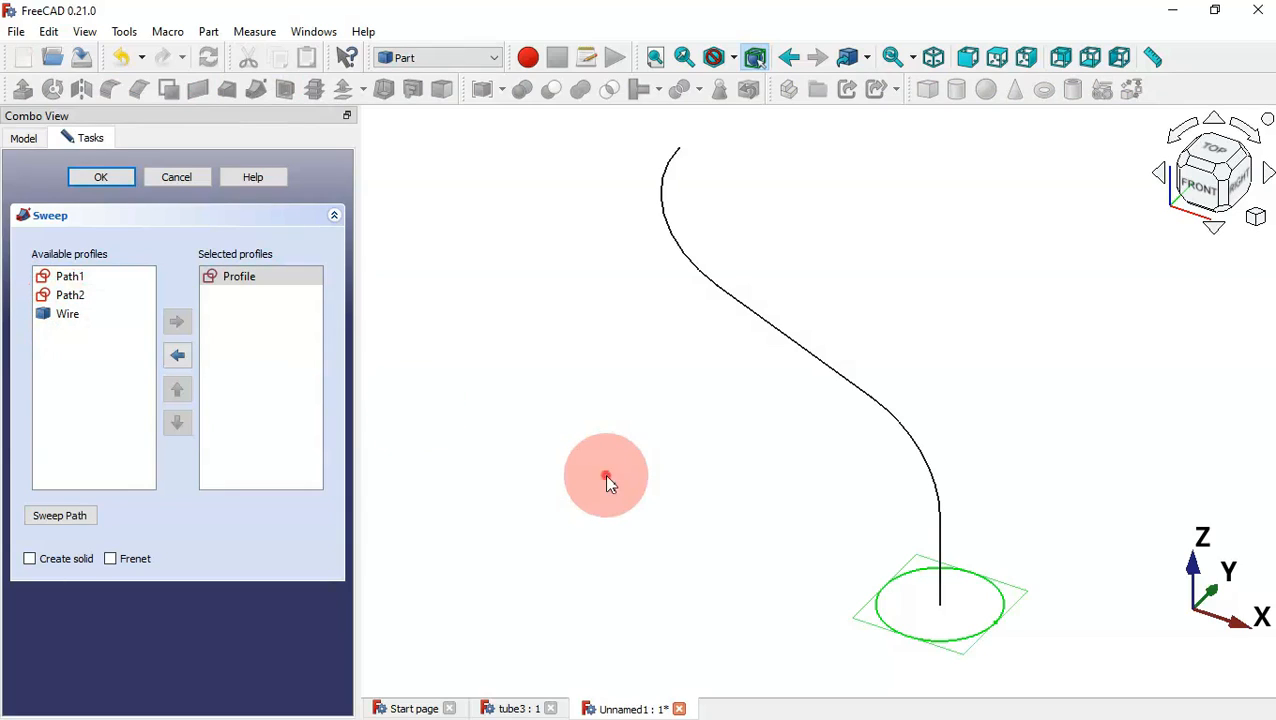
left_click(985, 545)
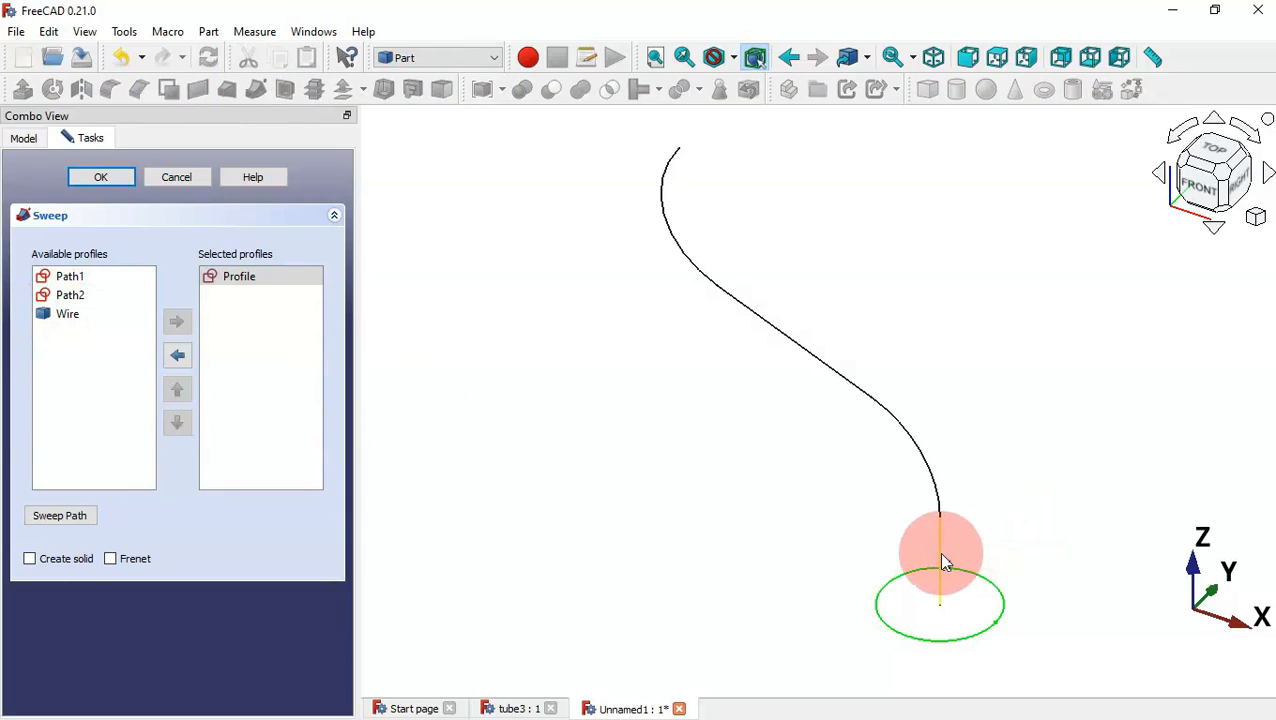
left_click(938, 502)
left_click(909, 440, "ctrl")
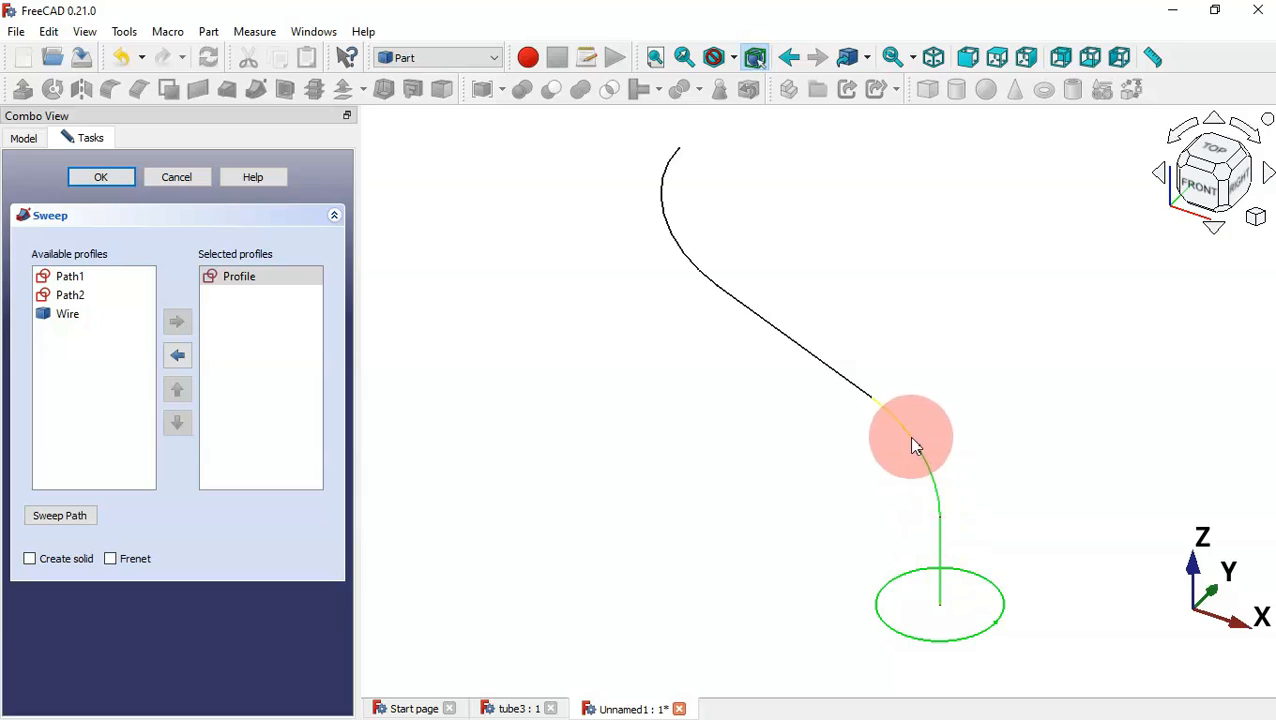
left_click(838, 376, "ctrl")
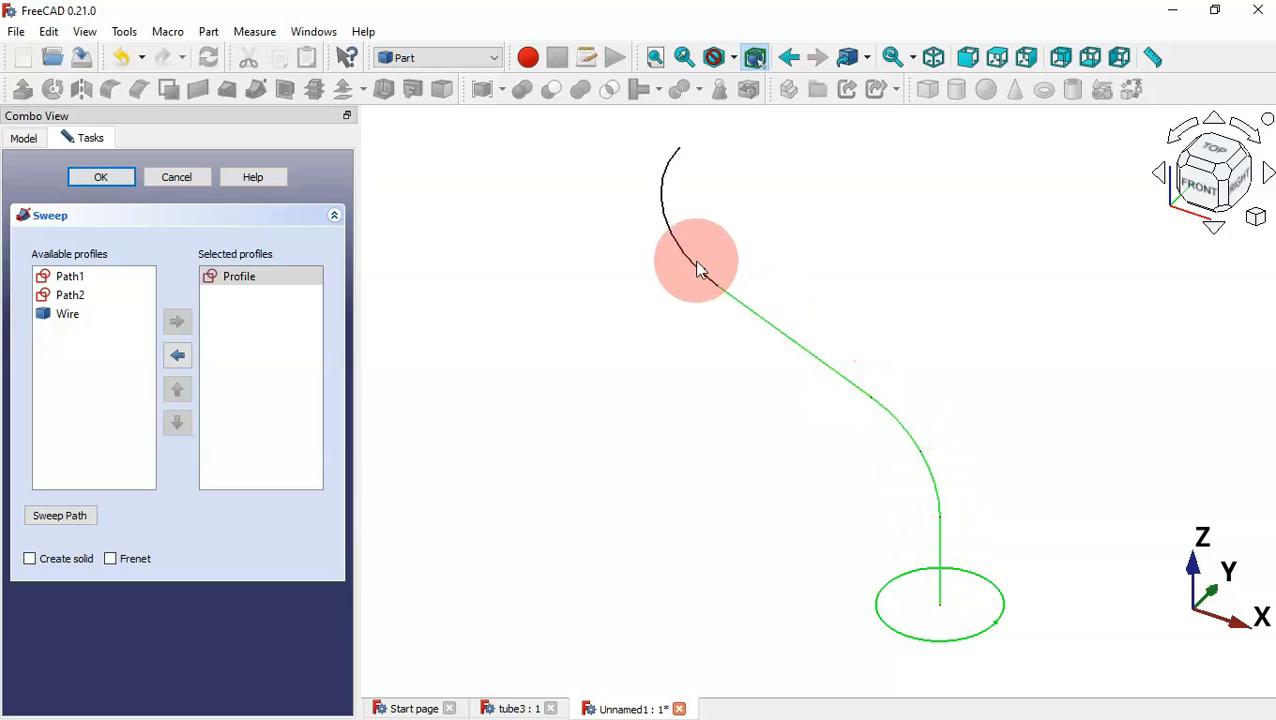
left_click(73, 558)
left_click(90, 176)
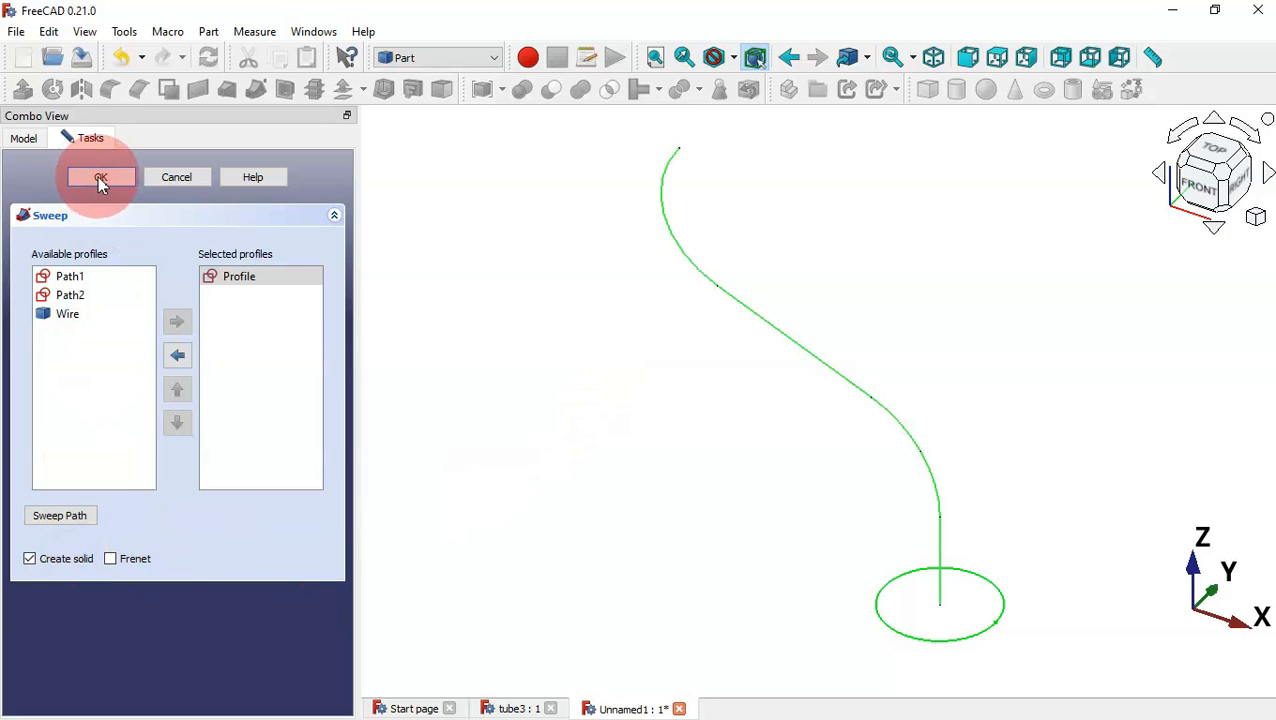
left_click(760, 492)
left_click_drag(806, 490, 1042, 521)
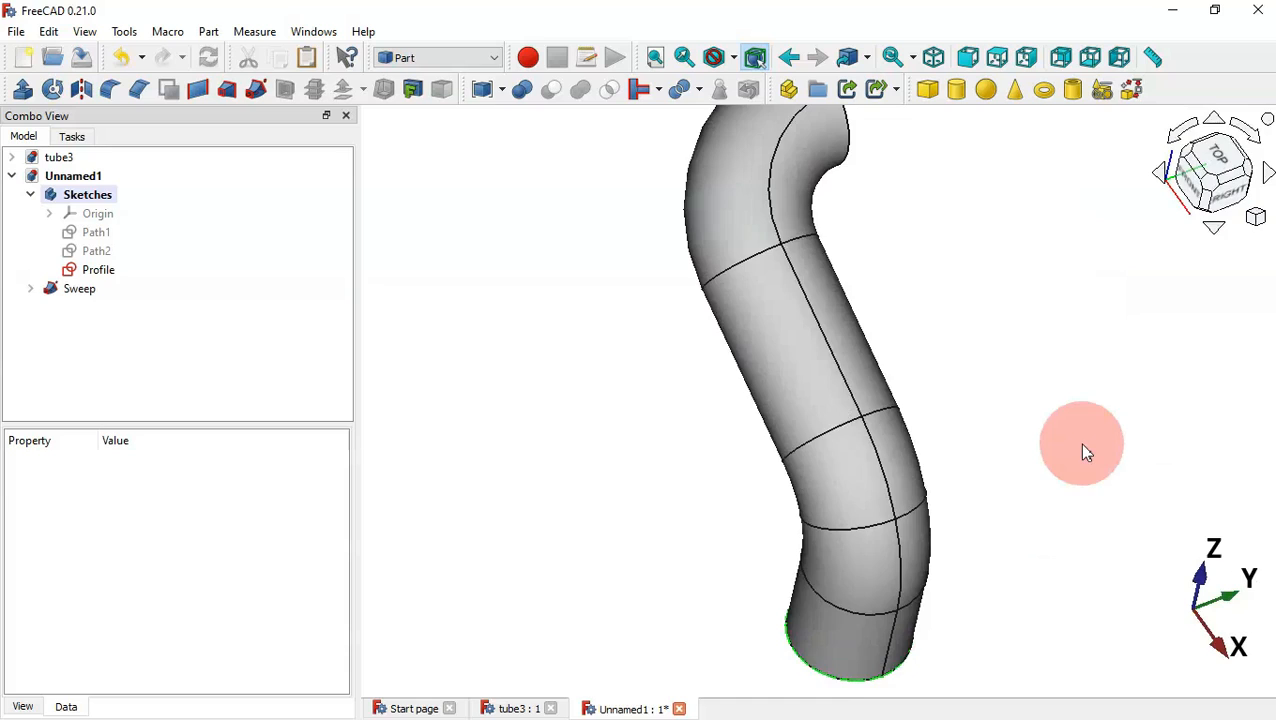
left_click_drag(1083, 448, 563, 416)
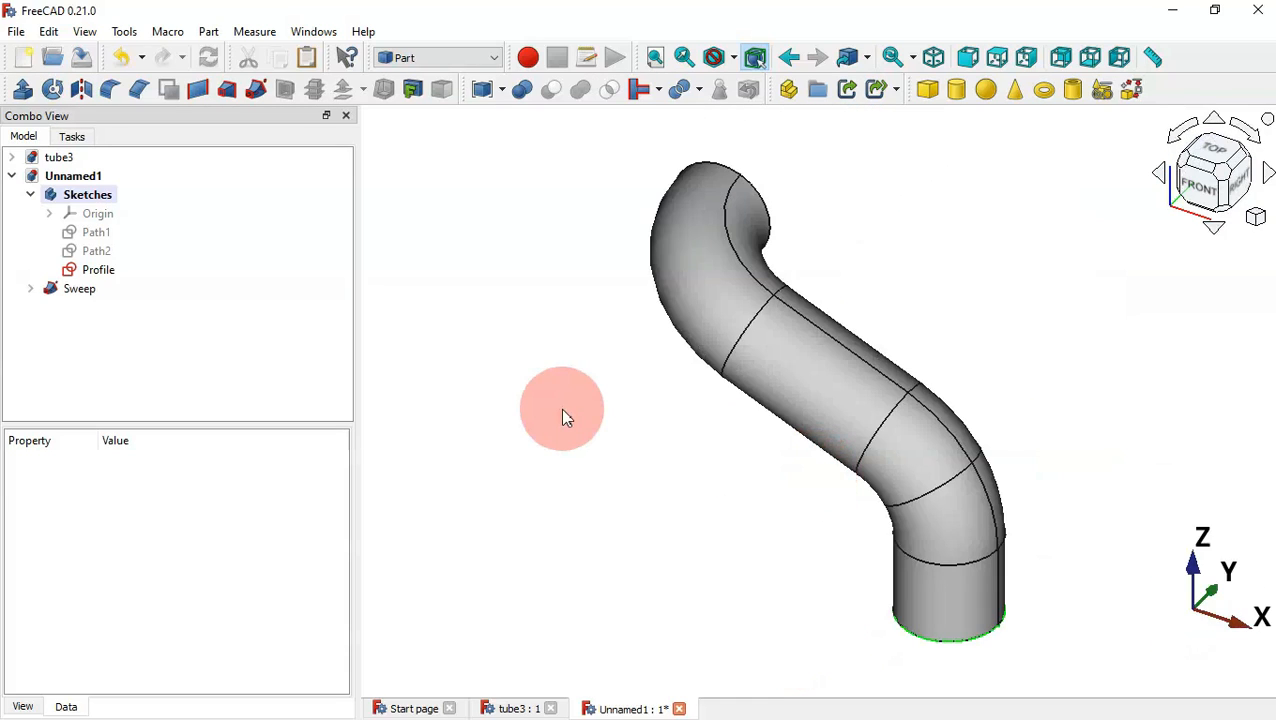
Look at the finished manifold in tube3, and in Unnamed1 expand the Sweep's contents and hide the swept tube
left_click(515, 705)
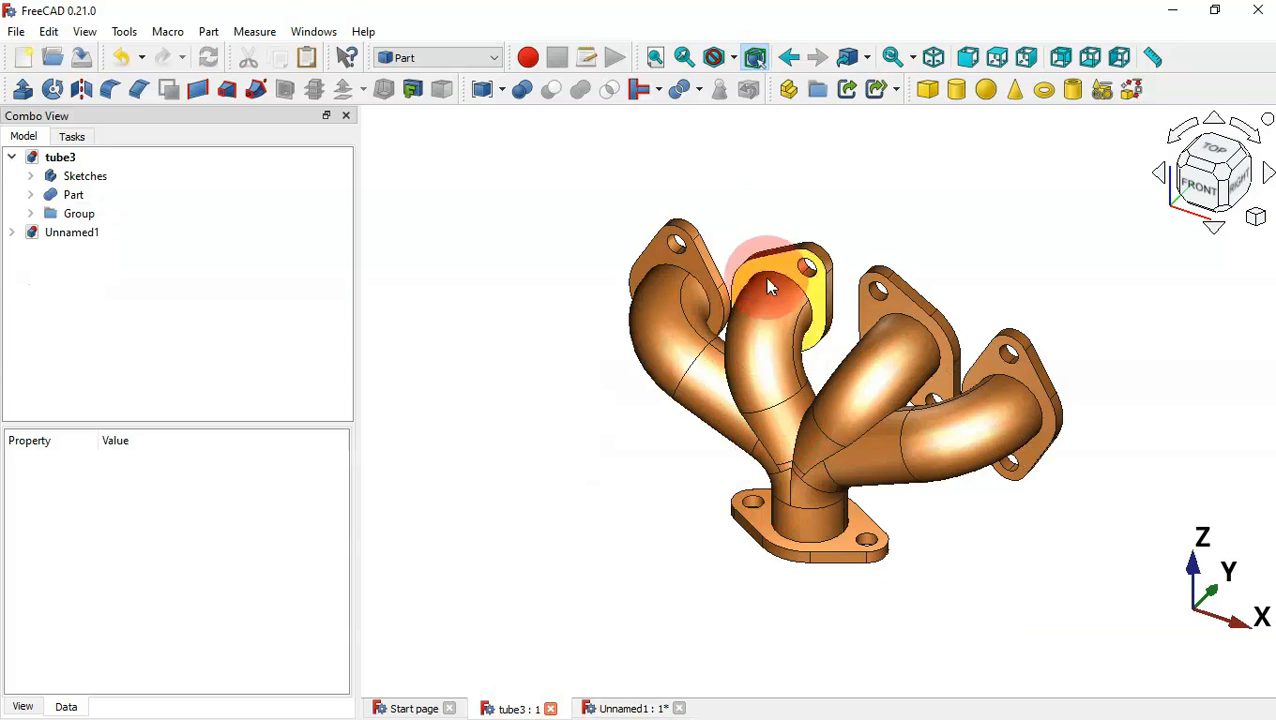
left_click(652, 703)
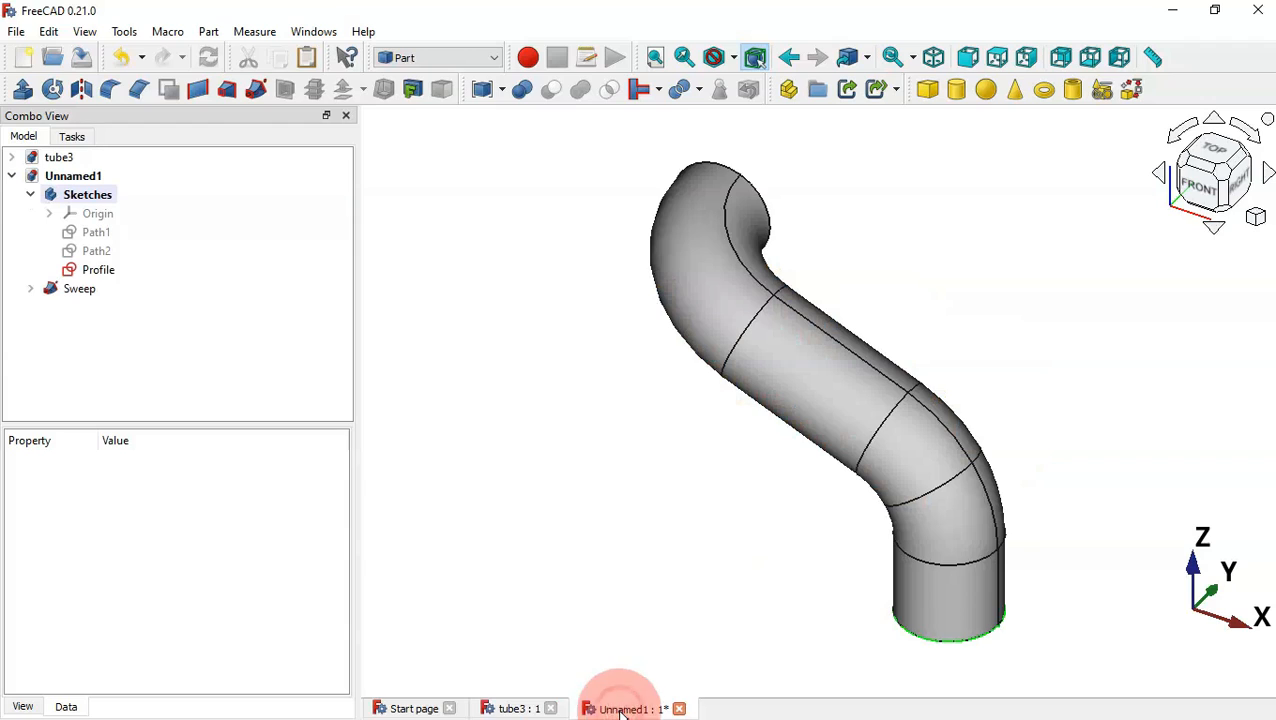
left_click(613, 501)
left_click(16, 338)
left_click(30, 288)
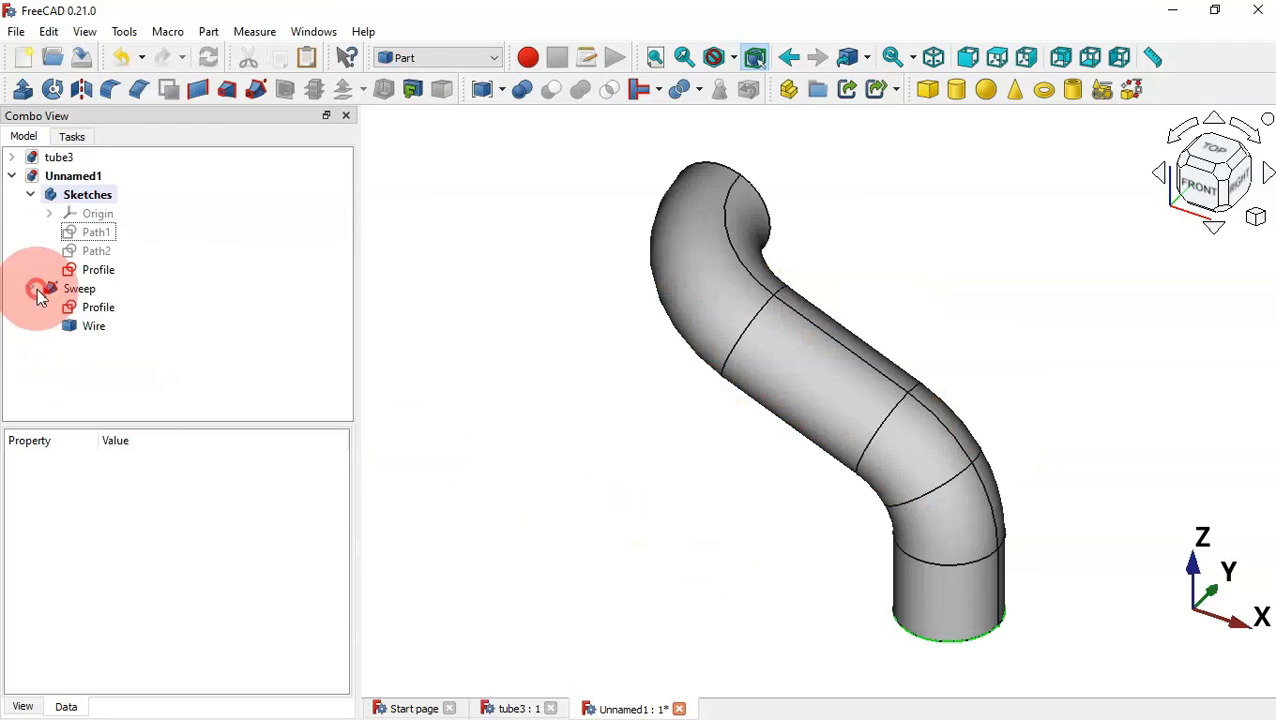
left_click(90, 288)
key("space")
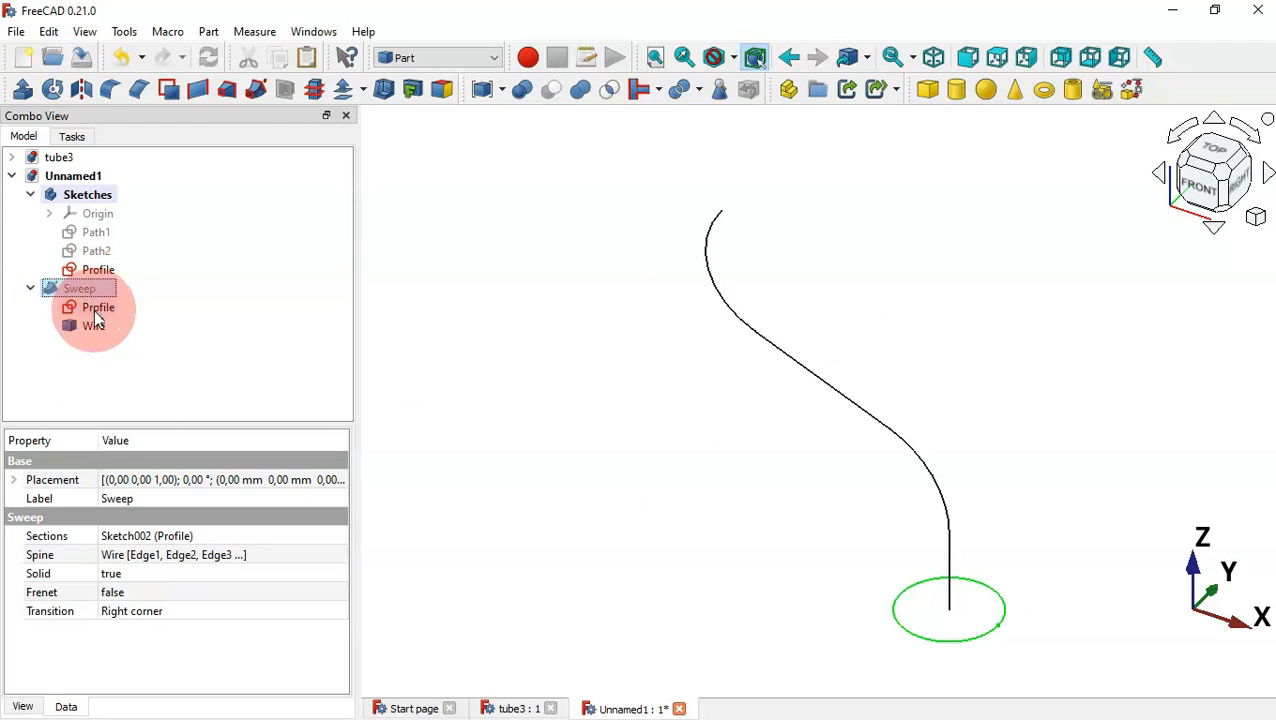
Hide the Sweep's Profile and Wire, and make the Path1 sketch visible
left_click(94, 307)
key("space")
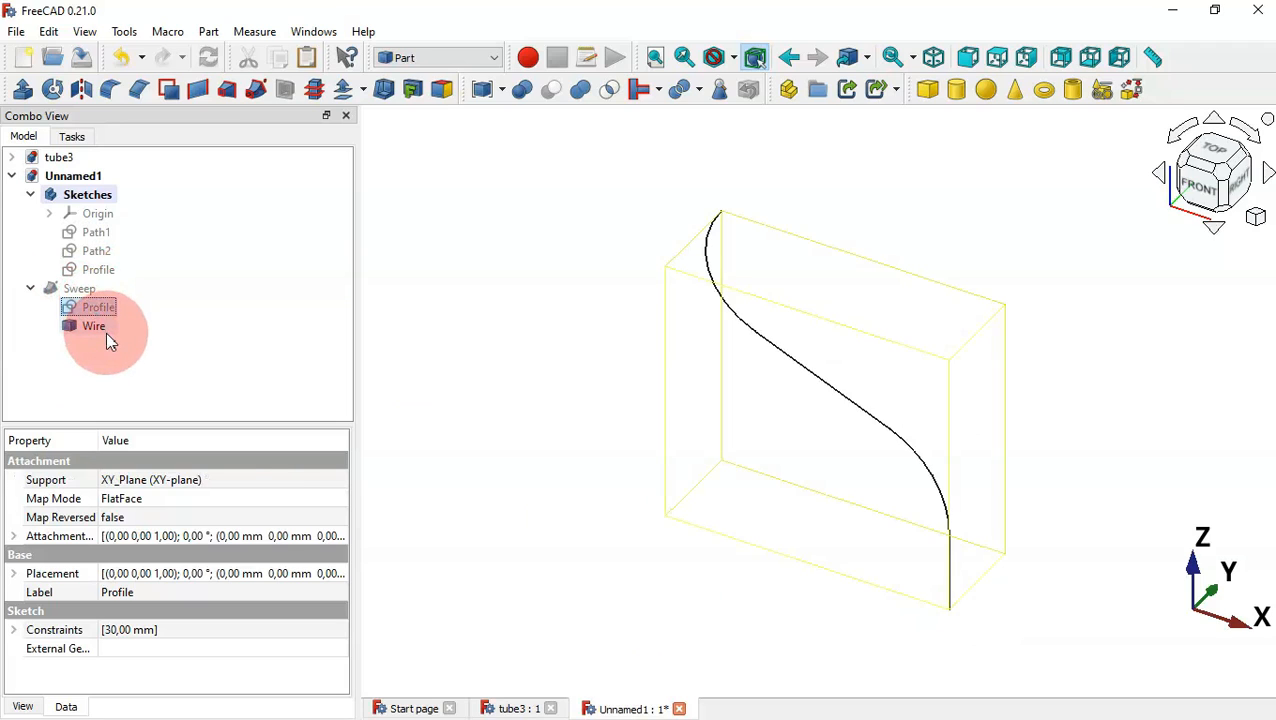
left_click(106, 333)
key("space")
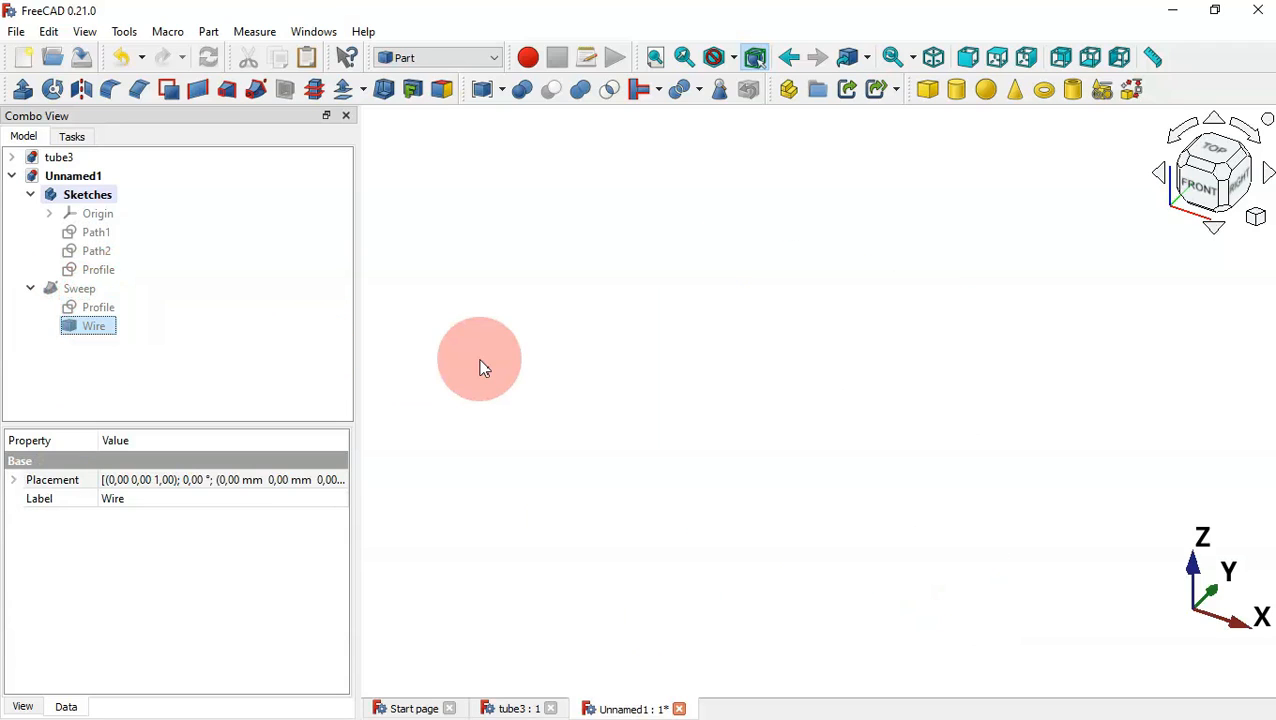
left_click(96, 234)
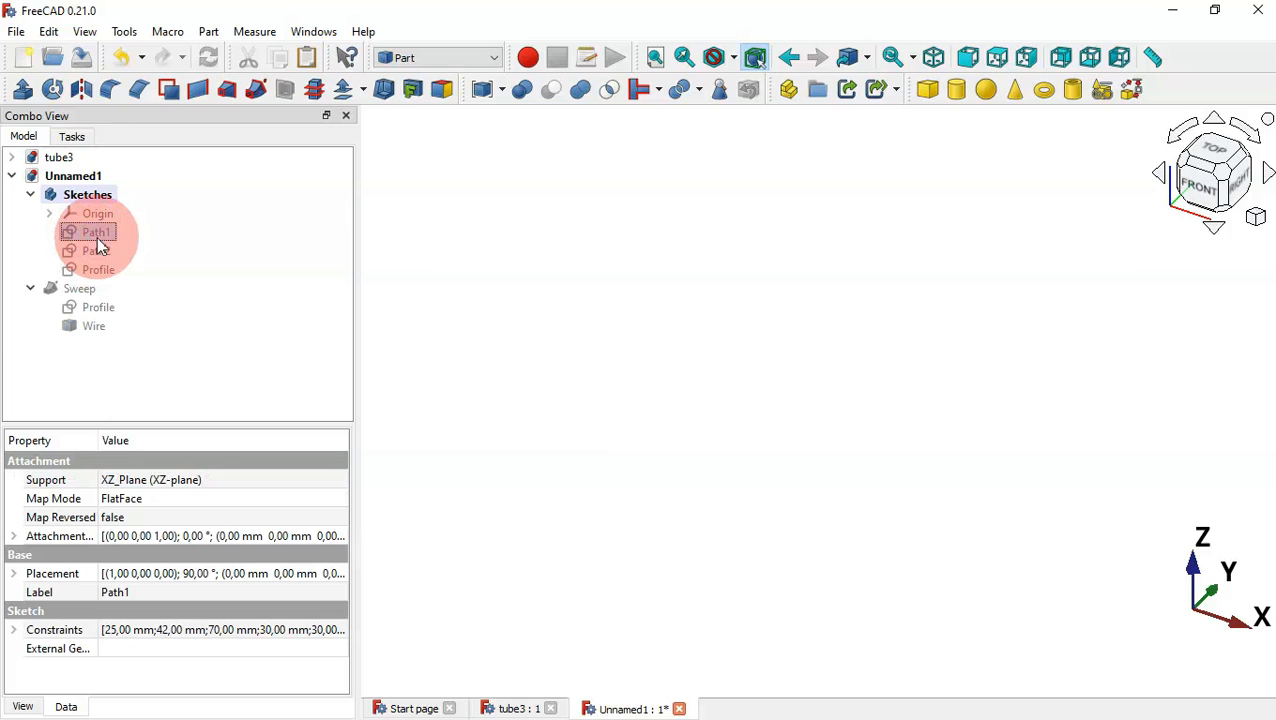
key("space")
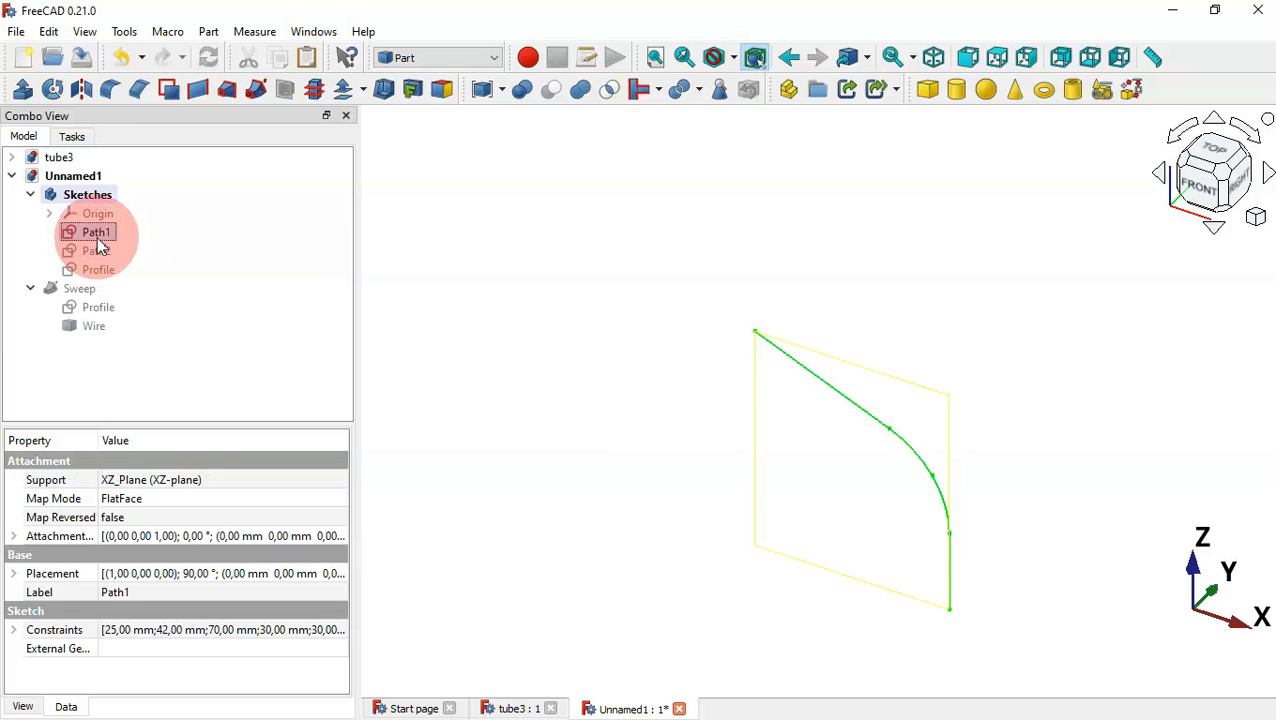
left_click(503, 301)
Switch to the Part Design workbench and start a new sketch on the XZ plane
left_click(461, 64)
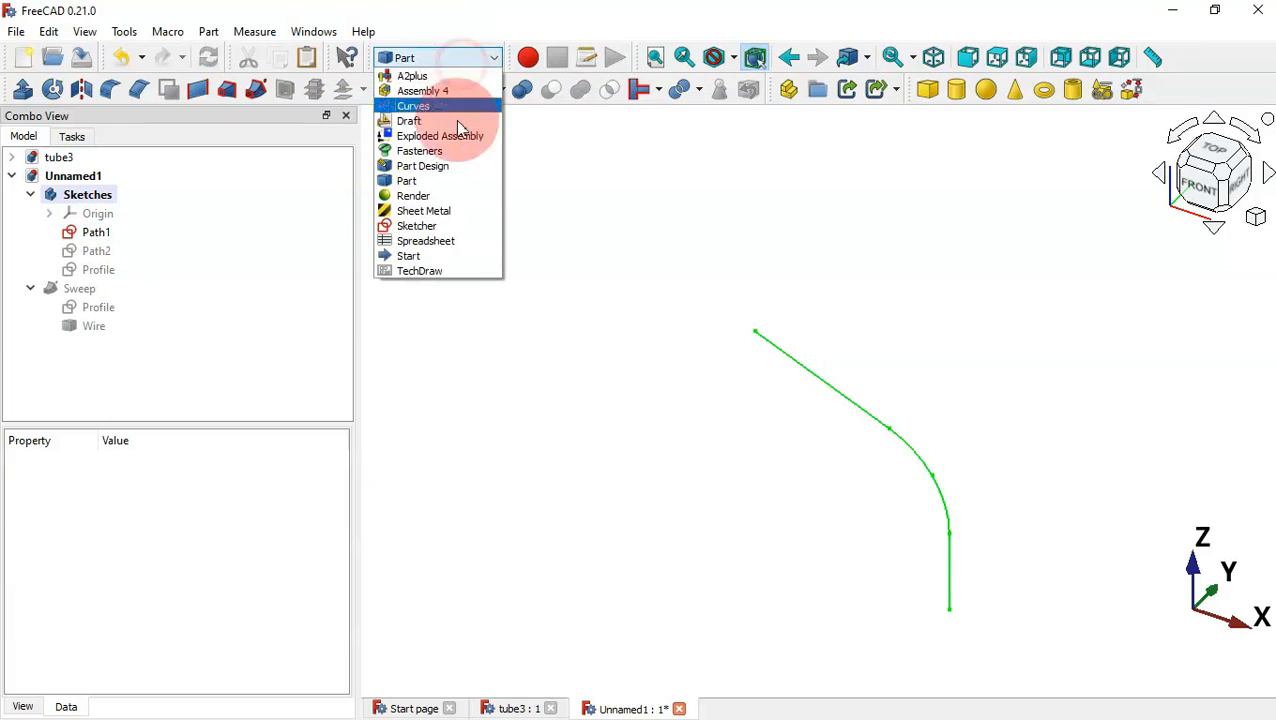
left_click(443, 165)
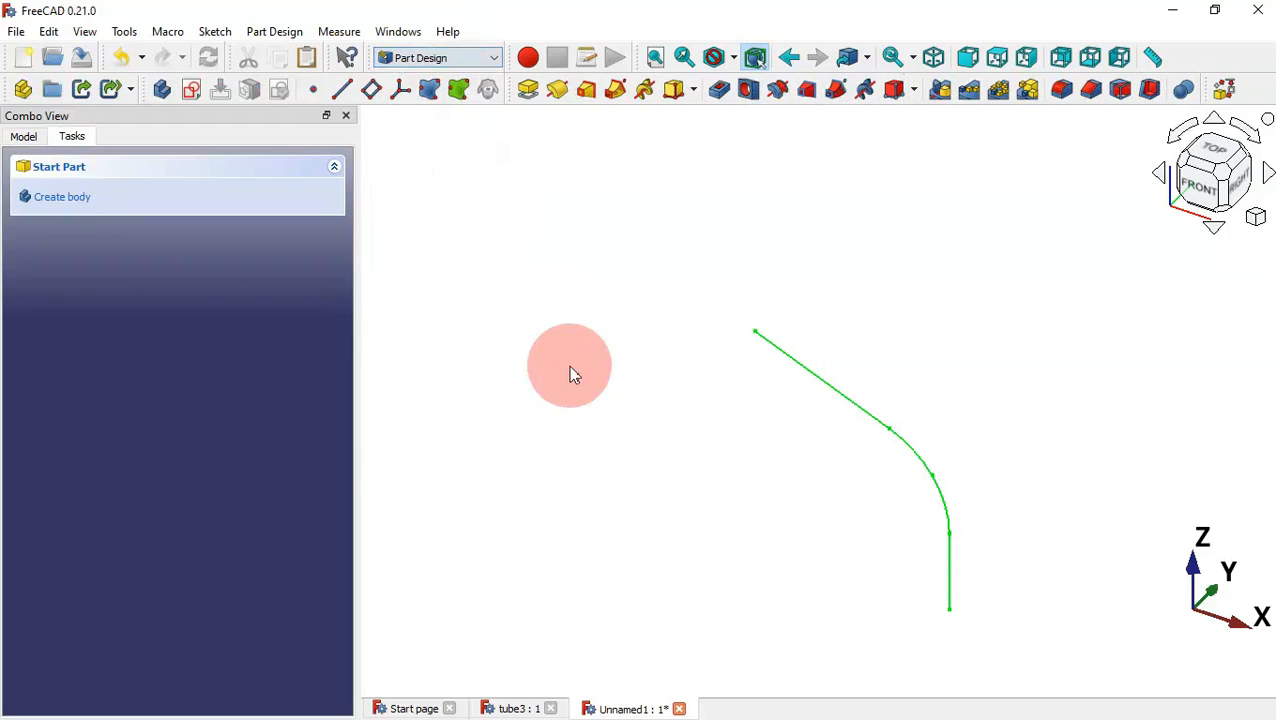
left_click(192, 93)
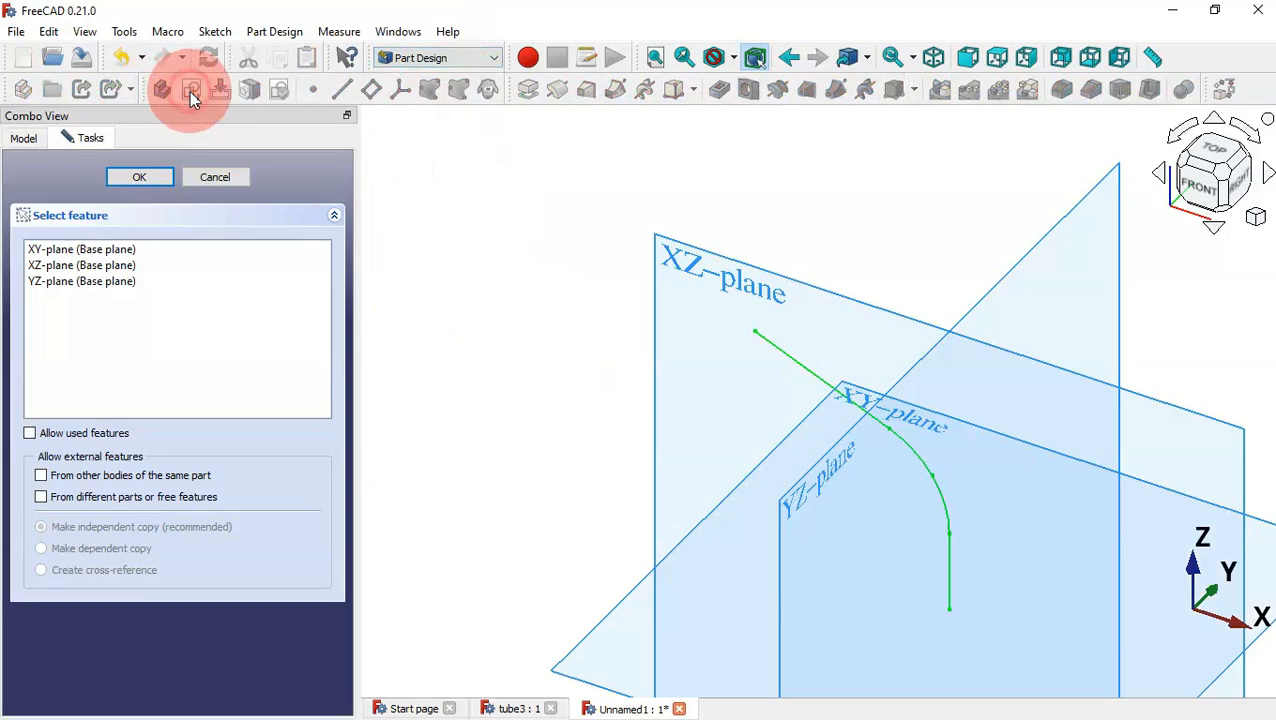
left_click(695, 276)
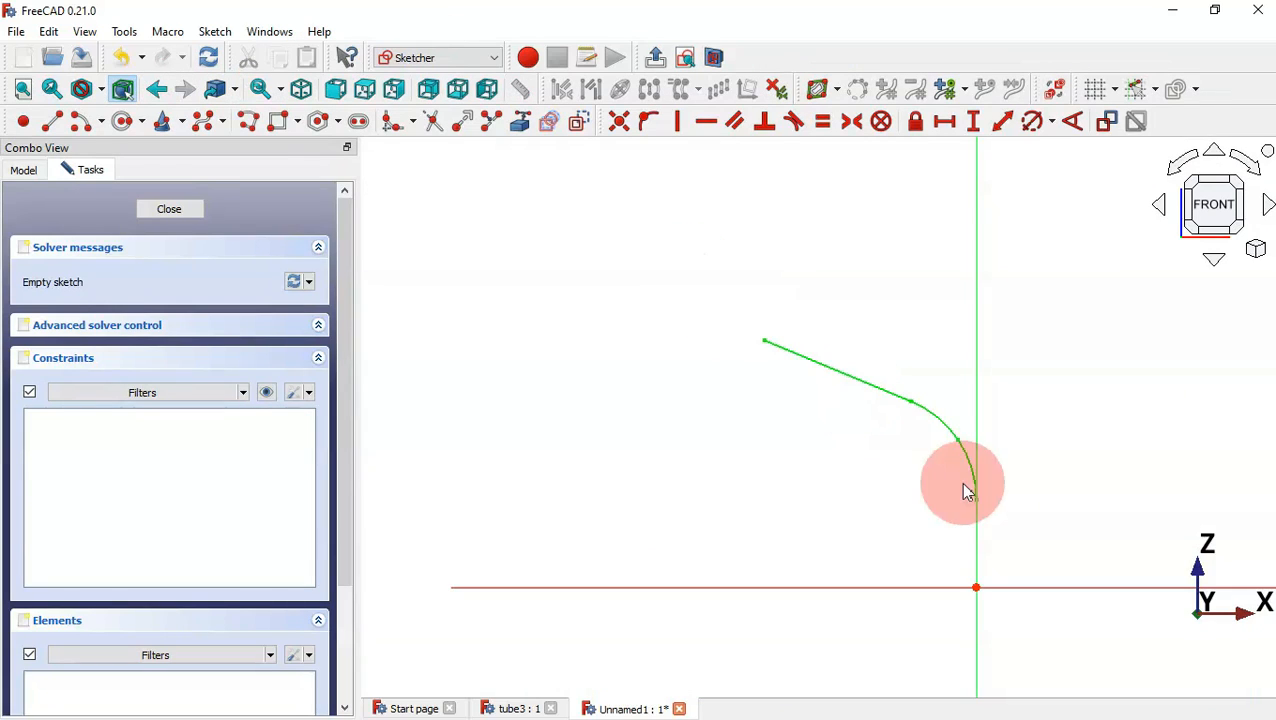
Reference the lower arc of Path1 as external geometry in the new sketch
scroll(1088, 504, "up", 5)
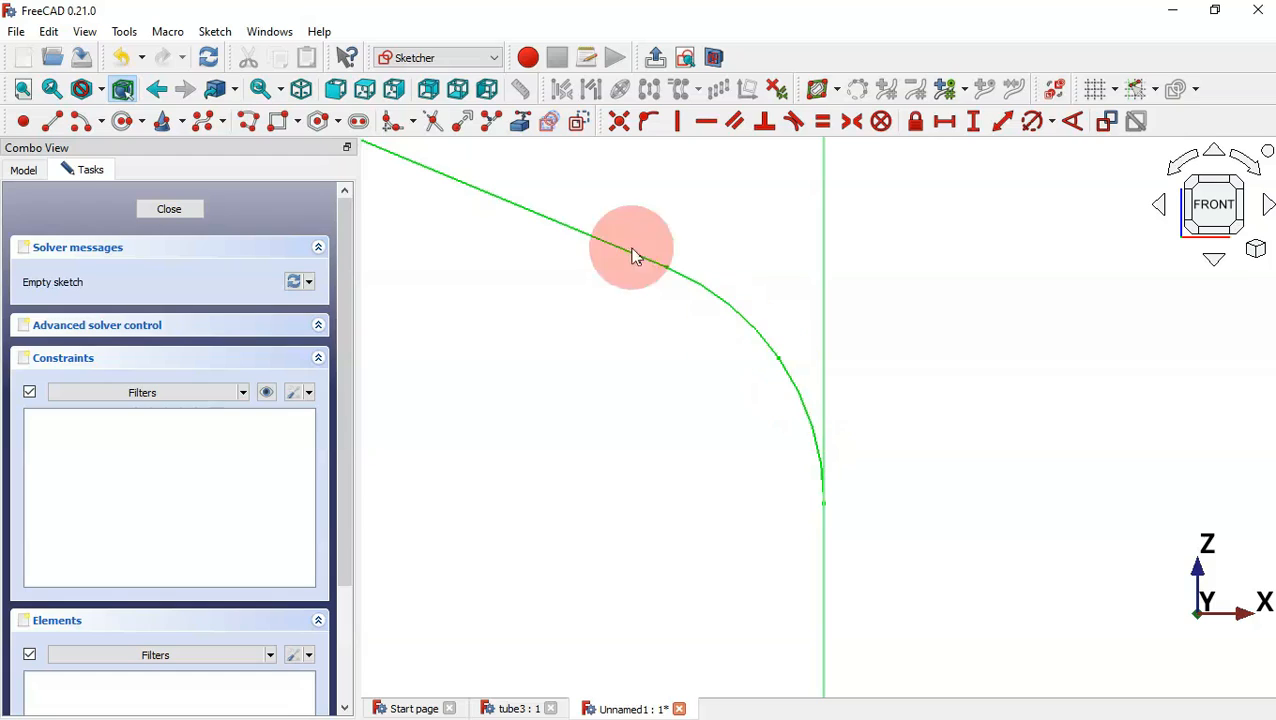
left_click(525, 126)
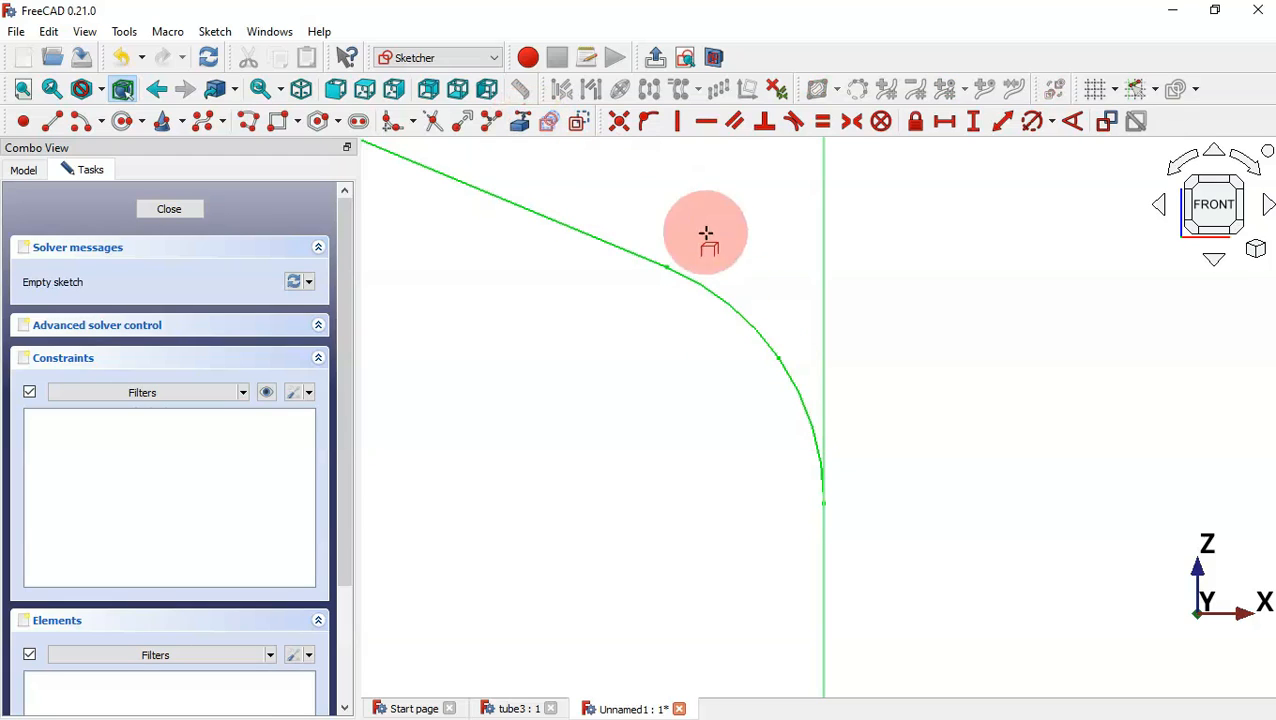
left_click(797, 383)
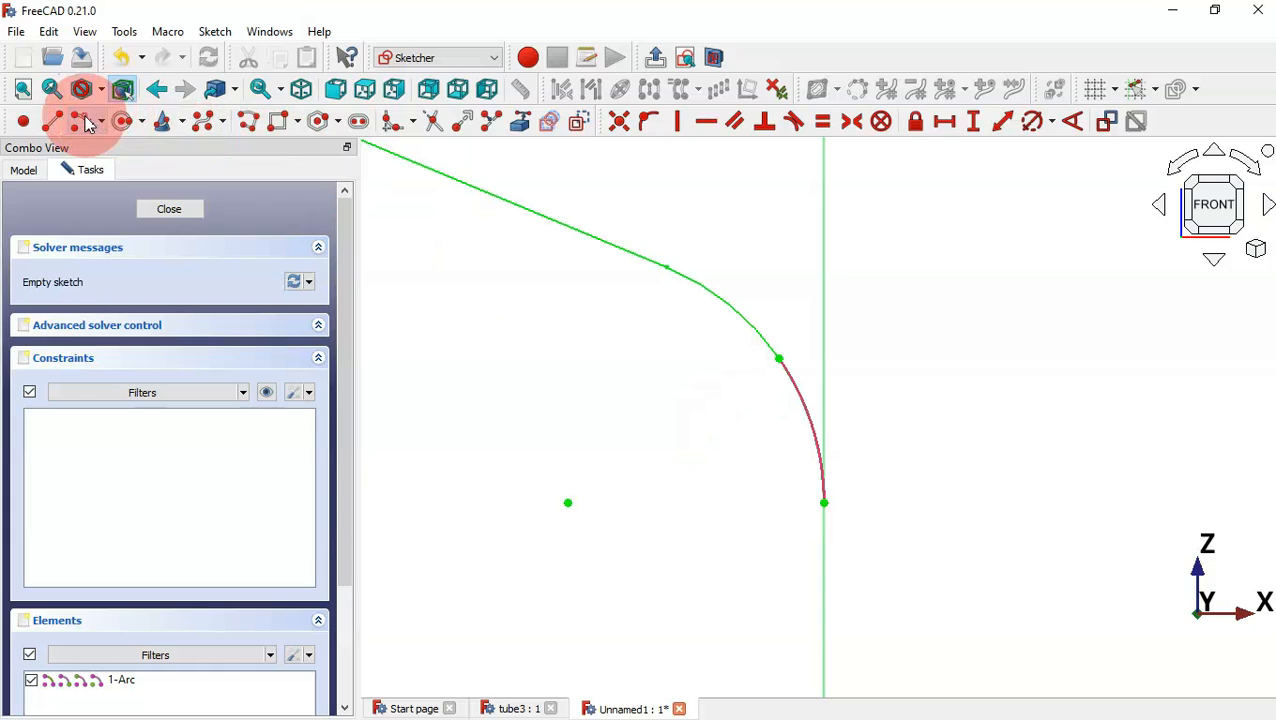
Draw an arc of about 24° from the referenced arc's upper endpoint, and continue it with a line slanting up and away from the vertical axis
left_click(87, 121)
scroll(589, 375, "down", 3)
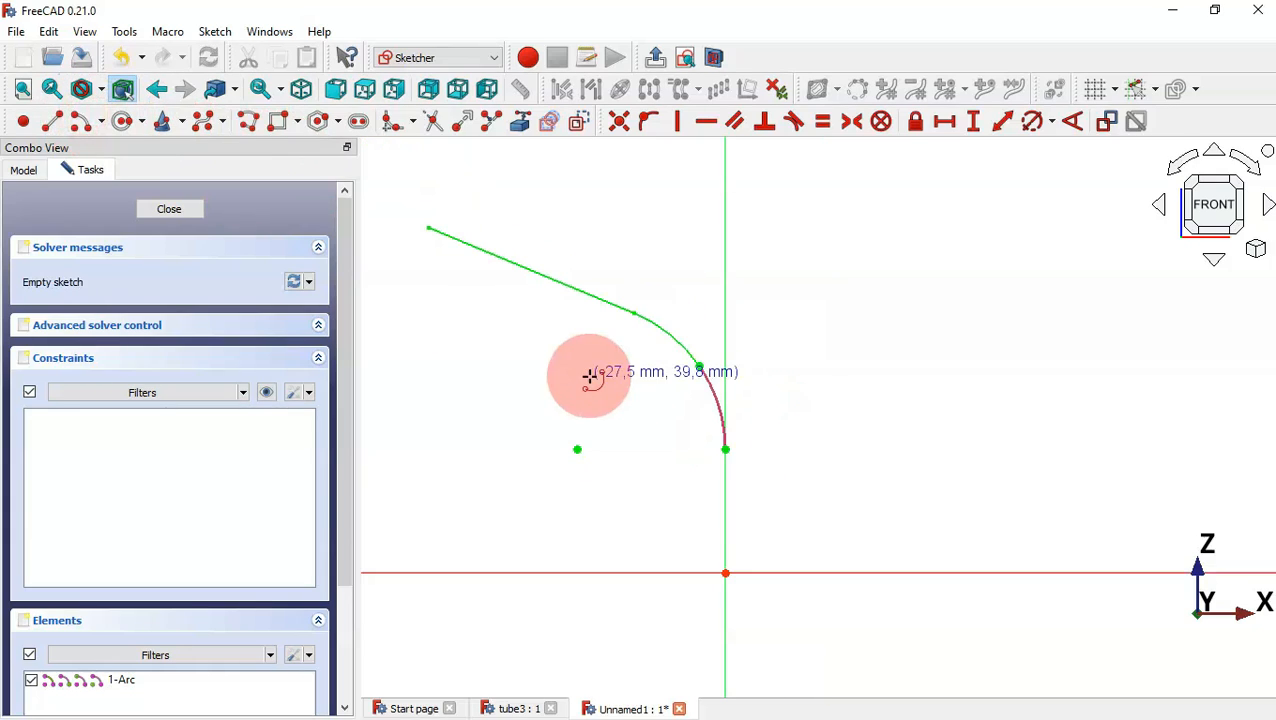
left_click(806, 314)
left_click(700, 365)
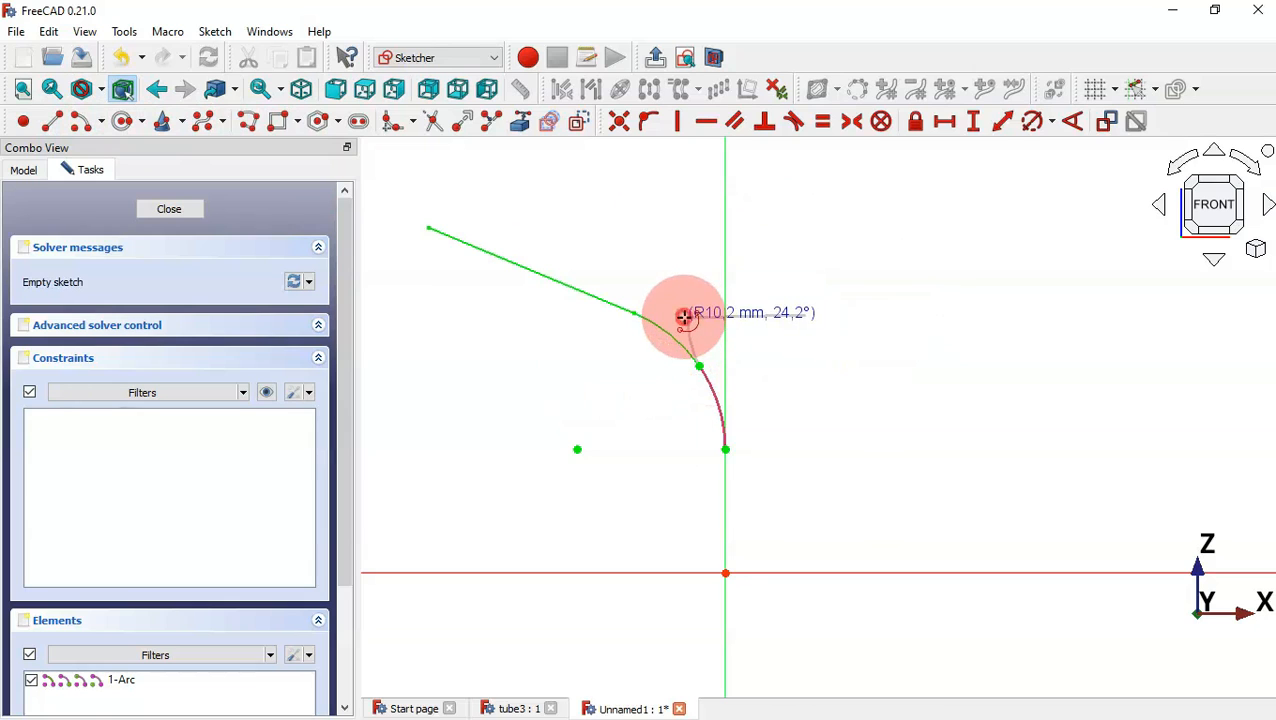
left_click(683, 316)
left_click(57, 122)
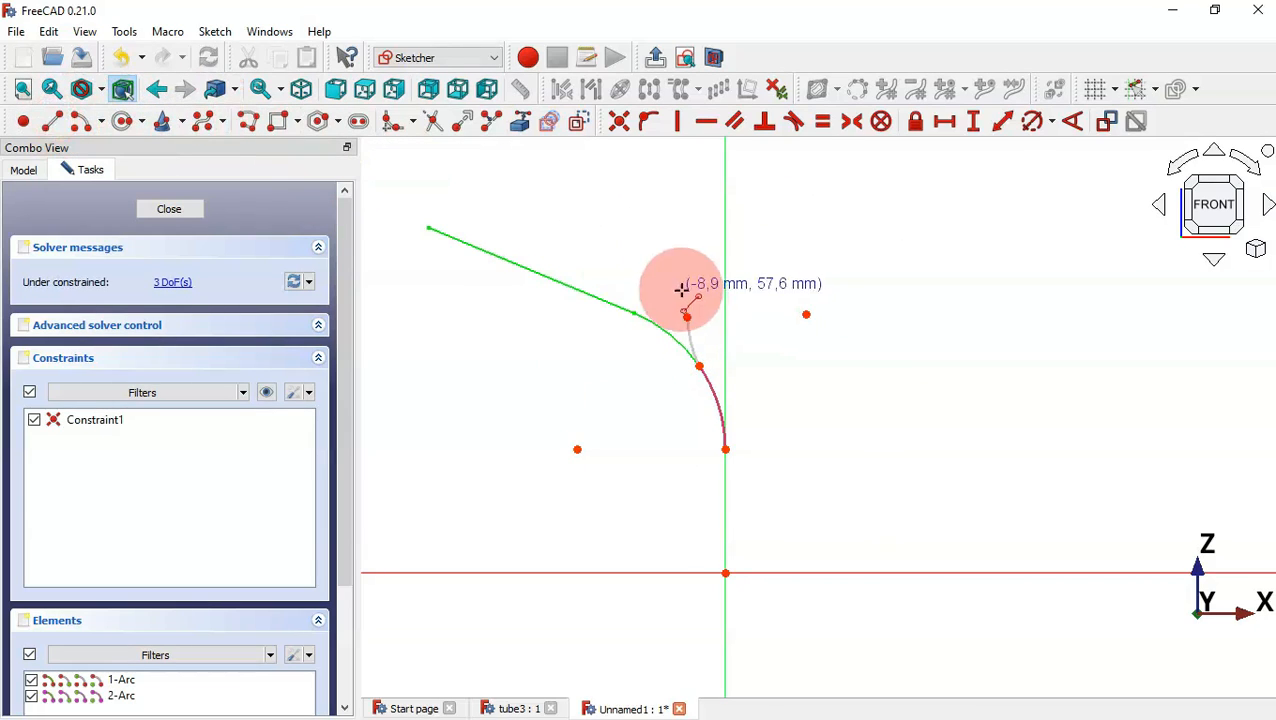
left_click(686, 317)
left_click(662, 240)
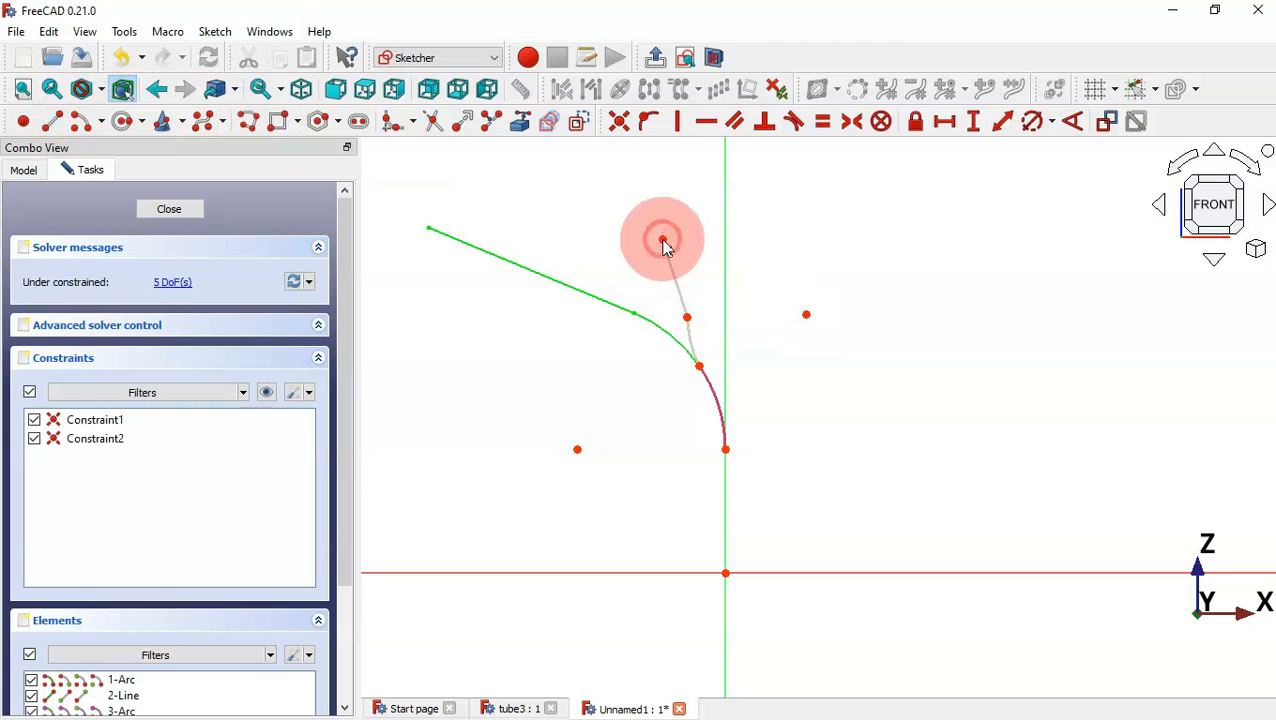
Make the new arc tangent to both the slanted line and the referenced Path1 arc
left_click(800, 129)
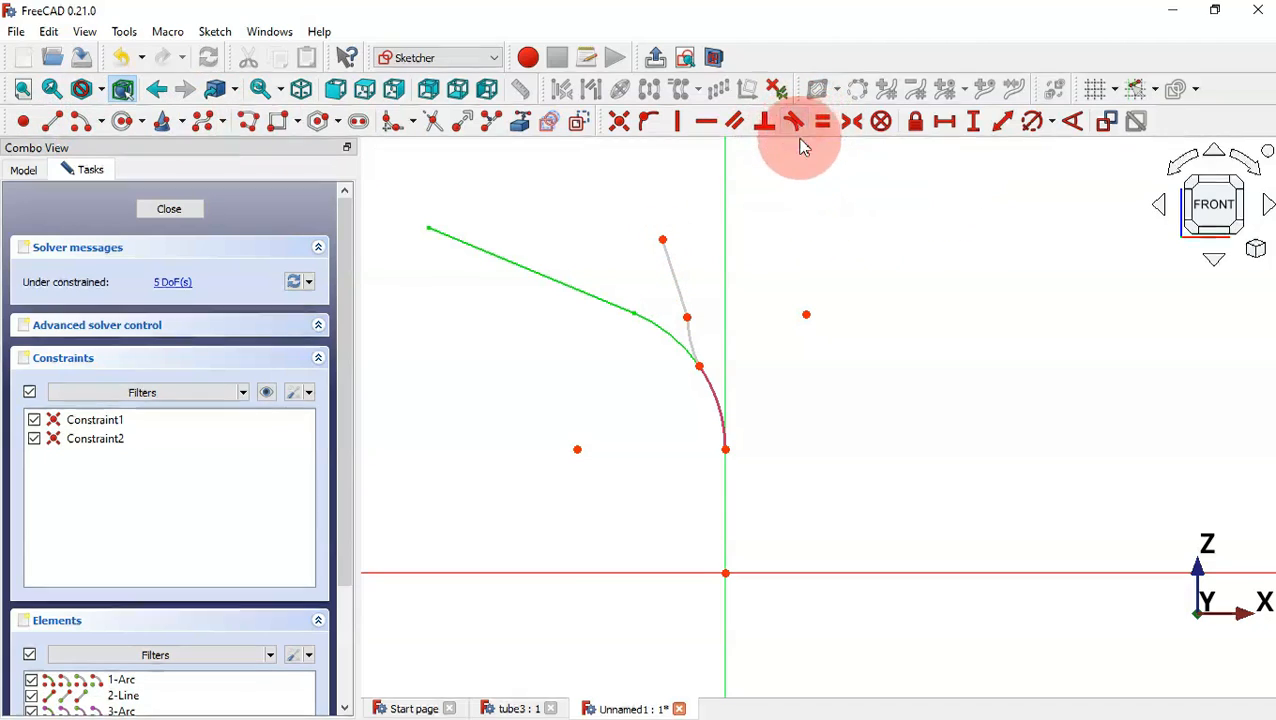
left_click(679, 292)
left_click(688, 332)
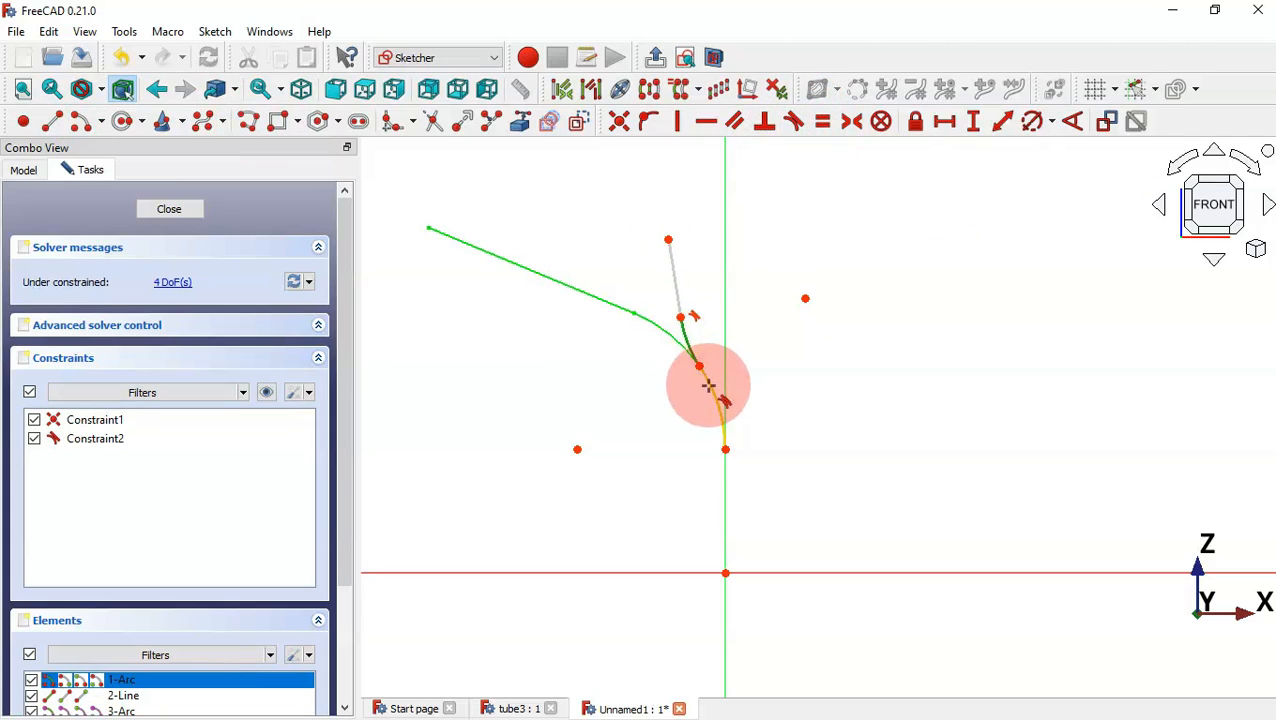
left_click(708, 381)
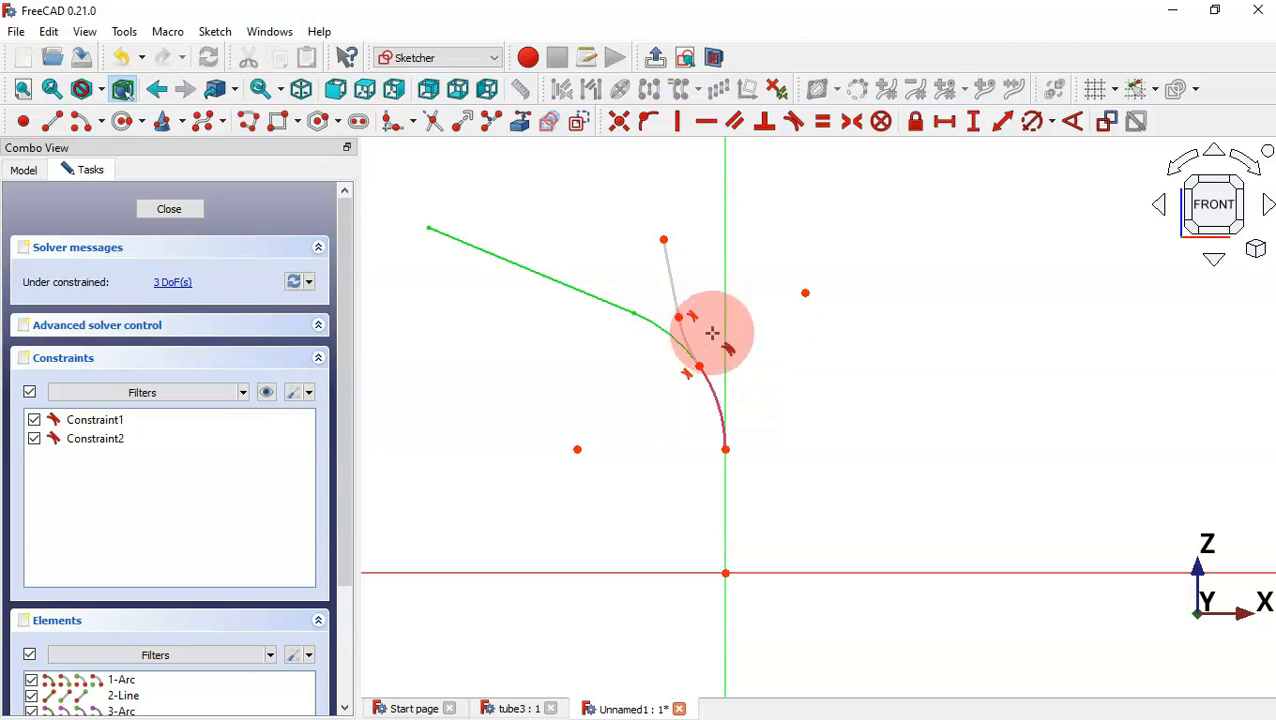
Constrain the new arc to have the same radius as the referenced Path1 arc
left_click(822, 122)
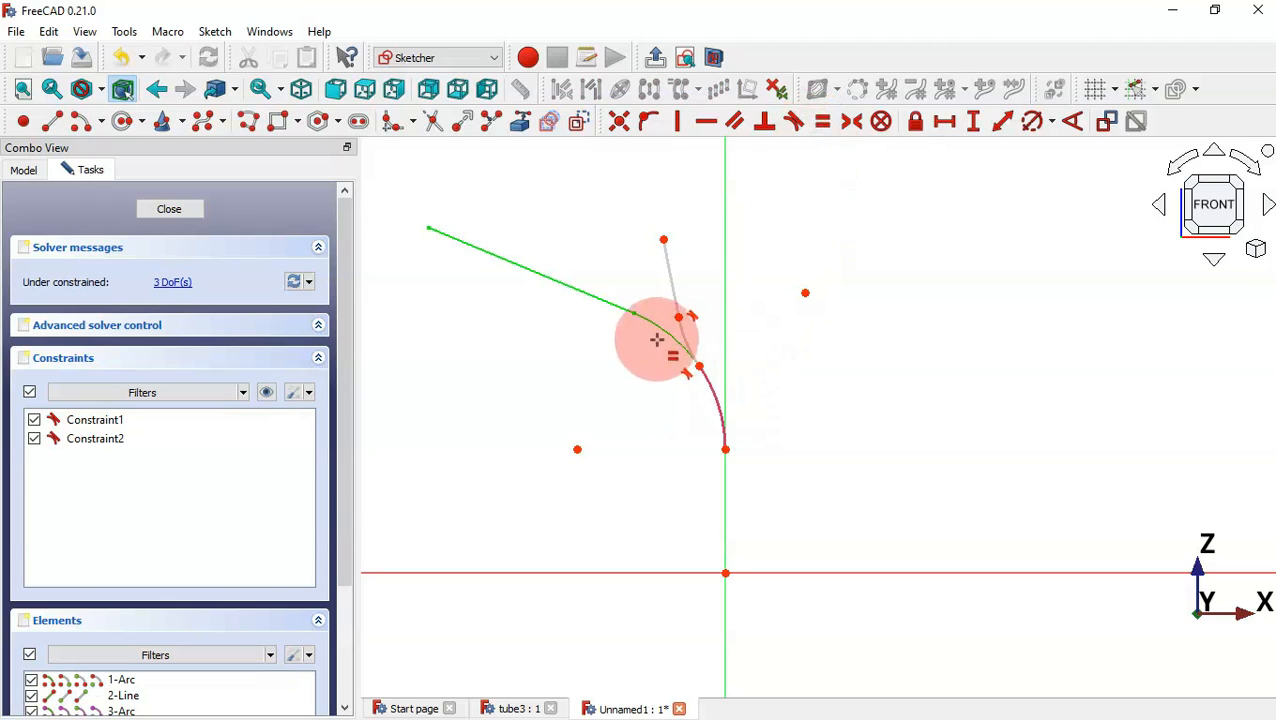
left_click(684, 336)
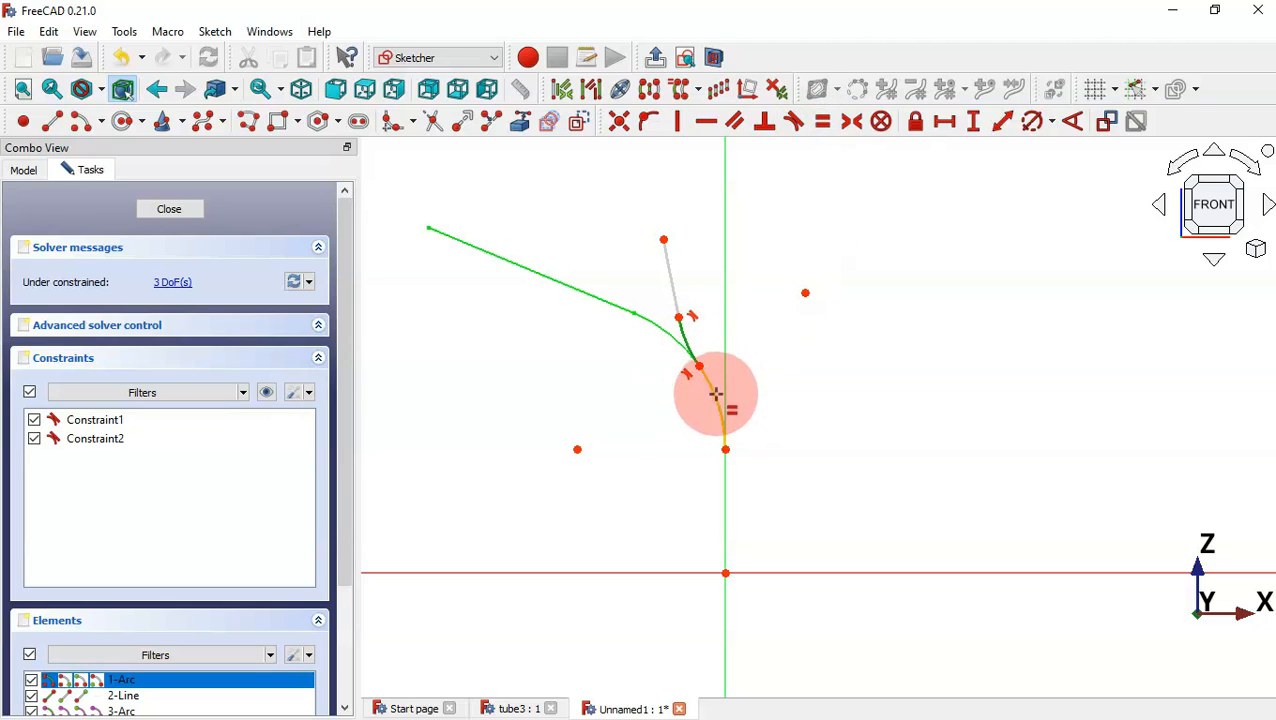
left_click(714, 394)
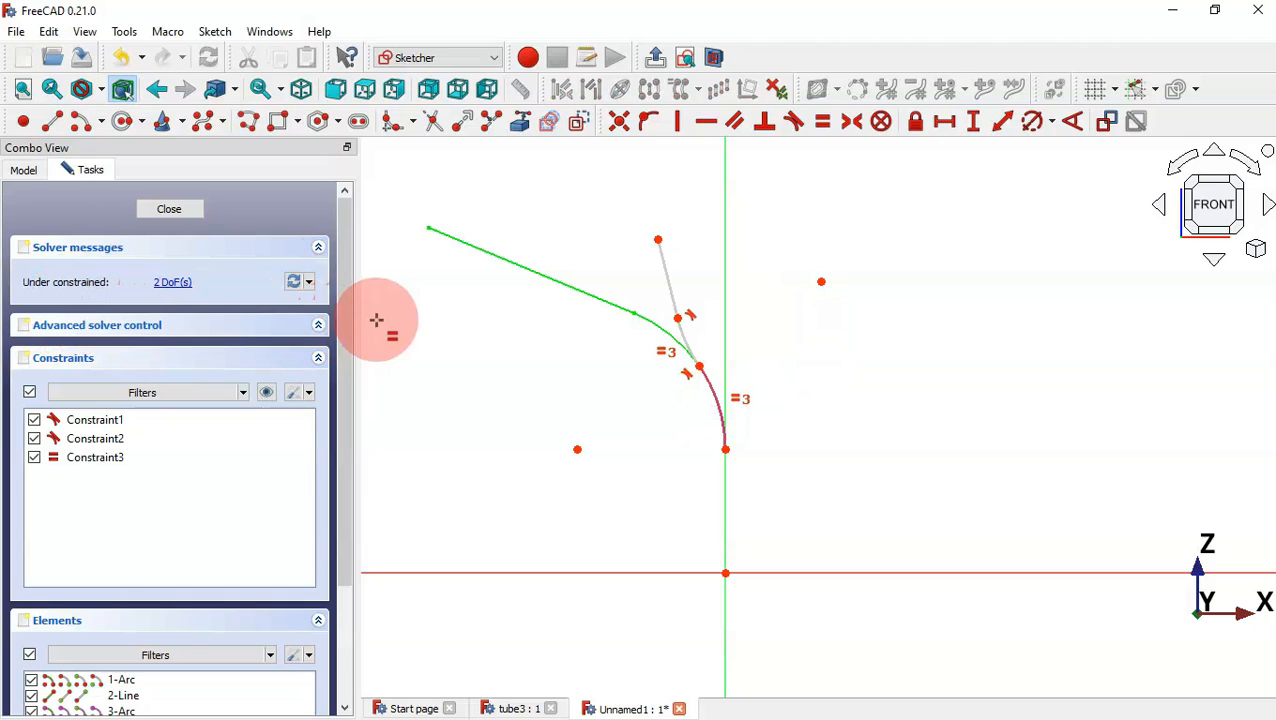
Set the horizontal distance between the origin and the slanted line's upper endpoint to 20 mm
left_click(945, 121)
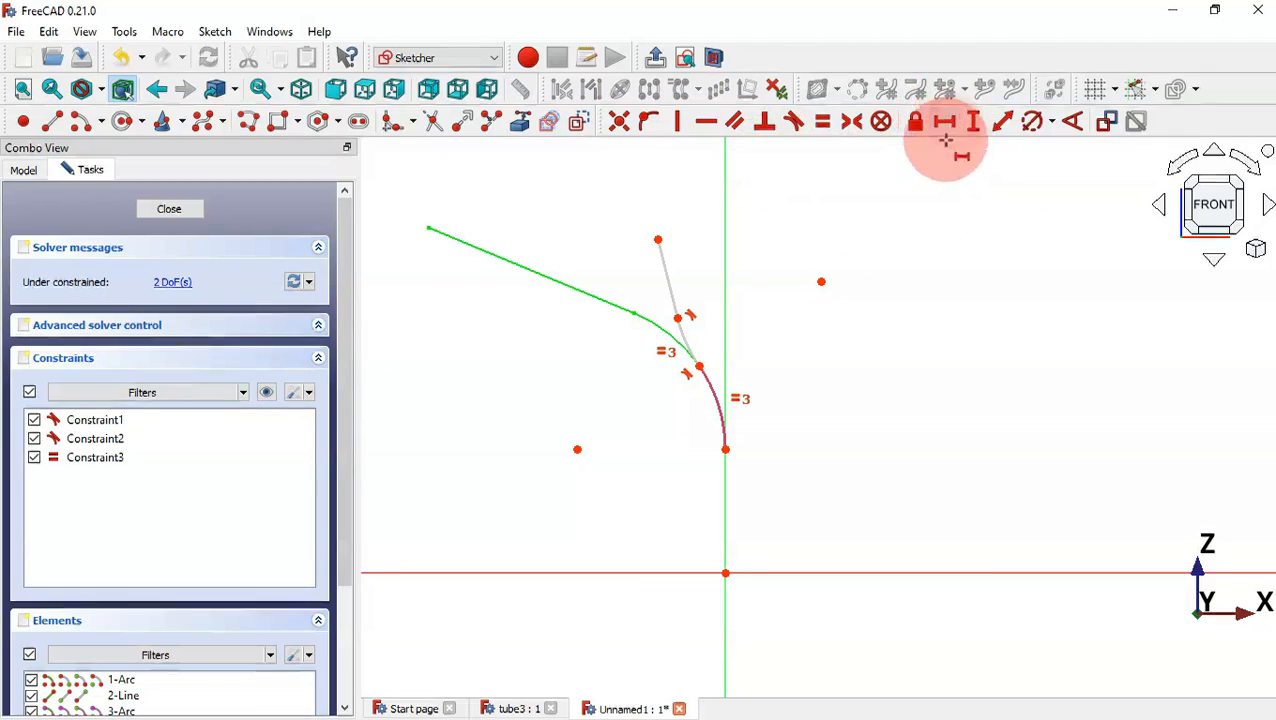
left_click(726, 573)
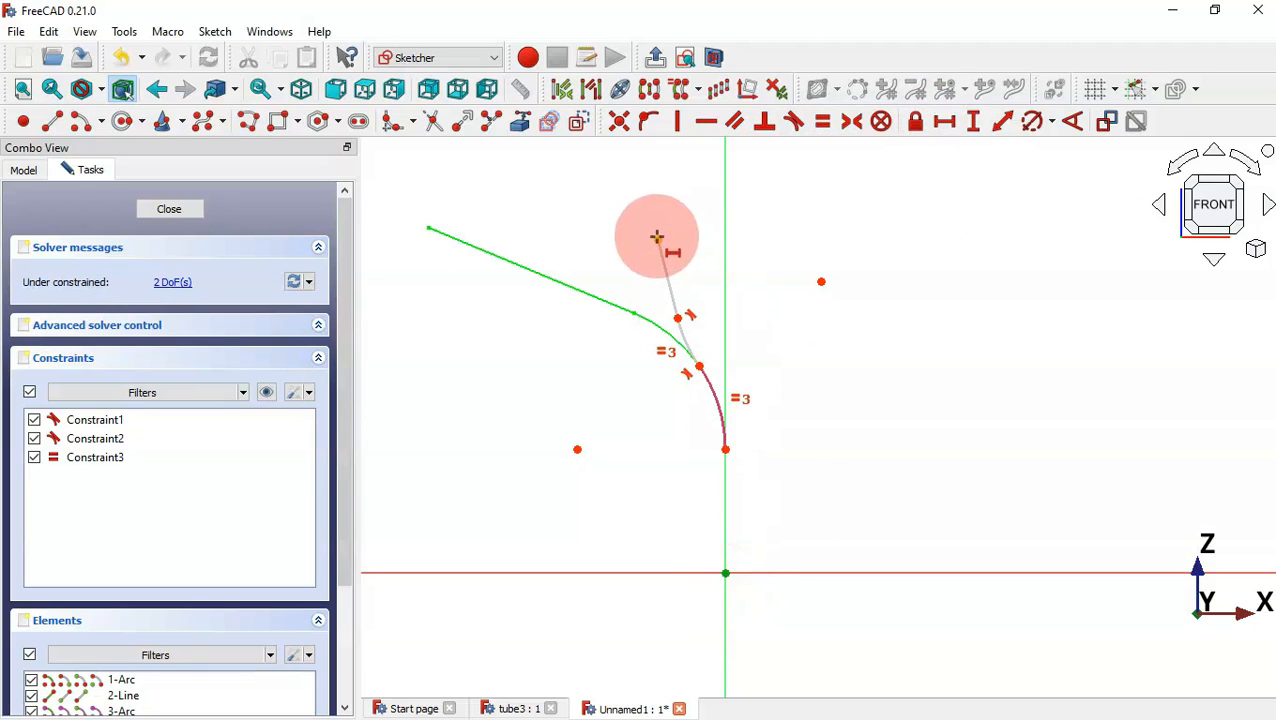
left_click(657, 237)
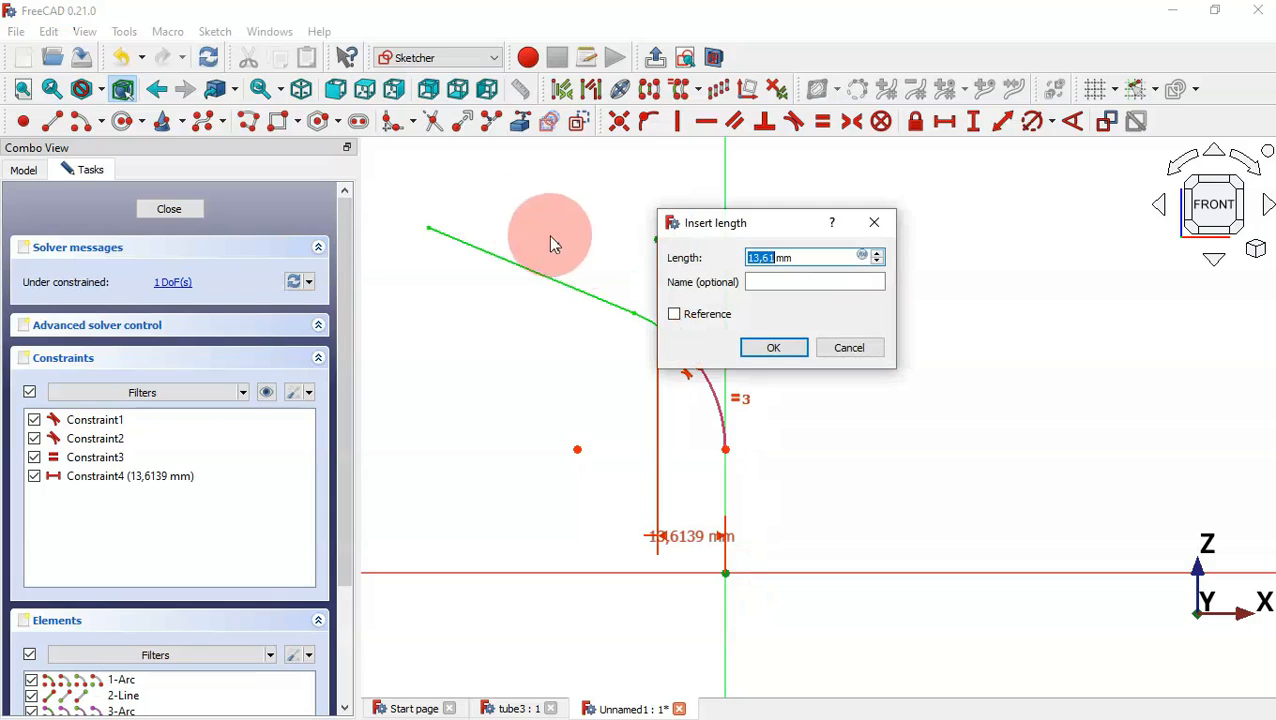
type("20")
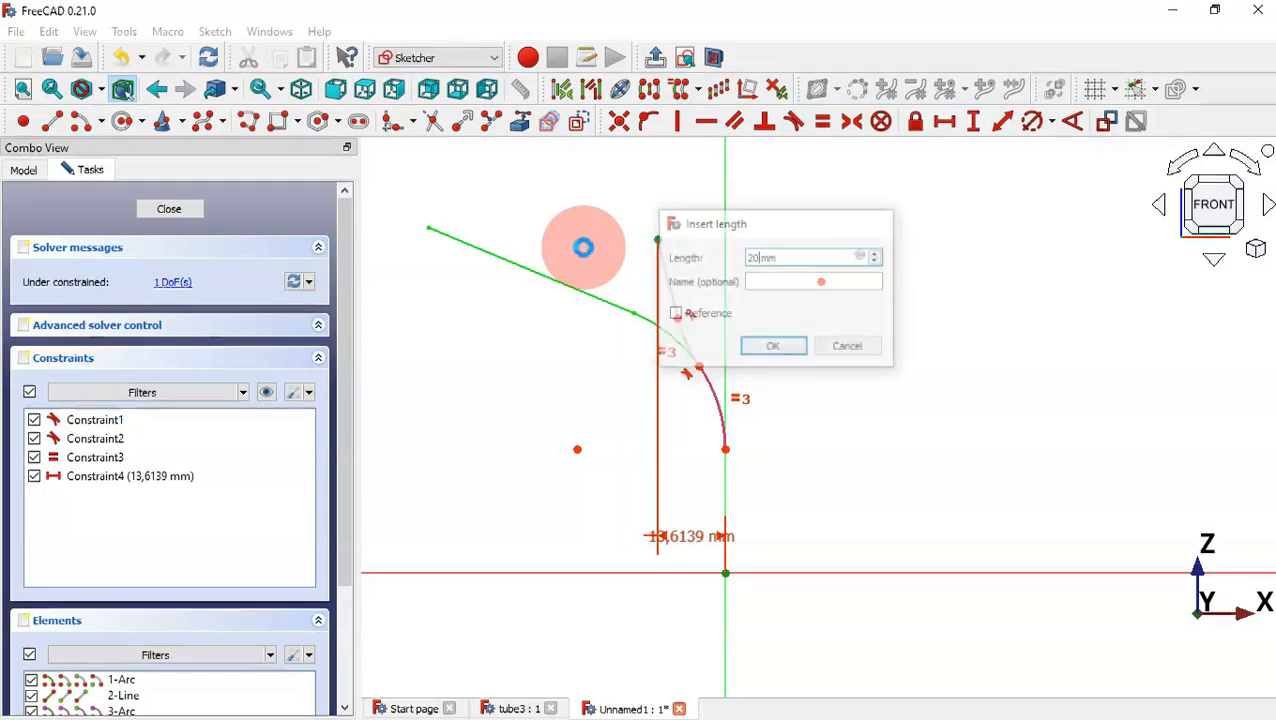
key("Return")
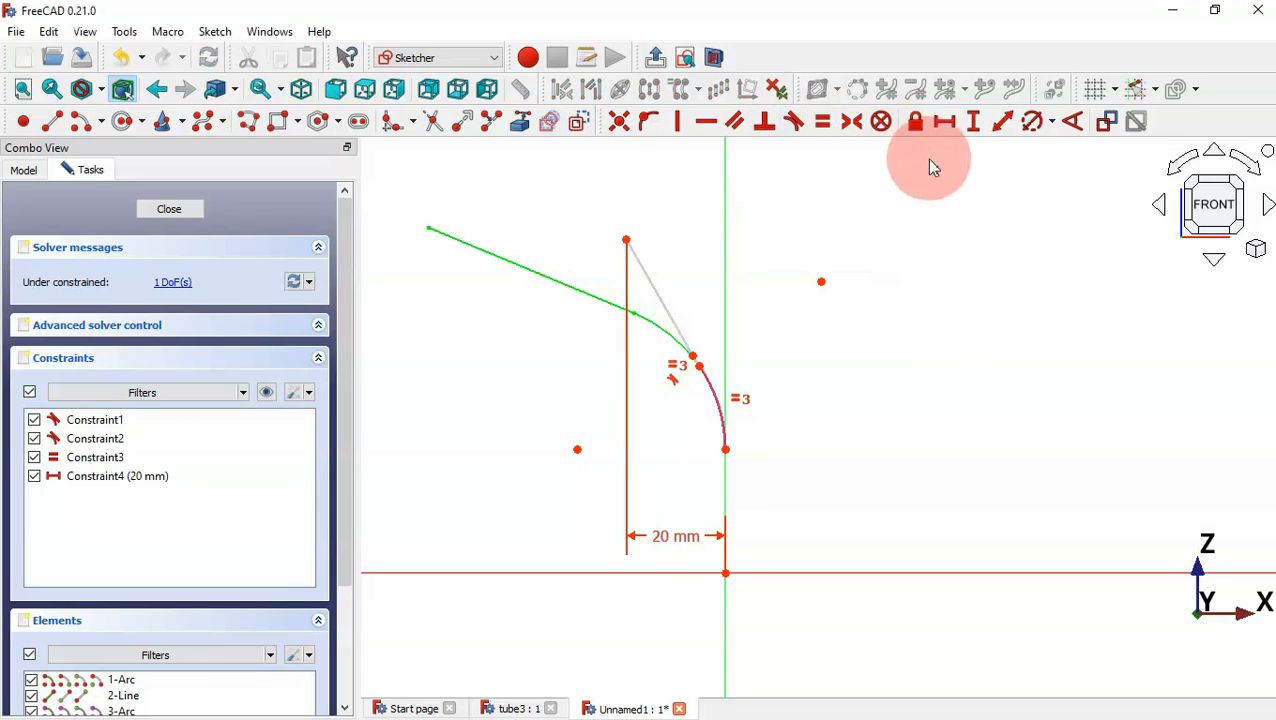
Set the vertical distance from the origin to the slanted line's upper endpoint to 70 mm, and move the 20 mm dimension above the sketch
left_click(975, 124)
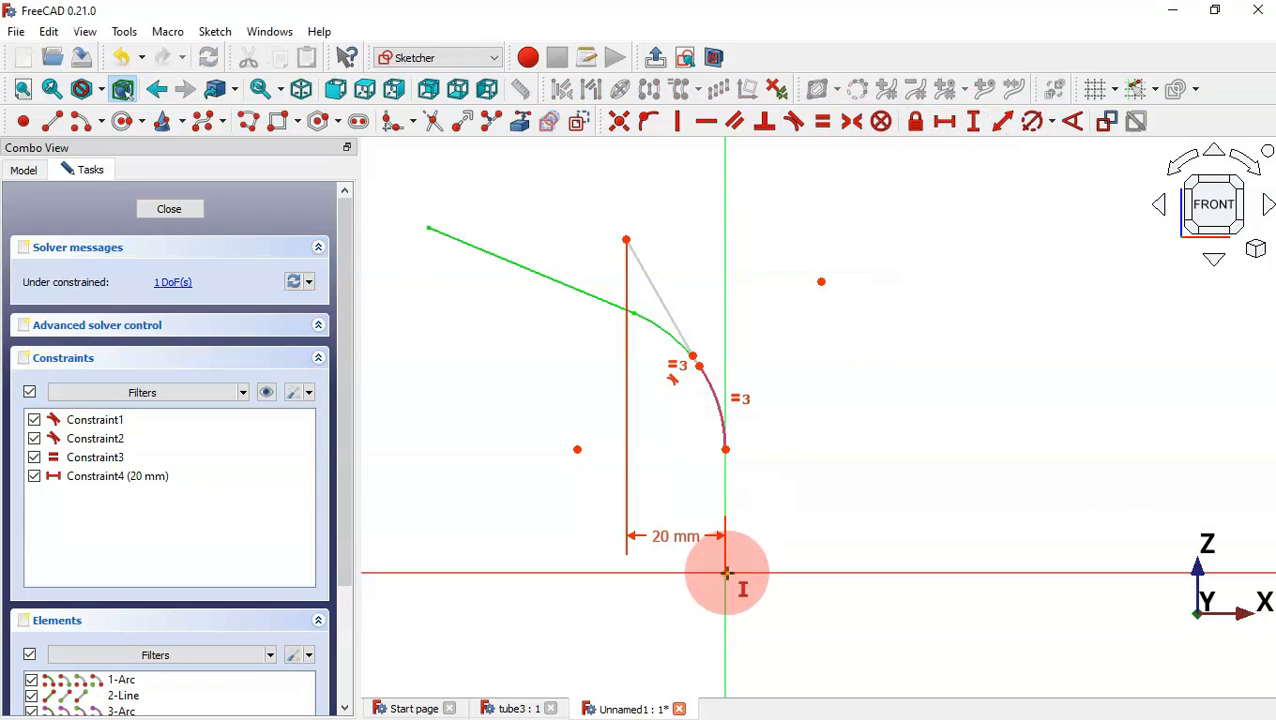
left_click(726, 573)
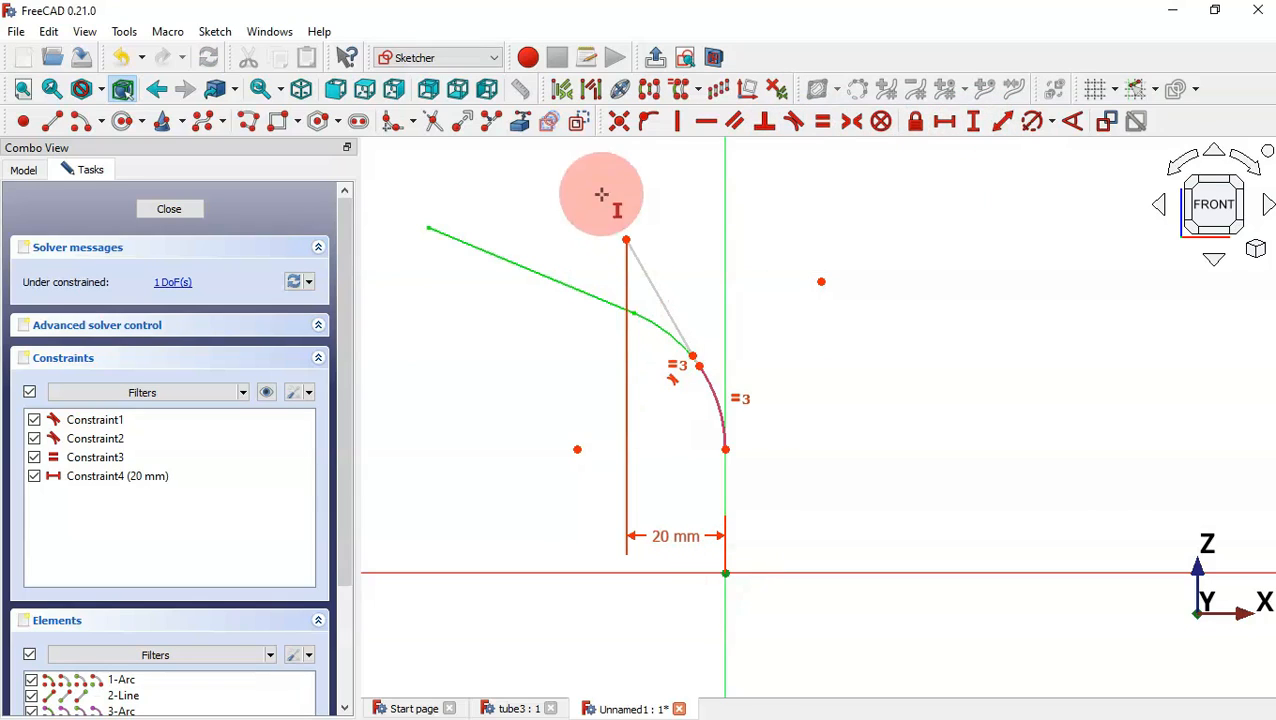
left_click(626, 240)
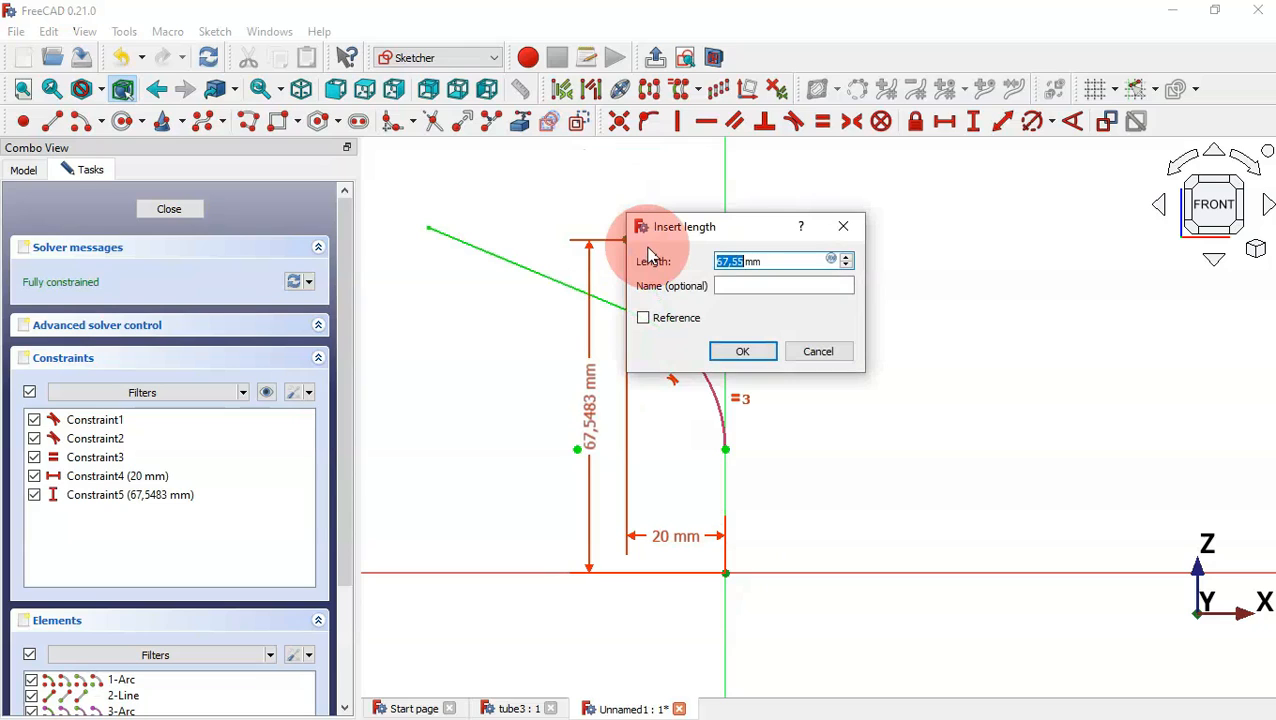
type("70")
key("Return")
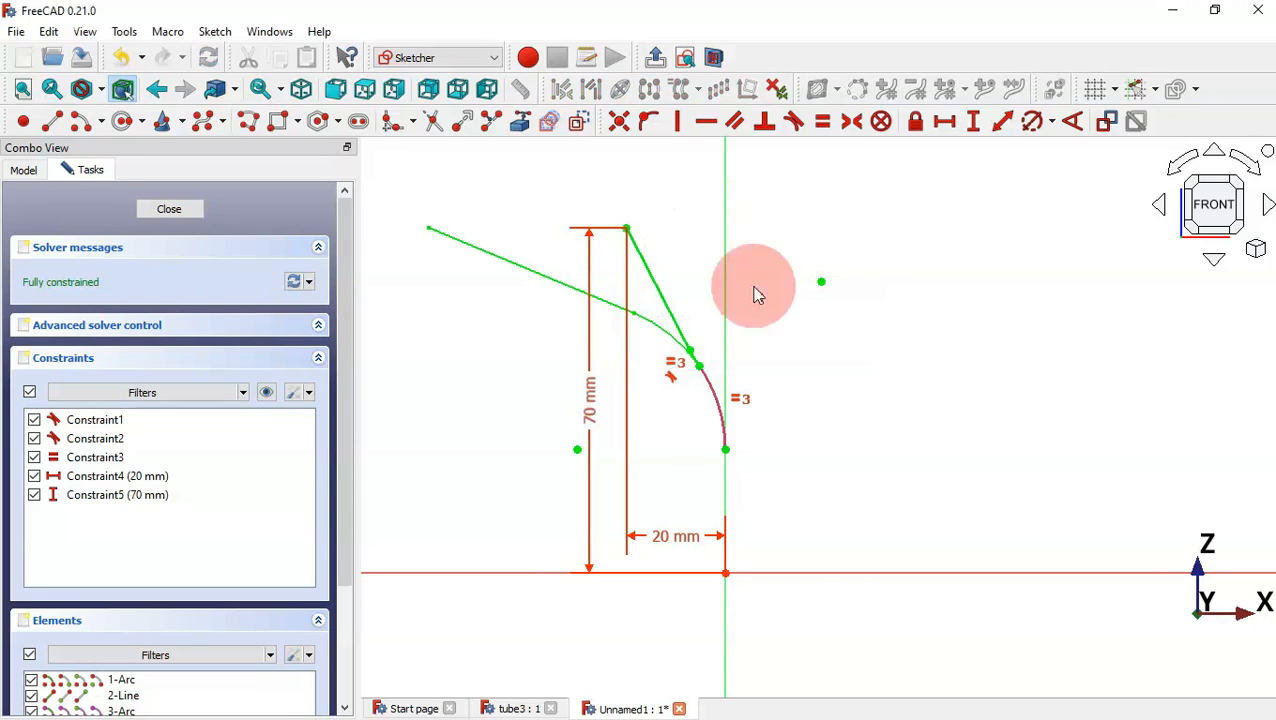
left_click(672, 538)
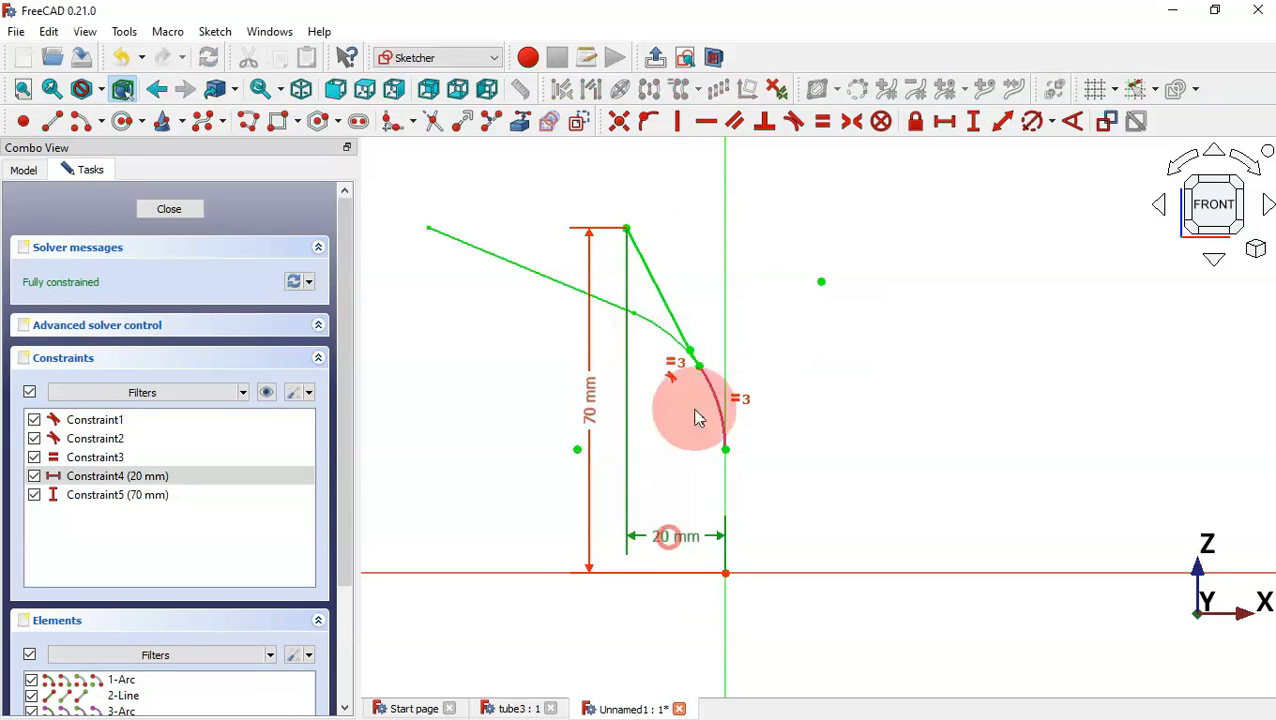
mouse_move(688, 538)
left_mouse_down()
mouse_move(800, 142)
mouse_move(808, 220)
left_mouse_up()
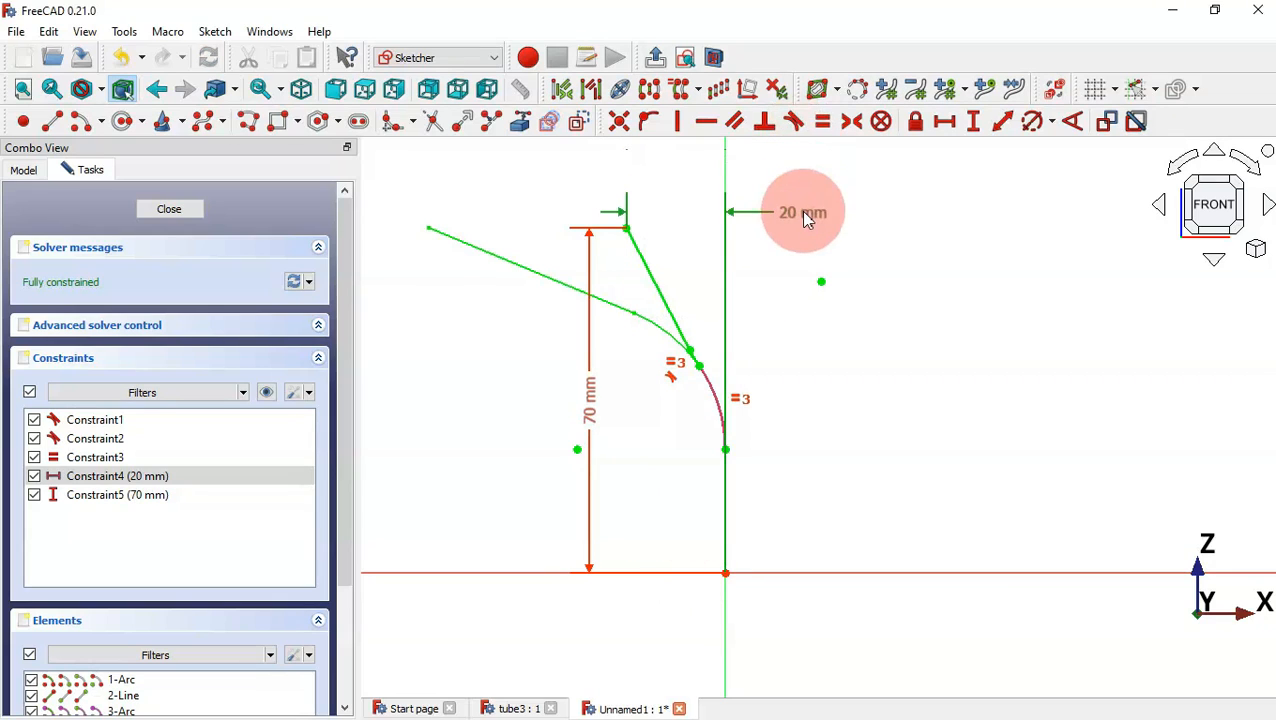
Finish the new branch sketch and display the document's object tree
left_click(184, 217)
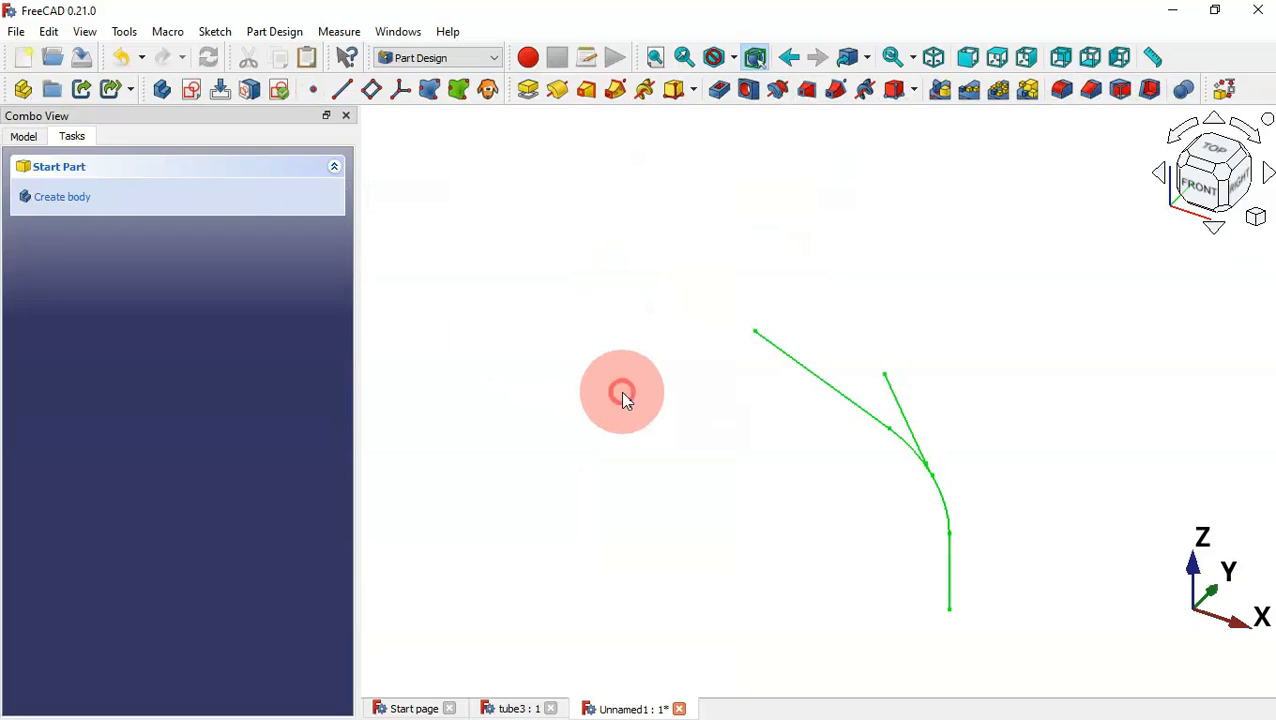
left_click(741, 443)
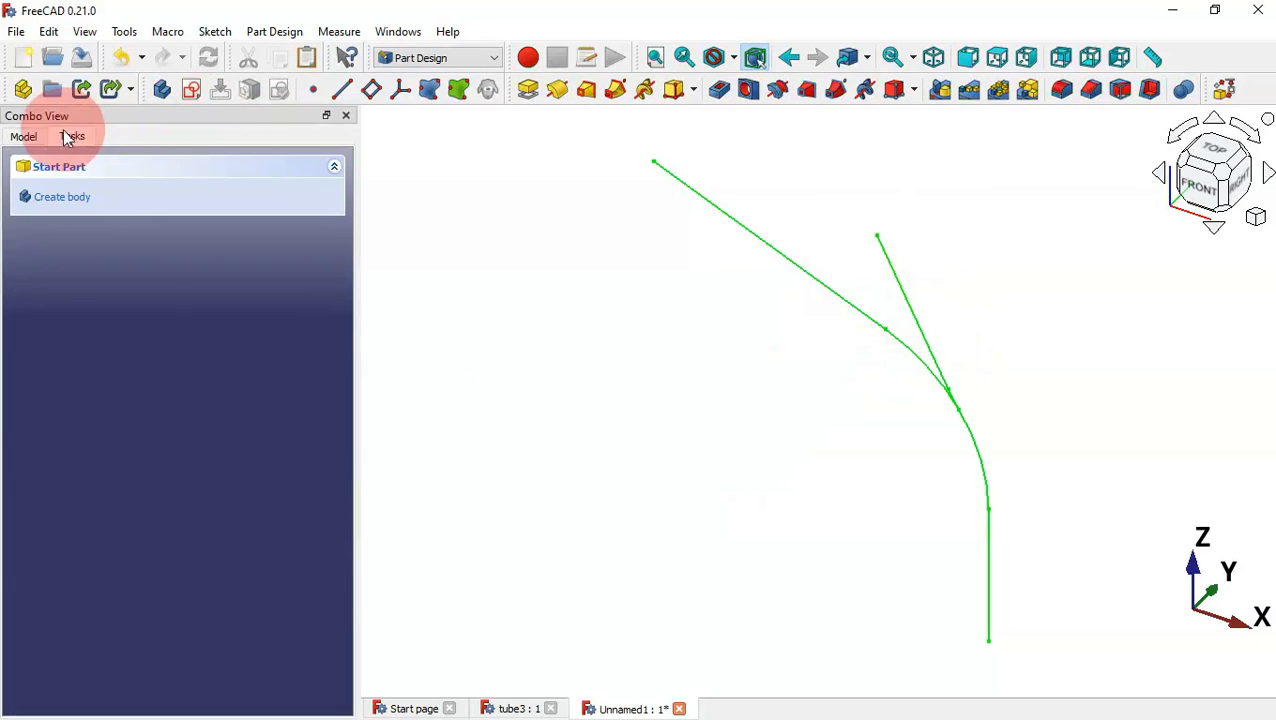
left_click(24, 137)
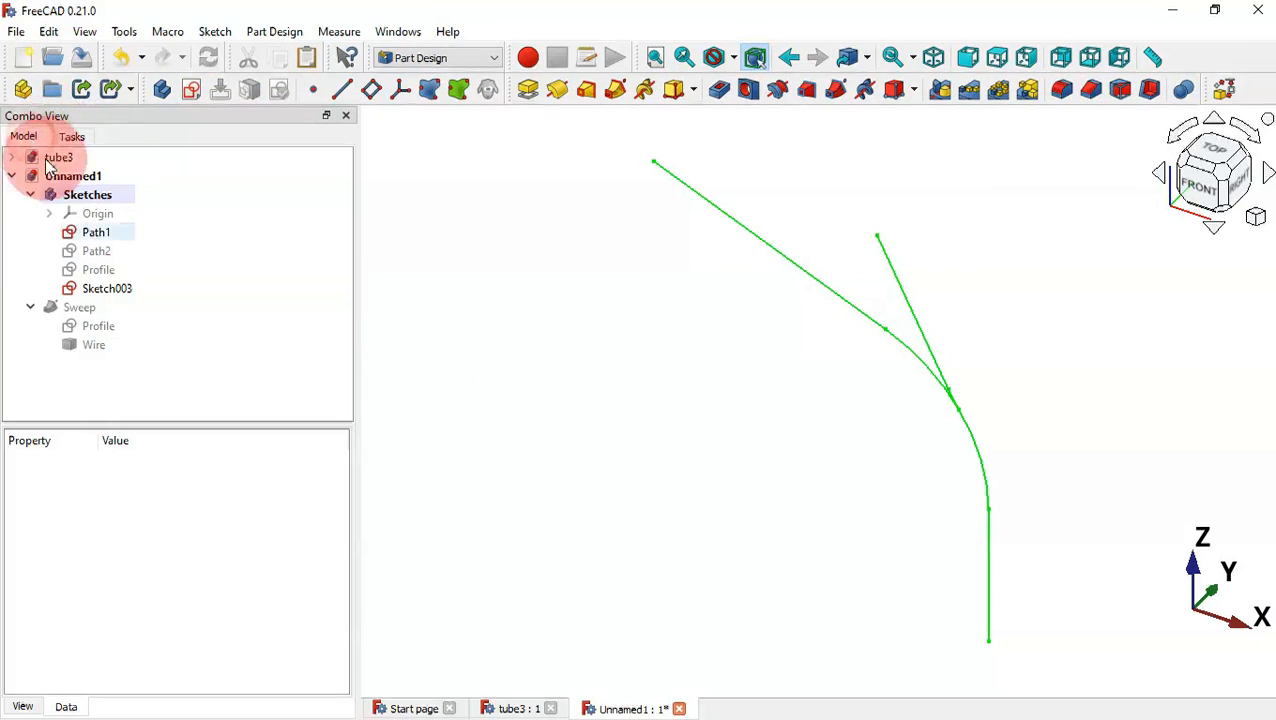
Make the Path2 sketch visible again in the model
left_click(92, 252)
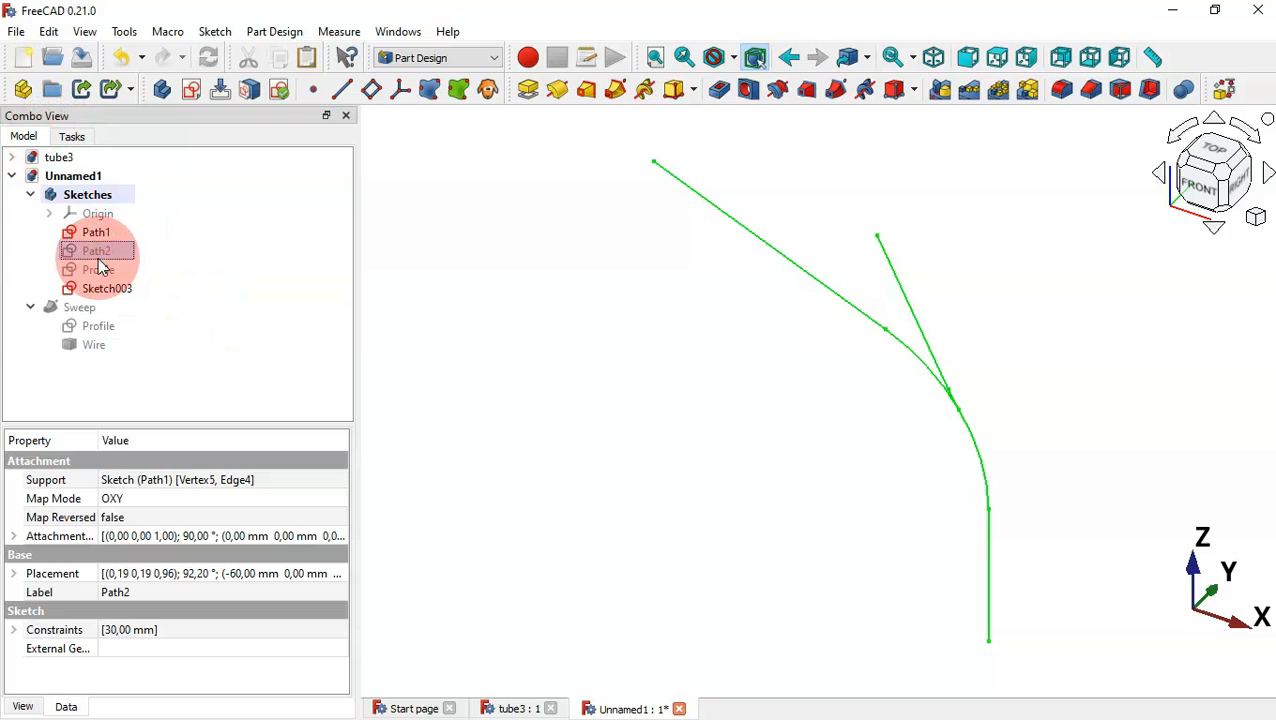
key("space")
left_click(755, 508)
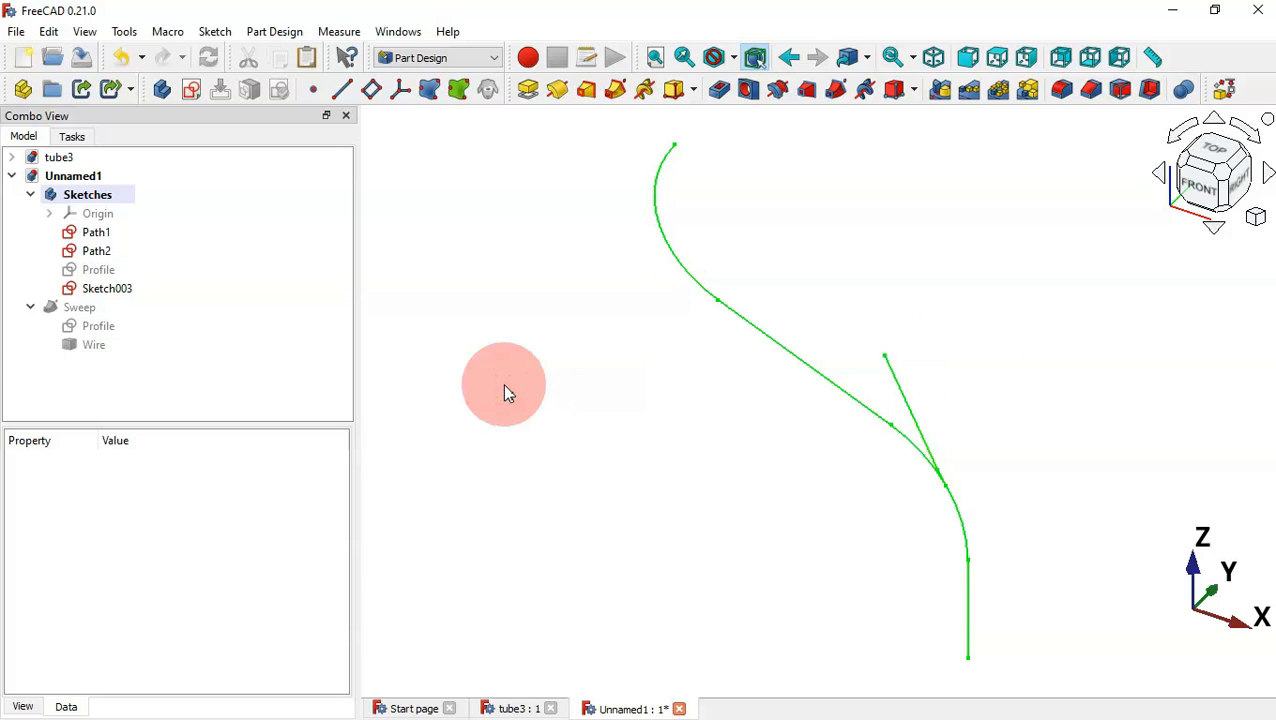
Duplicate only the Path2 sketch, without its dependencies, and move the copy into the Sketches body
left_click(104, 251)
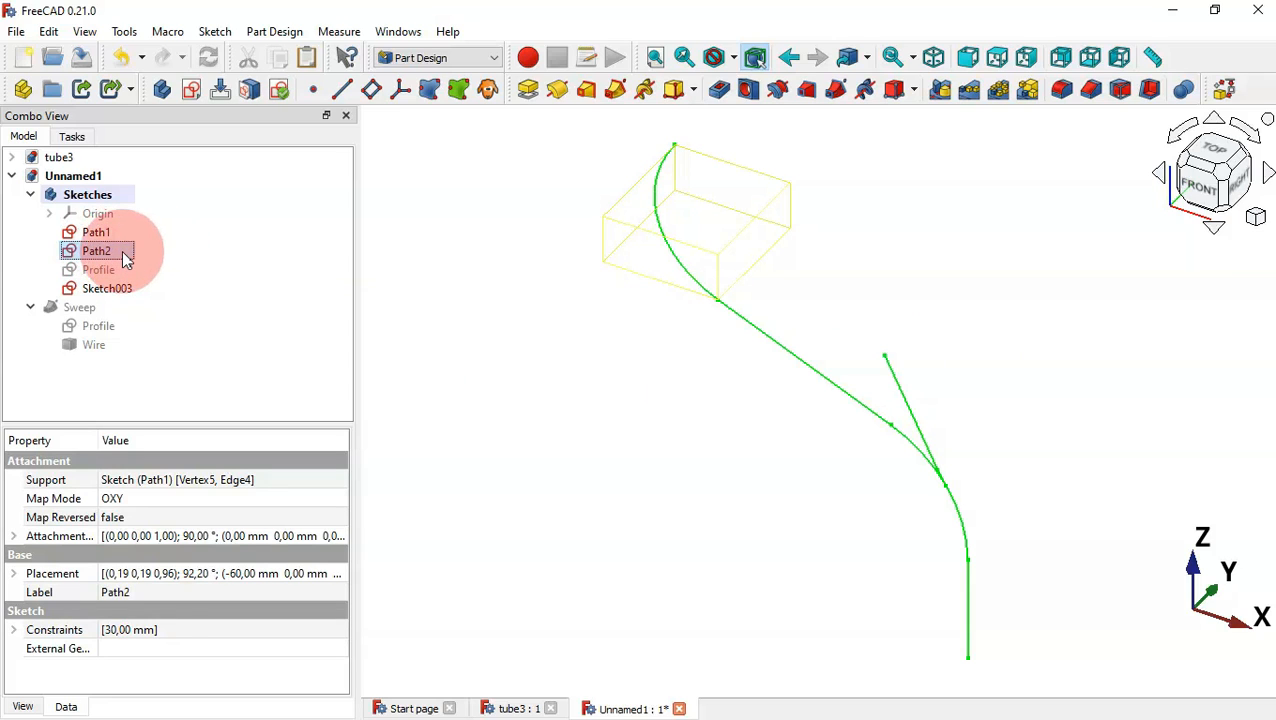
right_click(124, 254)
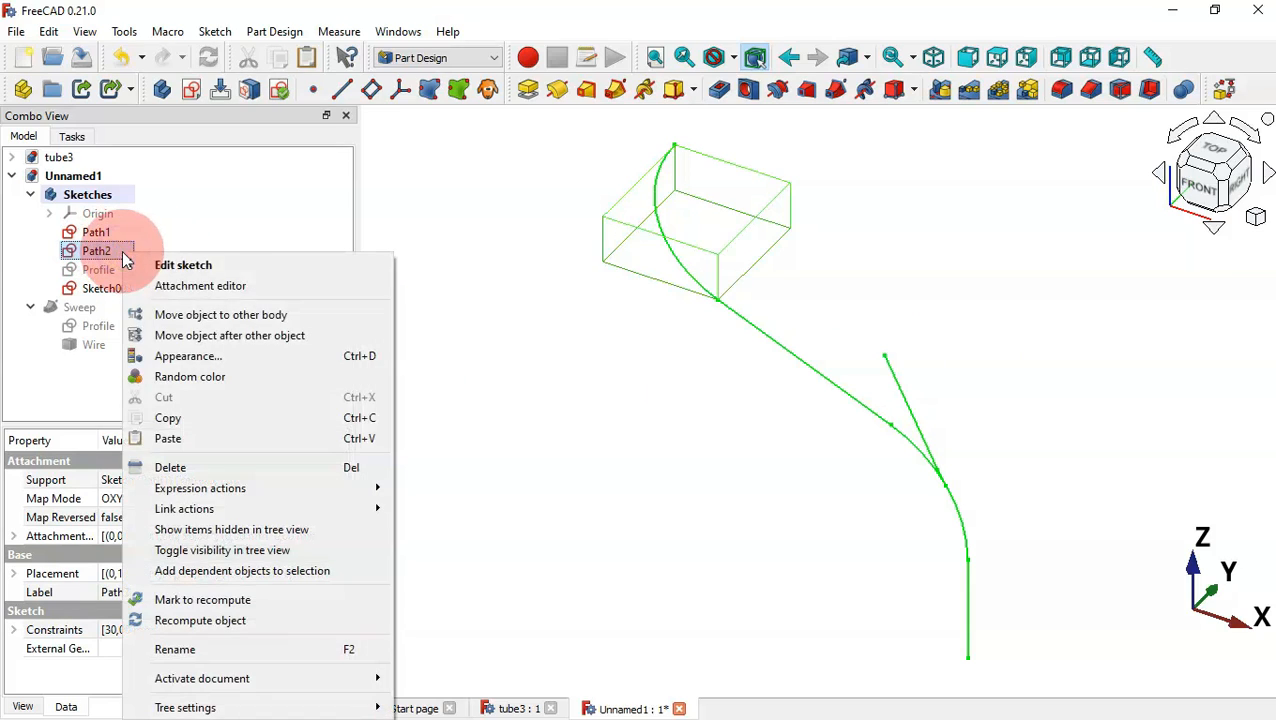
left_click(268, 416)
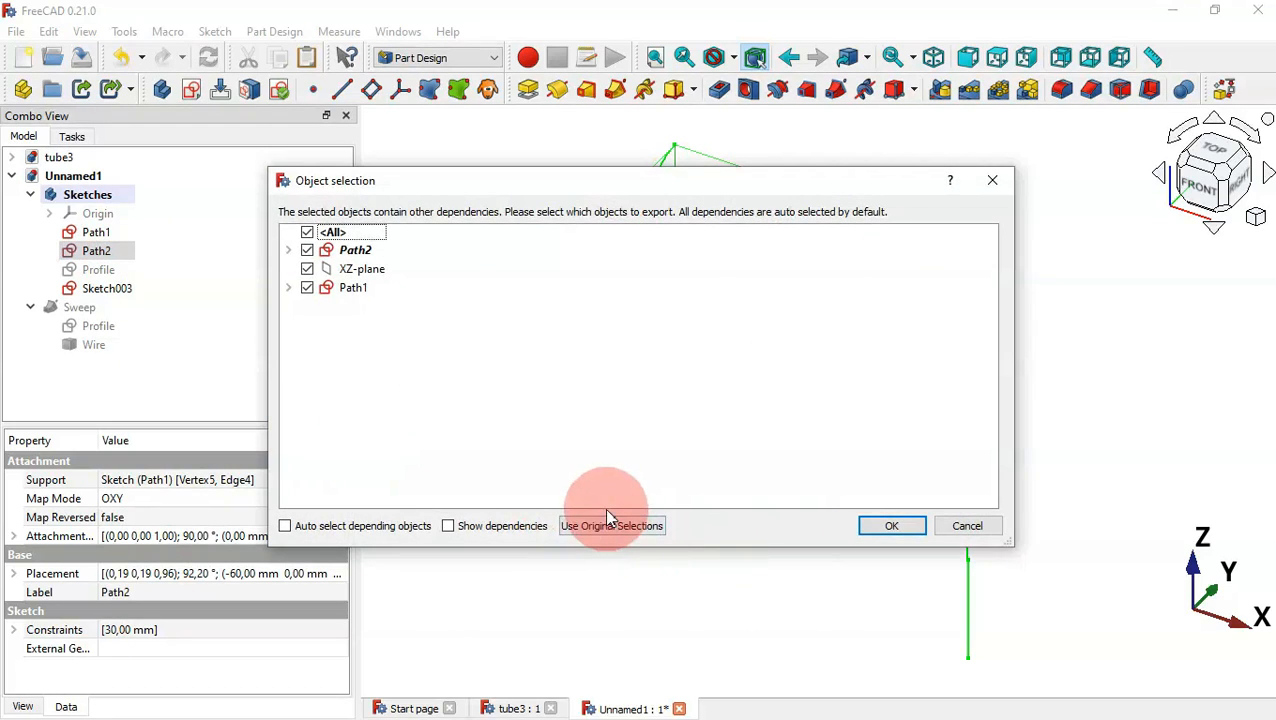
left_click(636, 527)
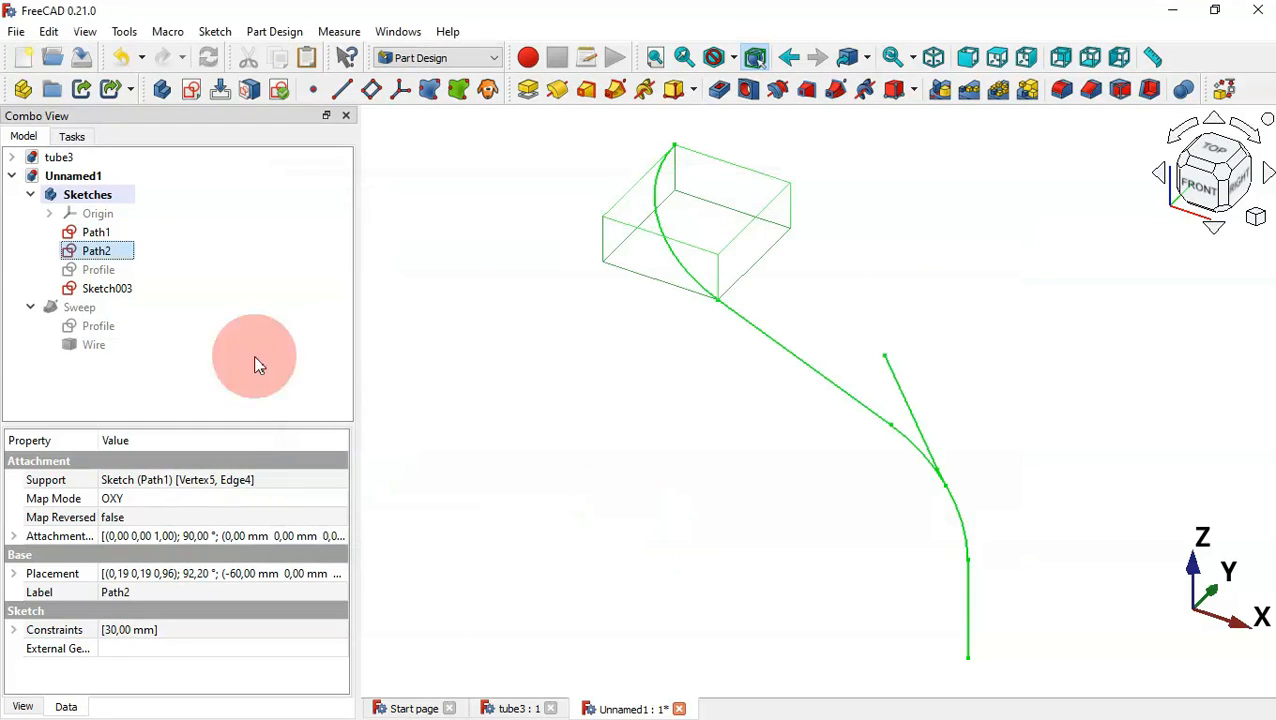
left_click(221, 373)
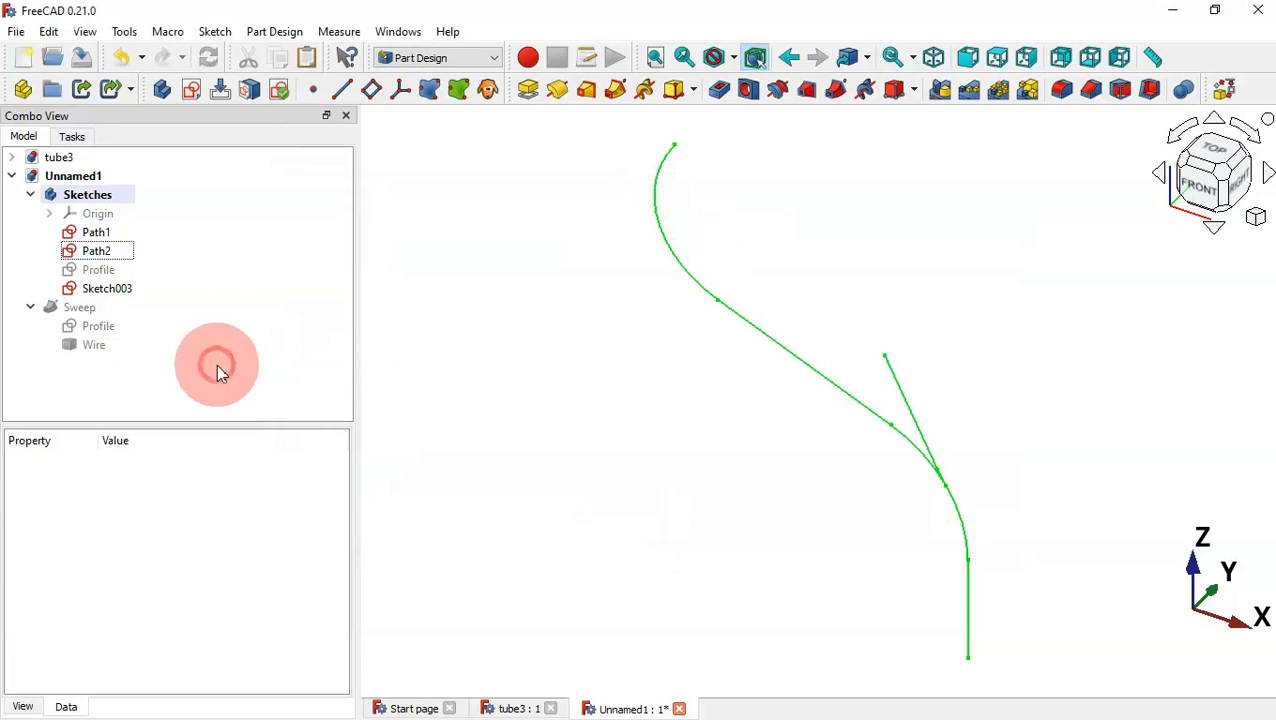
left_click(310, 62)
left_click(60, 365)
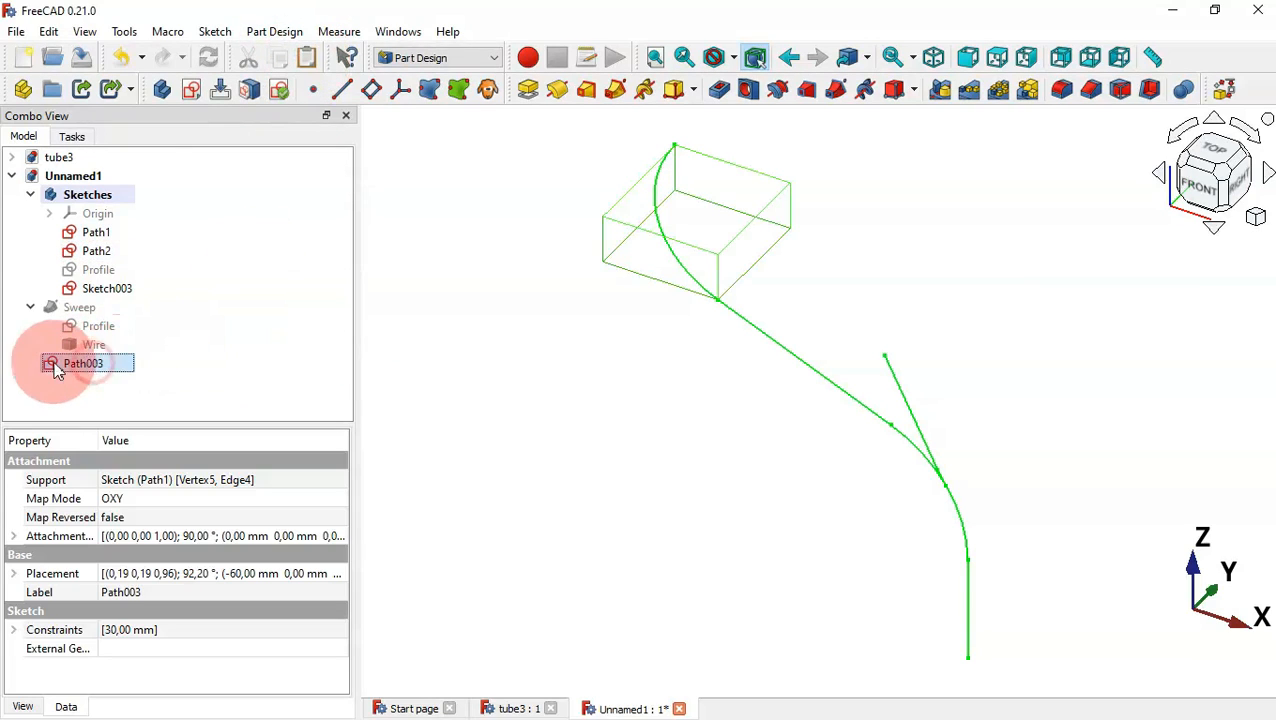
mouse_move(75, 370)
left_mouse_down()
mouse_move(60, 362)
mouse_move(253, 274)
mouse_move(112, 196)
left_mouse_up()
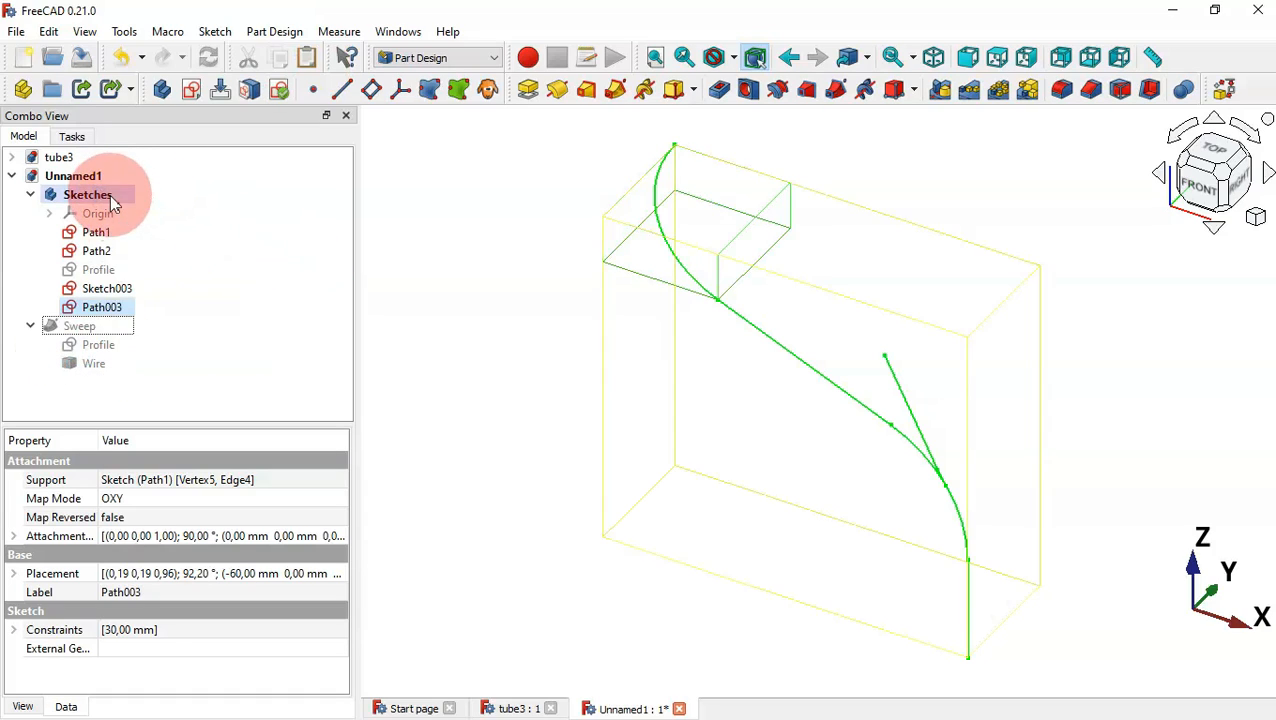
Rename Sketch003 as Path3 and the copied sketch Path003 as Path4
left_click(108, 288)
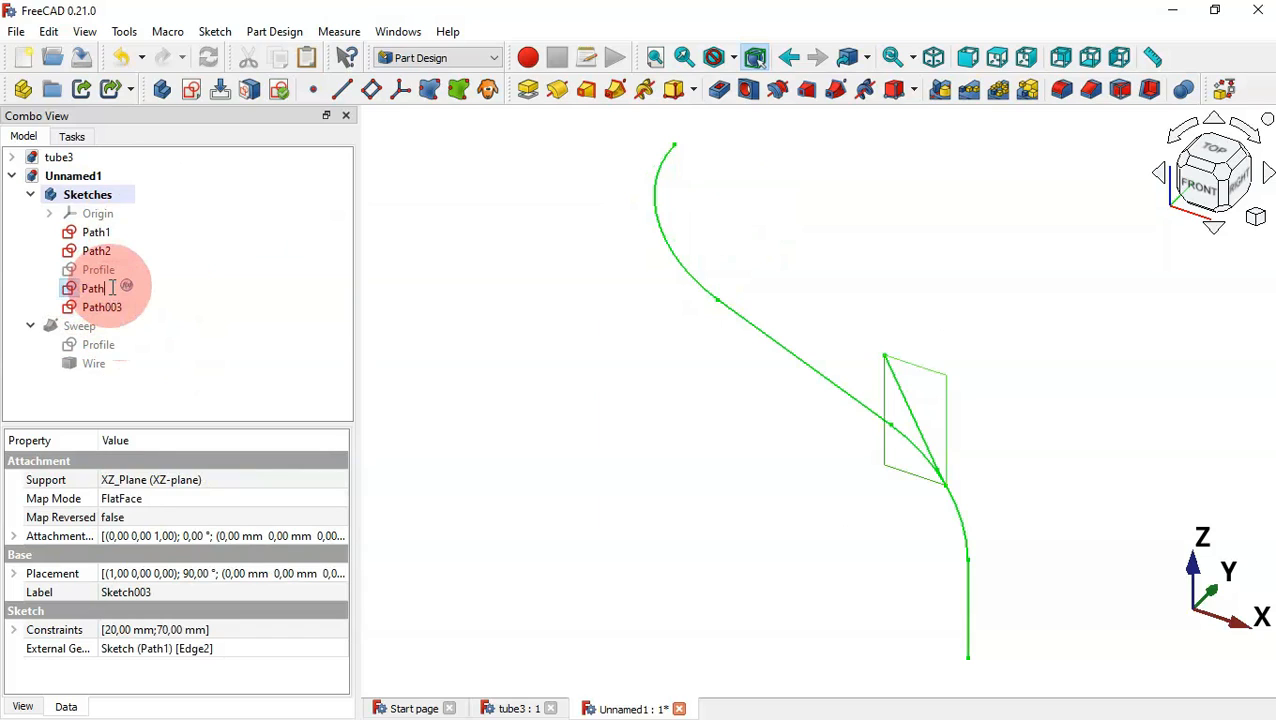
left_click(120, 308)
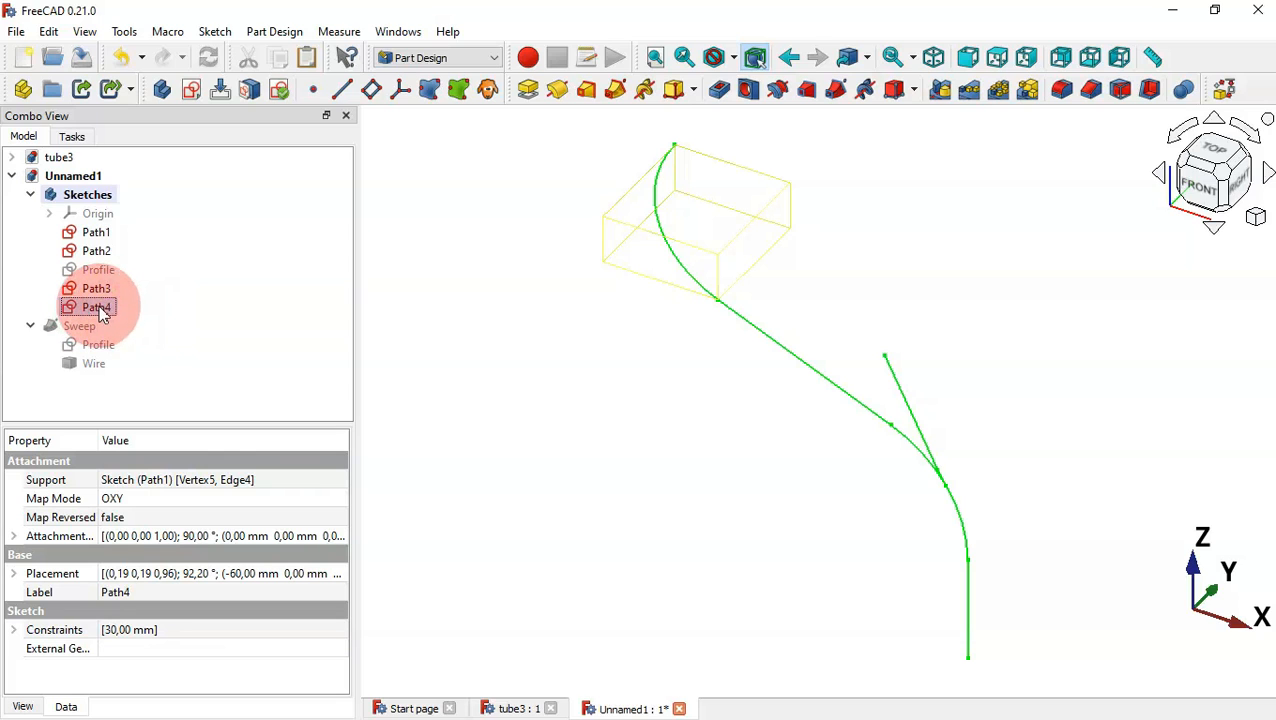
Reattach Path4 to the upper endpoint and slanted line of Path3, using the Align O-X-Y attachment mode
right_click(102, 314)
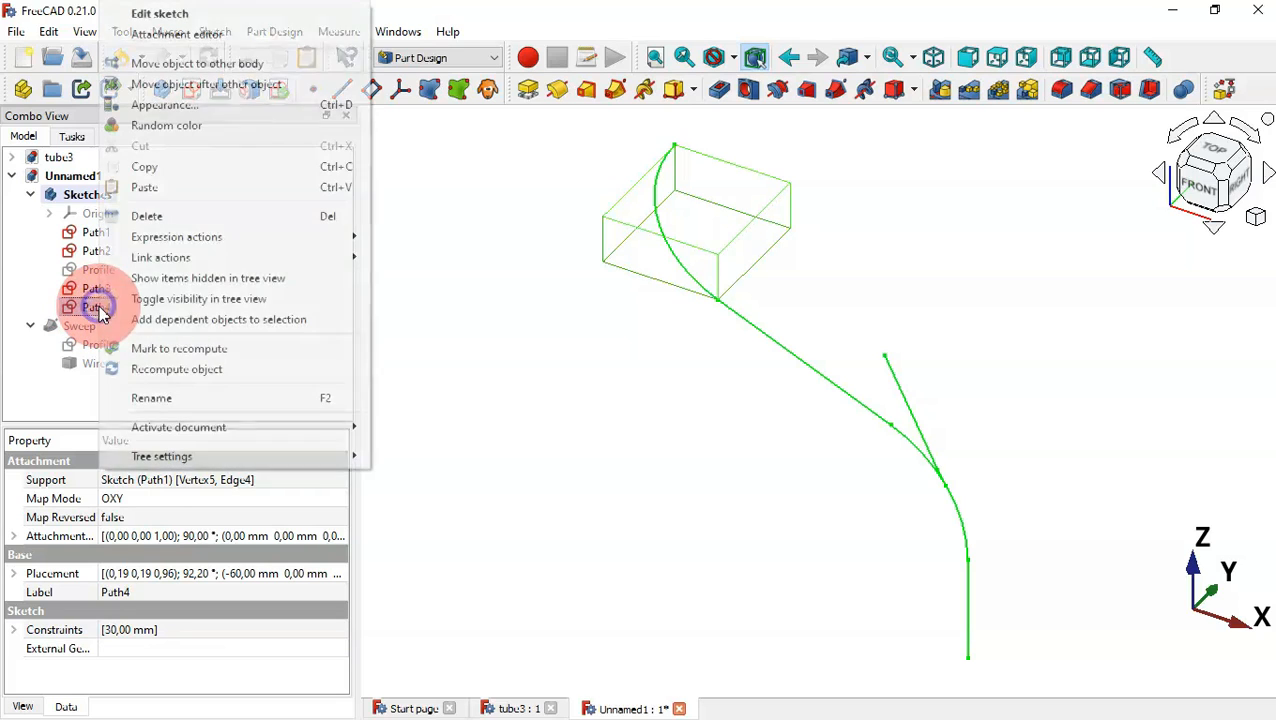
left_click(259, 44)
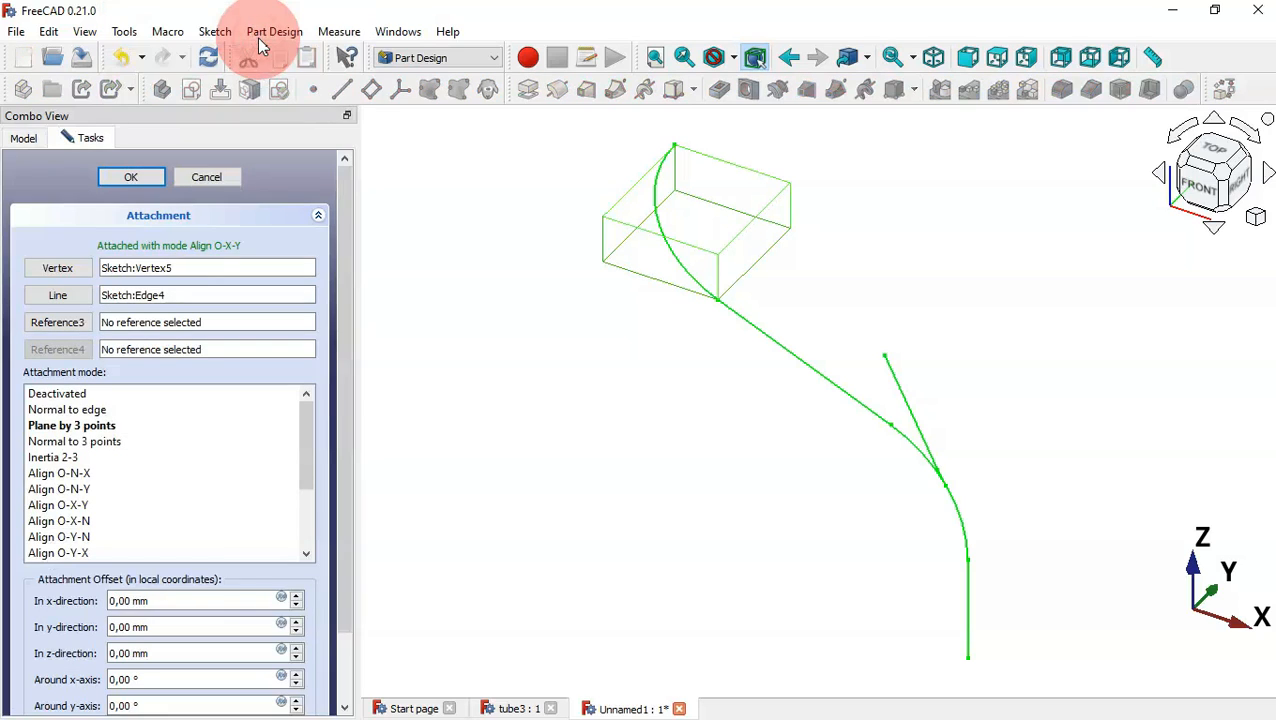
left_click(68, 272)
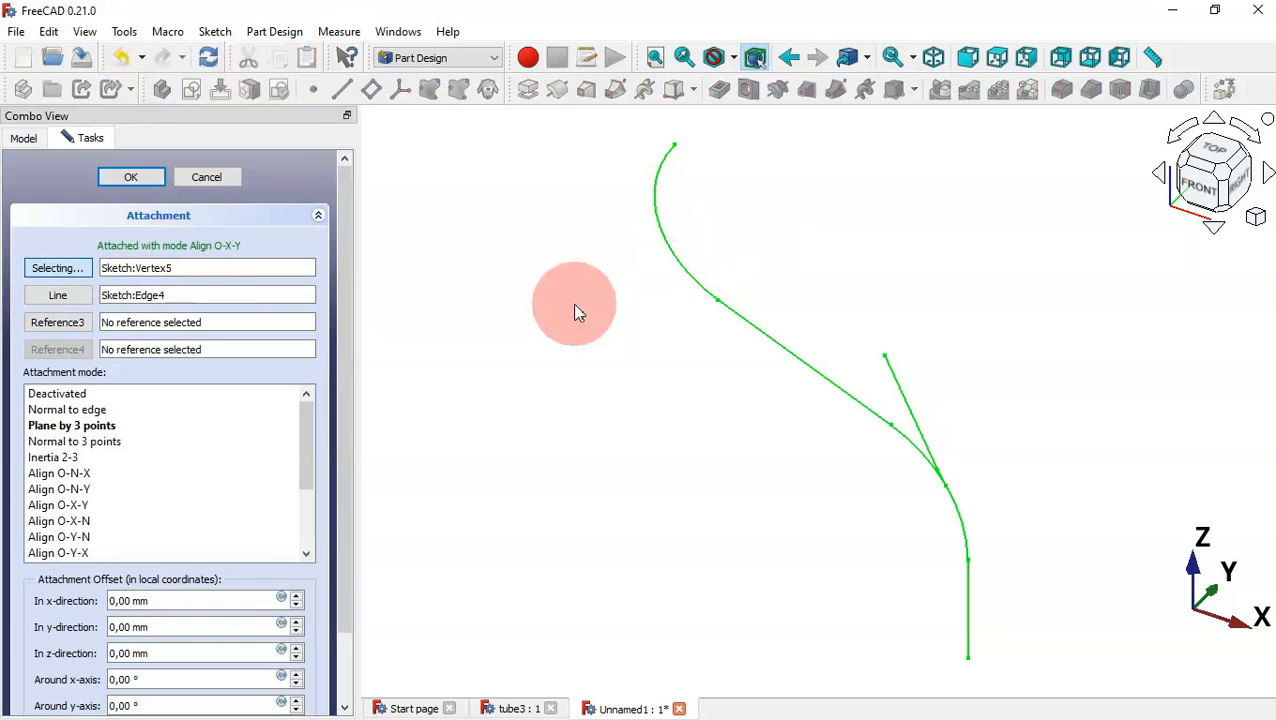
left_click(883, 362)
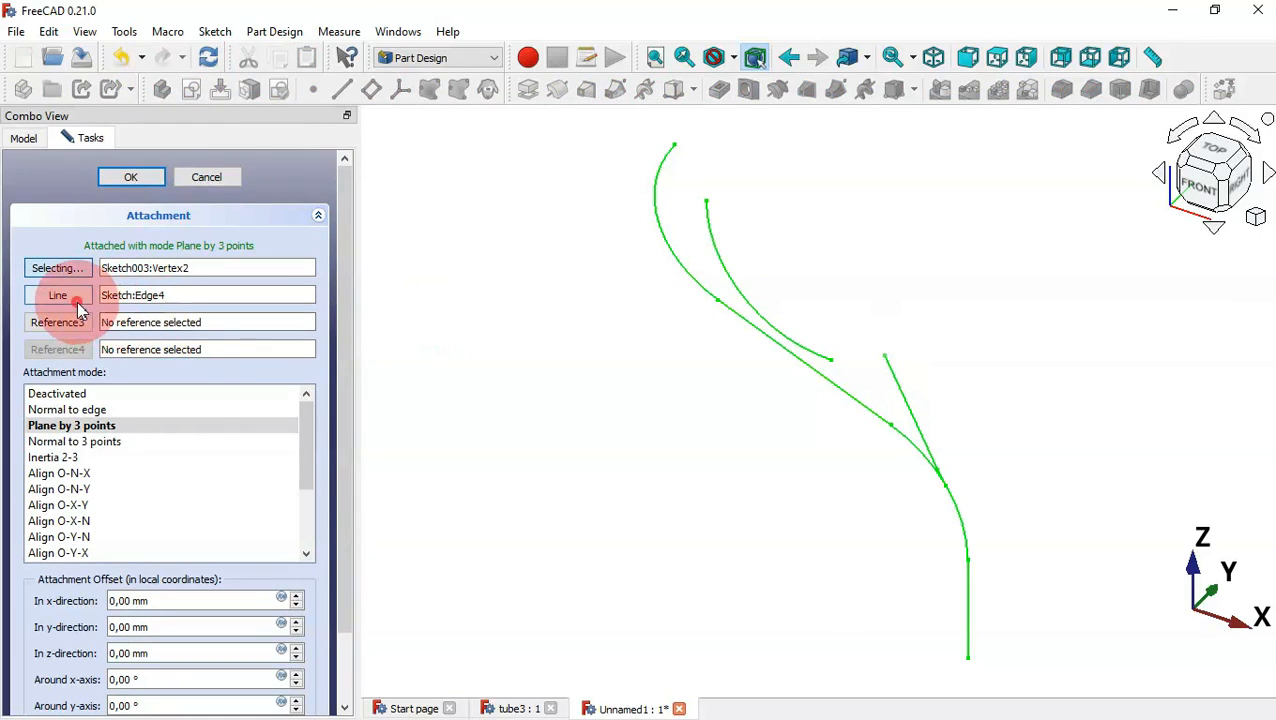
left_click(77, 302)
left_click(901, 382)
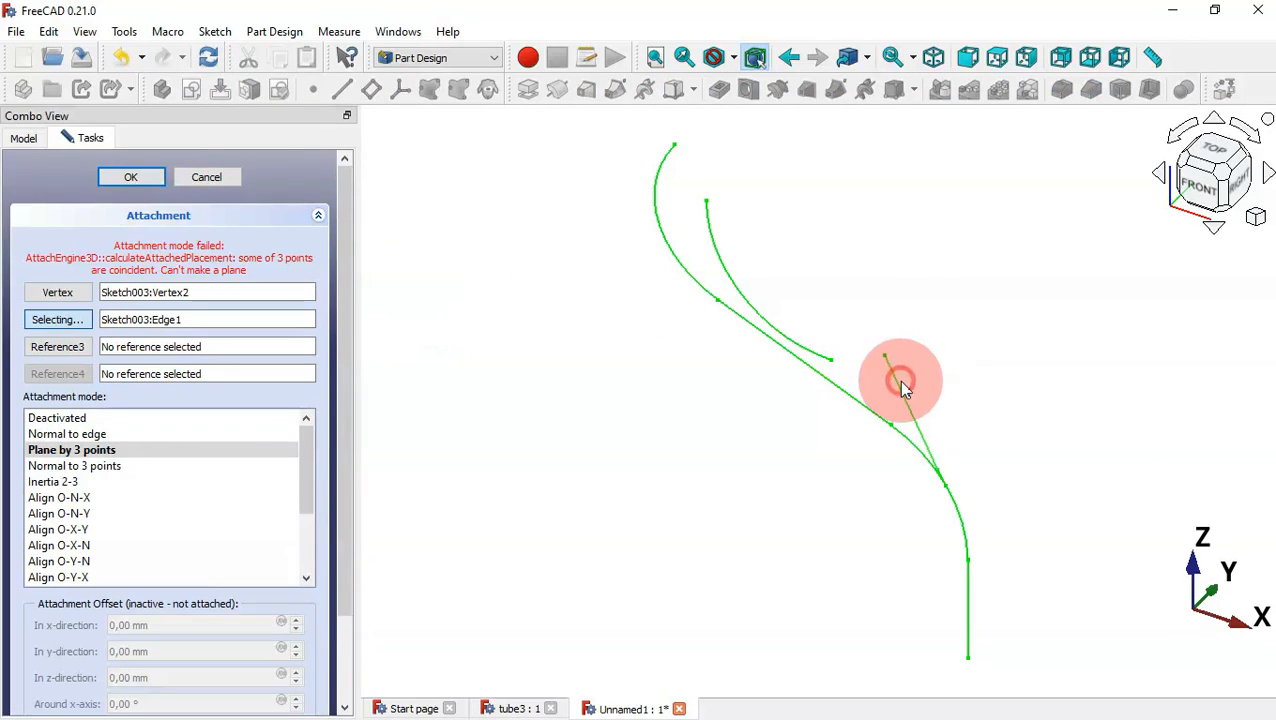
left_click(92, 530)
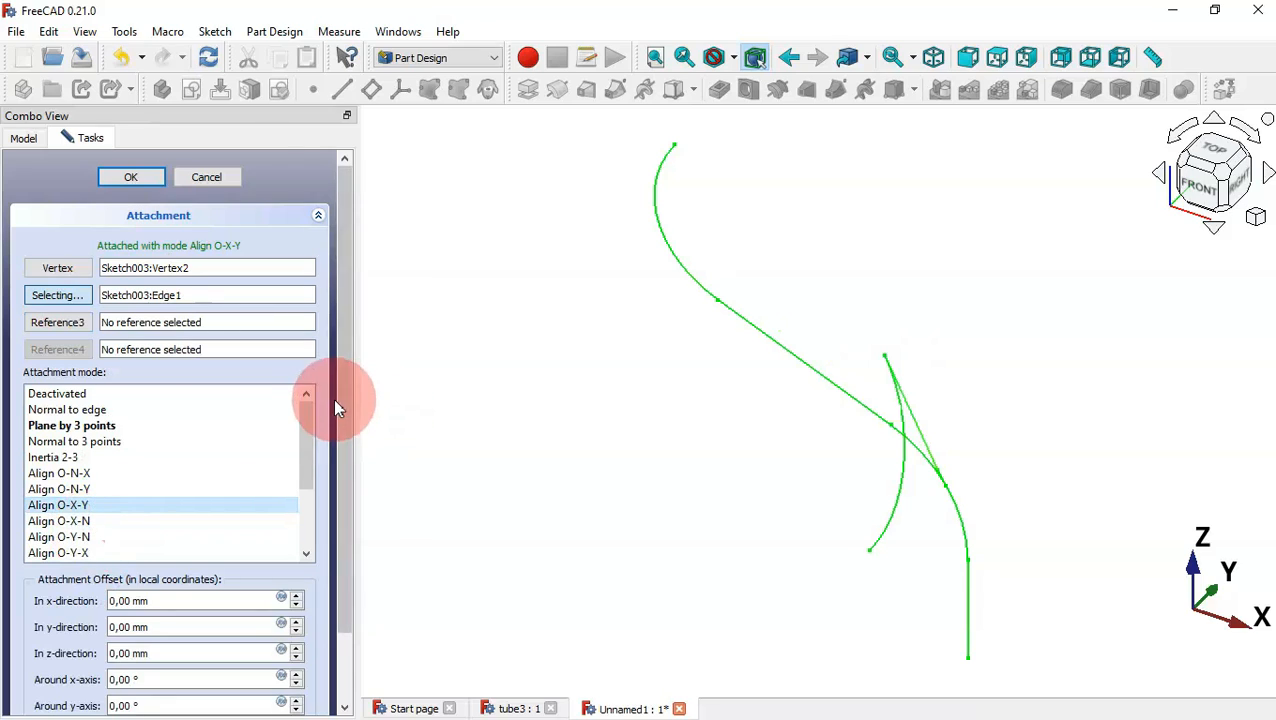
Set Path4's attachment offset rotation around the z-axis to -90° and apply the attachment
left_click_drag(343, 408, 350, 661)
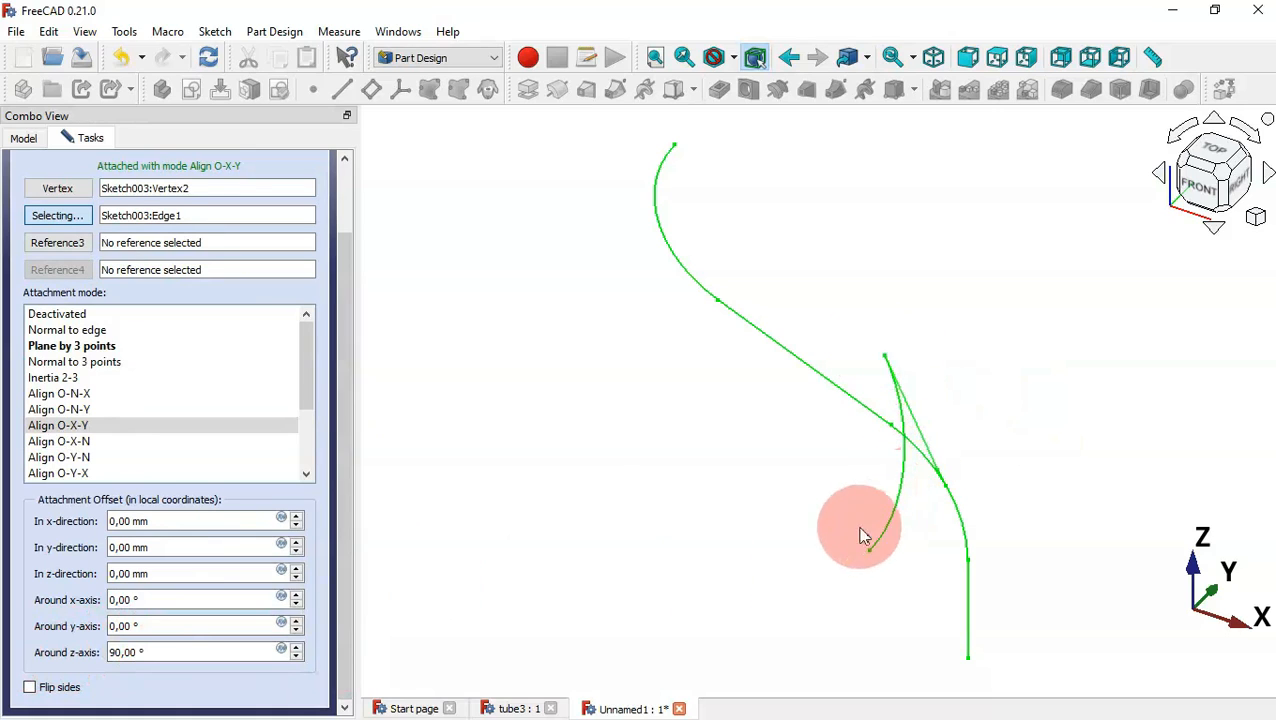
left_click_drag(212, 656, 16, 662)
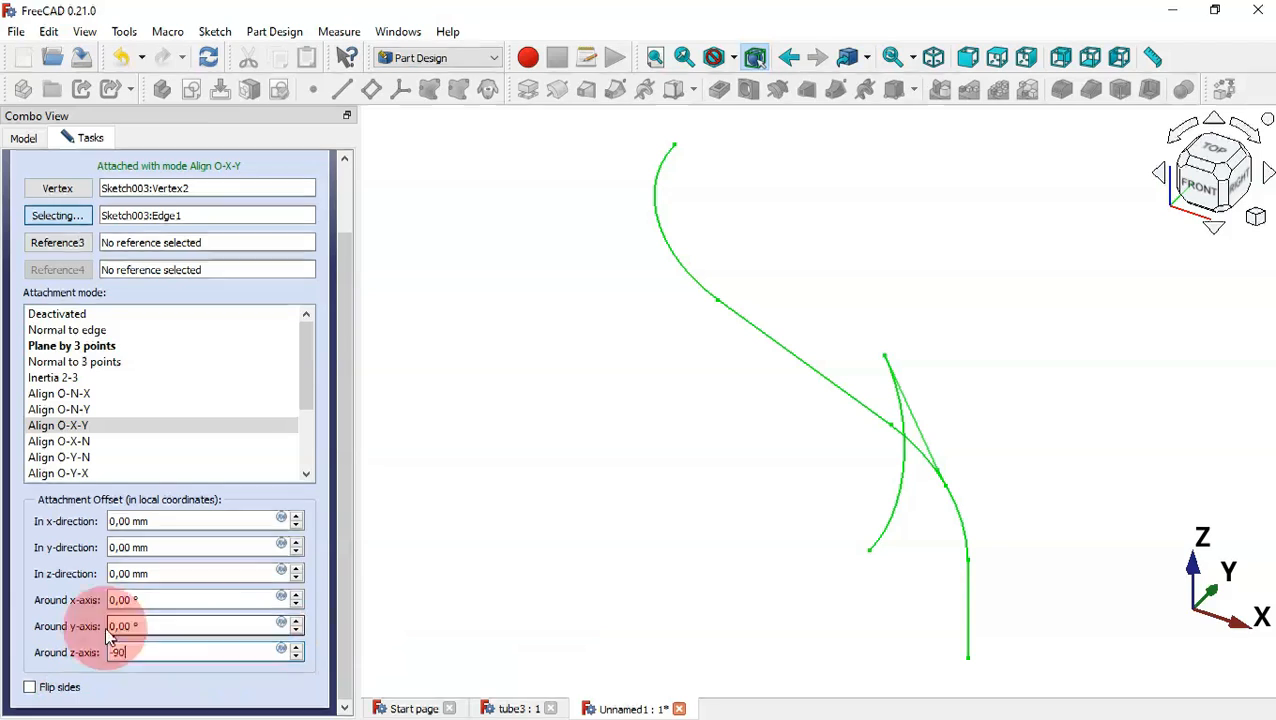
left_click(489, 584)
scroll(343, 512, "up", 2)
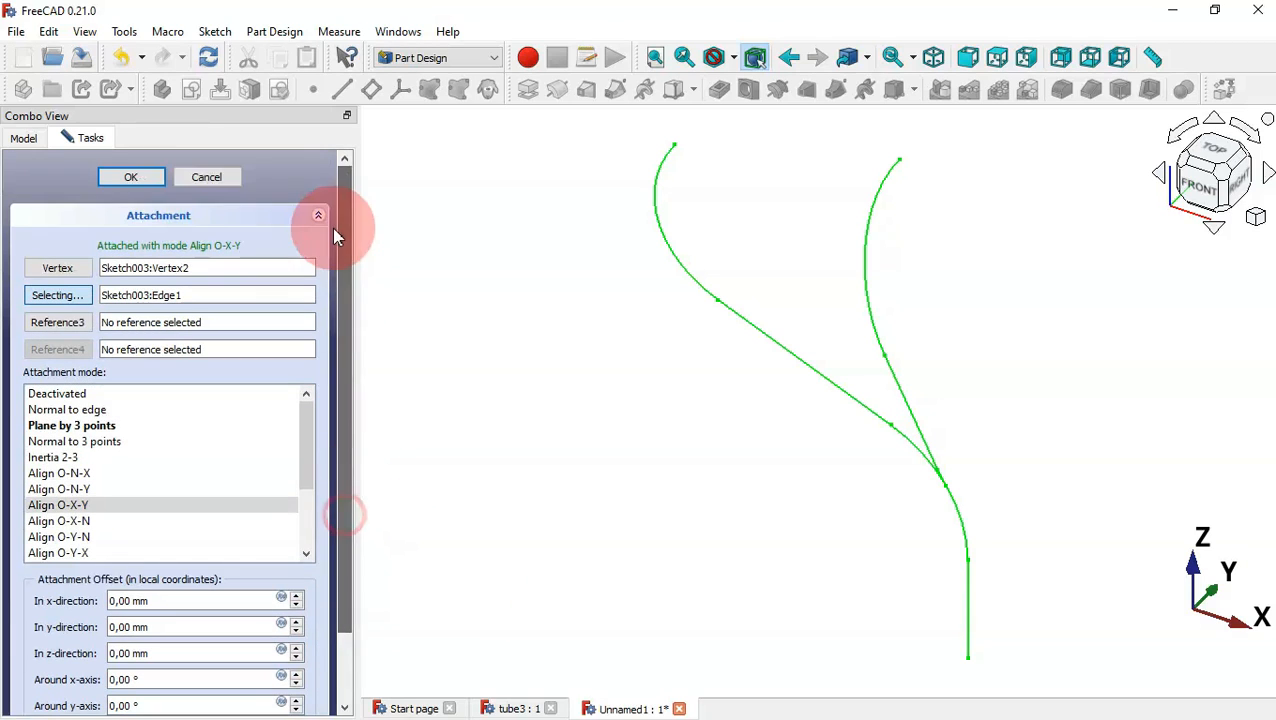
left_click(131, 177)
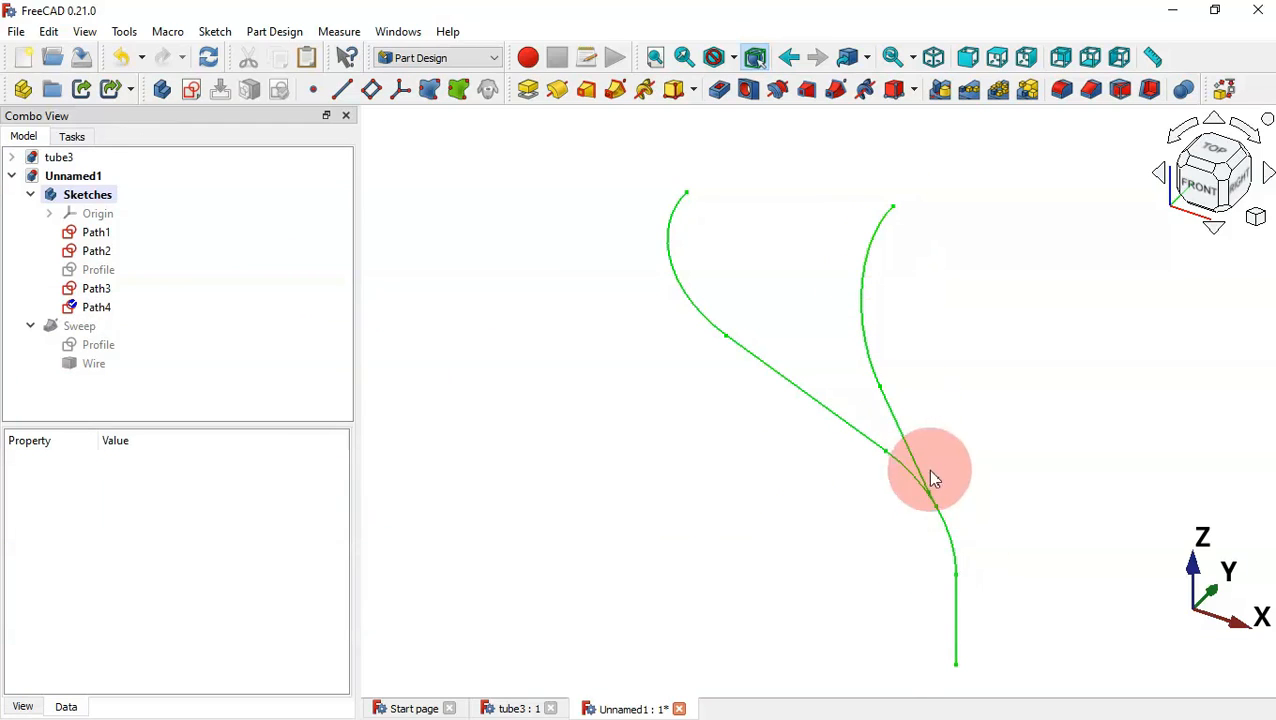
Examine the branches of the finished manifold in the tube3 document, and return to the Unnamed1 document
left_click(512, 708)
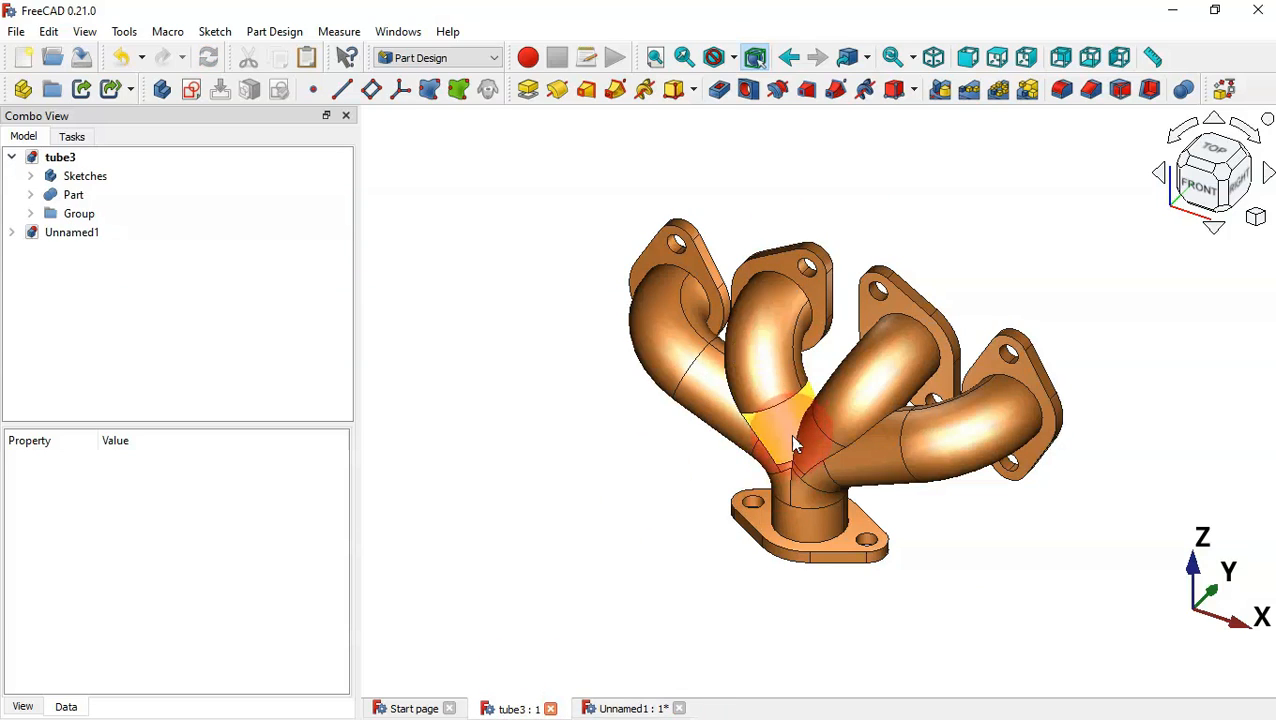
left_click(638, 708)
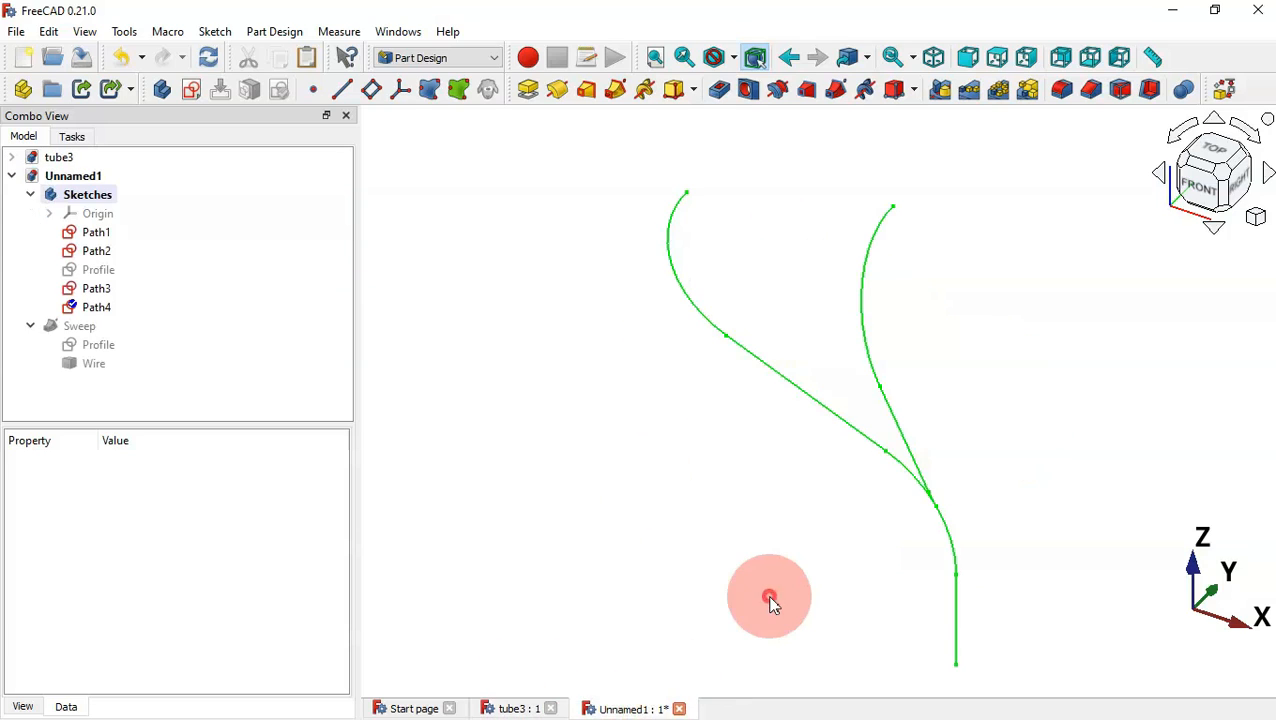
In the Part workbench, hide the Path2 sketch and show the Profile sketch
left_click(430, 57)
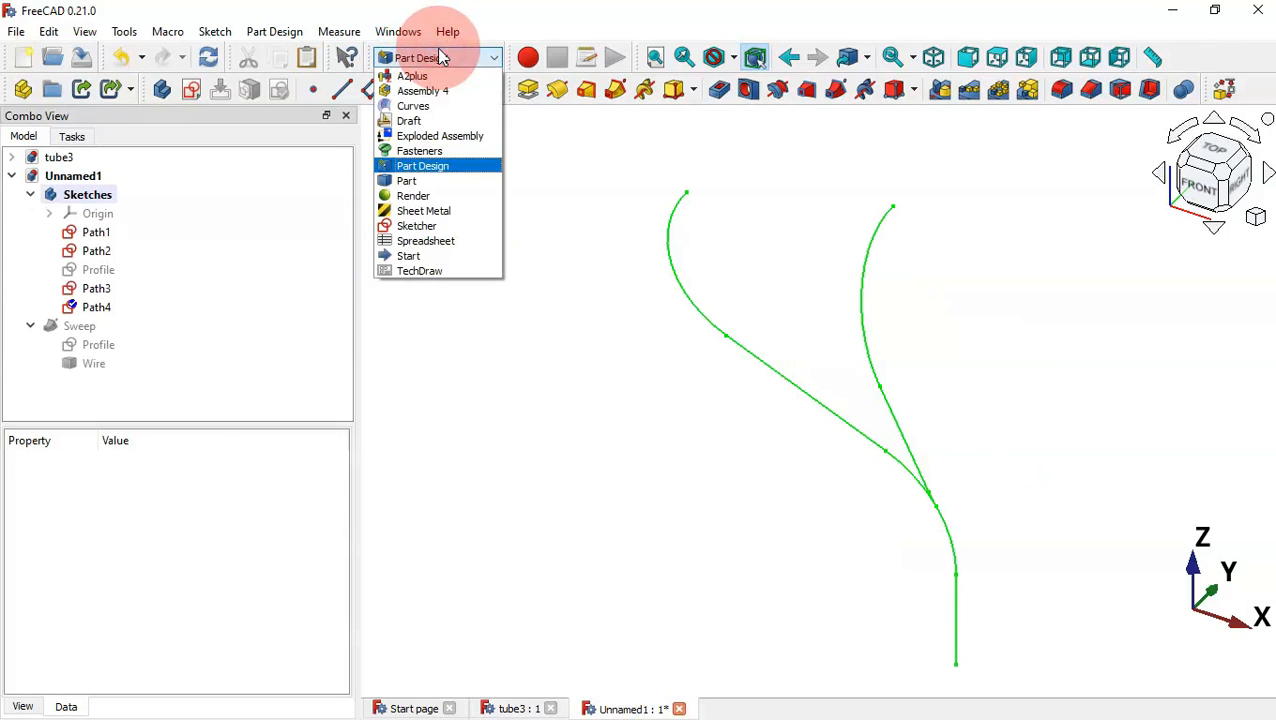
left_click(434, 182)
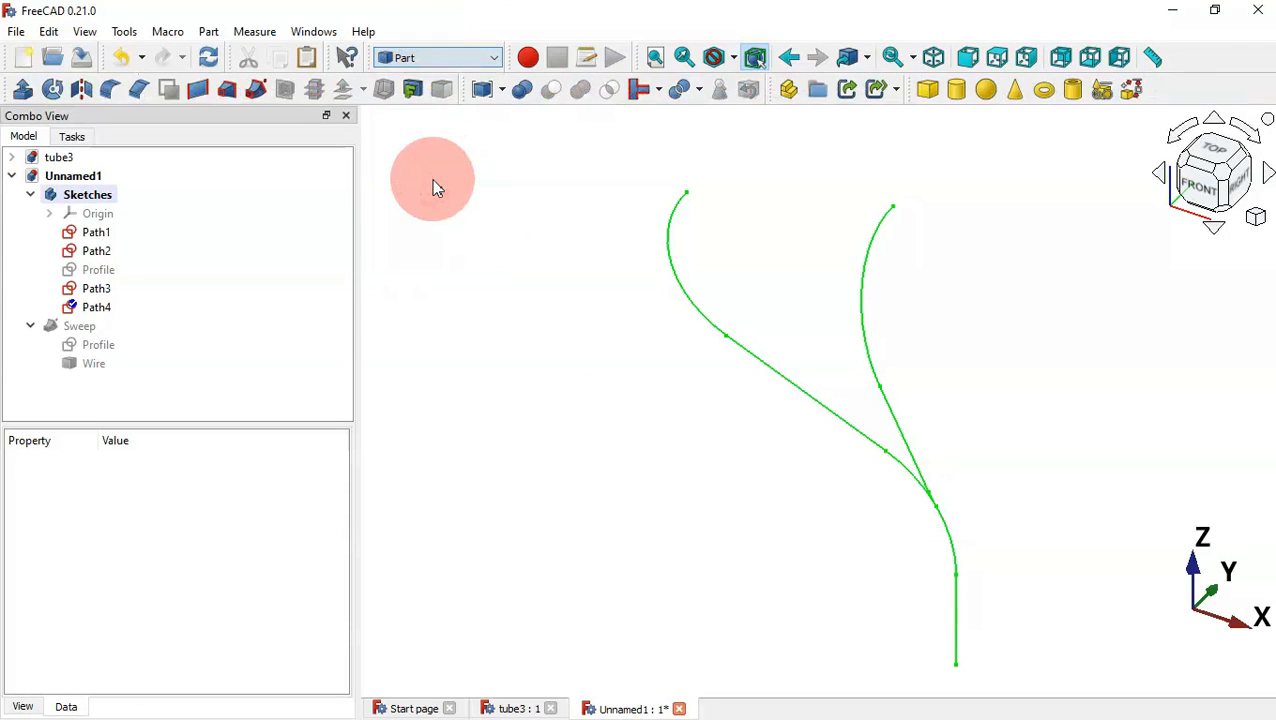
left_click(104, 254)
key("space")
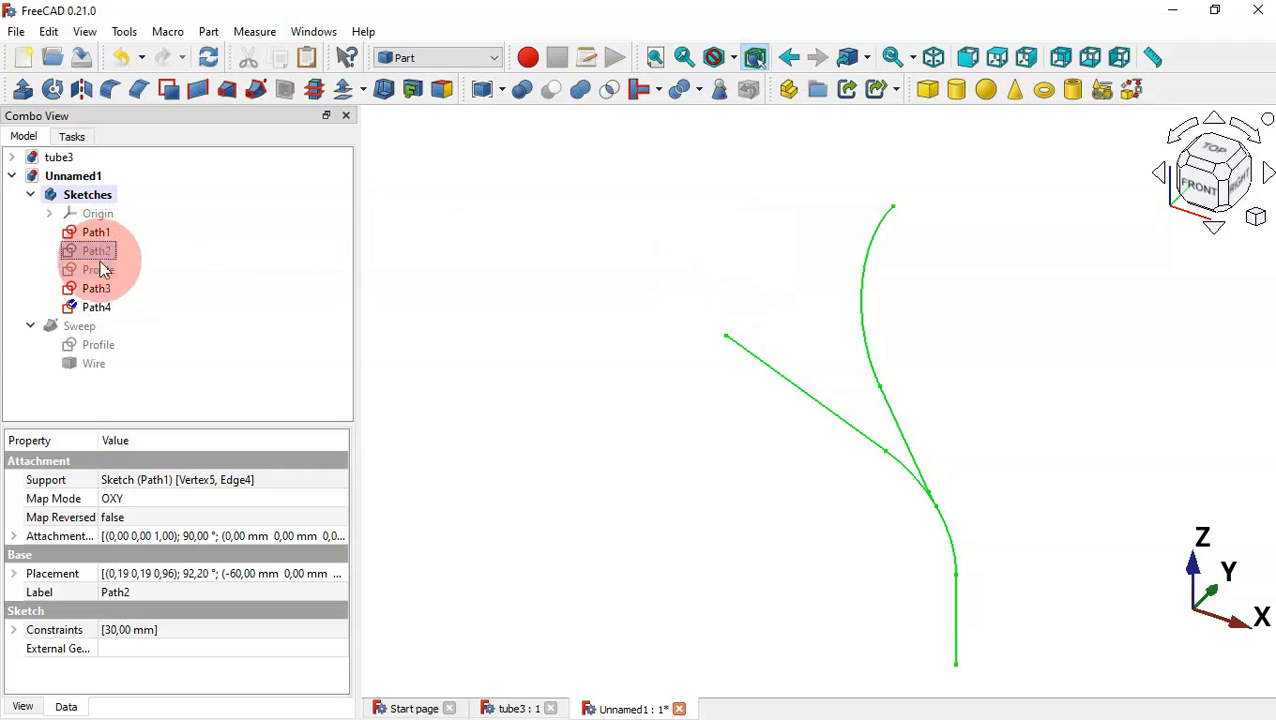
left_click(103, 278)
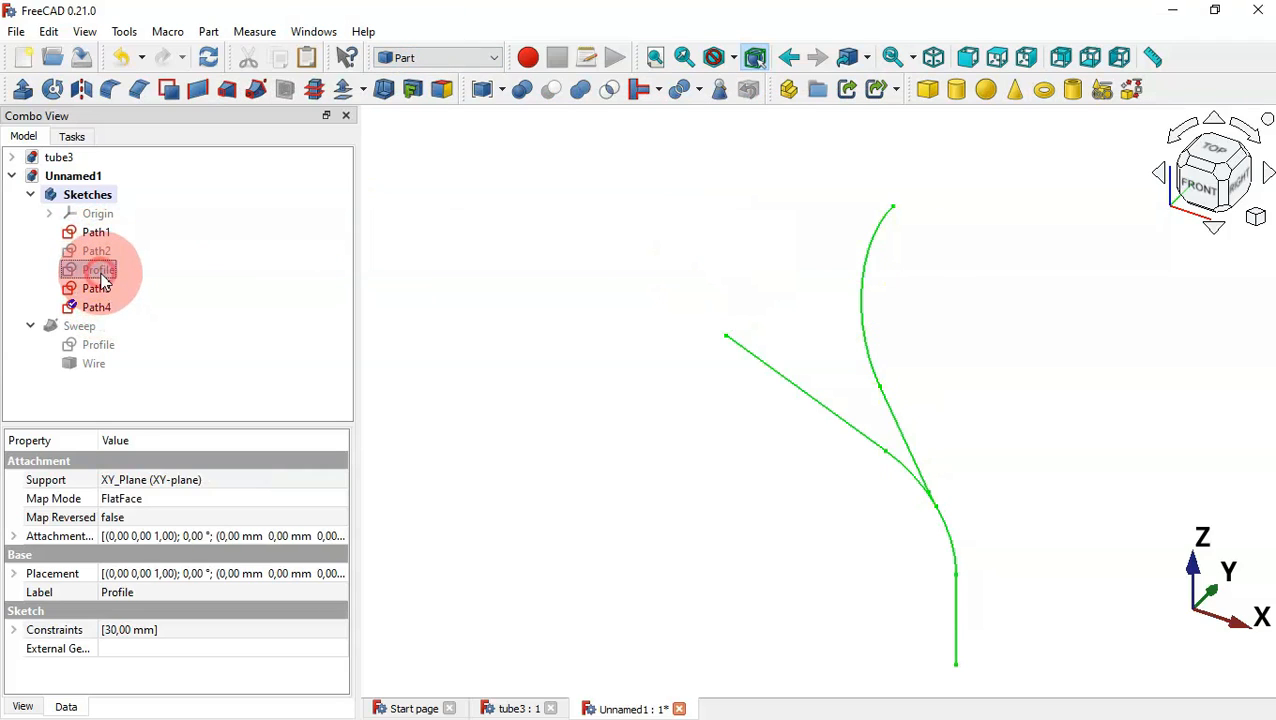
key("space")
left_click(600, 396)
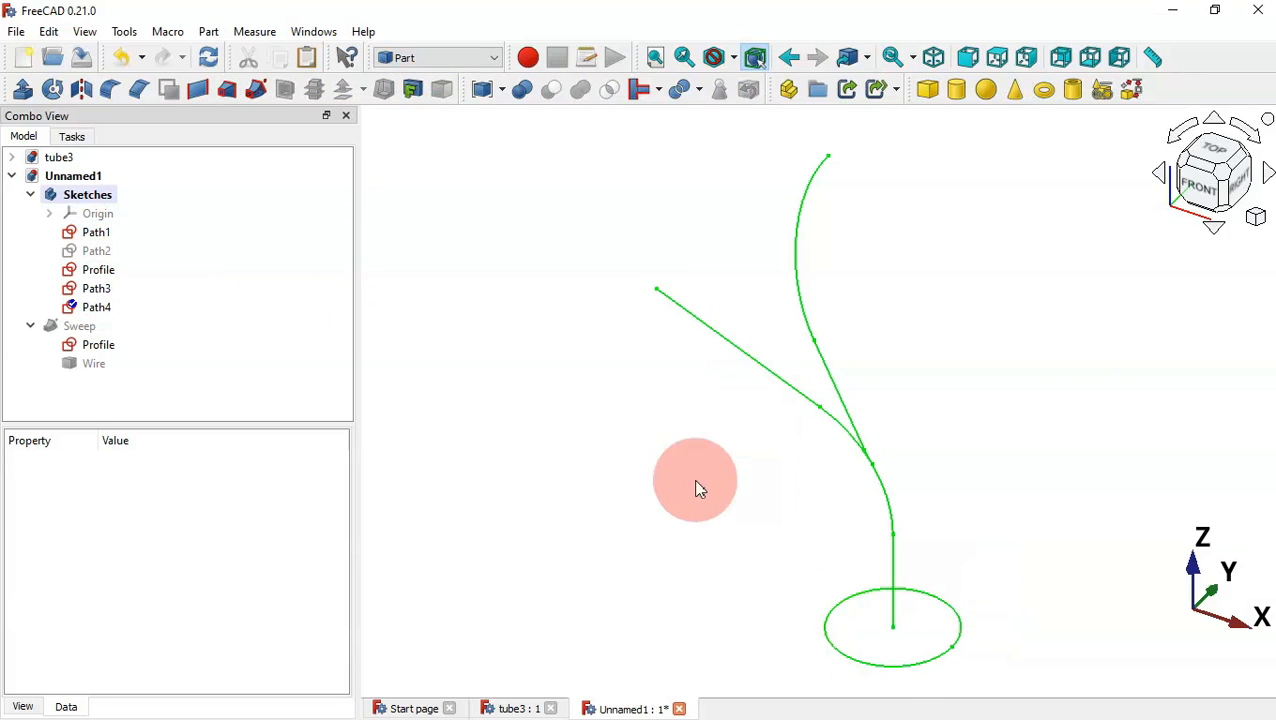
left_click(662, 471)
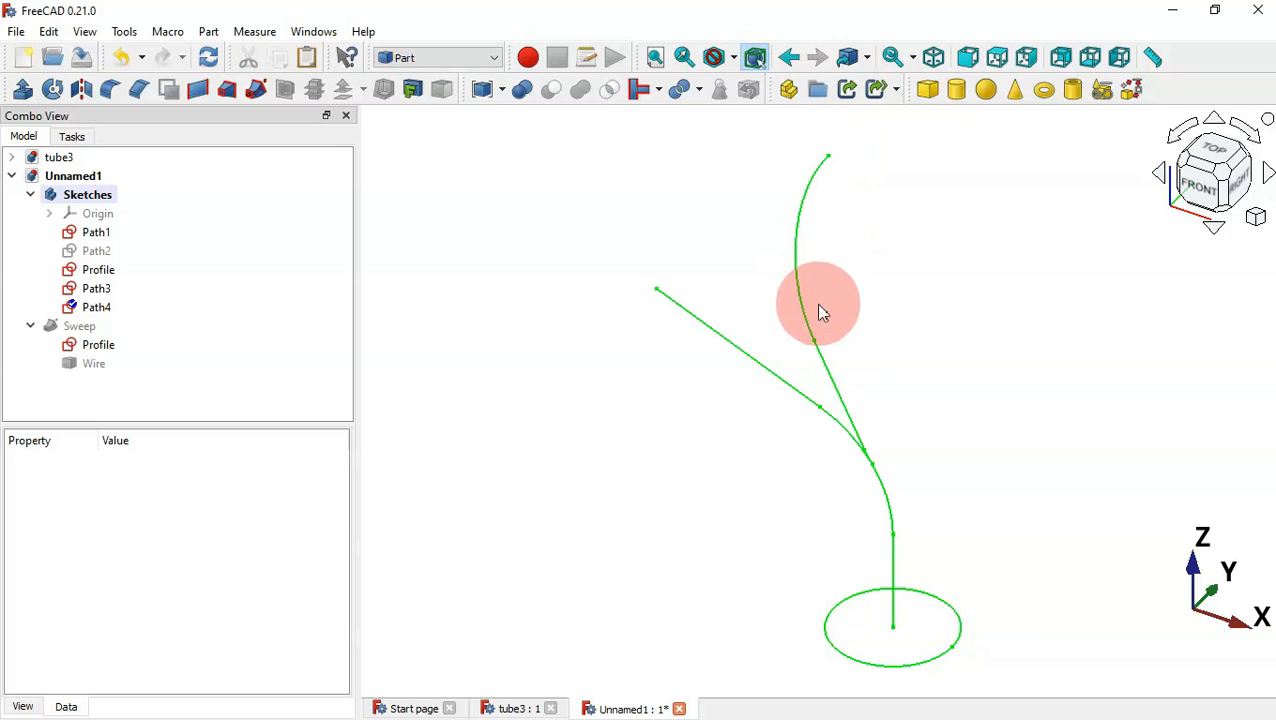
left_click(895, 556)
left_click(843, 405)
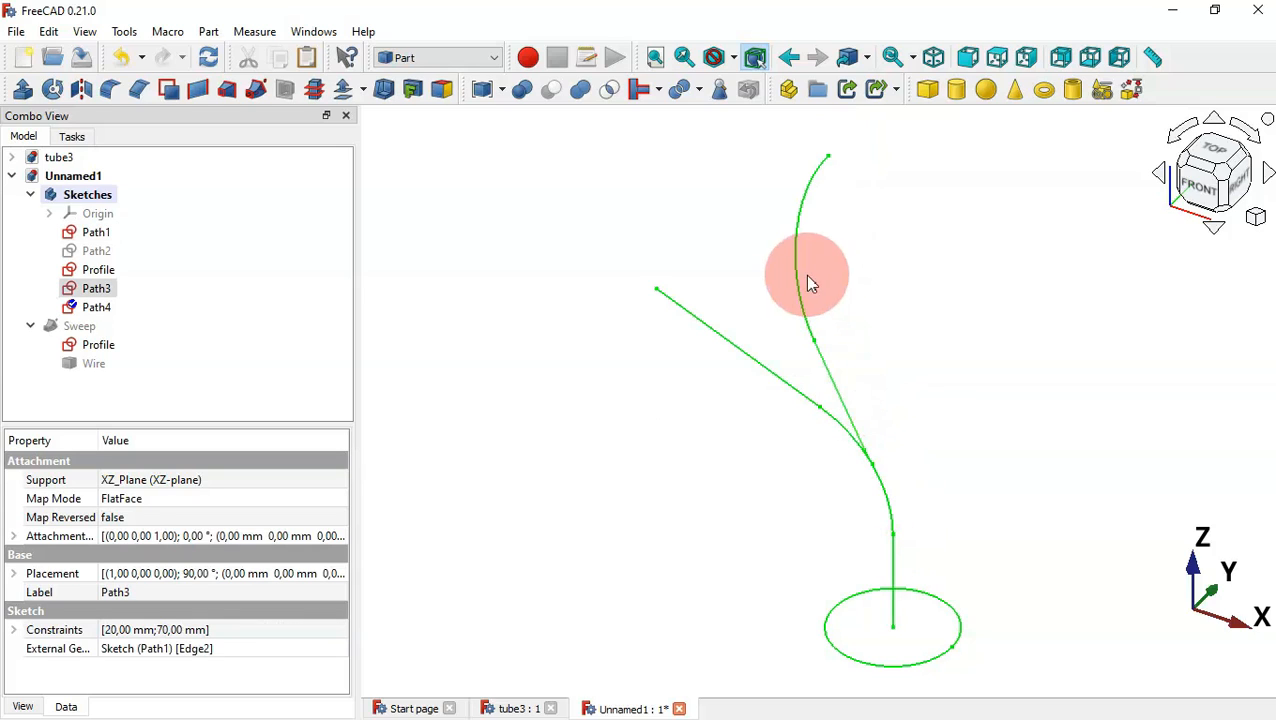
left_click(806, 283)
left_click(948, 356)
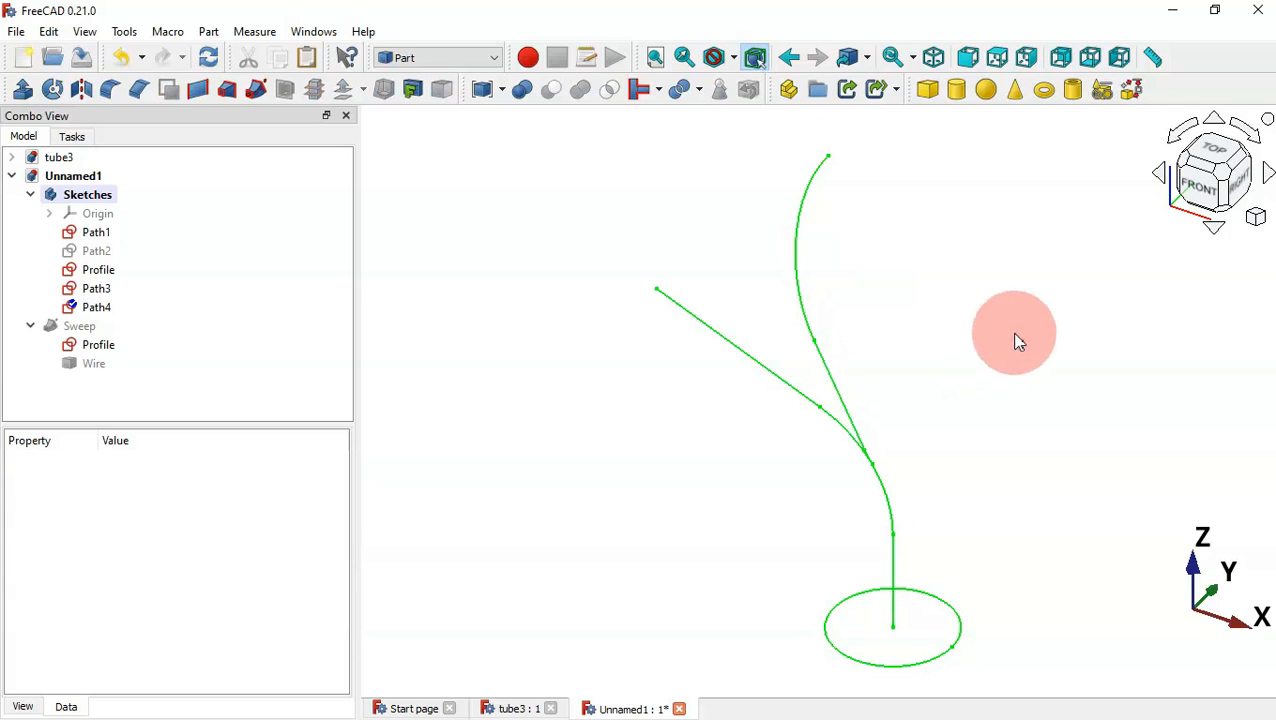
Create a wire from edges, joining Path1's vertical line and lower arc, Path3's edges and Path4's arc
left_click(1134, 93)
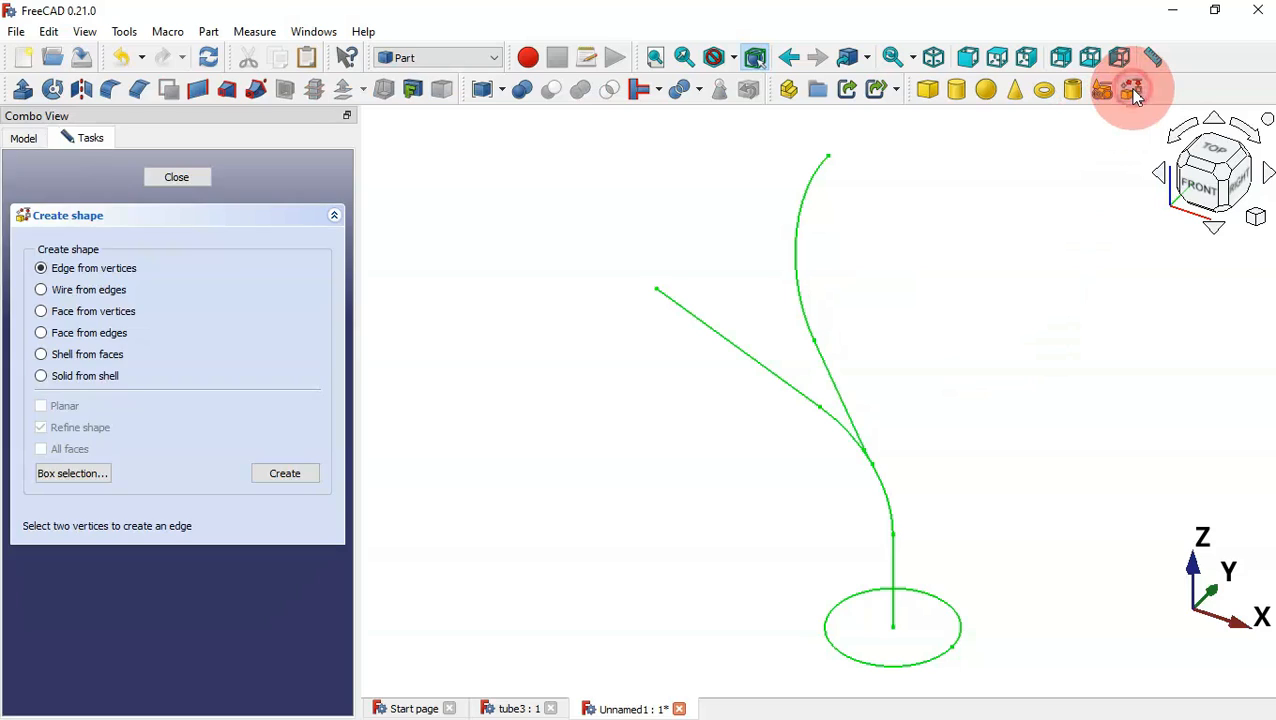
left_click(90, 291)
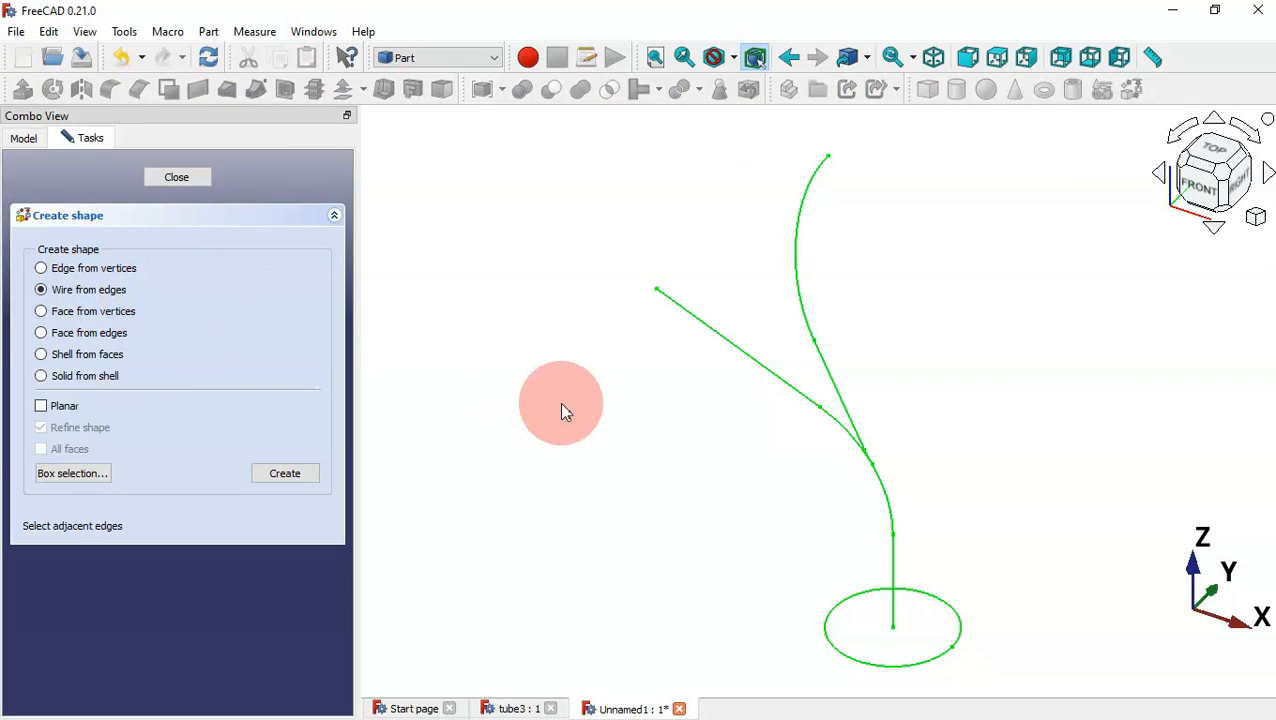
left_click(893, 564)
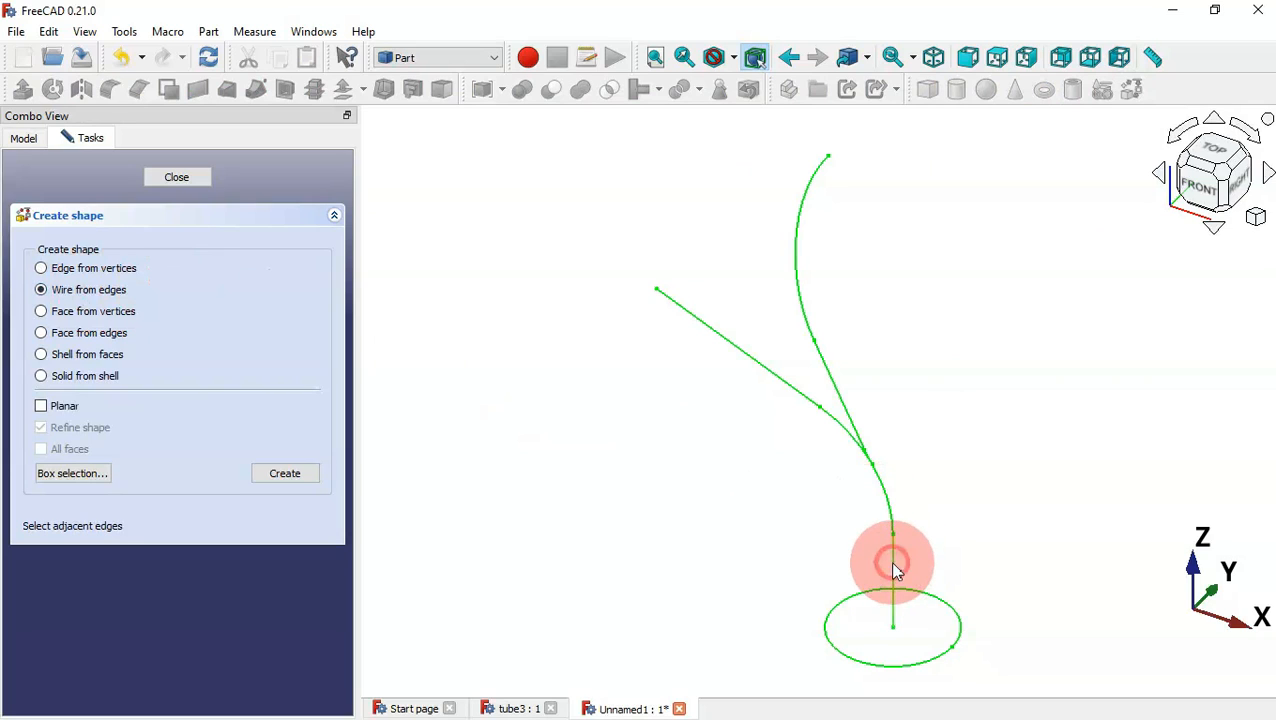
left_click(890, 502)
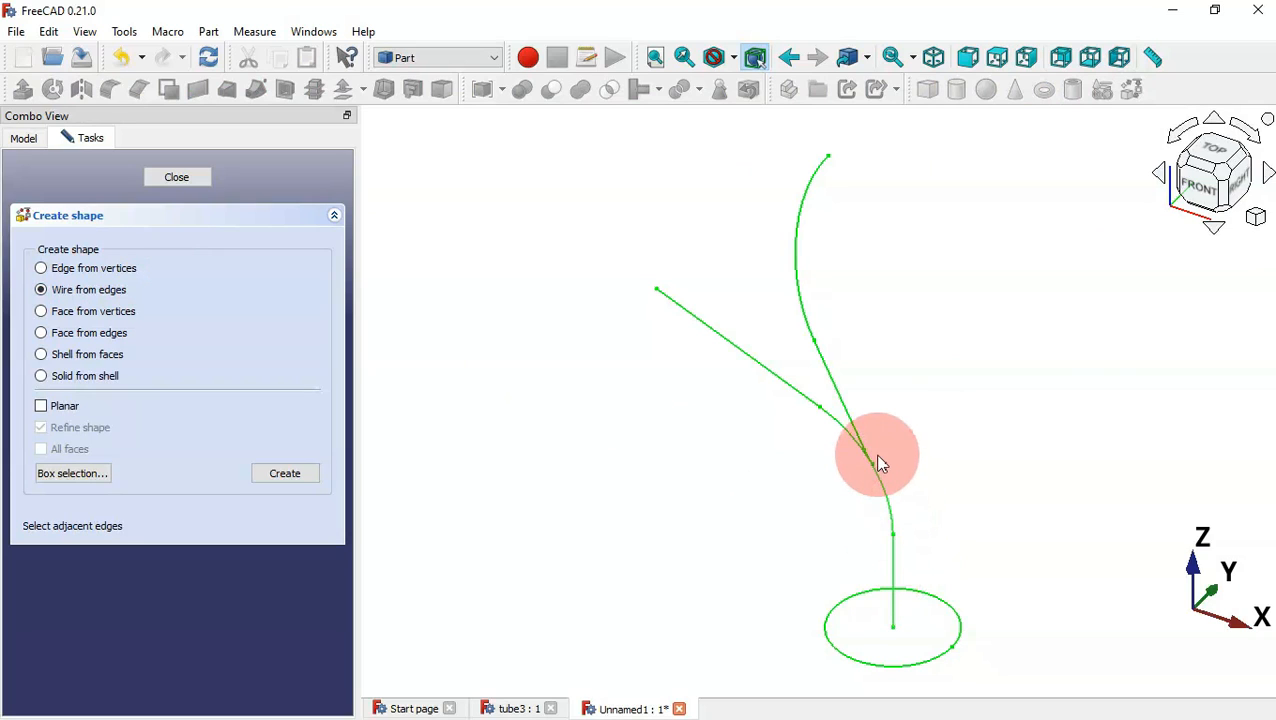
scroll(878, 463, "up", 5)
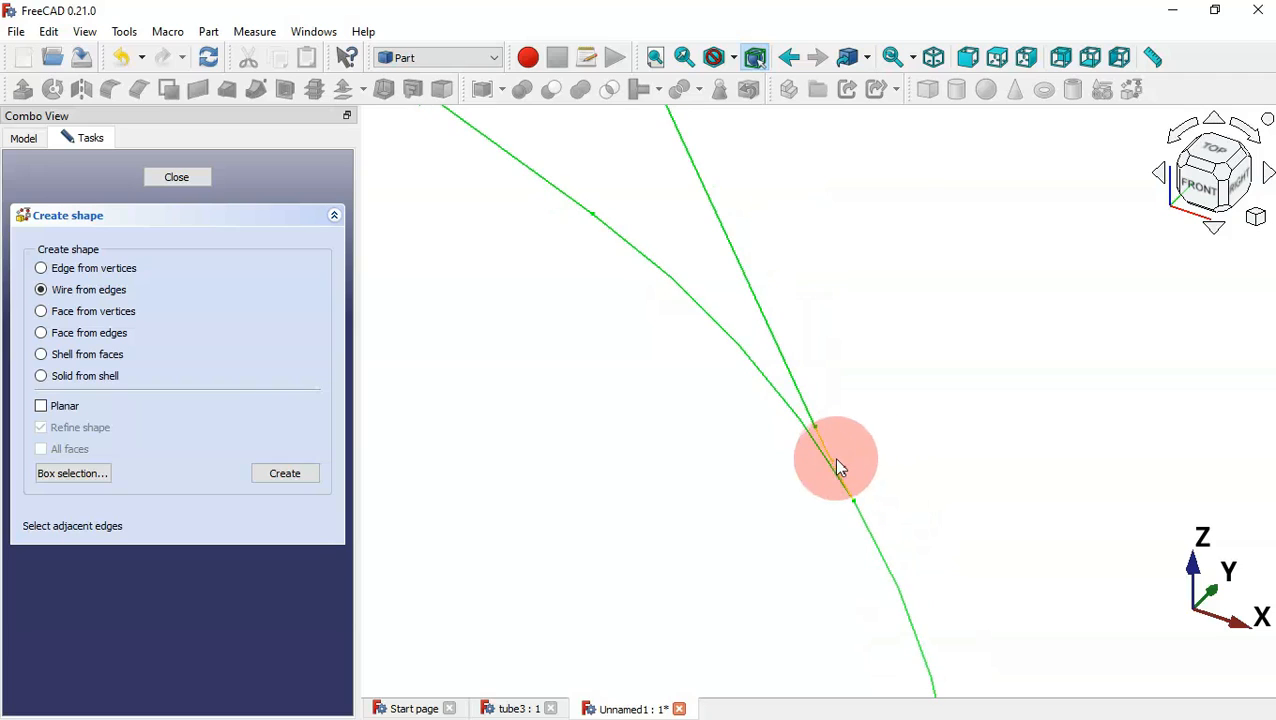
scroll(833, 465, "down", 4)
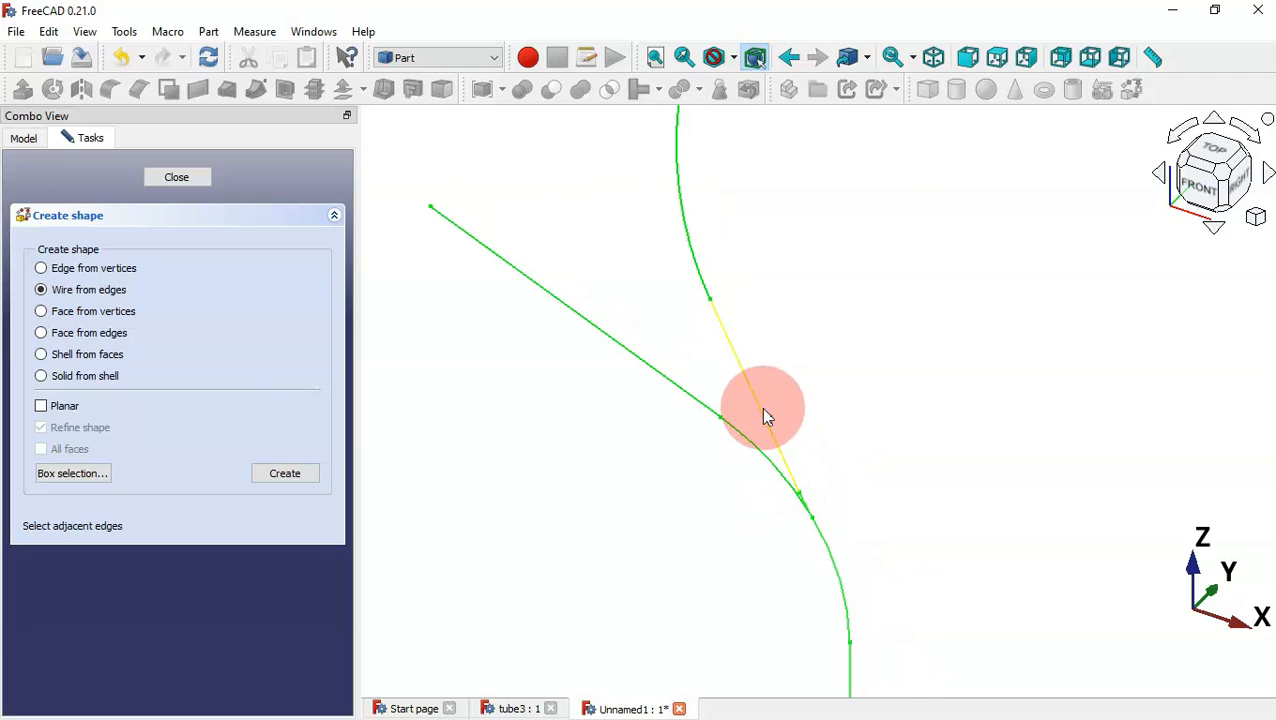
left_click(763, 408)
left_click(689, 234)
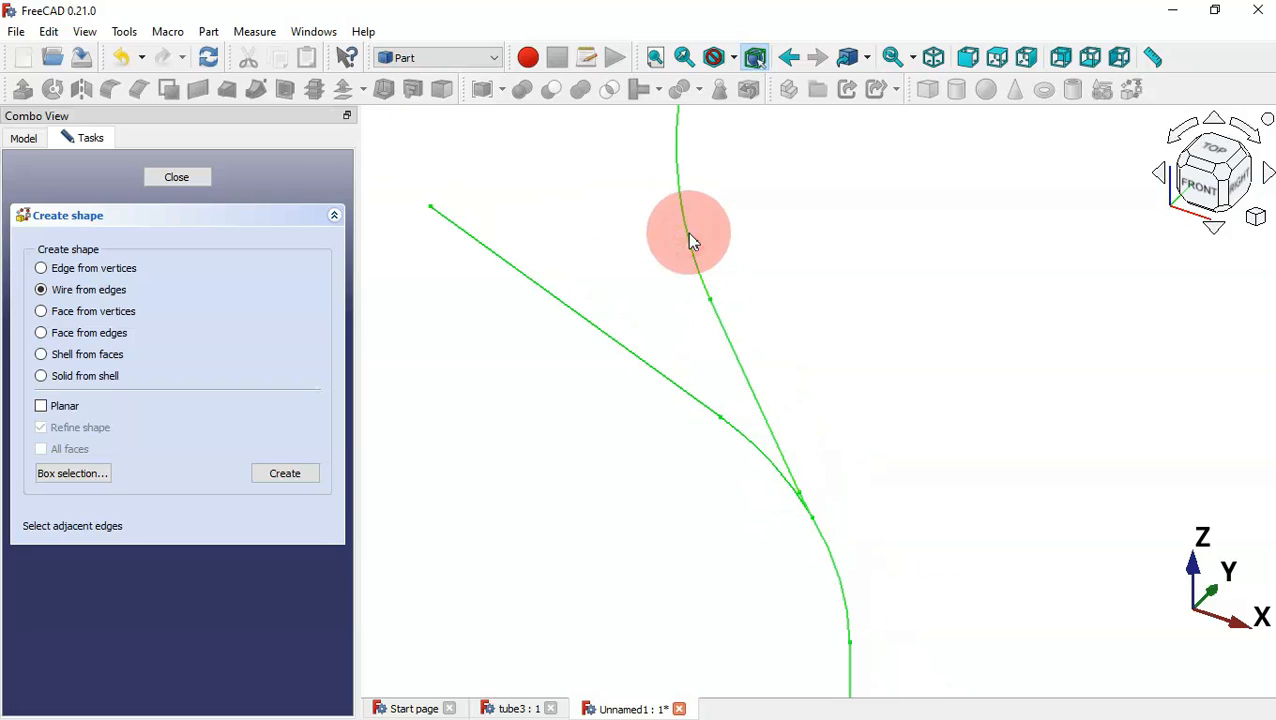
left_click(296, 480)
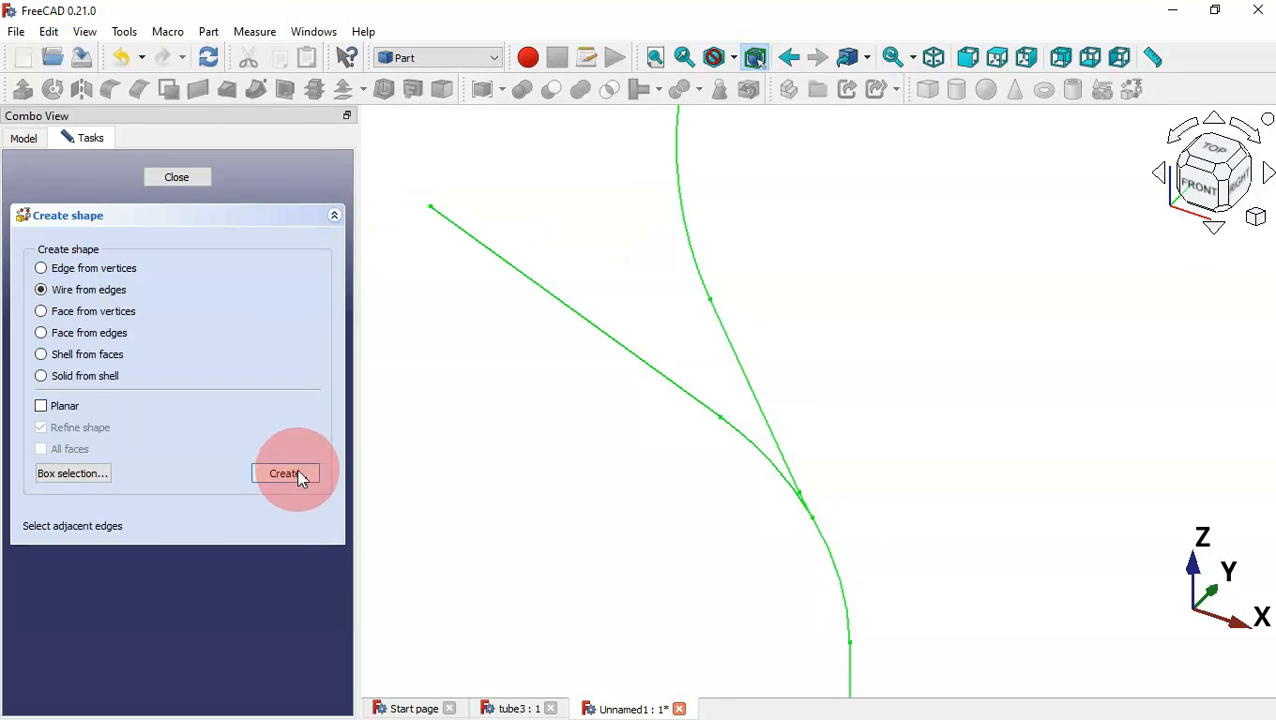
left_click(182, 178)
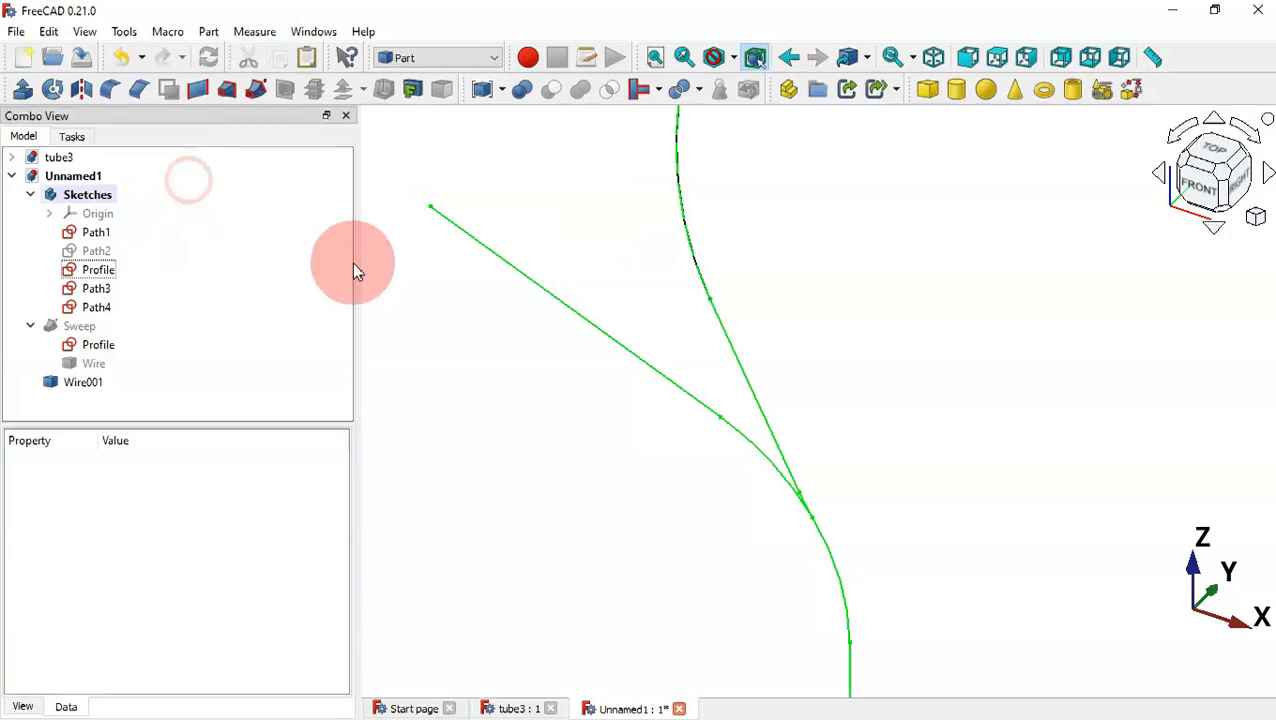
Hide the Path1, Profile, Path3 and Path4 sketches, leaving only the new wire displayed
left_click(585, 428)
key("v")
key("f")
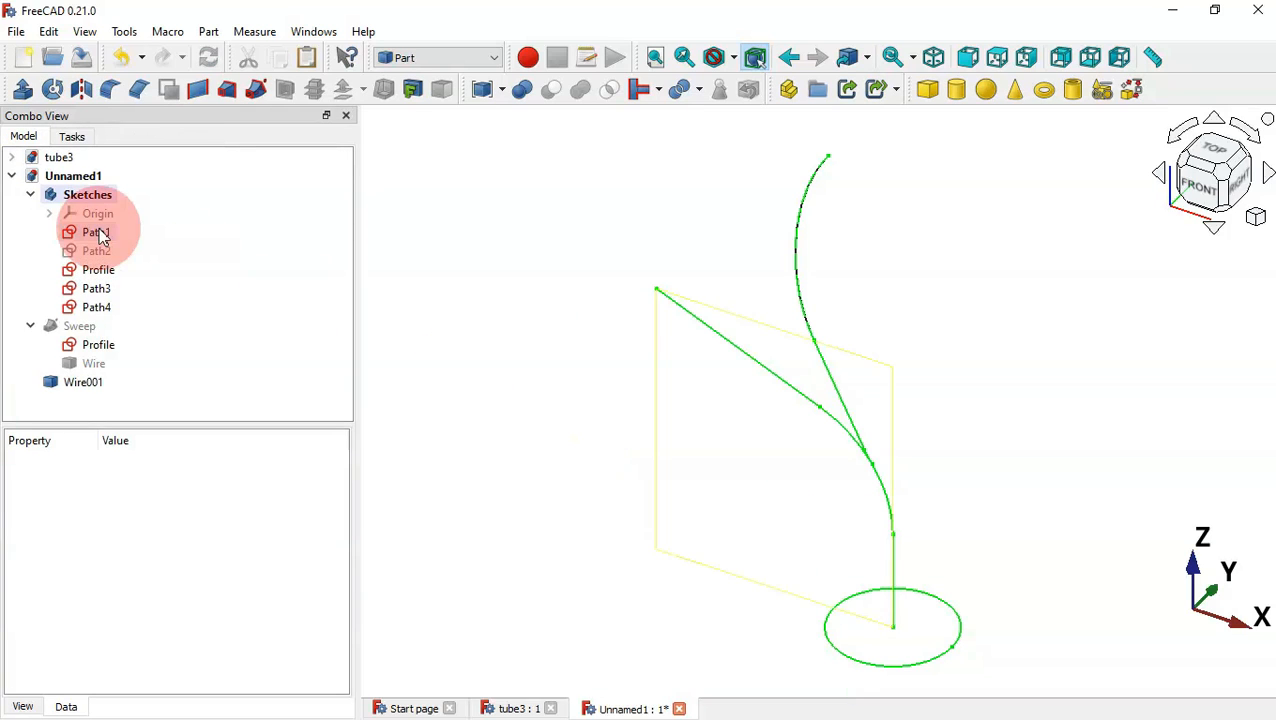
left_click(745, 291)
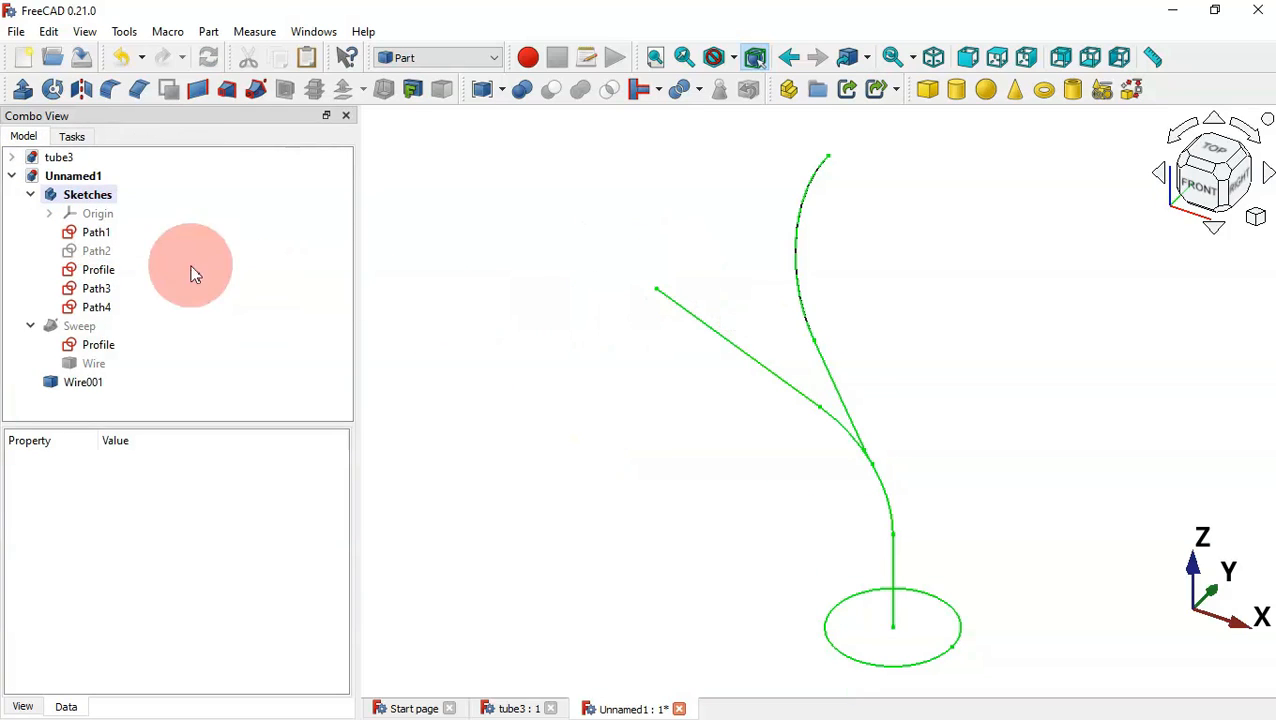
left_click(96, 232)
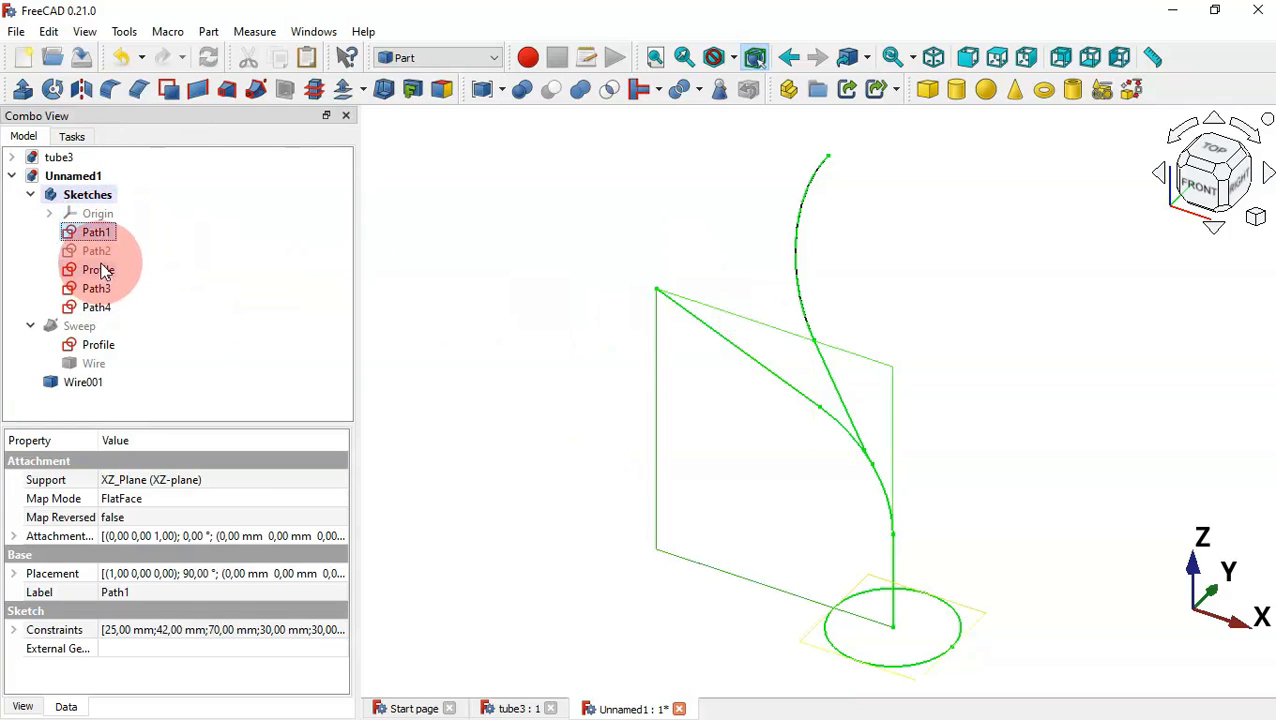
key("space")
left_click(98, 270)
key("space")
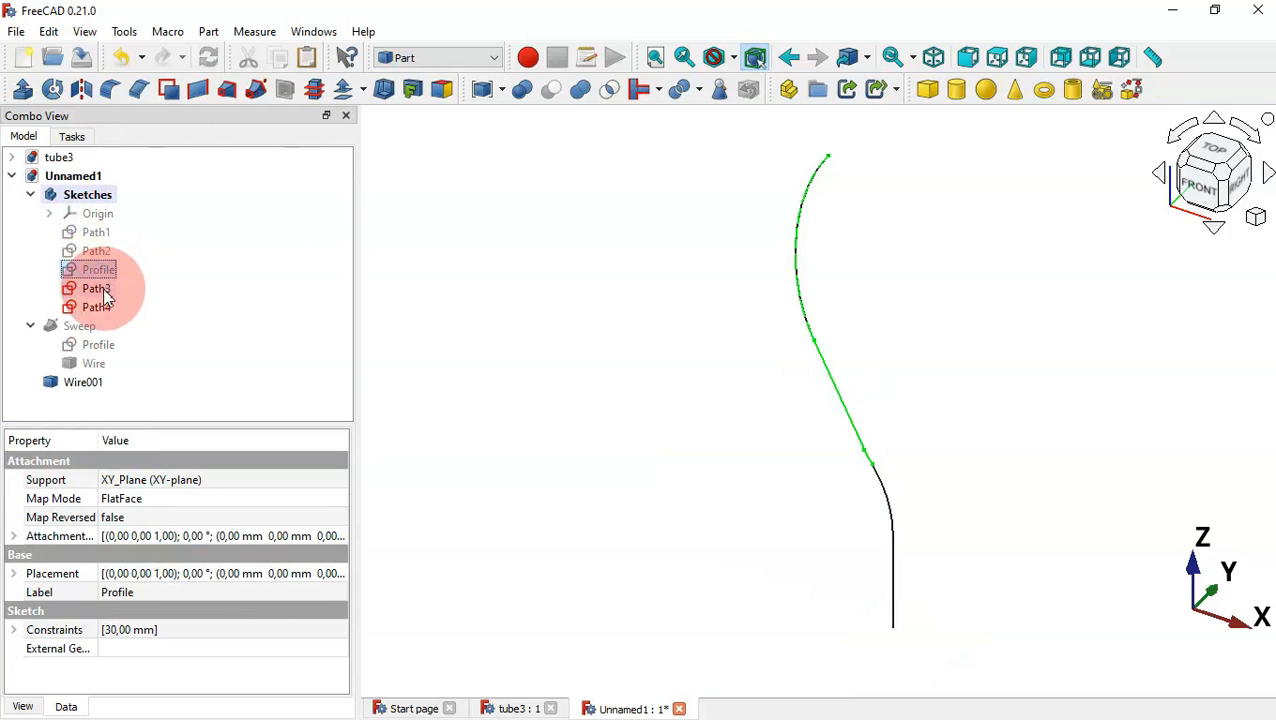
left_click(104, 290)
key("space")
left_click(106, 311)
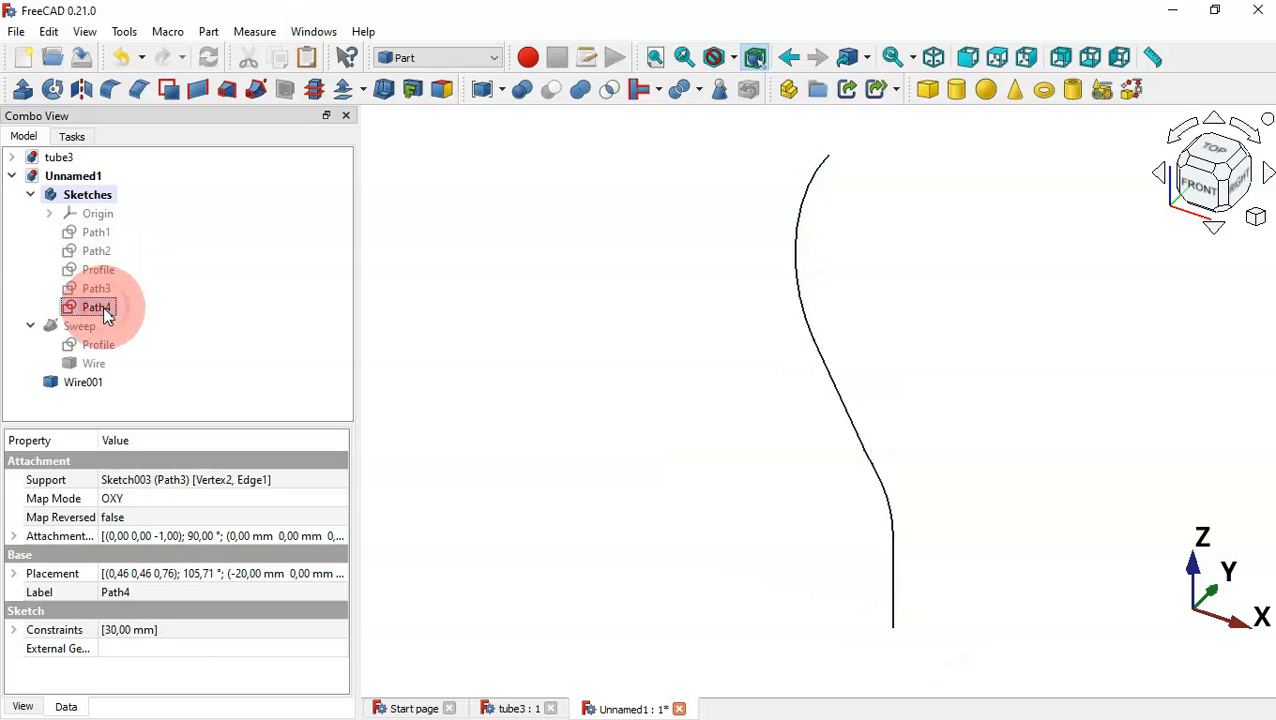
left_click(524, 285)
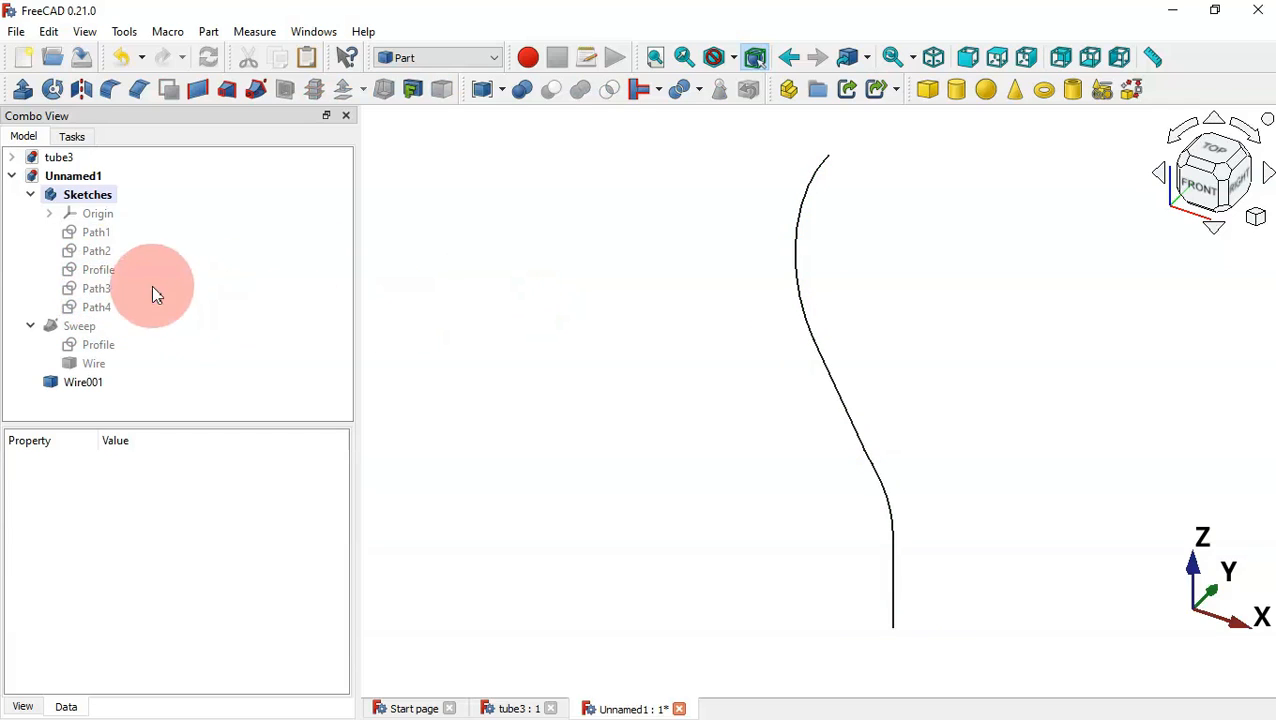
Show the Profile sketch again together with the new wire and fit both in view
left_click(104, 271)
key("space")
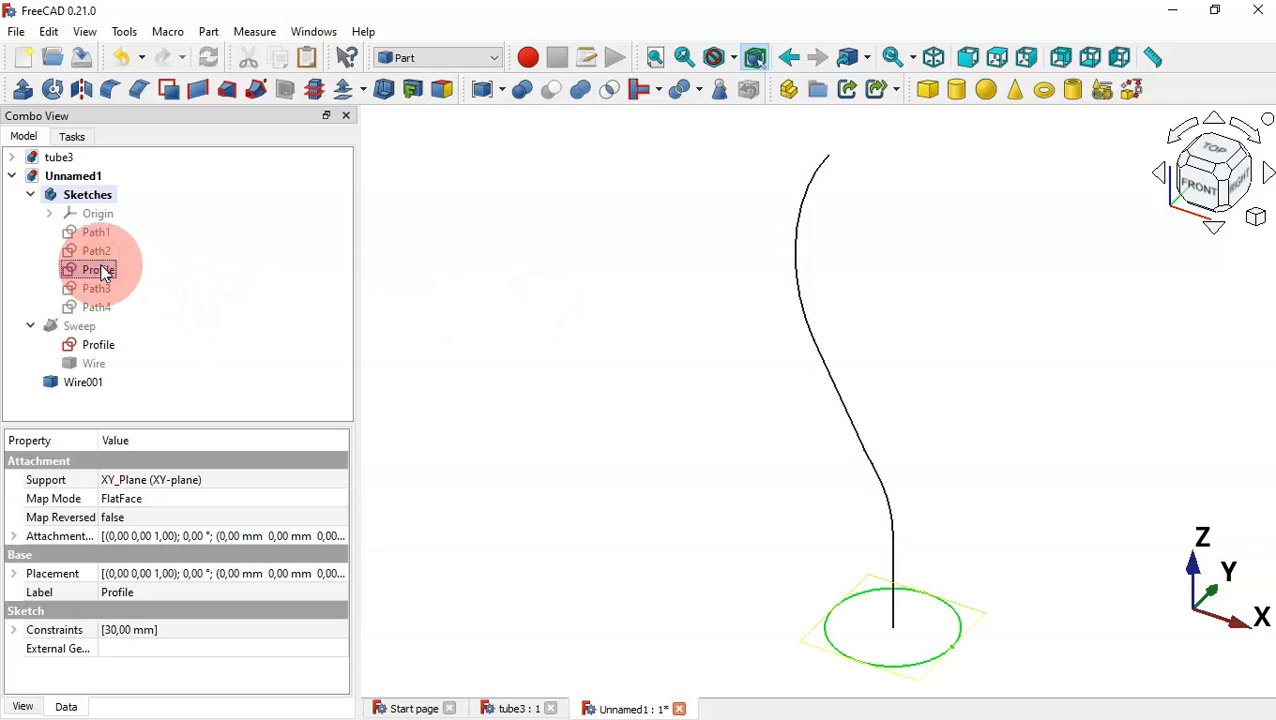
left_click(549, 274)
key("v")
key("f")
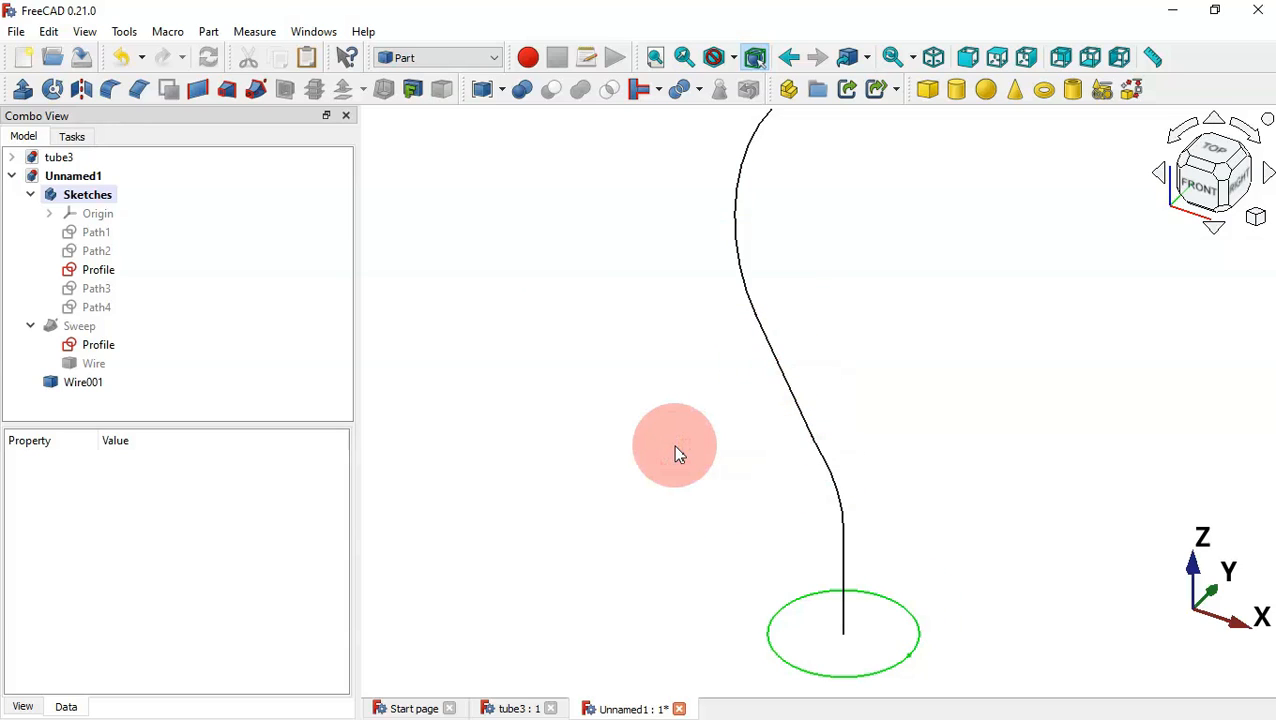
Sweep the Profile sketch along the full curved wire path, with Create solid enabled
left_click(256, 89)
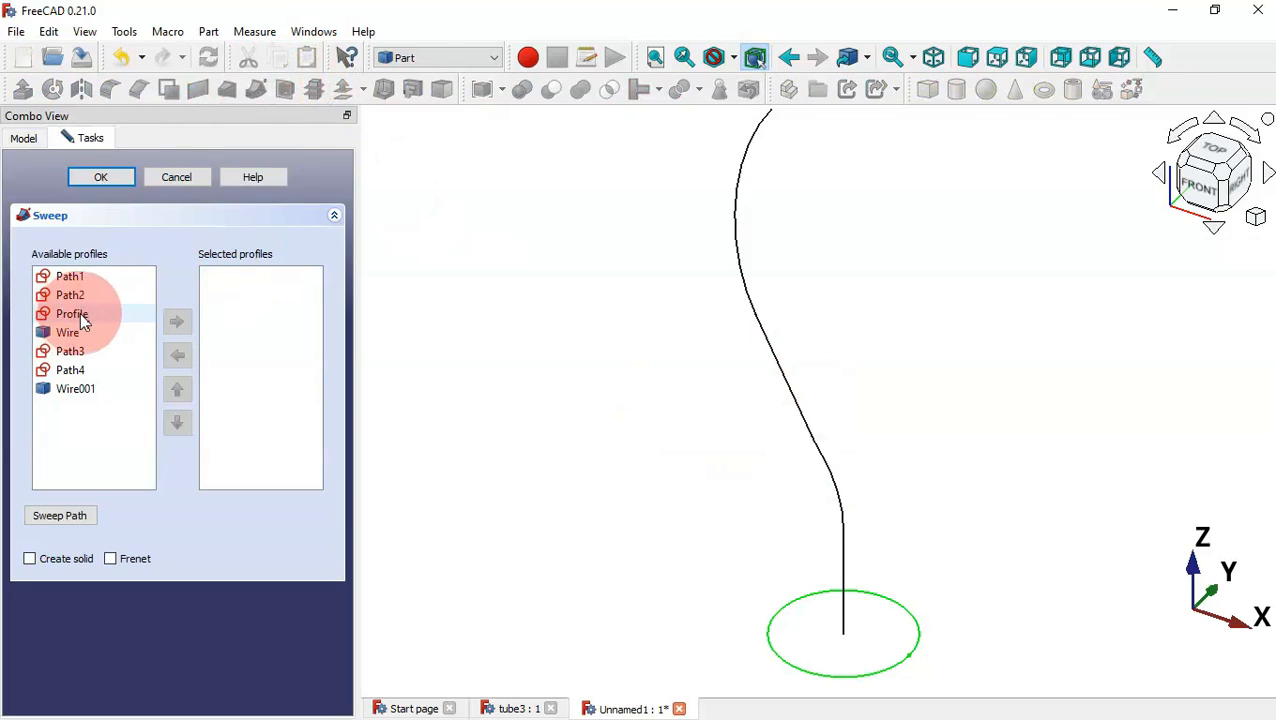
left_click(82, 316)
left_click(182, 320)
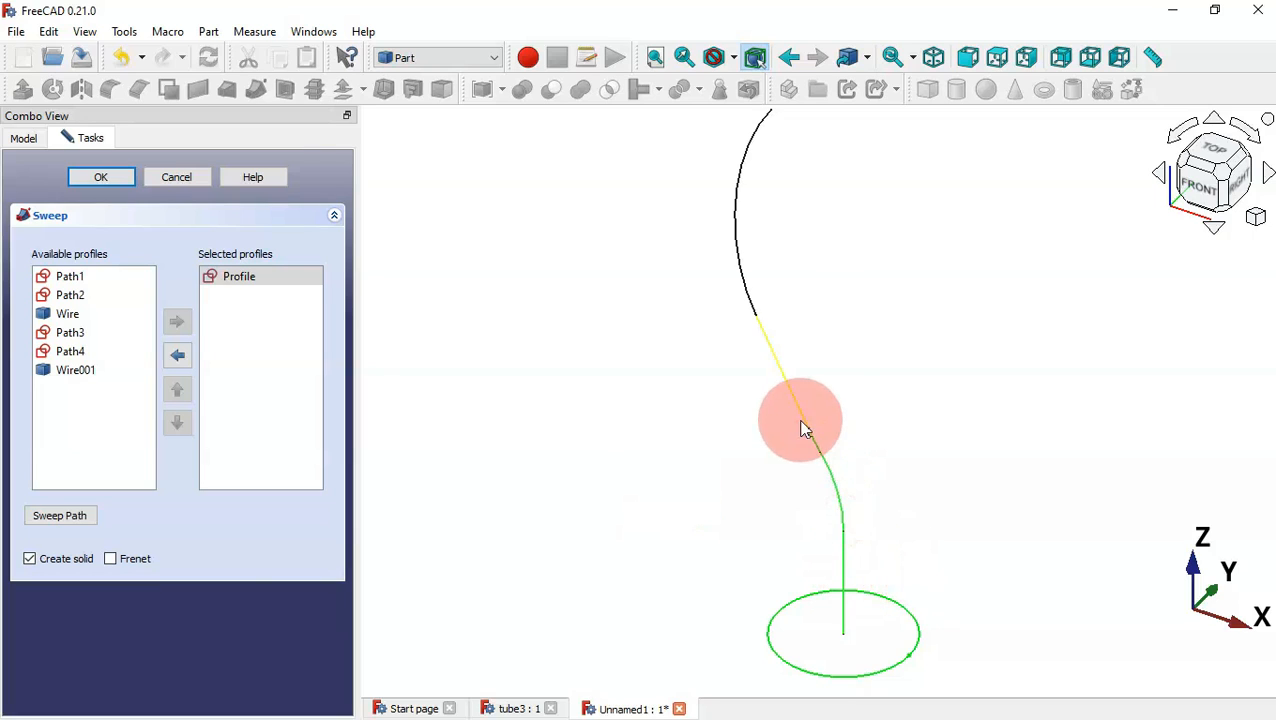
left_click(749, 290)
scroll(683, 427, "down", 3)
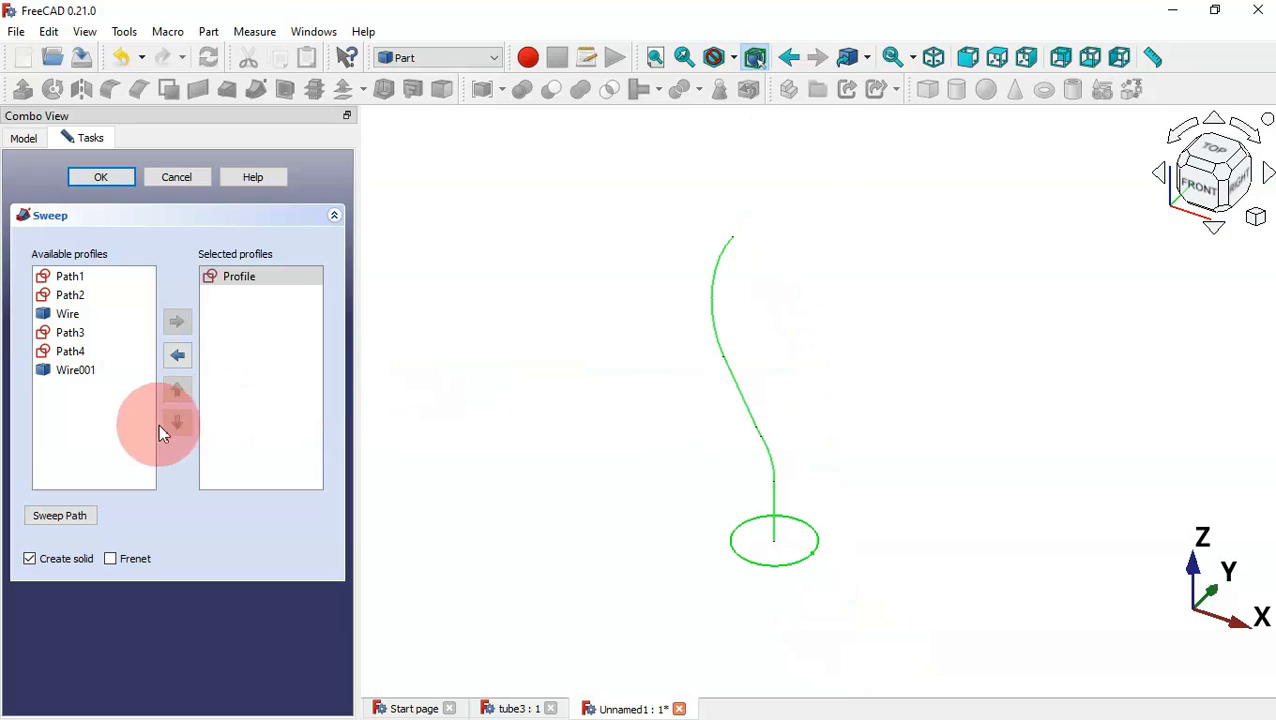
left_click(122, 177)
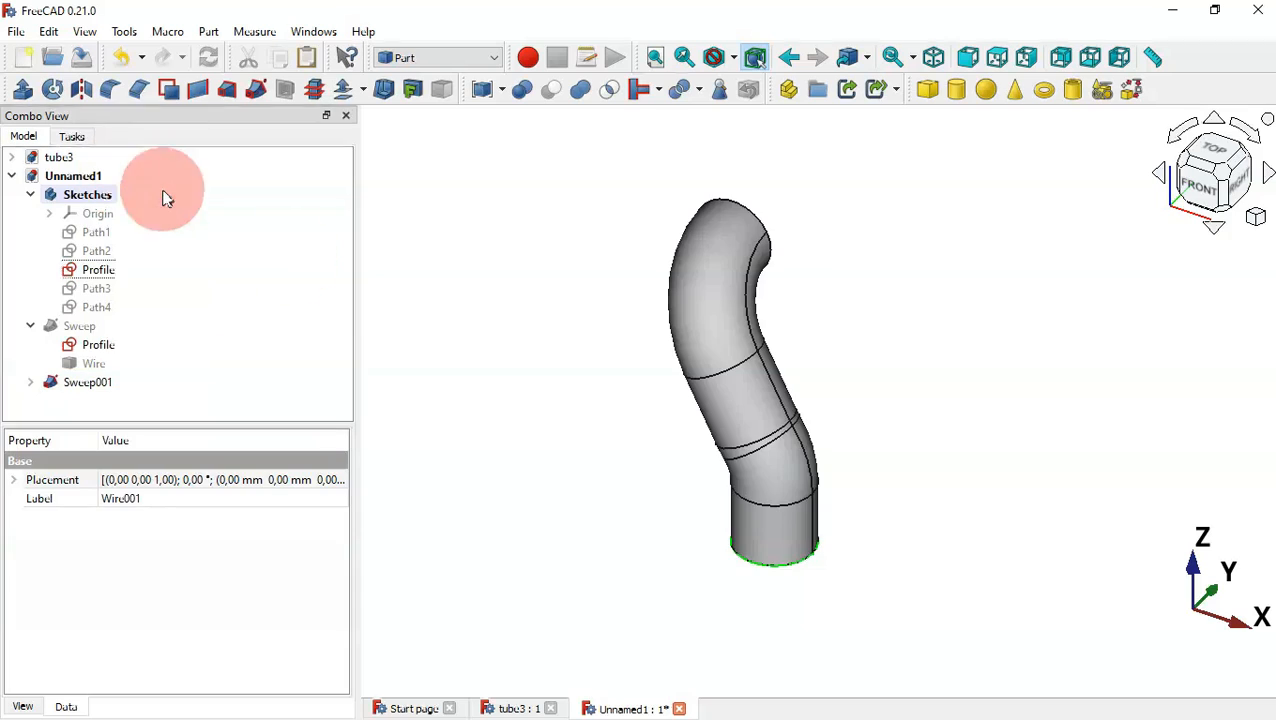
Hide Wire001 and the Profile sketch used by the new sweep, Sweep001
scroll(589, 340, "up", 2)
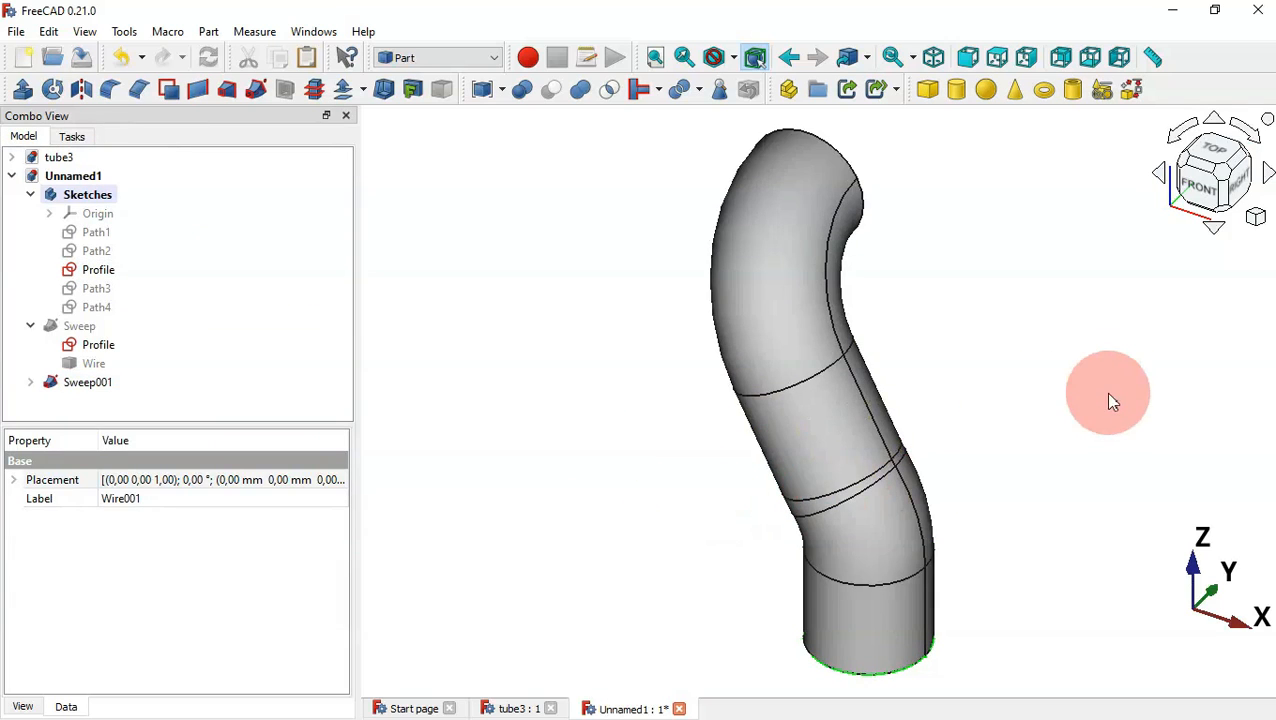
mouse_move(1110, 400)
left_mouse_down()
mouse_move(598, 508)
mouse_move(878, 477)
mouse_move(868, 470)
left_mouse_up()
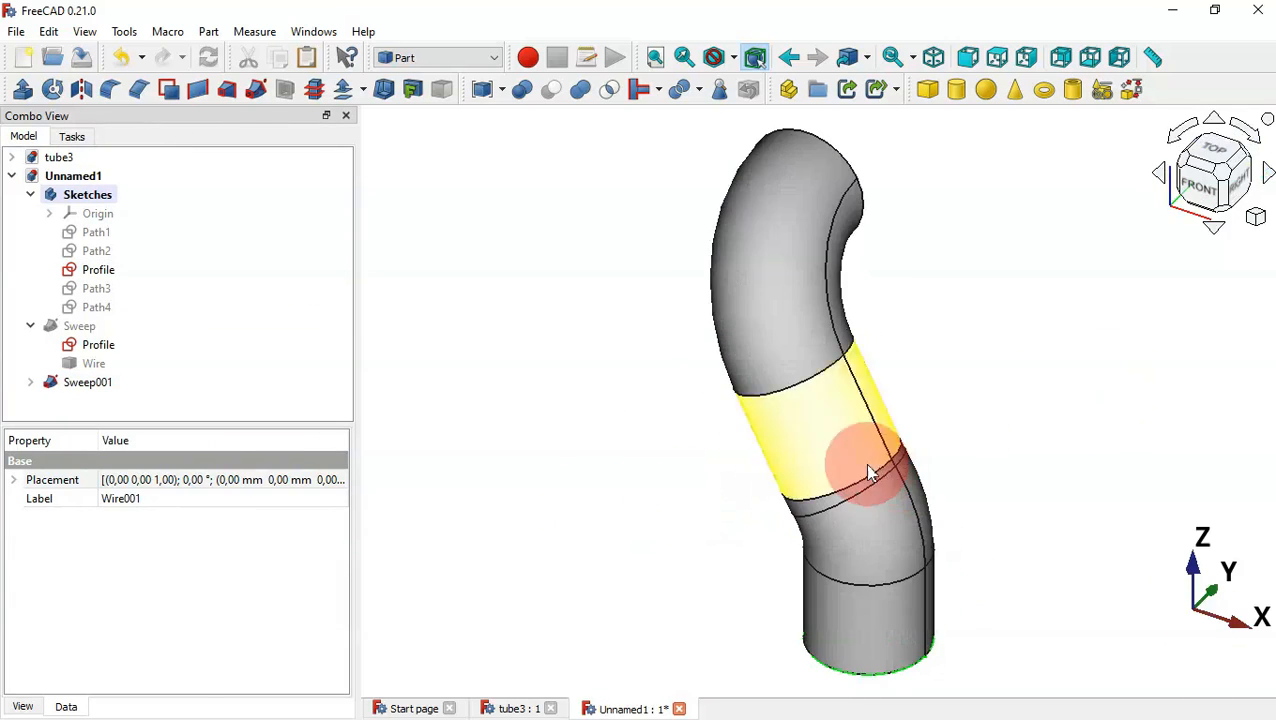
left_click(32, 383)
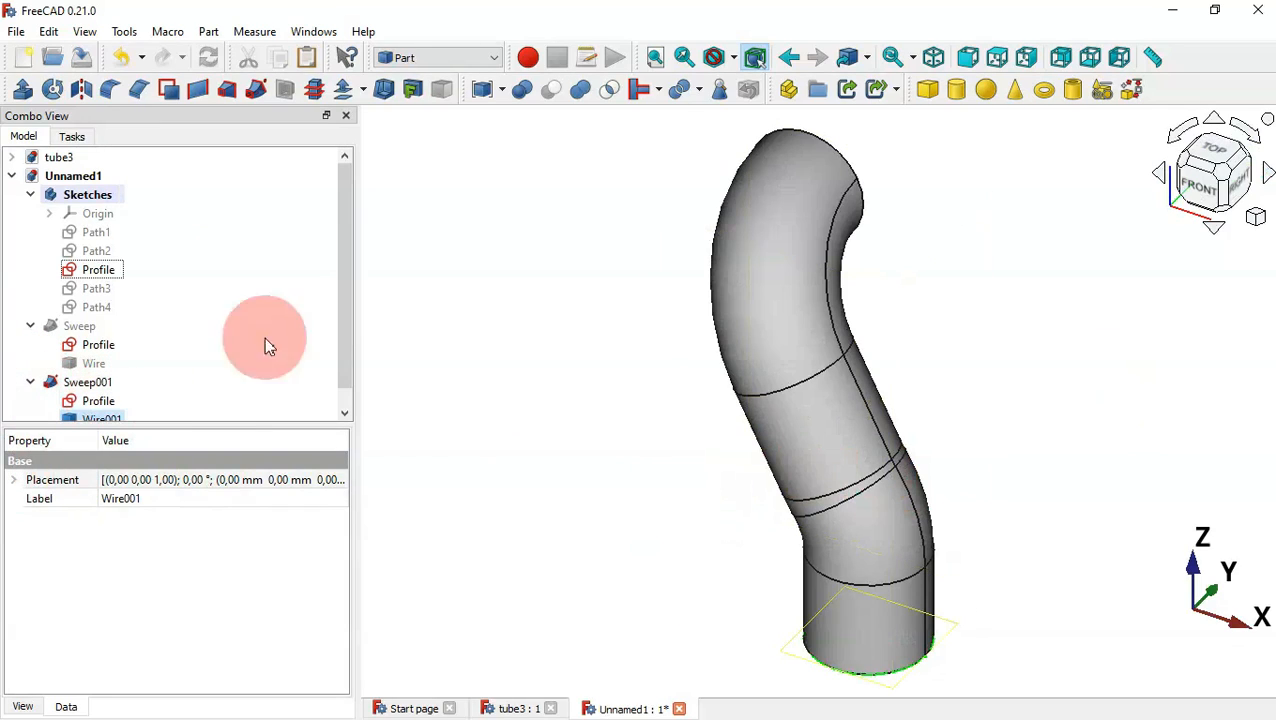
left_click_drag(349, 272, 345, 390)
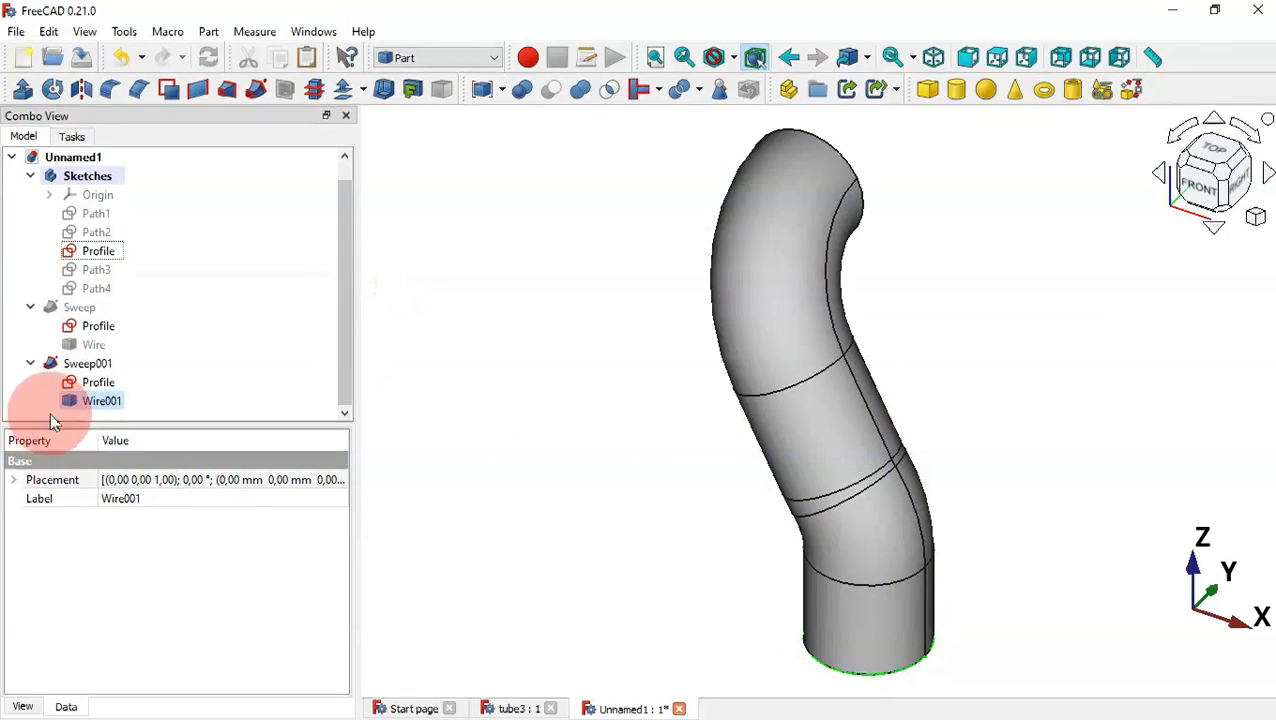
key("space")
left_click(100, 383)
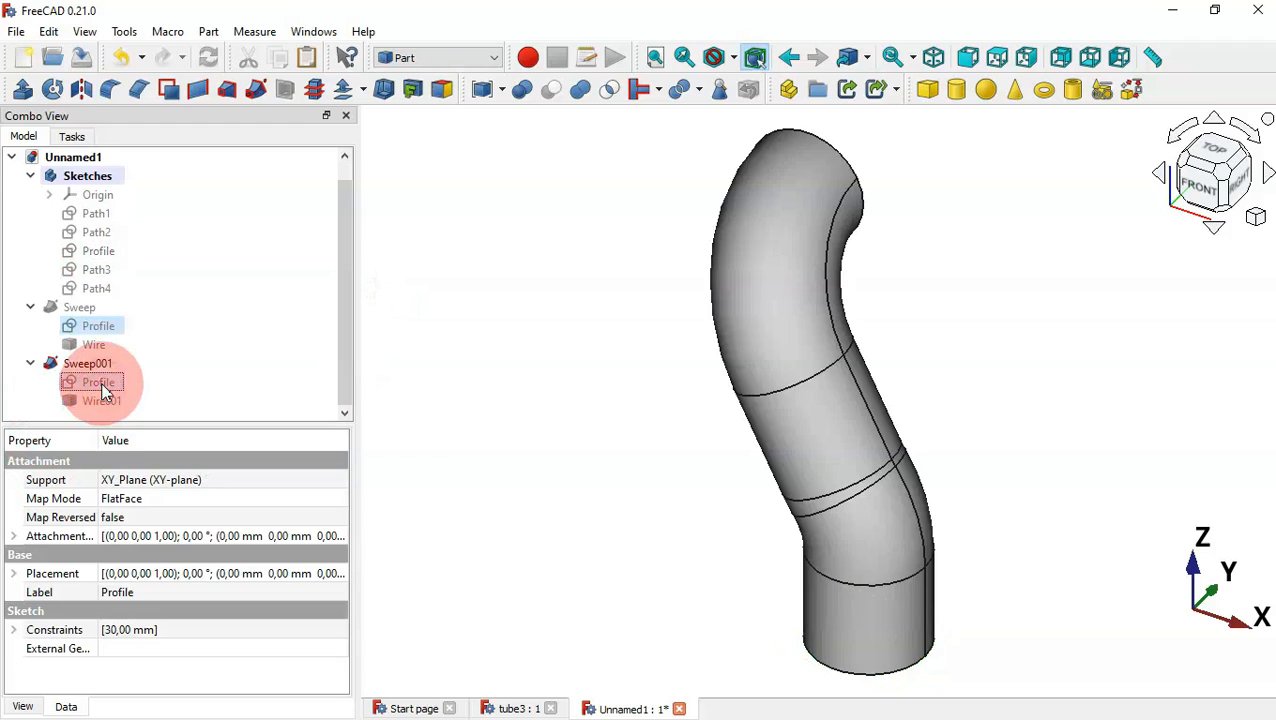
Show the first Sweep alongside Sweep001 and collapse the Sweep, Sweep001 and Sketches entries in the model tree
left_click(64, 309)
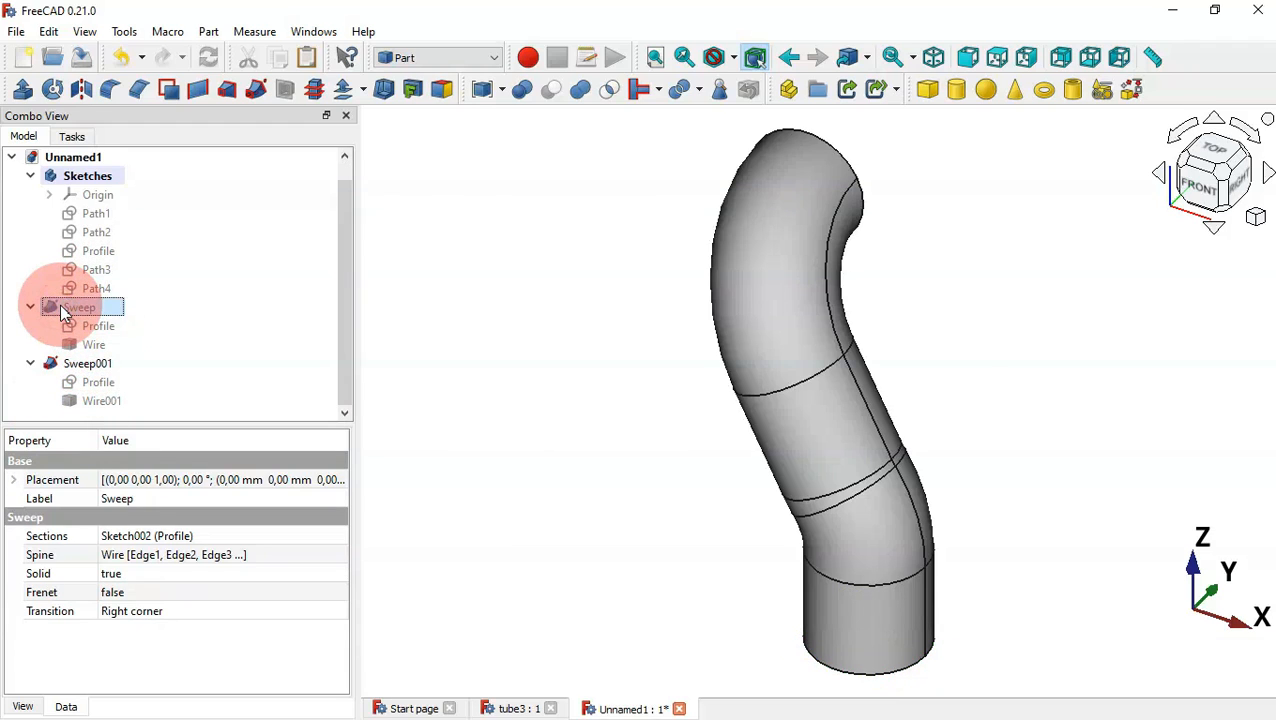
key("space")
left_click(30, 307)
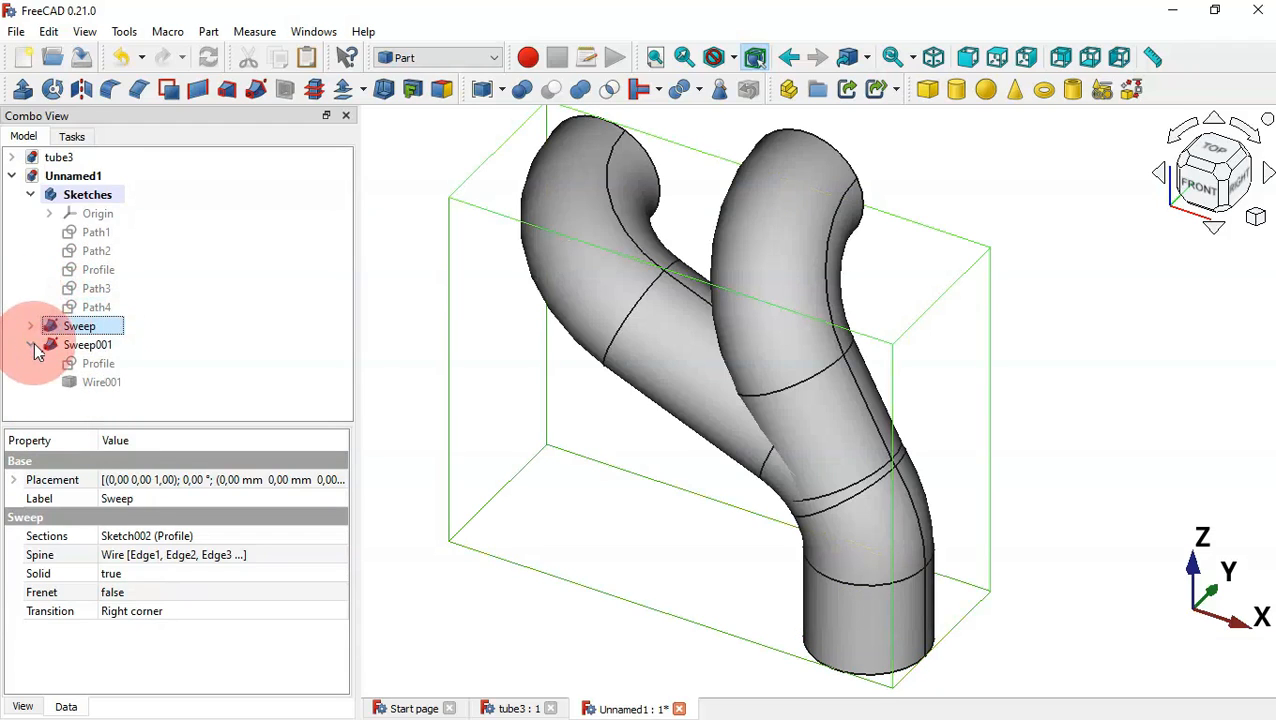
left_click(30, 344)
left_click(30, 194)
left_click(484, 388)
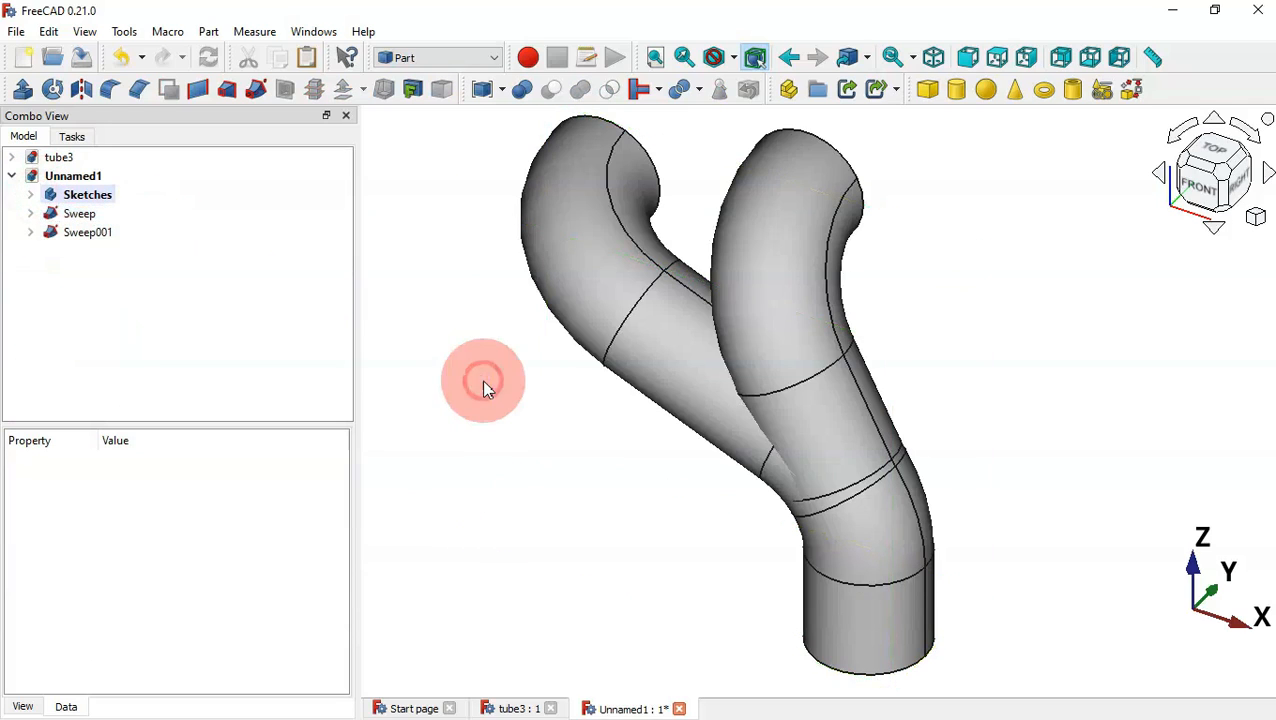
Fuse Sweep and Sweep001 into a single solid with a Boolean union
key("v")
key("f")
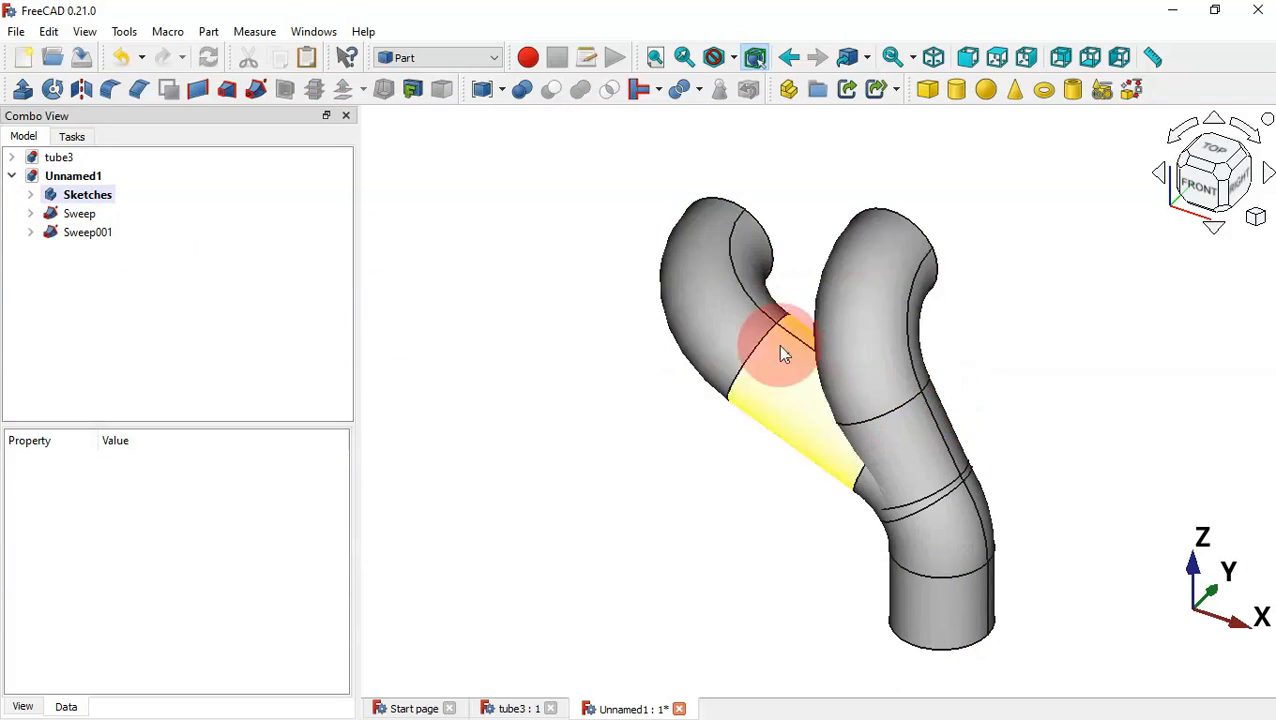
middle_click_drag(770, 437, 853, 401)
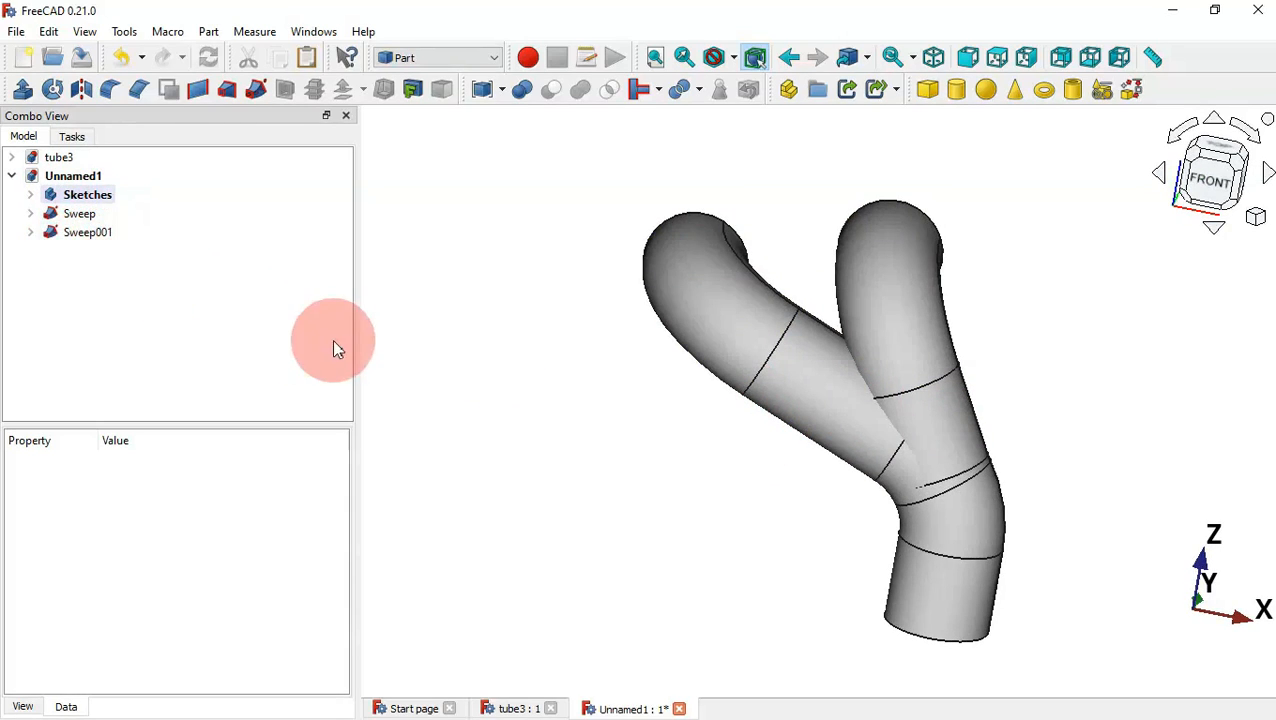
key("0")
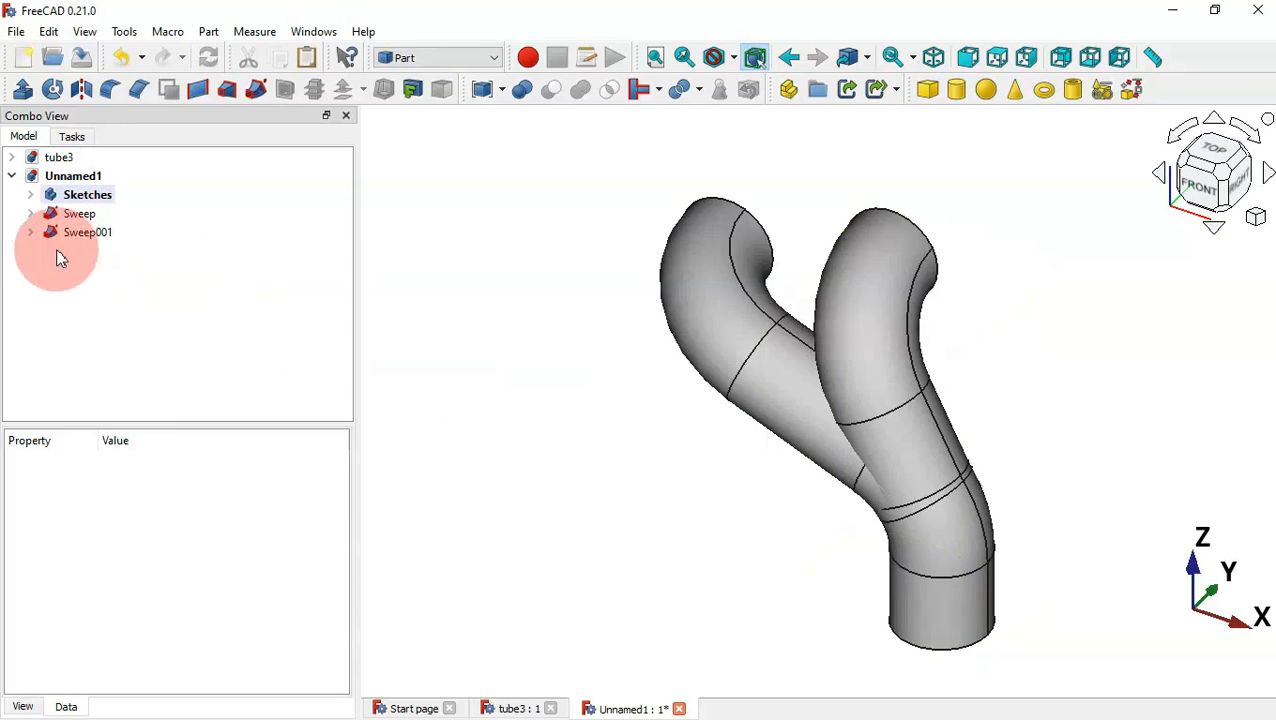
left_click_drag(68, 268, 82, 212)
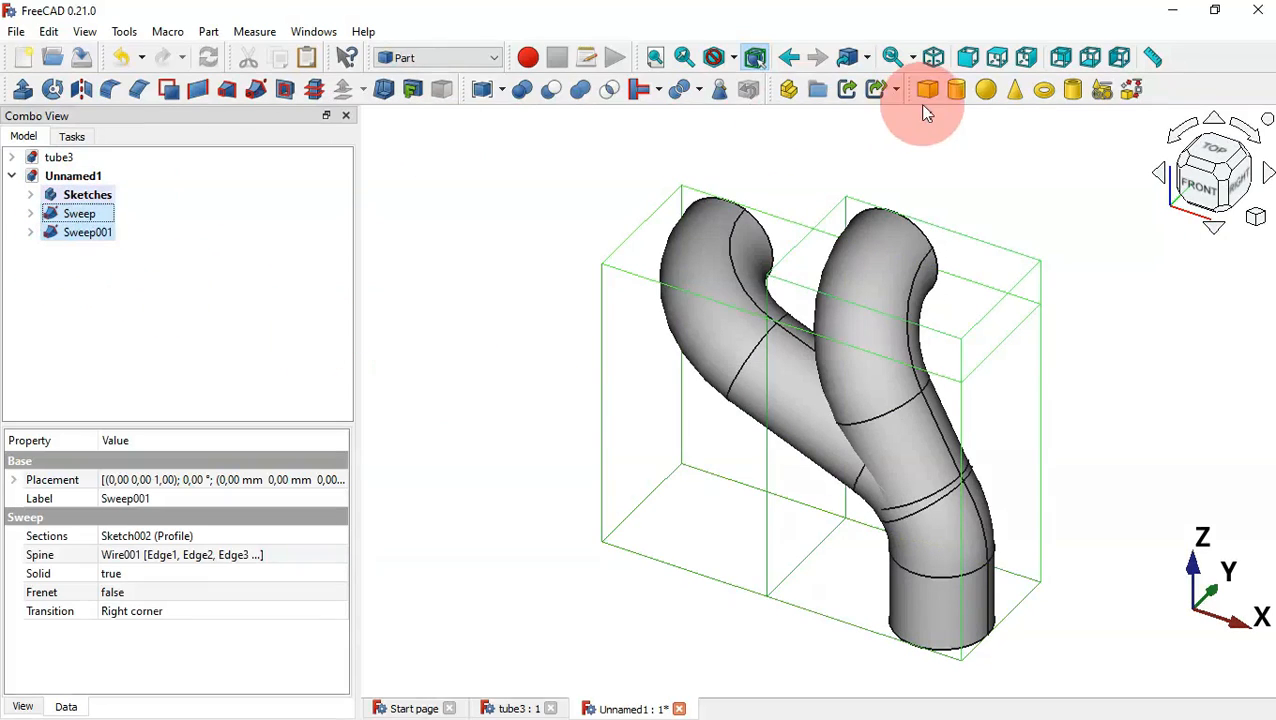
left_click(580, 92)
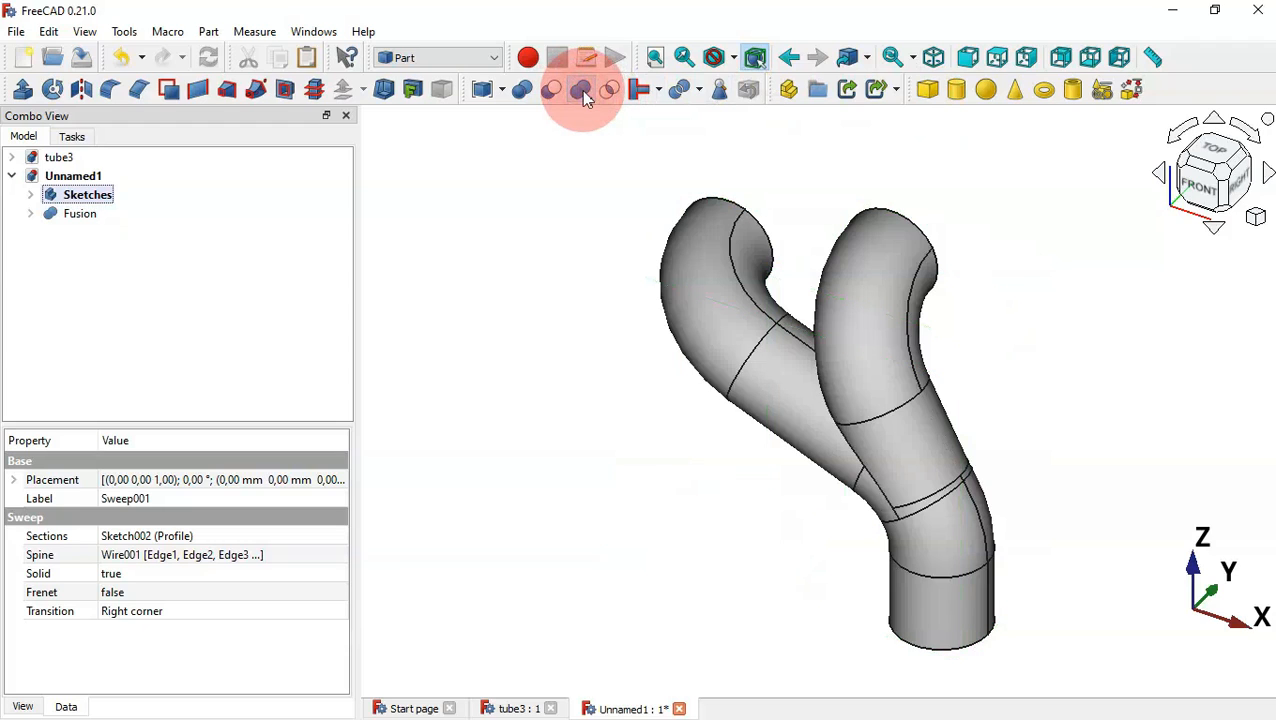
left_click(515, 410)
Mirror the Fusion across the YZ plane, keeping the base point at 0 mm on all axes
key("3")
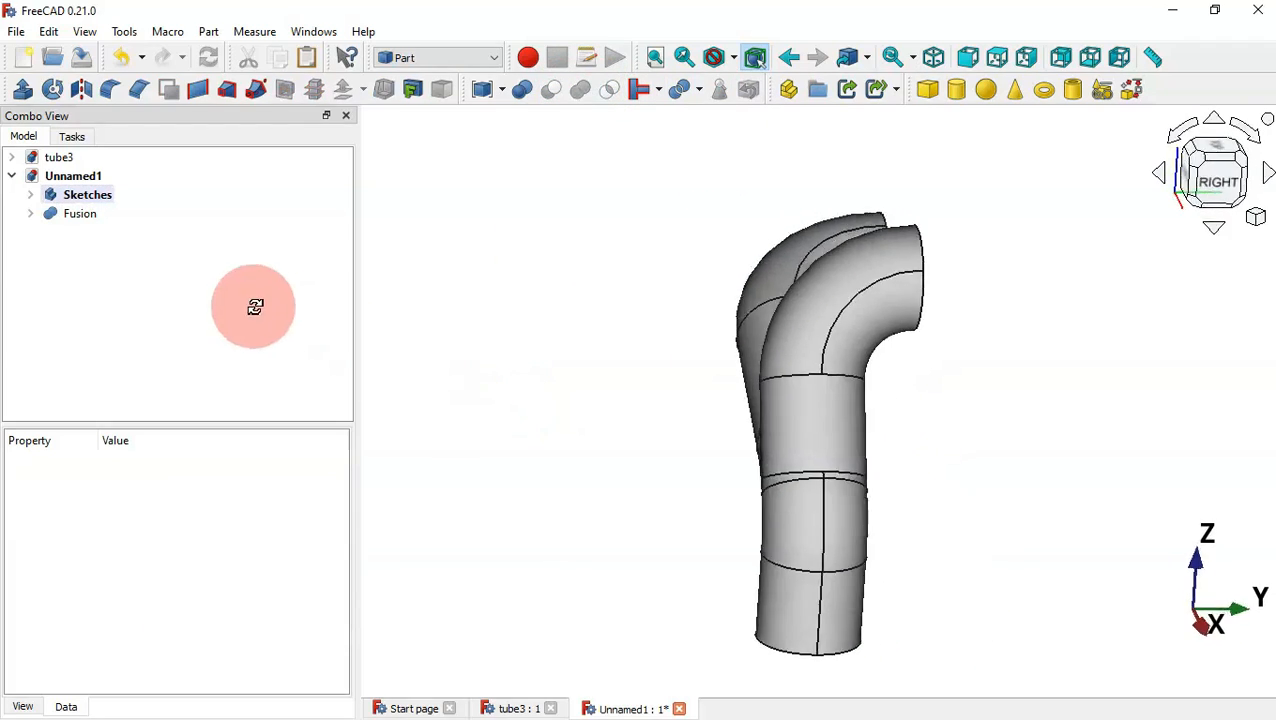
left_click(80, 214)
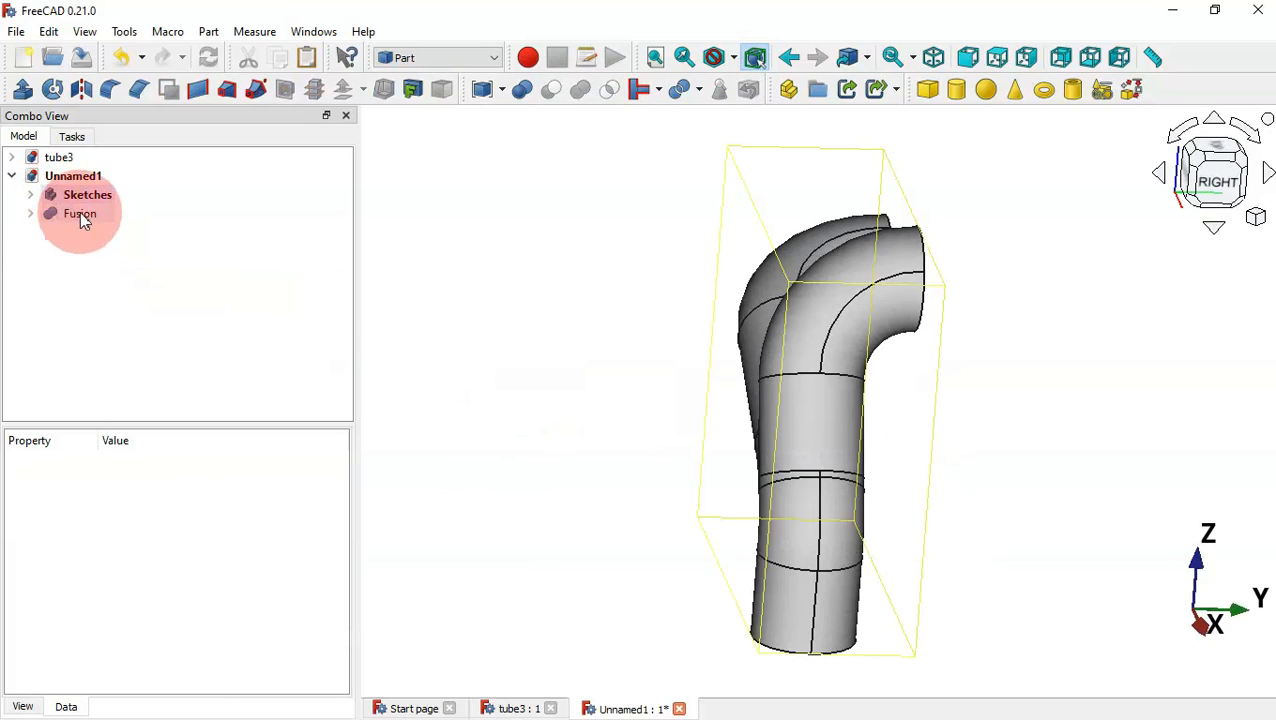
left_click(618, 318)
key("0")
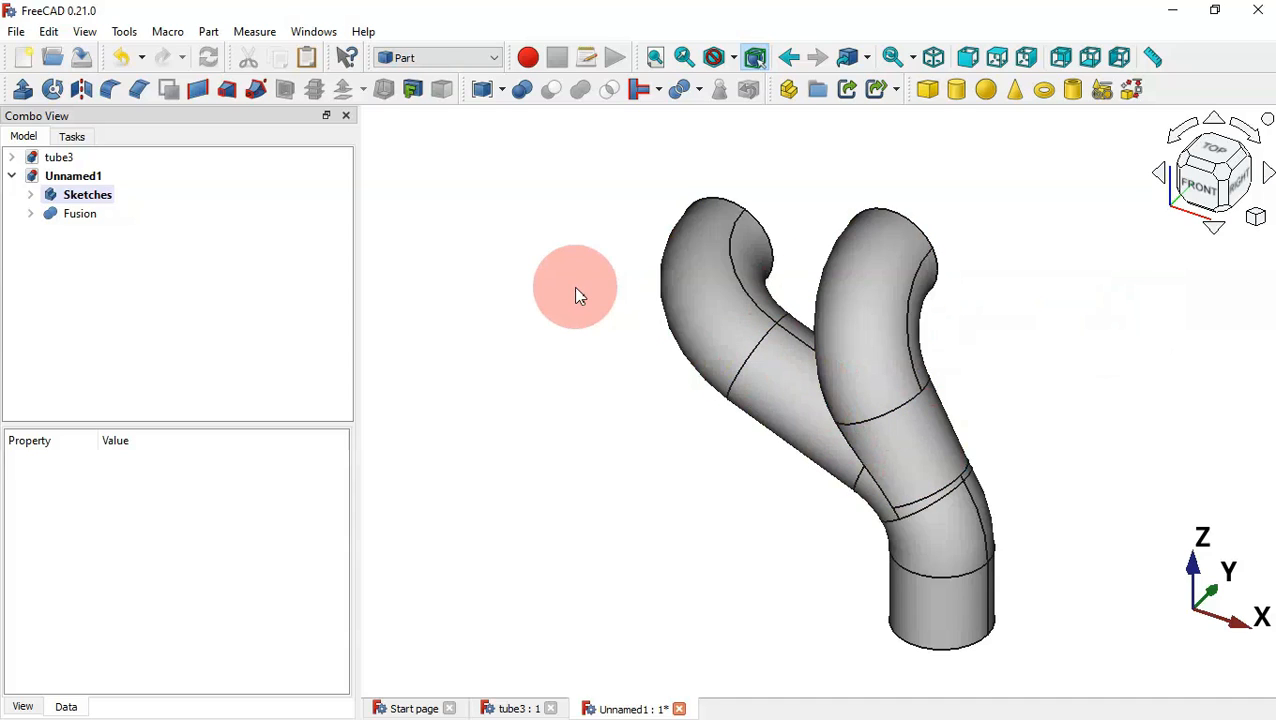
left_click(82, 216)
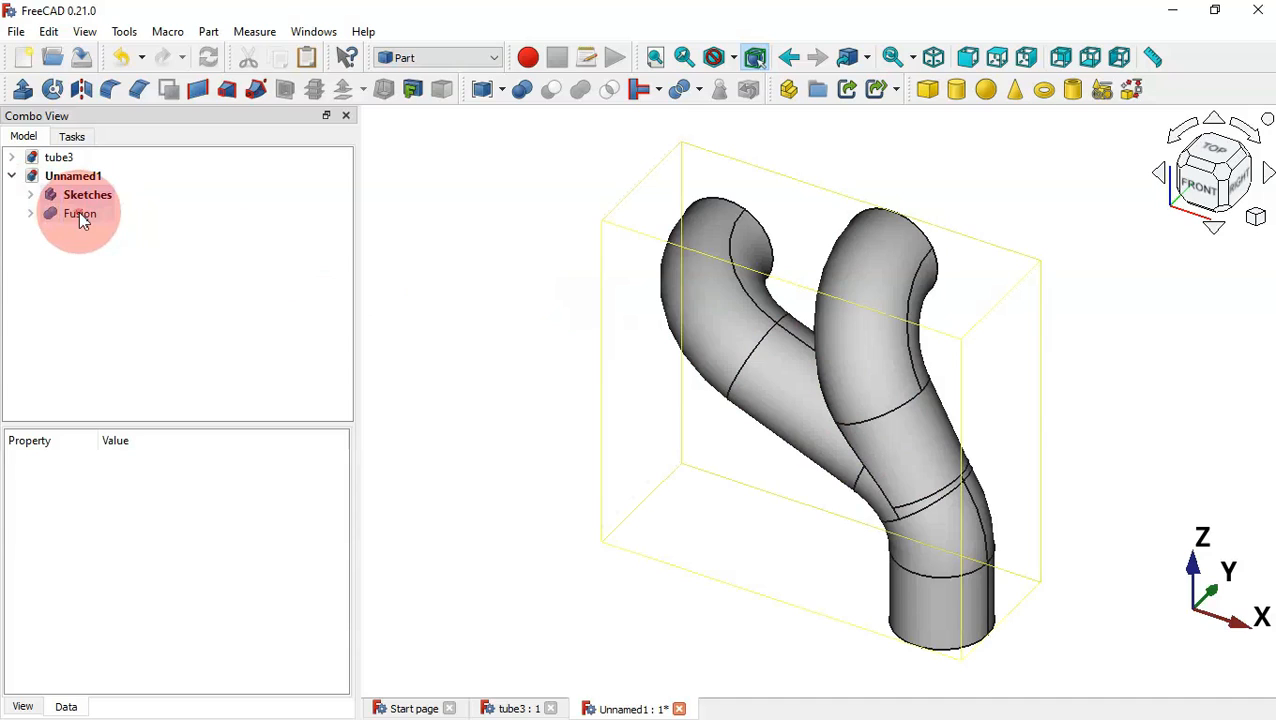
left_click(81, 90)
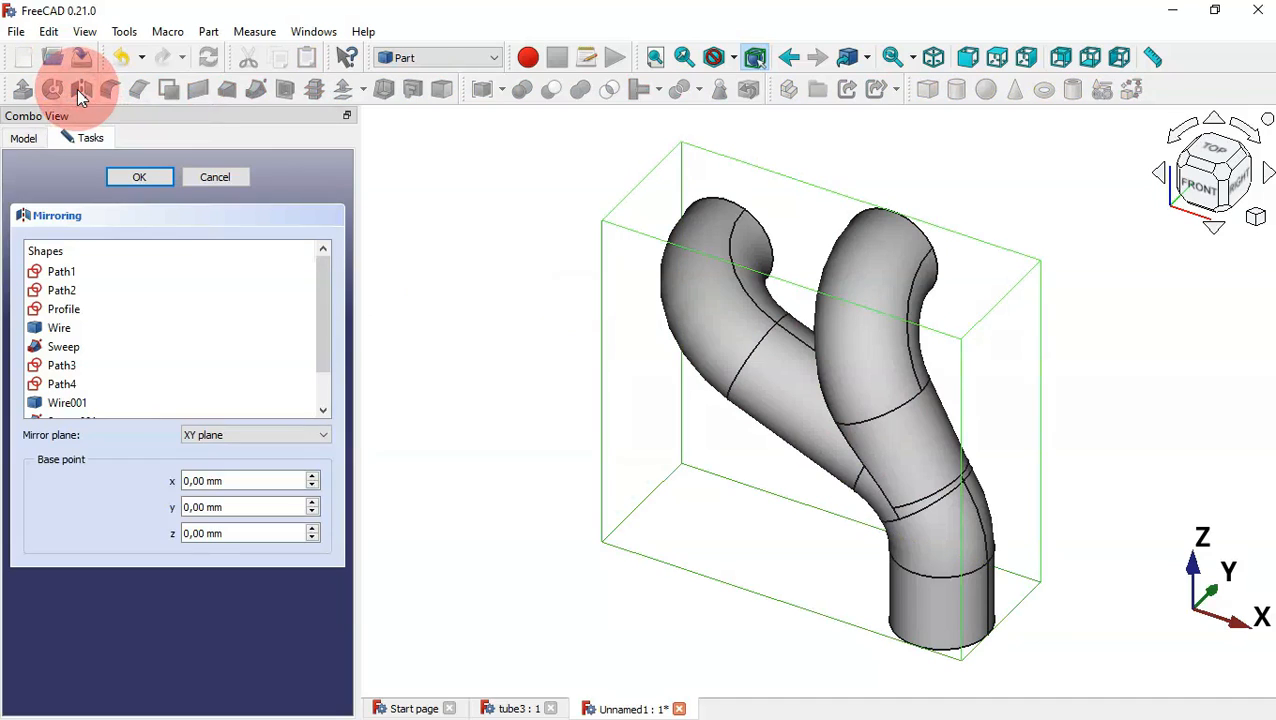
left_click(267, 434)
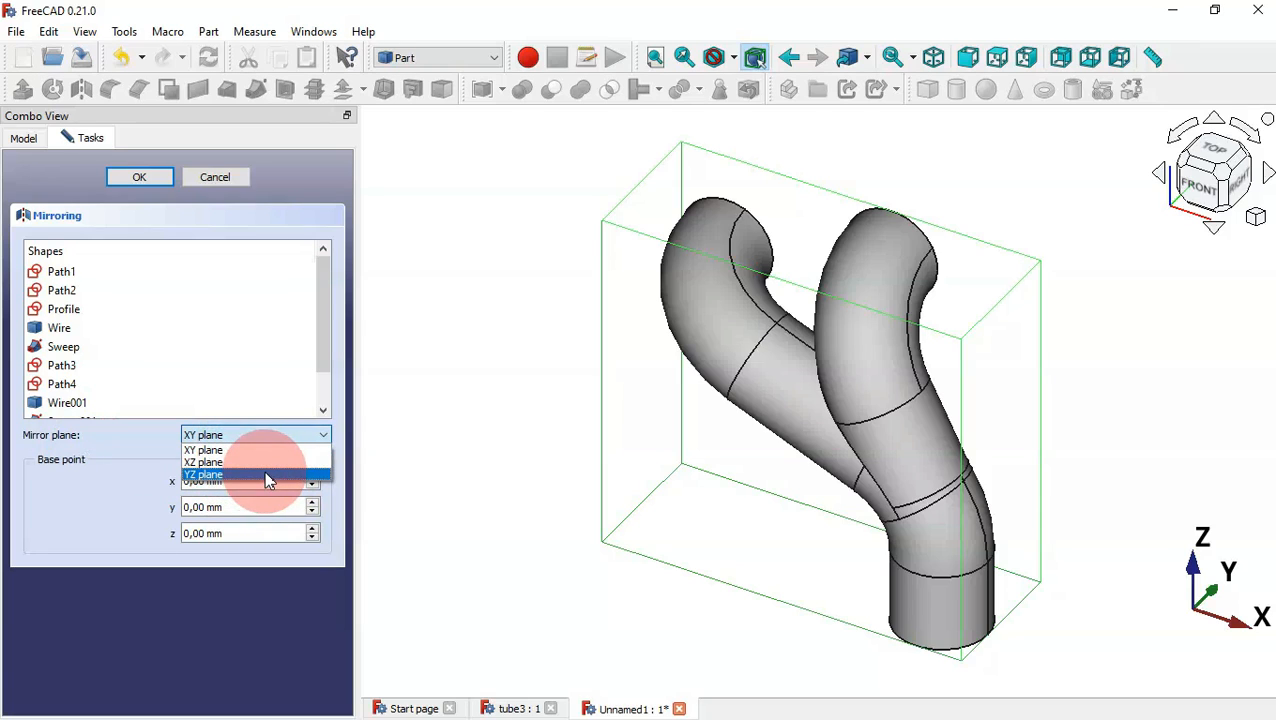
left_click(267, 475)
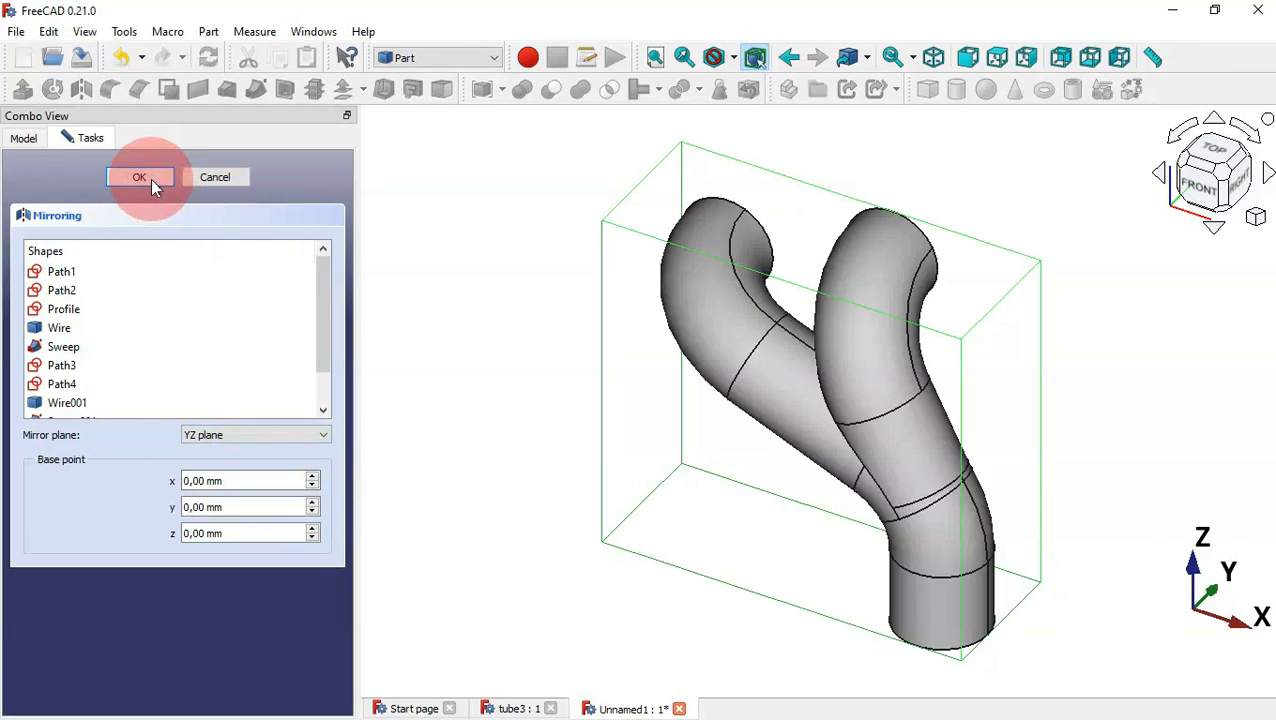
left_click(140, 177)
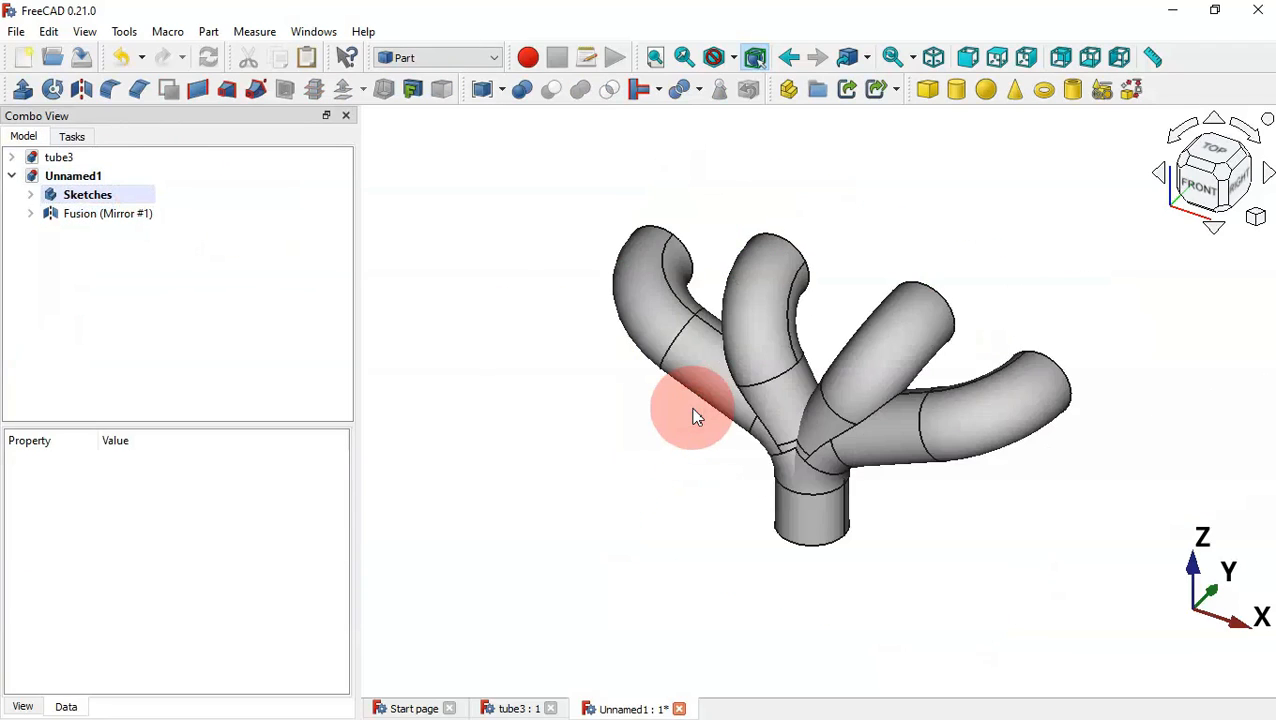
Examine the two manifold halves by toggling the visibility of Fusion and Fusion (Mirror #1) in turn
middle_click_drag(1043, 342, 1082, 313)
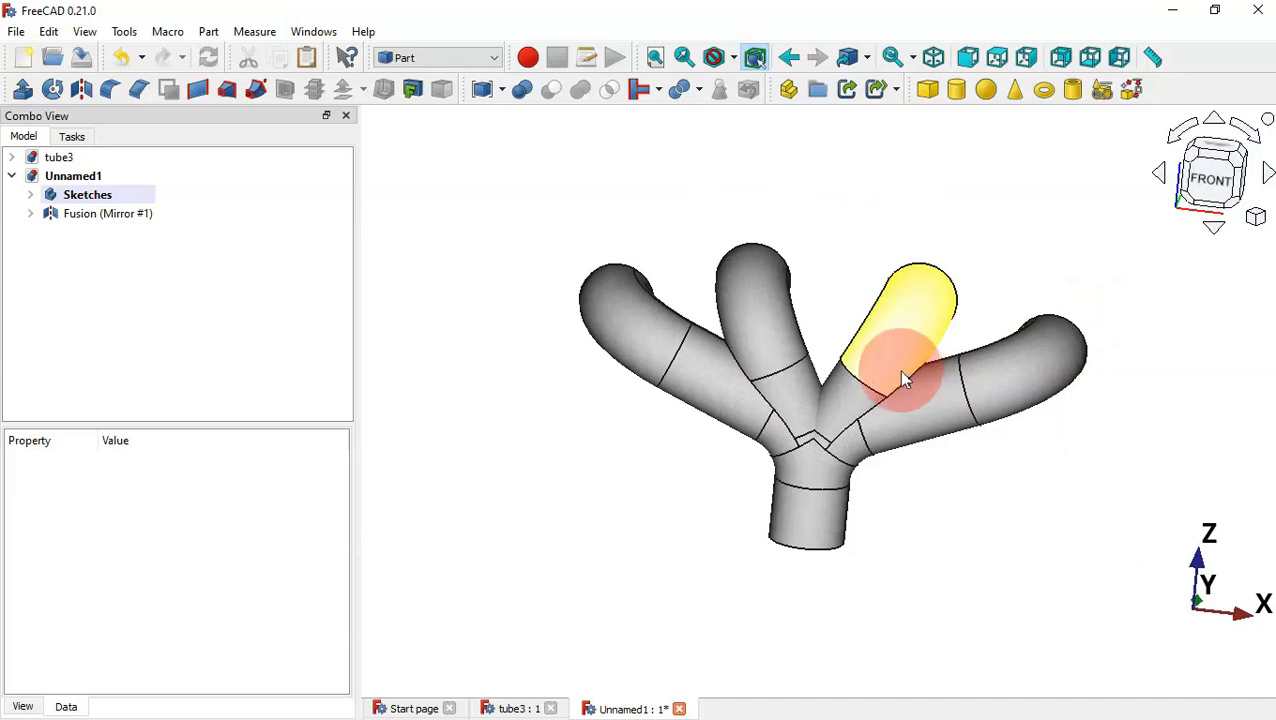
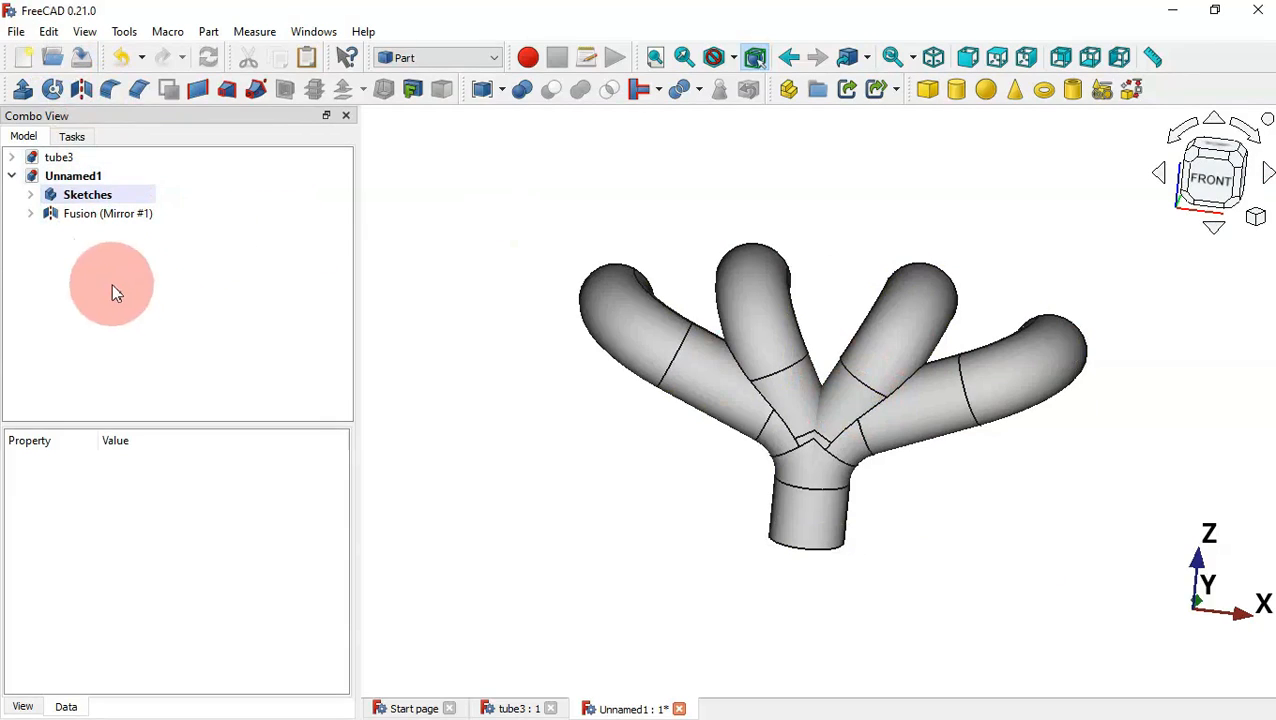
left_click(31, 213)
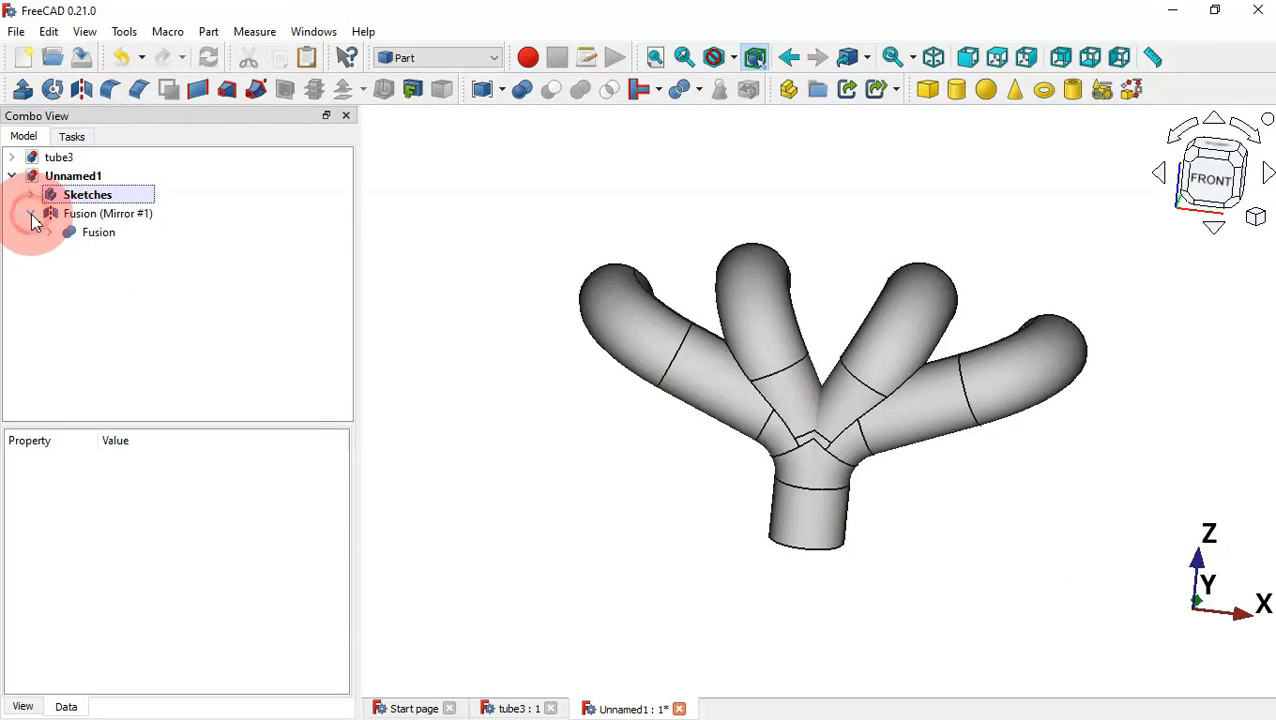
left_click(93, 237)
key("space")
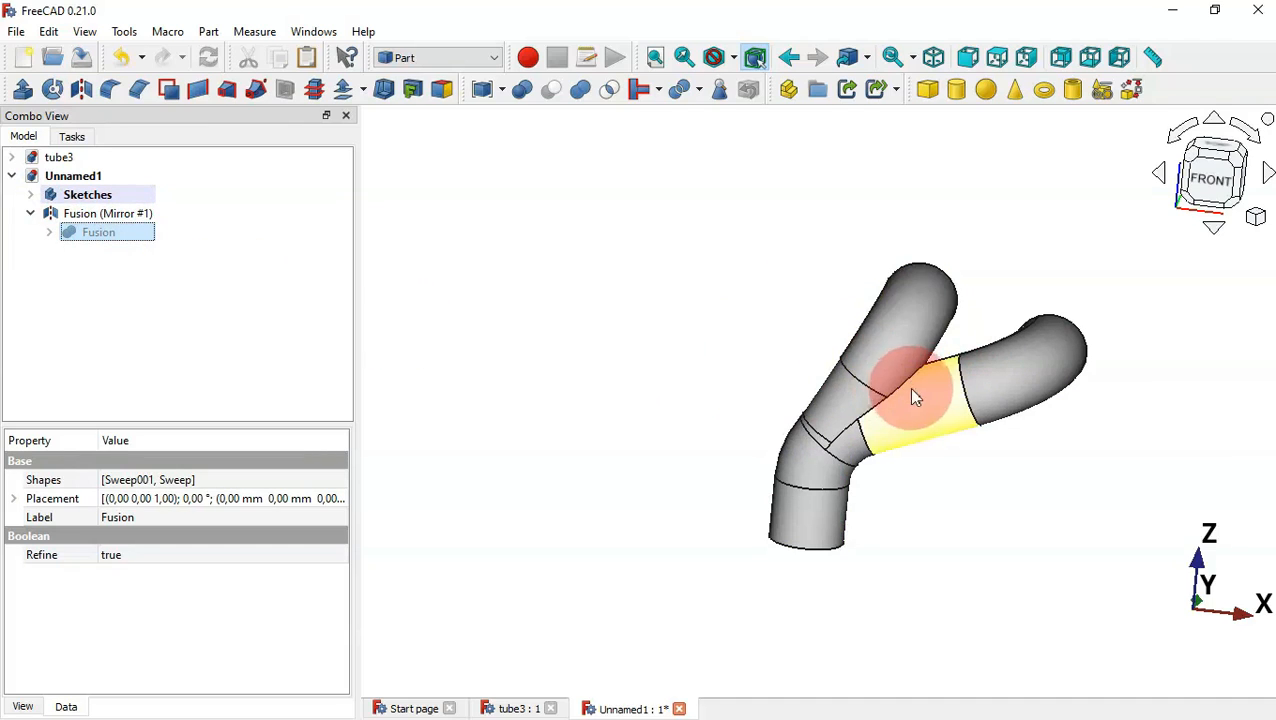
key("space")
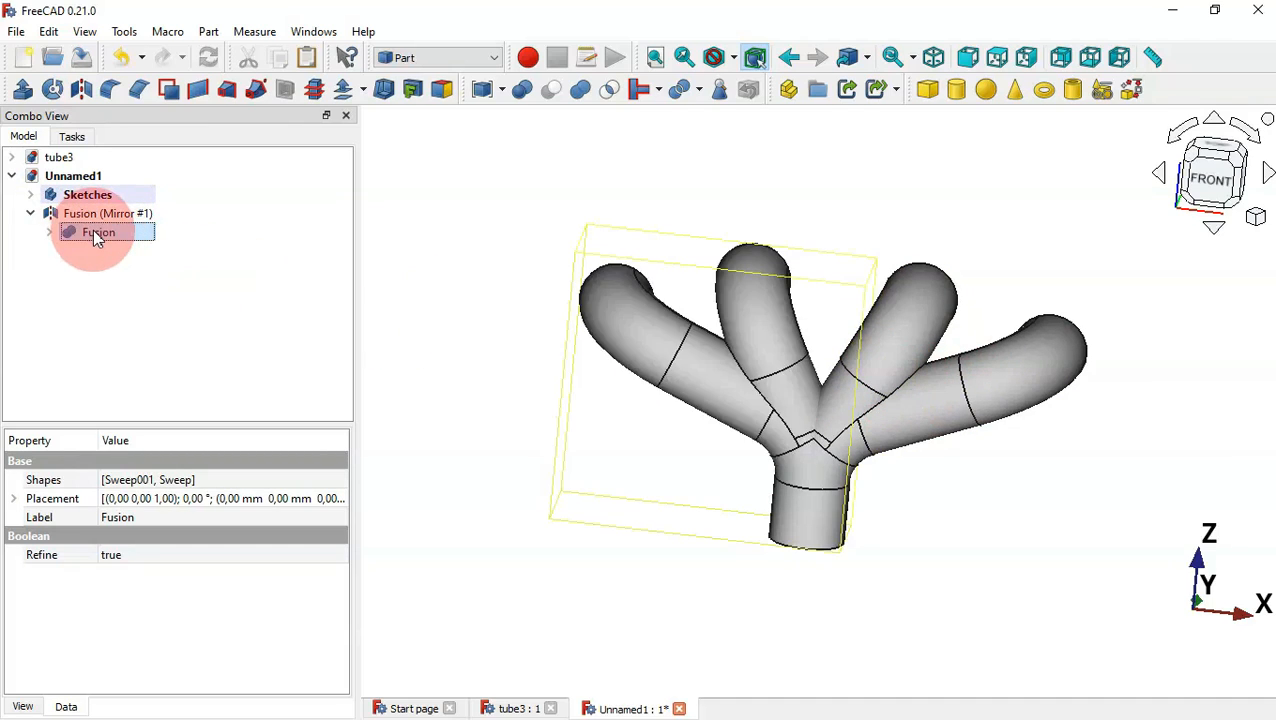
left_click(120, 213)
key("space")
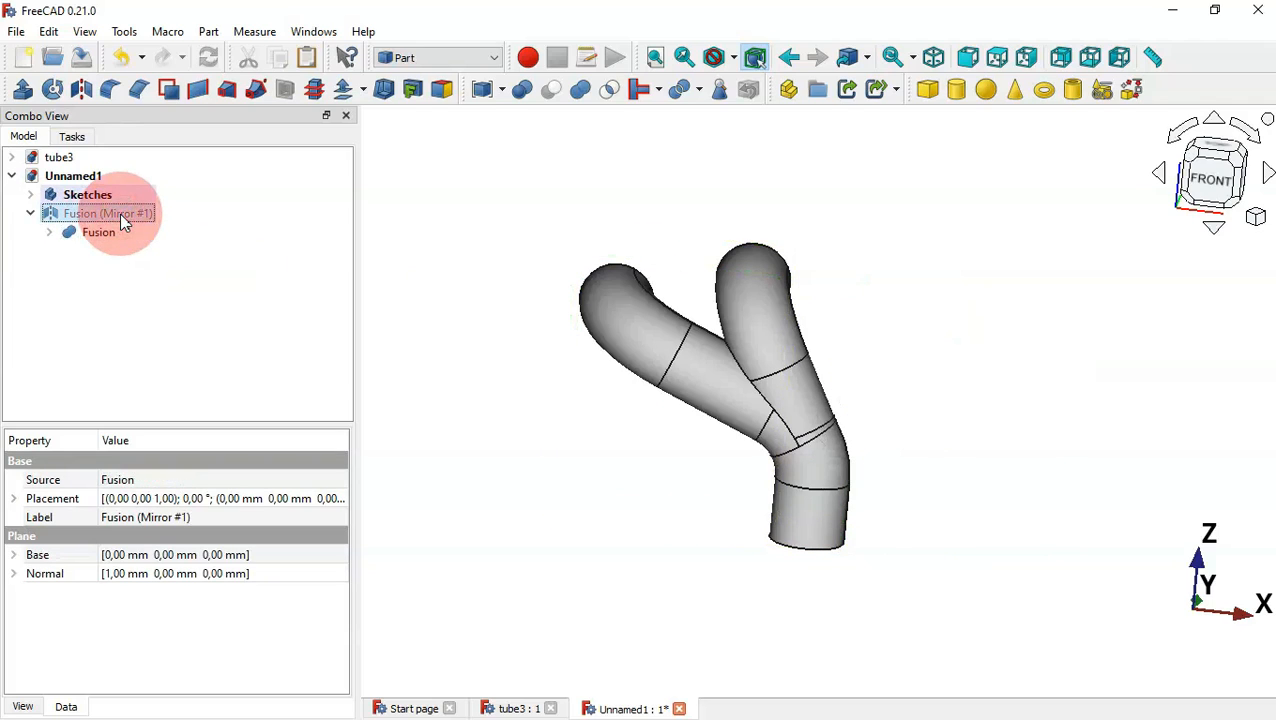
left_click(108, 213)
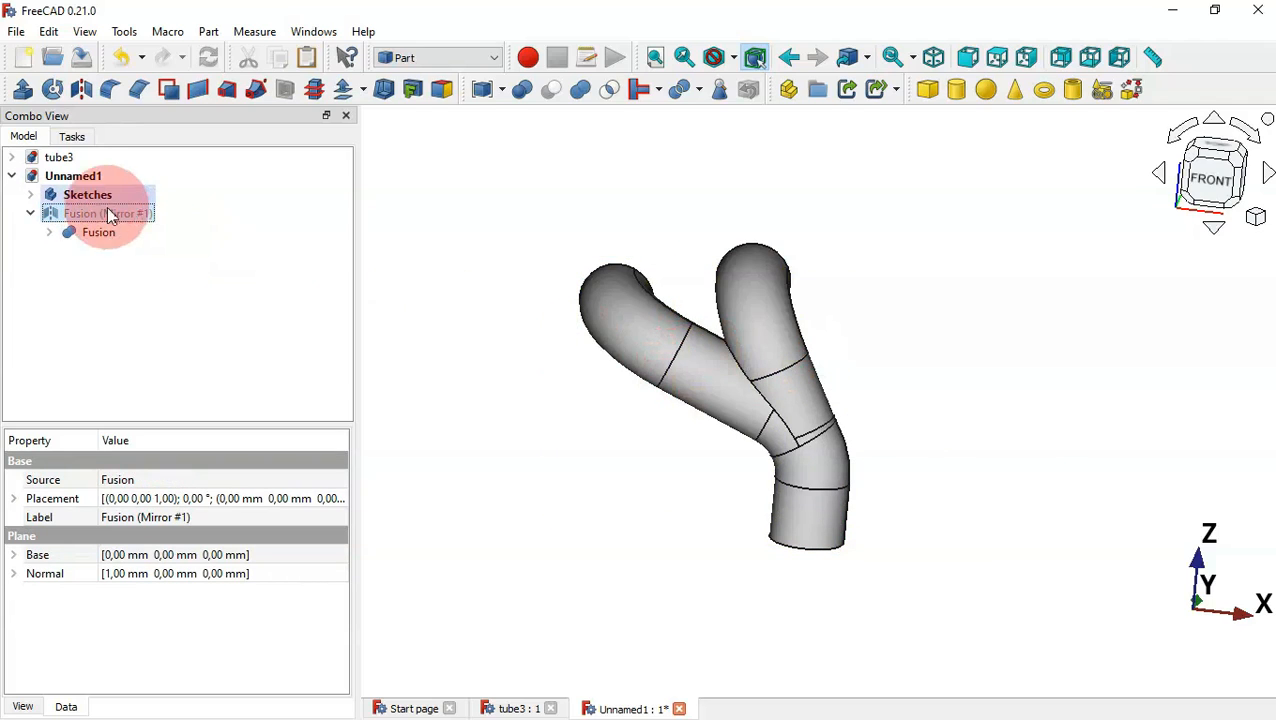
key("space")
left_click(378, 241)
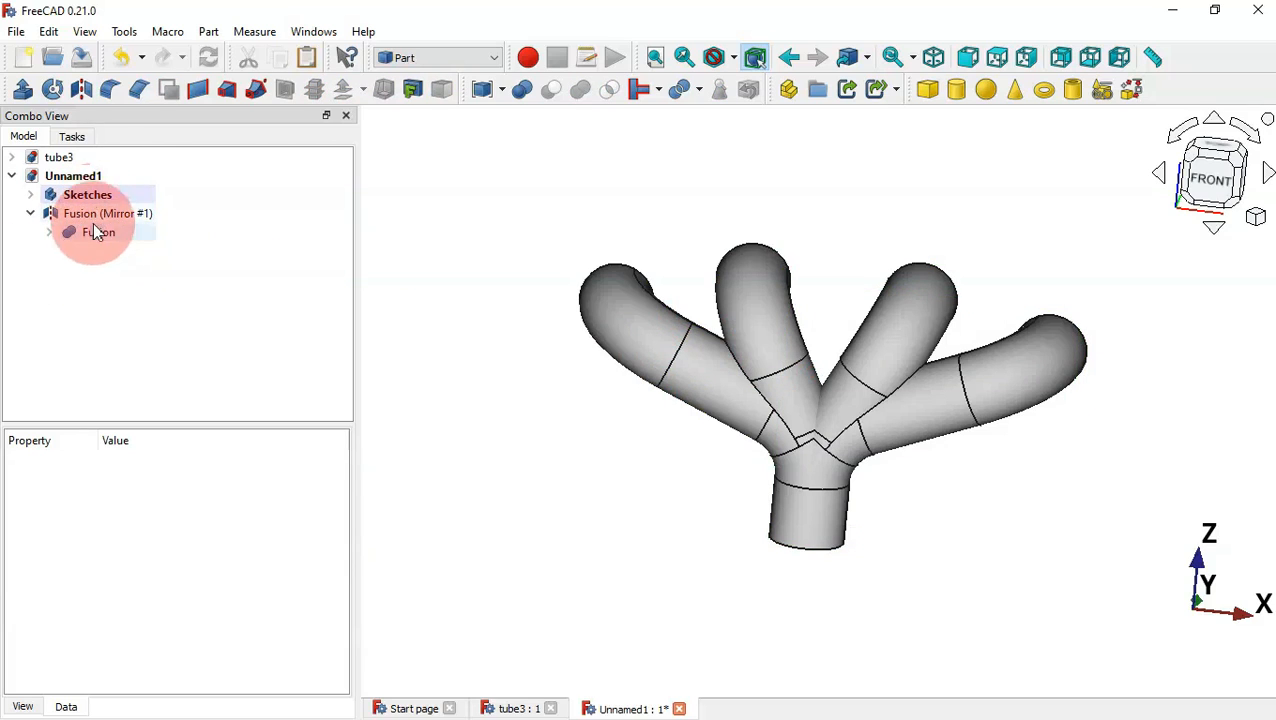
left_click(165, 299)
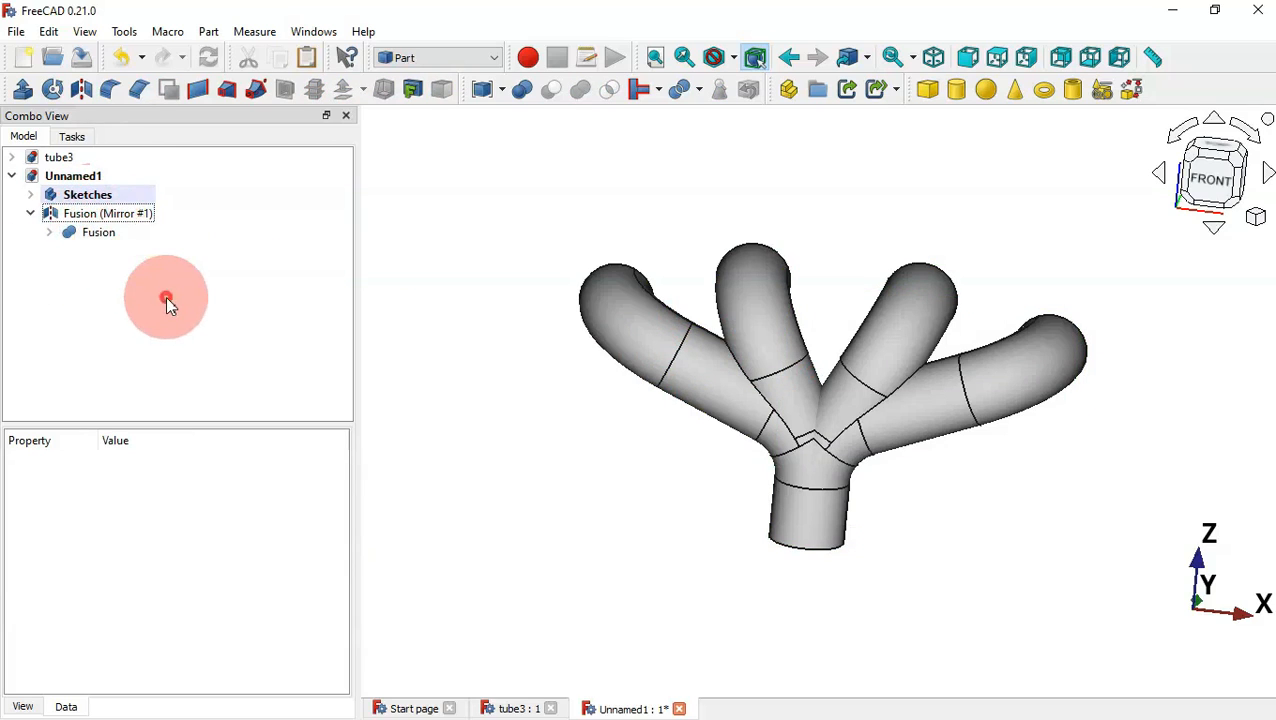
Fuse Fusion and Fusion (Mirror #1) into a single four-branch solid with a Boolean union
left_click(85, 232)
left_click(130, 215, "ctrl")
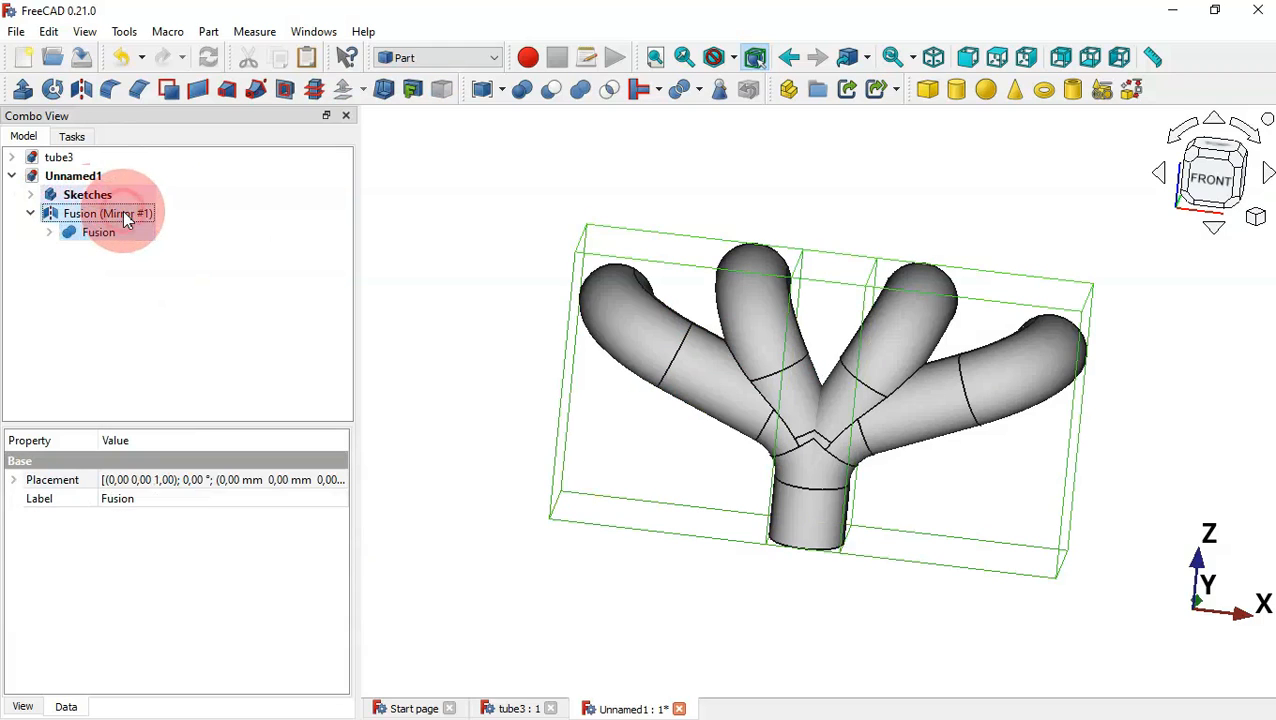
left_click(584, 91)
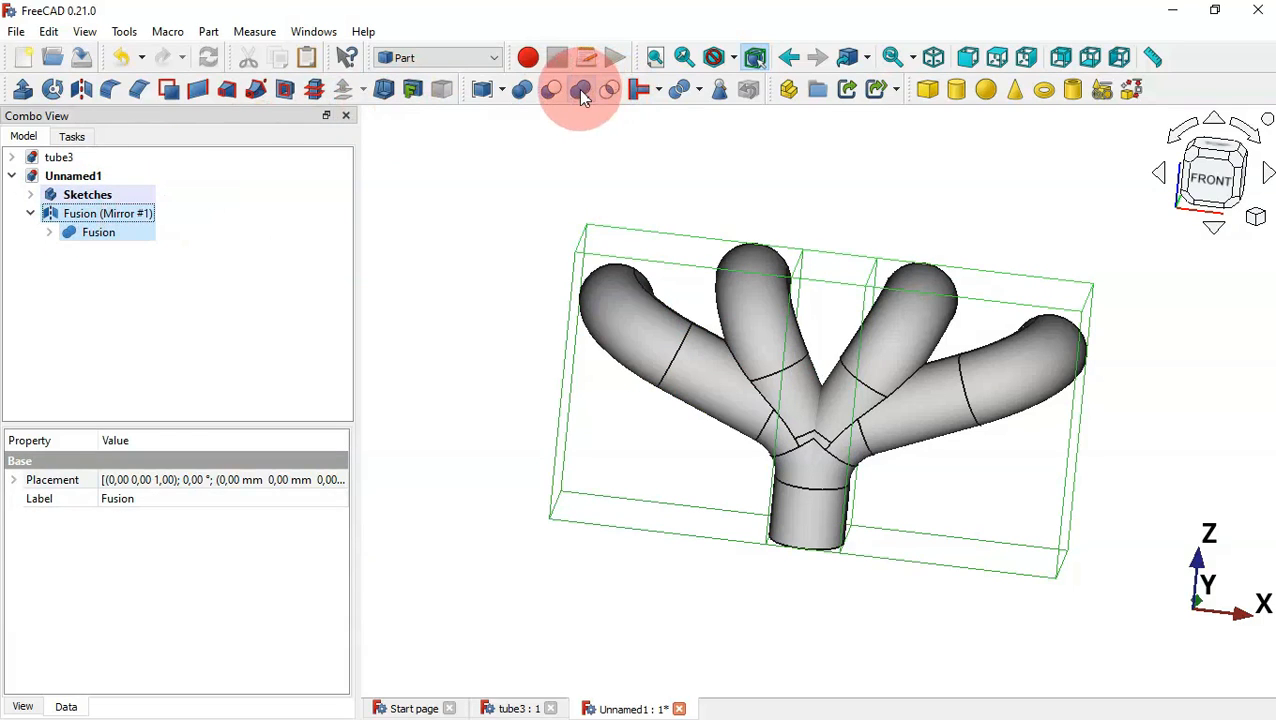
left_click(580, 92)
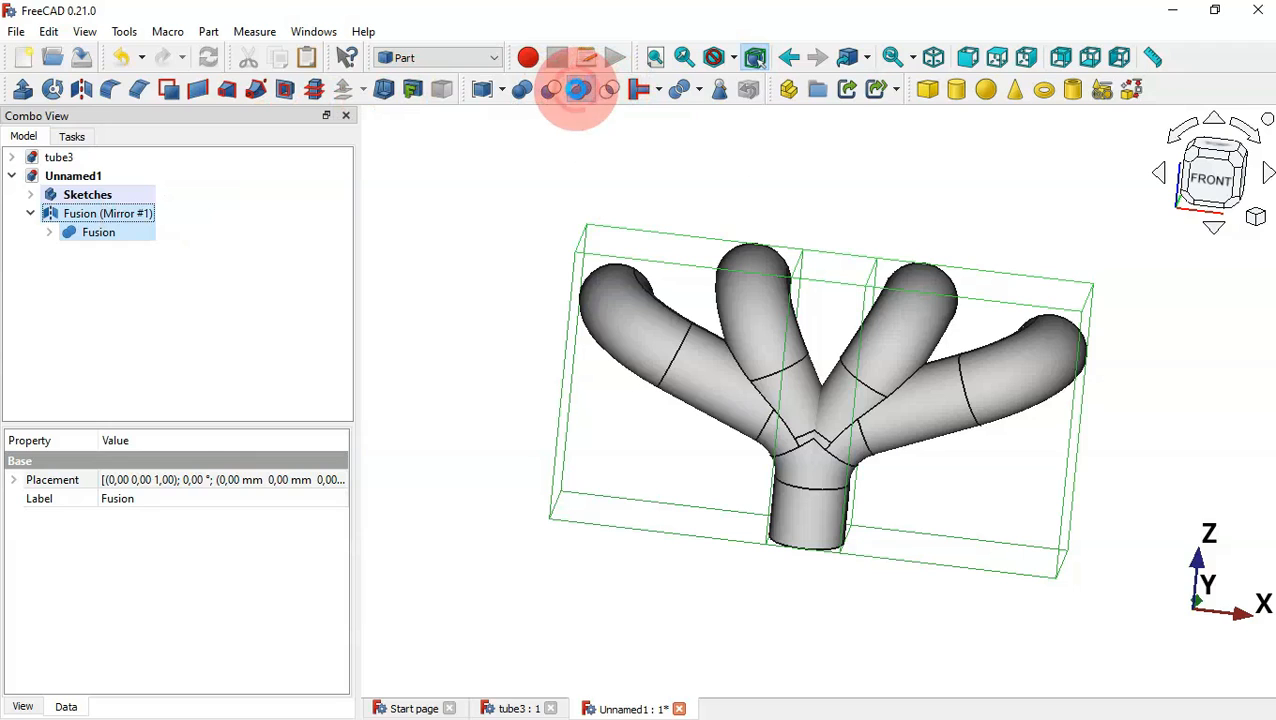
left_click(652, 306)
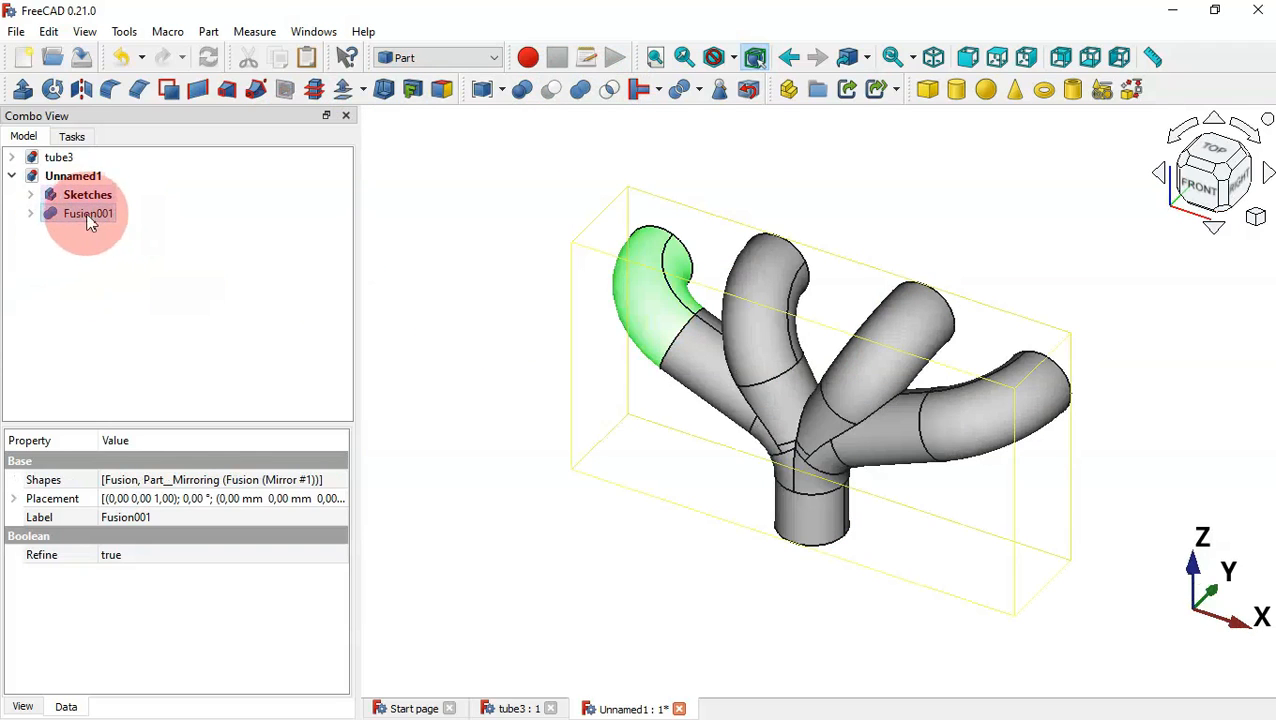
left_click(538, 267)
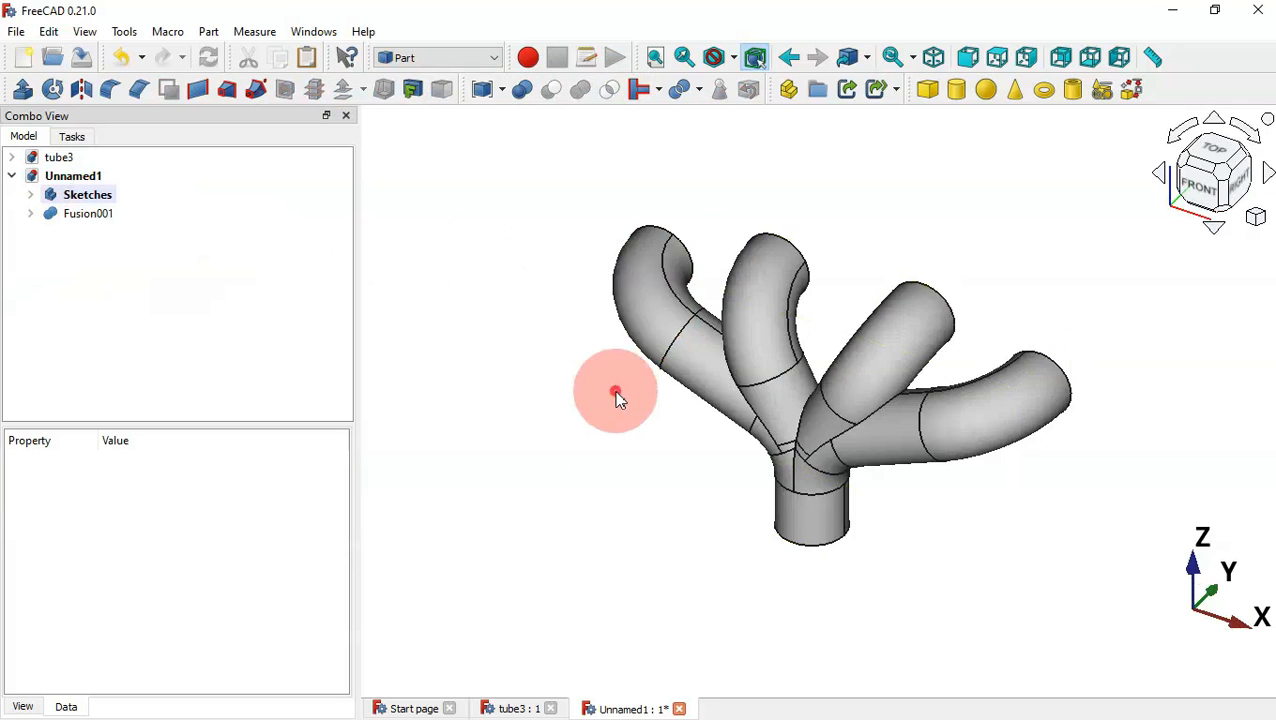
Examine the fused manifold from behind, compare it with the flanged tube3 model, and return to the isometric view of Unnamed1
middle_click_drag(983, 370, 703, 441)
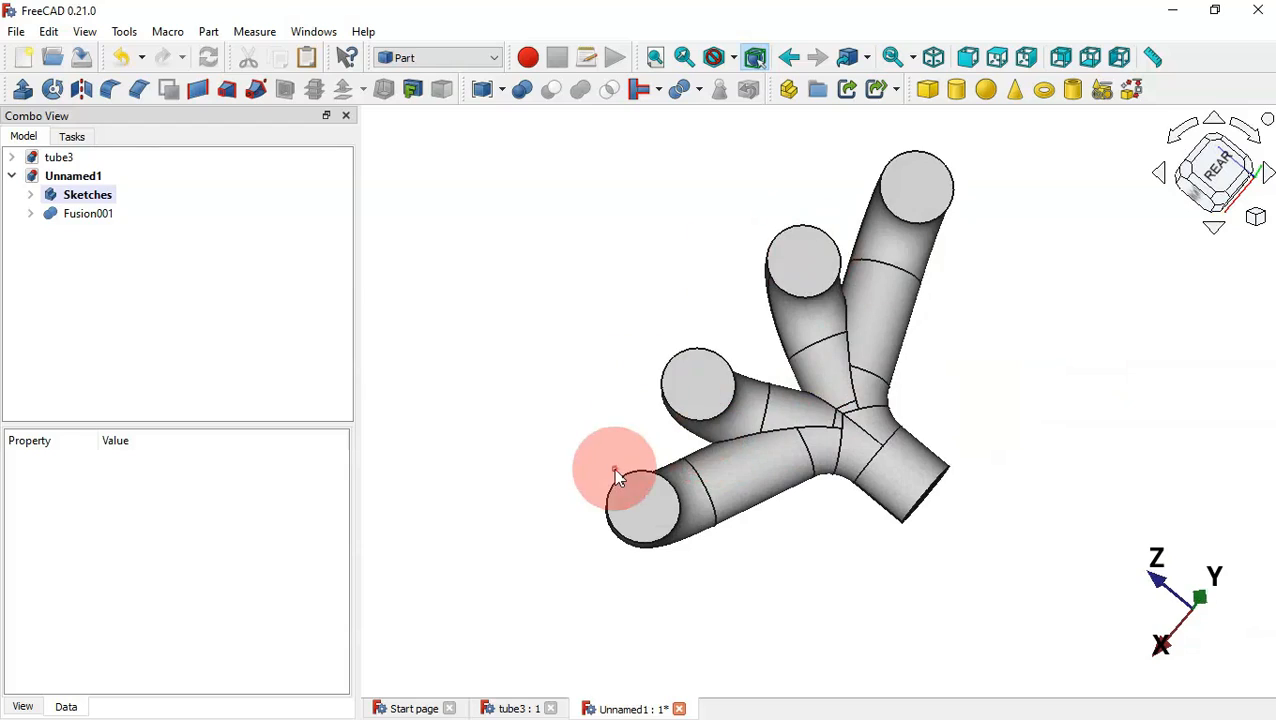
middle_click_drag(615, 473, 831, 346)
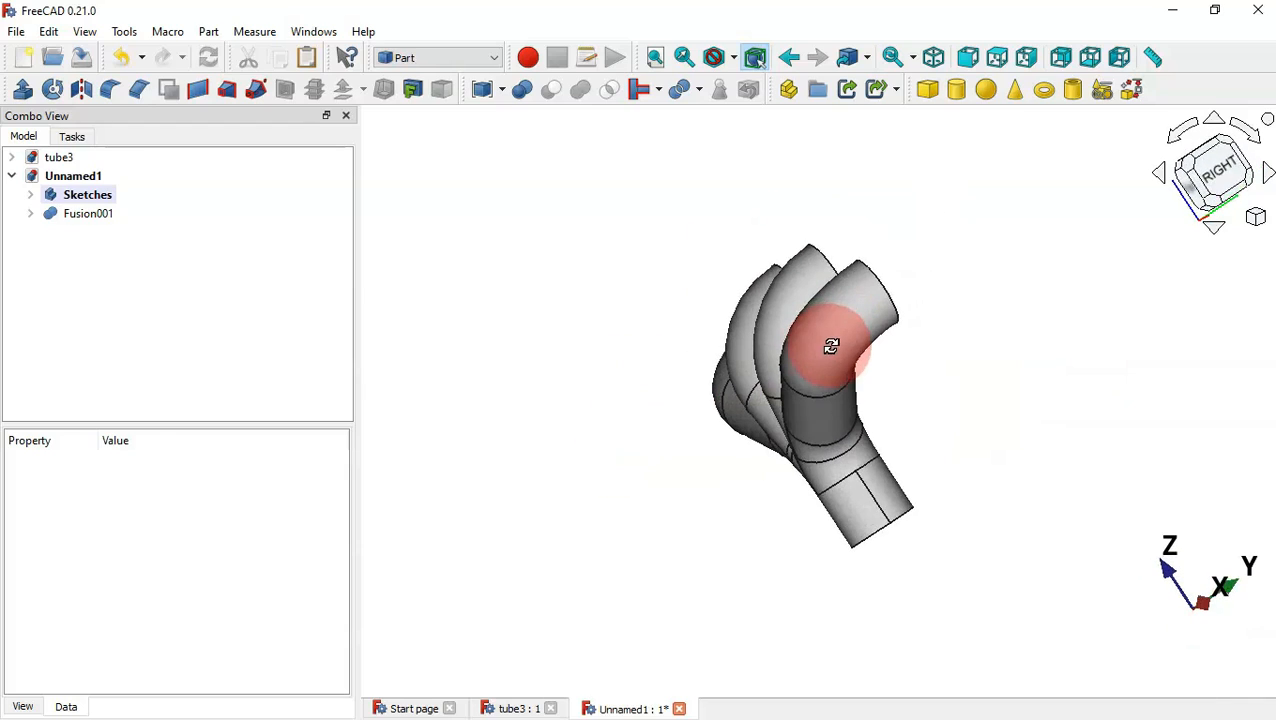
left_click(531, 709)
middle_click_drag(1091, 427, 831, 467)
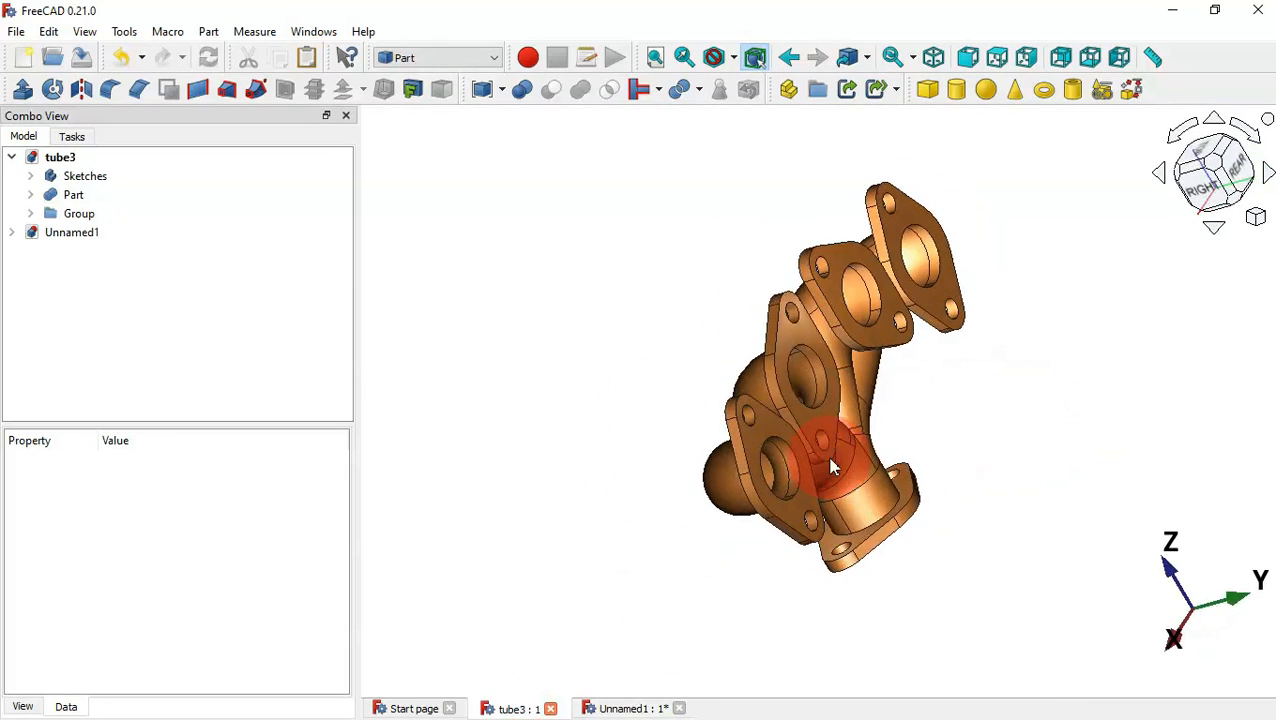
middle_click_drag(621, 522, 697, 542)
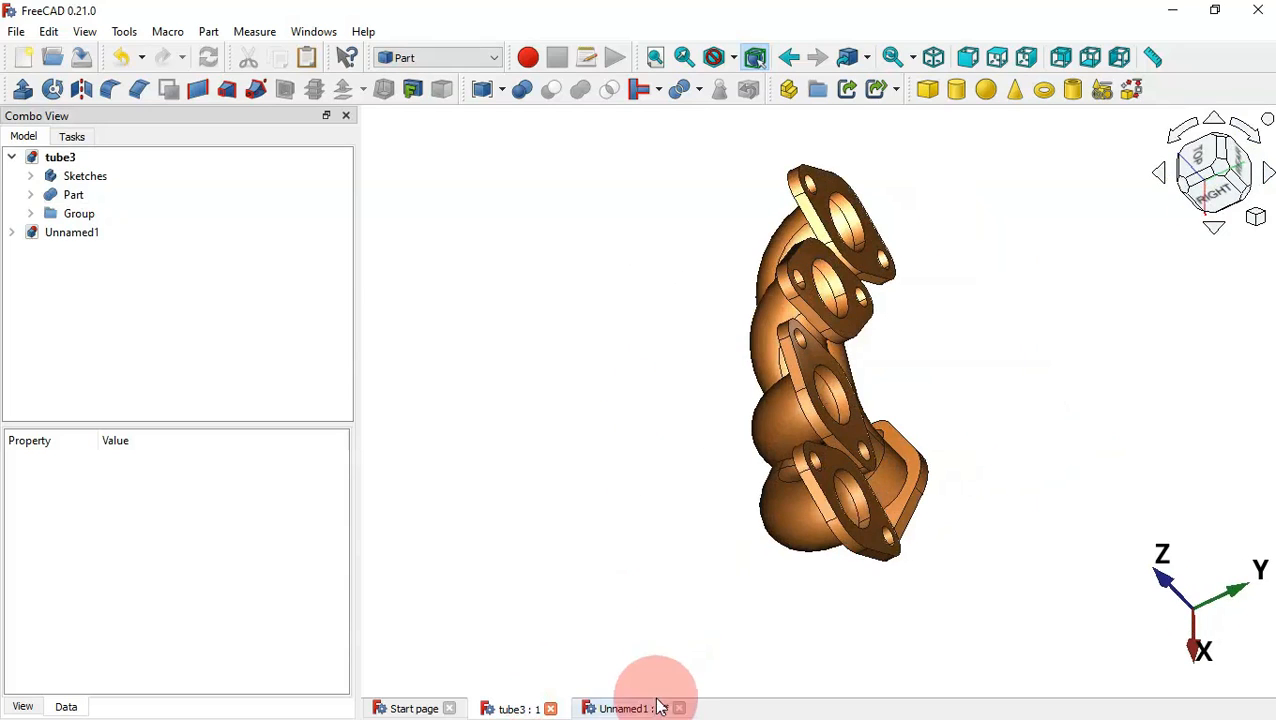
left_click(657, 707)
left_click(556, 535)
key("0")
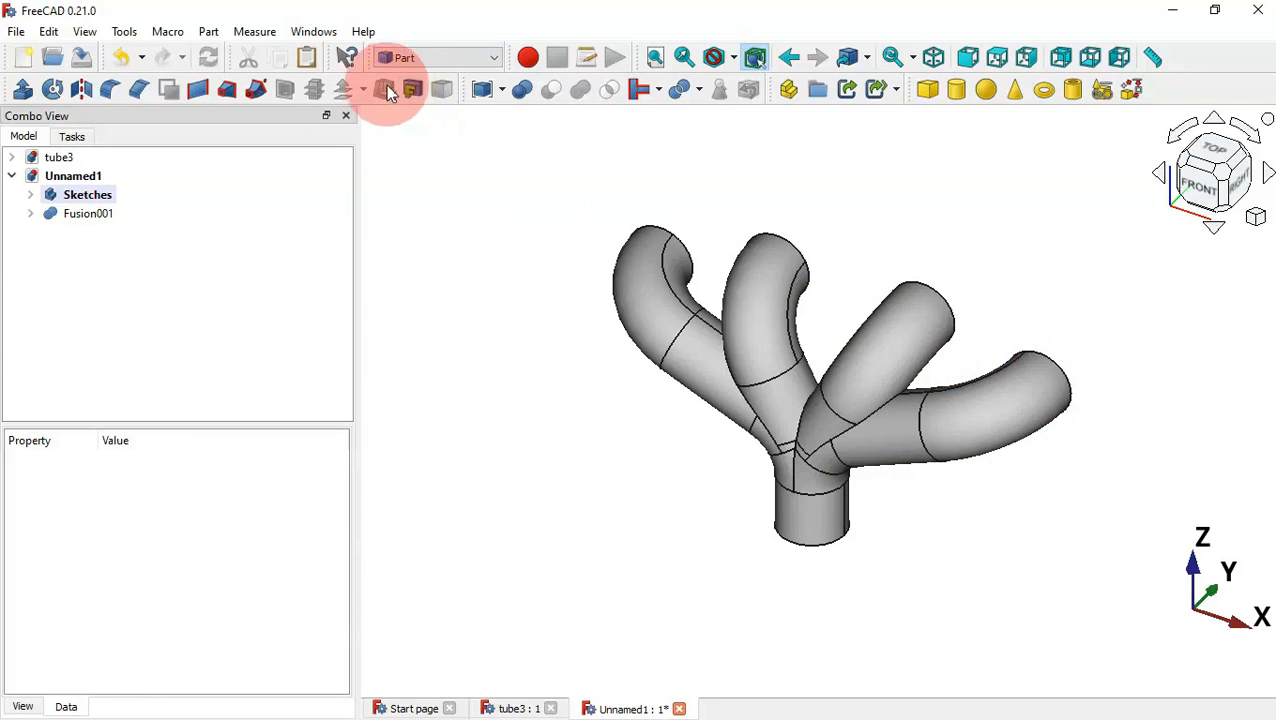
Start a Thickness operation on Fusion001 with the four branch end faces and the outlet end face as openings
middle_click_drag(1120, 408, 803, 445)
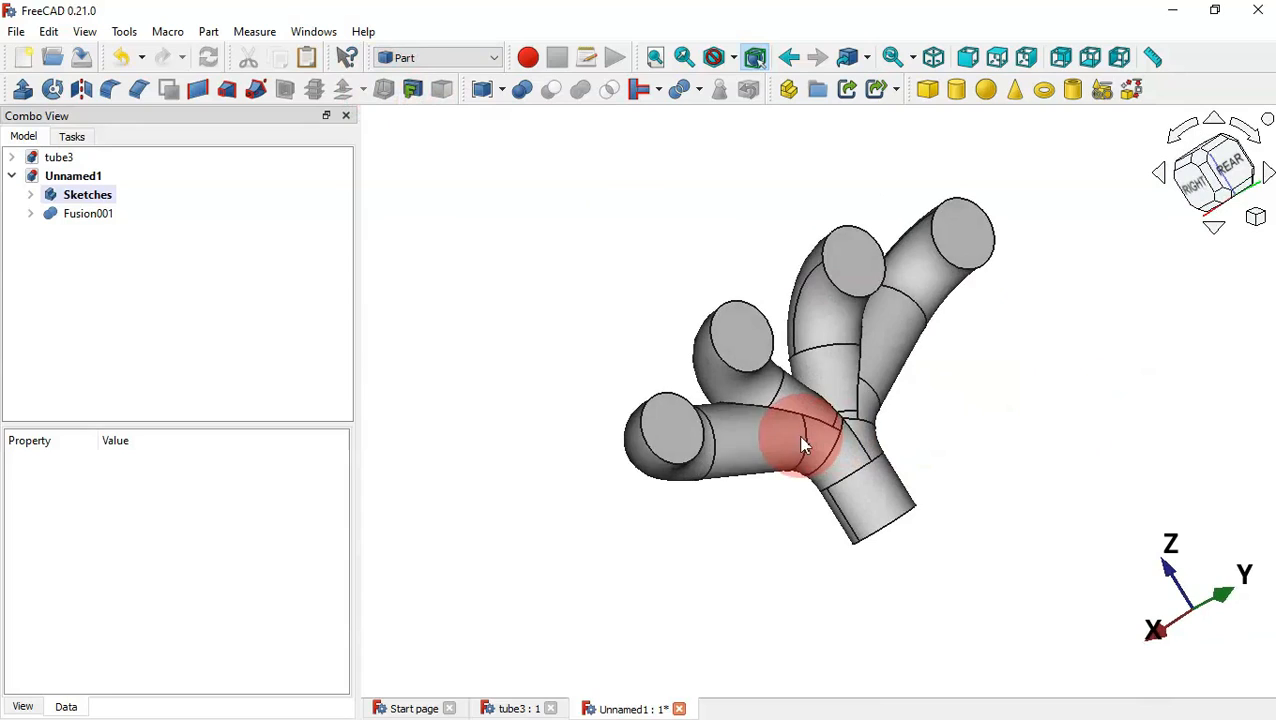
left_click(970, 237)
left_click(849, 260, "ctrl")
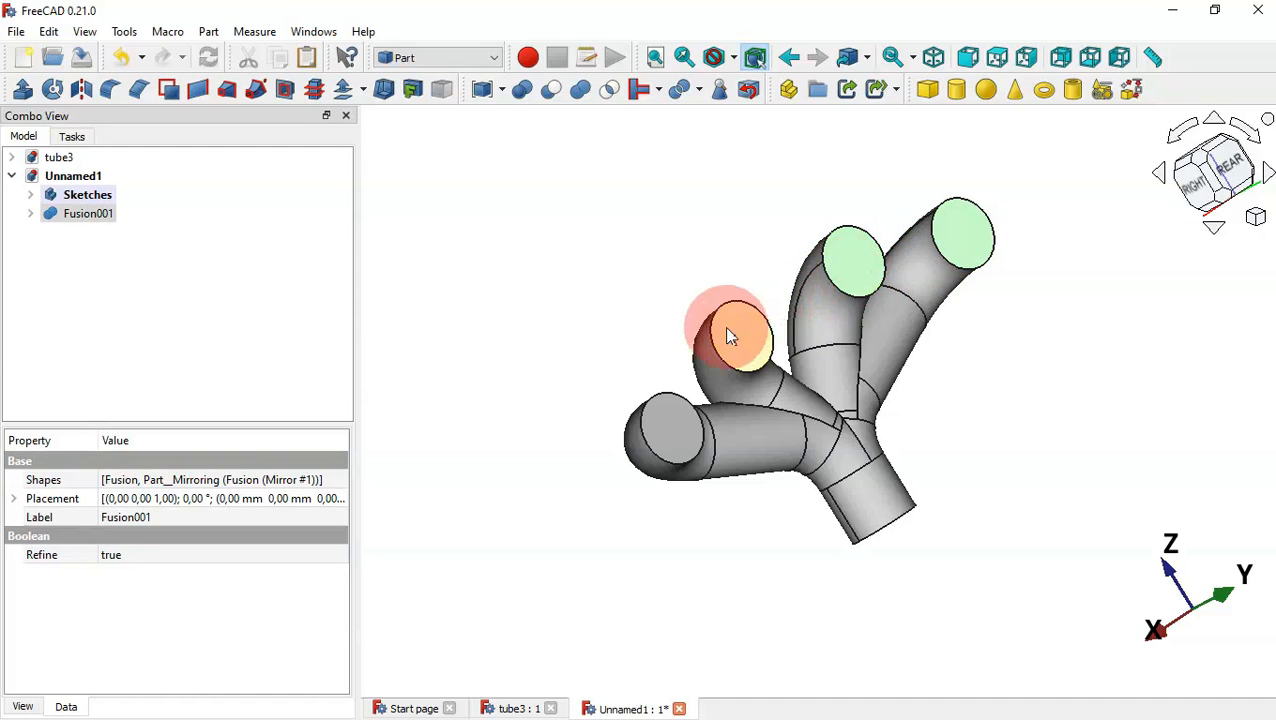
left_click(730, 337, "ctrl")
left_click(672, 432, "ctrl")
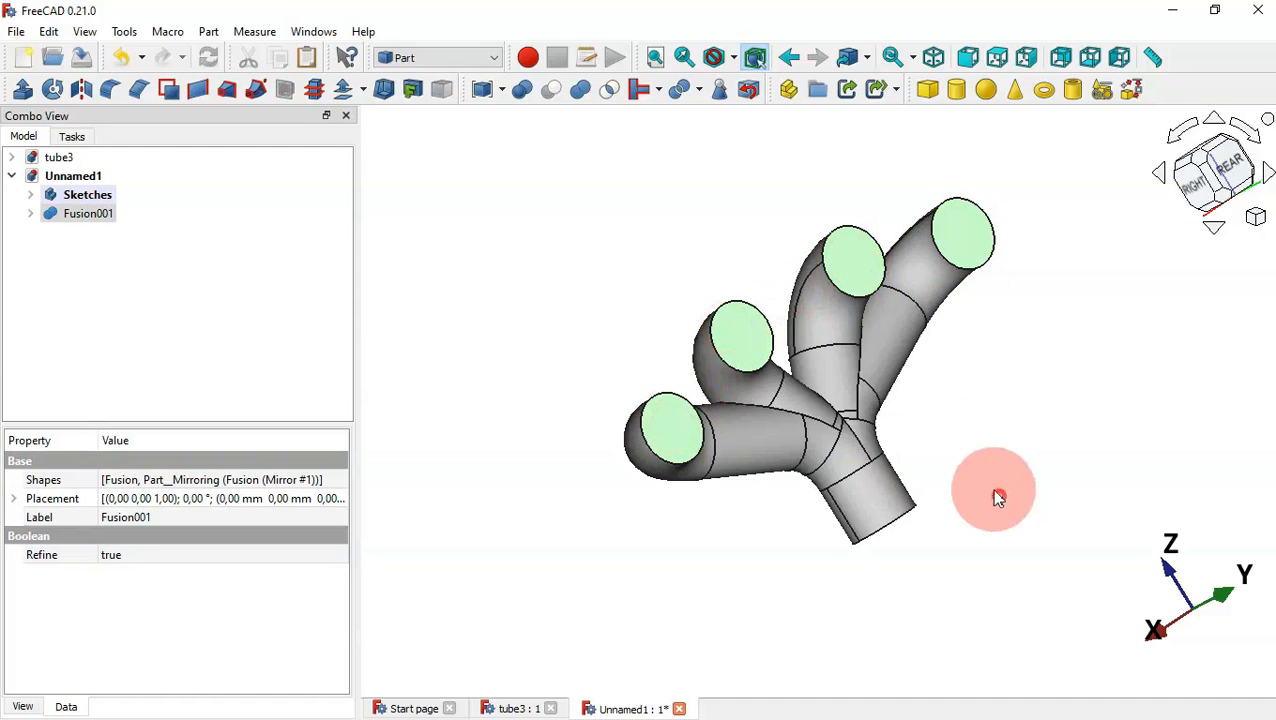
middle_click_drag(994, 490, 891, 440)
left_click(890, 464, "ctrl")
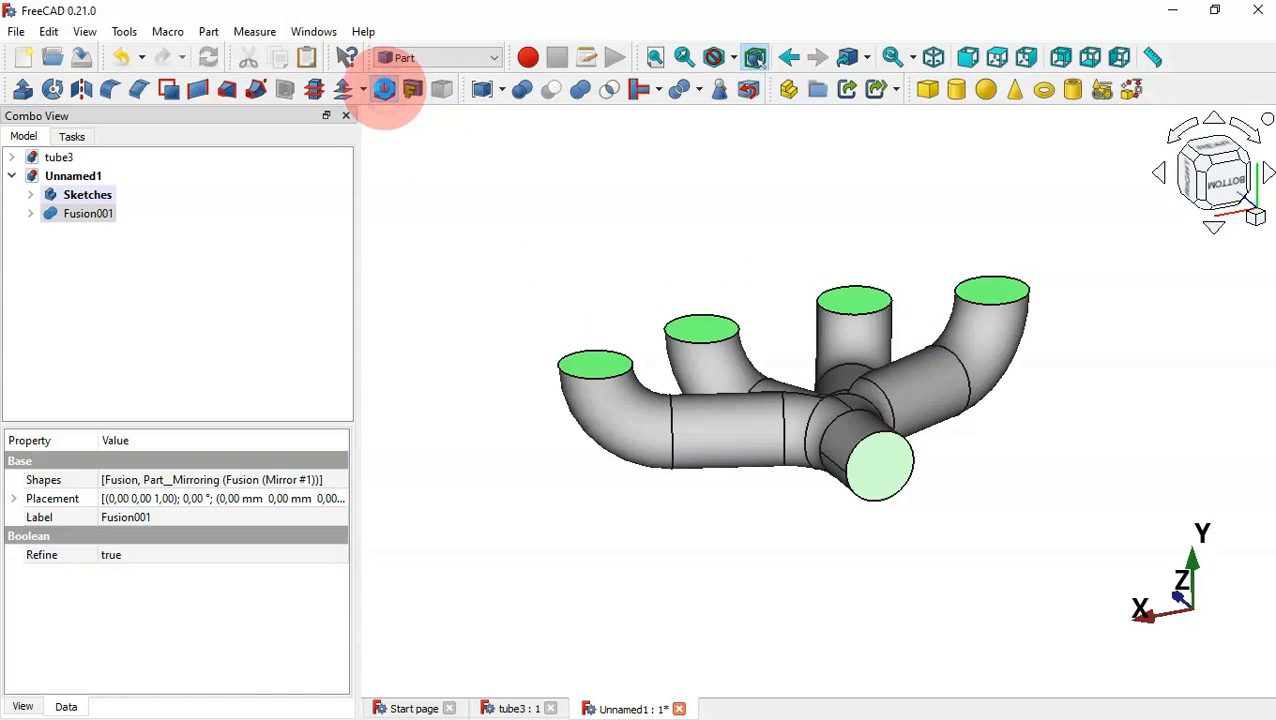
left_click(384, 89)
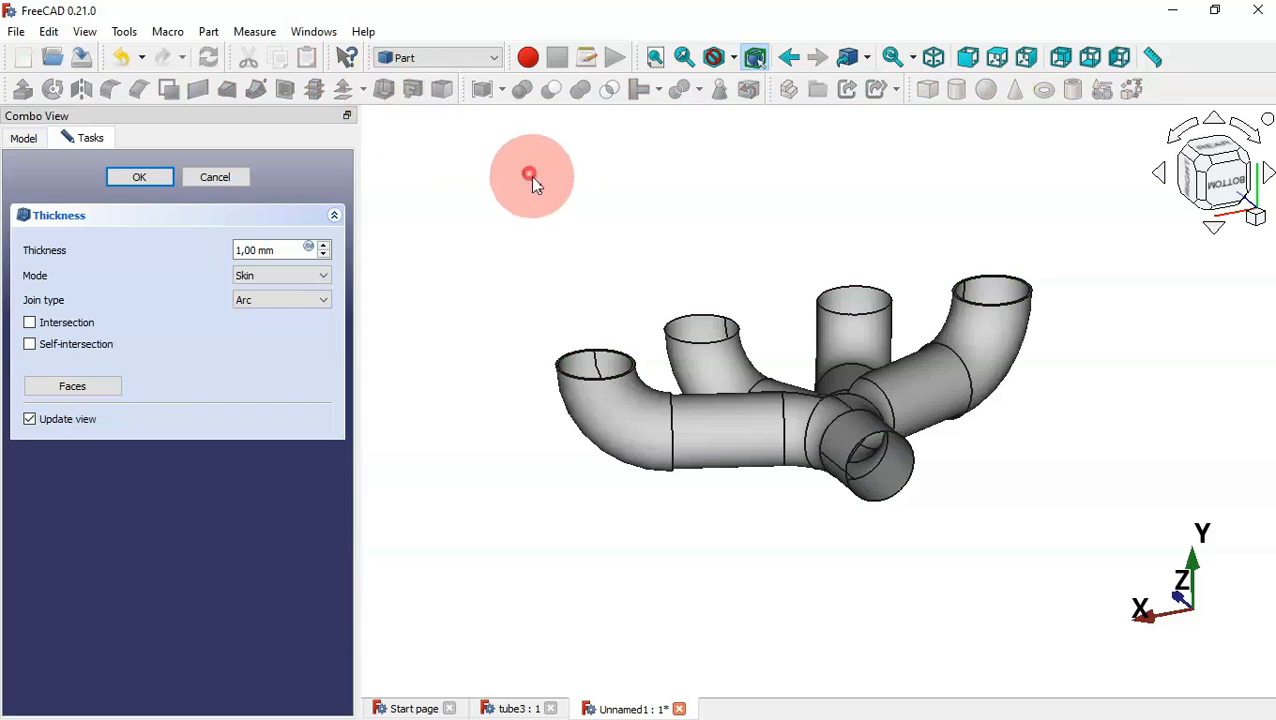
middle_click_drag(530, 177, 611, 259)
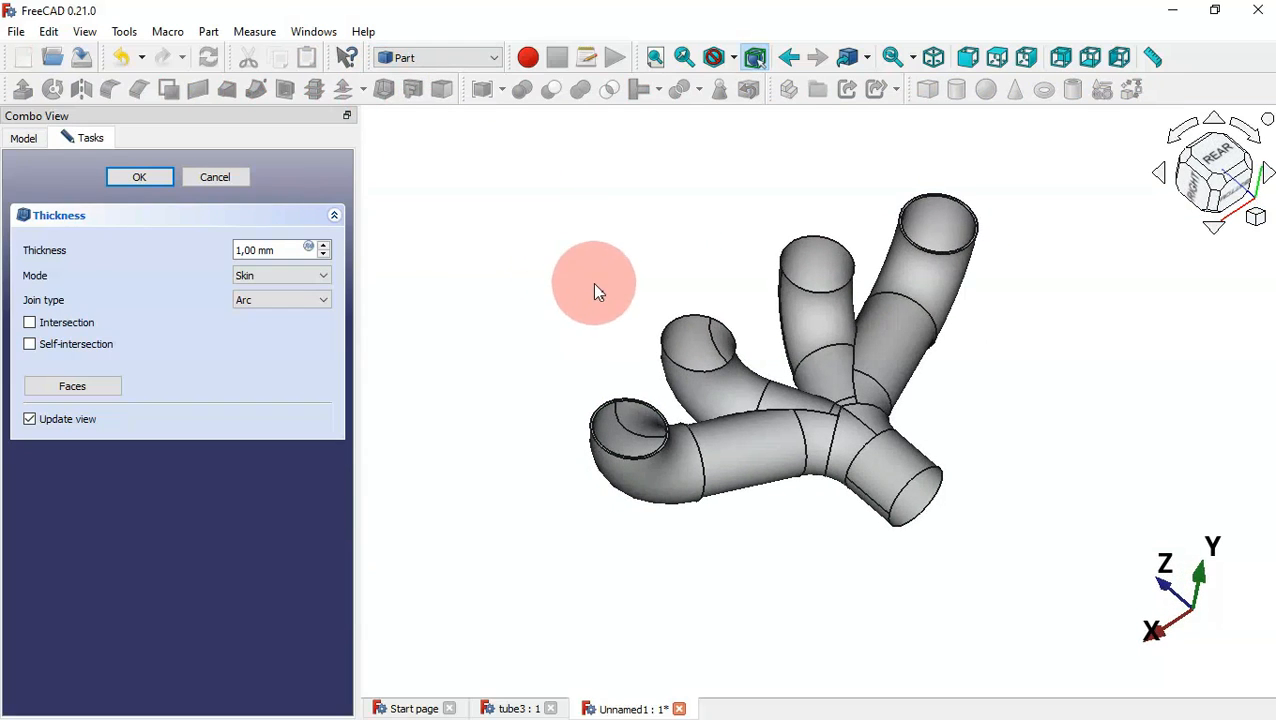
Enable Intersection for the Thickness operation and set the wall thickness to 2.5 mm
left_click(84, 328)
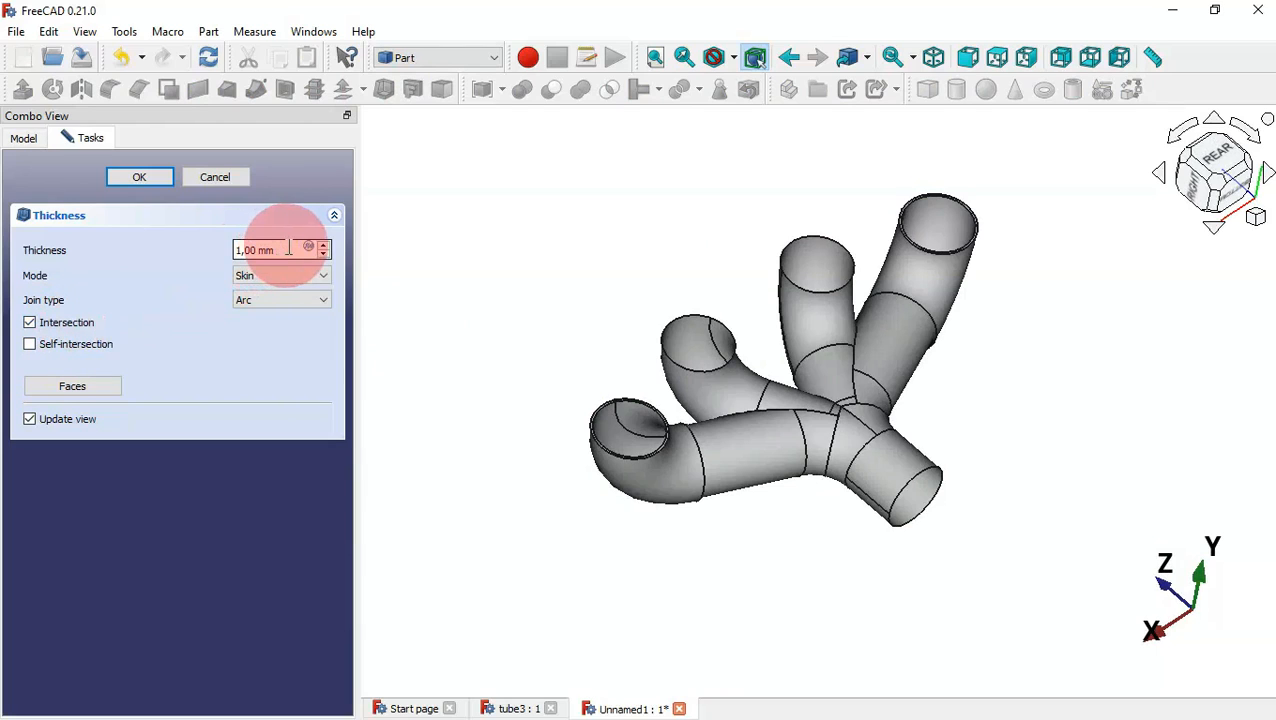
left_click_drag(293, 249, 208, 247)
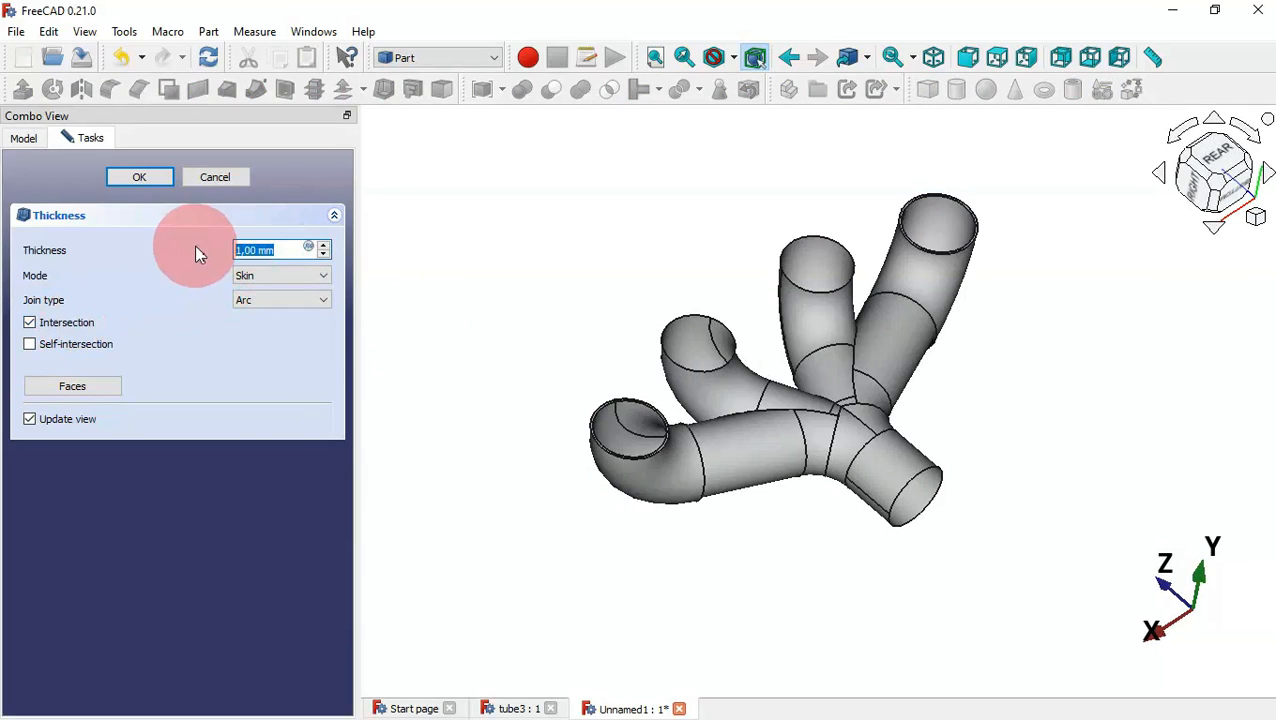
type("2.5")
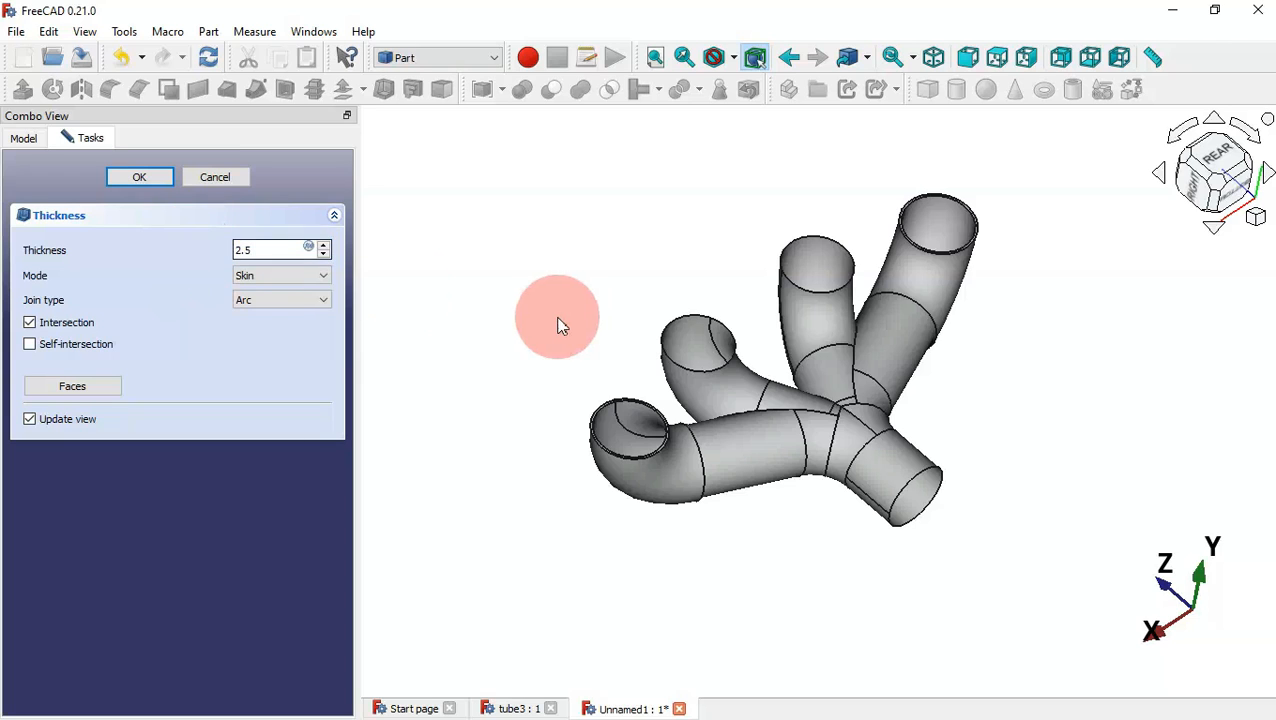
middle_click_drag(565, 316, 570, 342)
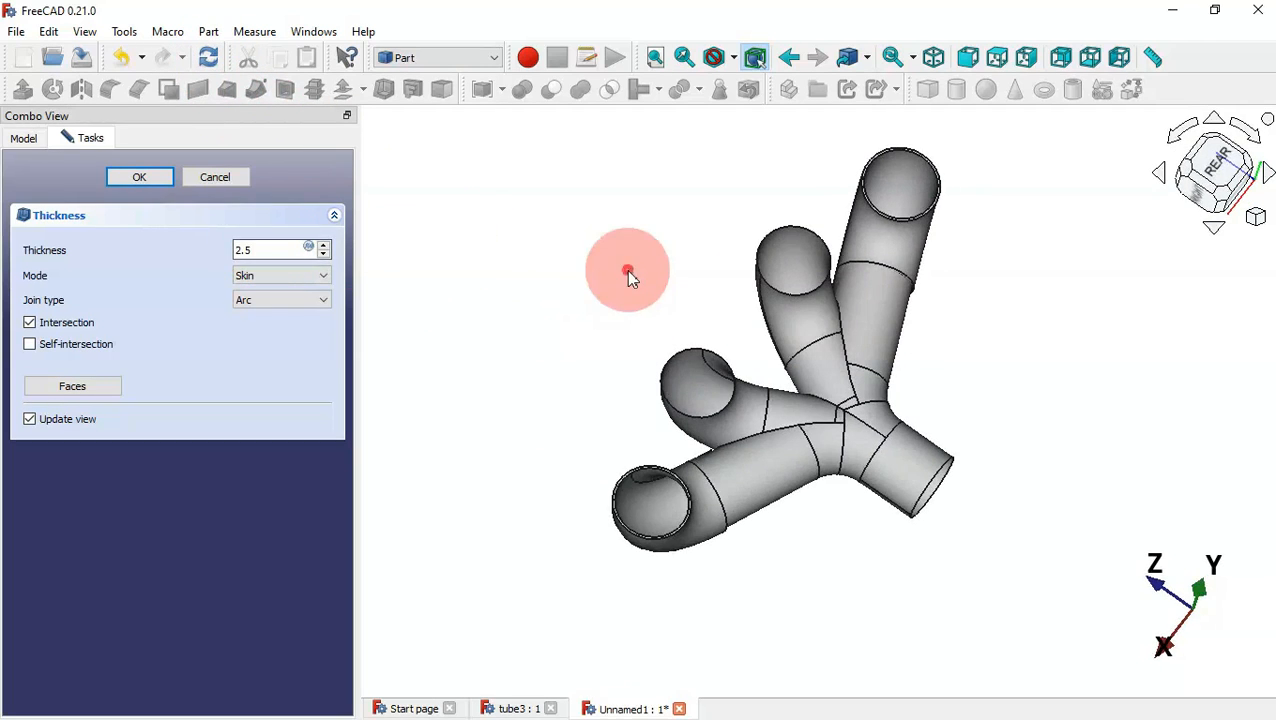
middle_click_drag(629, 276, 705, 302)
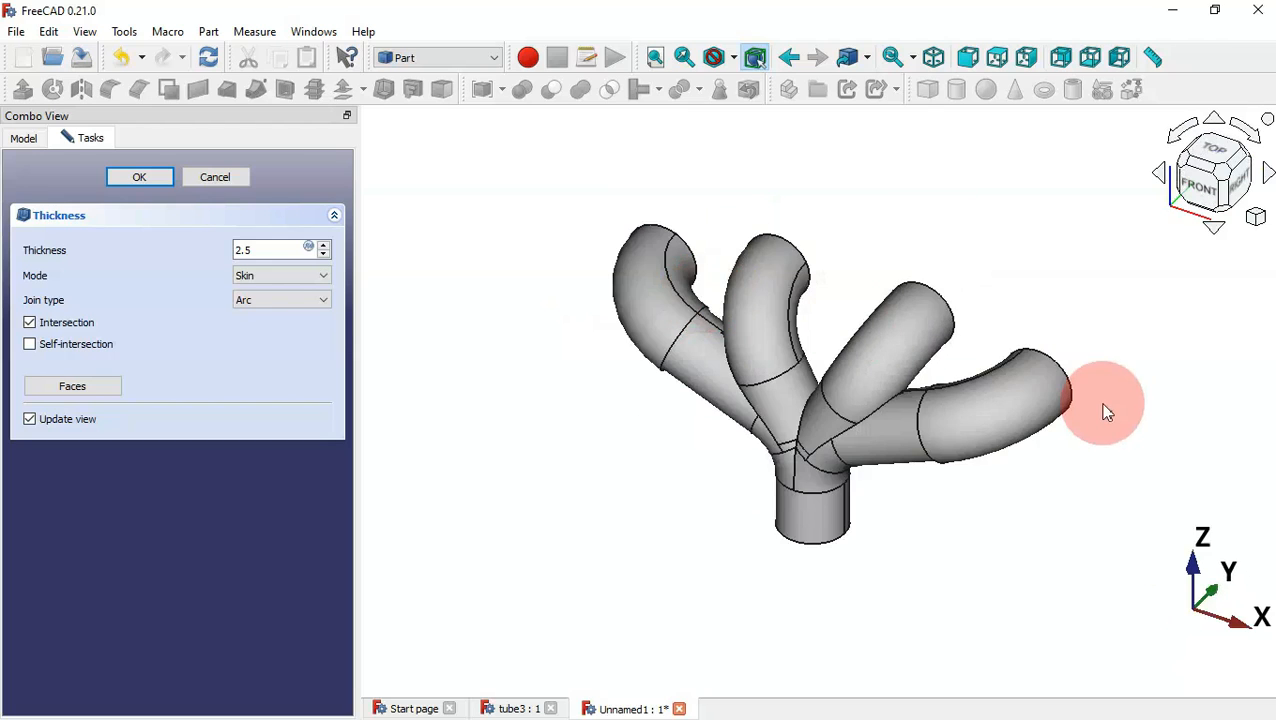
middle_click_drag(1105, 407, 683, 427)
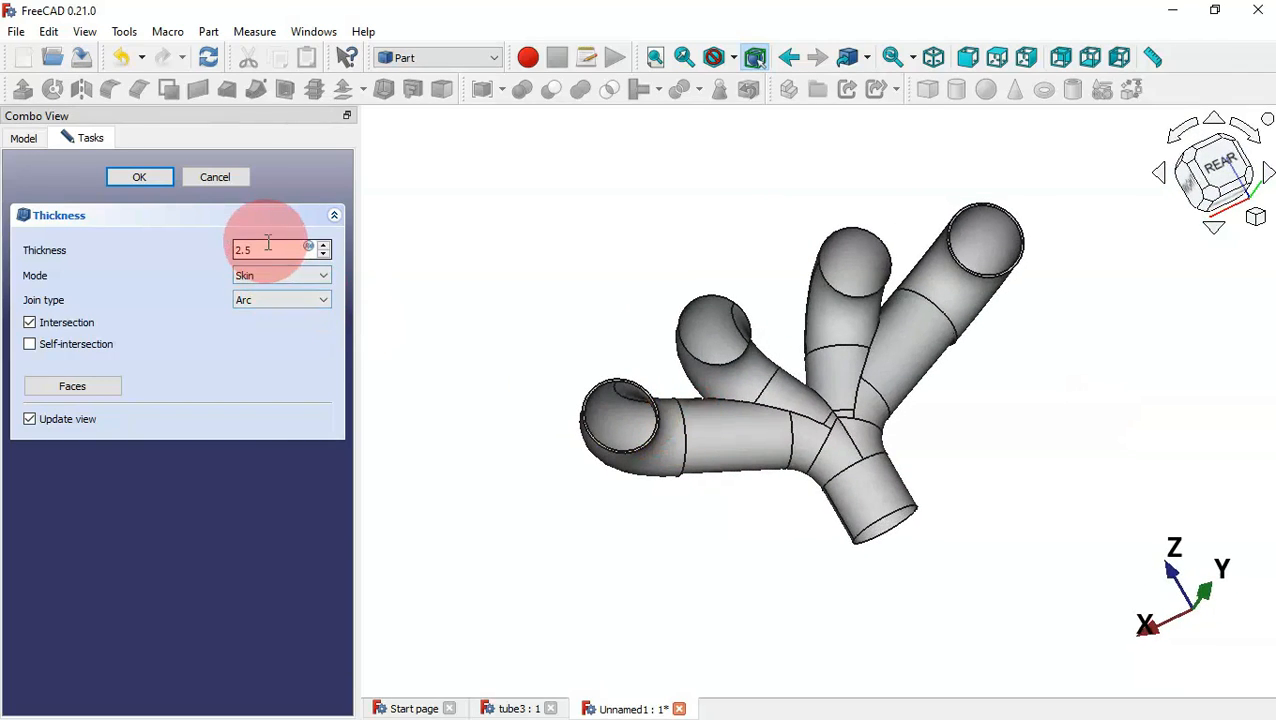
left_click_drag(266, 246, 208, 244)
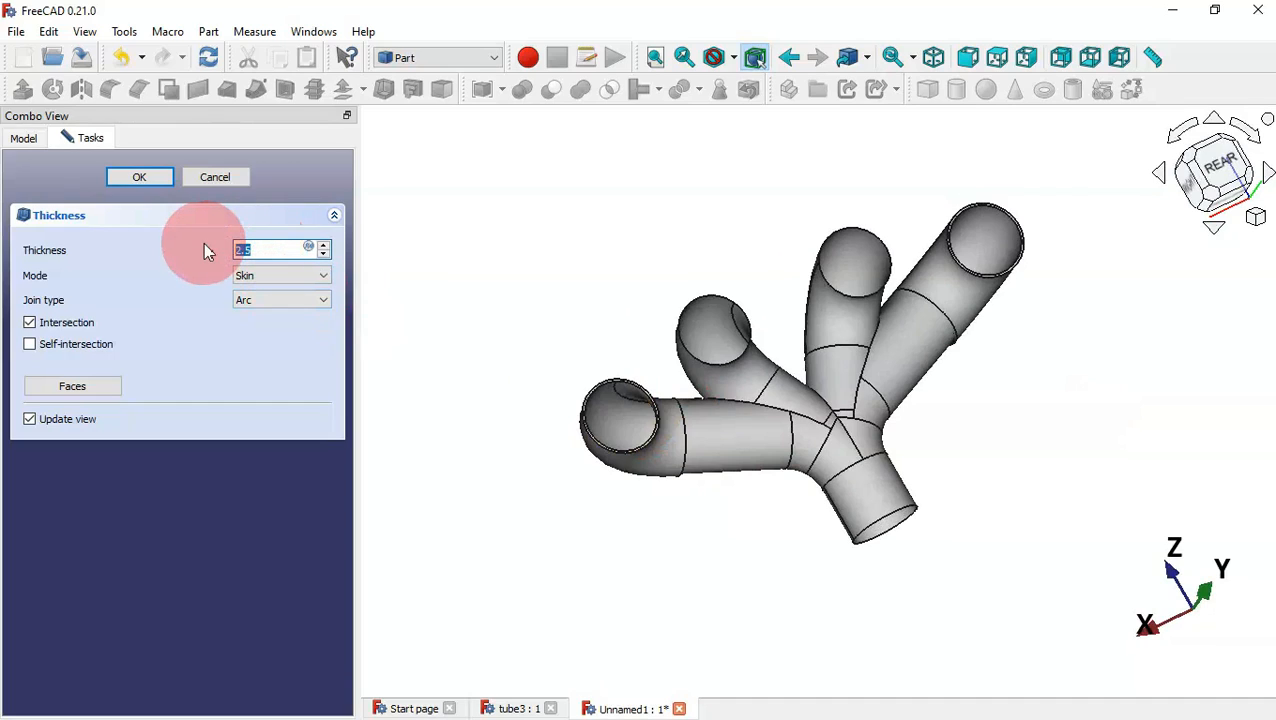
type("2.5")
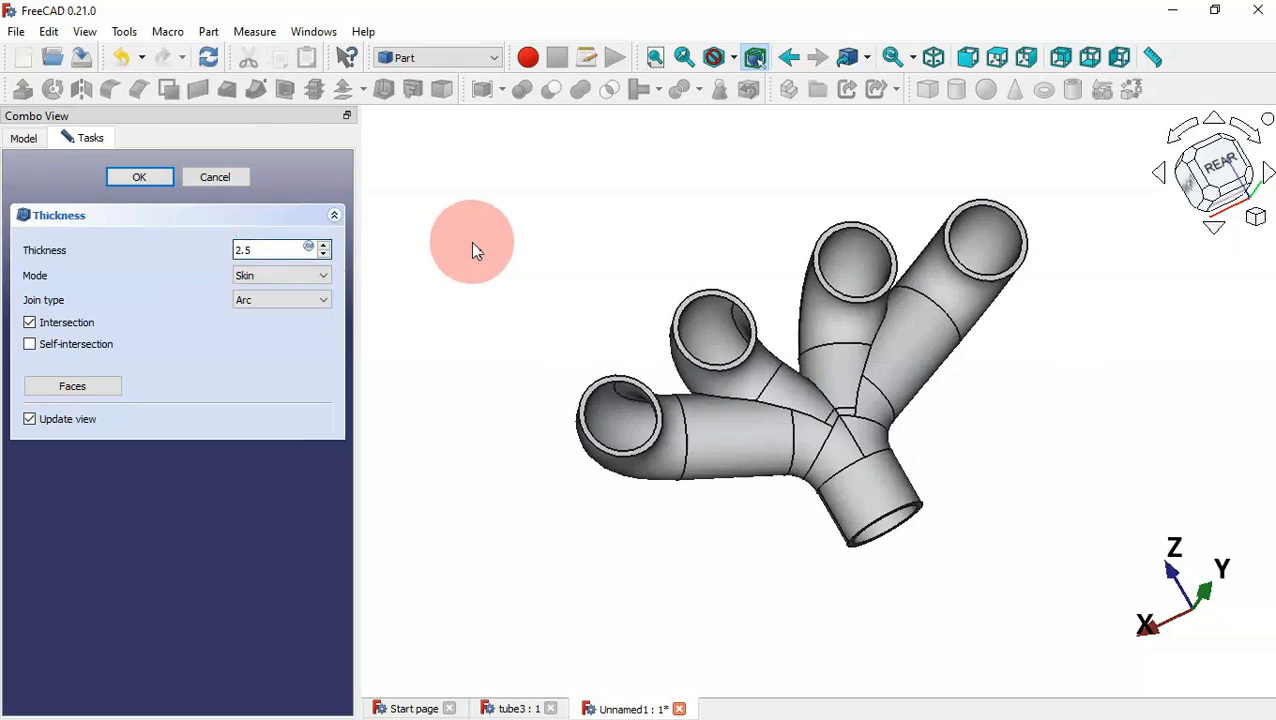
left_click_drag(471, 241, 500, 246)
middle_click_drag(500, 246, 482, 240)
middle_click_drag(1027, 414, 1043, 391)
Try to apply the Thickness operation with the 2.5 mm wall
left_click(161, 178)
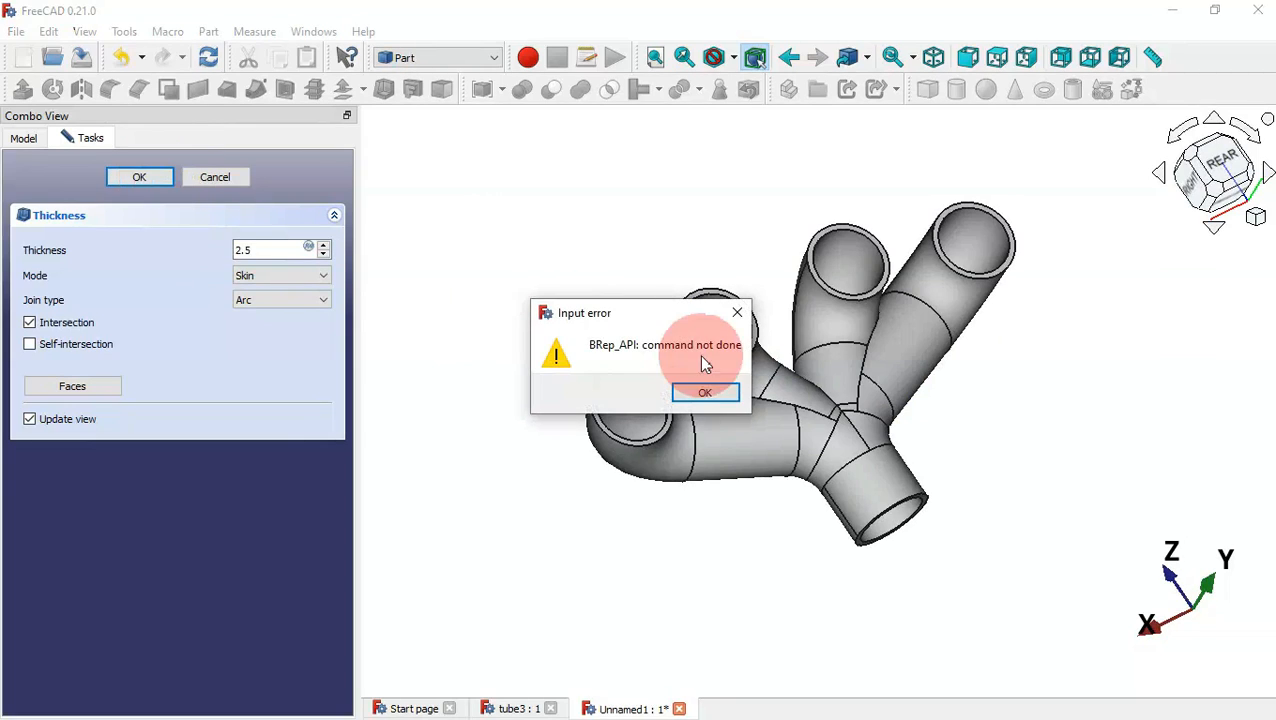
left_click(708, 396)
left_click(144, 193)
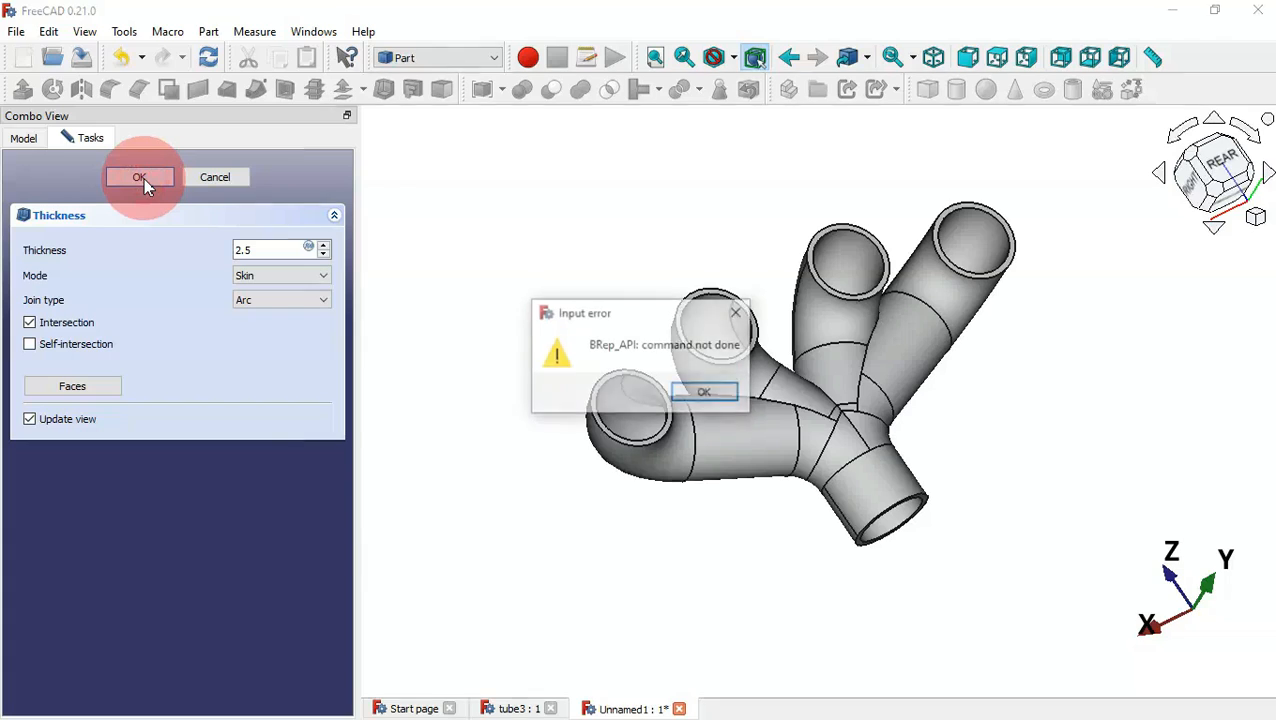
left_click(720, 397)
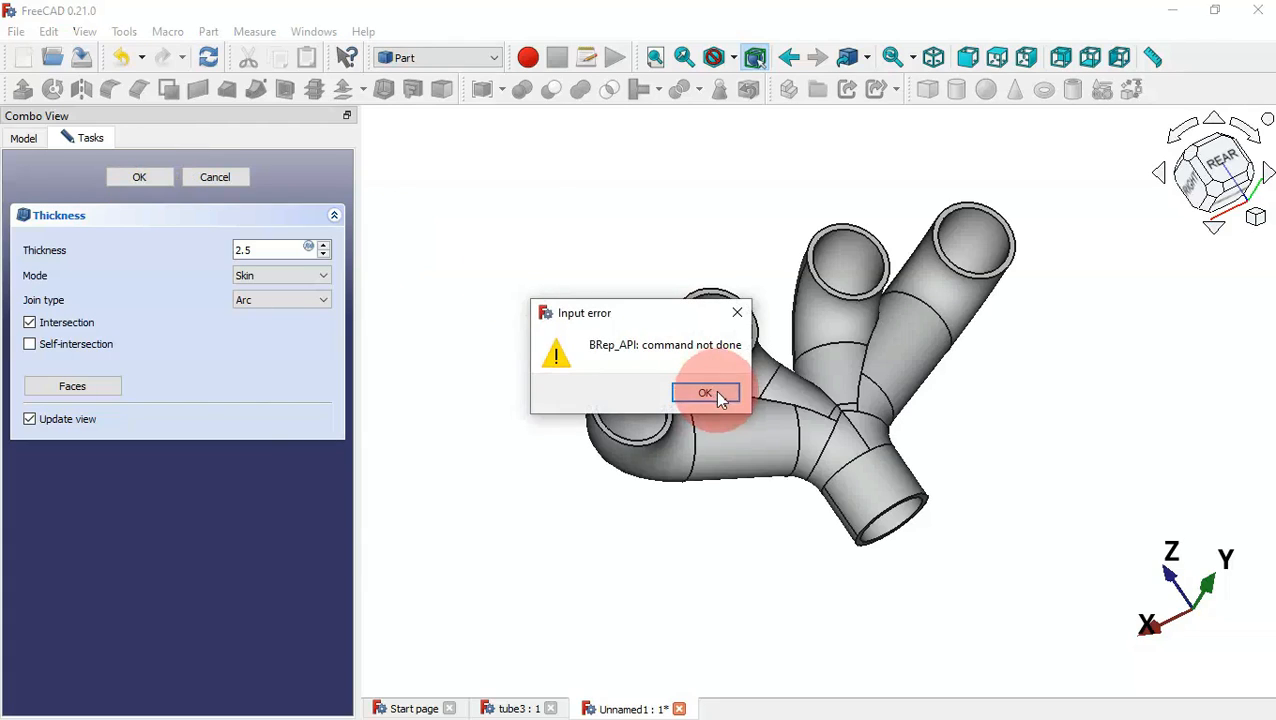
left_click(737, 313)
Set the wall thickness to 2.7 mm, recompute the model, and apply the Thickness operation
left_click(265, 250)
left_click_drag(265, 250, 187, 246)
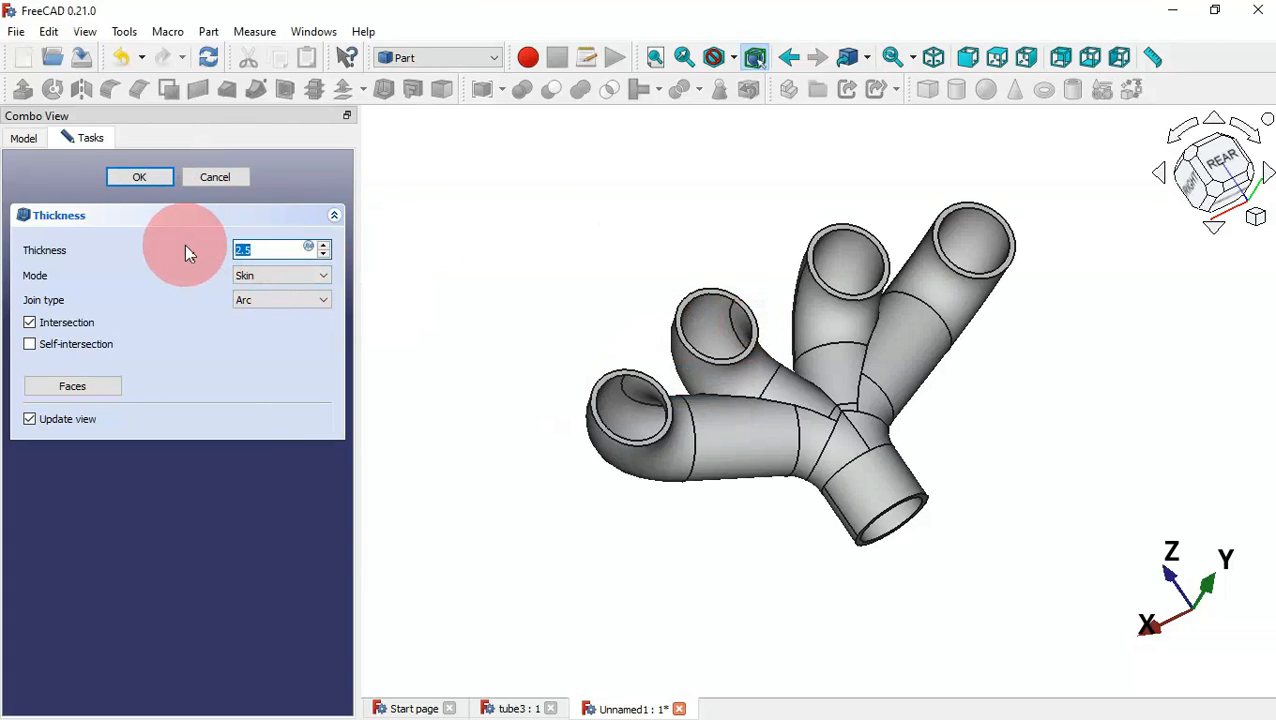
type("2")
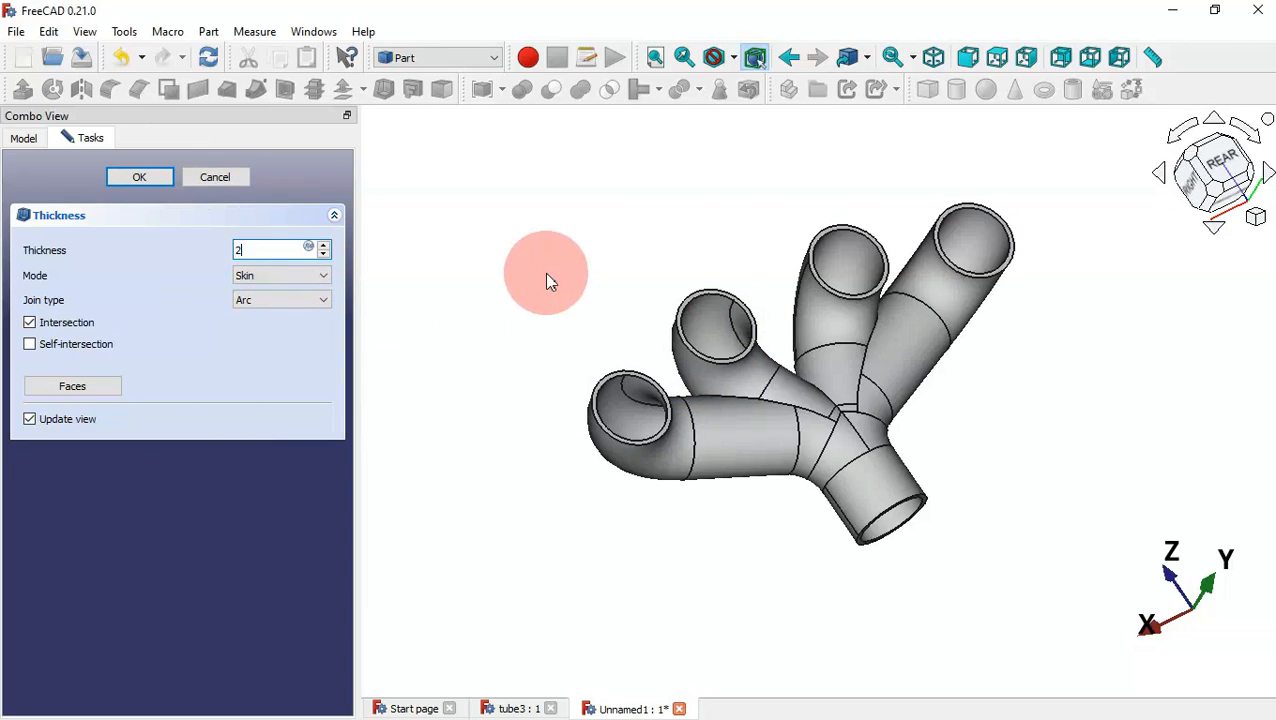
type(".7")
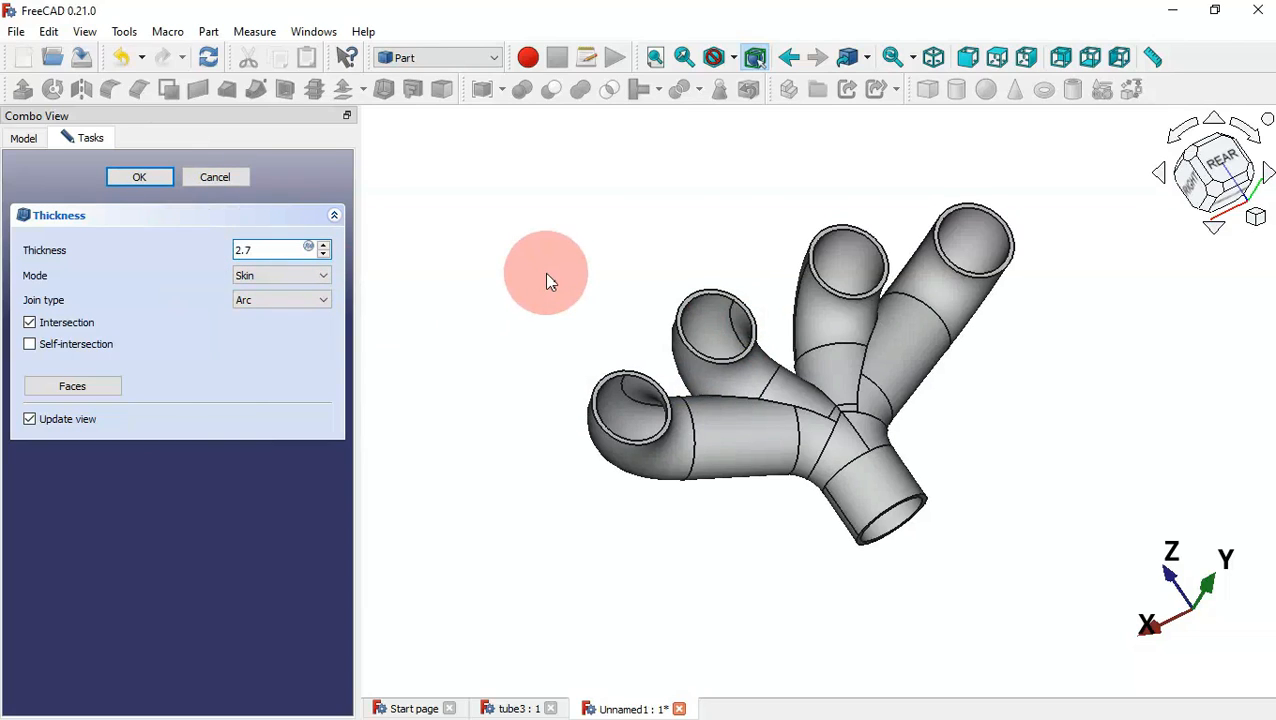
left_click(208, 60)
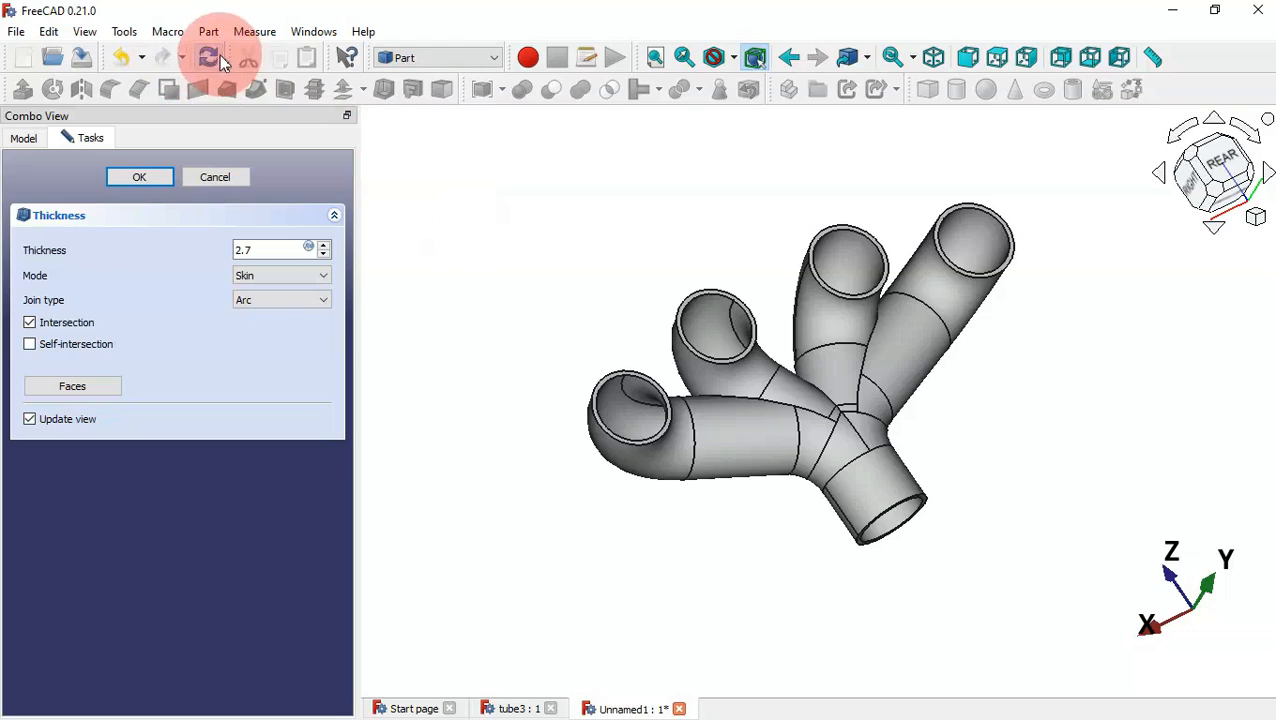
left_click(168, 181)
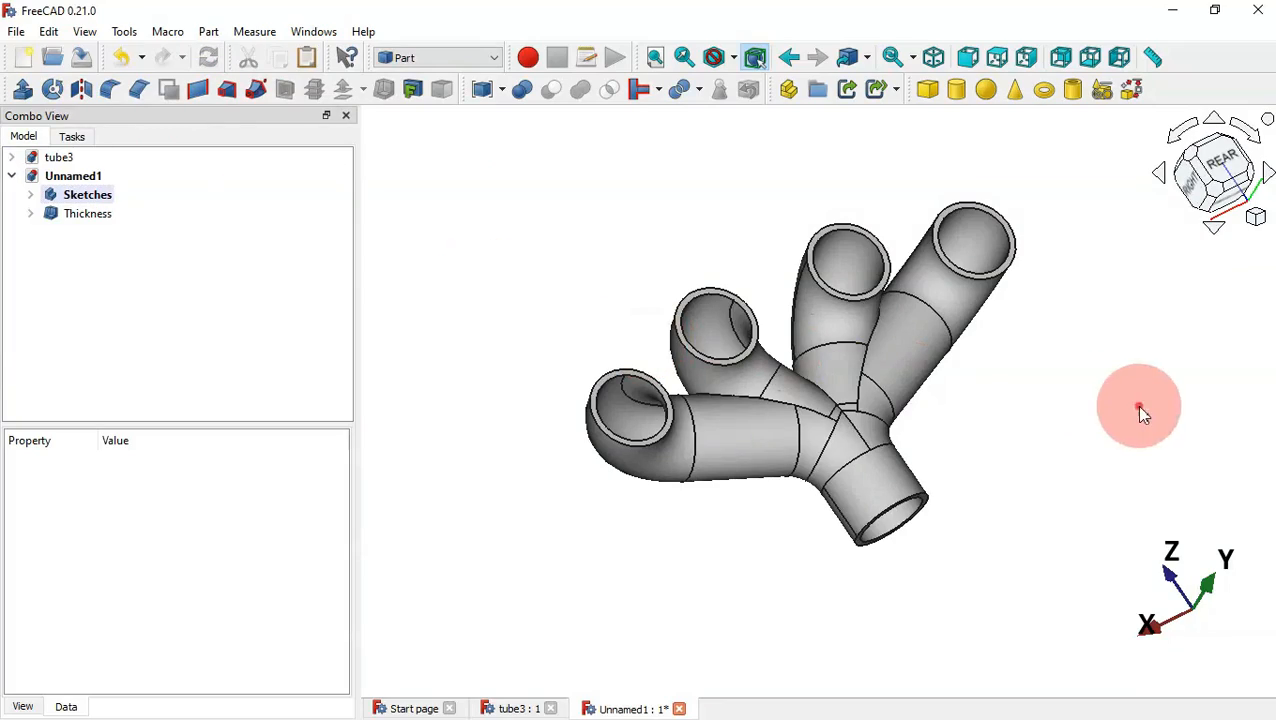
Examine the hollow manifold from several sides and compare it with the flanged tube3 model in the isometric view
middle_click_drag(1139, 407, 1079, 487)
middle_click_drag(993, 353, 778, 198)
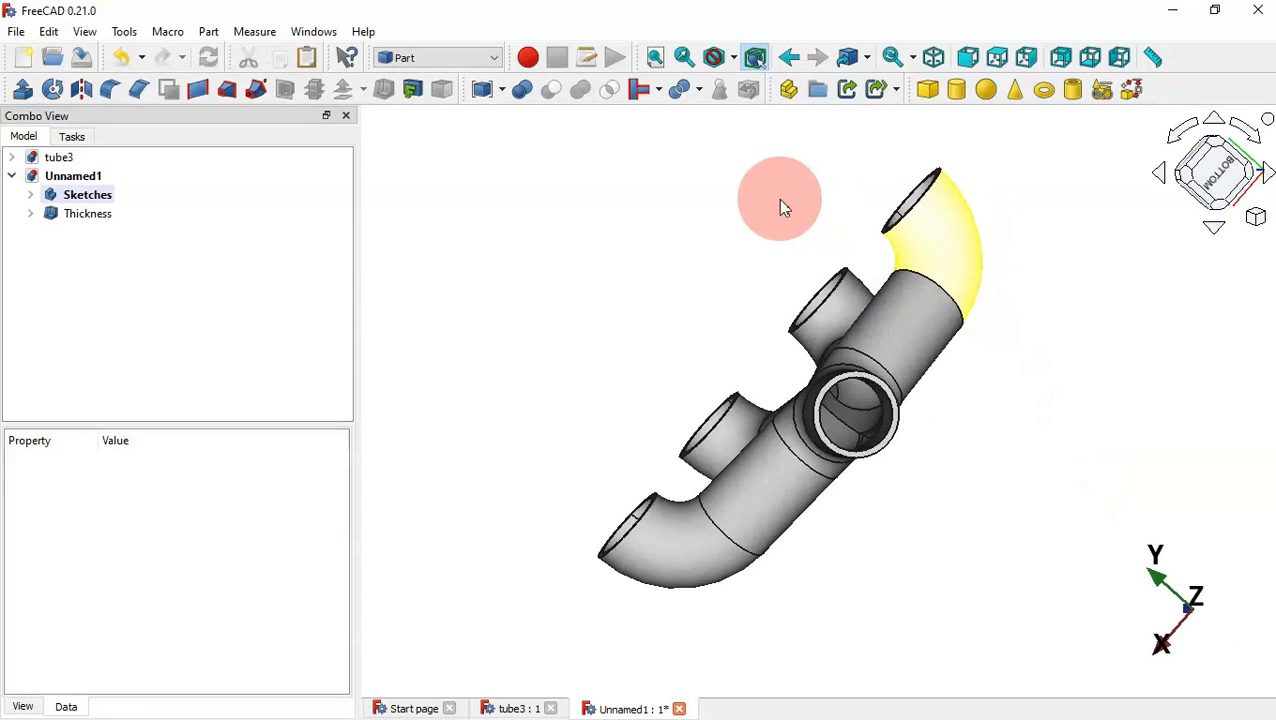
key("0")
left_click(508, 261)
left_click(518, 706)
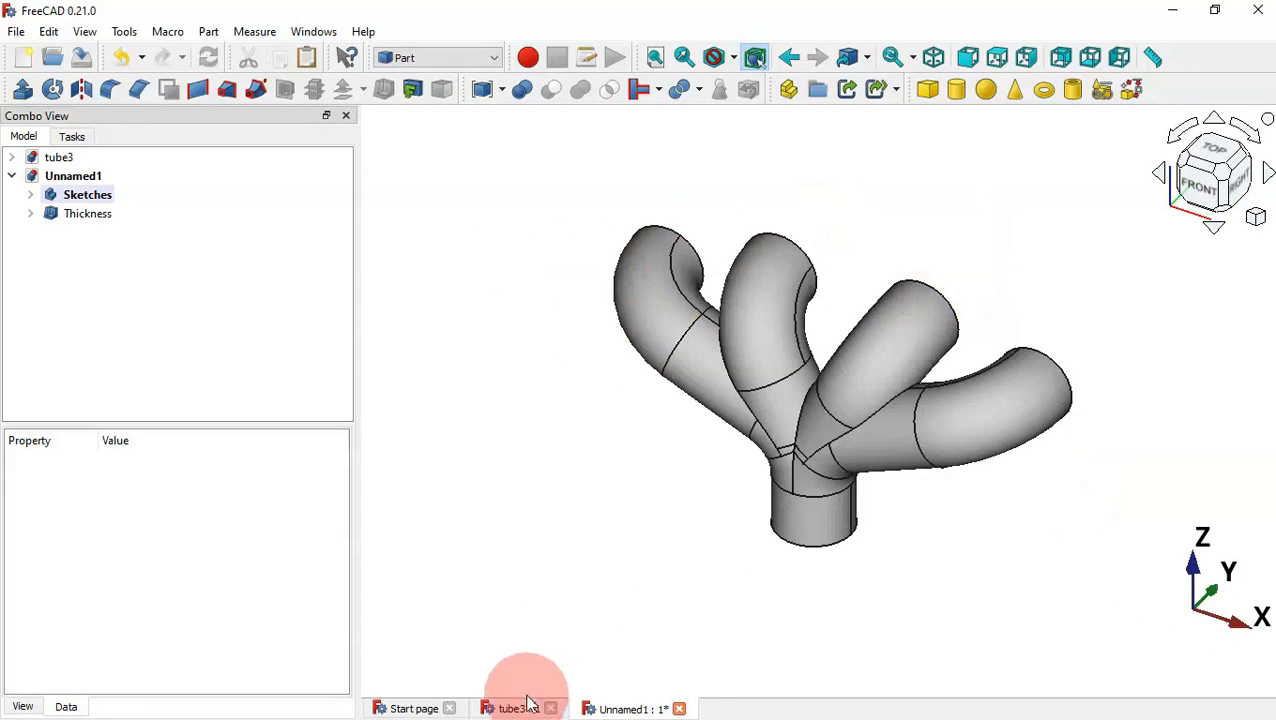
key("0")
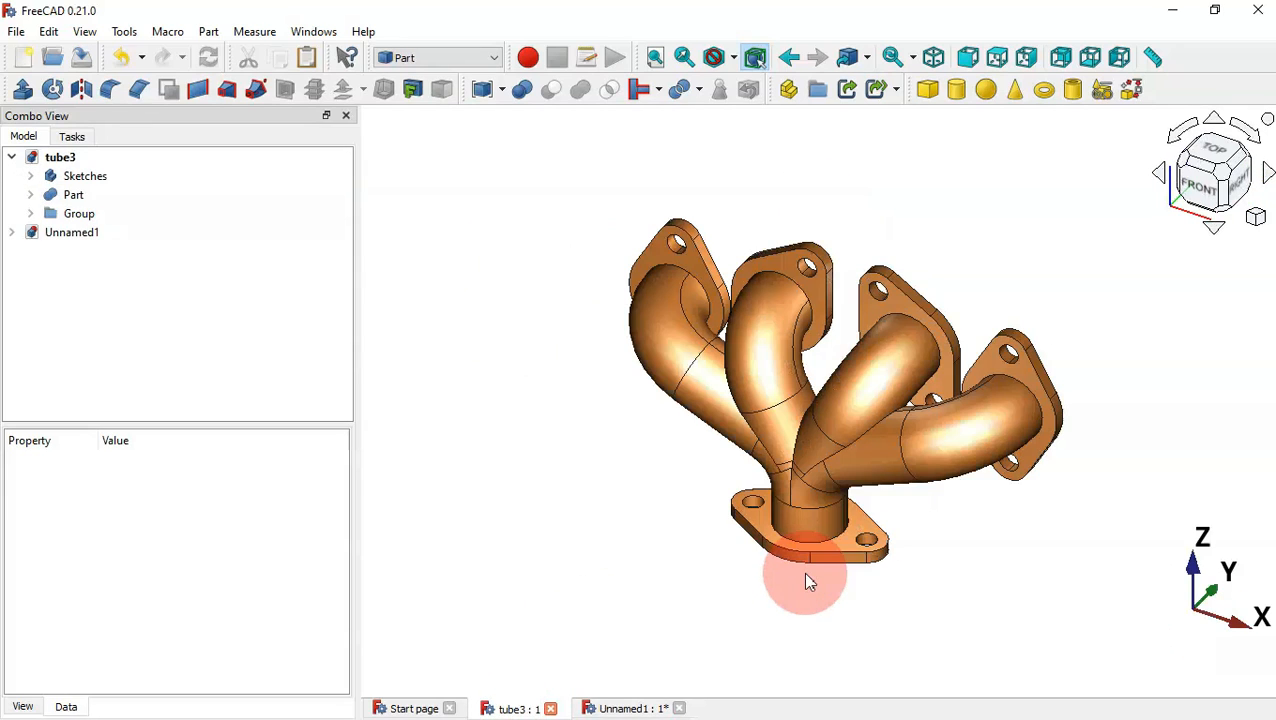
Switch to the Unnamed1 document, activate the Part Design workbench, and expand the Sketches body
left_click(864, 542)
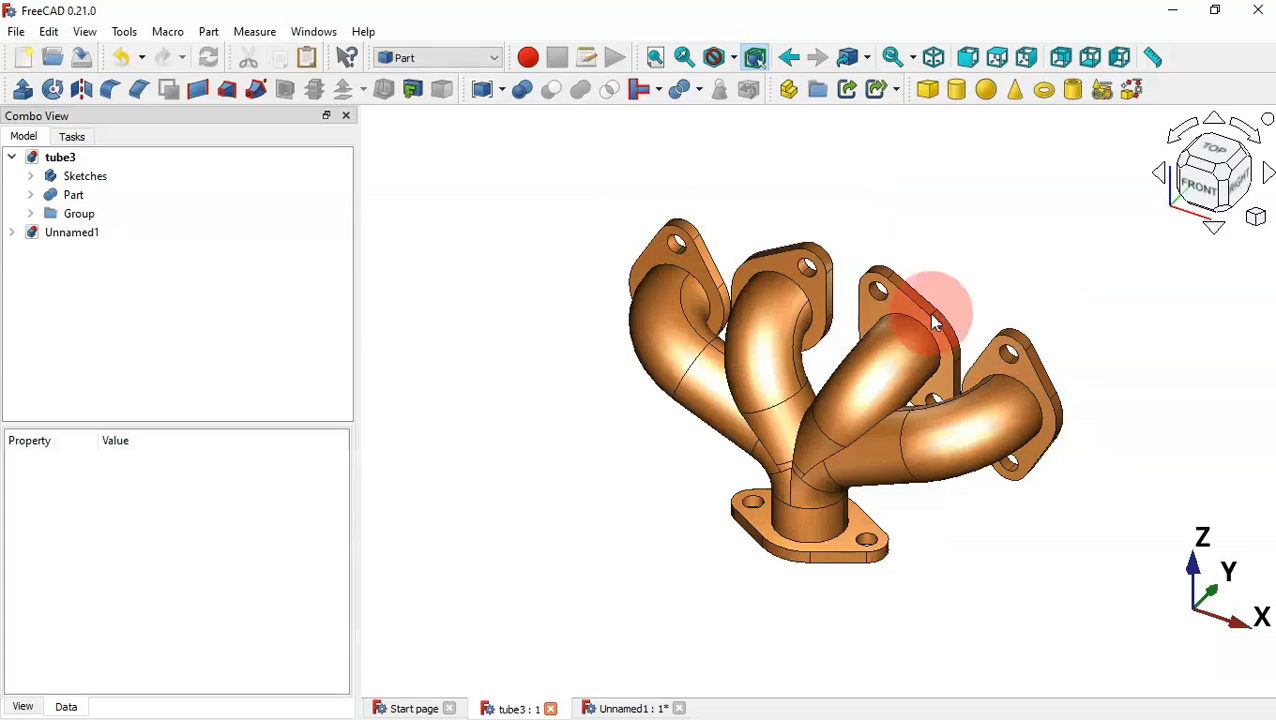
left_click(630, 706)
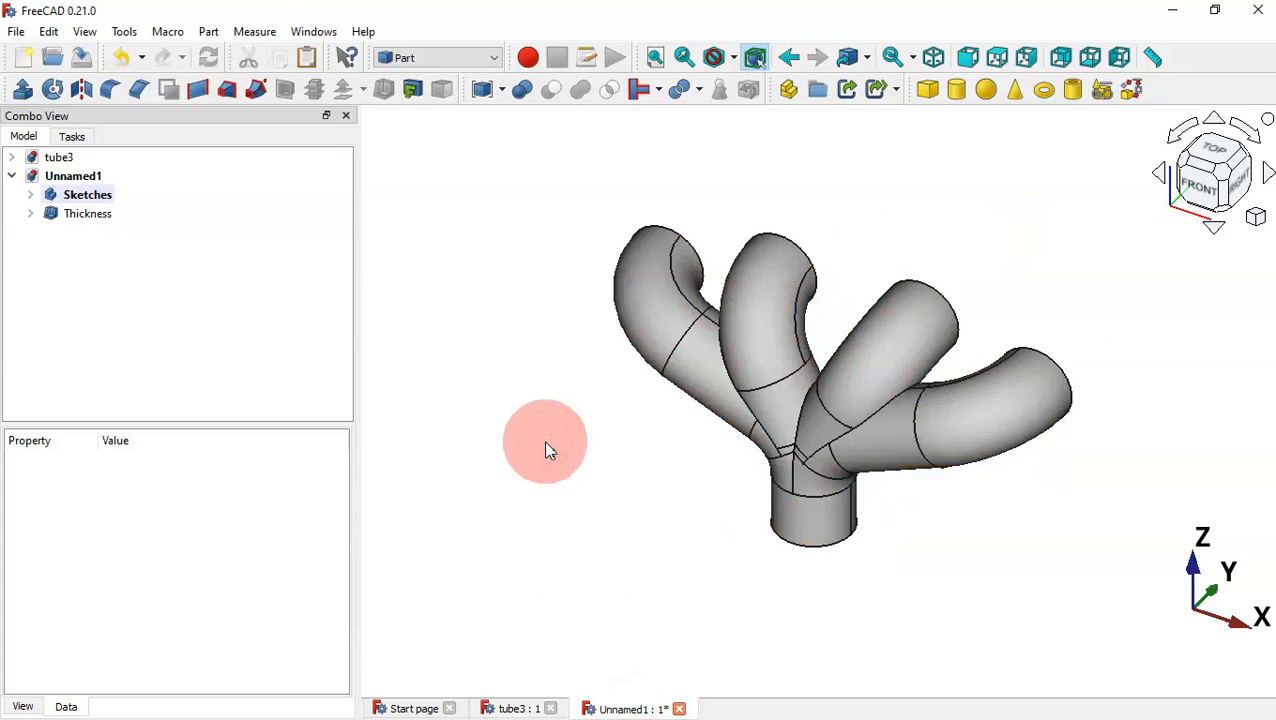
left_click(482, 57)
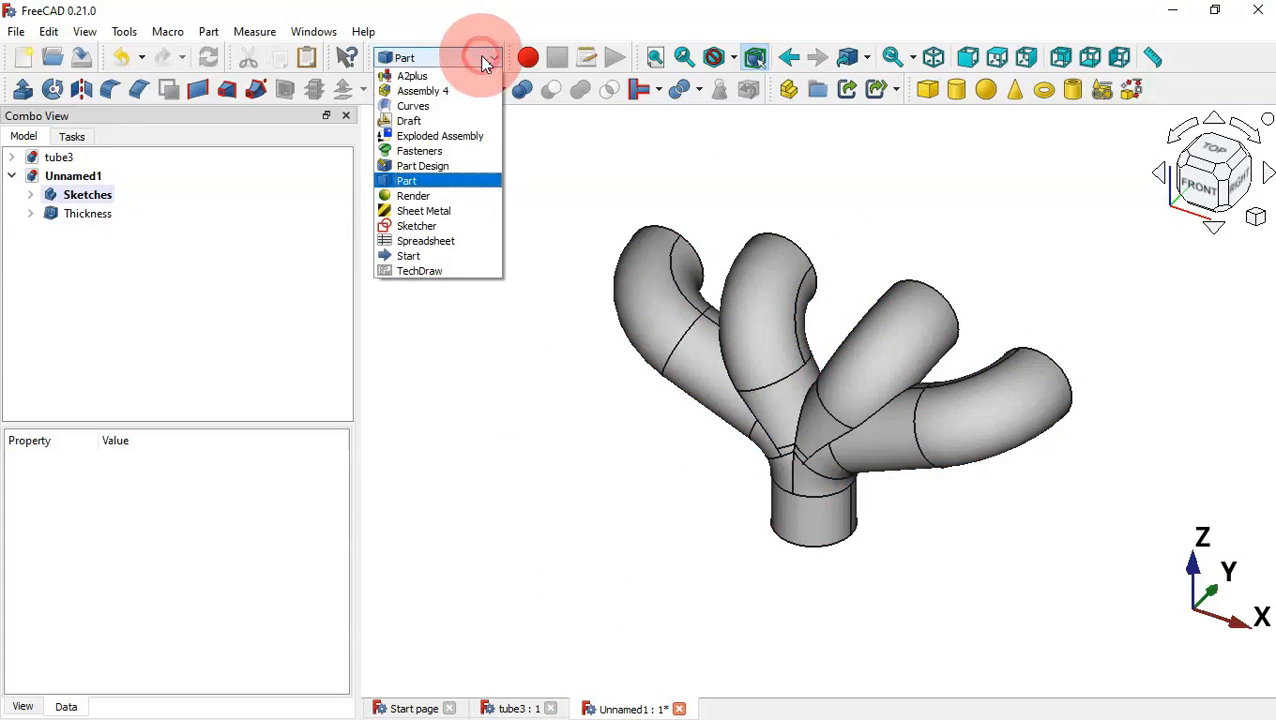
left_click(460, 165)
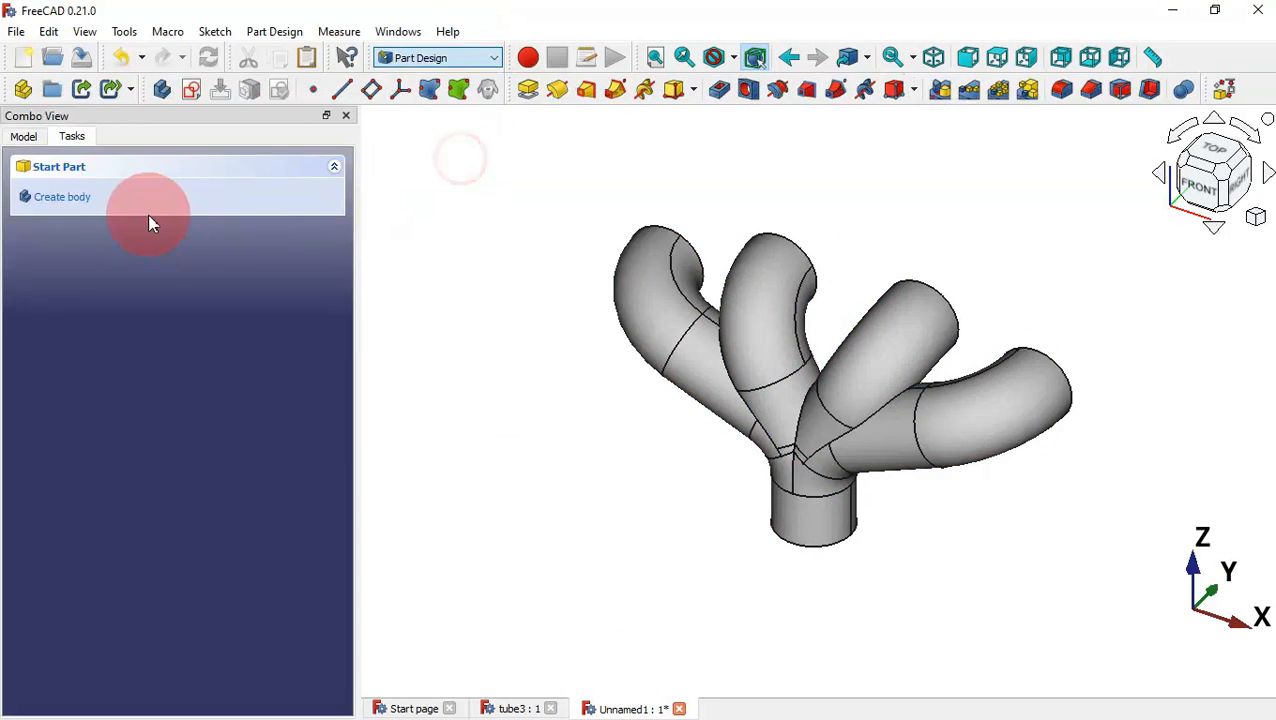
left_click(23, 136)
left_click(57, 196)
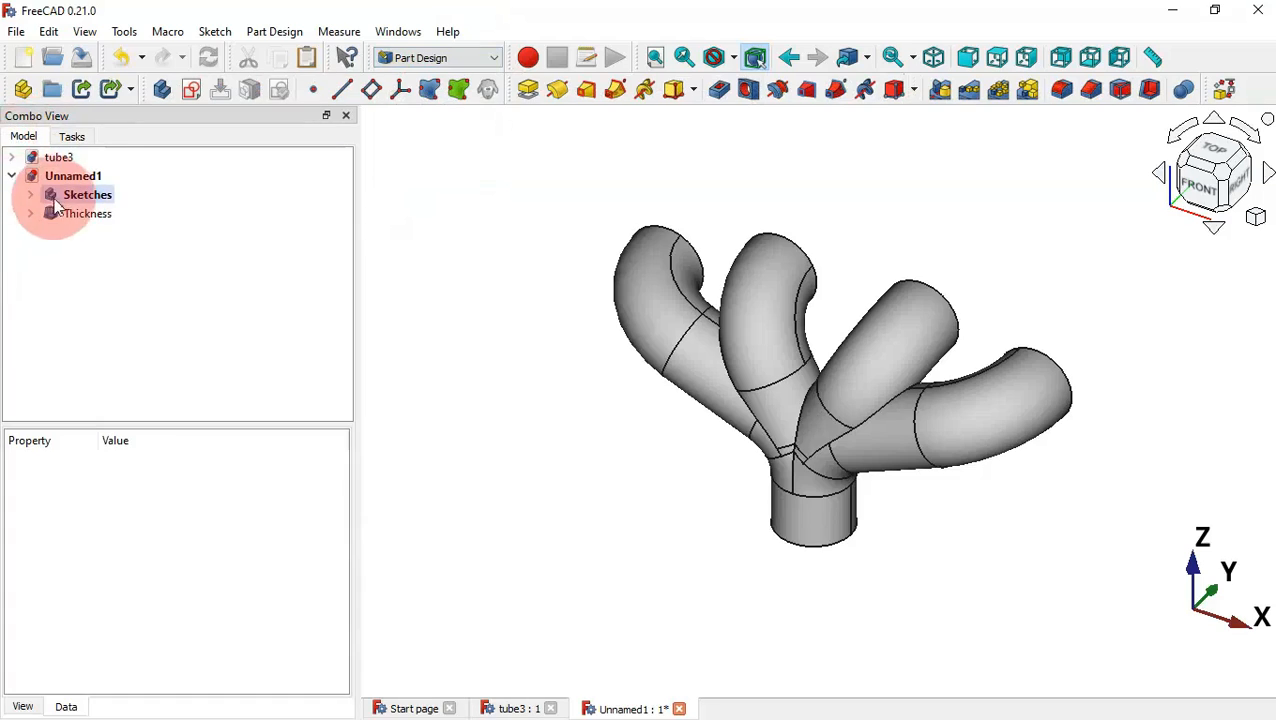
left_click(30, 194)
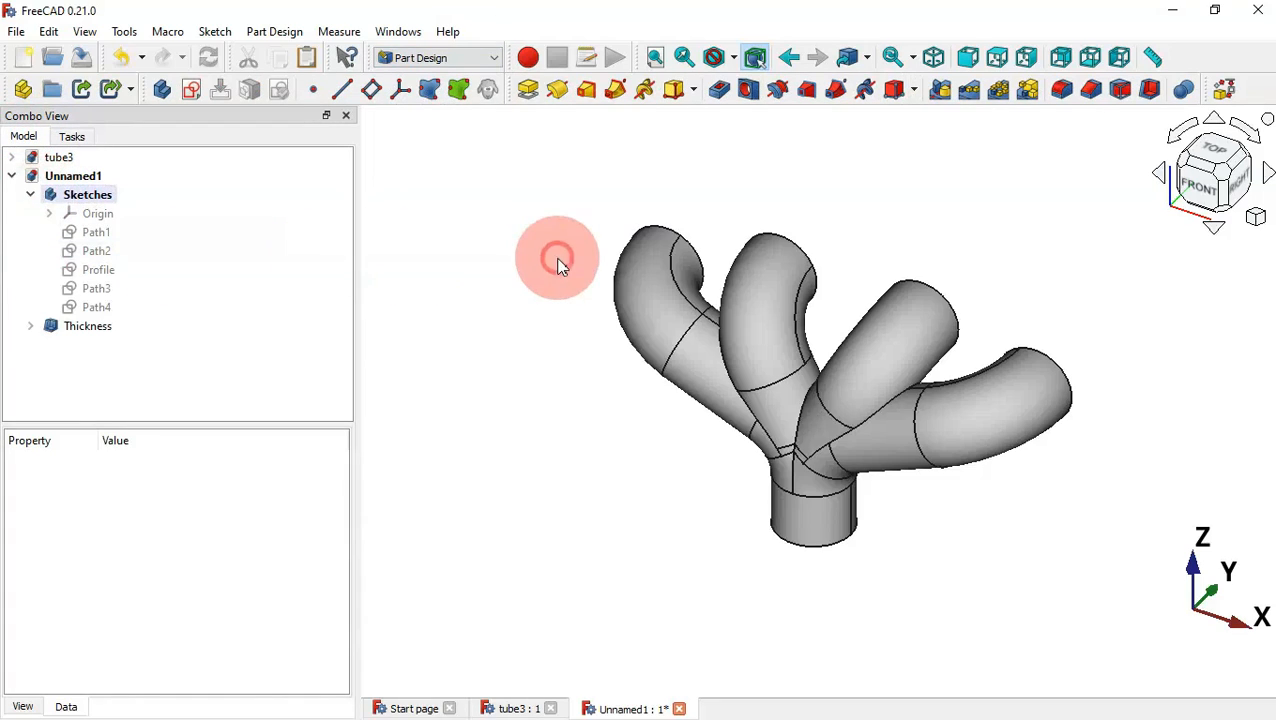
Hide the Thickness object and start a new sketch on the XY plane of the Sketches body
left_click(92, 328)
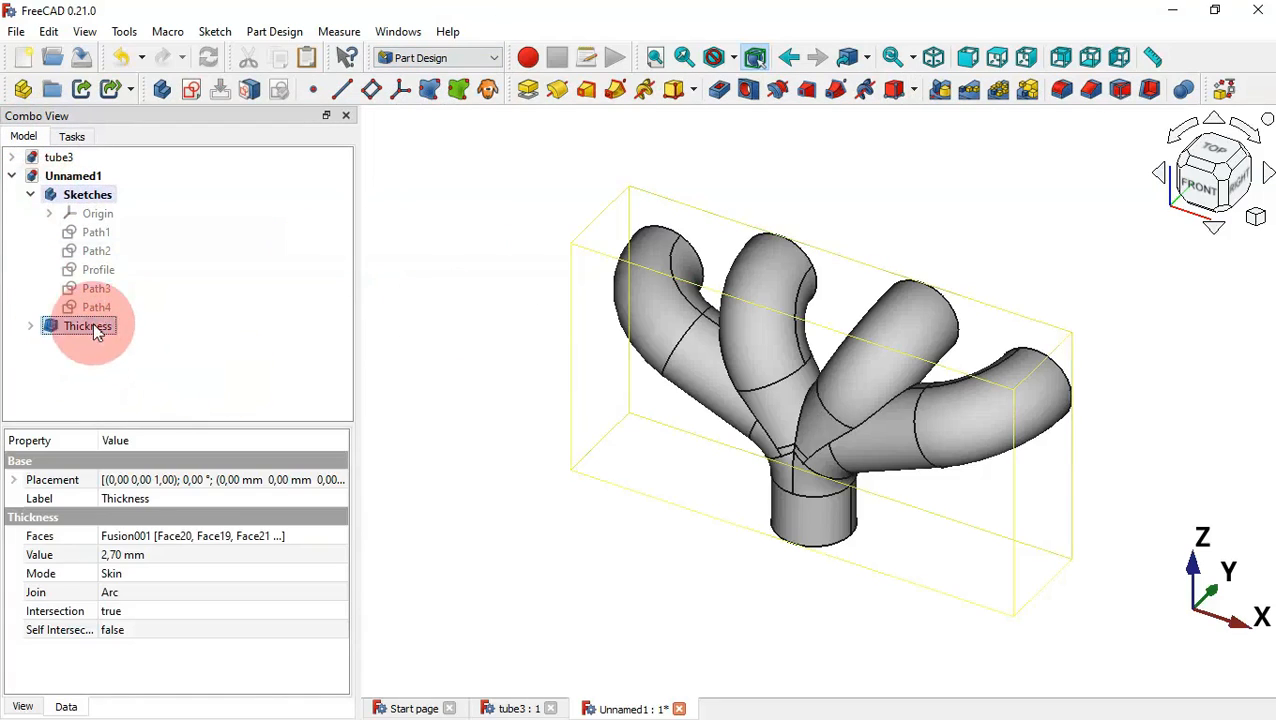
key("space")
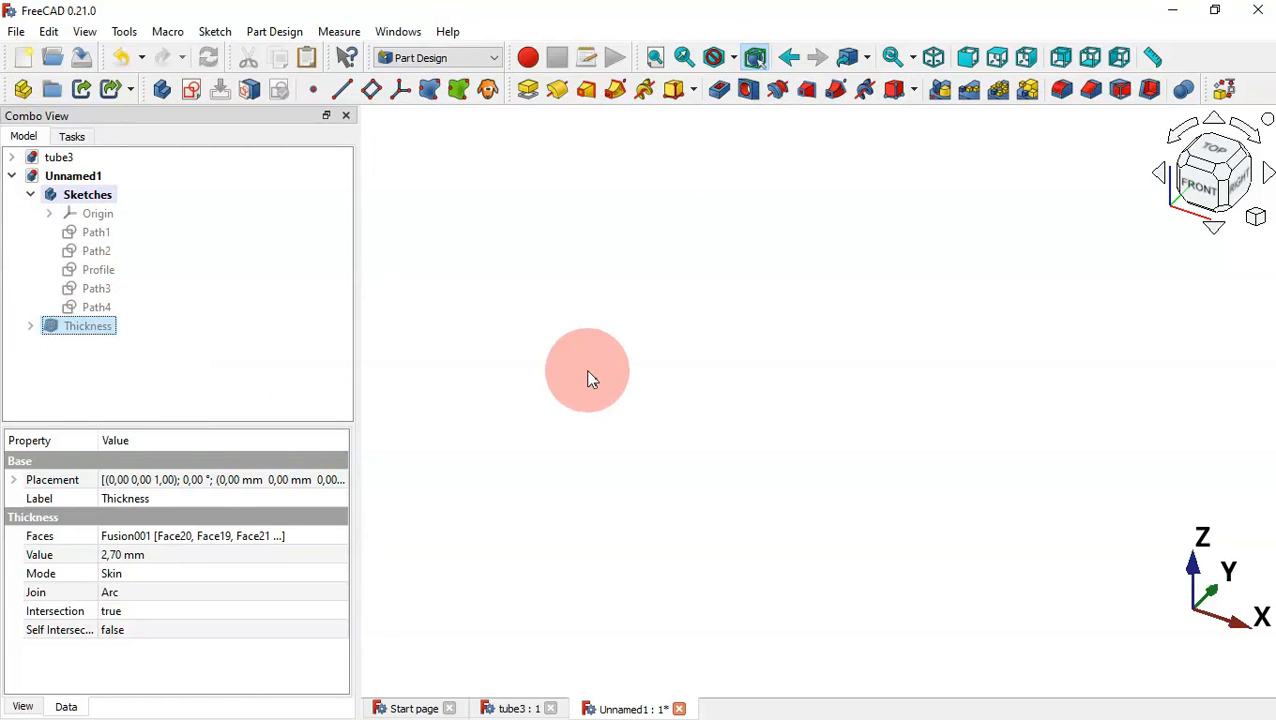
left_click(191, 89)
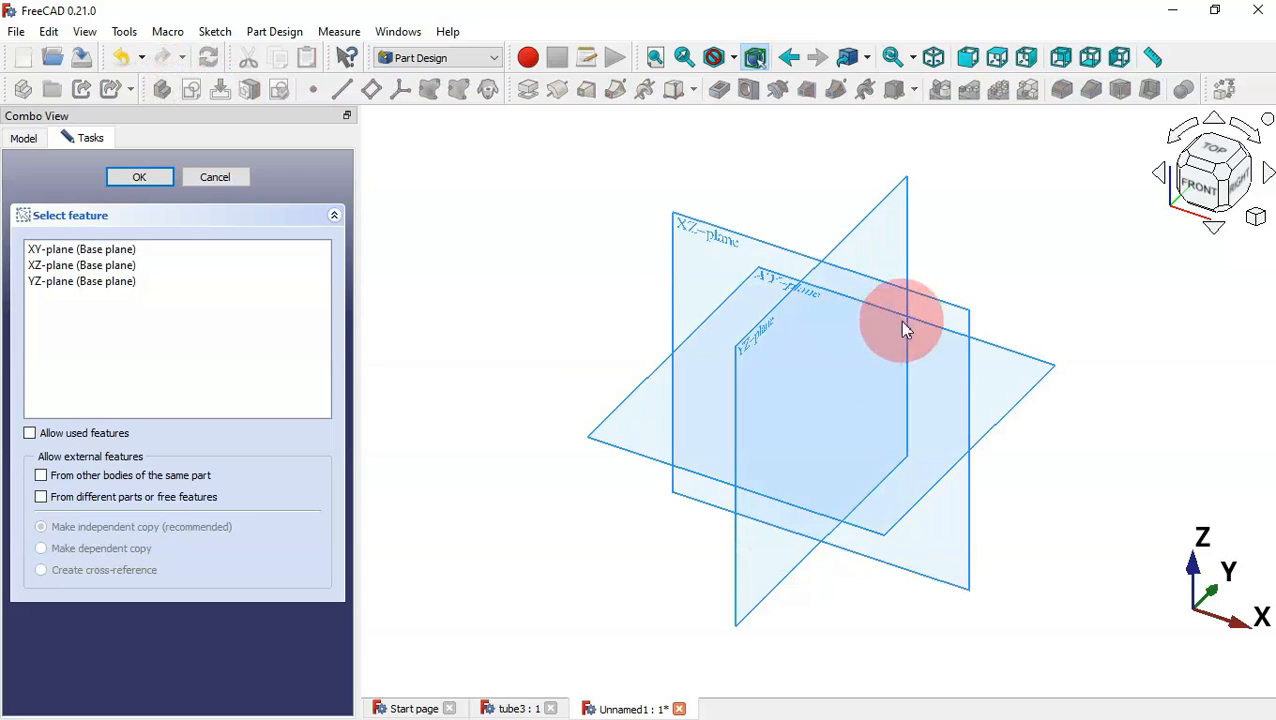
double_click(80, 255)
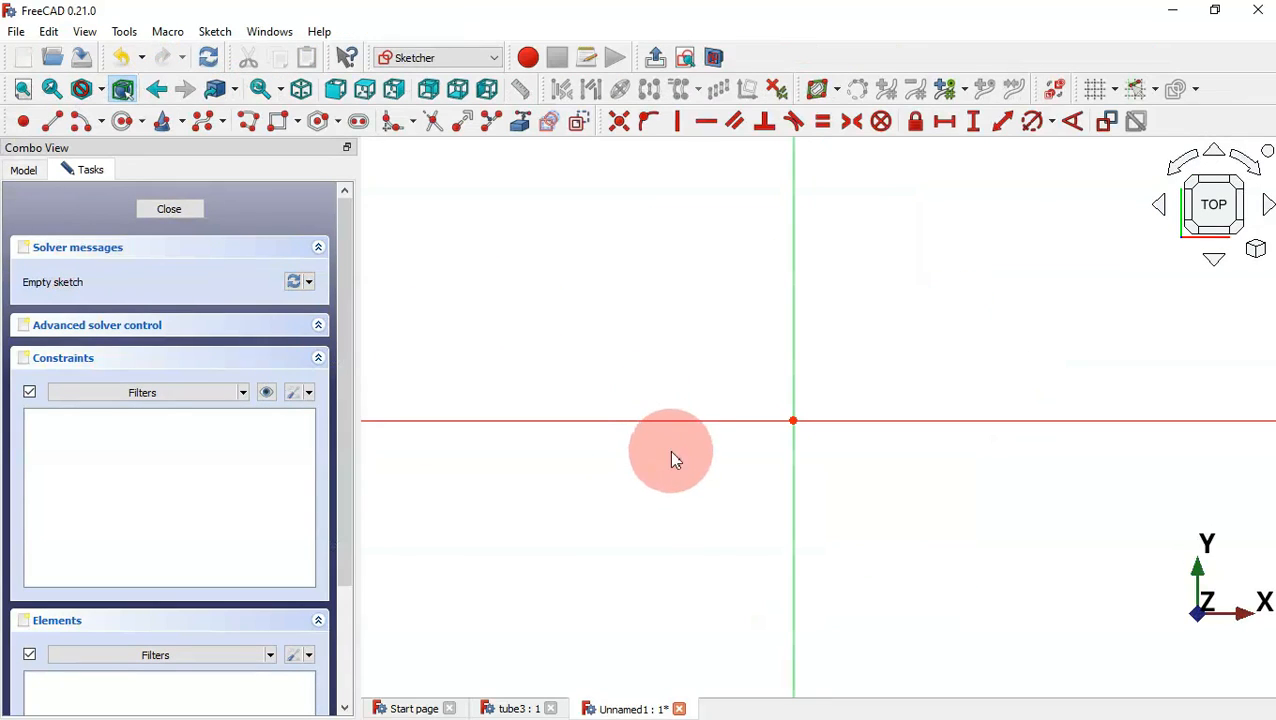
Sketch a circle centred on the origin and two circles on the horizontal axis, radius about 14 mm on the left and 17 mm on the right
left_click(123, 121)
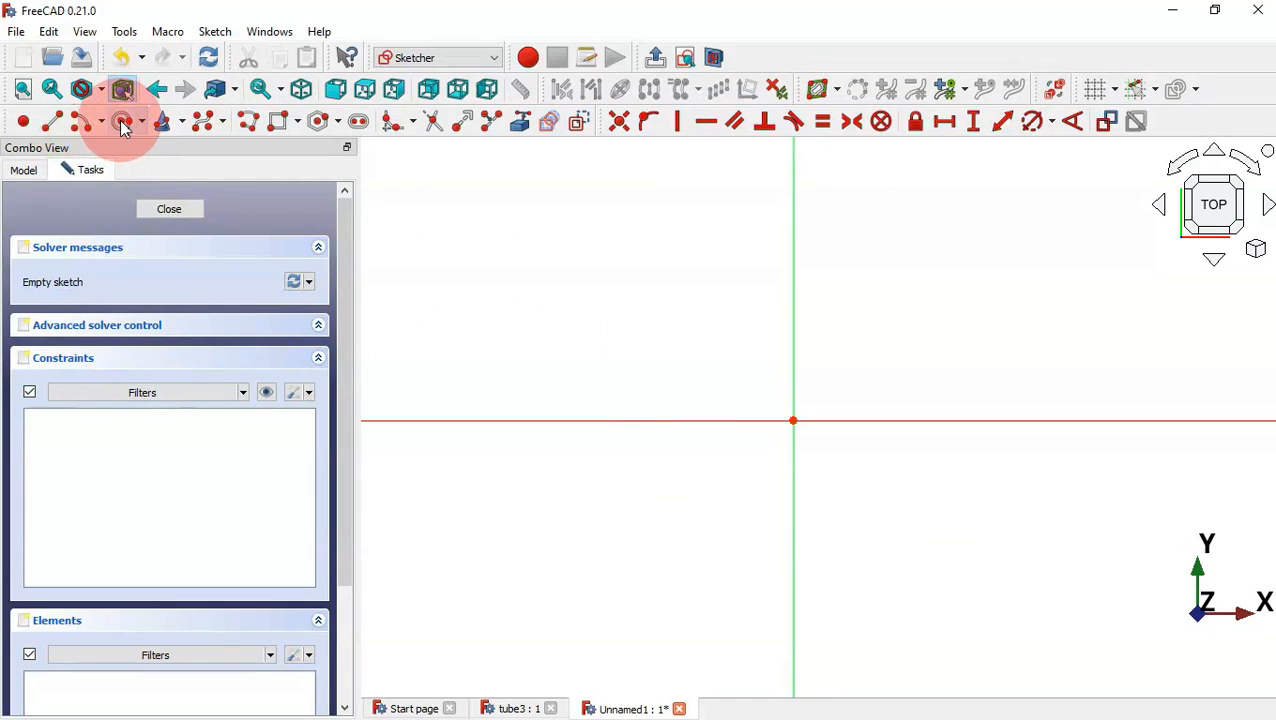
left_click(793, 420)
left_click(877, 472)
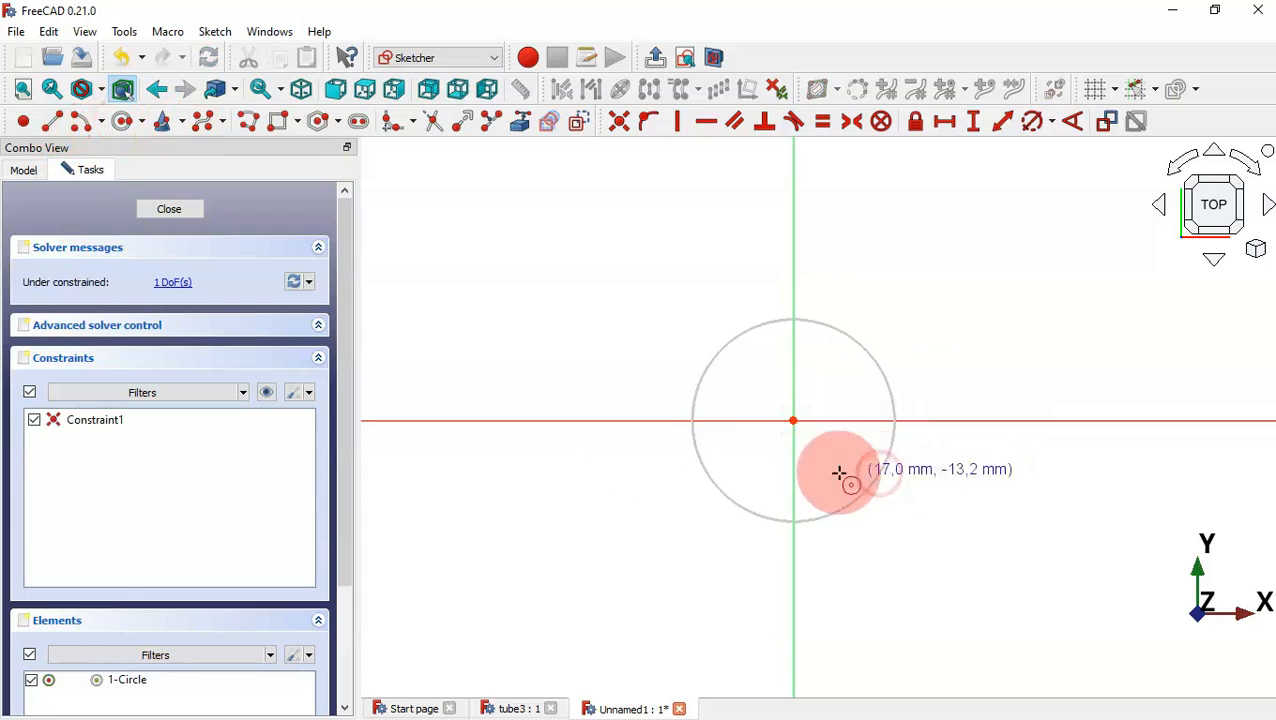
left_click(475, 420)
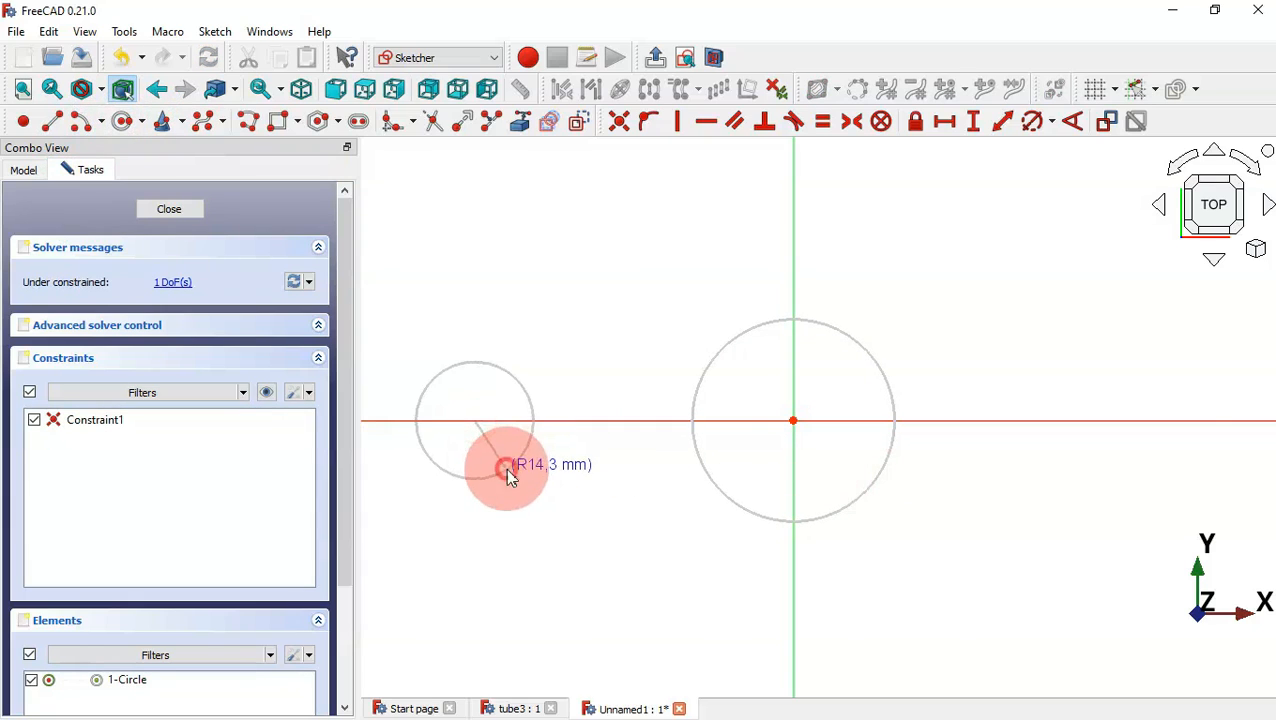
left_click(507, 470)
left_click(1134, 420)
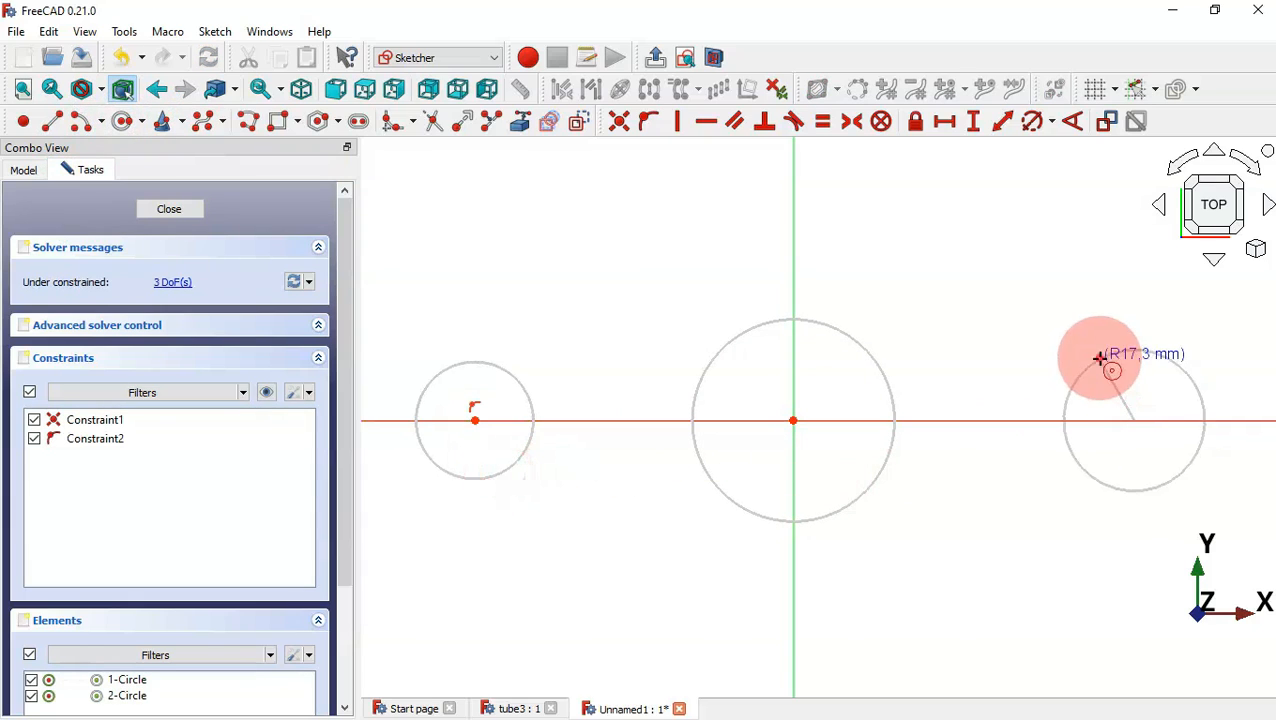
left_click(1106, 357)
scroll(704, 380, "down", 3)
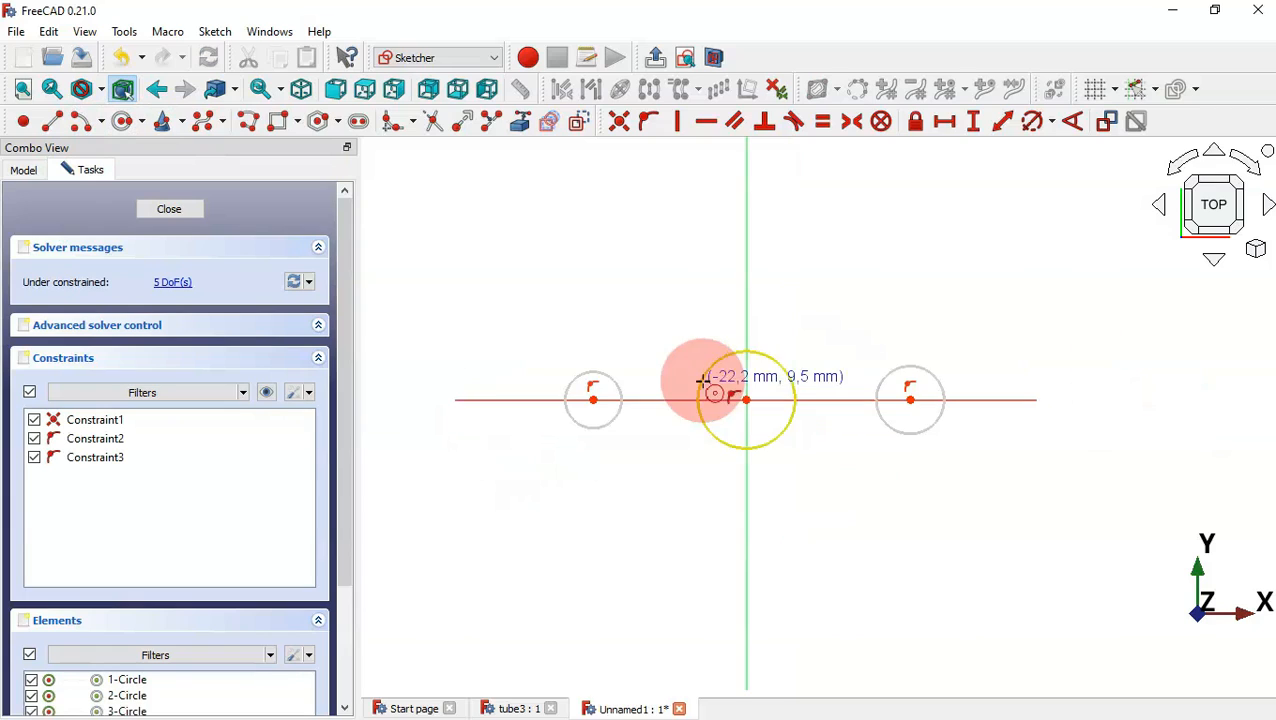
Constrain the two outer circles to equal radii and make their centres symmetric about the vertical axis
left_click(822, 121)
left_click(937, 378)
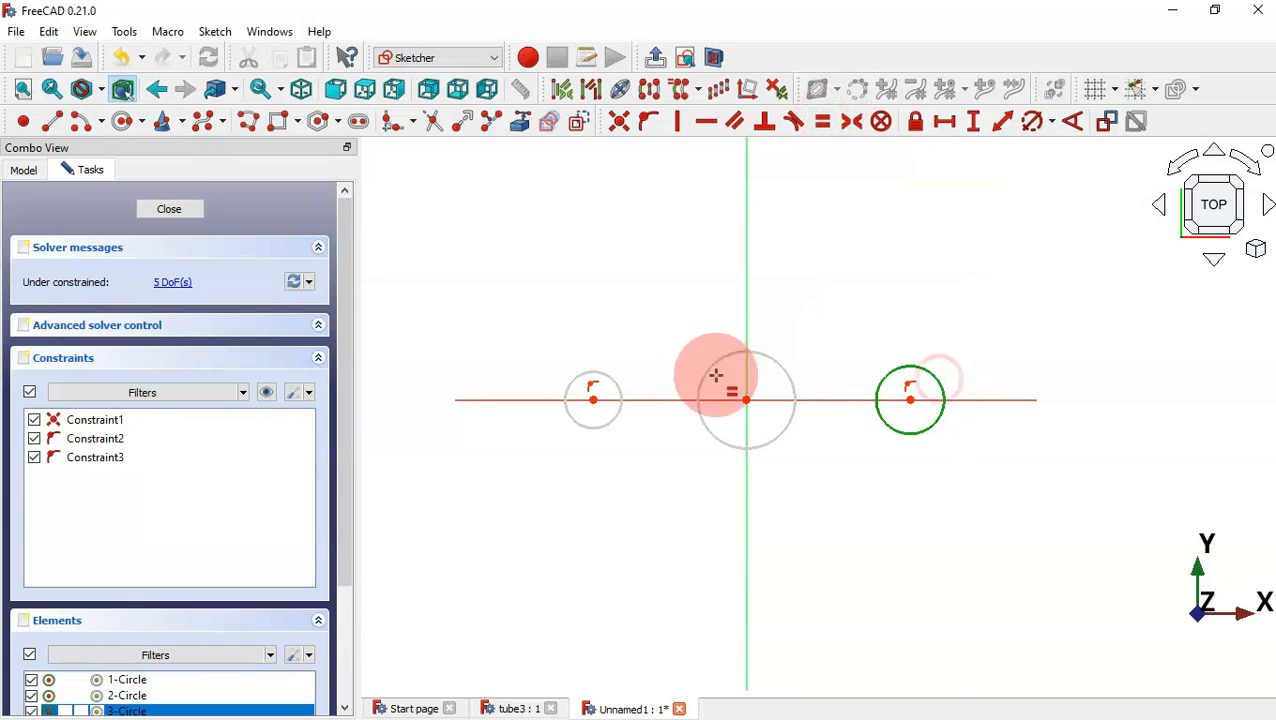
left_click(603, 373)
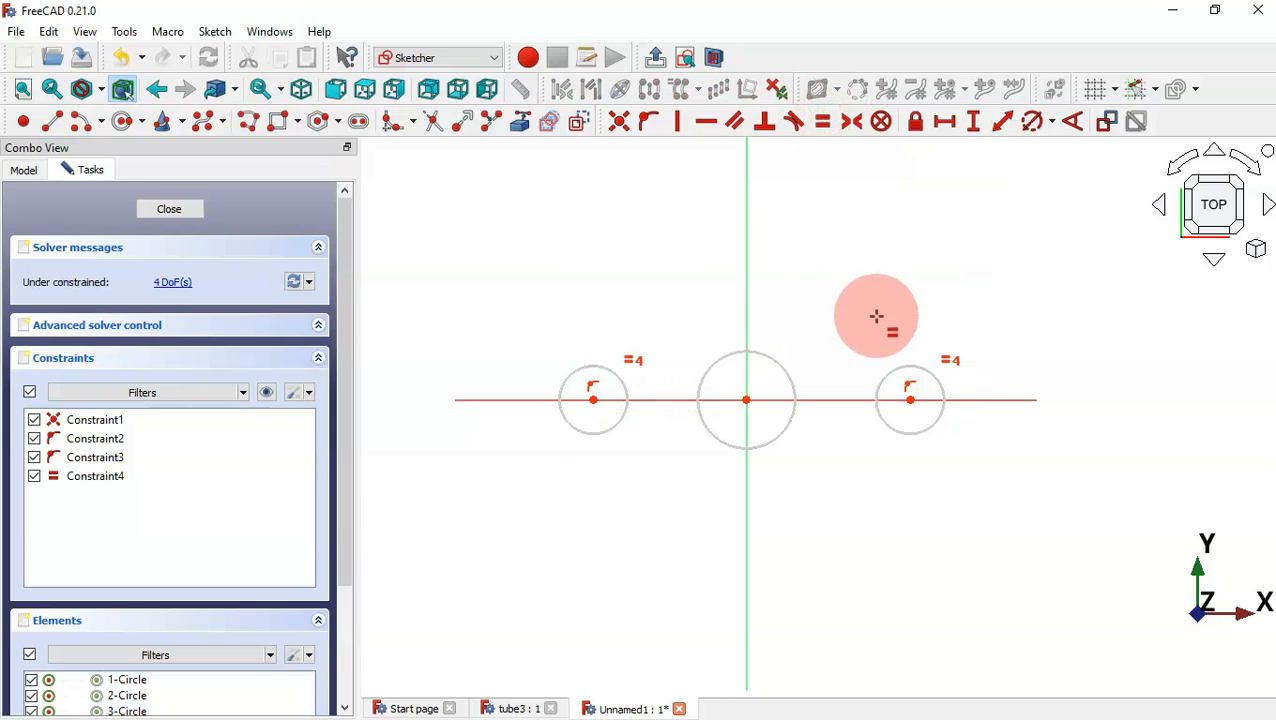
scroll(876, 316, "up", 1)
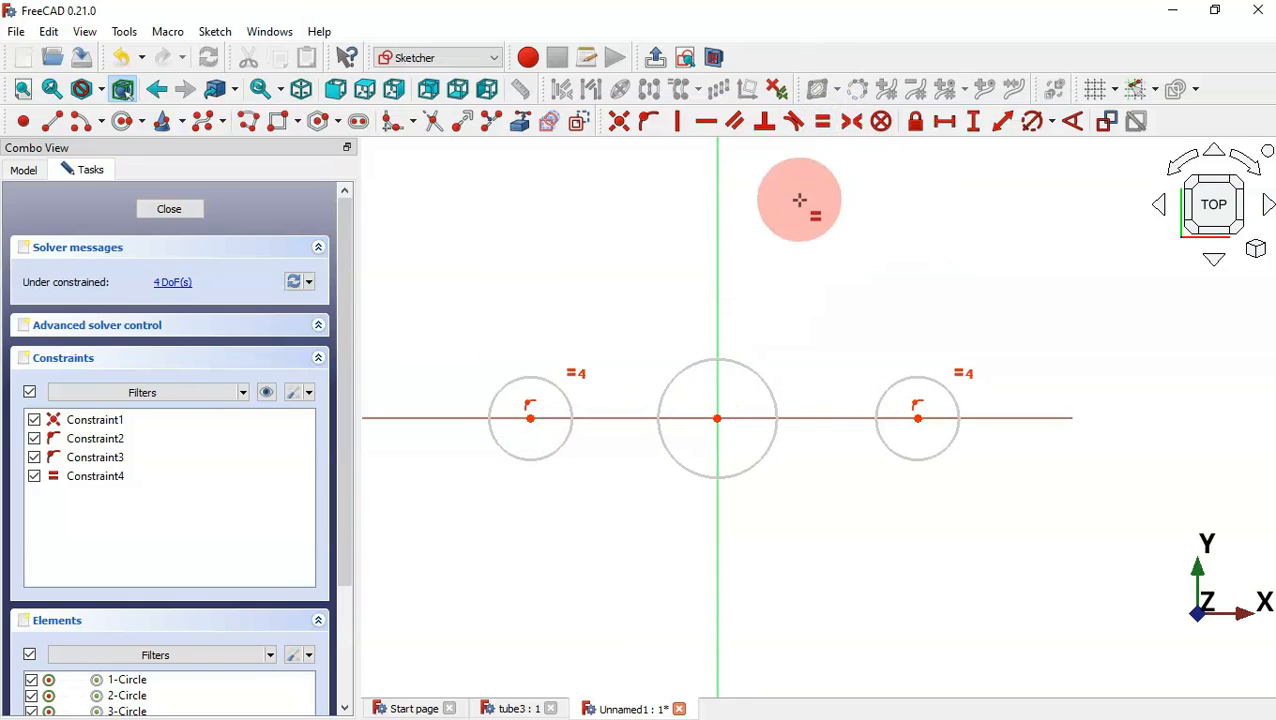
left_click(851, 124)
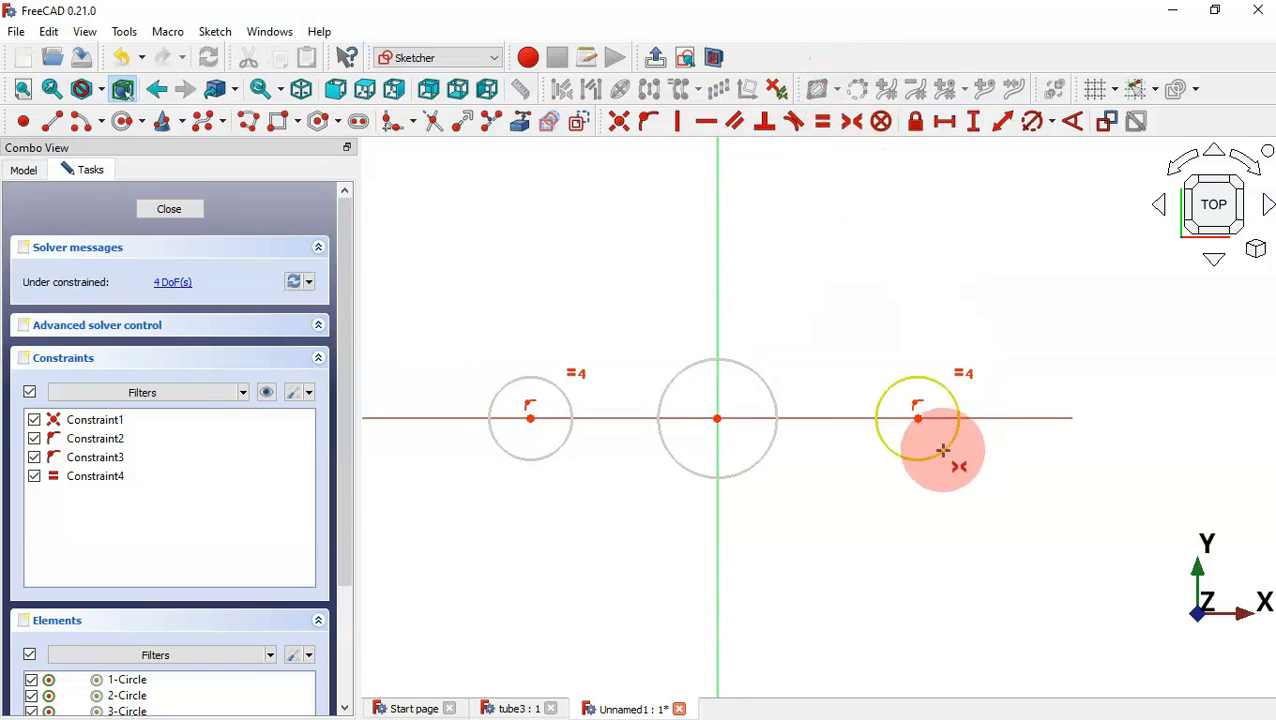
left_click(918, 416)
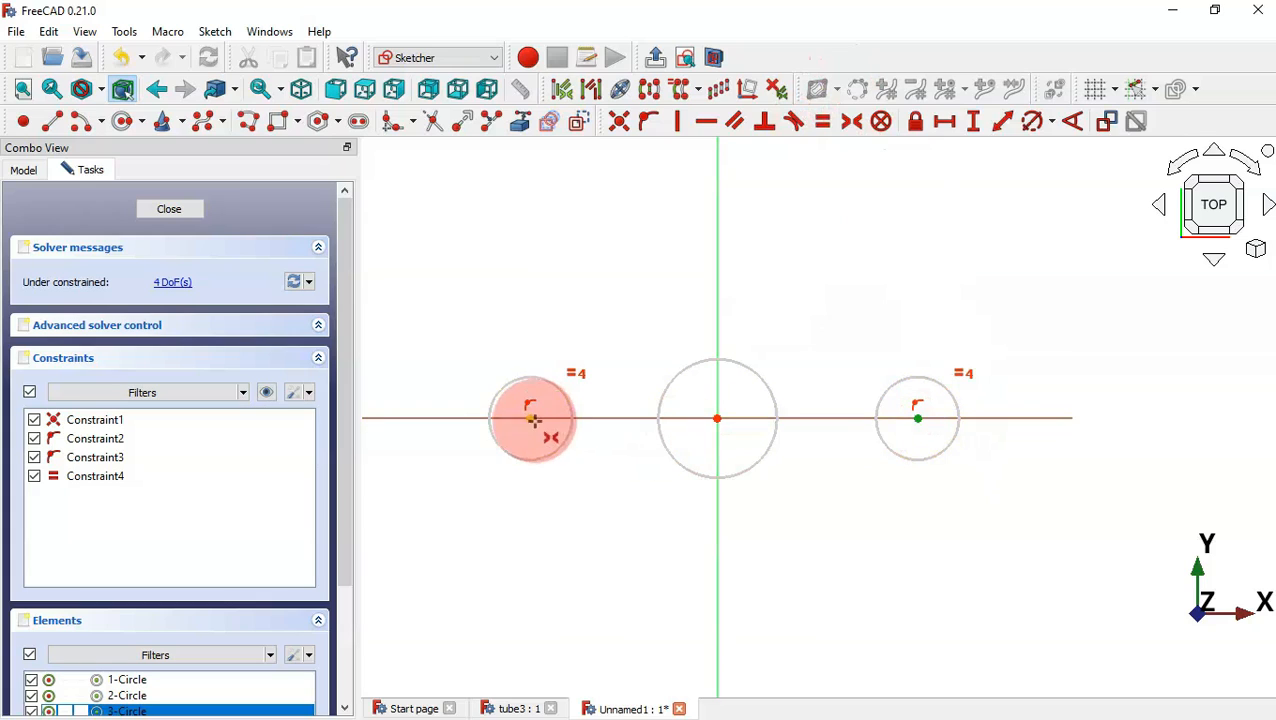
left_click(531, 418)
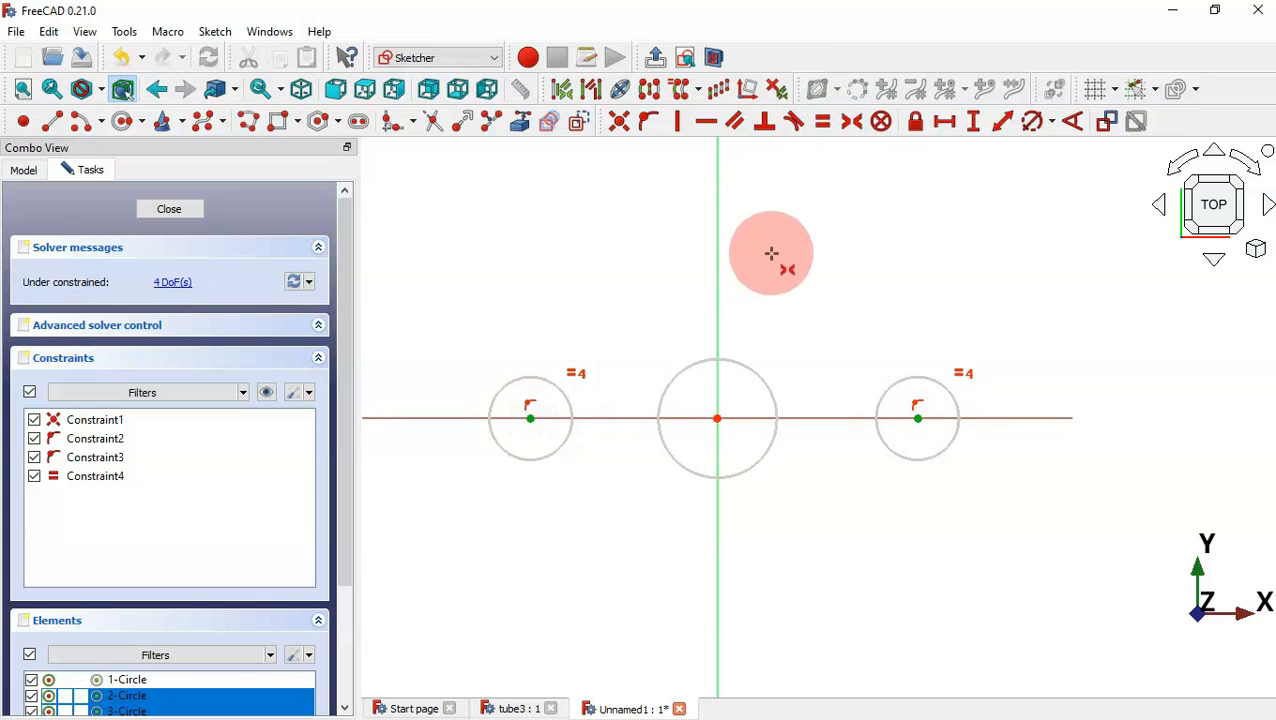
left_click(717, 259)
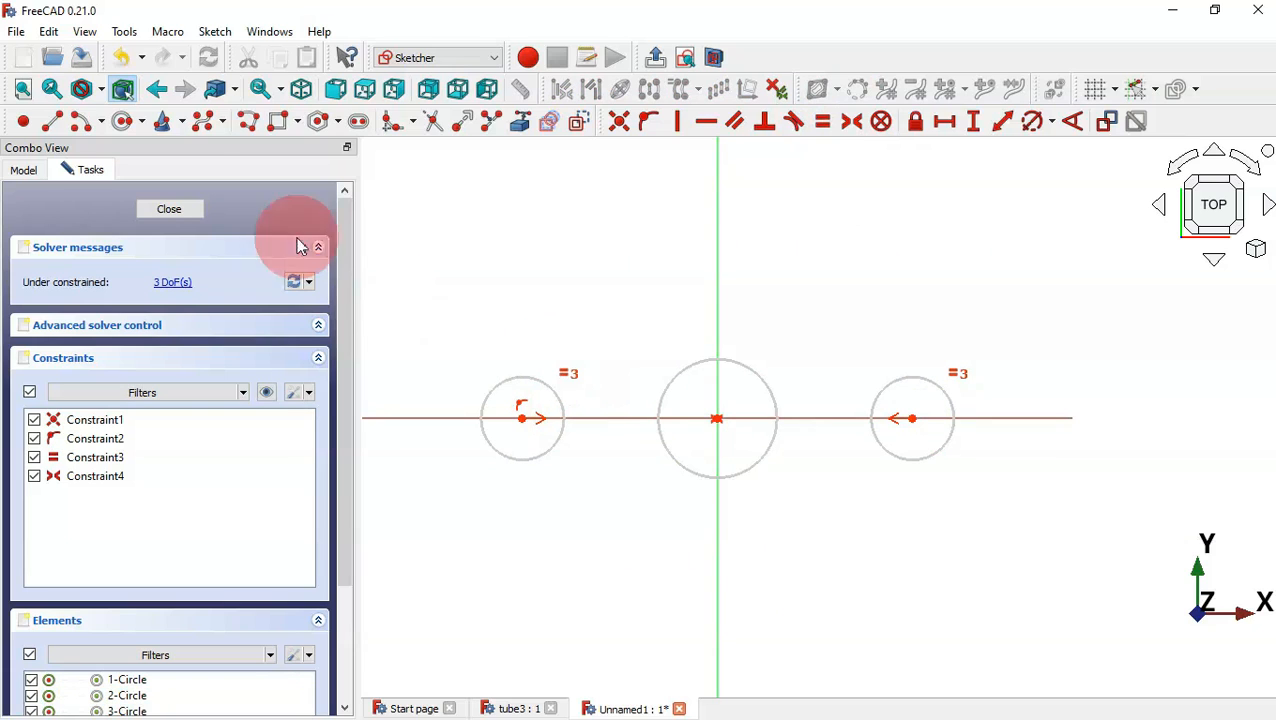
Draw two arcs centred on the origin, one of about 73 mm radius above the central circle and a smaller one below it
left_click(83, 121)
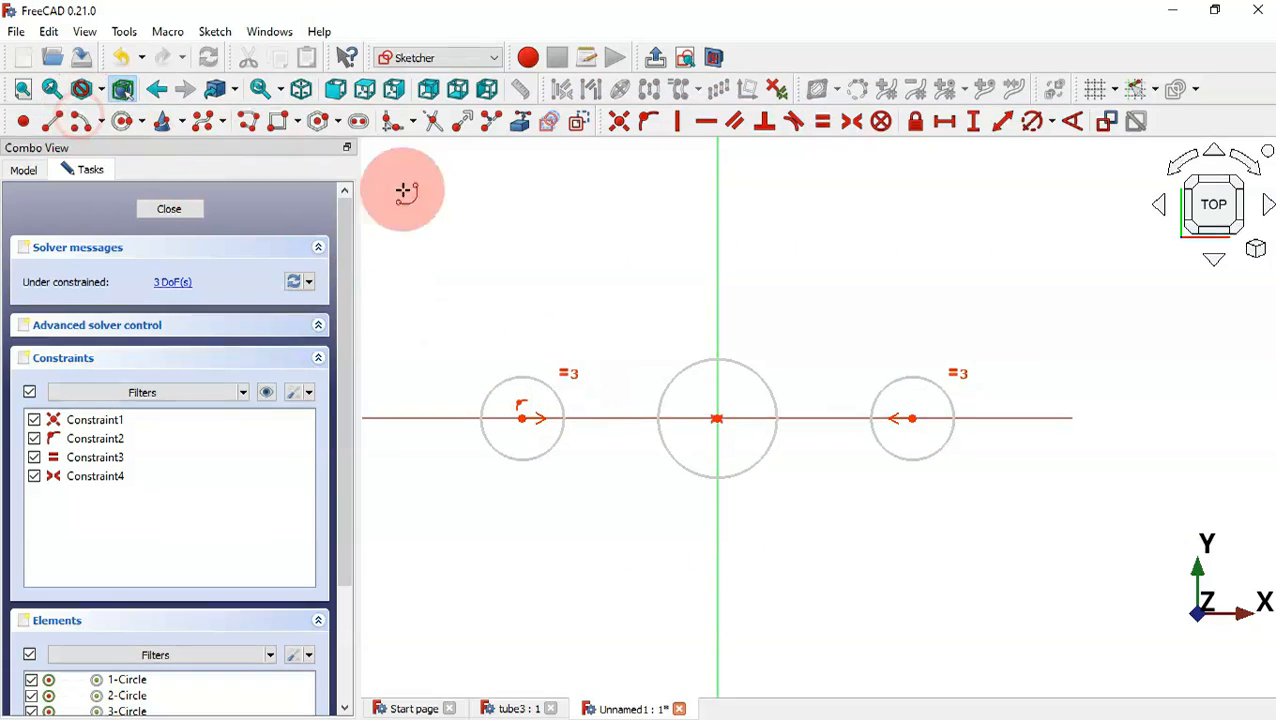
left_click(720, 418)
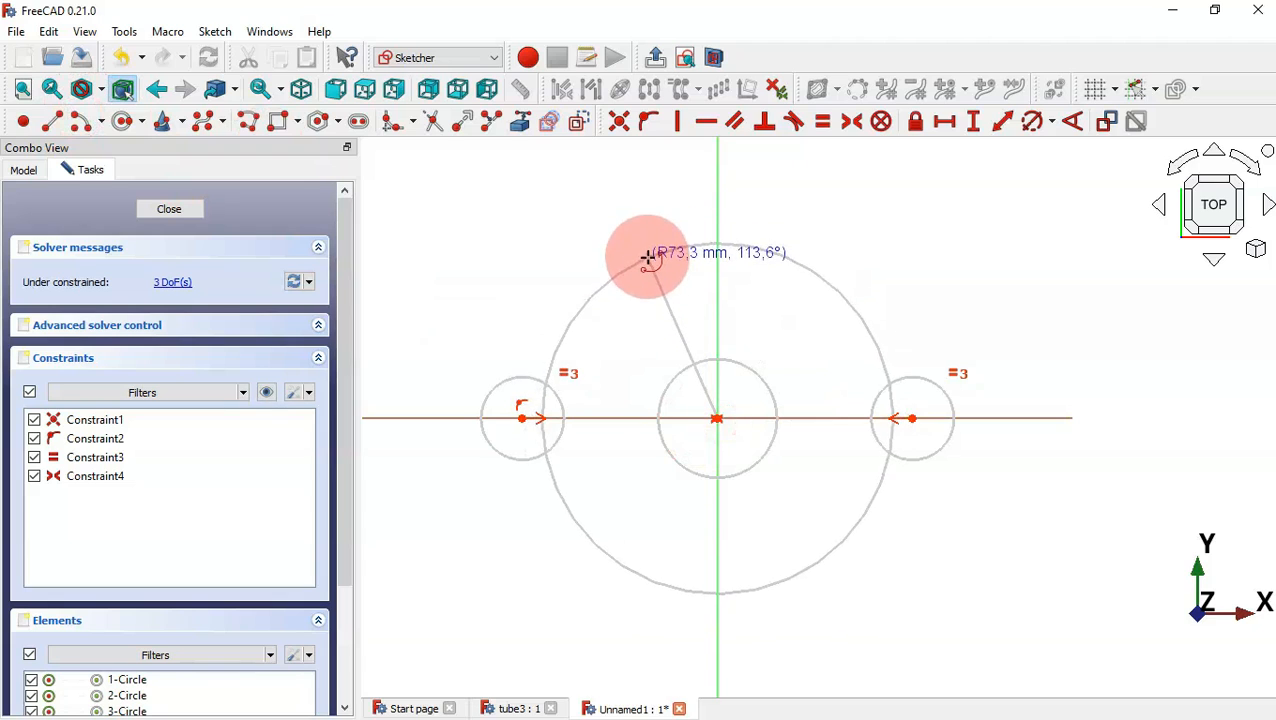
left_click(648, 257)
left_click(822, 277)
left_click(718, 417)
left_click(650, 532)
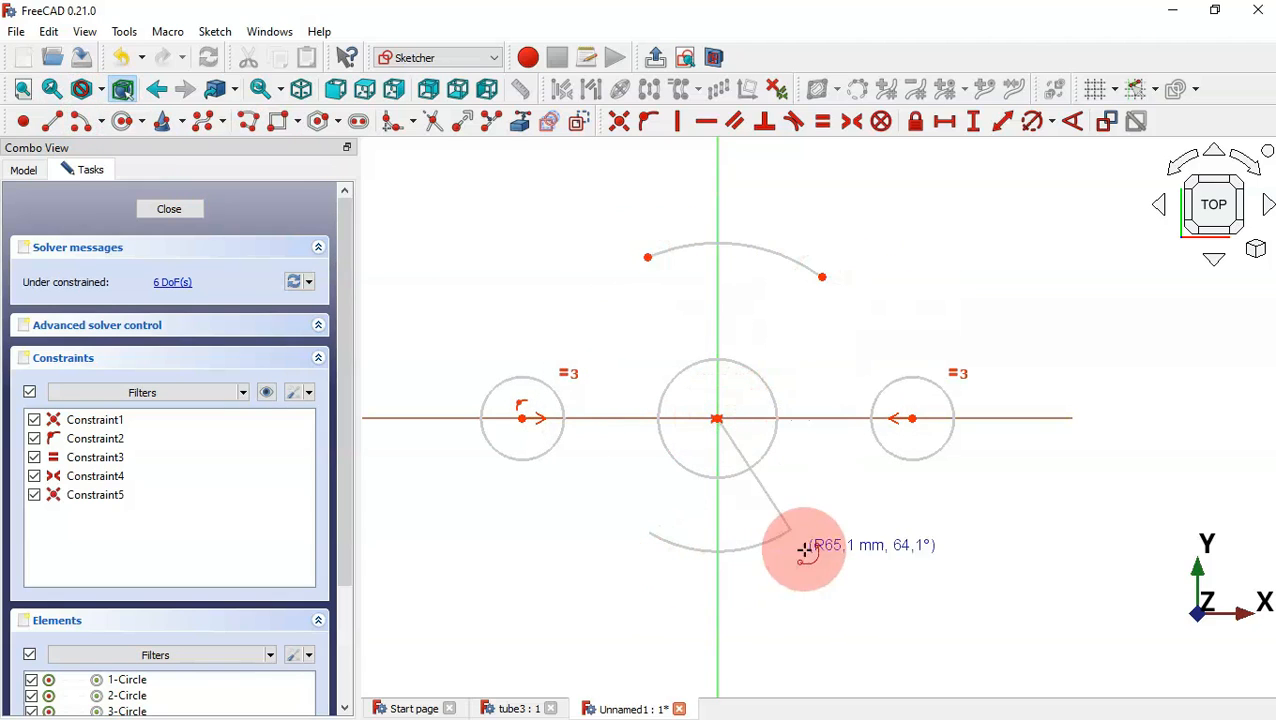
left_click(790, 531)
Draw an outward-facing end arc around each outer circle, sharing the circle's centre
left_click(912, 418)
left_click(902, 330)
left_click(904, 506)
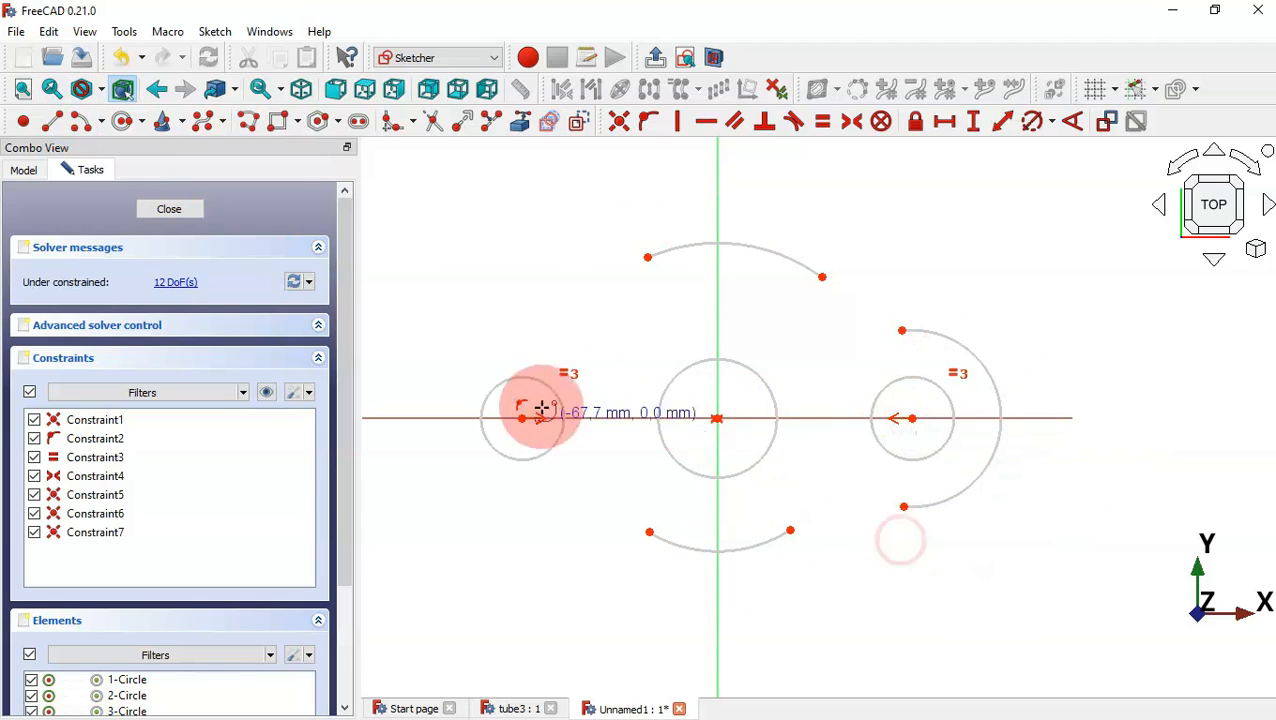
left_click(522, 418)
left_click(550, 328)
left_click(541, 510)
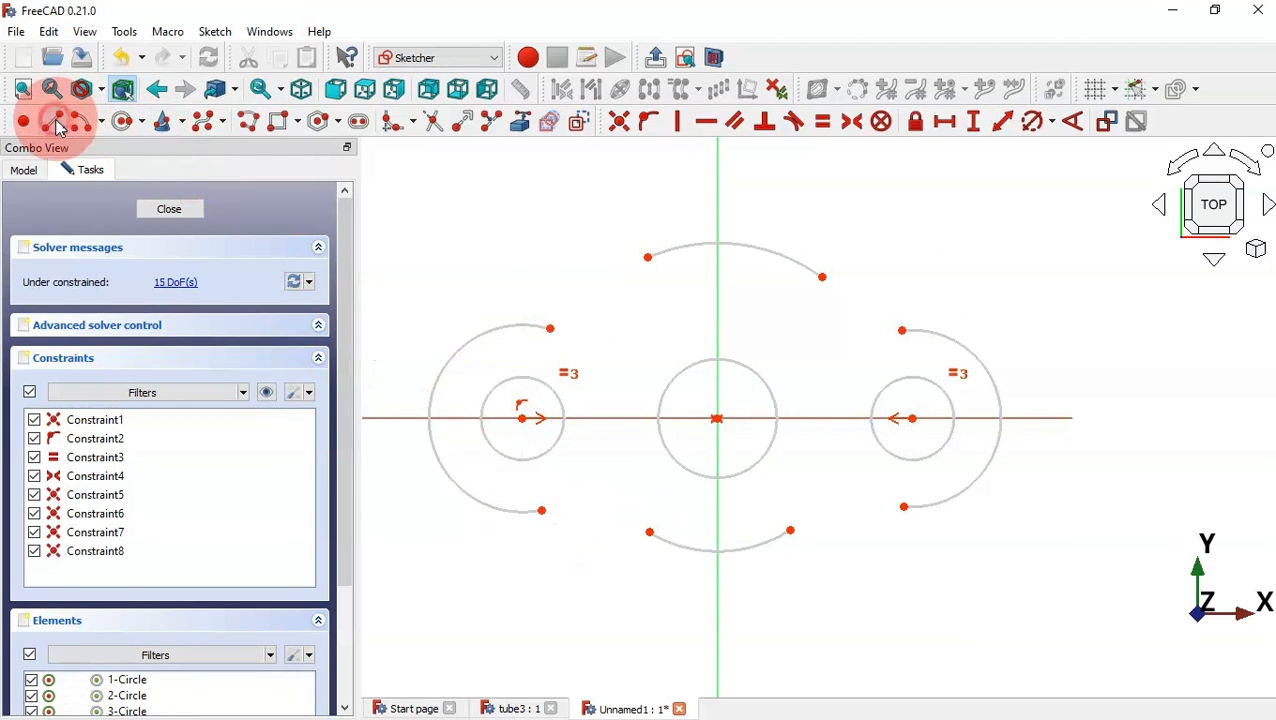
Close the flange outline with four straight lines joining the endpoints of the central arcs to those of the end arcs
left_click(53, 121)
left_click(550, 328)
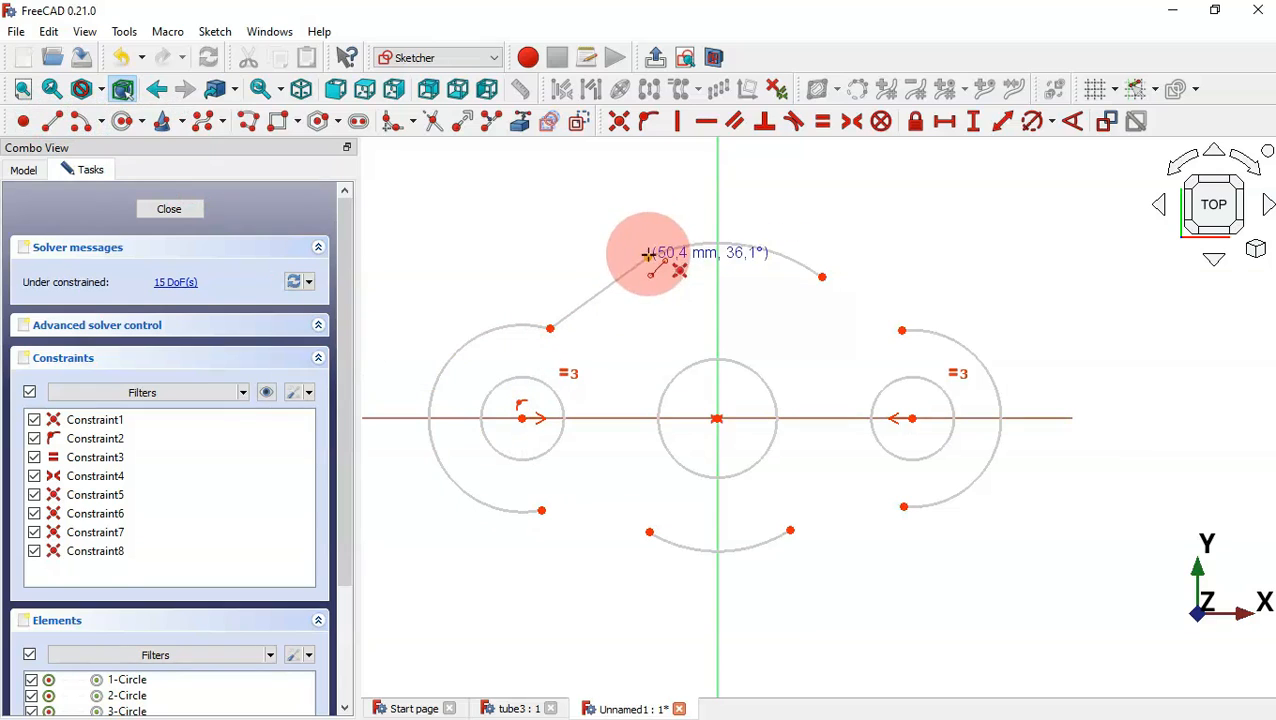
left_click(648, 256)
left_click(822, 277)
left_click(903, 330)
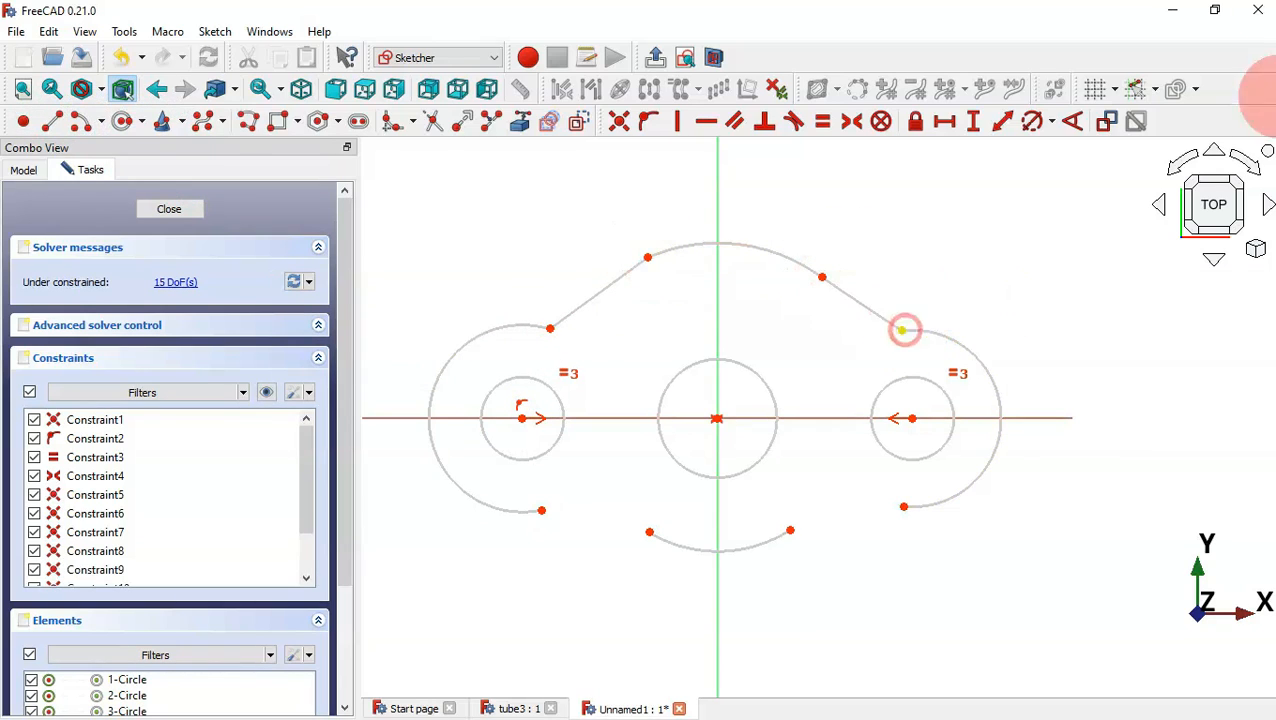
left_click(903, 506)
left_click(790, 530)
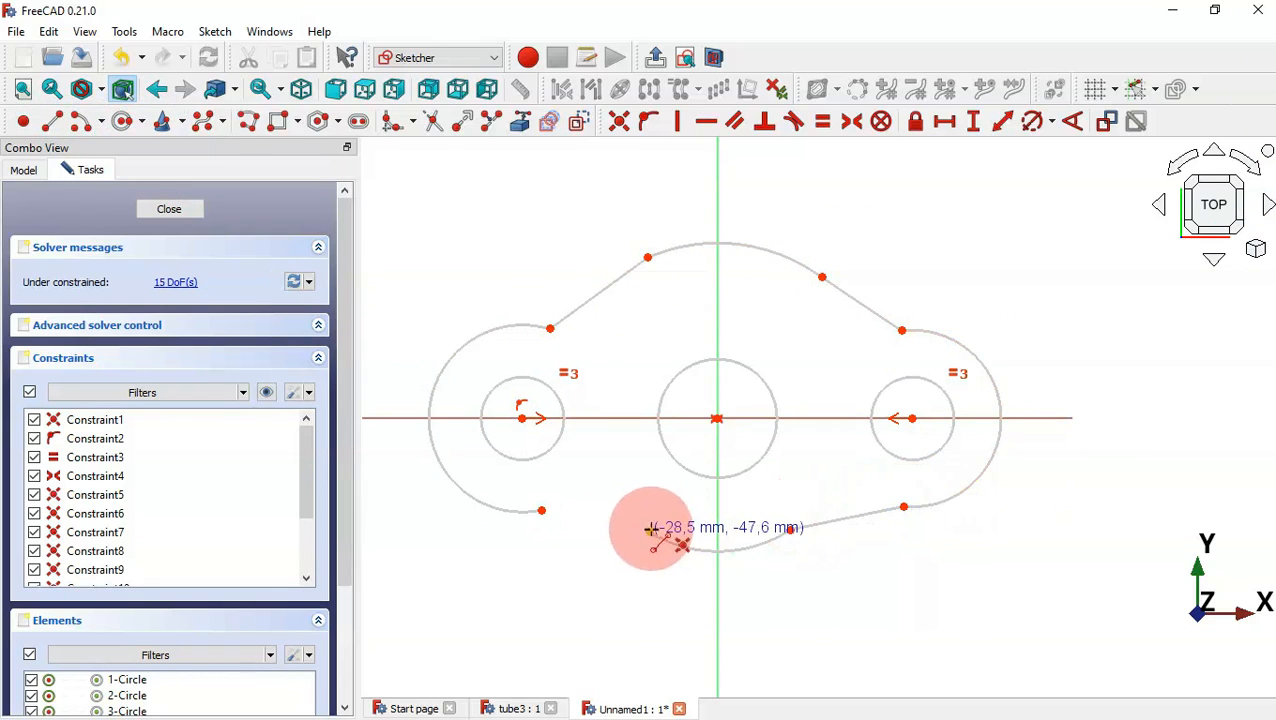
left_click(650, 530)
left_click(541, 511)
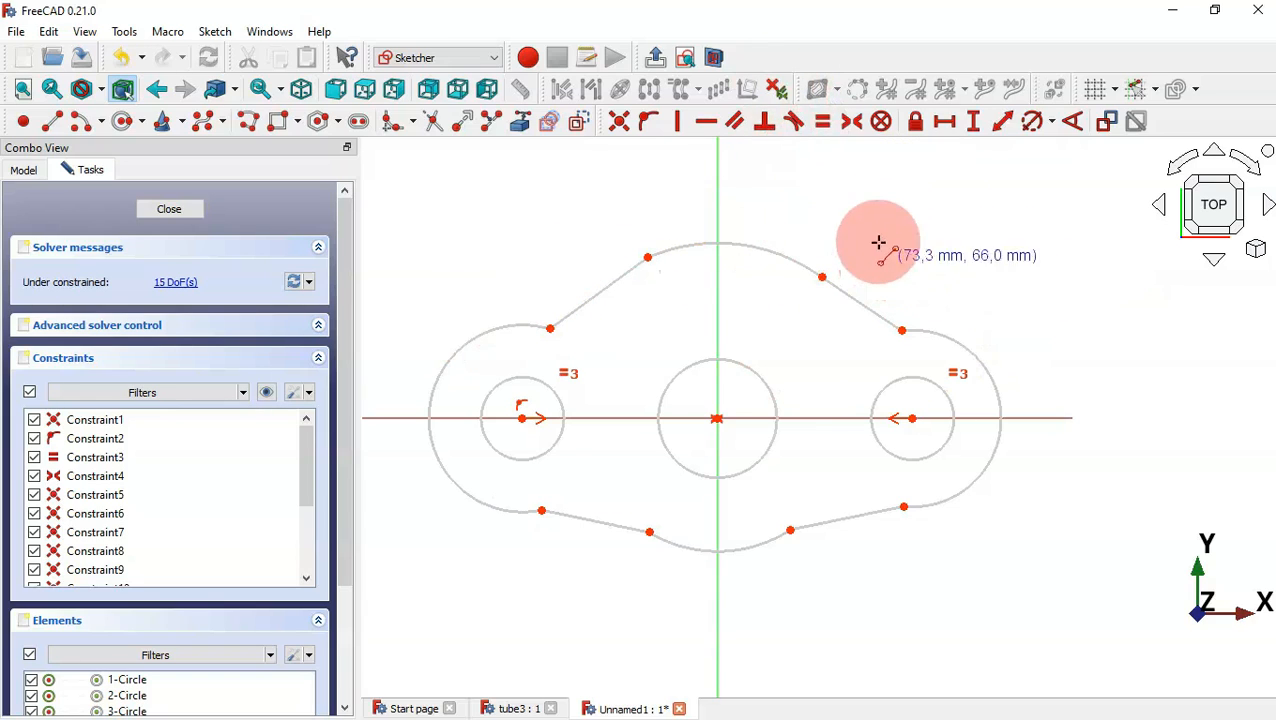
Make the two upper connecting lines tangent to the upper central arc
left_click(793, 121)
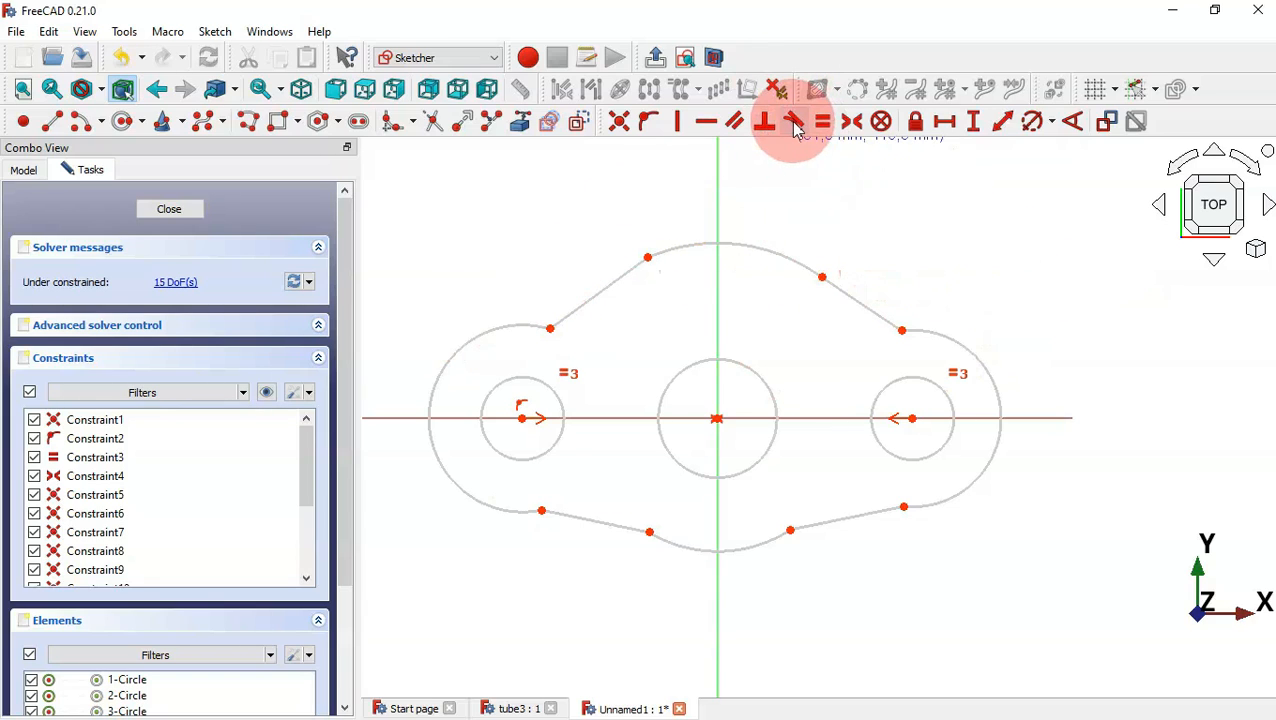
left_click(676, 247)
left_click(633, 270)
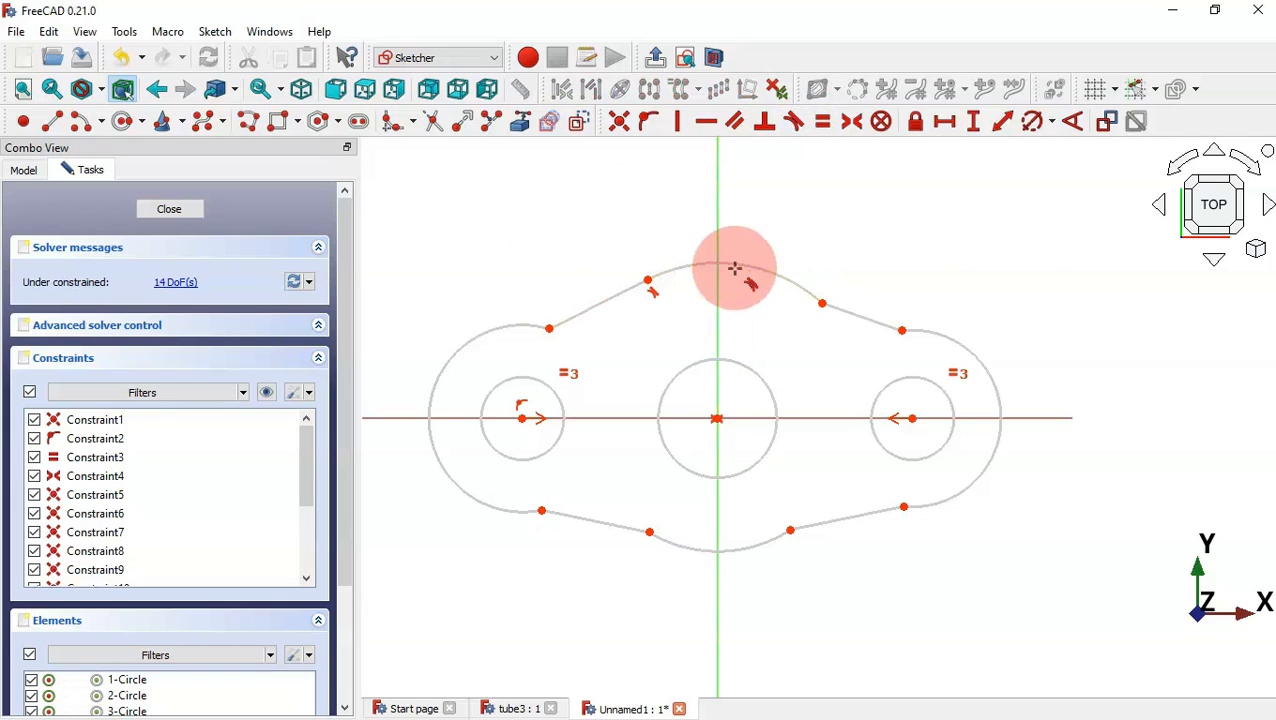
left_click(762, 264)
left_click(892, 320)
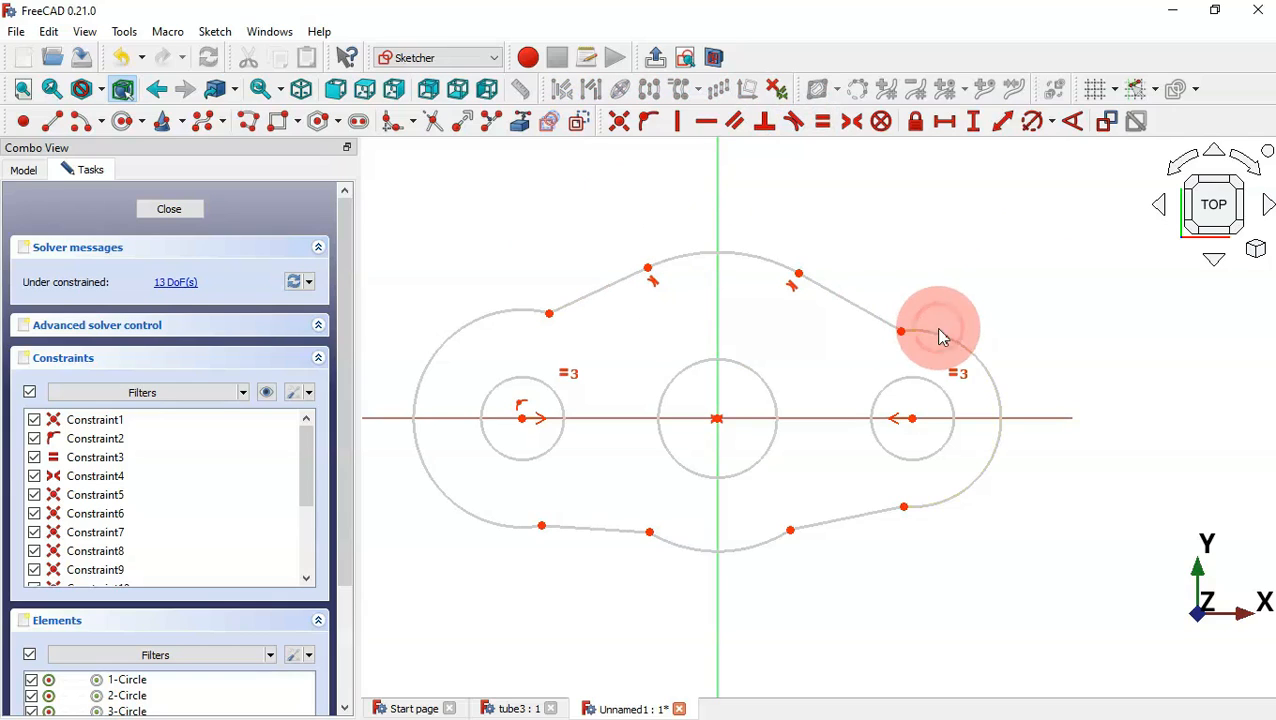
Make the right end arc tangent to the upper-right and lower-right connecting lines
left_click(934, 332)
left_click(894, 330)
left_click(952, 503)
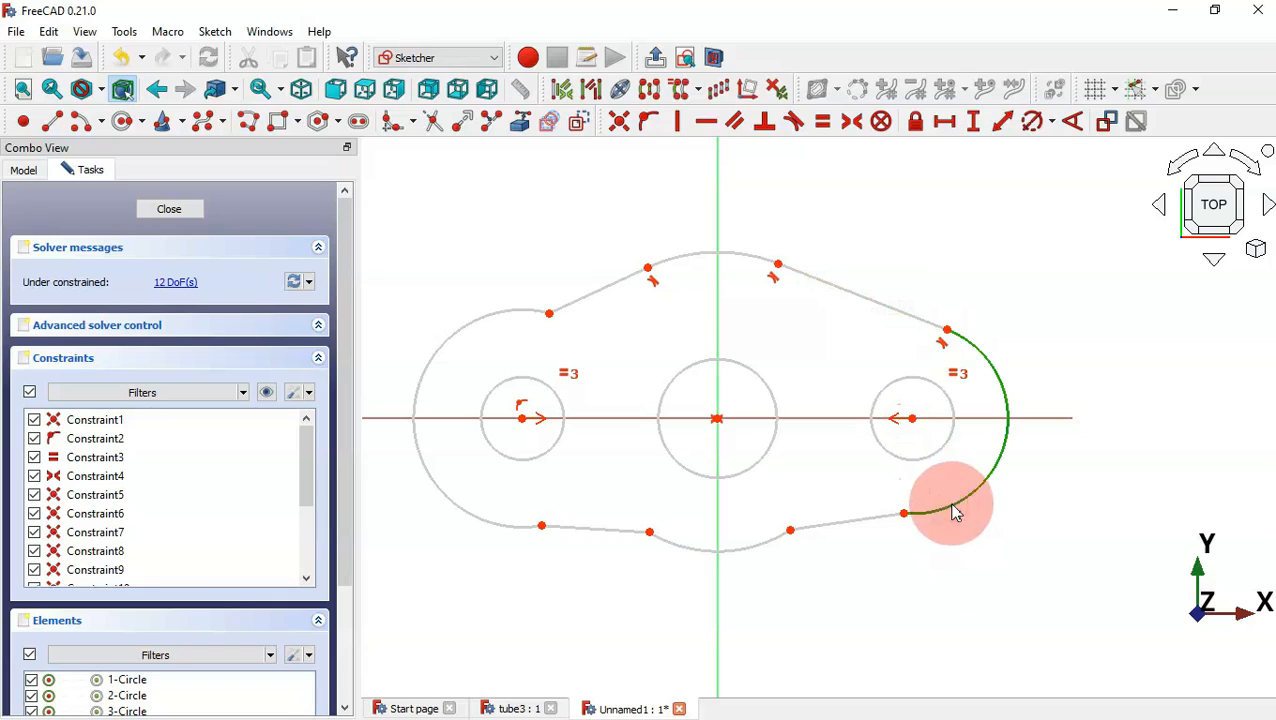
left_click(891, 516)
Make the two lower connecting lines tangent to the lower central arc and both left connecting lines tangent to the left end arc
left_click(843, 523)
left_click(756, 545)
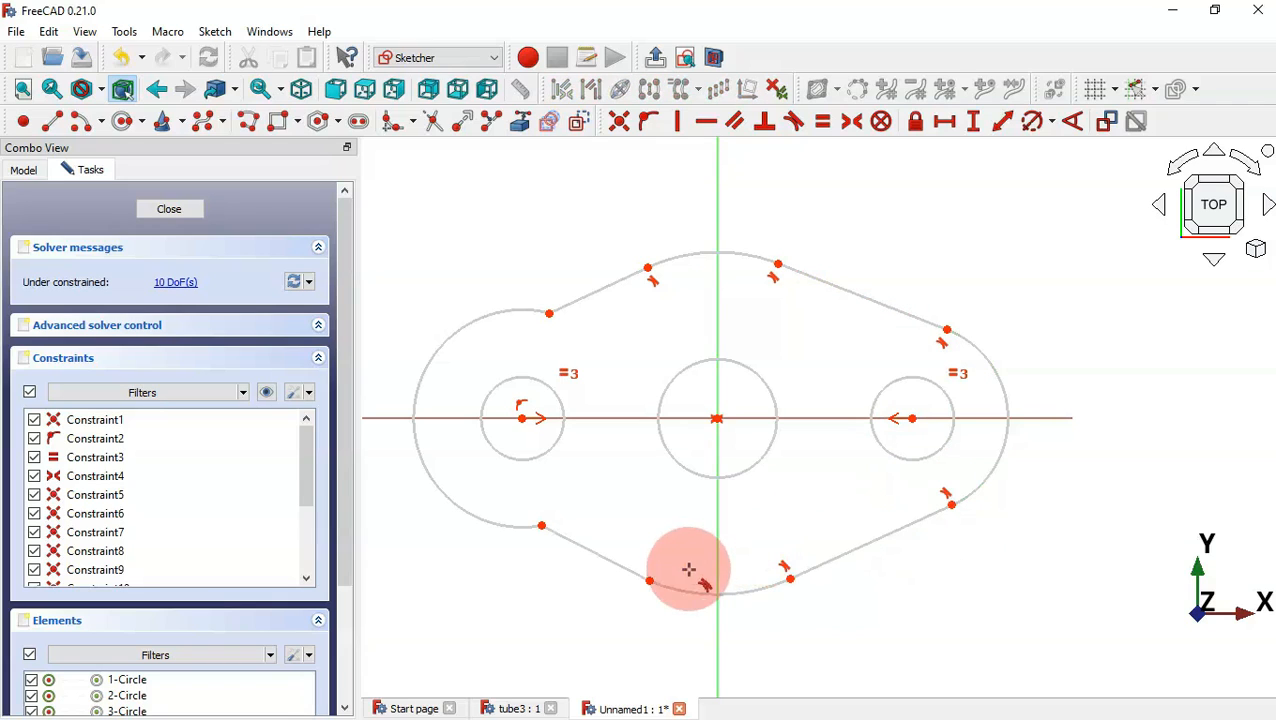
left_click(681, 589)
left_click(582, 541)
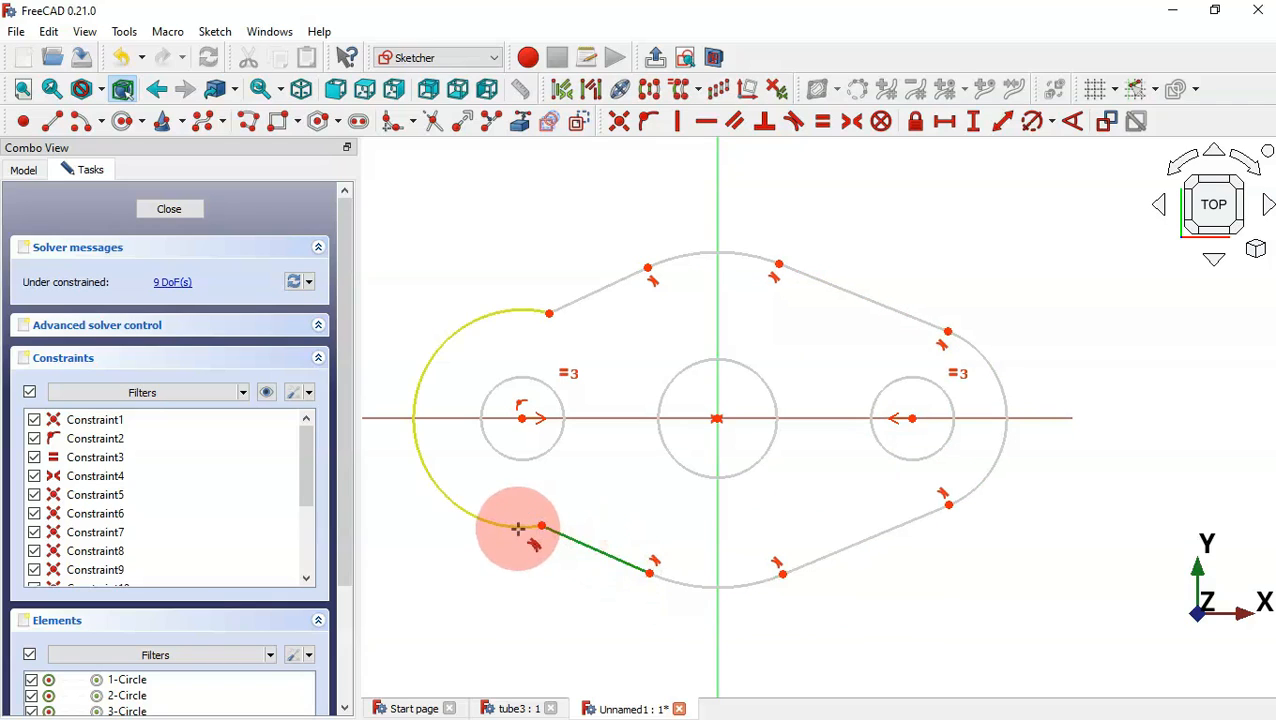
left_click(449, 495)
left_click(440, 490)
left_click(586, 298)
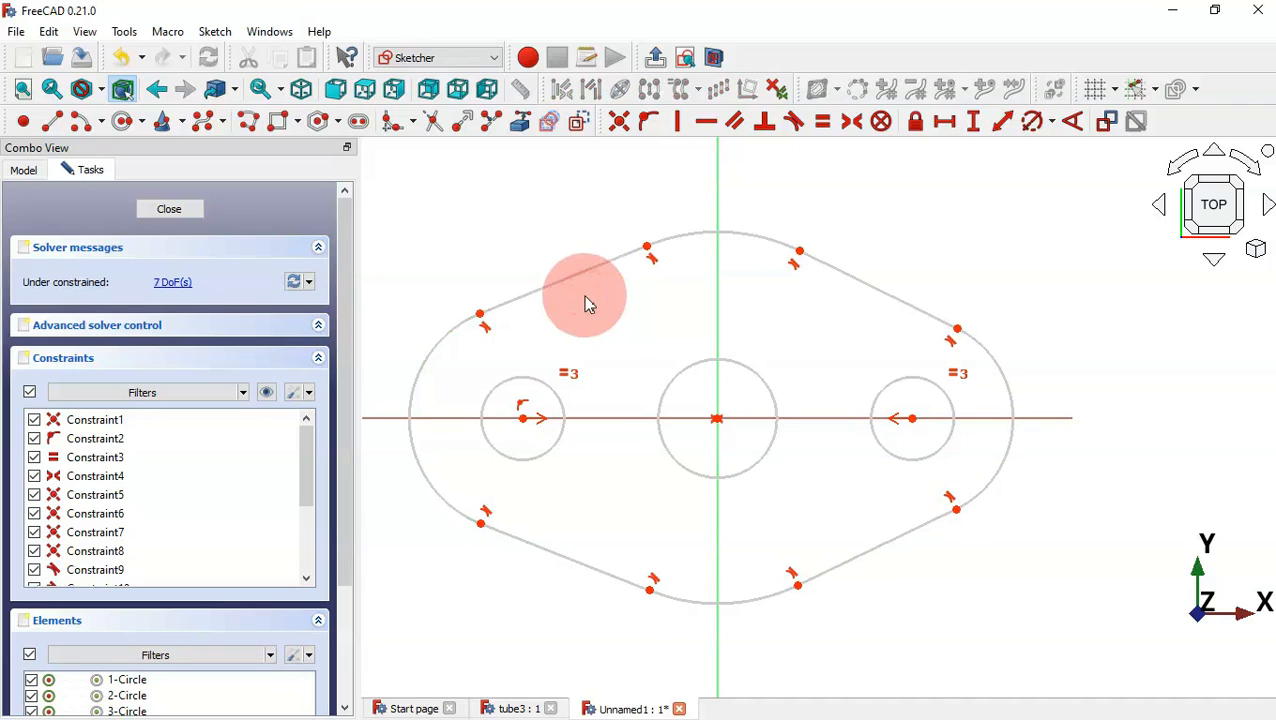
Constrain the two end arcs to equal radii and the upper and lower central arcs to equal radii
left_click(824, 124)
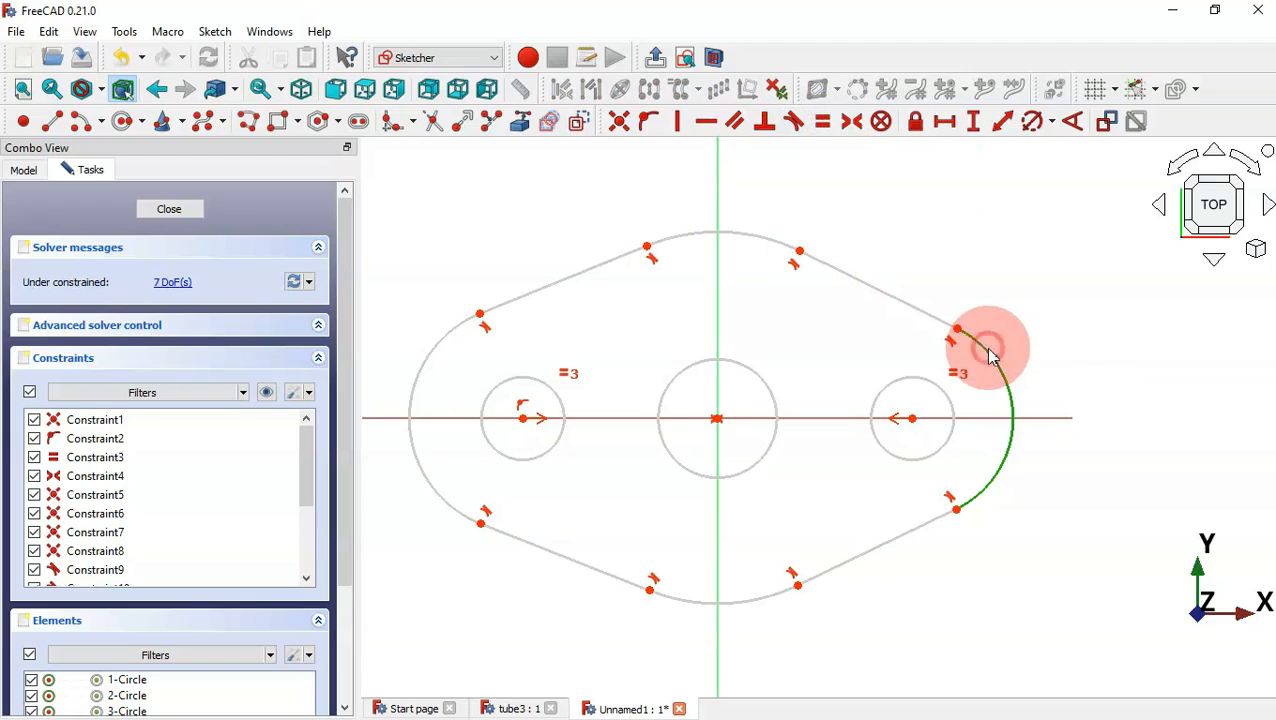
left_click(408, 405)
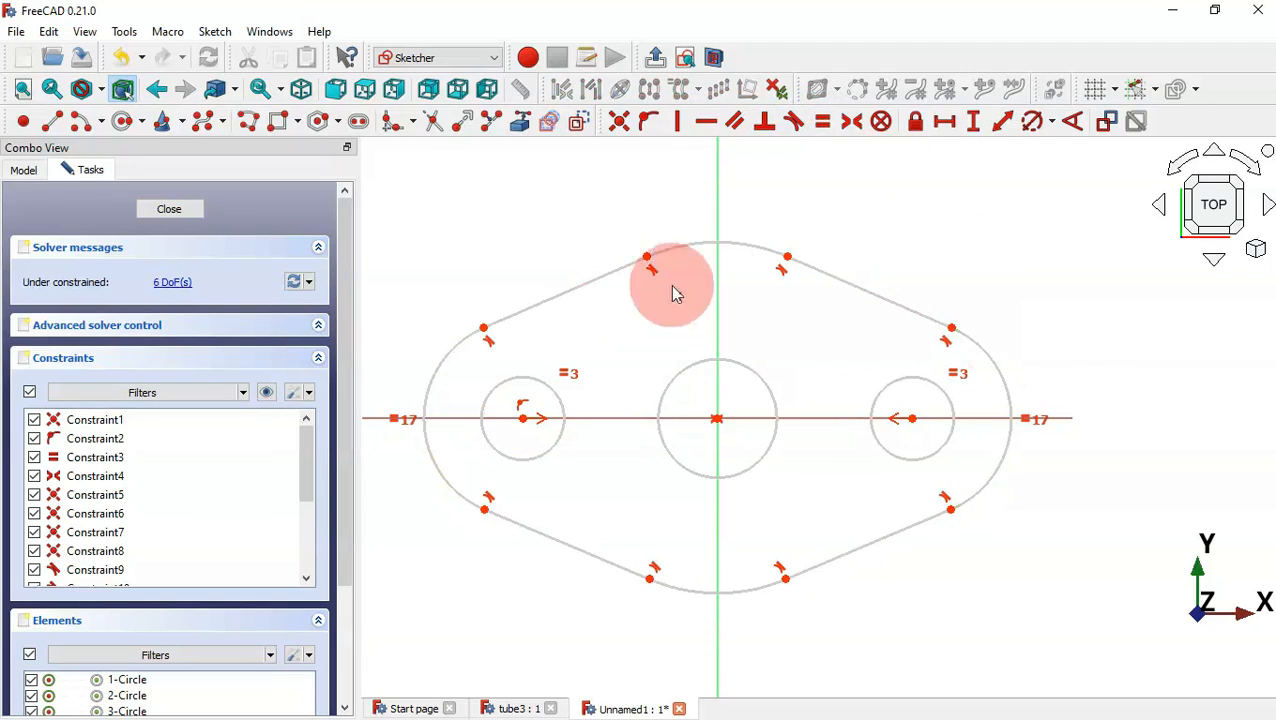
left_click(756, 242)
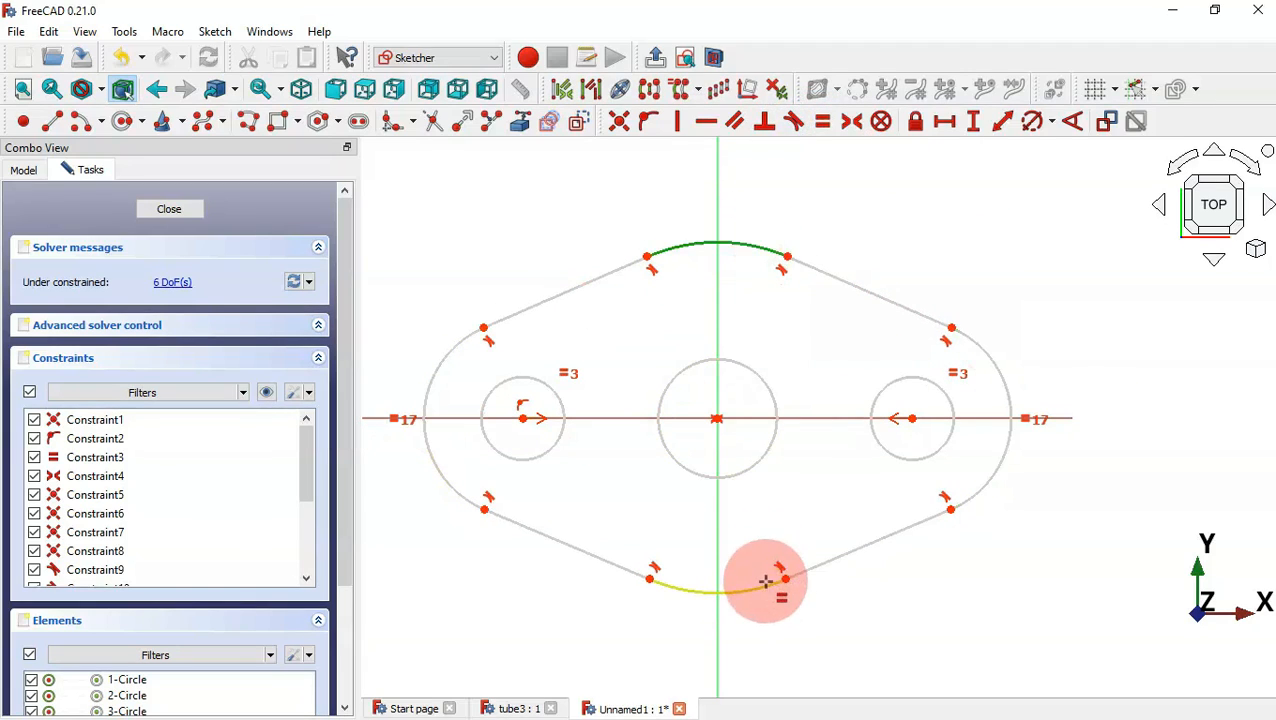
left_click(768, 587)
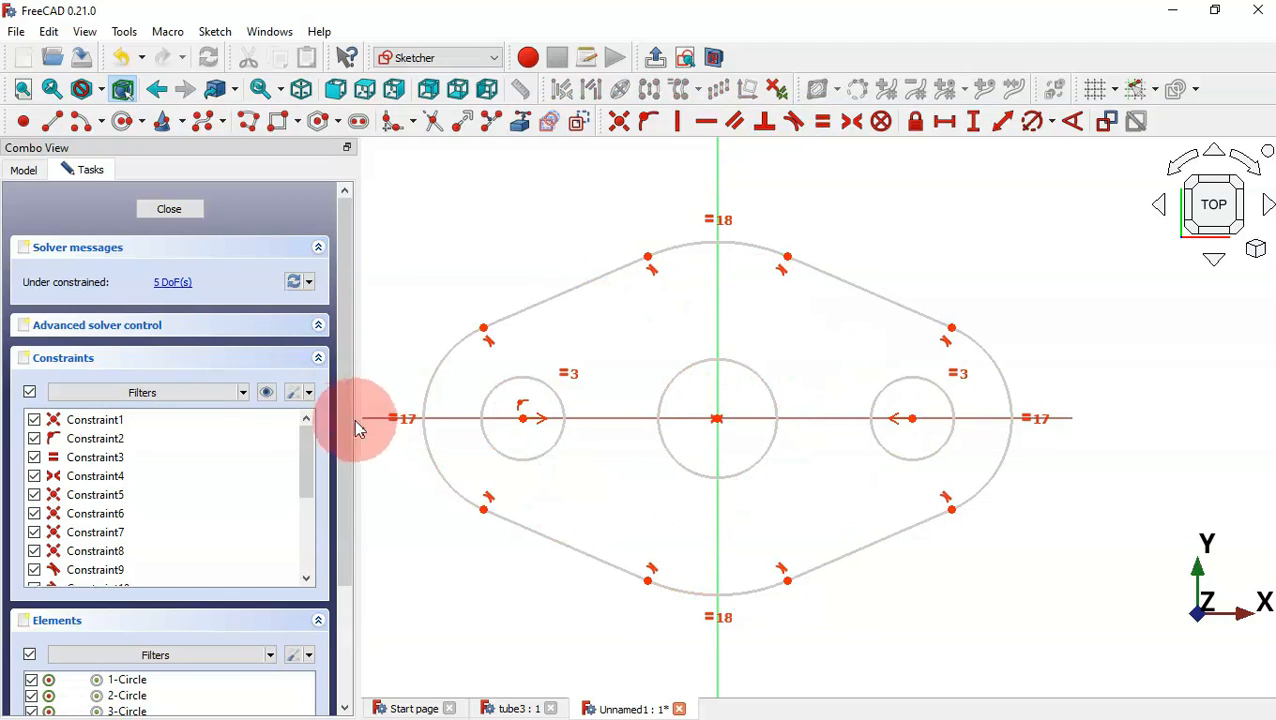
Hide all constraint symbols in the sketch and set the central circle's diameter to 30 mm
left_click(268, 394)
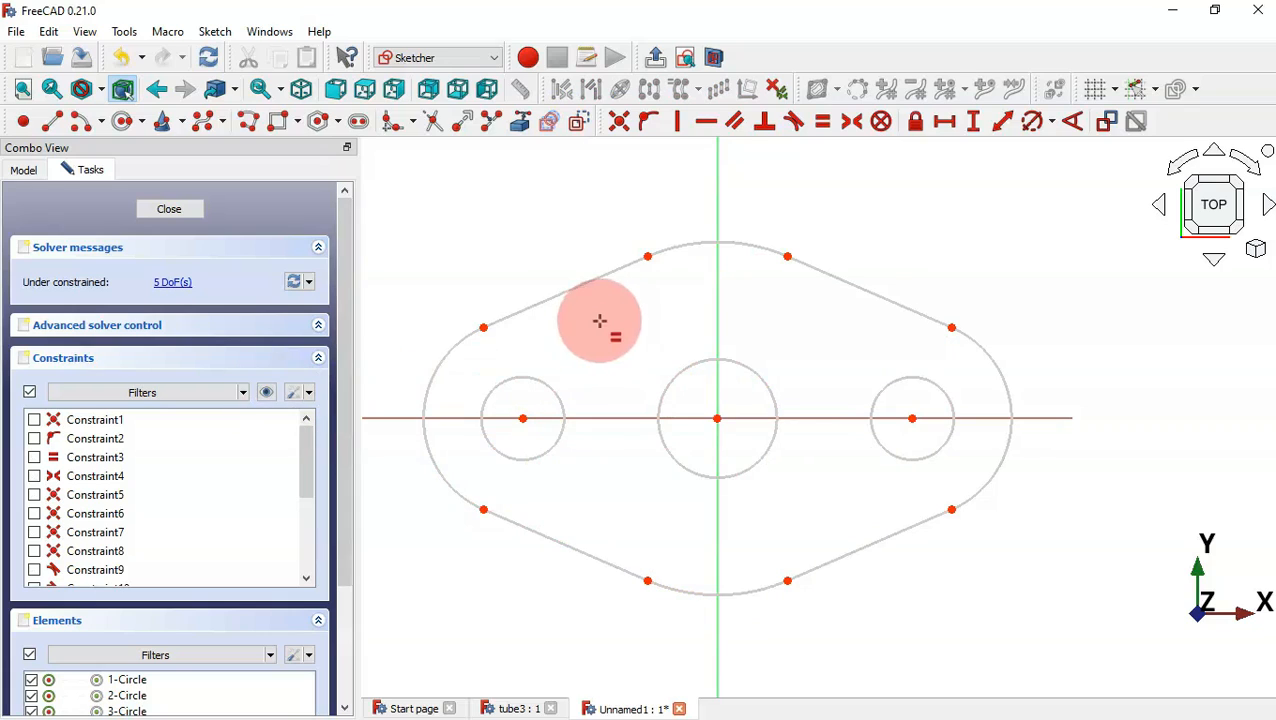
left_click(1032, 128)
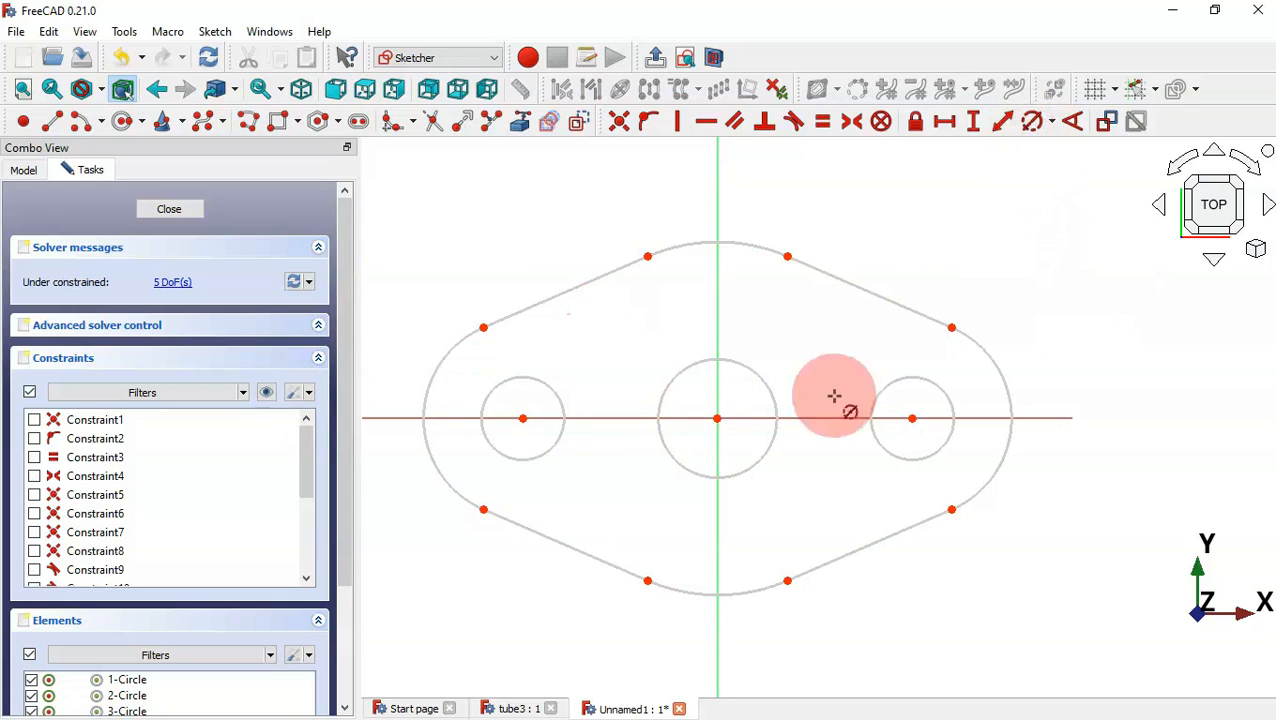
left_click(773, 394)
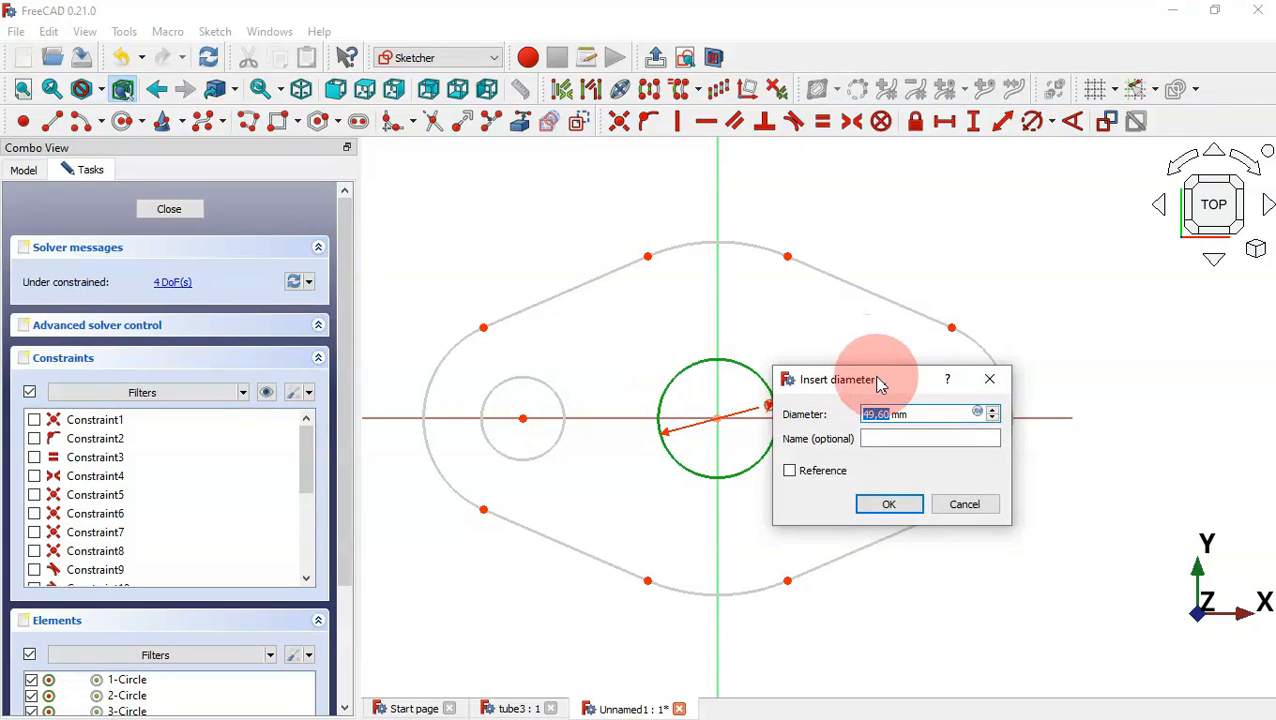
key("Return")
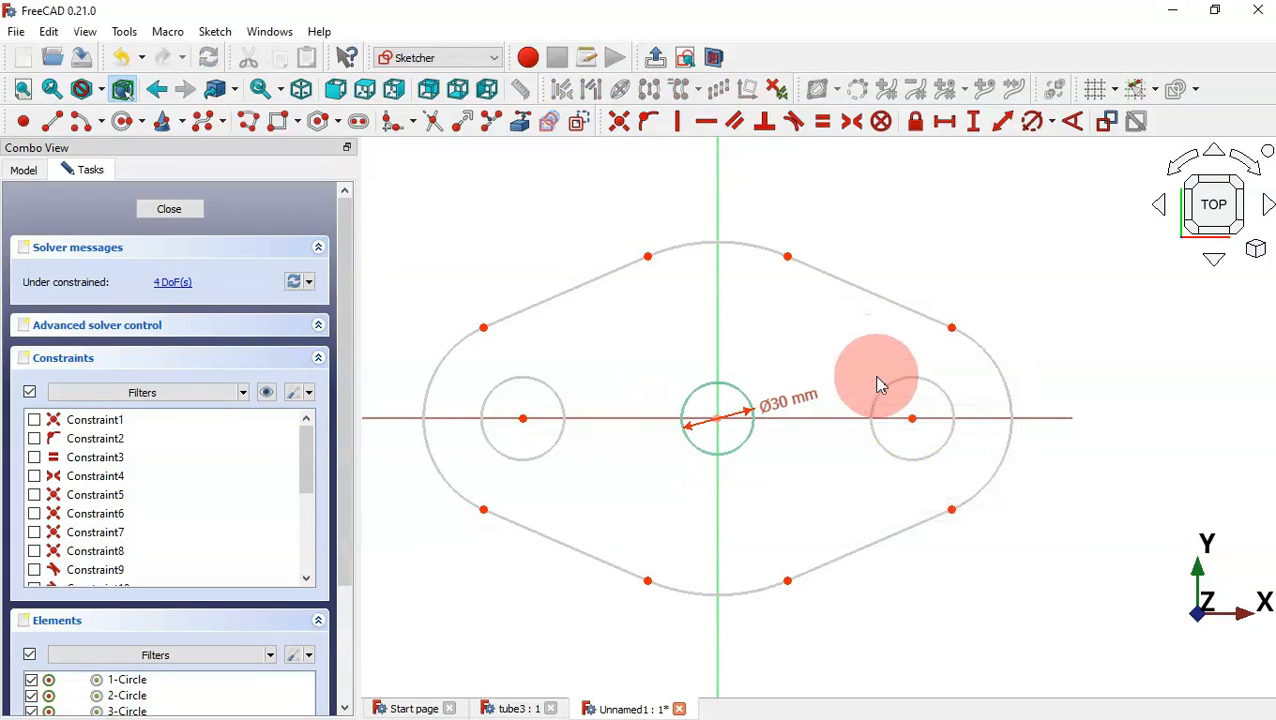
Set the right outer circle's diameter to 10 mm and the right end arc's radius to 10 mm
left_click(944, 393)
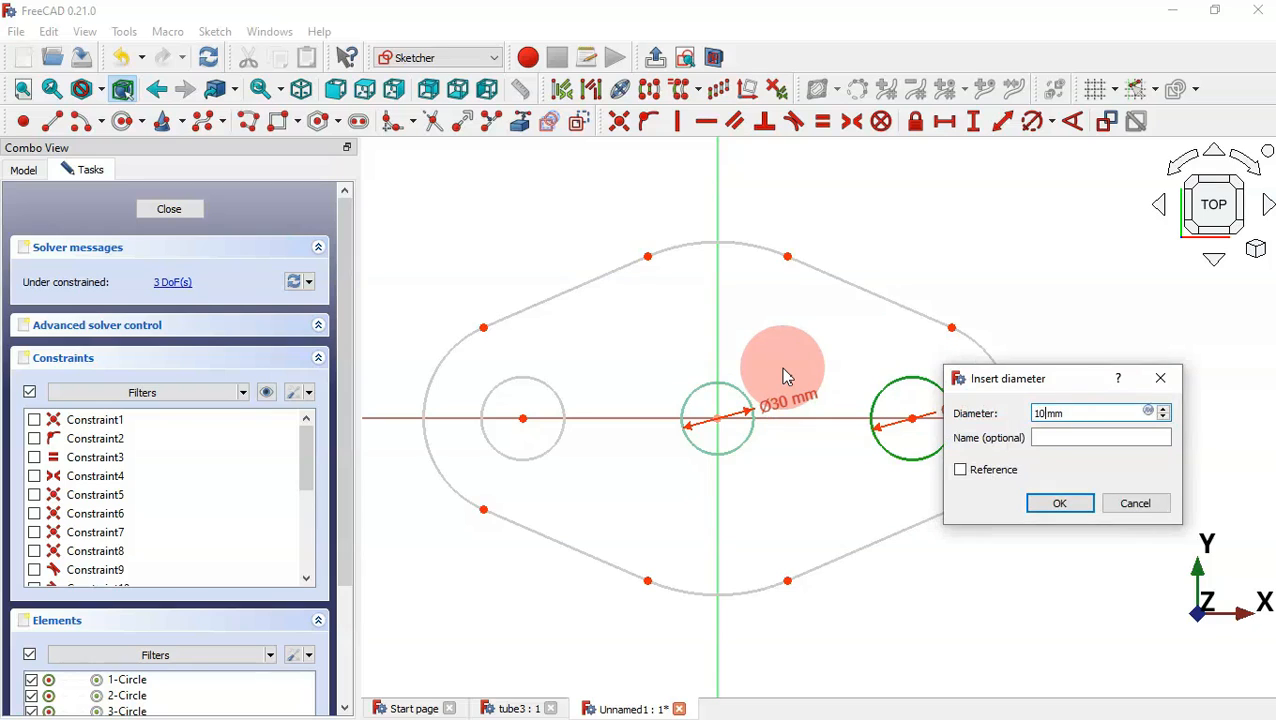
key("Return")
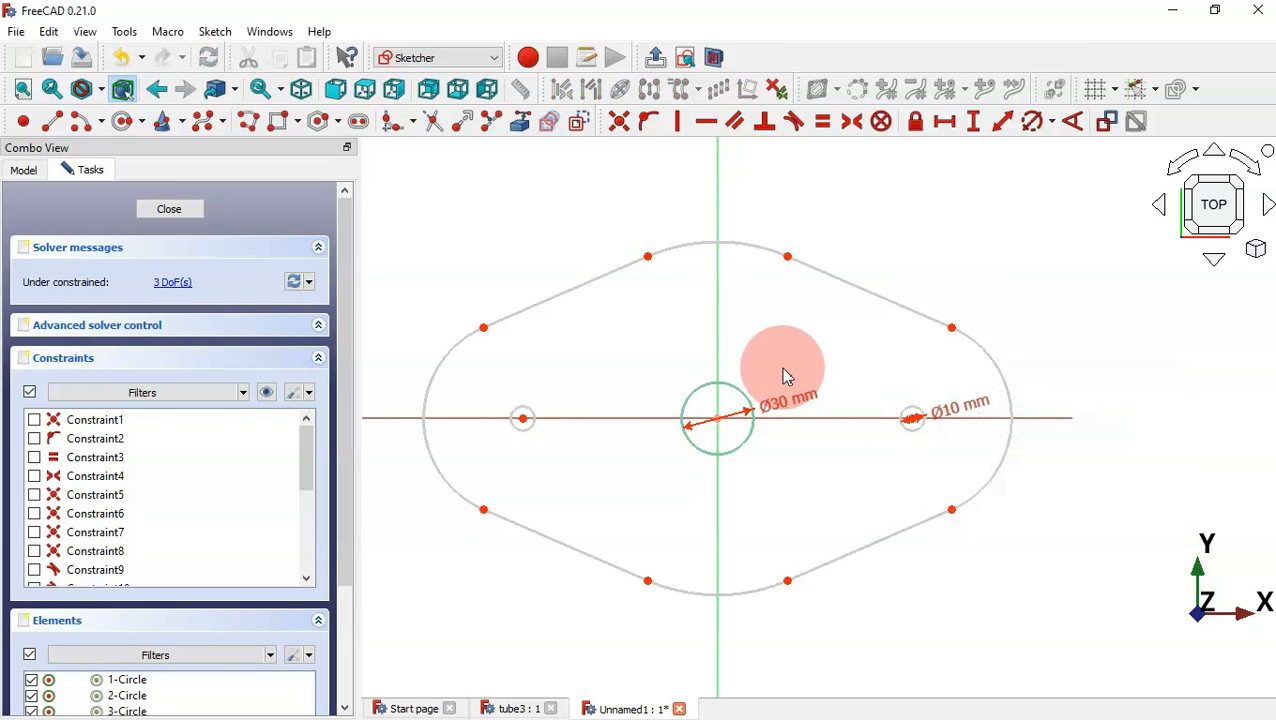
left_click(998, 362)
type("10mm")
key("Return")
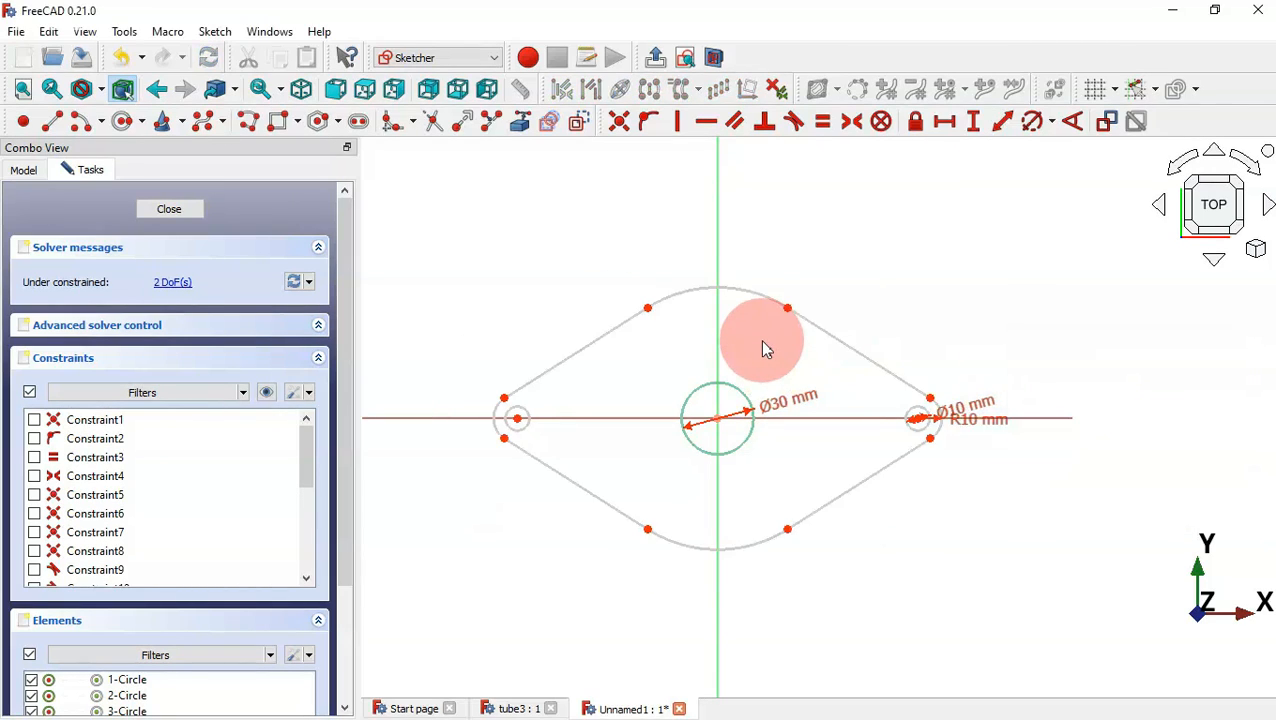
Set the upper central arc's radius to 25 mm
left_click(755, 292)
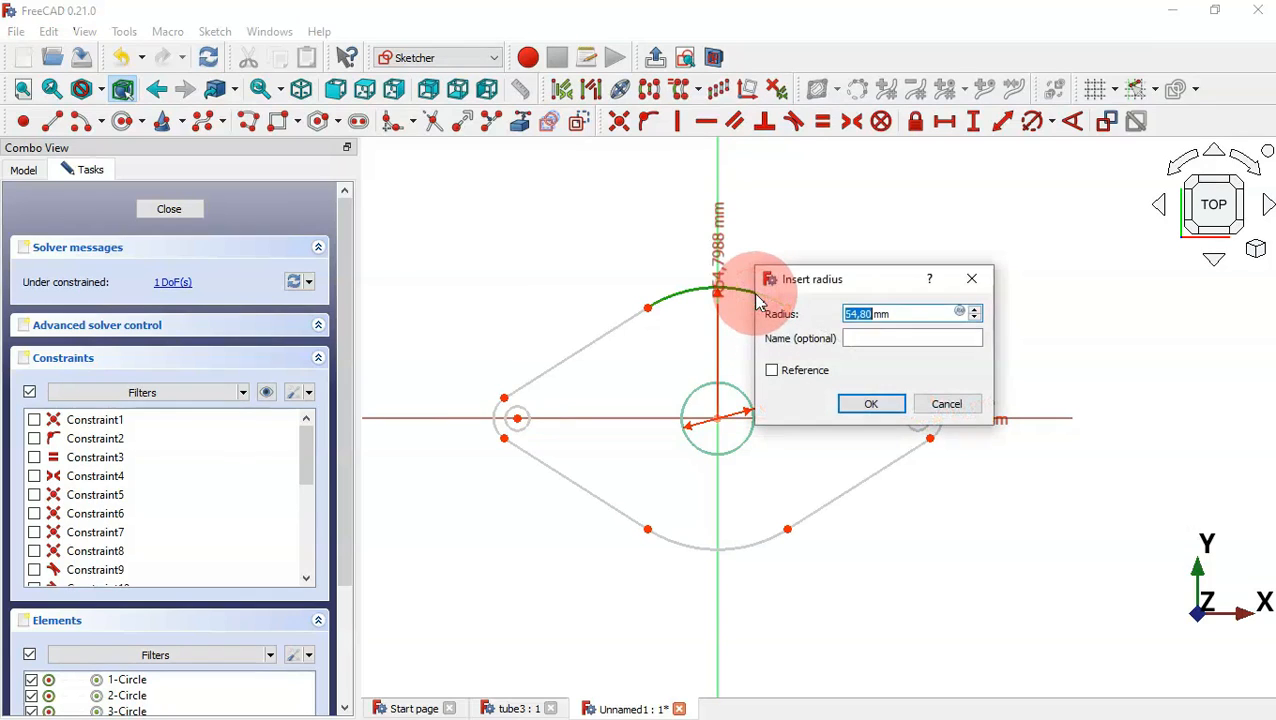
left_click_drag(853, 294, 946, 216)
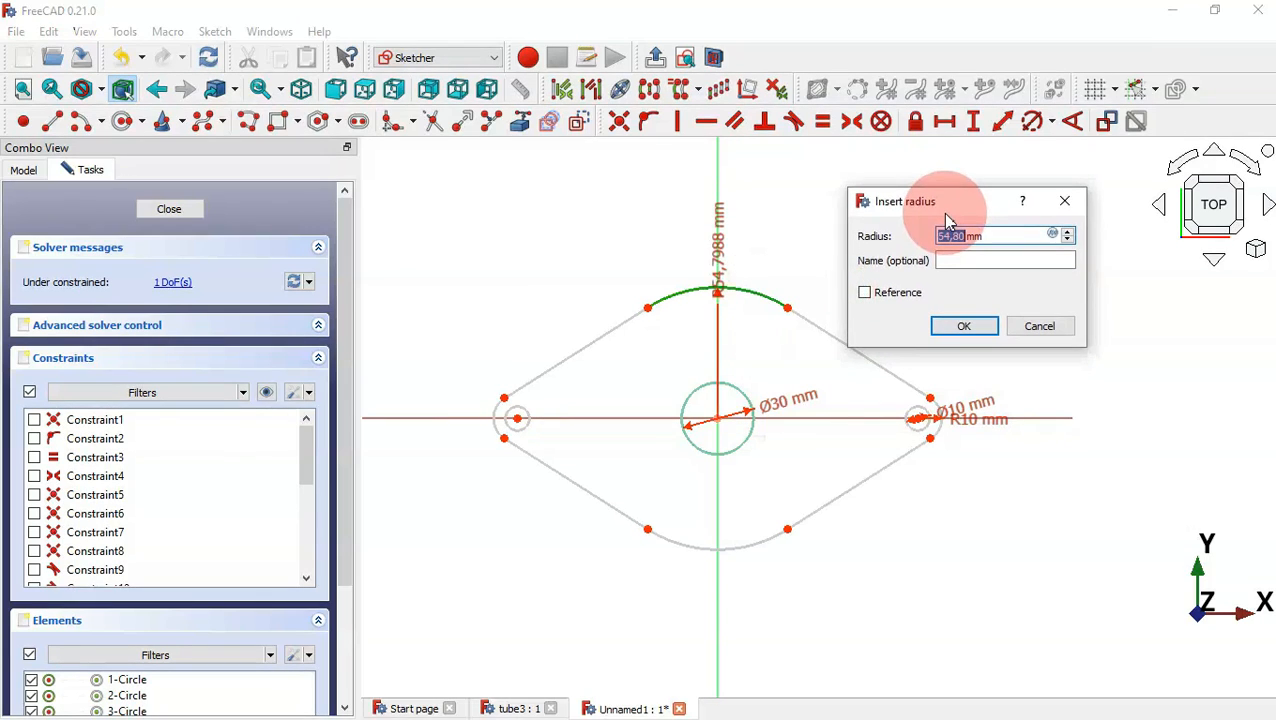
type("25")
key("Return")
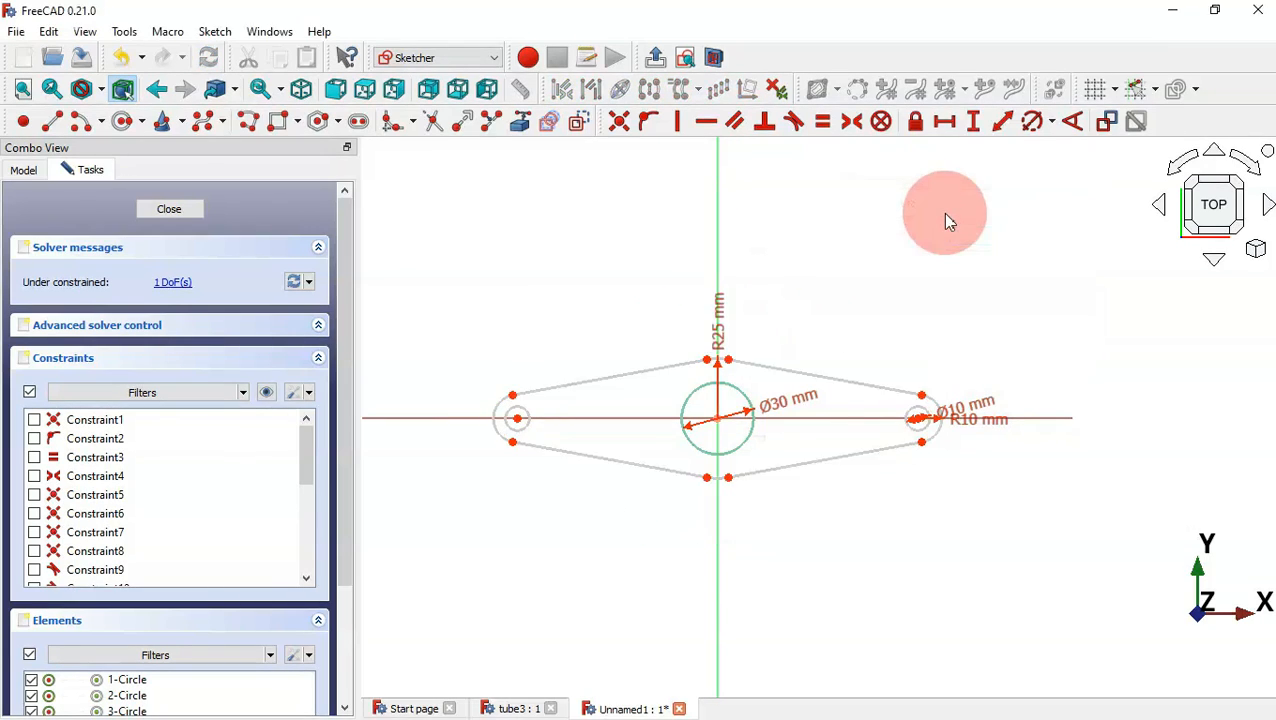
Set the horizontal distance between the centres of the two outer circles to 50 mm
left_click(745, 397)
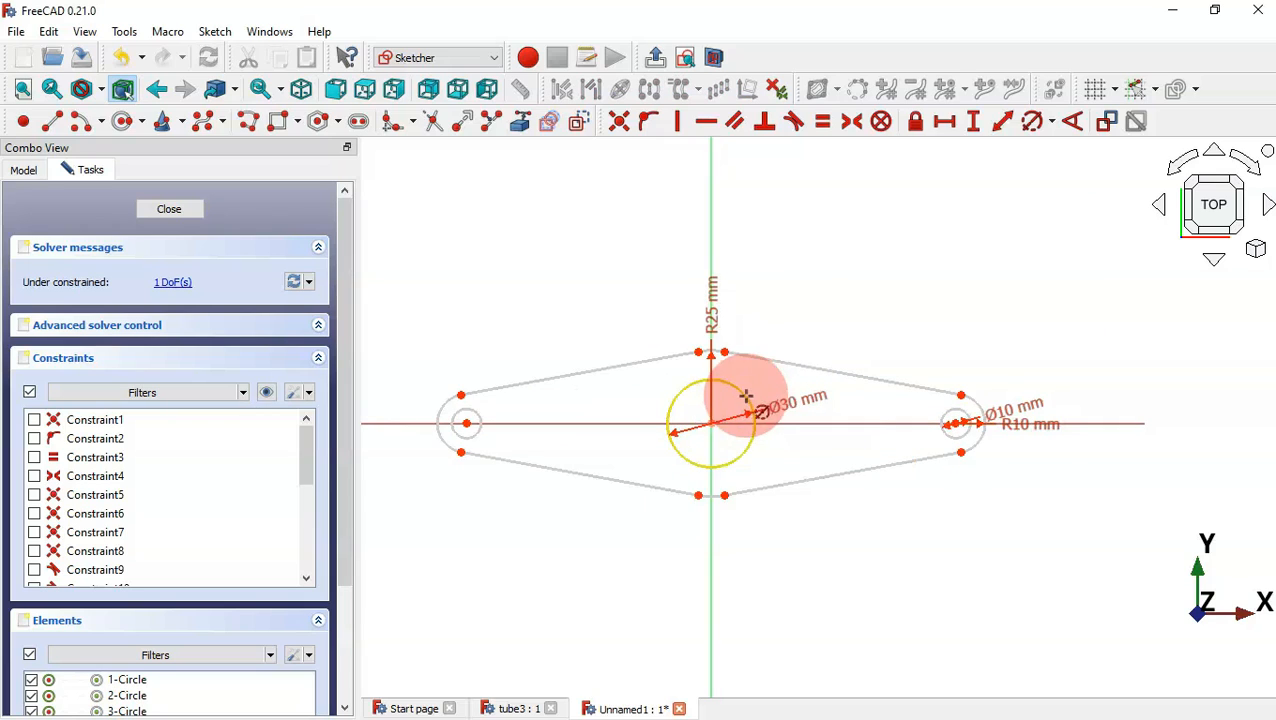
left_click(944, 122)
left_click(467, 425)
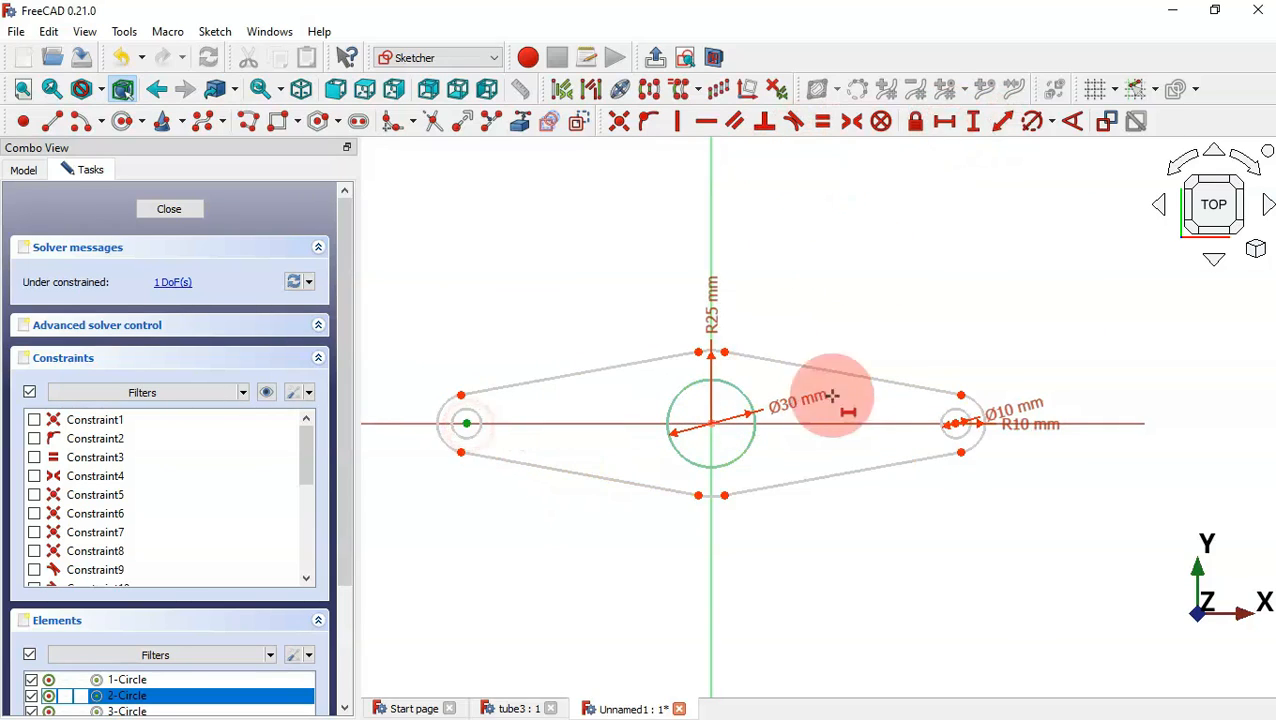
left_click(953, 424)
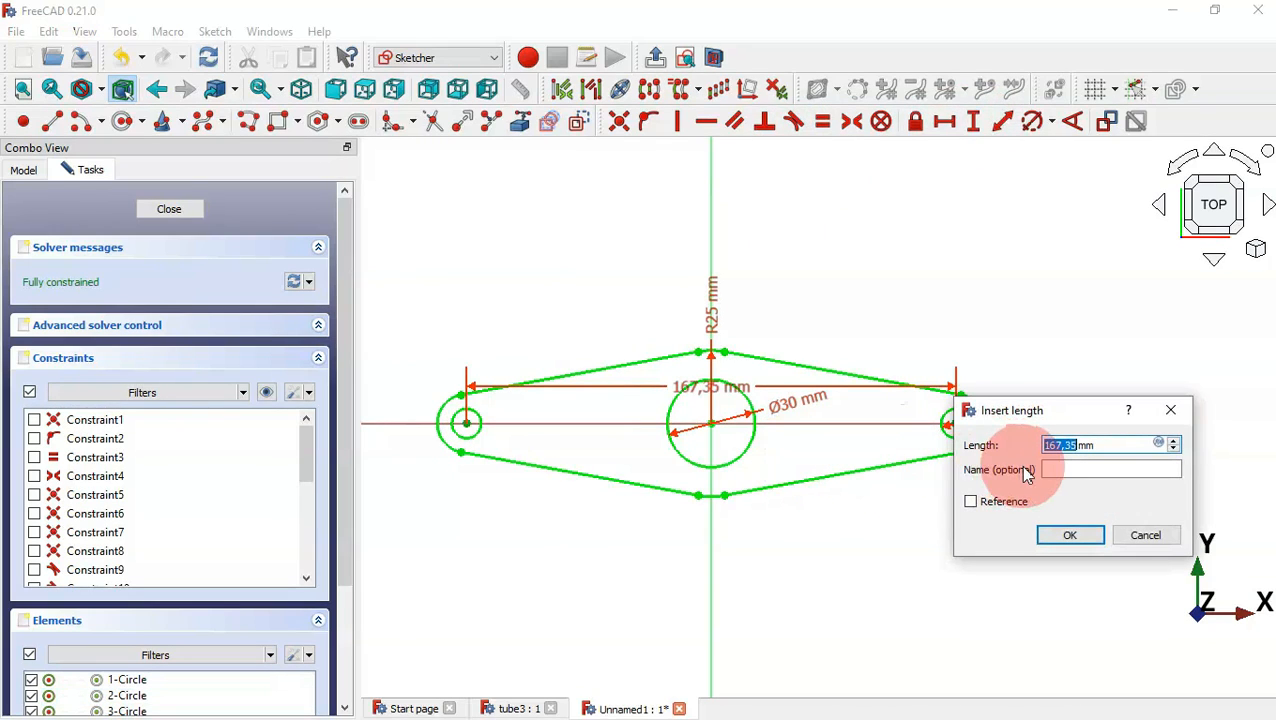
type("50")
key("Return")
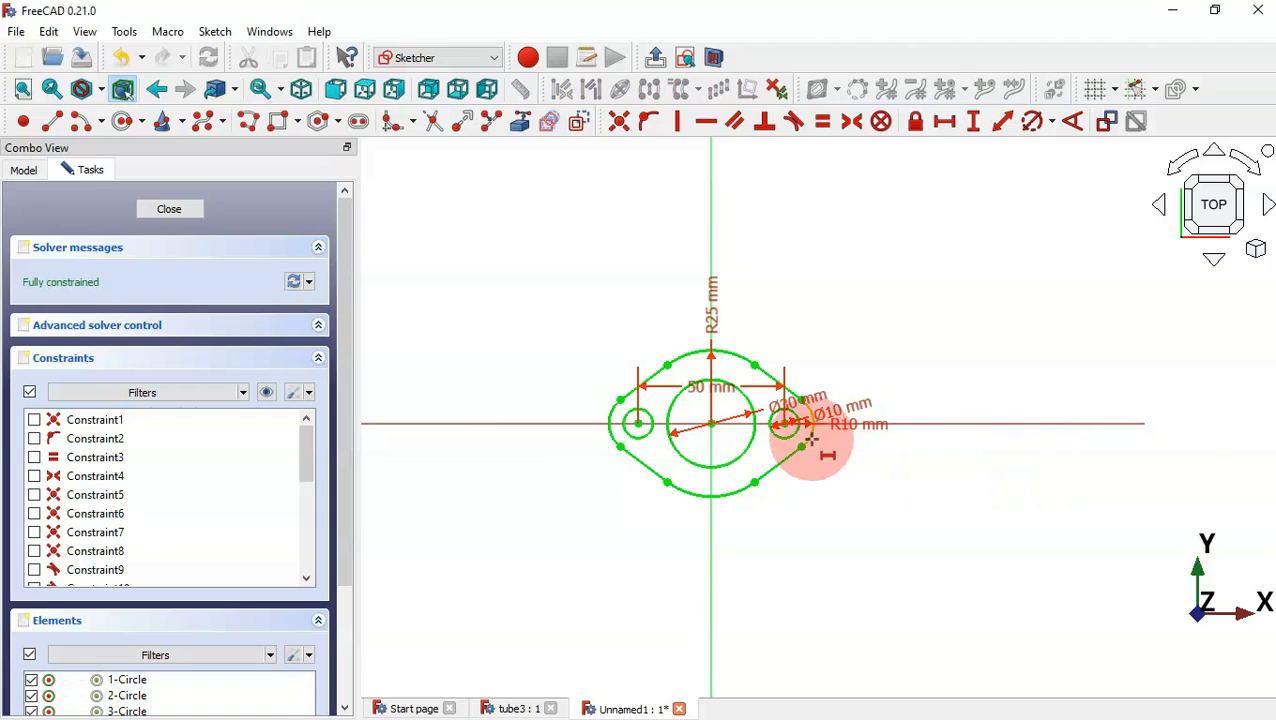
Move the 50 mm and R10 dimensions clear of the flange profile and leave the sketch
scroll(816, 453, "up", 2)
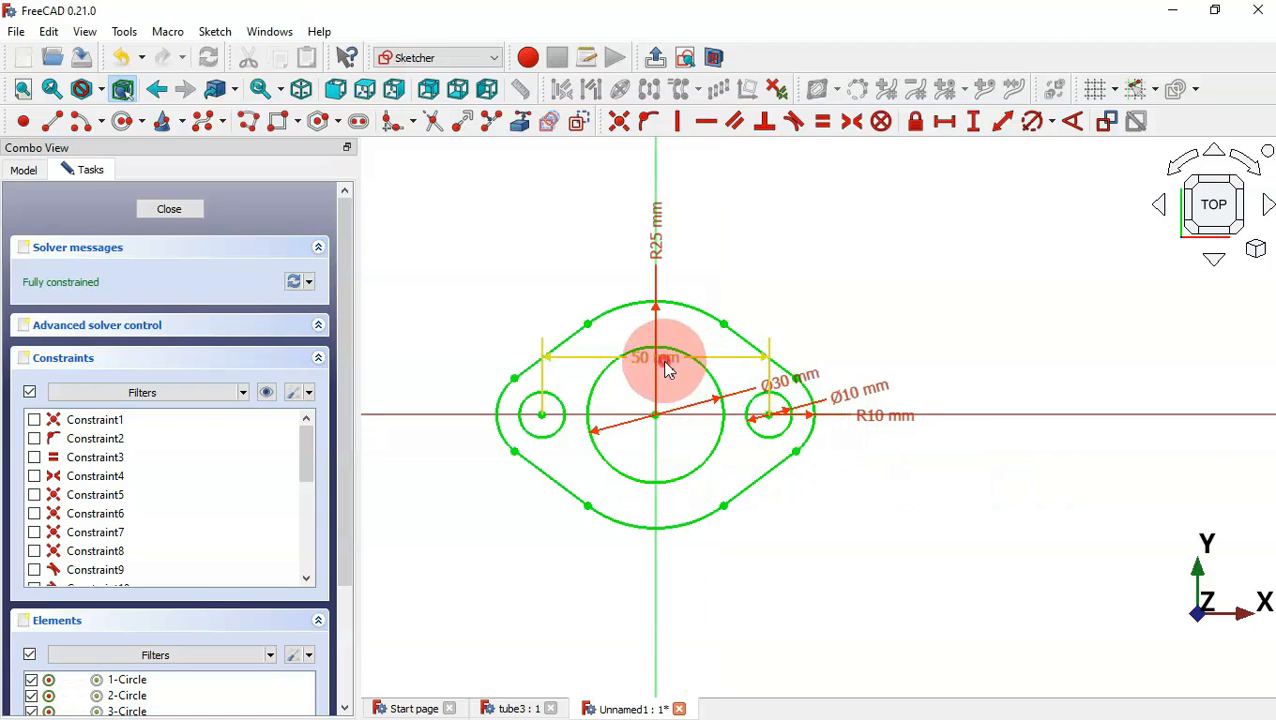
left_click_drag(665, 365, 720, 589)
left_click_drag(862, 398, 892, 483)
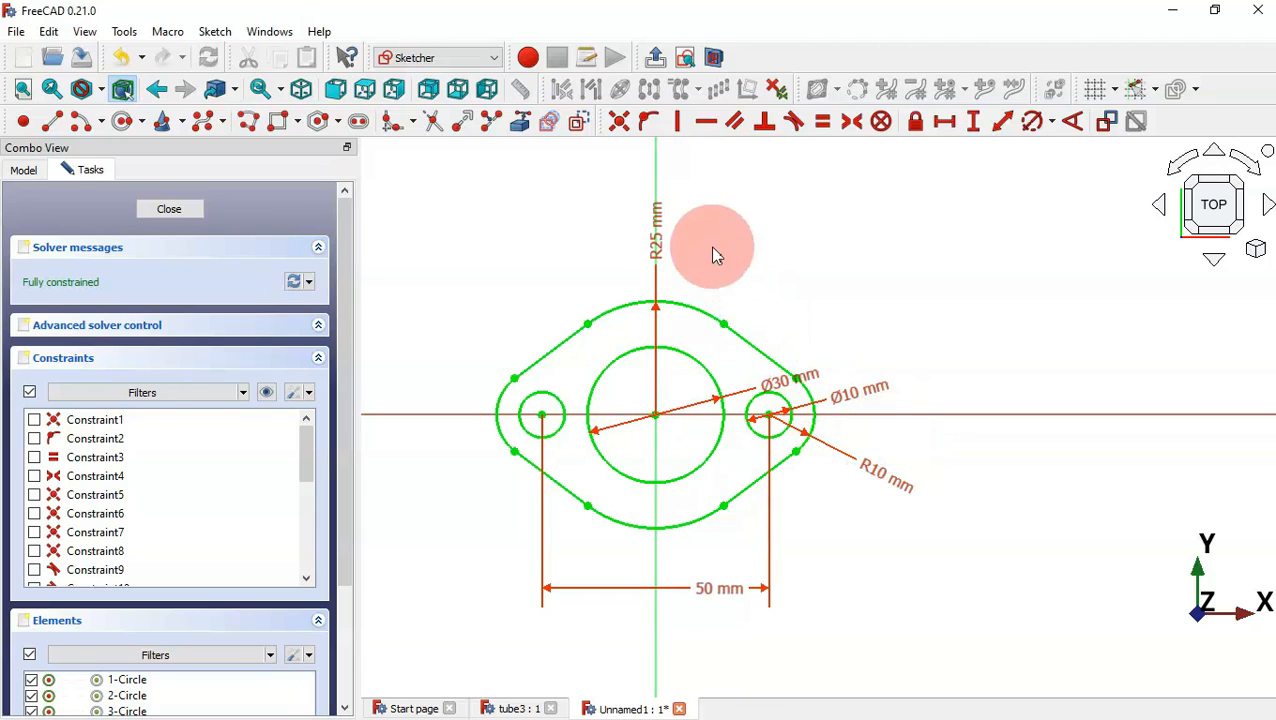
left_click(655, 62)
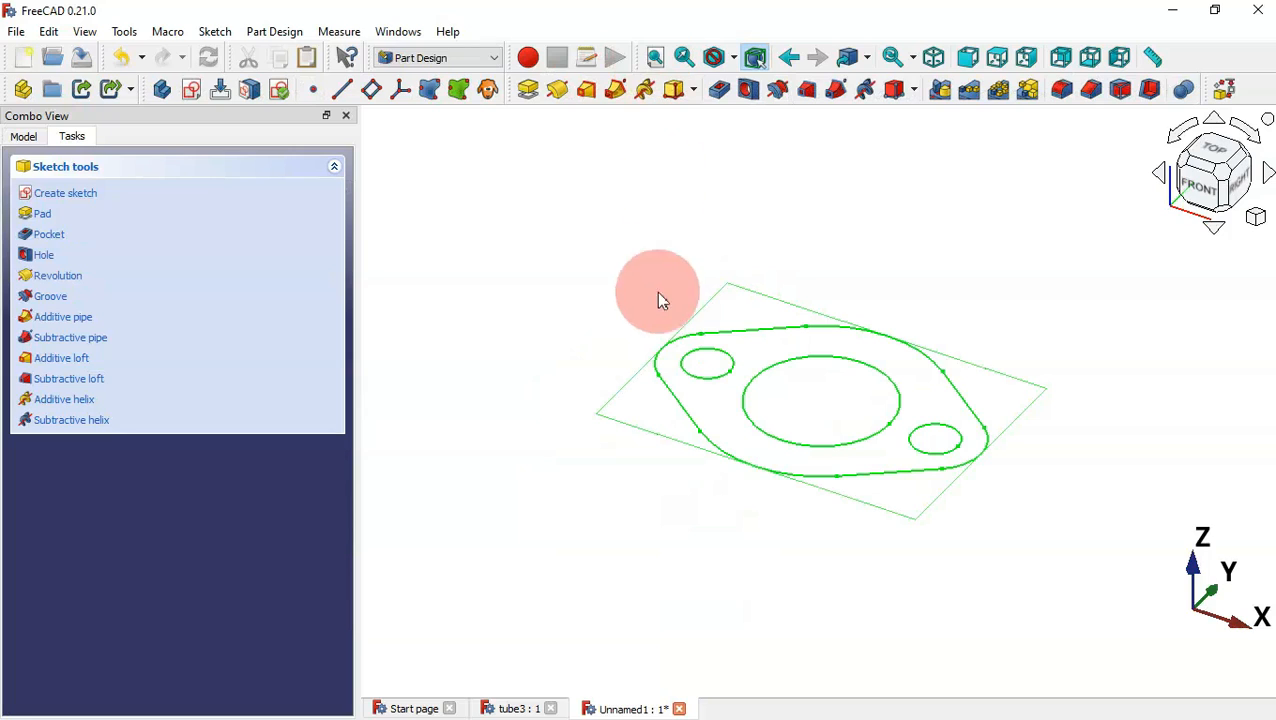
left_click(650, 311)
Extrude the flange sketch Sketch005 by 6 mm along its normal as a solid, using the Part workbench
left_click(458, 58)
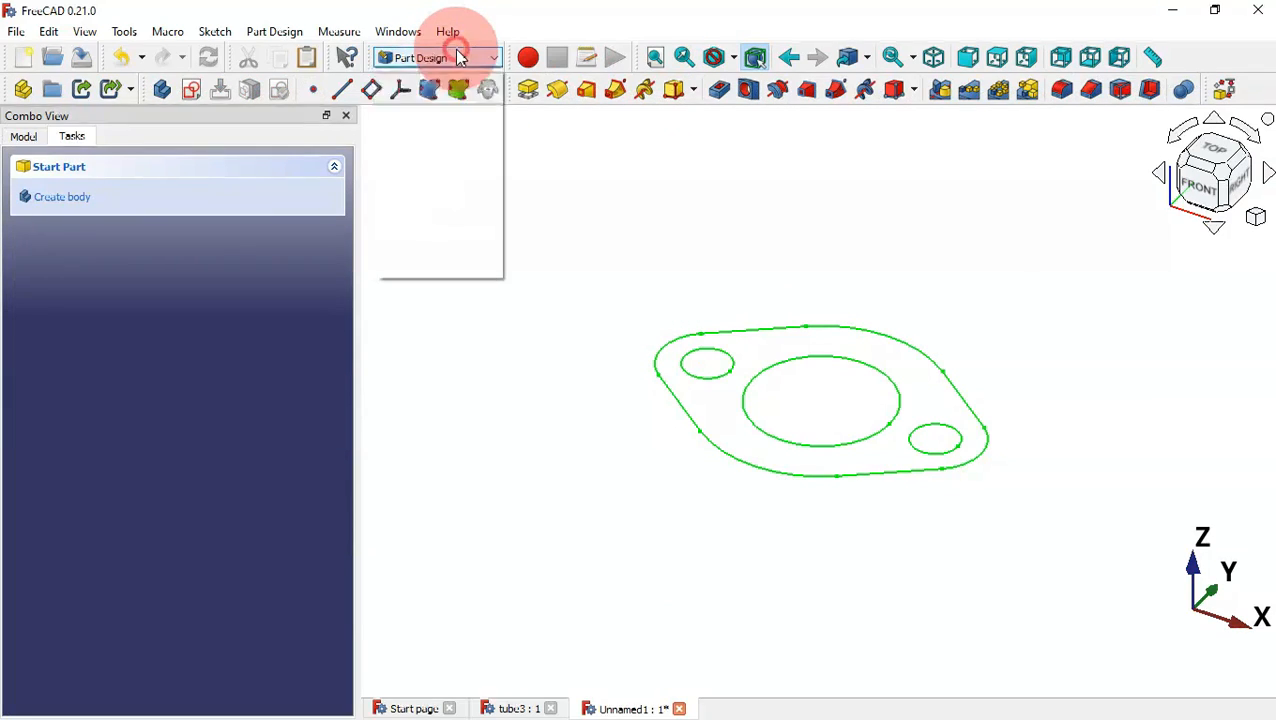
left_click(438, 176)
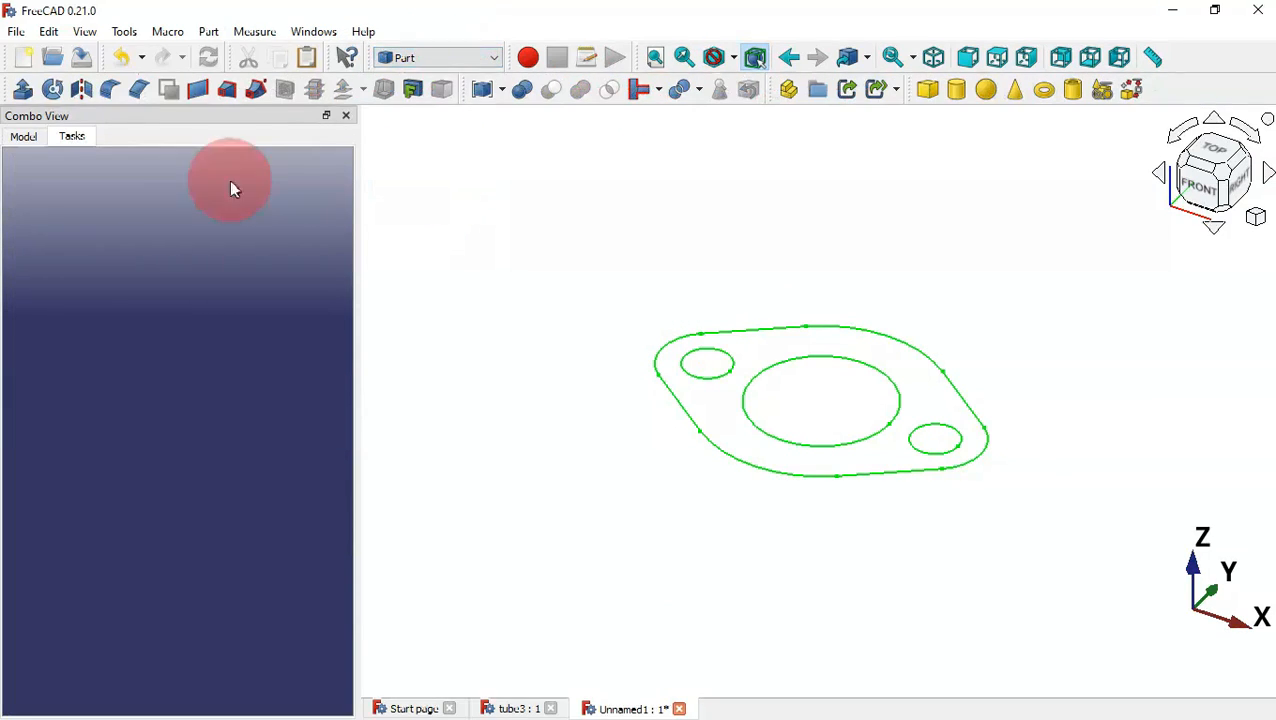
left_click(23, 136)
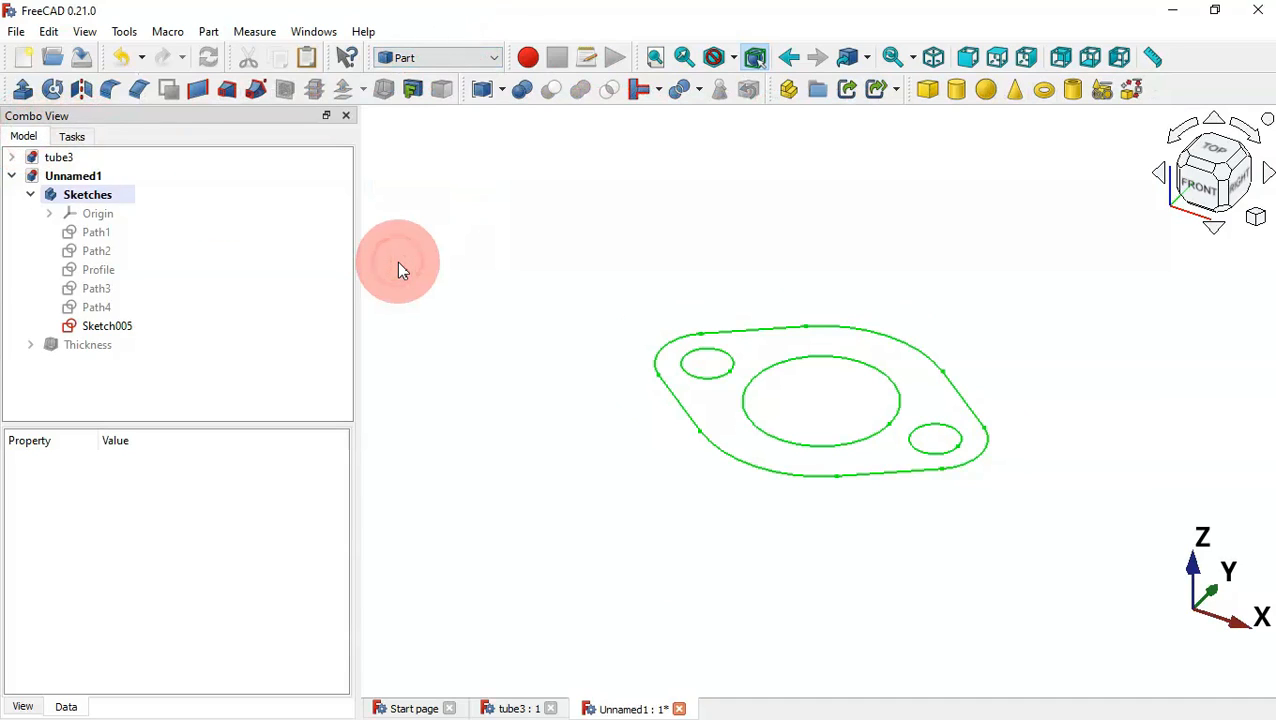
left_click(105, 330)
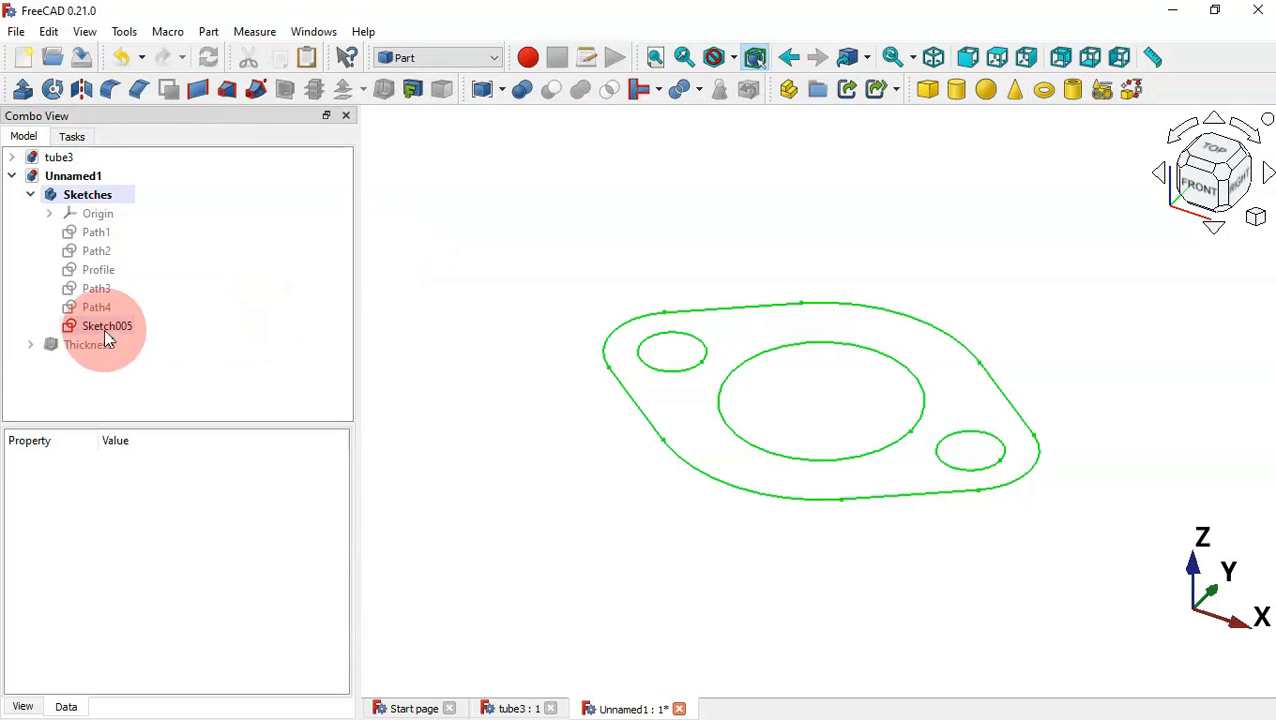
left_click(23, 90)
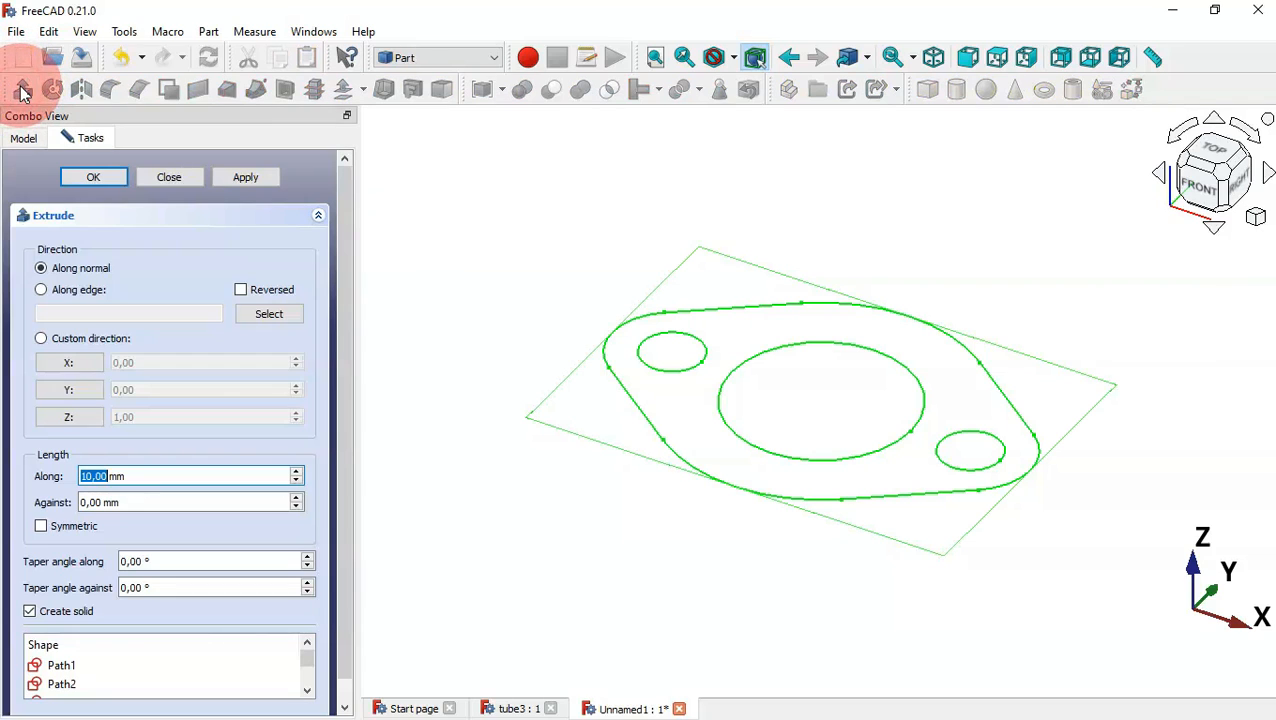
double_click(86, 476)
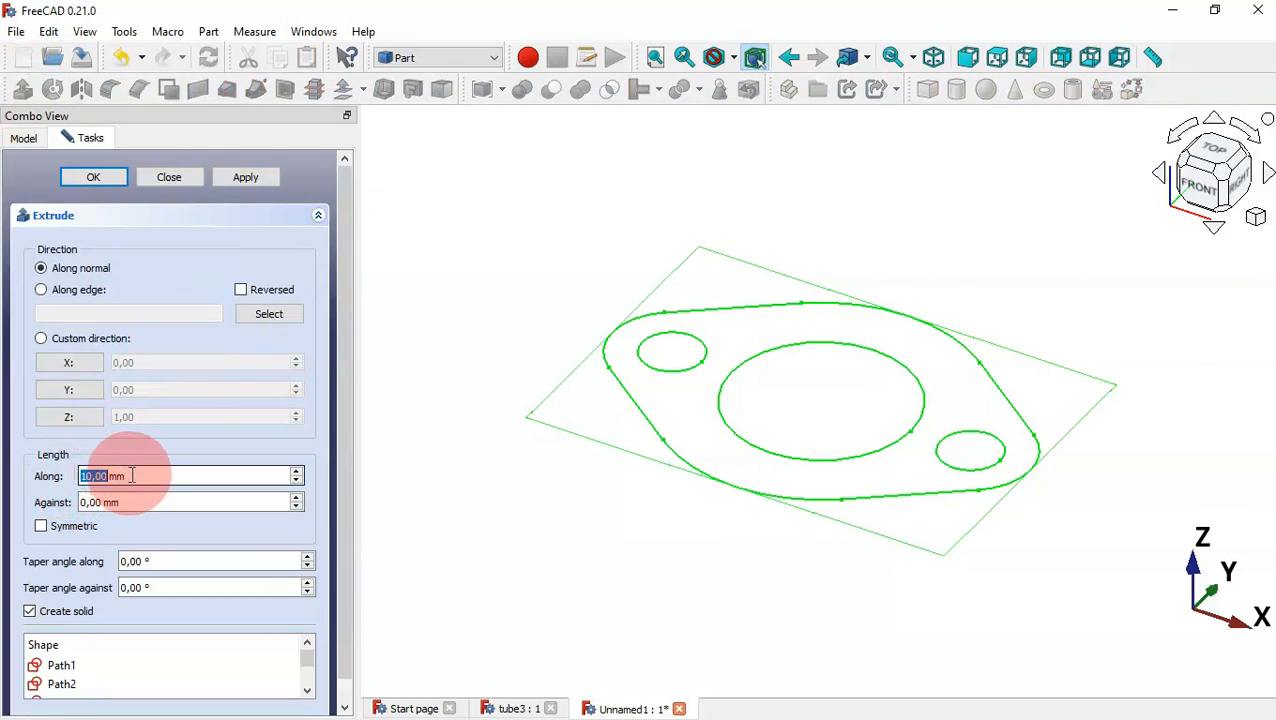
left_click_drag(128, 476, 61, 477)
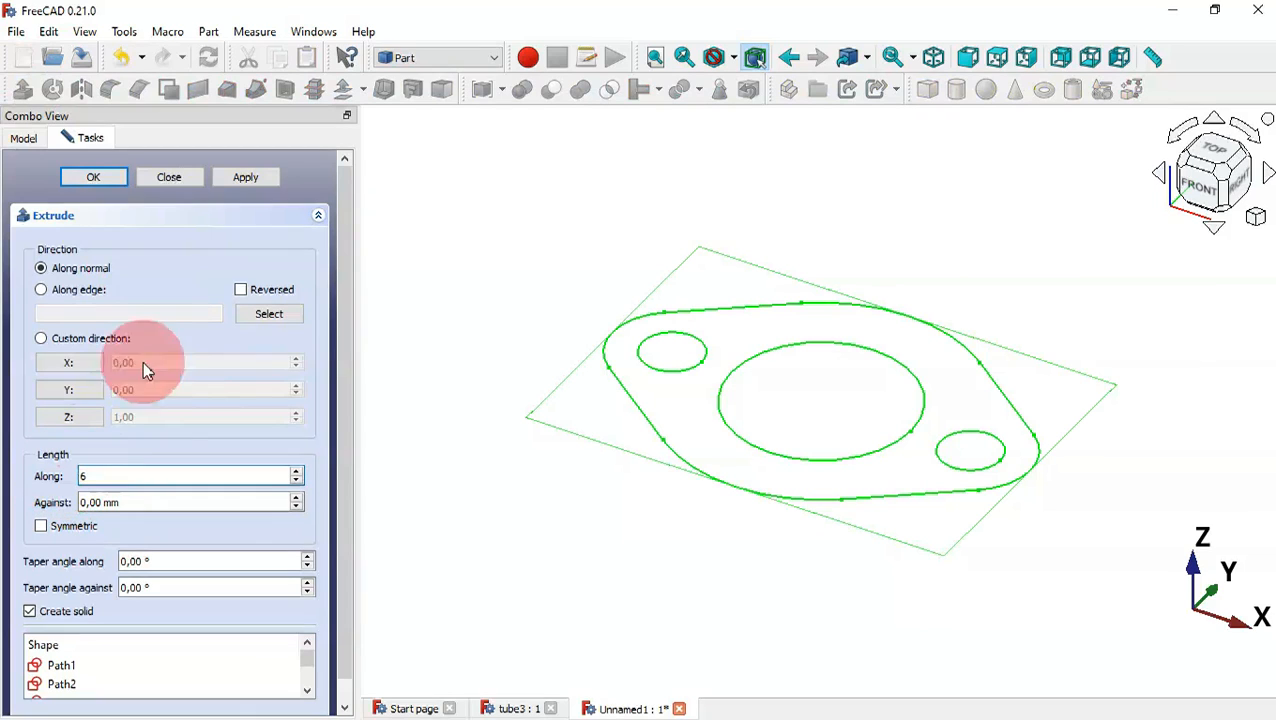
left_click(95, 178)
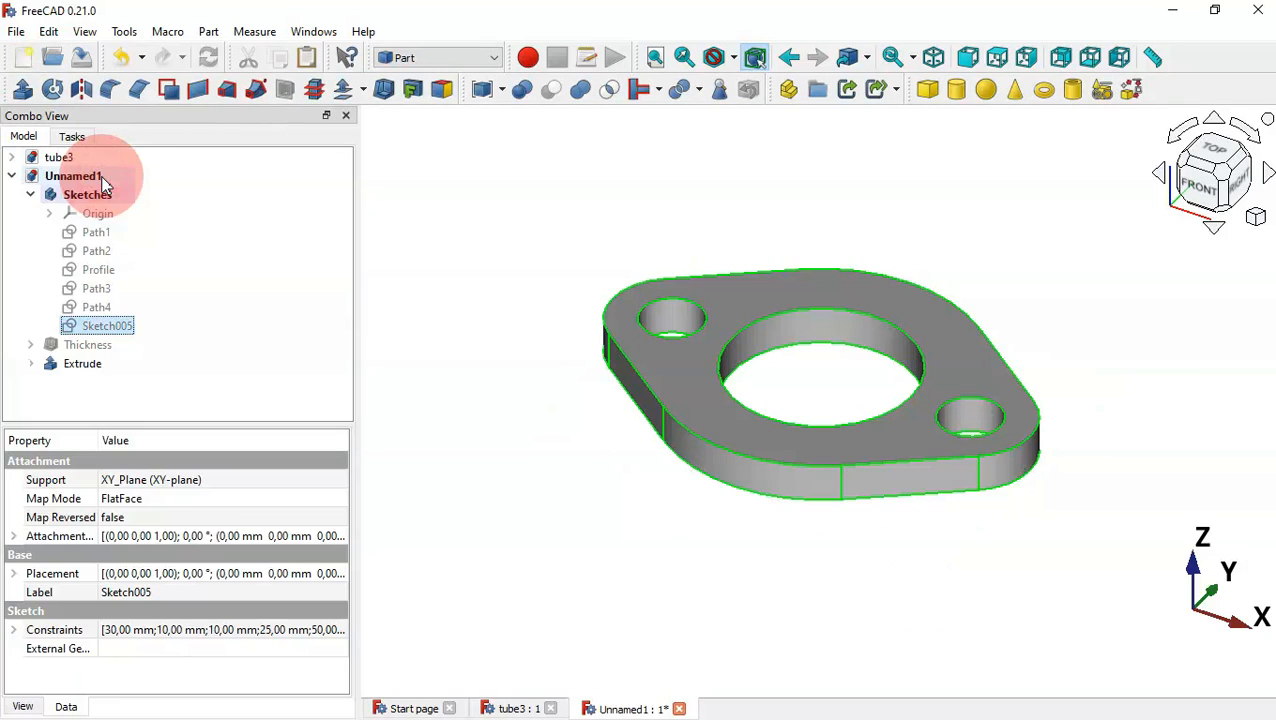
left_click(485, 290)
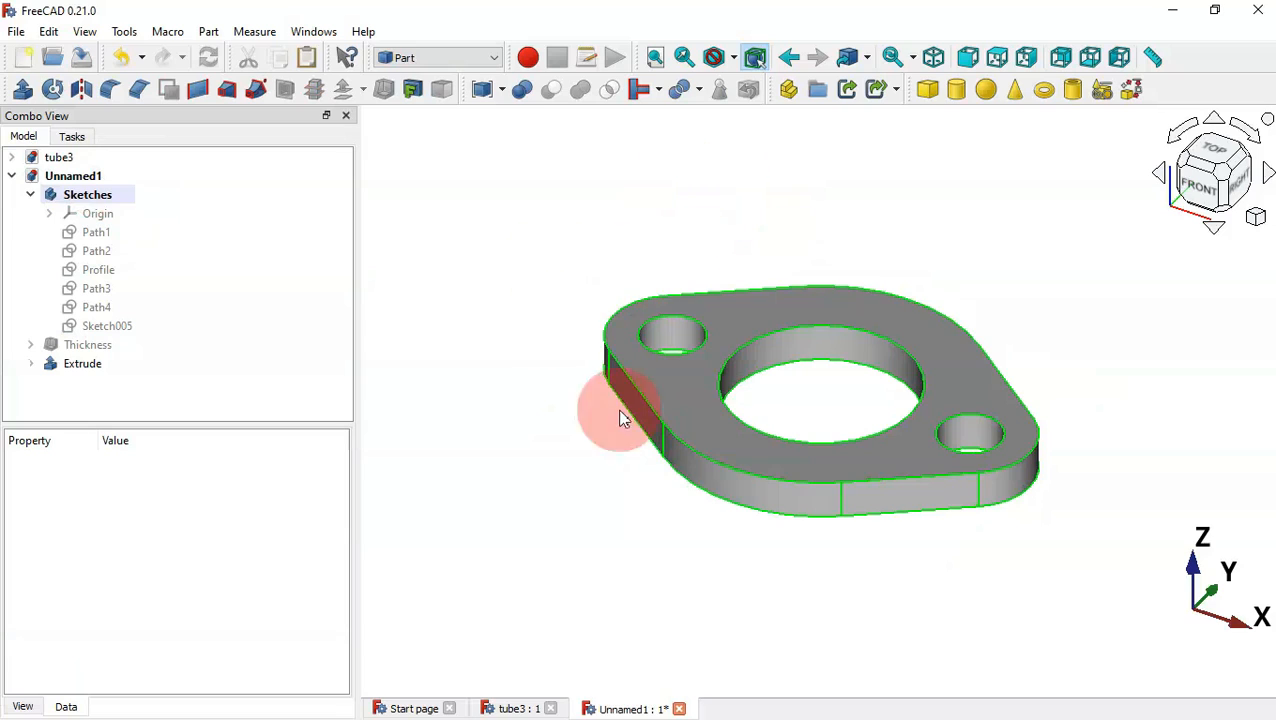
Show the hidden Thickness tube body again and check how the base flange sits on its lower end
left_click(92, 345)
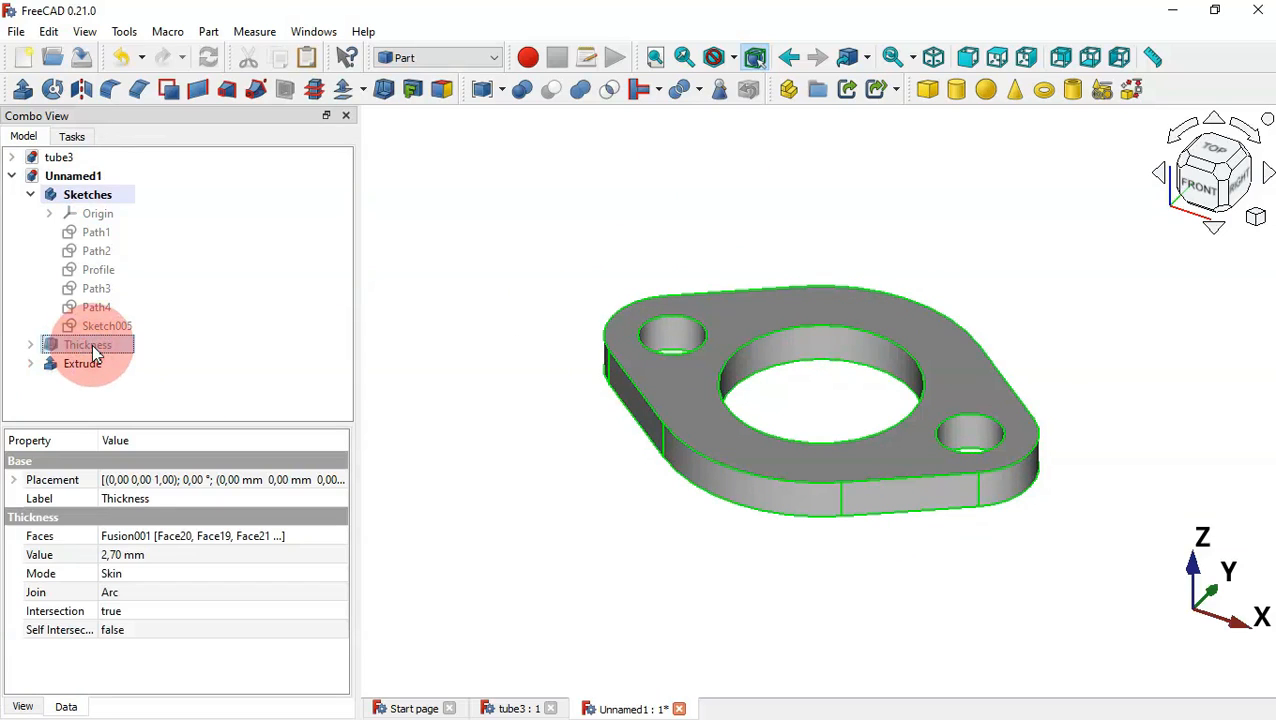
key("space")
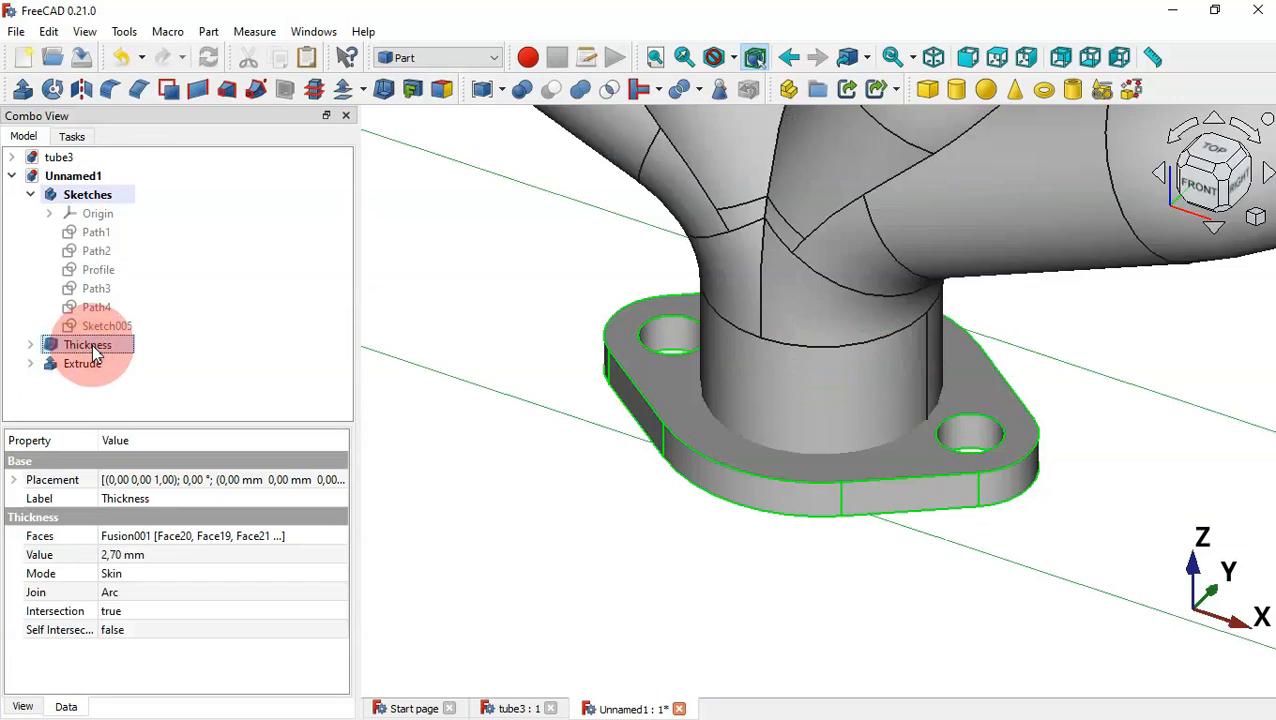
left_click(33, 197)
left_click(687, 550)
key("v")
key("f")
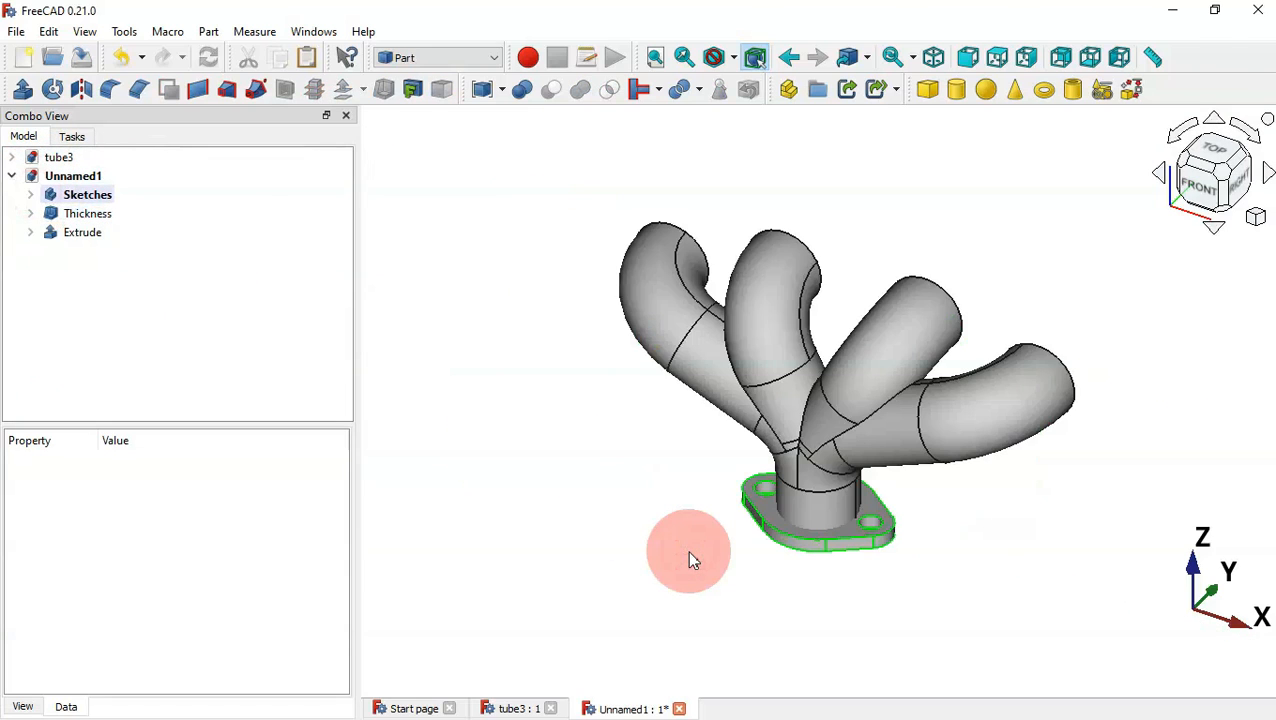
mouse_move(997, 550)
left_mouse_down()
mouse_move(664, 333)
mouse_move(800, 359)
mouse_move(940, 447)
mouse_move(900, 468)
left_mouse_up()
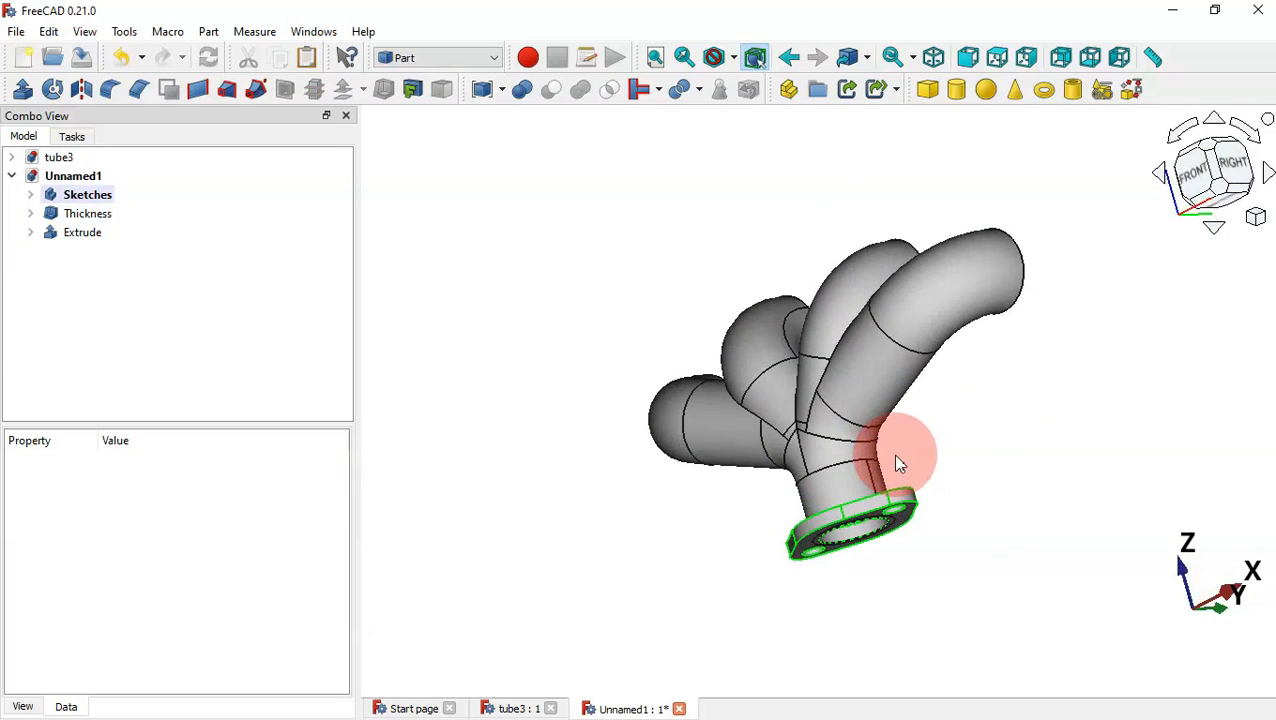
key("0")
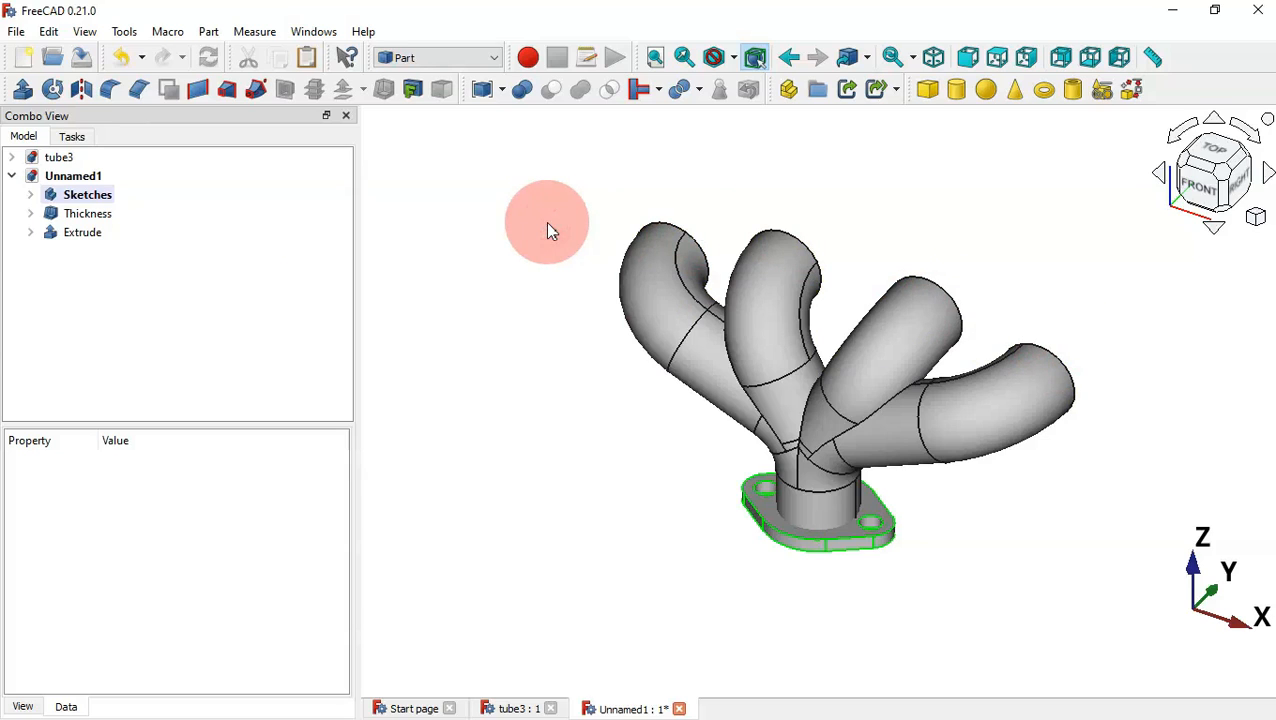
Create a simple copy of the extruded base flange
left_click(98, 235)
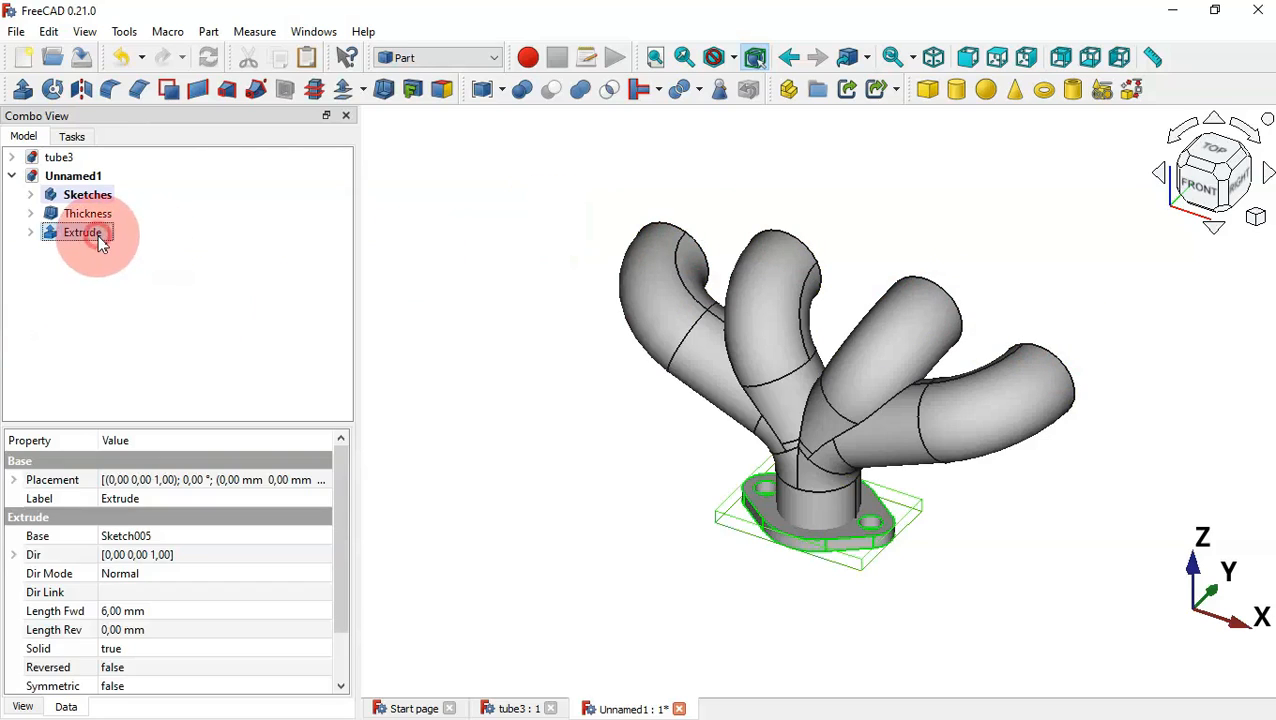
left_click(209, 33)
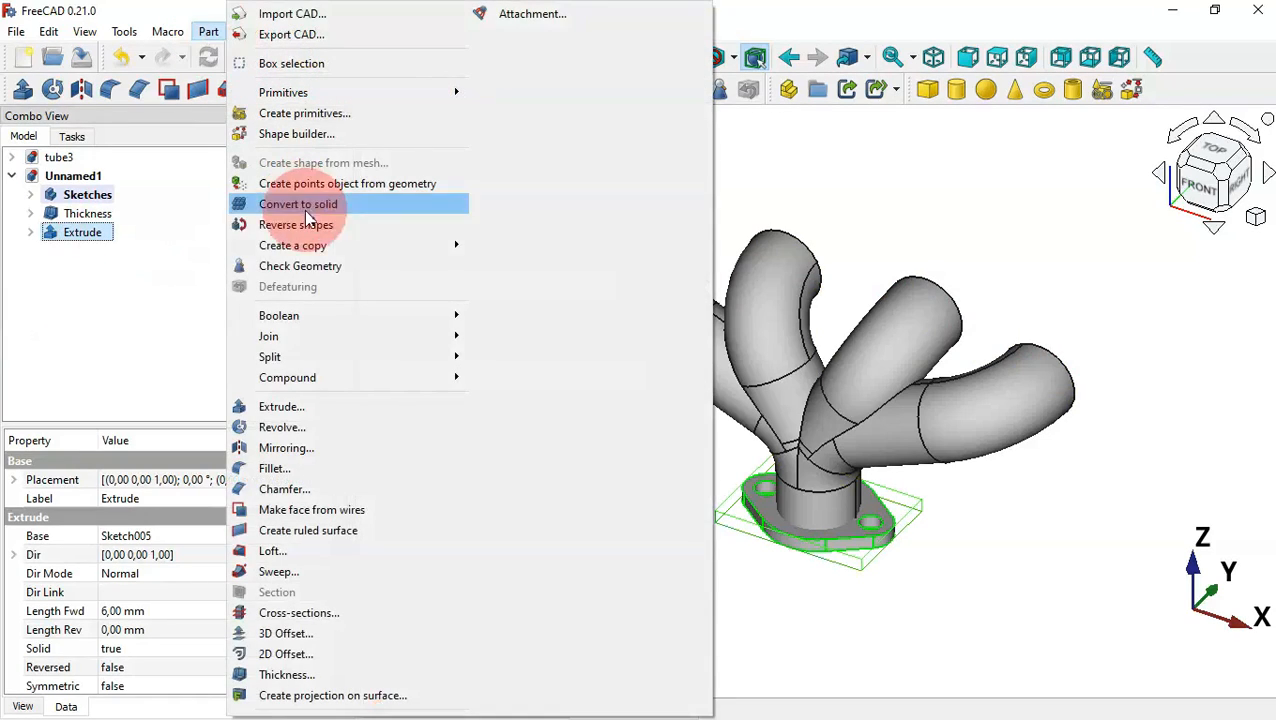
mouse_move(440, 250)
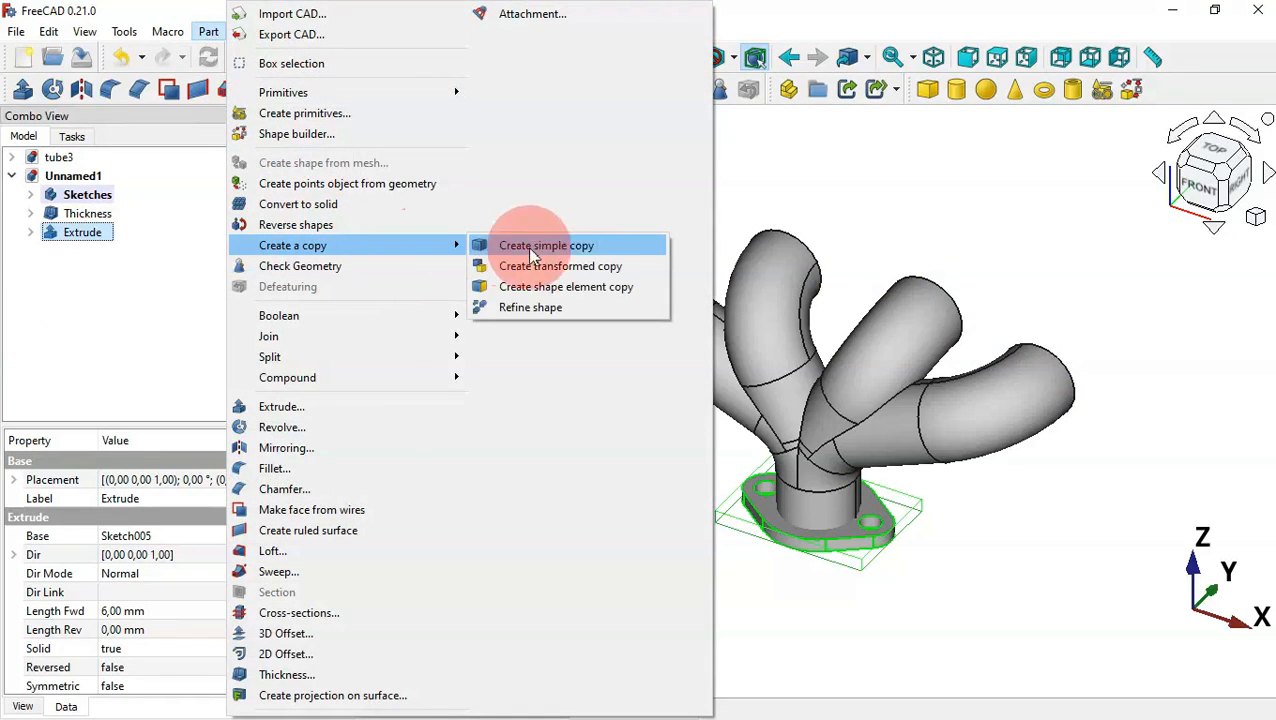
left_click(639, 250)
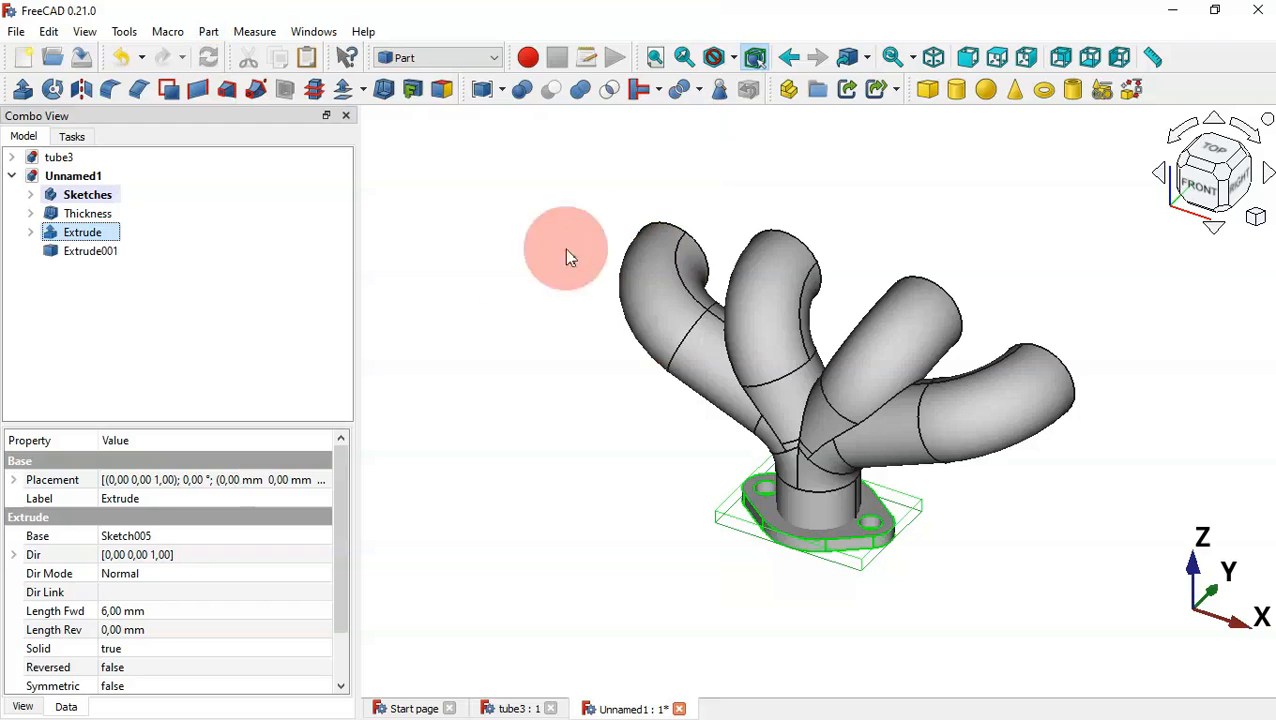
Transform the flange copy, moving it about 148 mm in the negative X direction away from the manifold
left_click(88, 256)
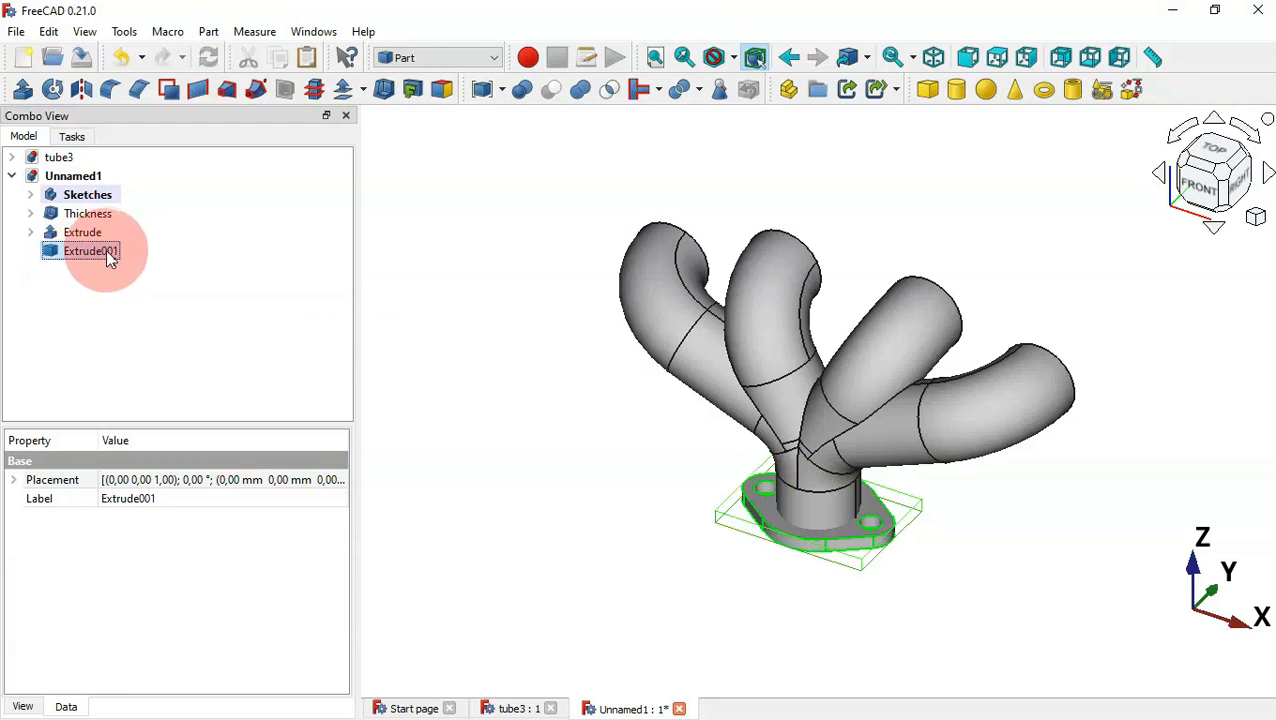
double_click(89, 250)
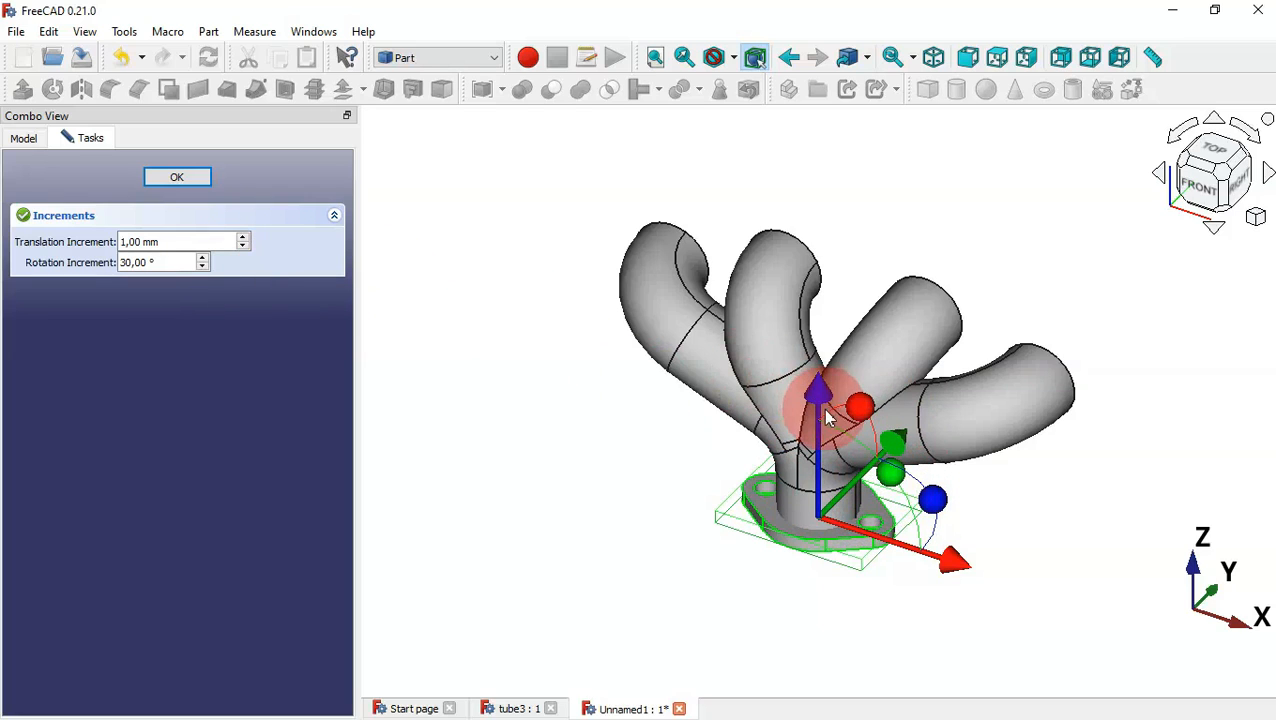
left_click_drag(957, 568, 655, 446)
Set the rotation increment to 90° and rotate the flange copy 90° about X and 90° about its own Z axis, comparing with the tube3 reference
left_click(175, 261)
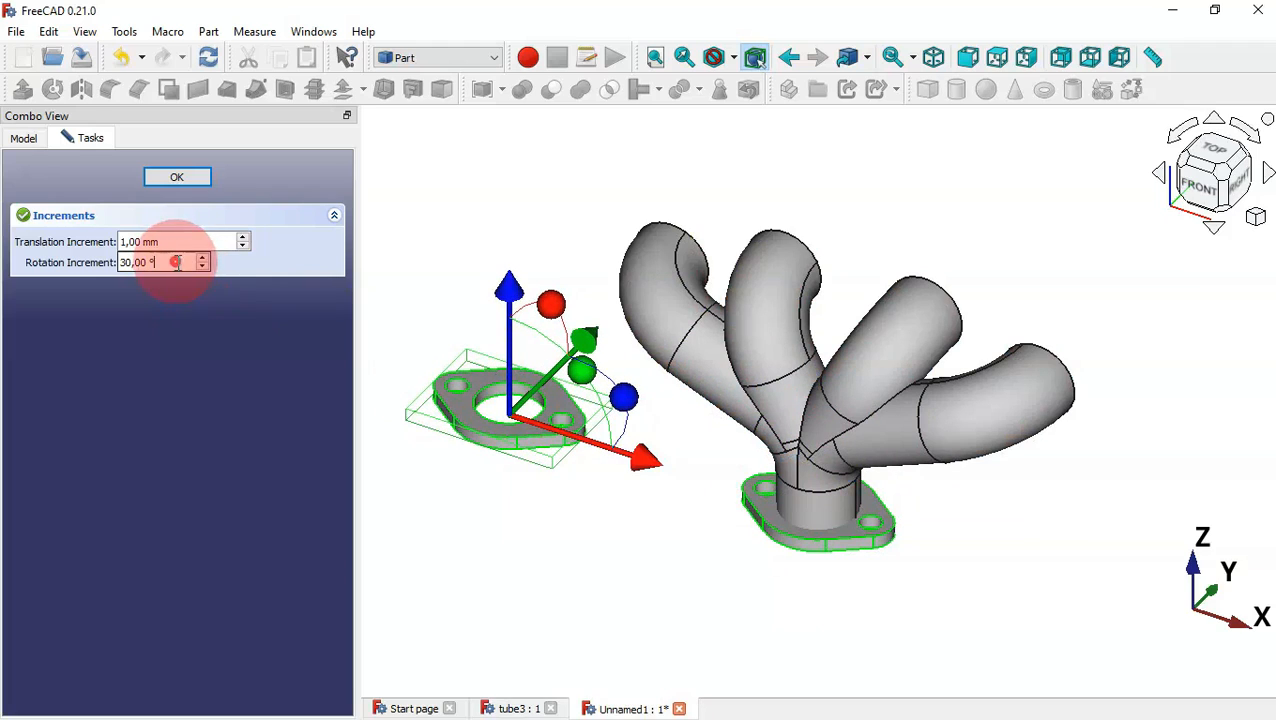
left_click(27, 265)
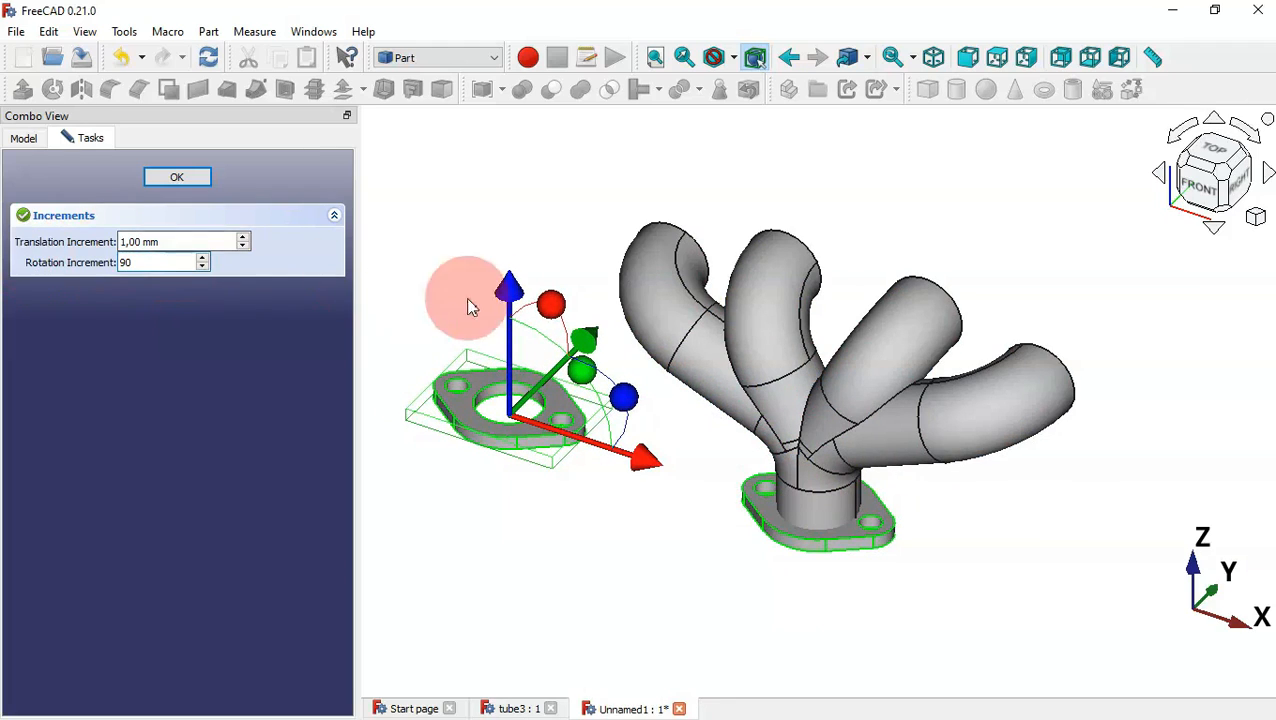
left_click_drag(557, 311, 497, 408)
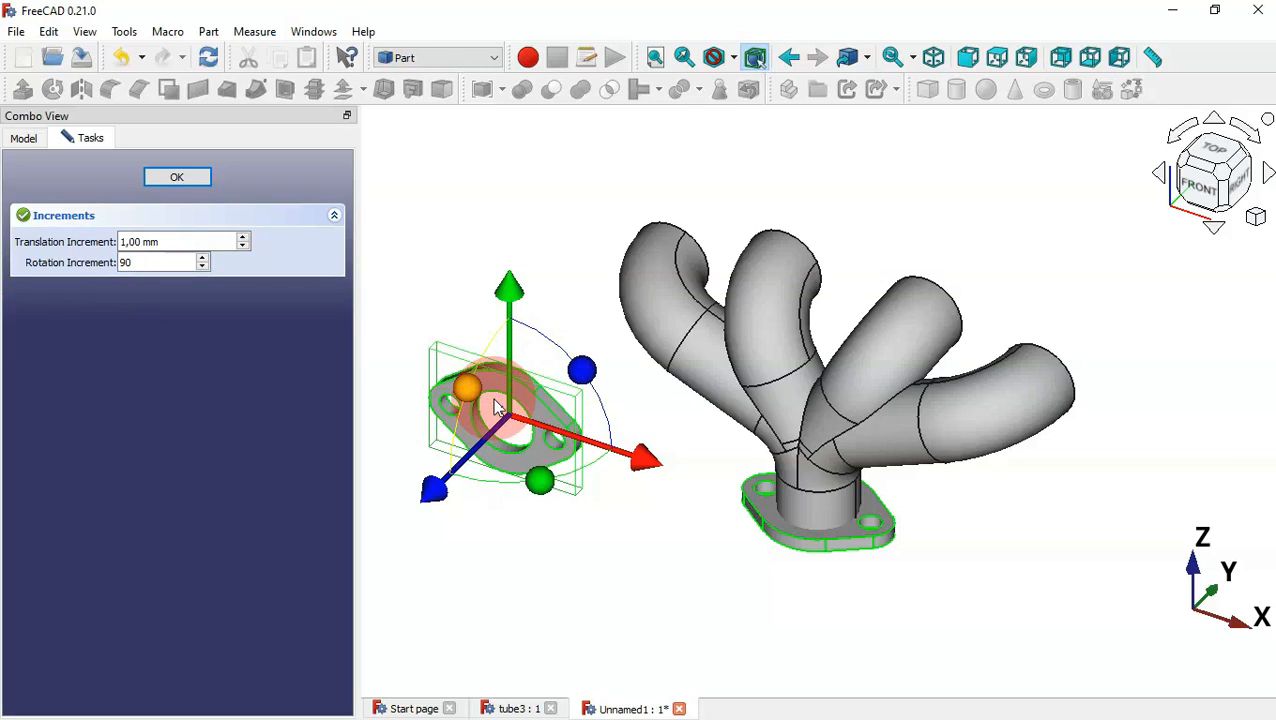
mouse_move(497, 408)
left_mouse_down()
mouse_move(525, 322)
mouse_move(500, 388)
left_mouse_up()
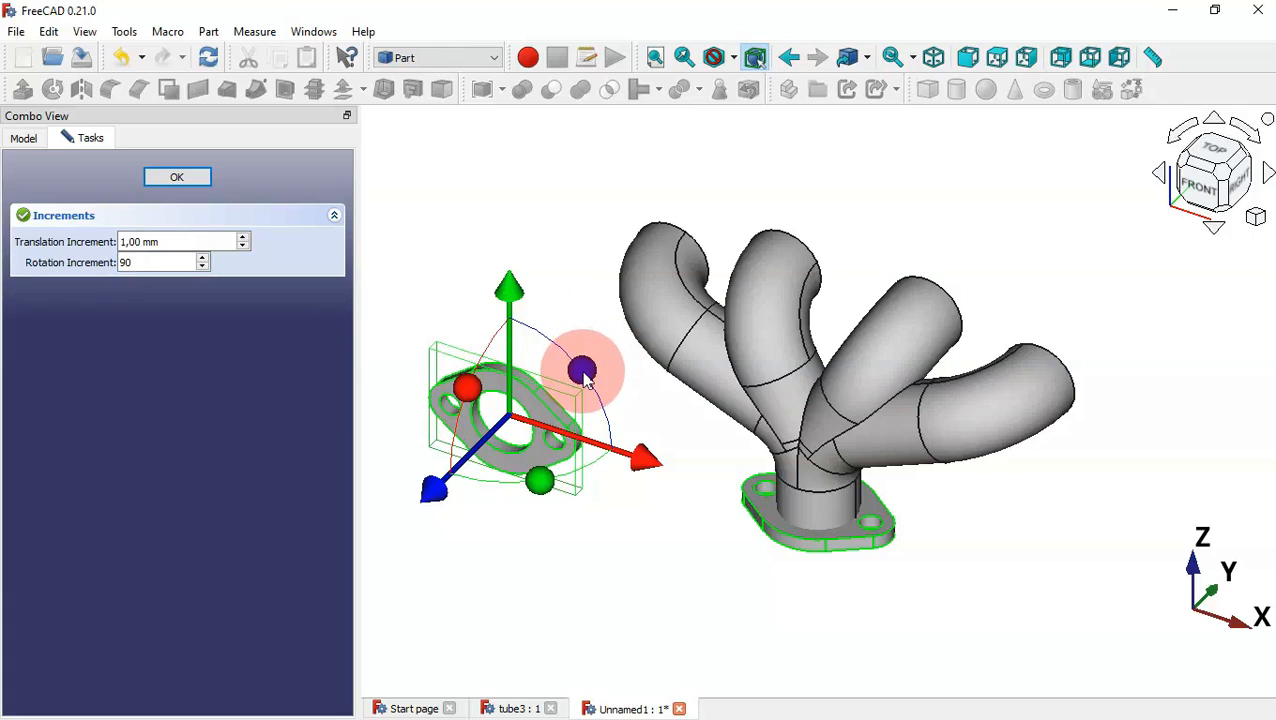
left_click_drag(585, 378, 464, 242)
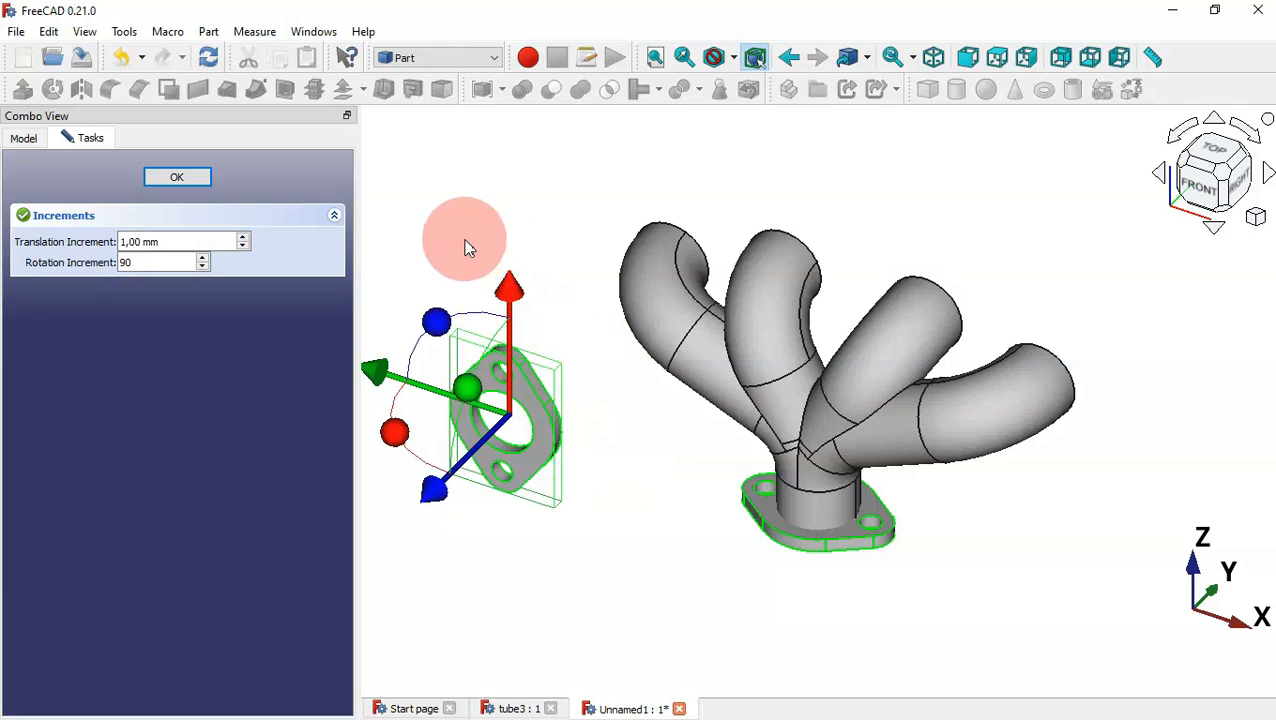
left_click(524, 709)
middle_click_drag(766, 532, 850, 530)
left_click(655, 708)
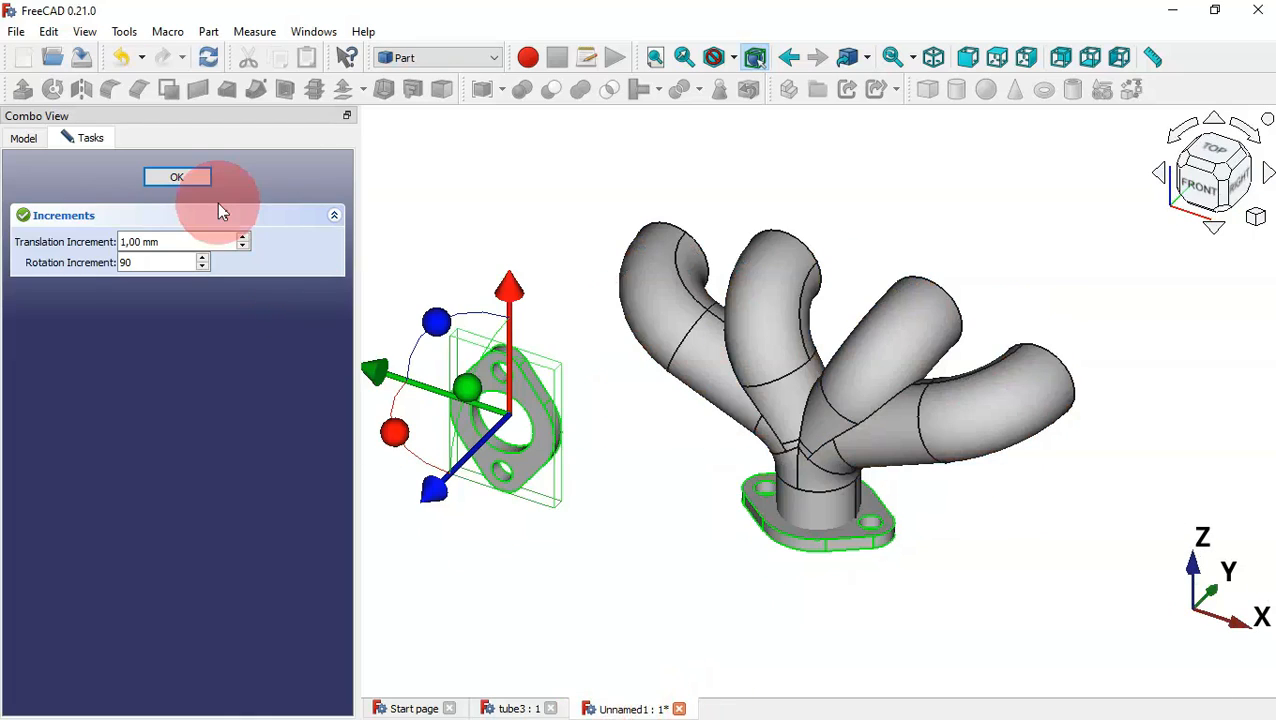
left_click(195, 190)
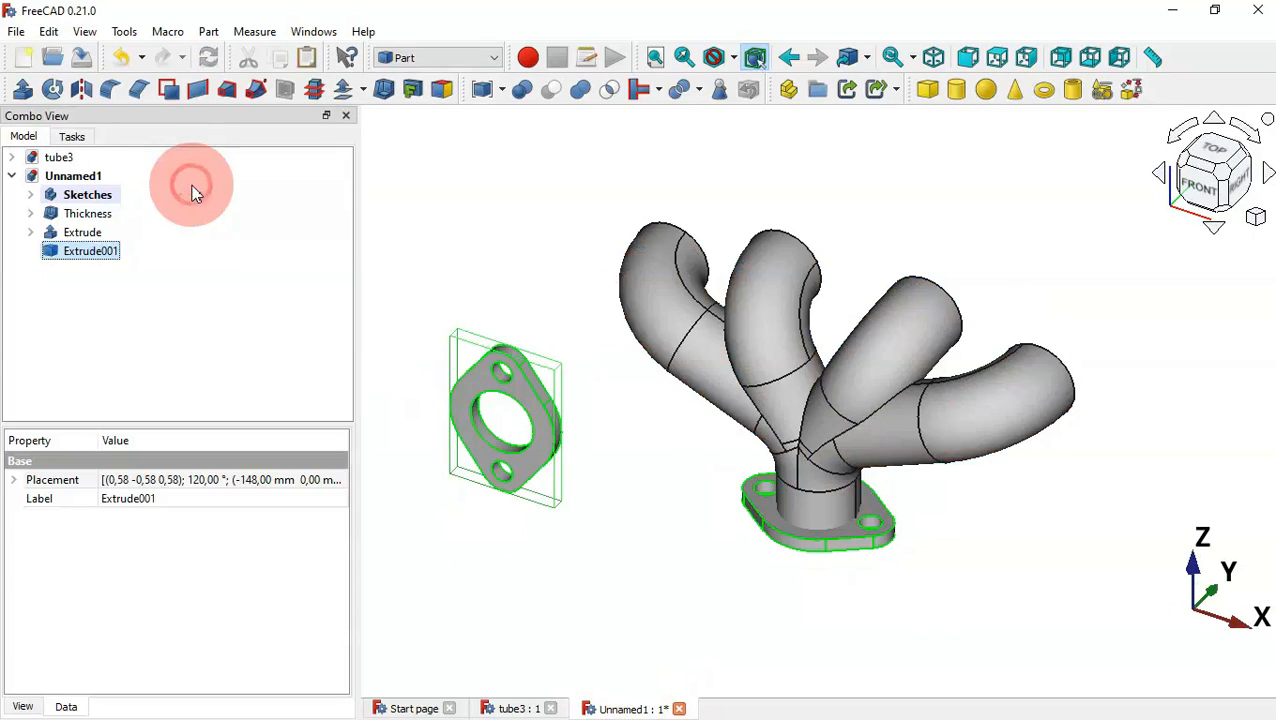
left_click(405, 221)
key("v")
key("f")
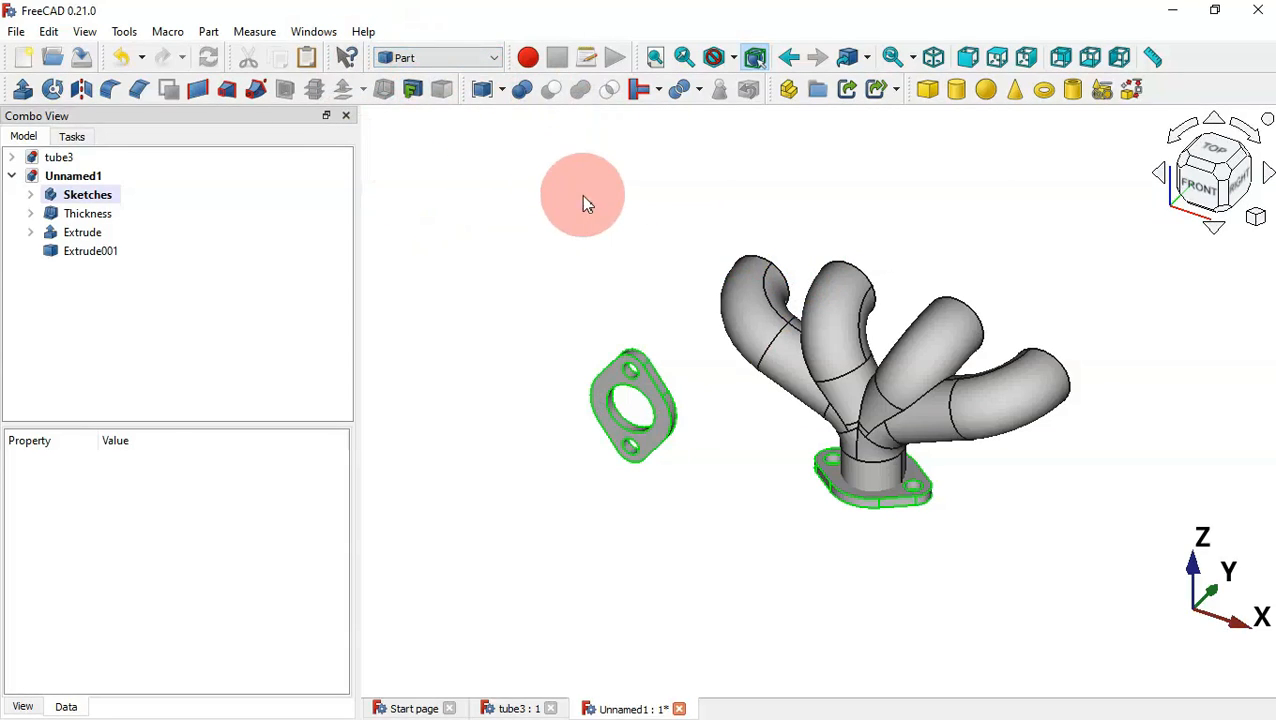
Switch to the Draft workbench and hide the grid
left_click(460, 57)
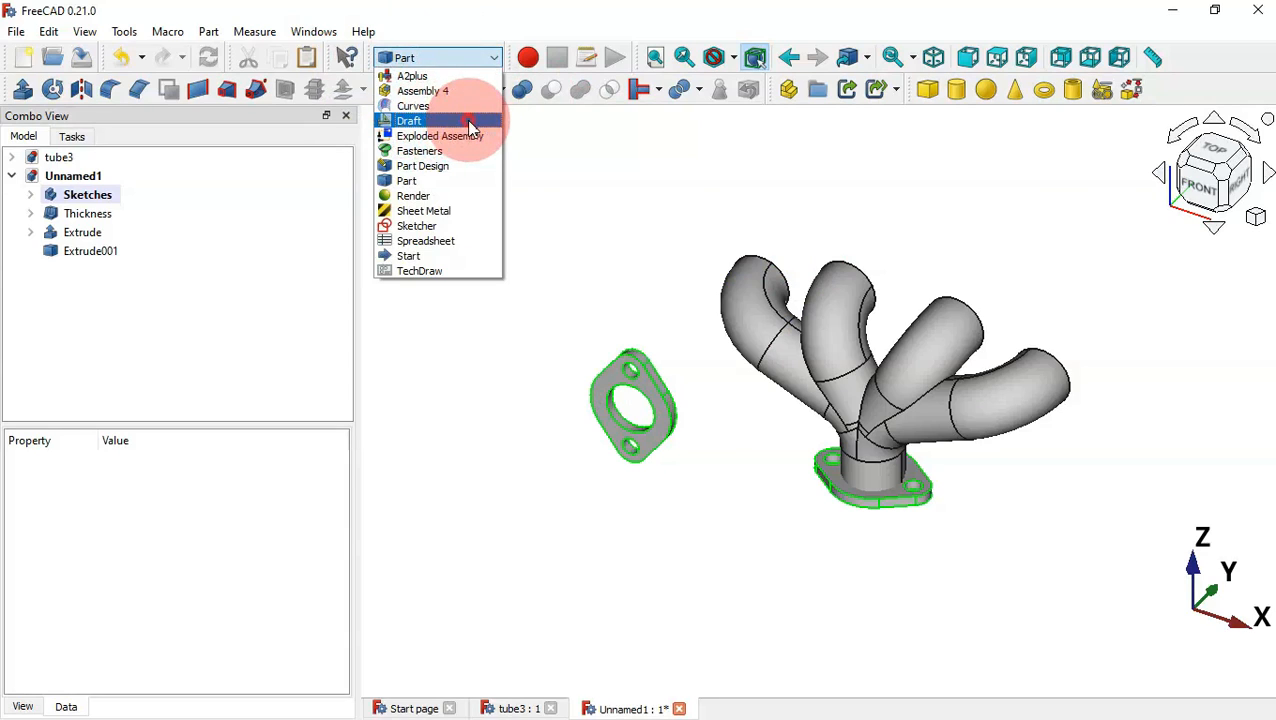
left_click(468, 121)
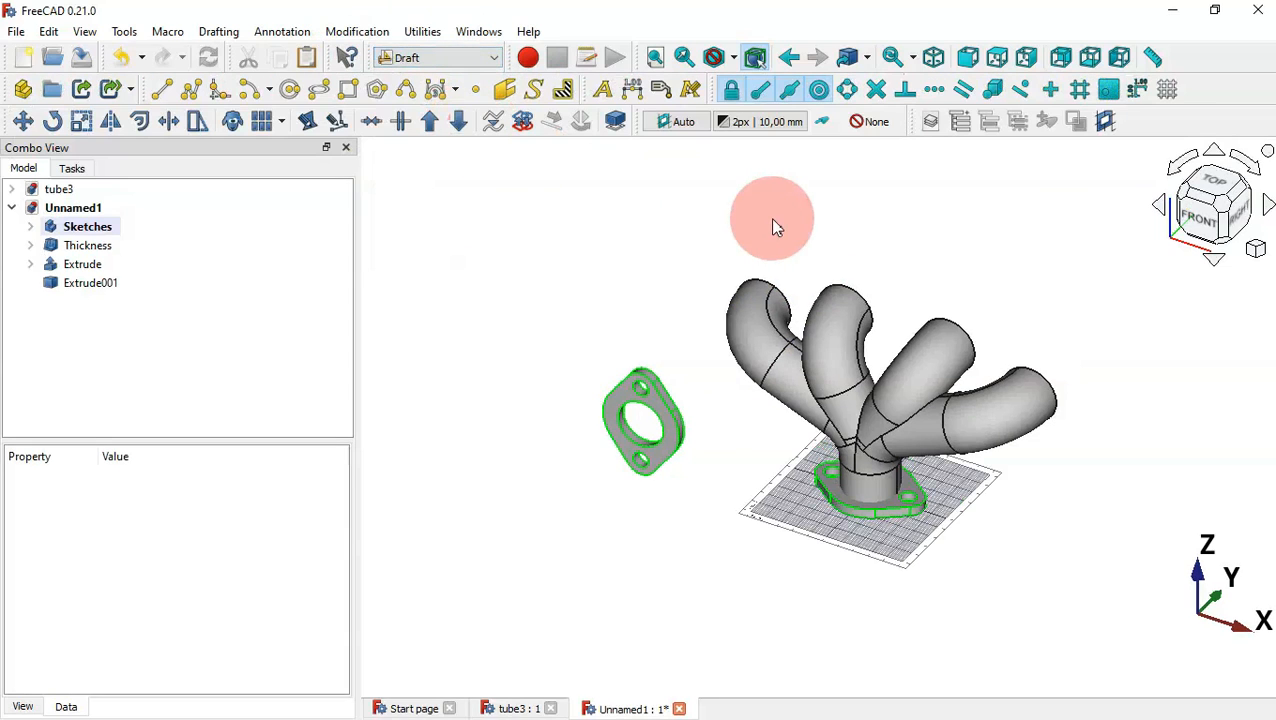
left_click(1168, 90)
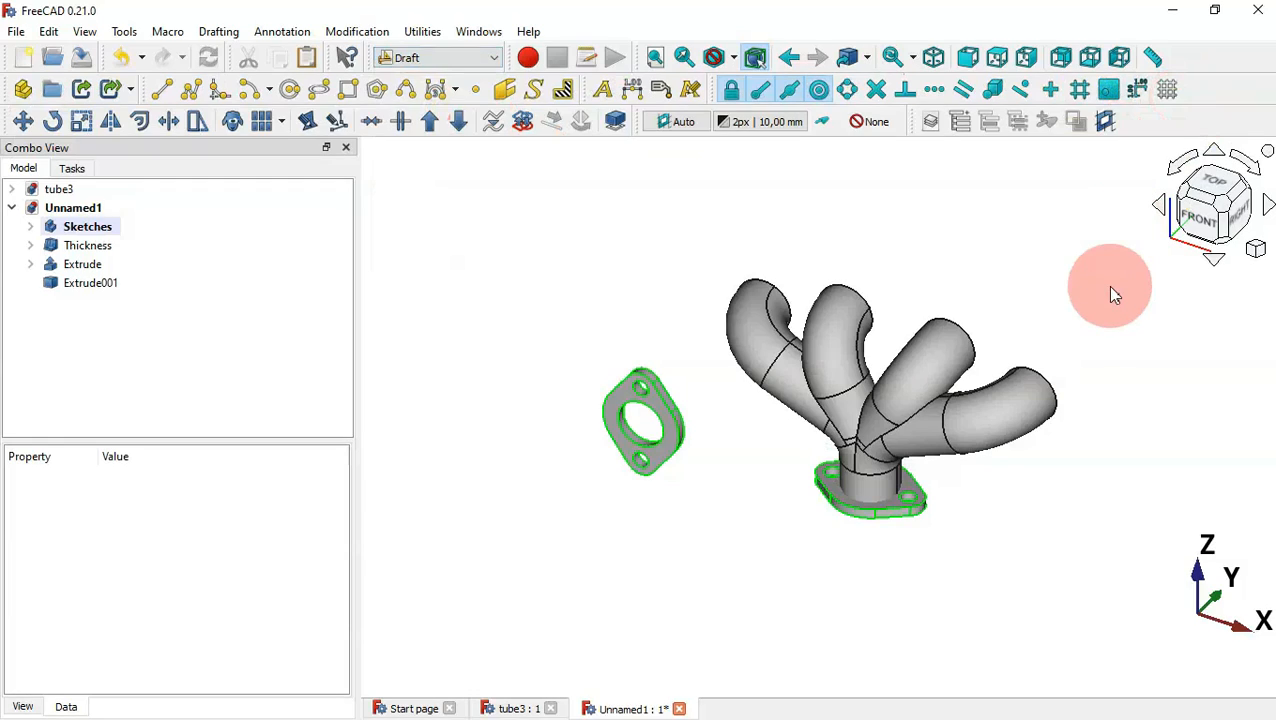
Move the rotated flange from the centre of its large hole to the end centre of the outermost branch on the negative X side
scroll(1110, 292, "up", 3)
scroll(1110, 292, "down", 2)
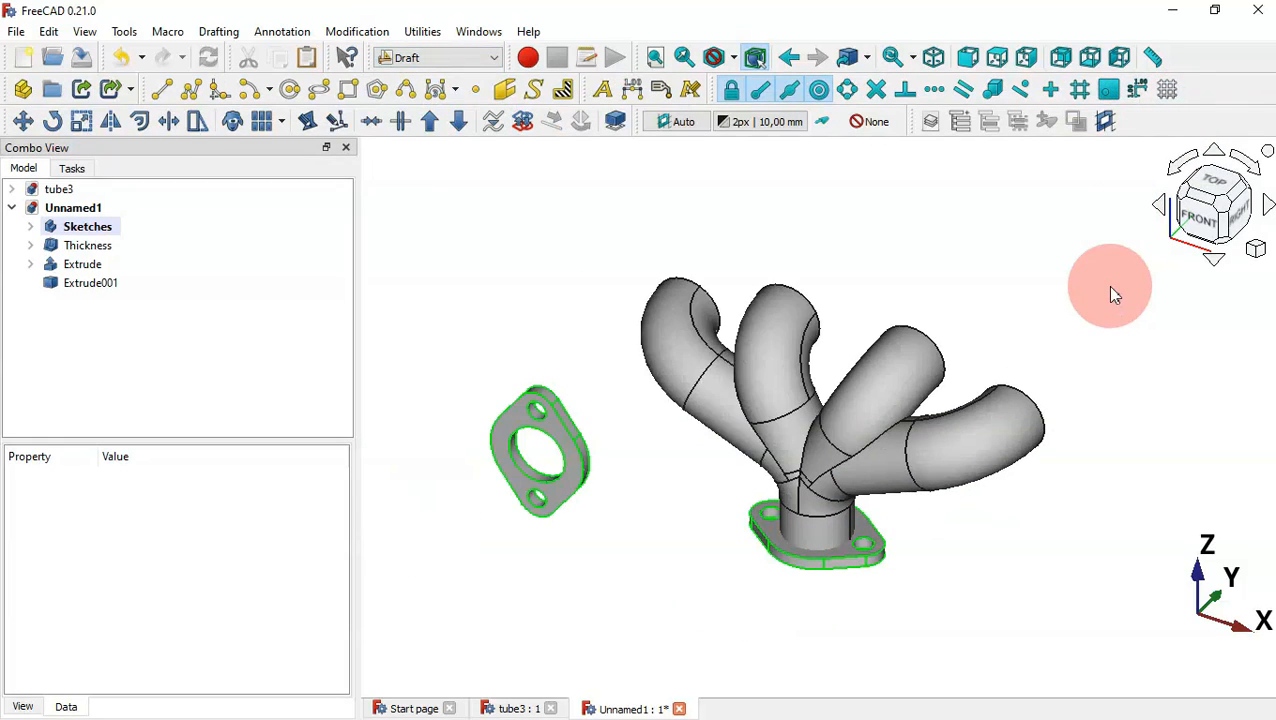
scroll(532, 454, "up", 2)
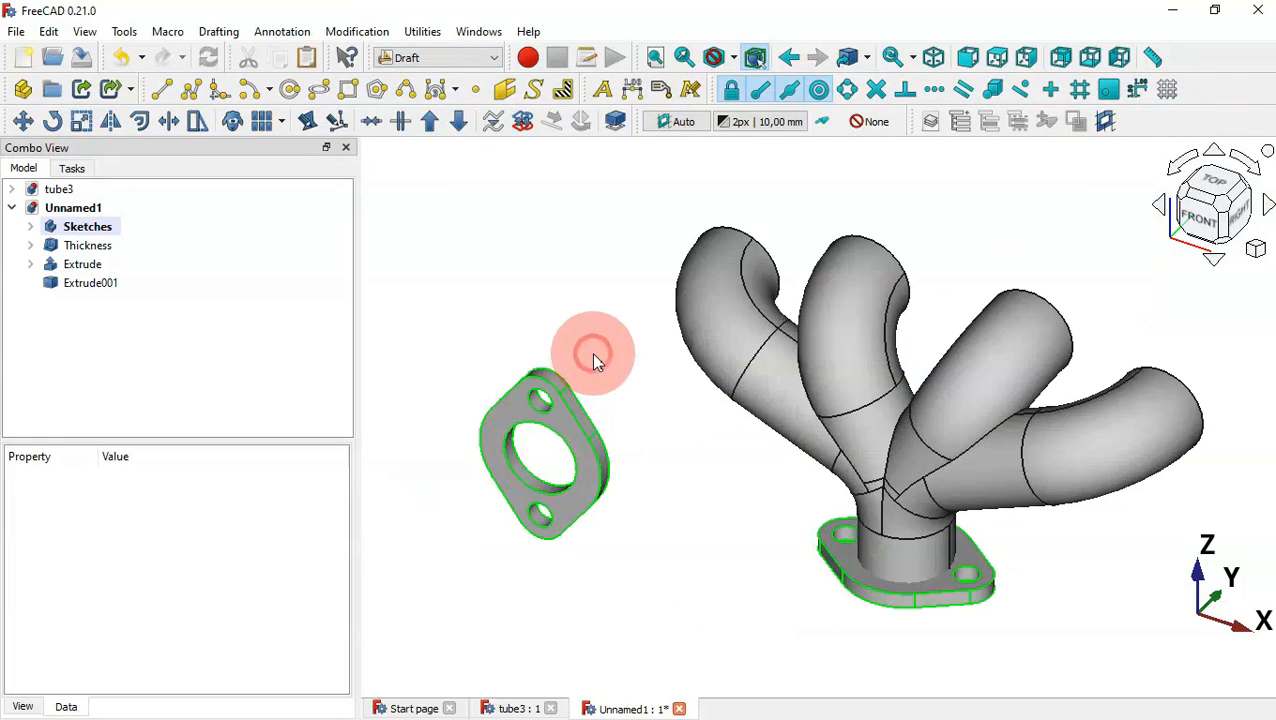
left_click(512, 420)
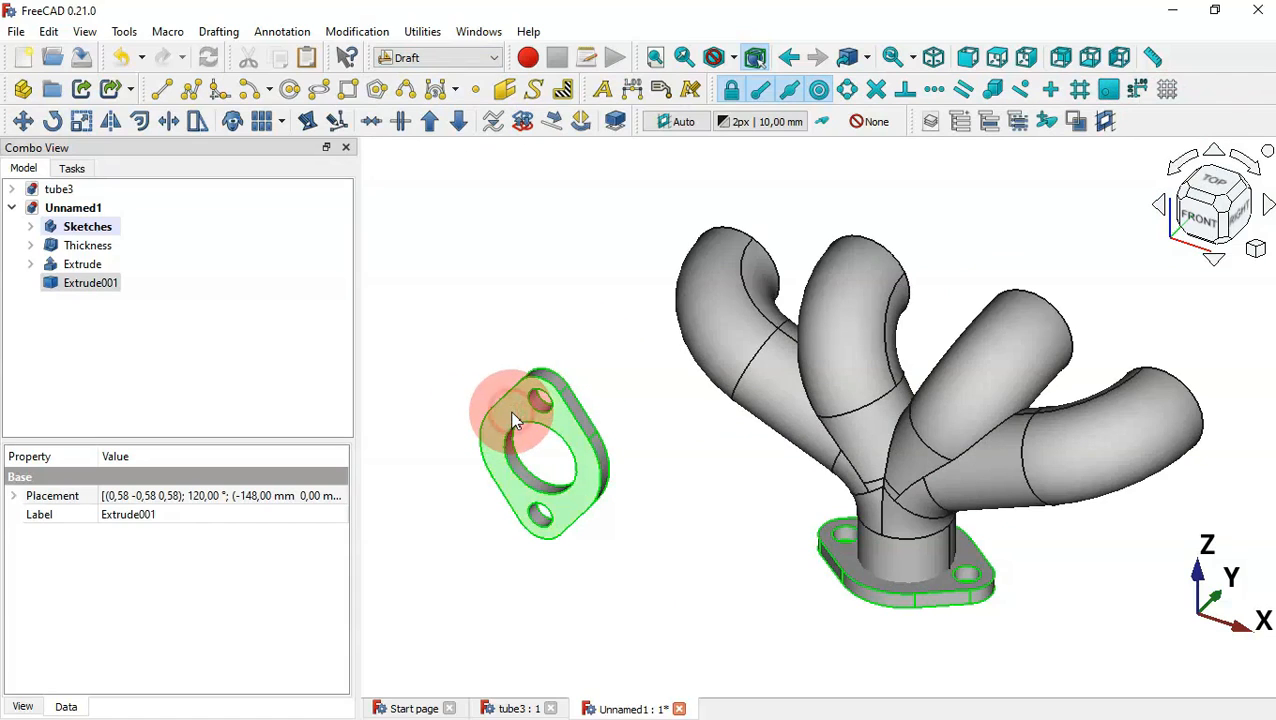
left_click(20, 121)
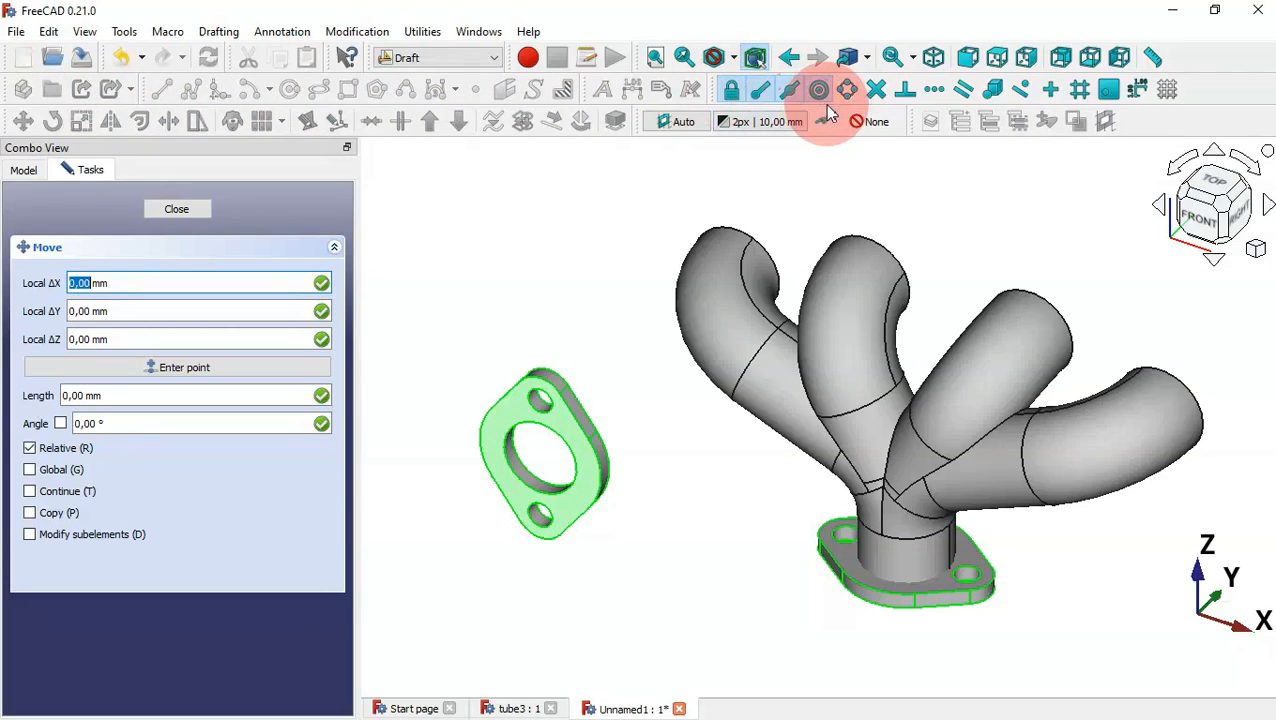
left_click(555, 432)
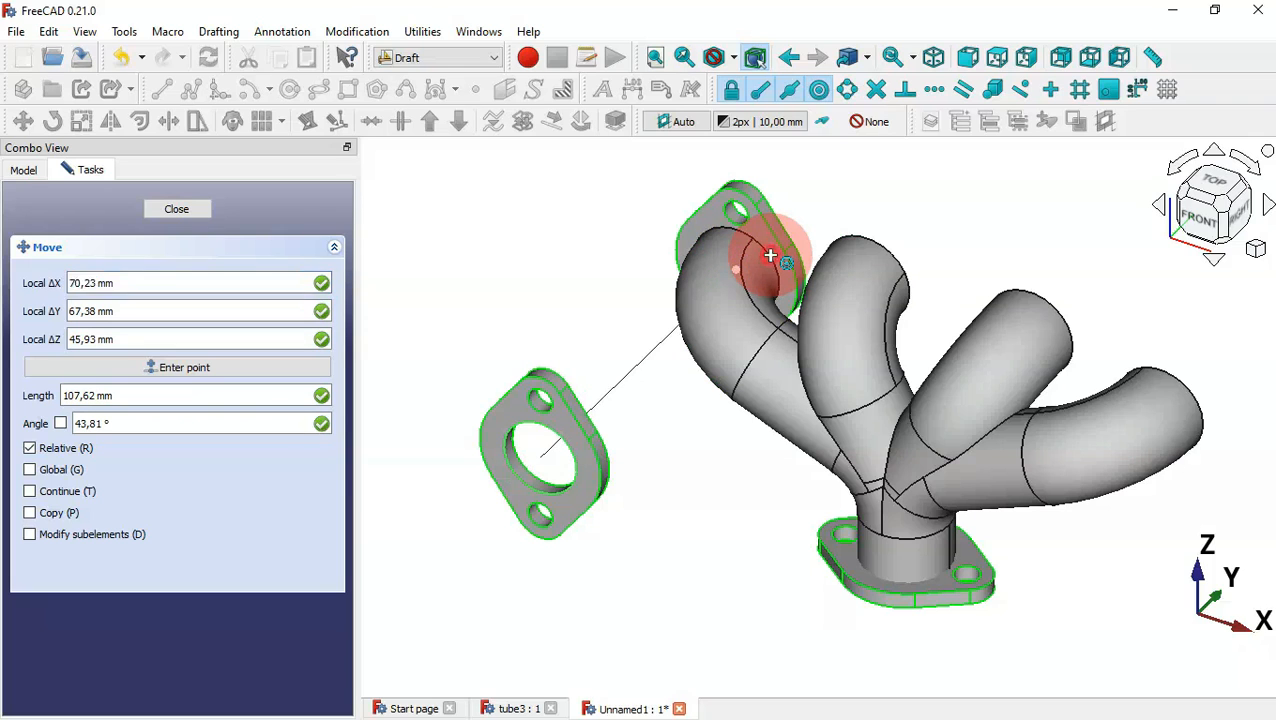
left_click(770, 256)
middle_click_drag(1077, 290, 1018, 415)
left_click(1018, 415)
key("0")
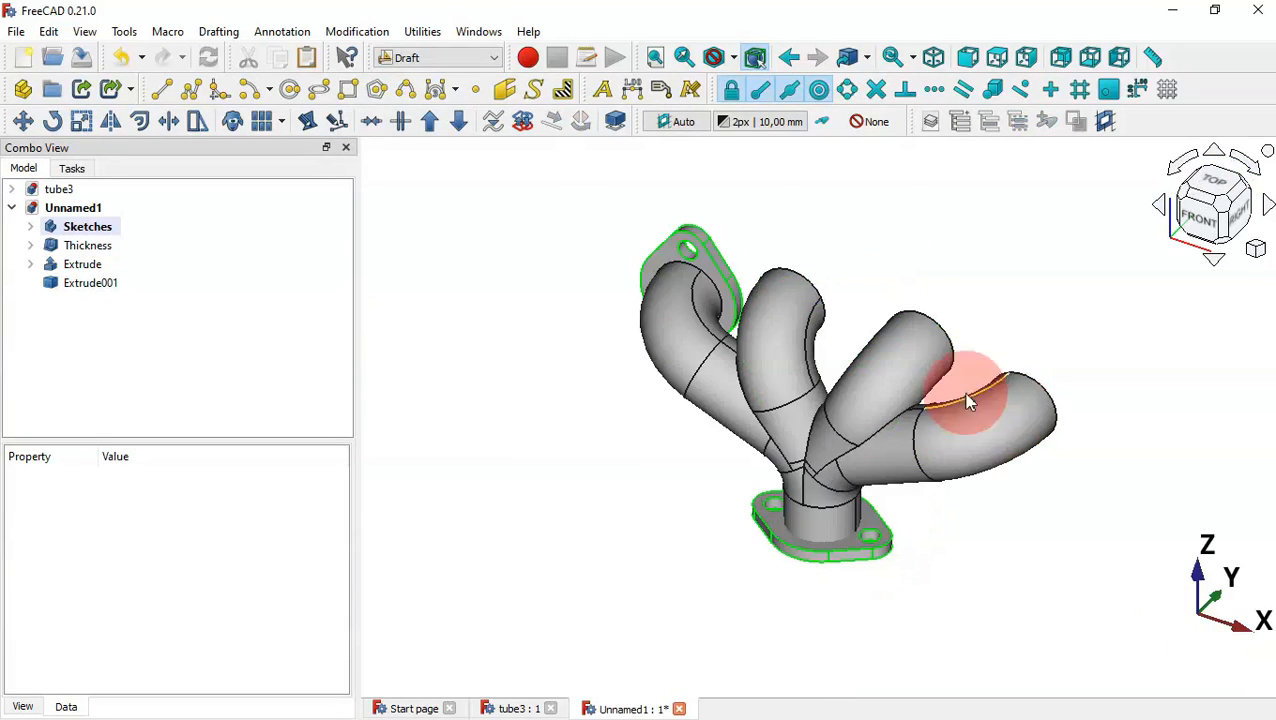
Copy and paste the placed branch flange Extrude001 to get another flange
left_click(680, 262)
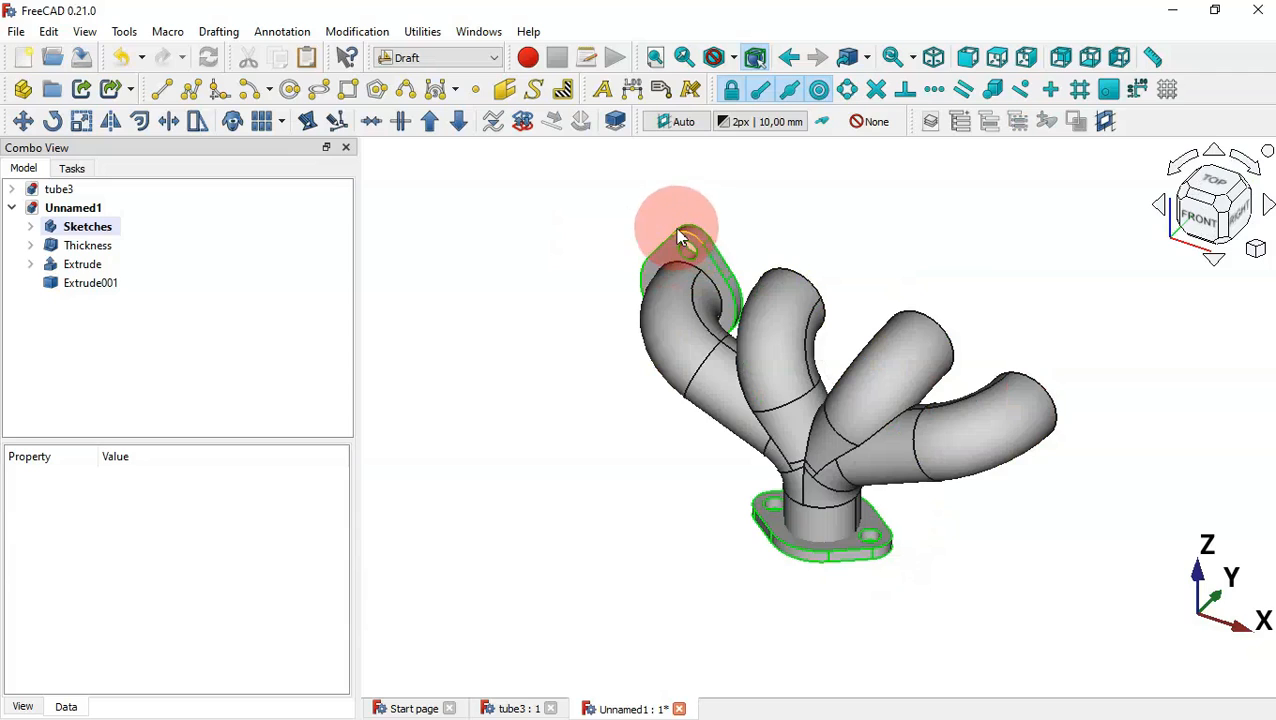
left_click(110, 288)
right_click(108, 287)
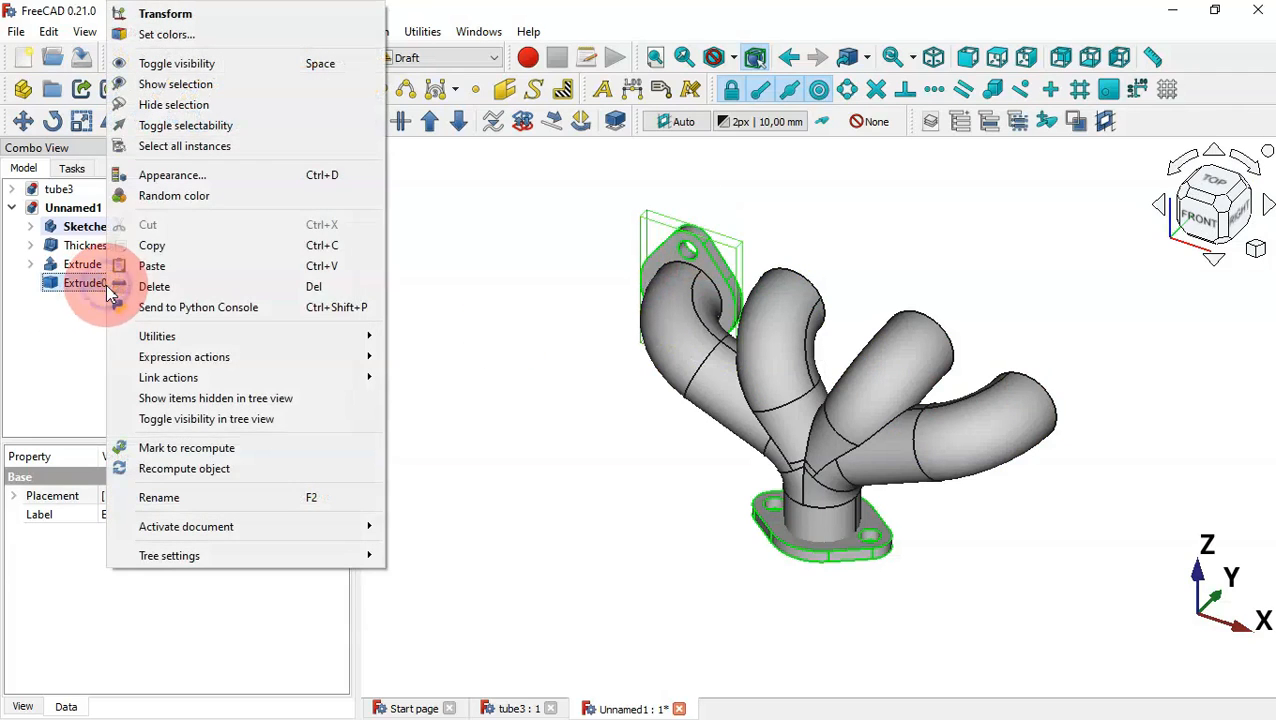
left_click(276, 246)
left_click(307, 57)
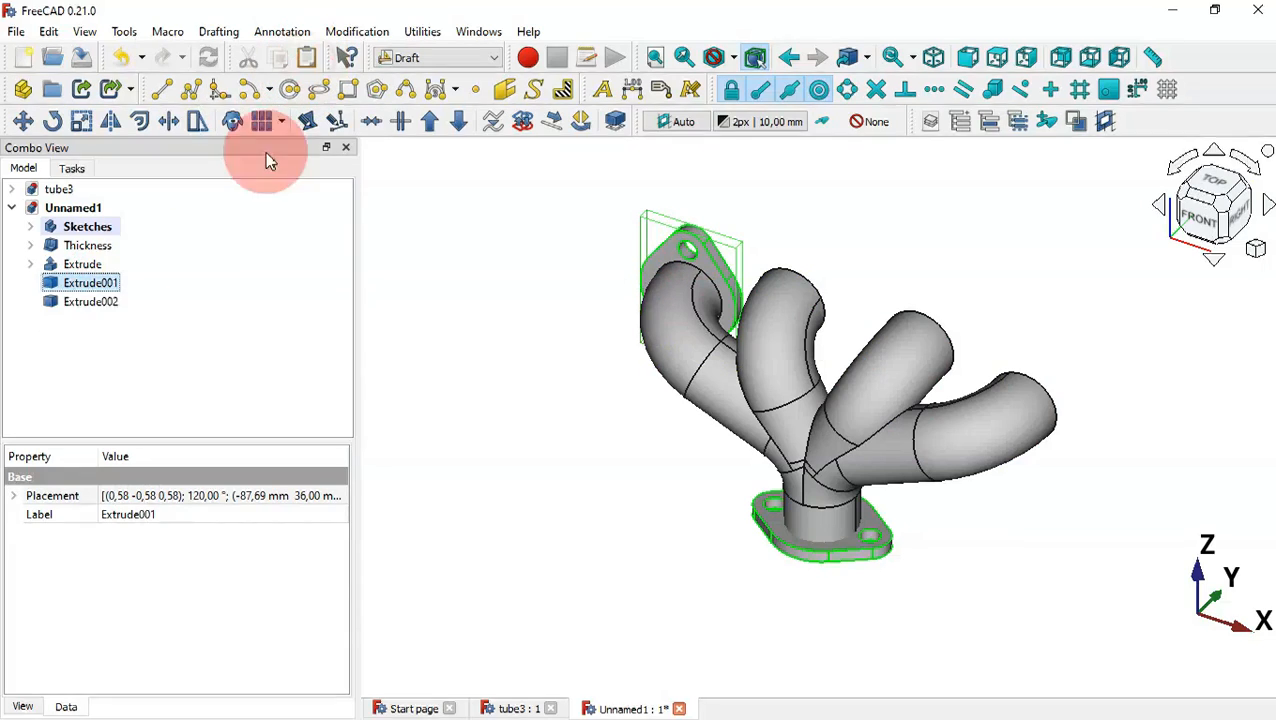
Transform the pasted flange Extrude002, moving it in the negative X and negative Y directions clear of the outermost branch
double_click(93, 302)
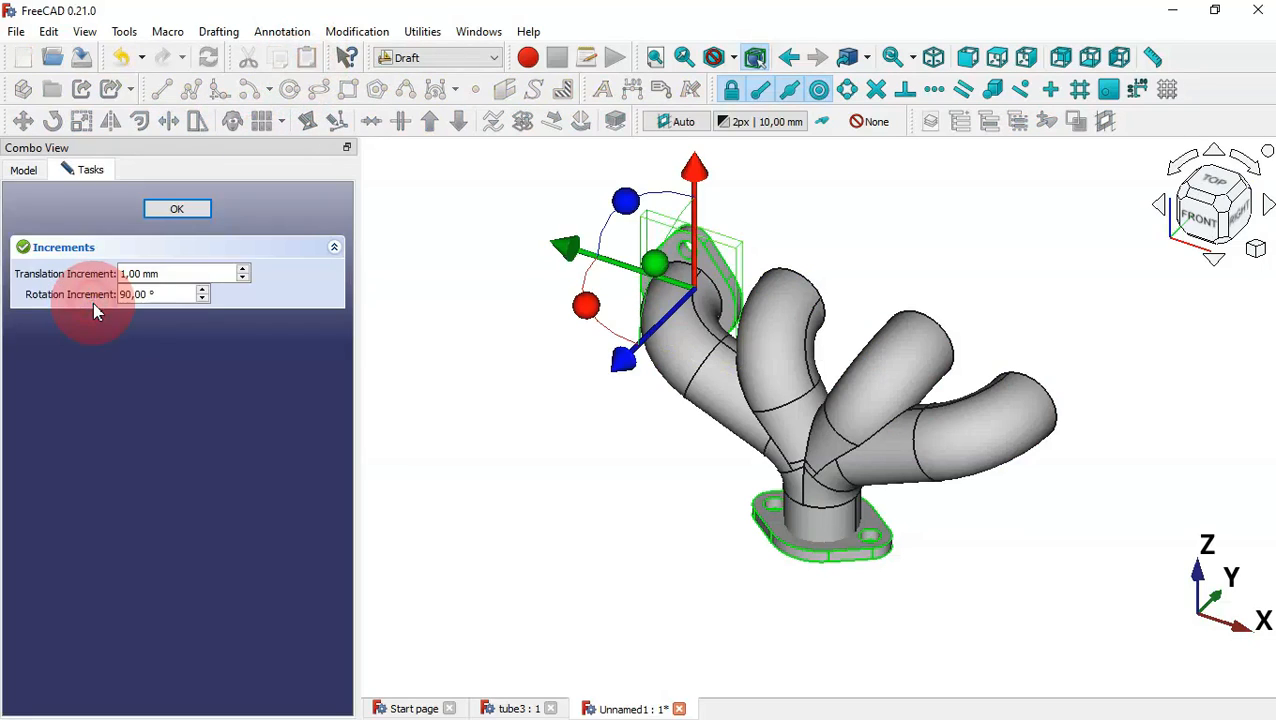
left_click_drag(568, 248, 498, 233)
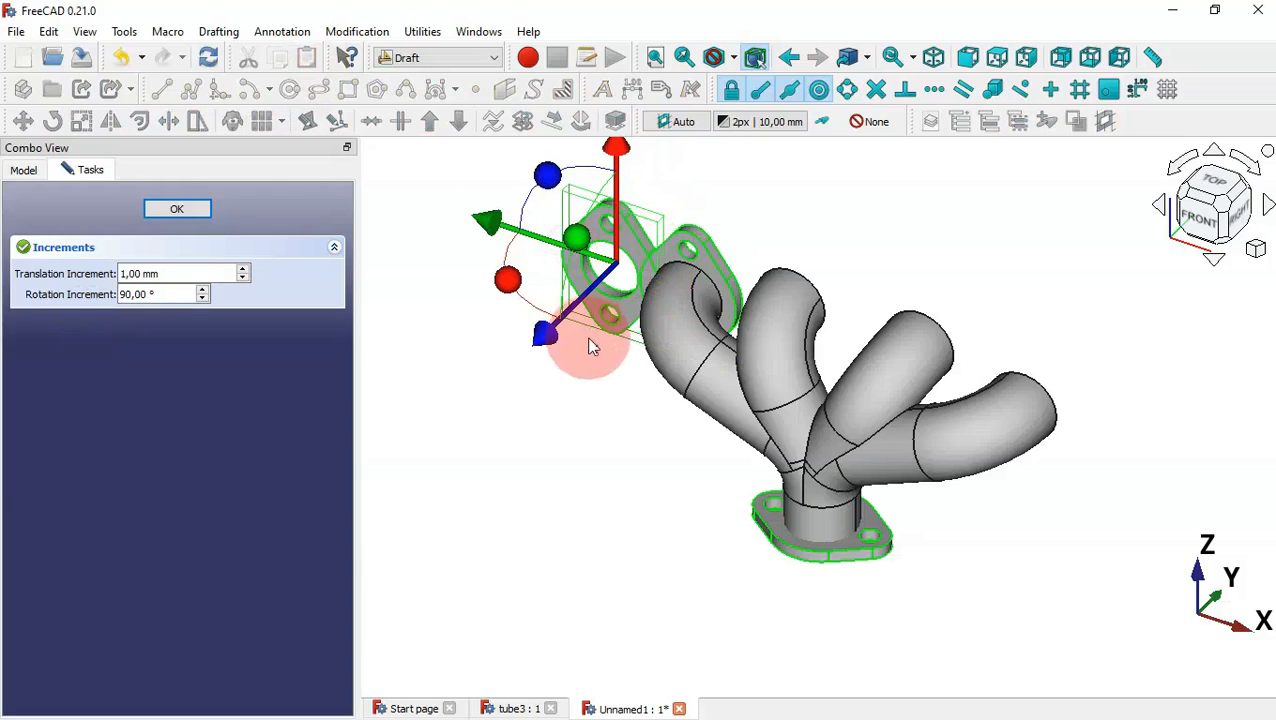
left_click_drag(544, 328, 495, 392)
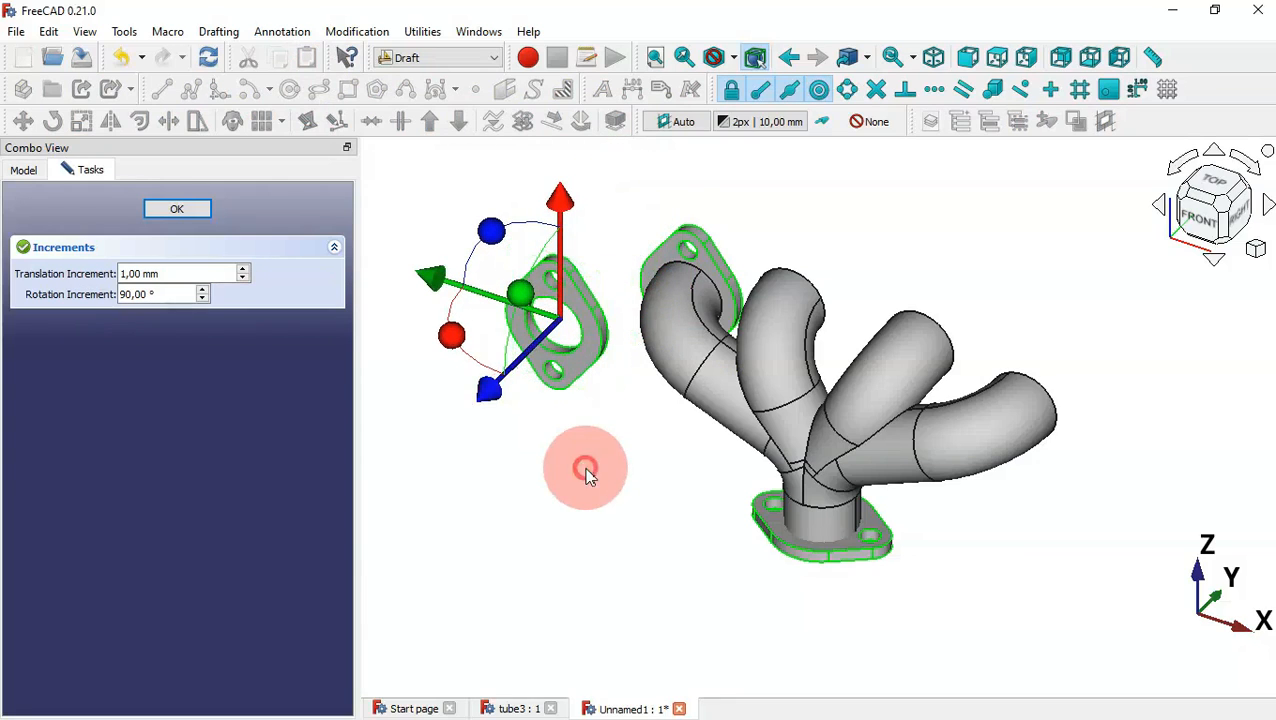
left_click(177, 209)
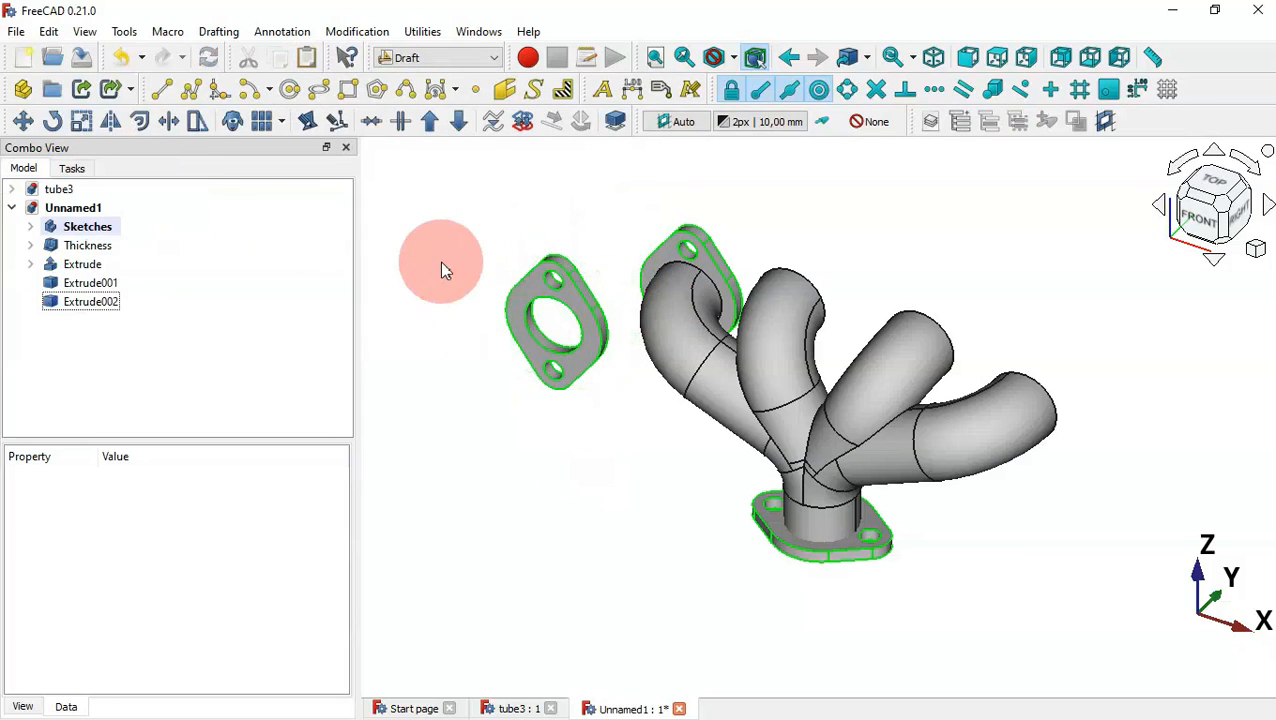
Move flange Extrude002 from the centre of its large hole to the end centre of the inner branch on the negative X side
left_click(575, 300)
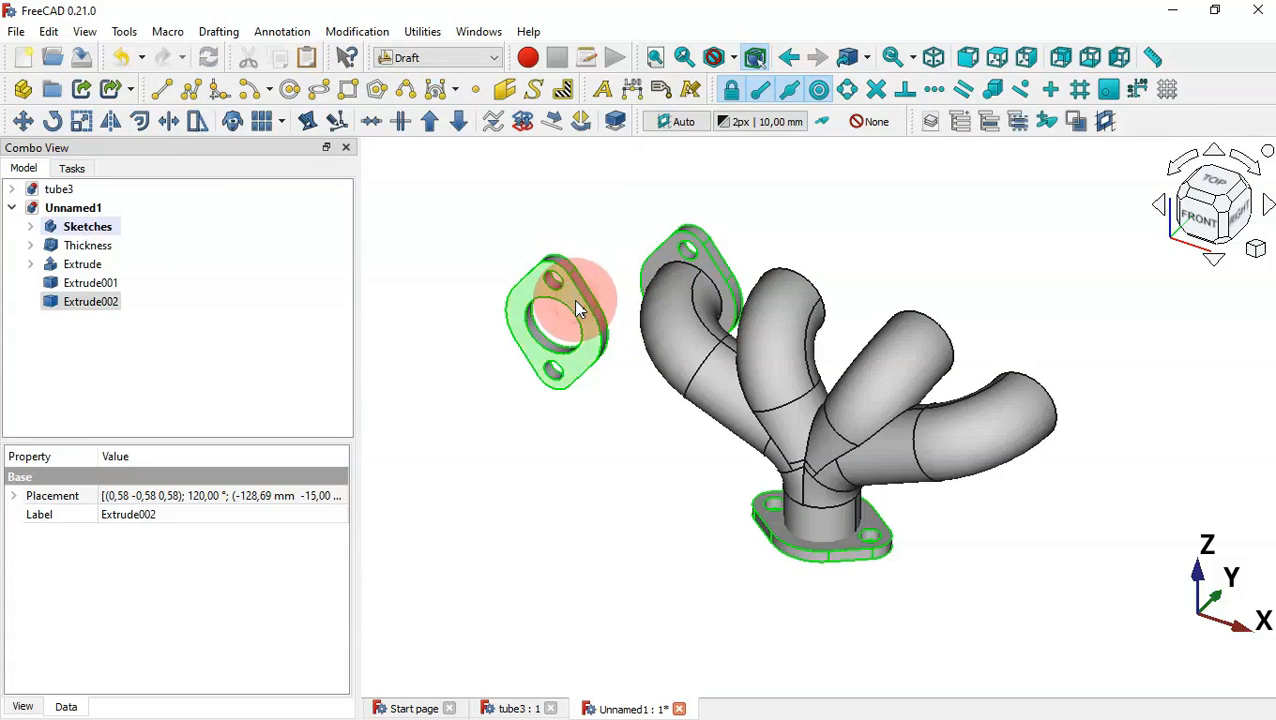
left_click(23, 121)
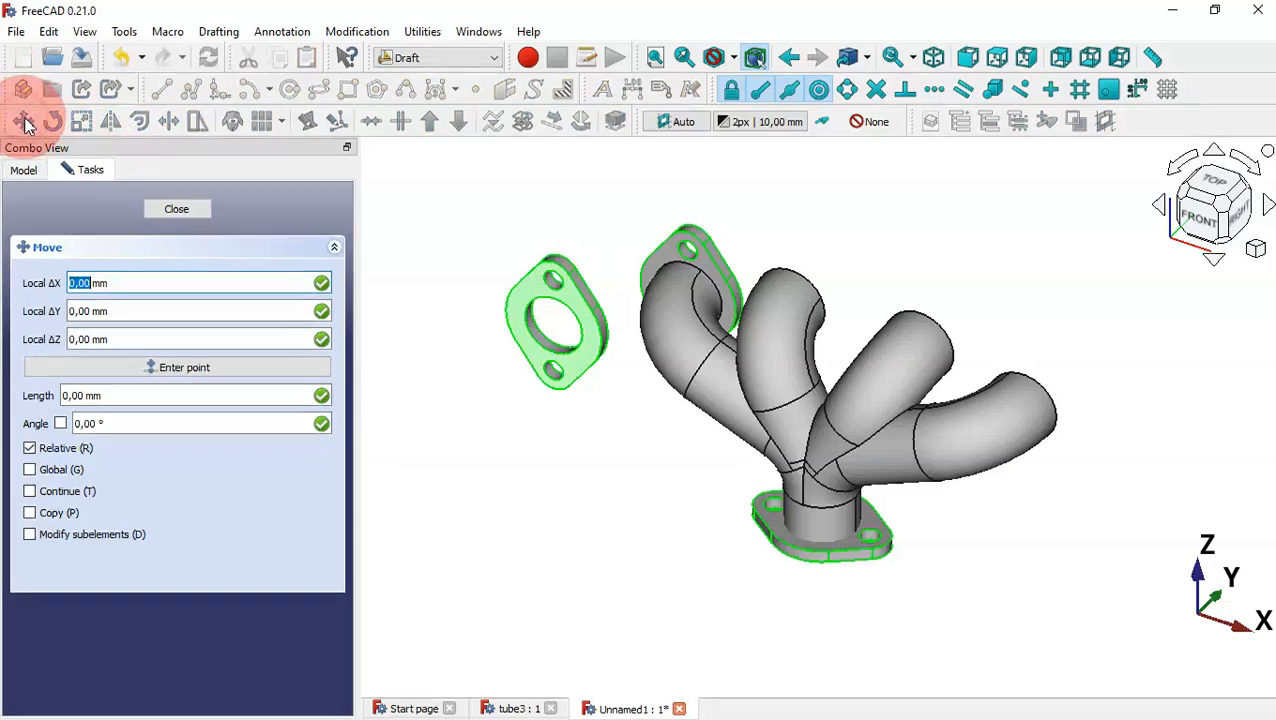
left_click(567, 310)
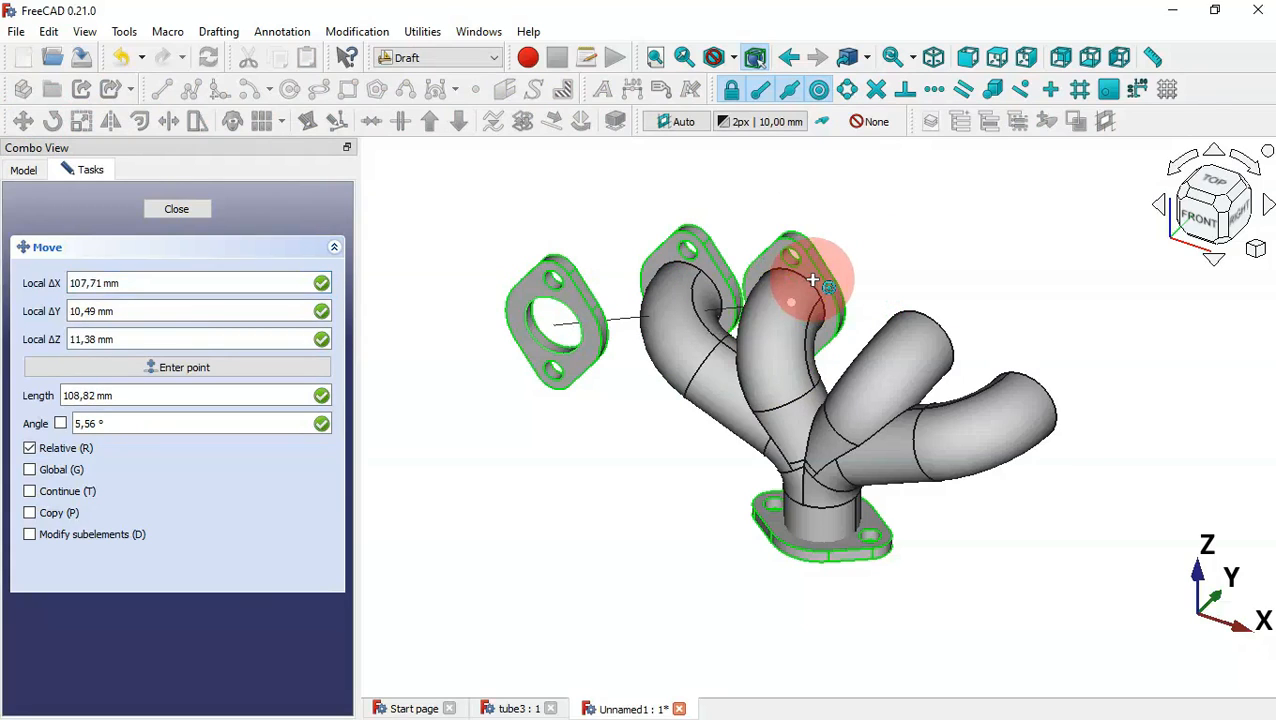
left_click(813, 281)
left_click(940, 276)
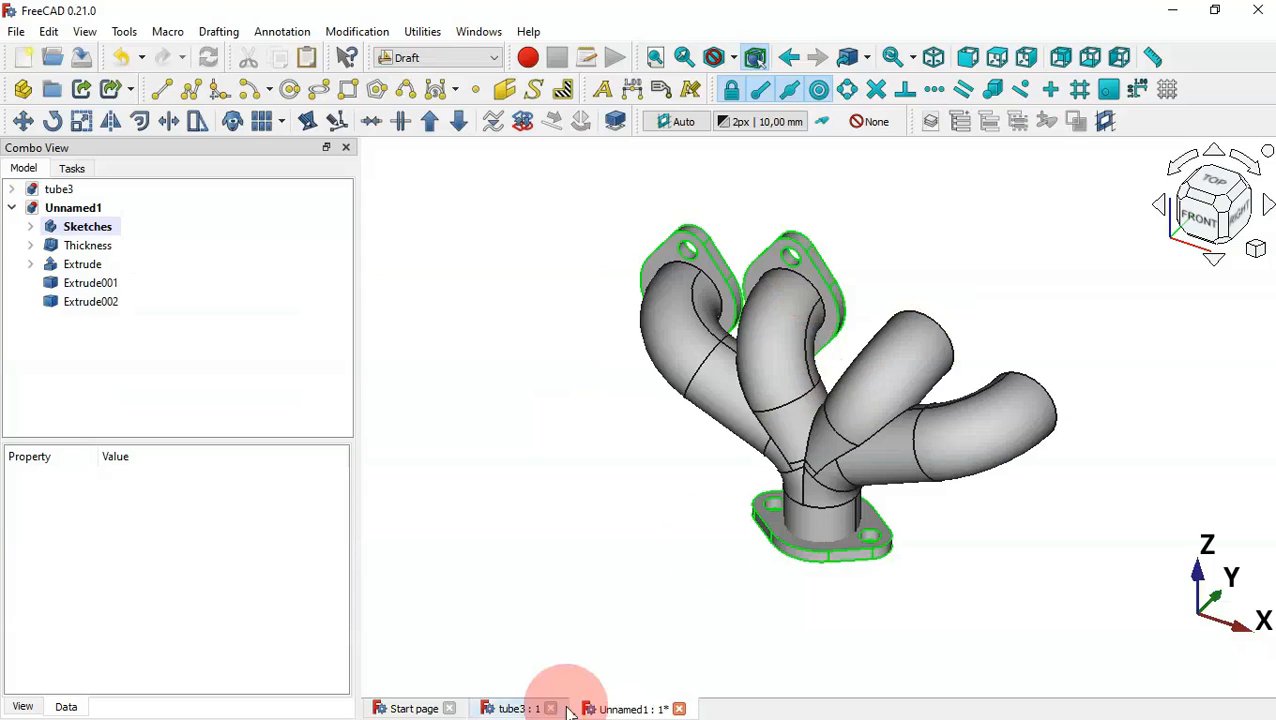
Check the flange orientation in the tube3 reference and rotate flange Extrude002 30° clockwise in front view about its large hole's axis
left_click(512, 708)
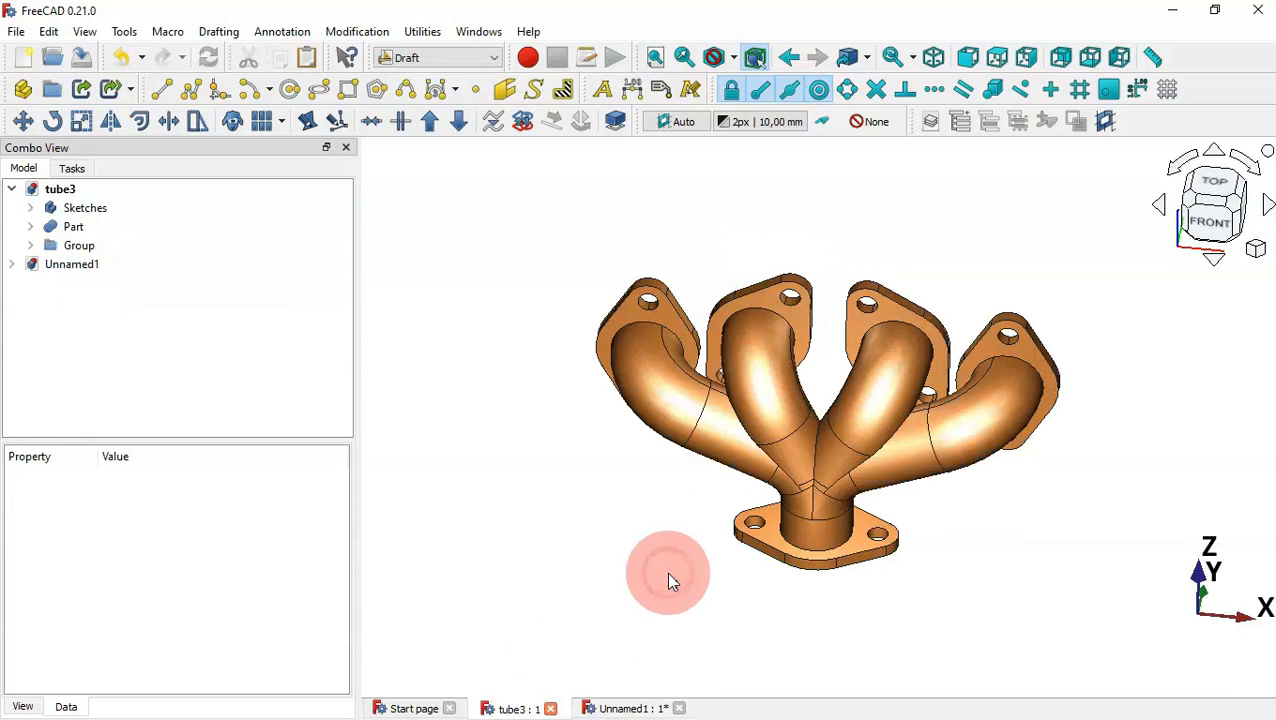
left_click(975, 60)
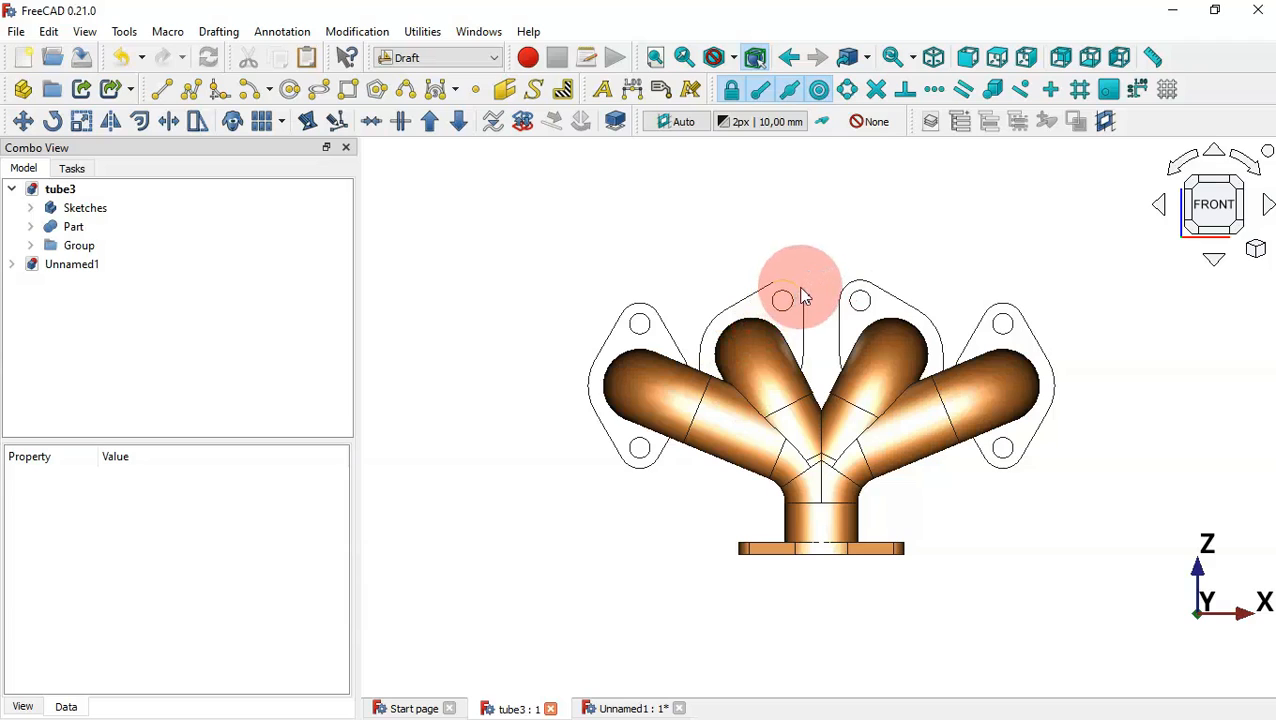
left_click(622, 707)
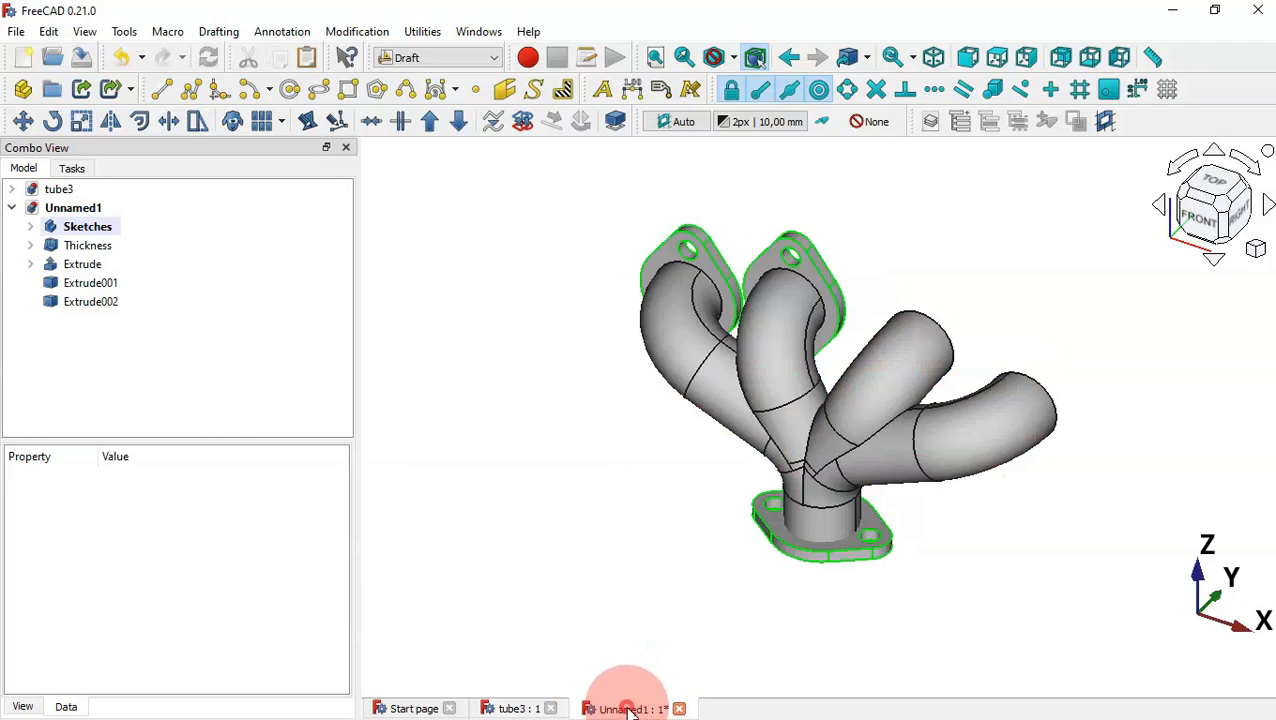
left_click(820, 268)
double_click(88, 301)
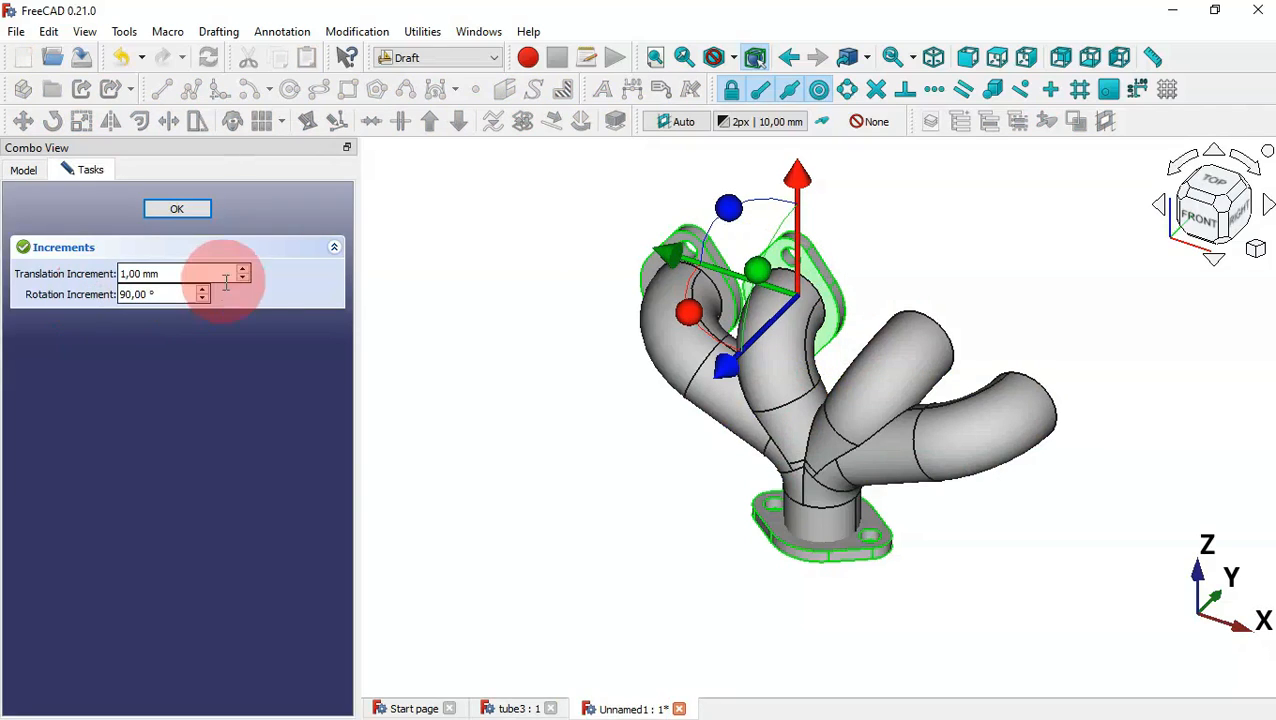
left_click_drag(177, 296, 78, 300)
type("30")
left_click(562, 357)
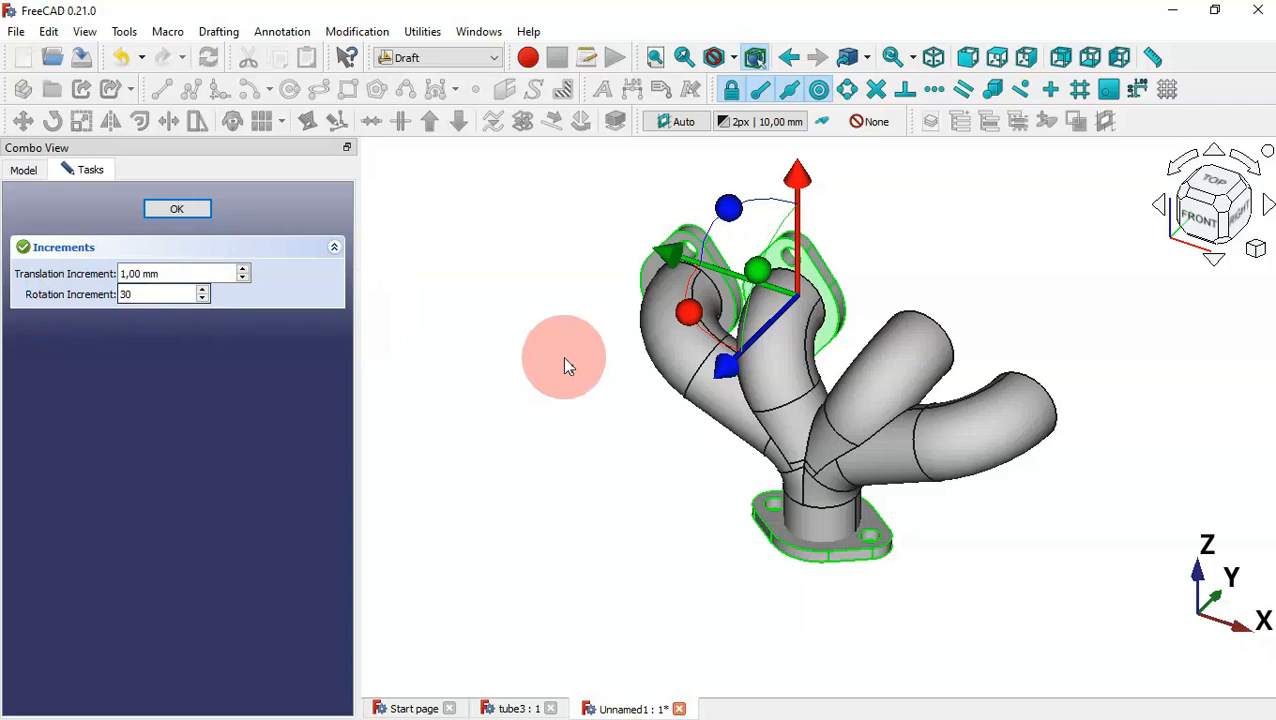
left_click(970, 59)
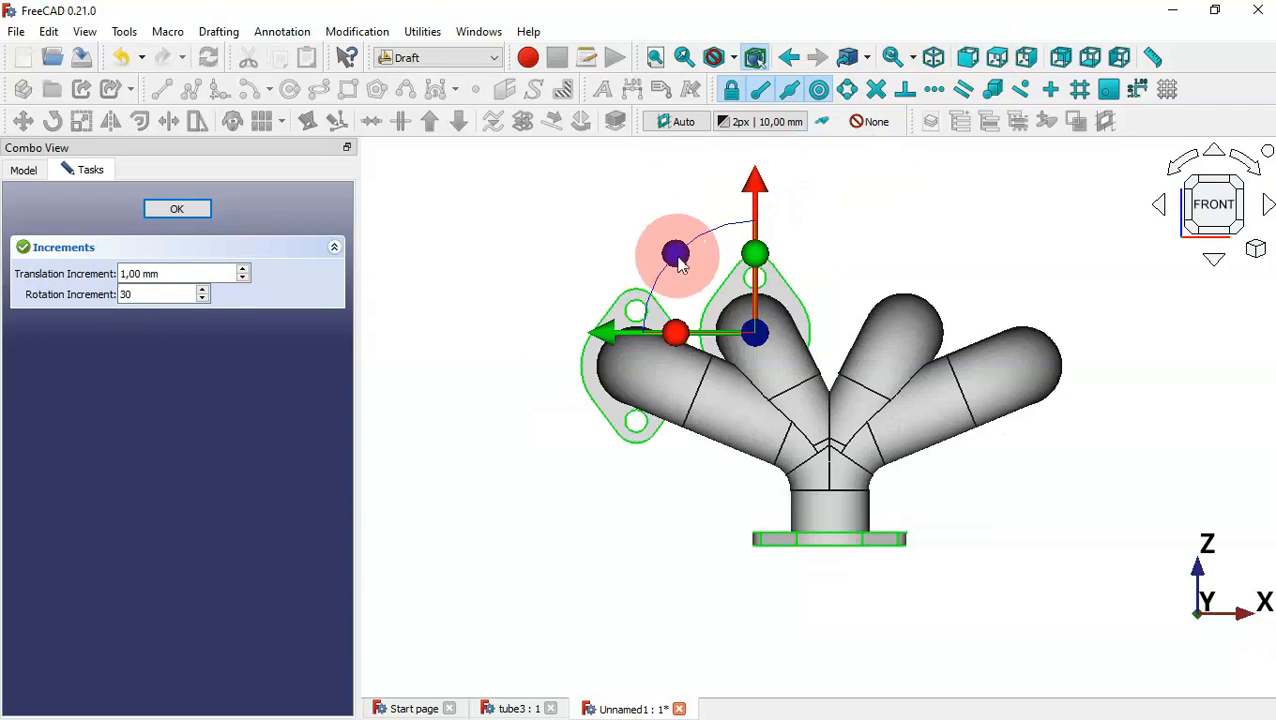
left_click_drag(675, 257, 758, 236)
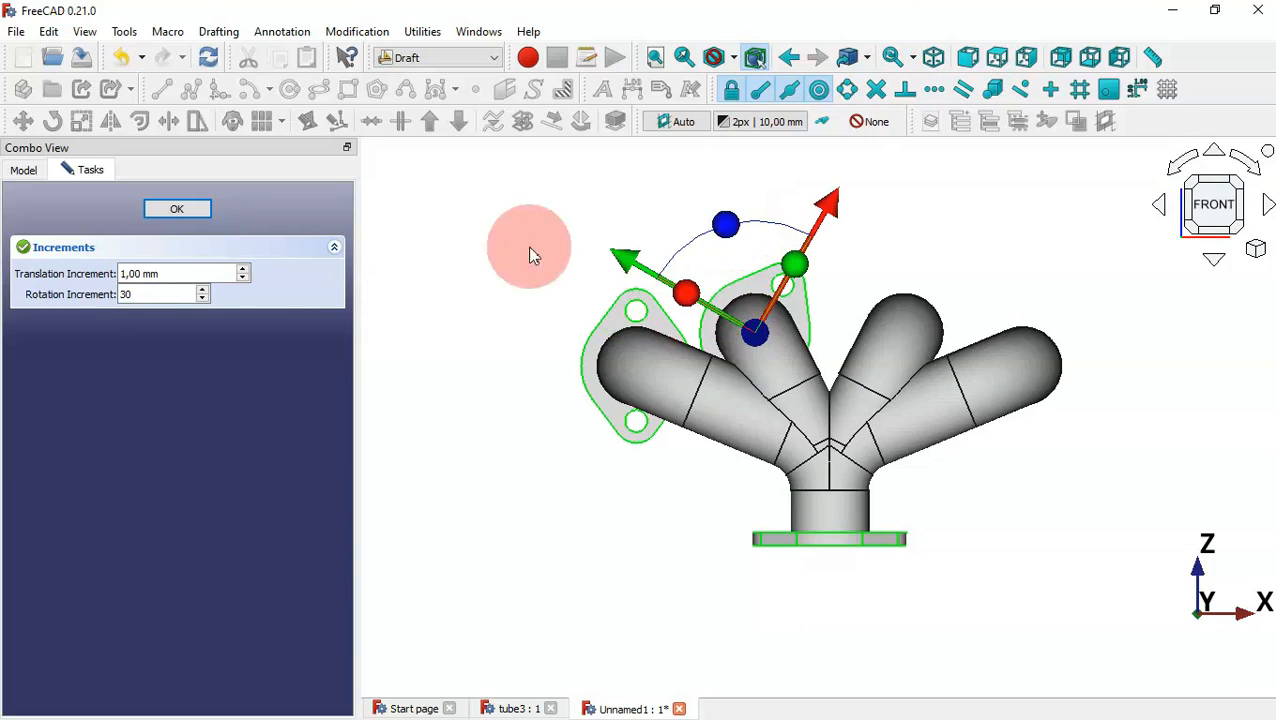
left_click(200, 209)
left_click(663, 323)
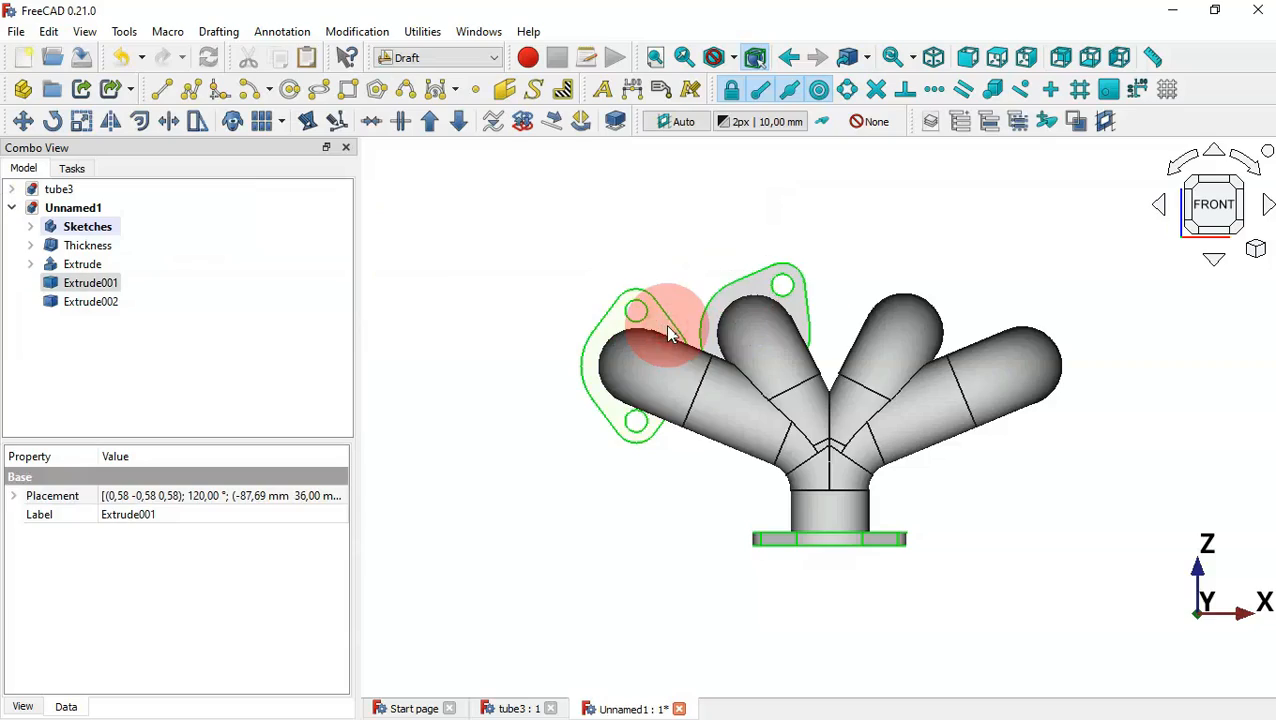
key("0")
left_click(1101, 264)
mouse_move(1000, 296)
middle_mouse_down()
mouse_move(598, 441)
mouse_move(604, 454)
mouse_move(806, 484)
mouse_move(900, 433)
mouse_move(917, 413)
mouse_move(664, 485)
mouse_move(826, 452)
mouse_move(869, 420)
mouse_move(820, 322)
mouse_move(797, 318)
mouse_move(804, 329)
middle_mouse_up()
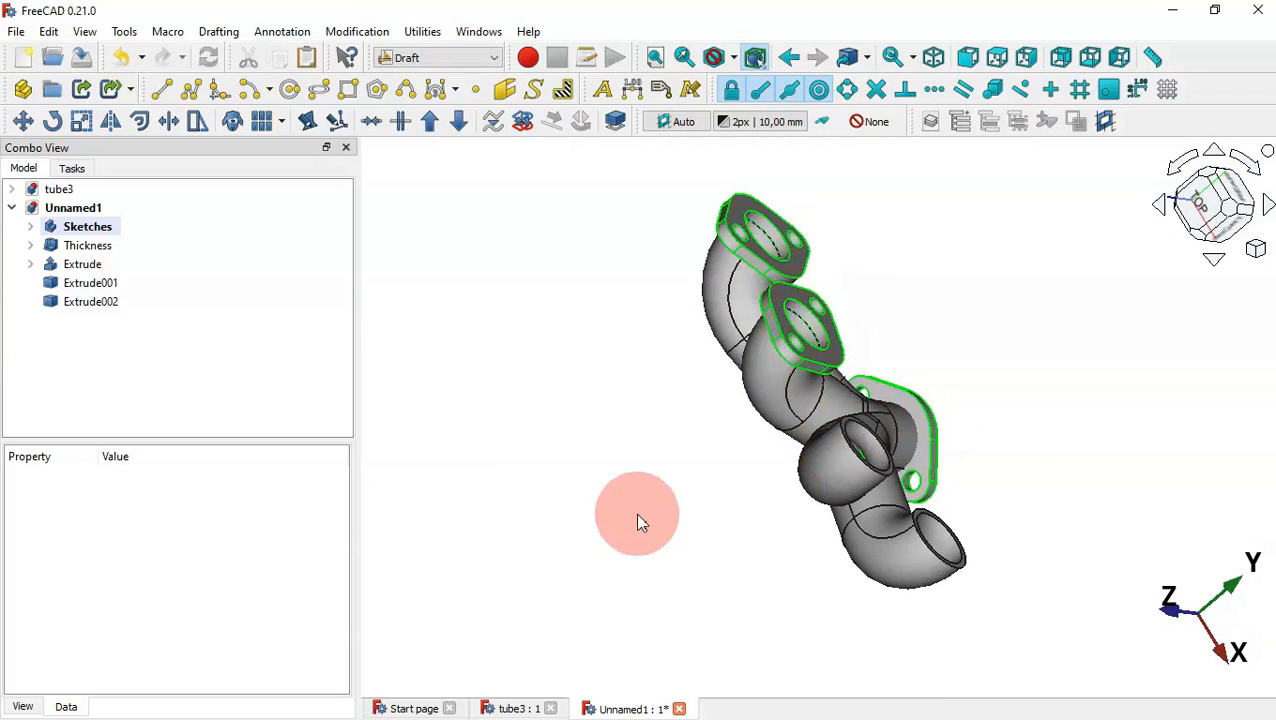
key("0")
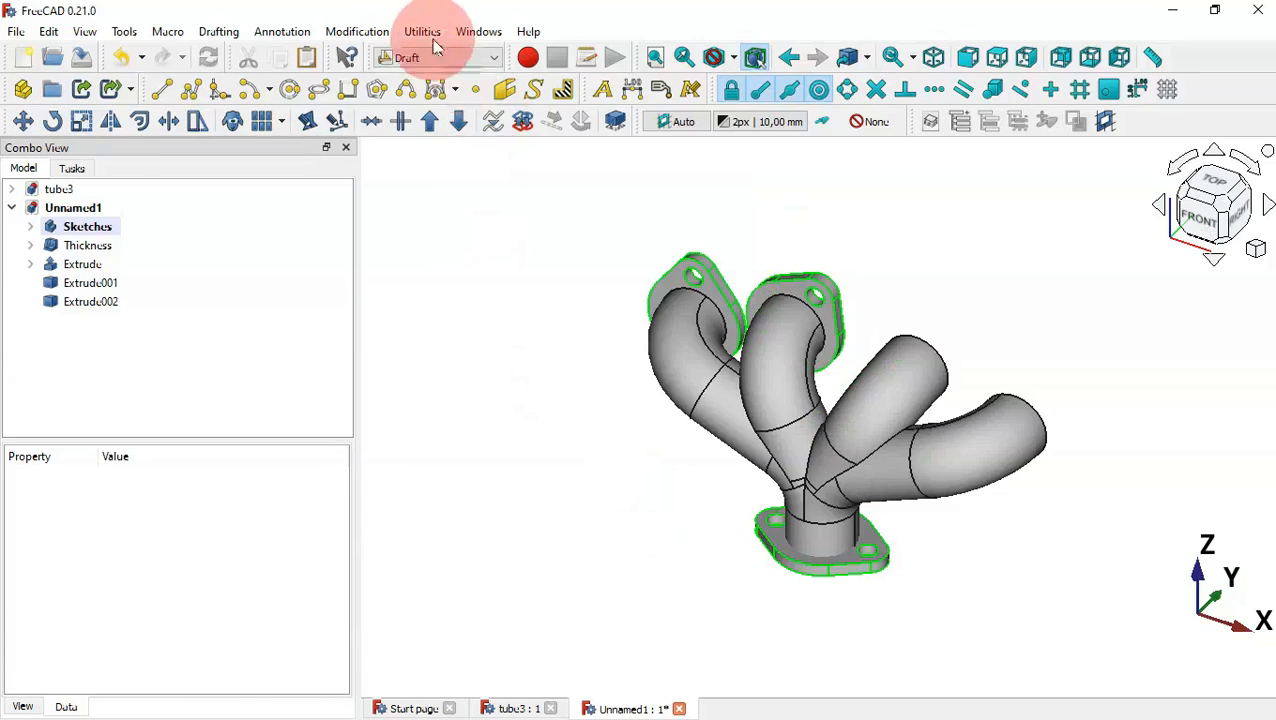
Switch to the Part workbench and mirror the two branch flanges Extrude001 and Extrude002 about the YZ plane
left_click(466, 62)
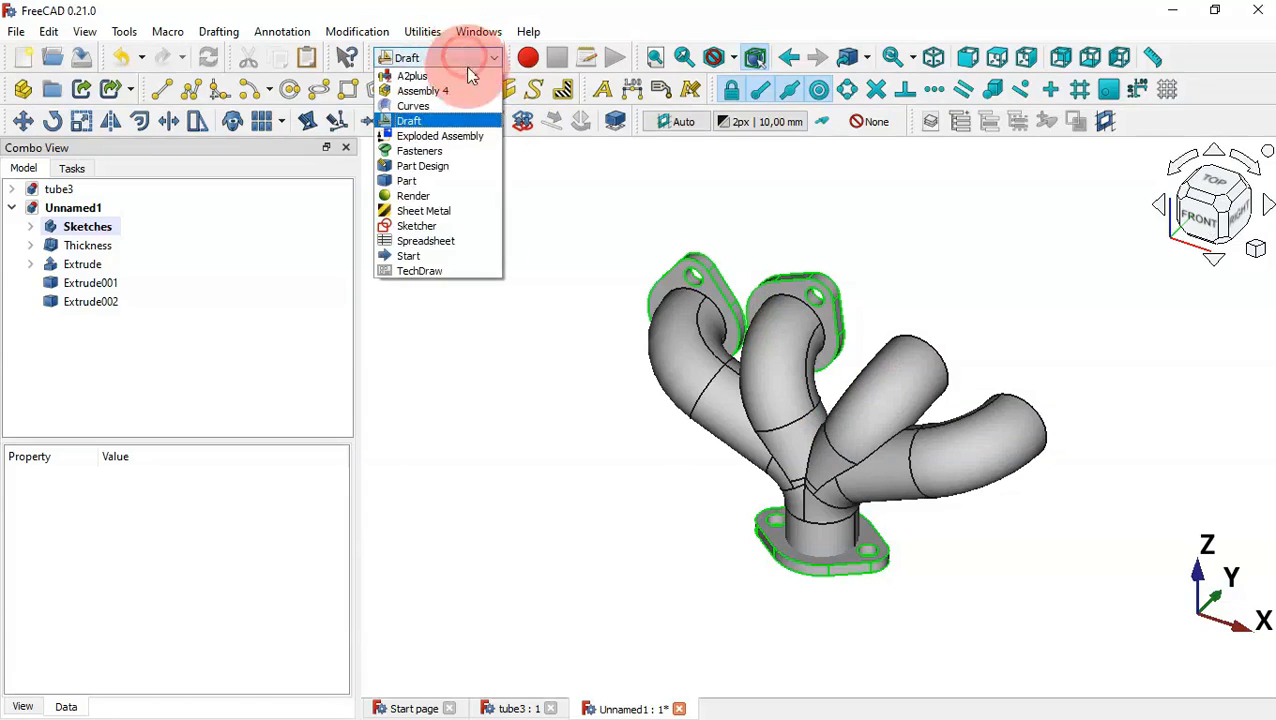
left_click(428, 184)
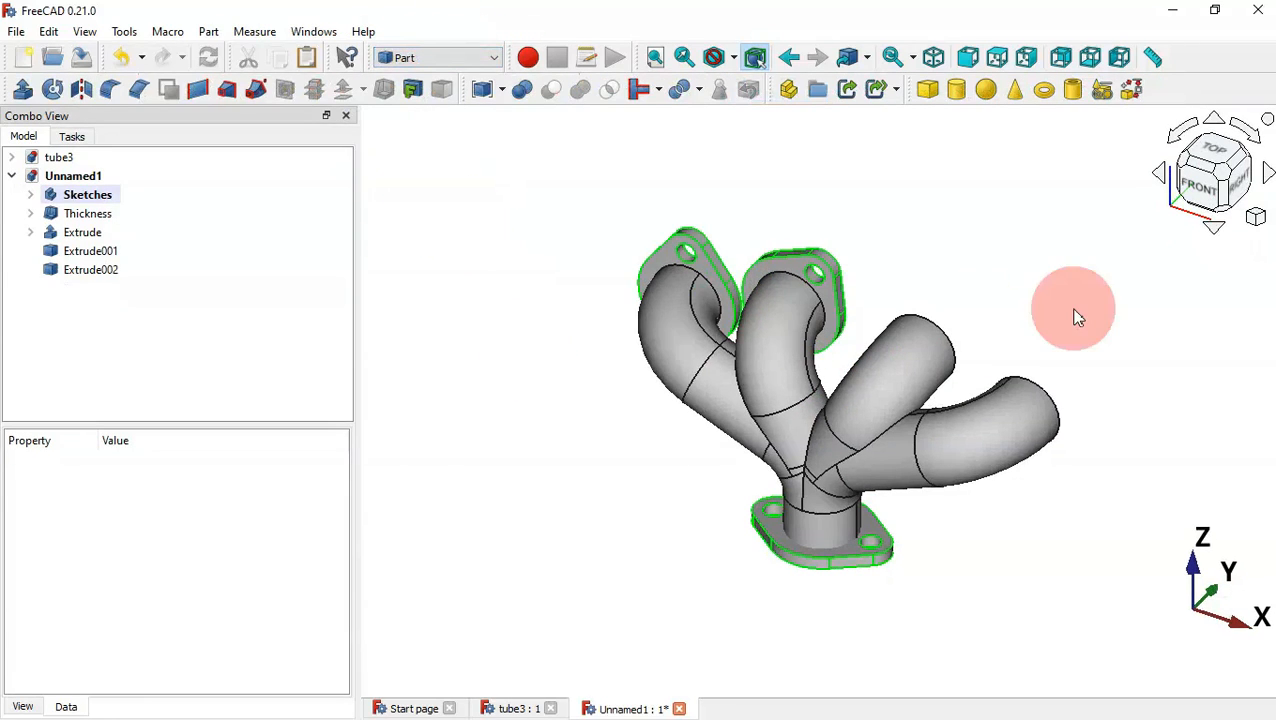
left_click_drag(1077, 312, 880, 283)
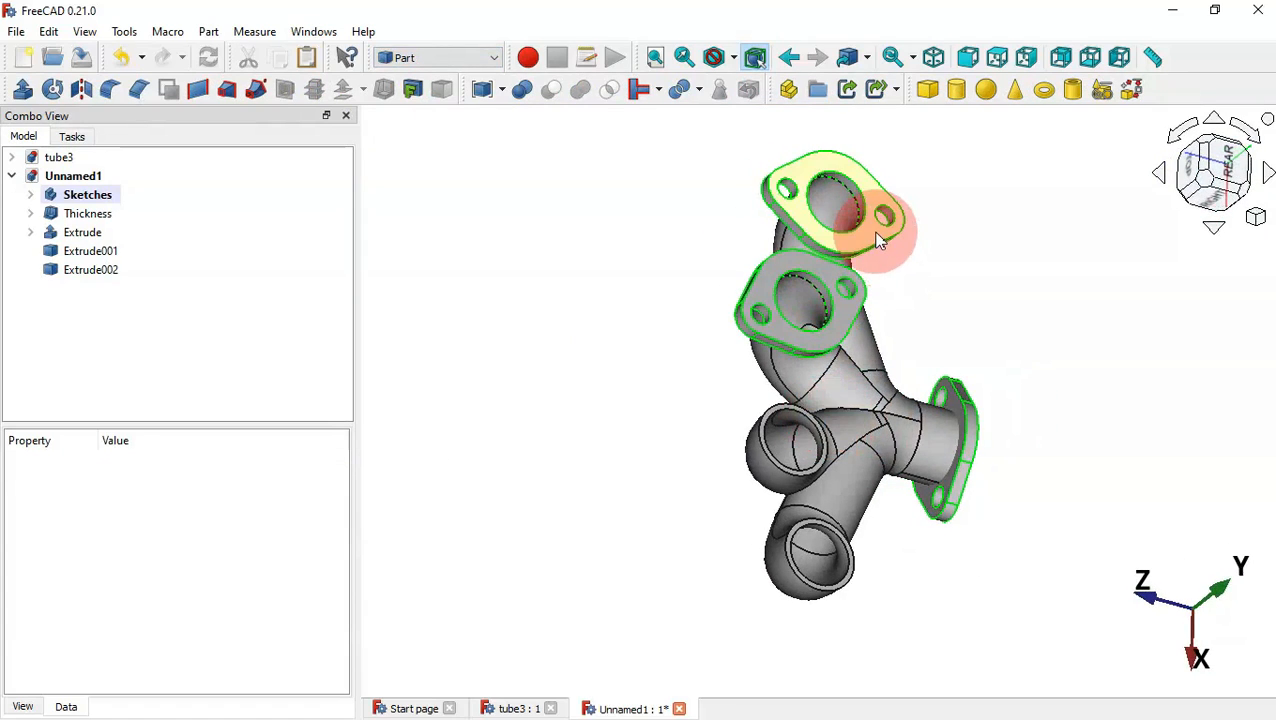
left_click(878, 232)
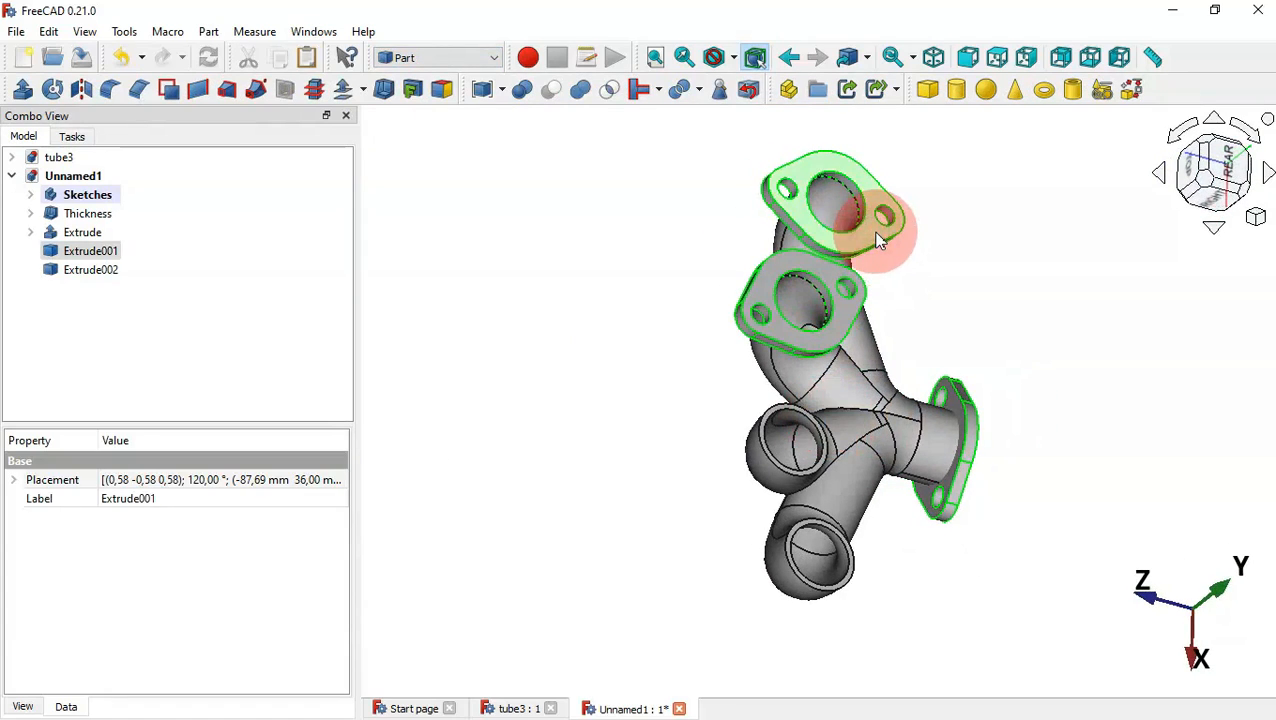
left_click(840, 314, "ctrl")
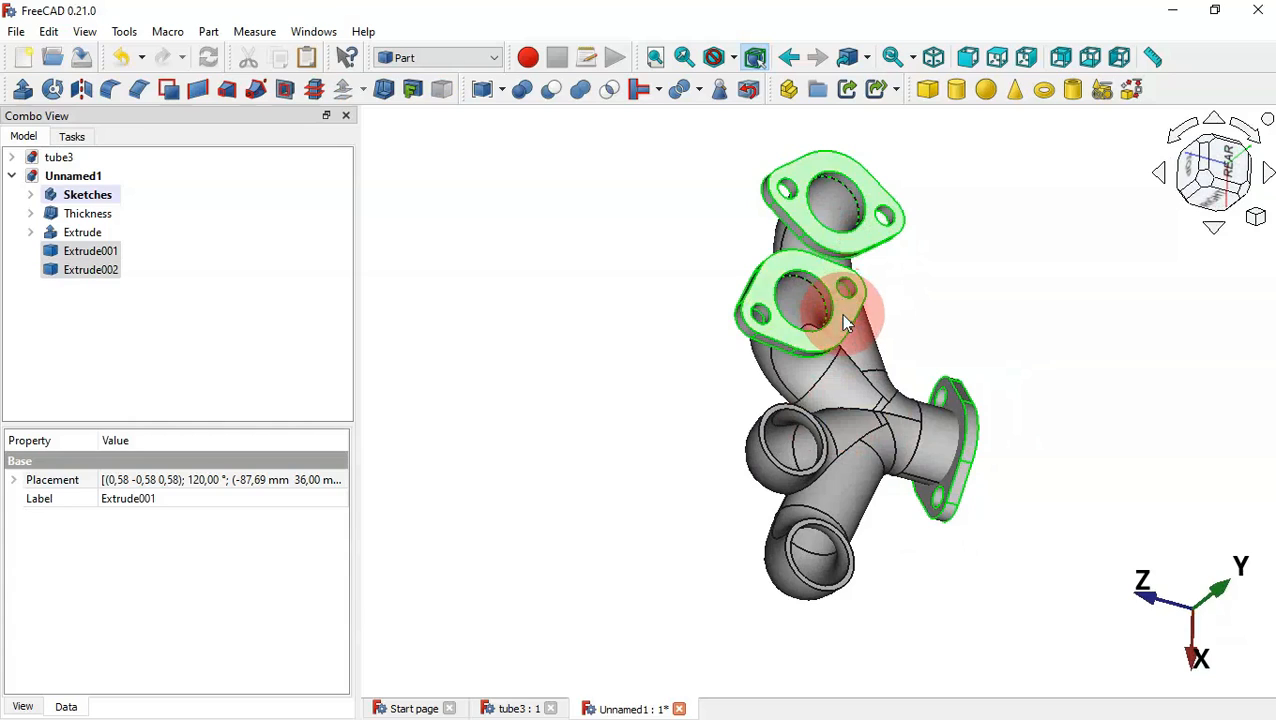
left_click(83, 90)
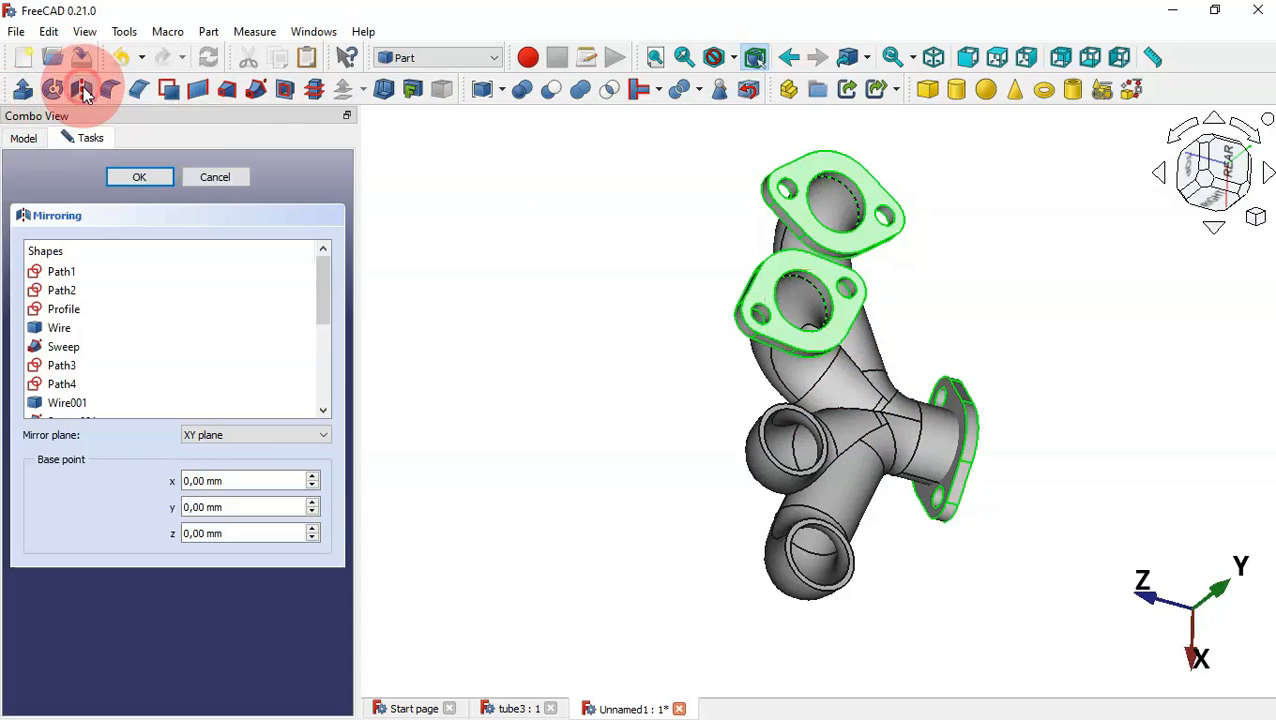
key("0")
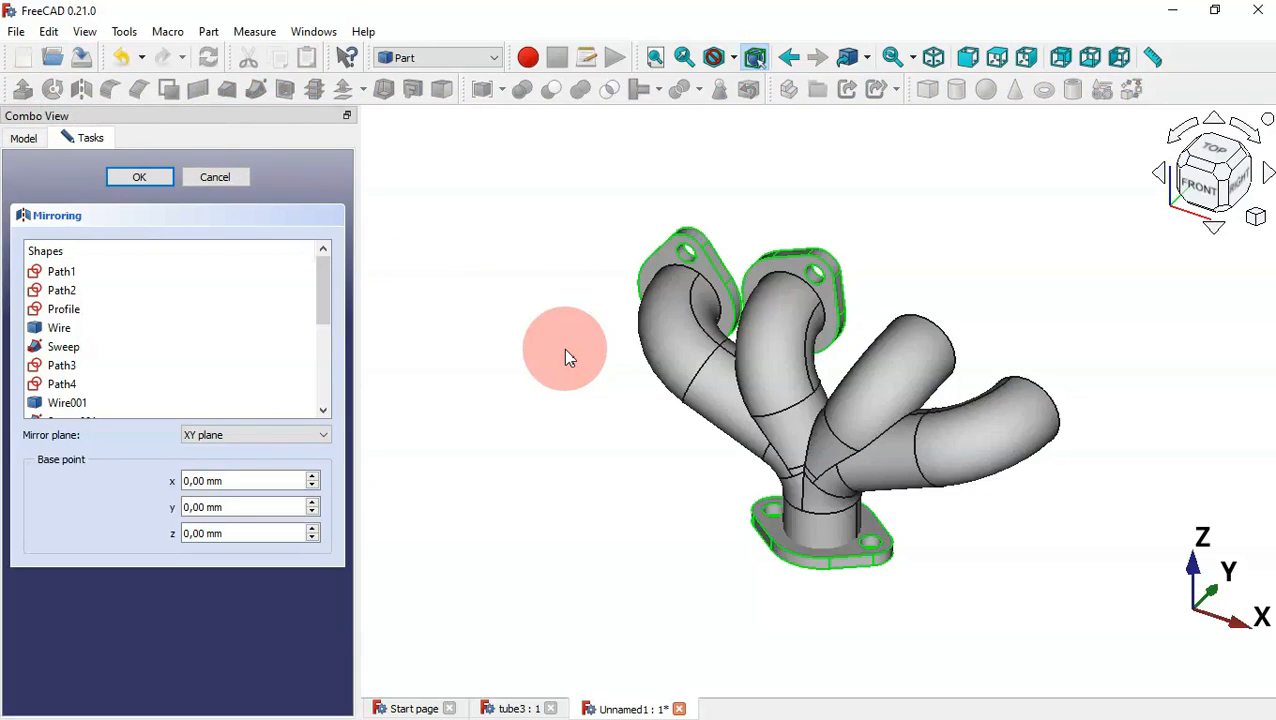
left_click(300, 437)
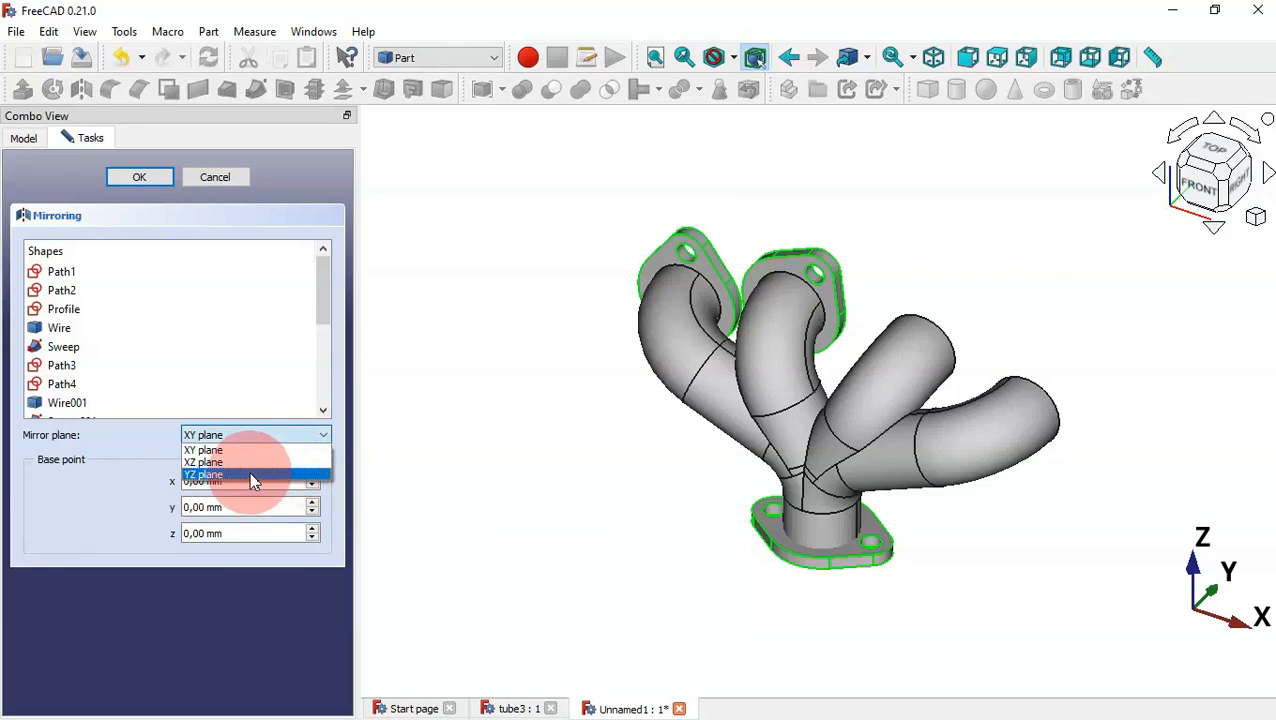
left_click(253, 480)
left_click(151, 180)
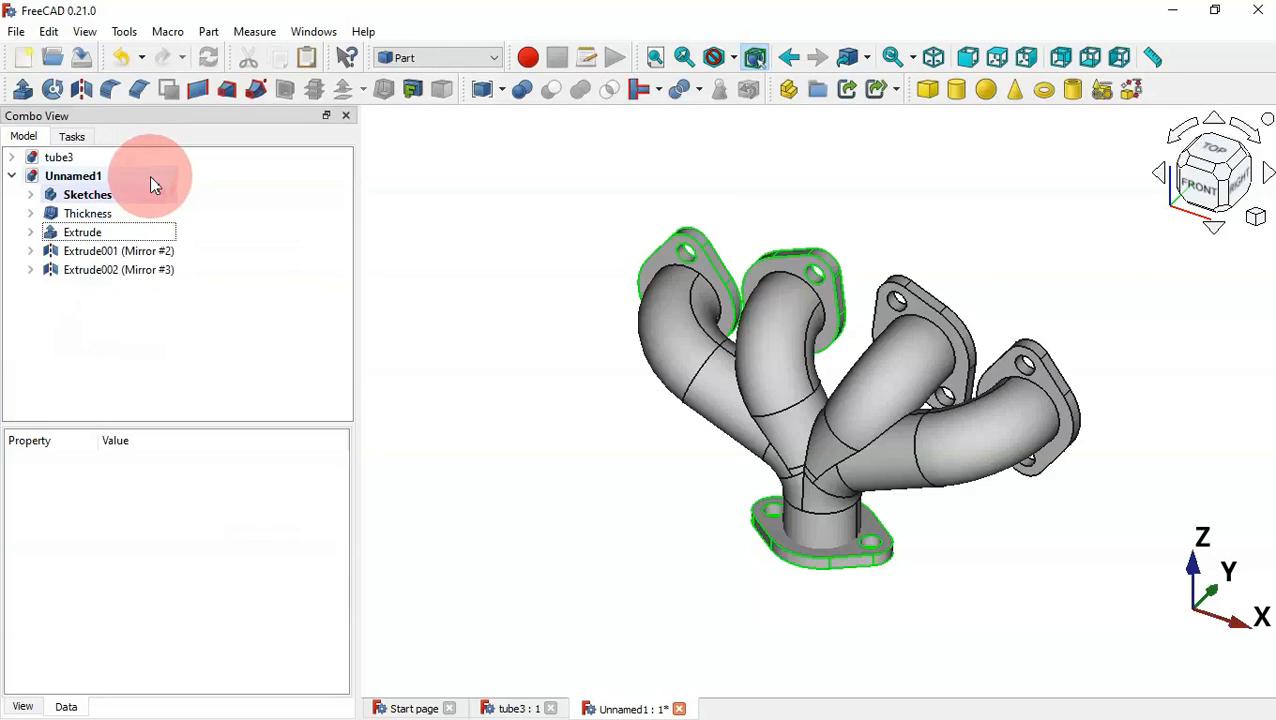
Inspect the mirrored flanges and the source flanges nested under both mirror features, toggling the visibility of Extrude002
middle_click_drag(1107, 321, 926, 464)
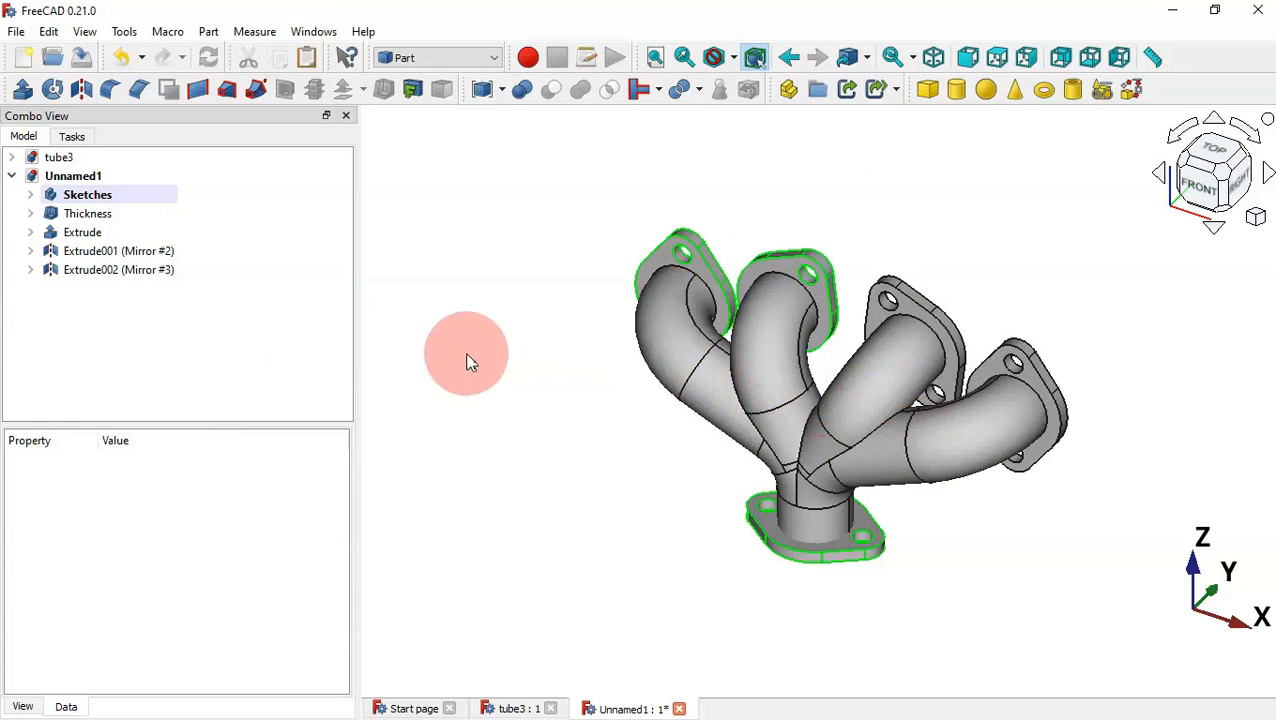
left_click(30, 270)
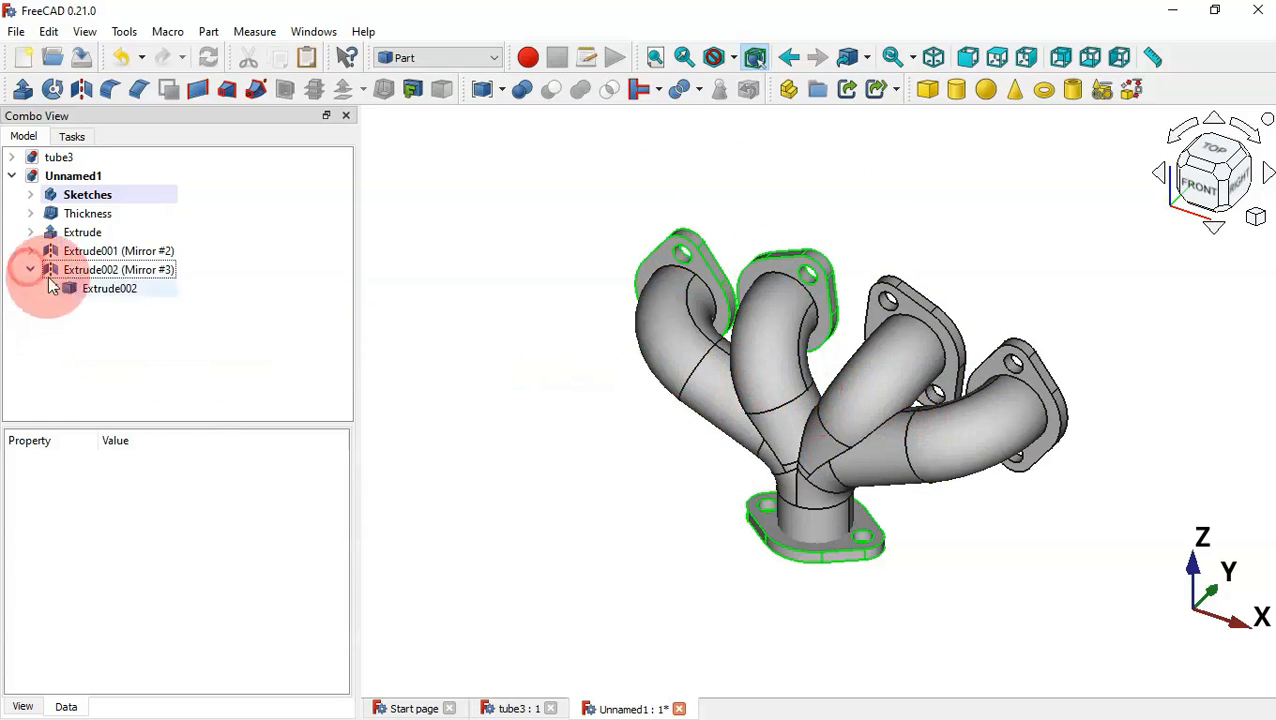
left_click(124, 278)
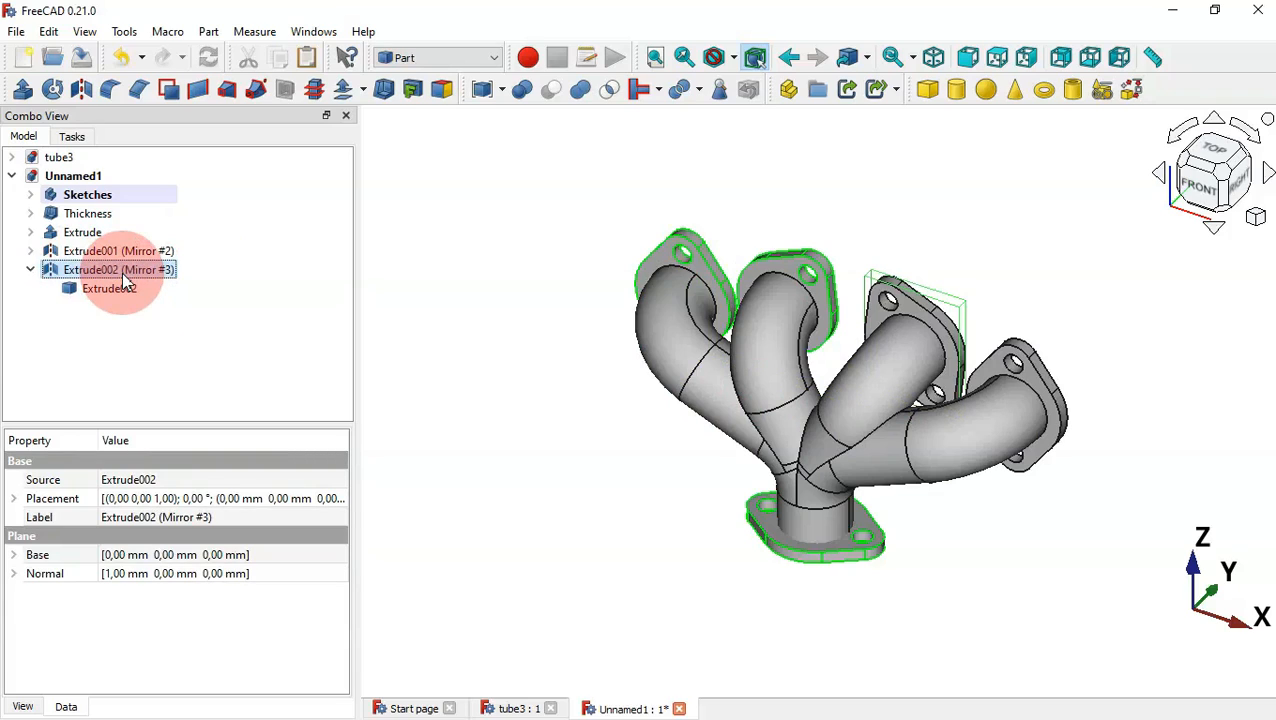
left_click(127, 293)
key("space")
key("space")
key("space")
key("space")
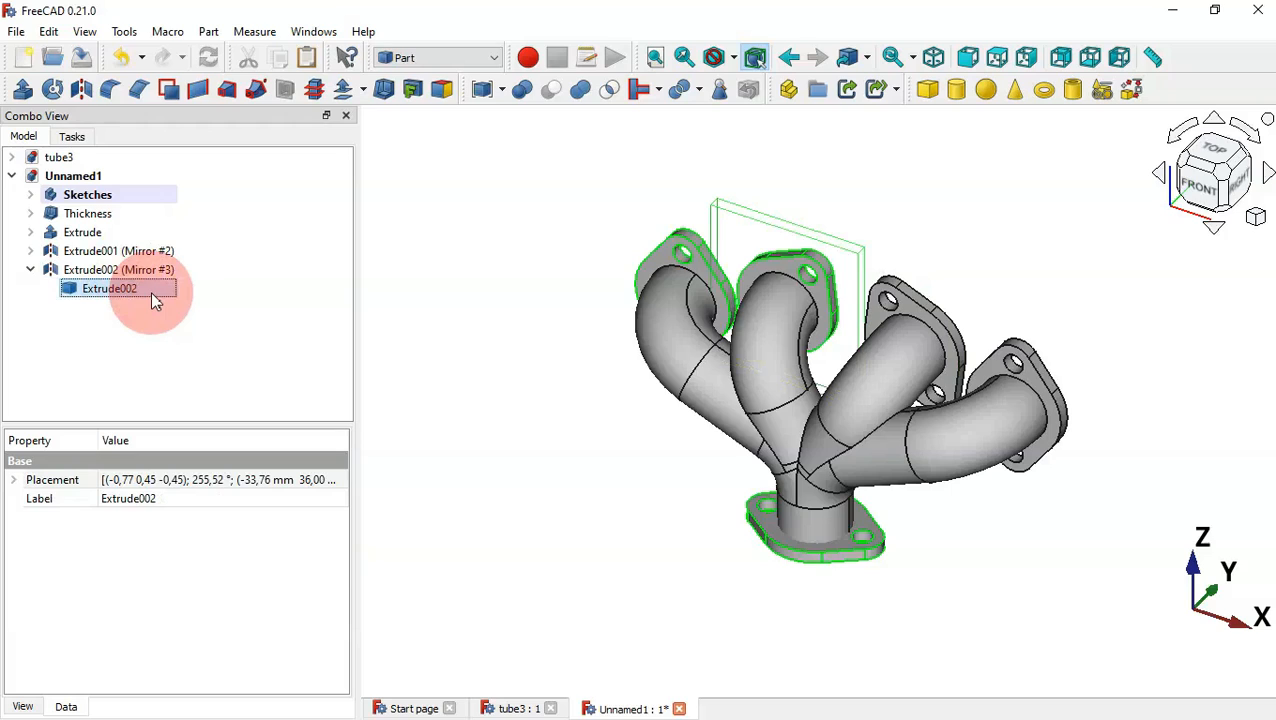
left_click(229, 317)
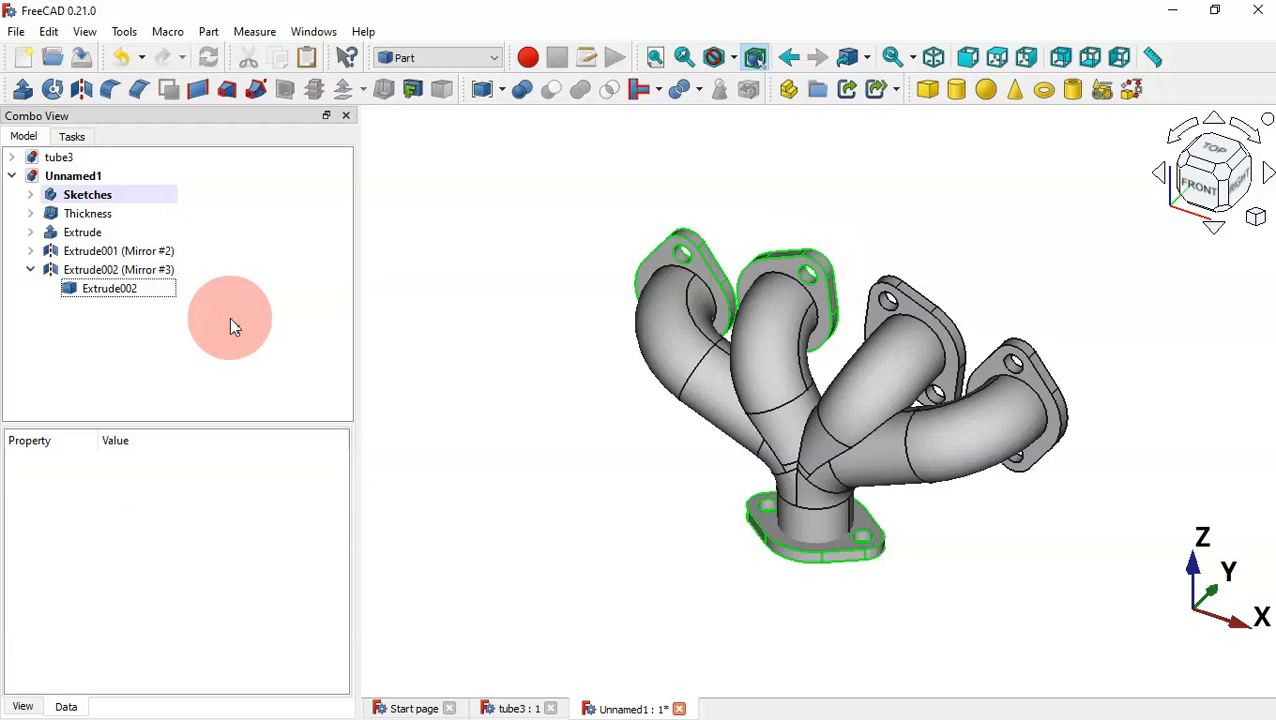
left_click(31, 251)
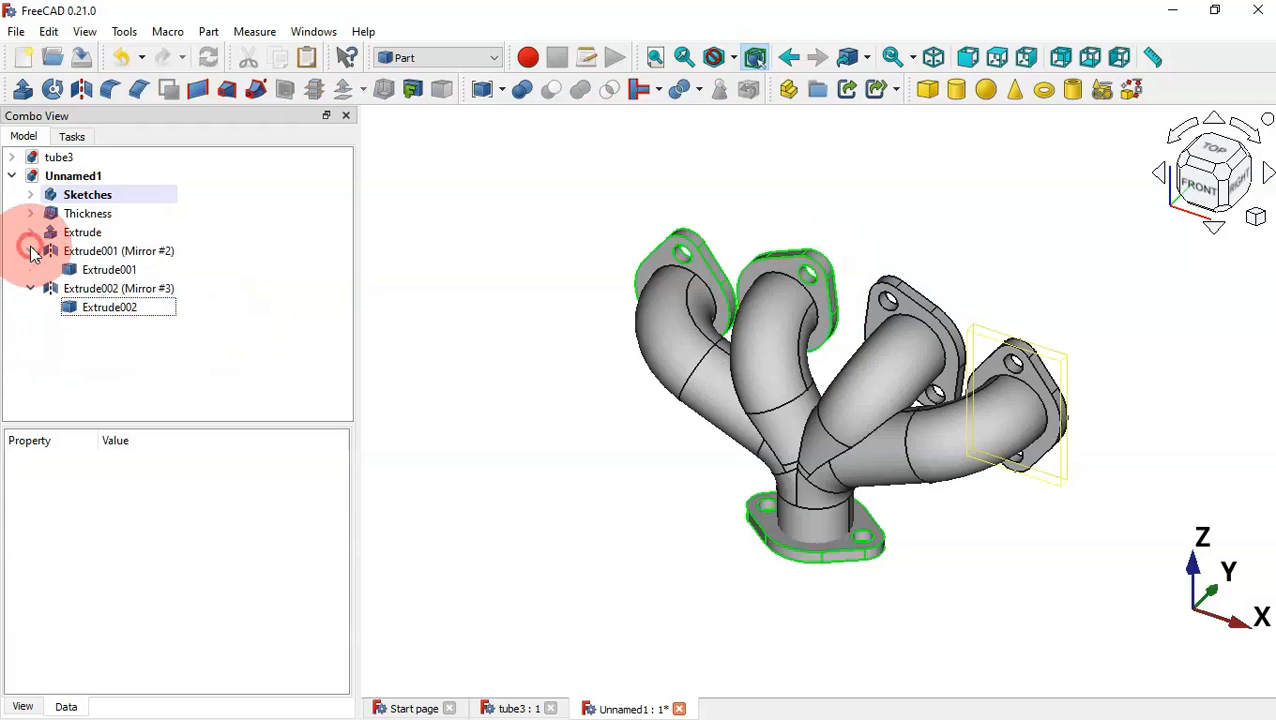
left_click(211, 286)
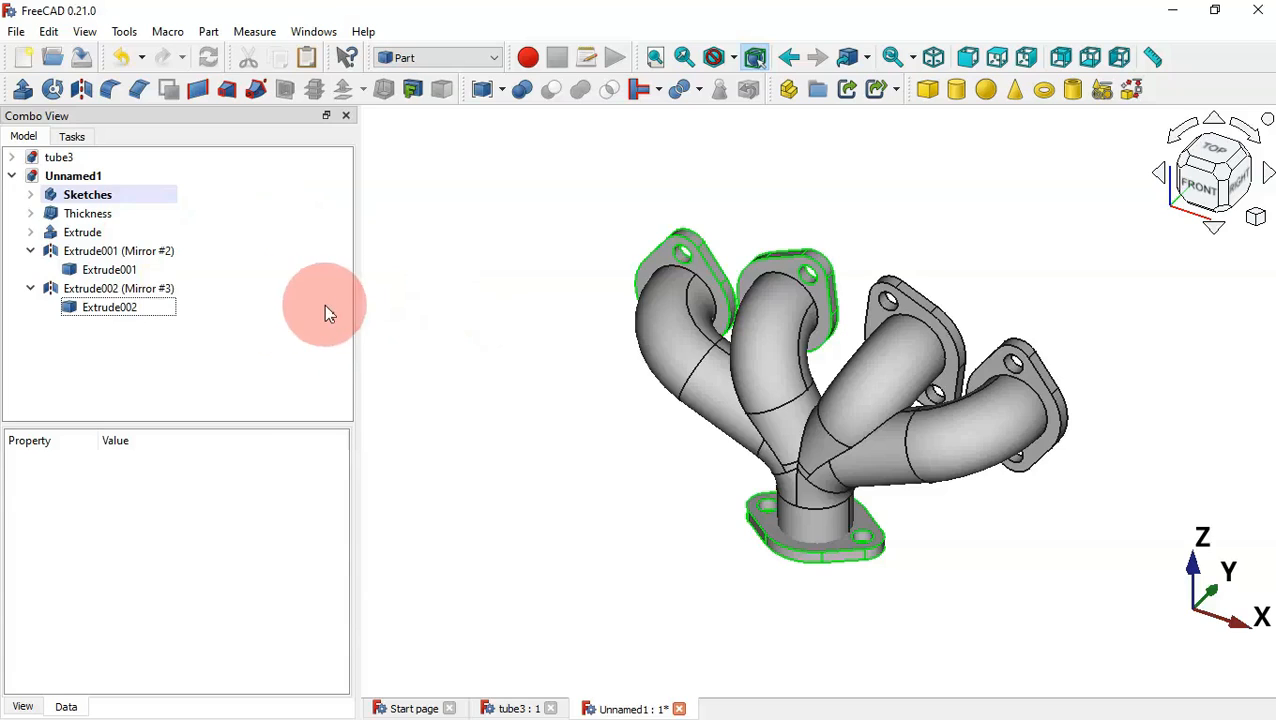
Fuse Thickness, Extrude, both mirrored flanges and their sources Extrude001 and Extrude002 into one solid with a Boolean union
left_click(100, 213)
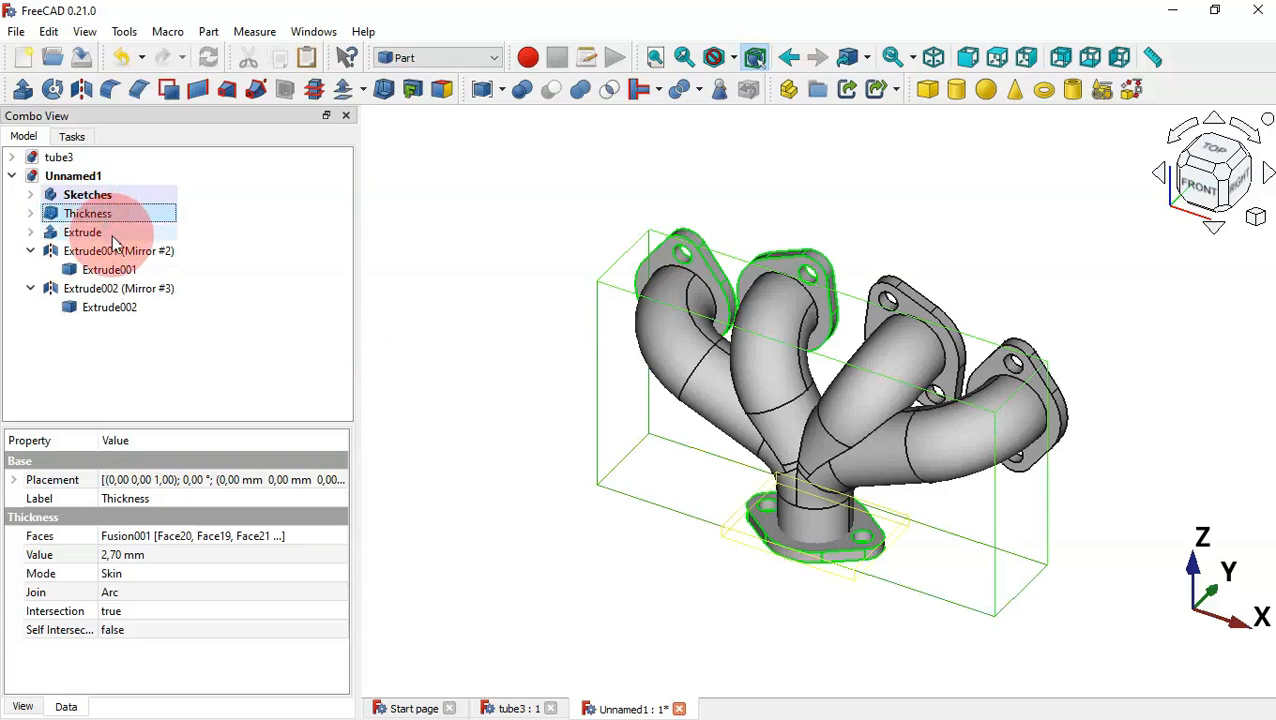
left_click(113, 236, "ctrl")
left_click(155, 252, "ctrl")
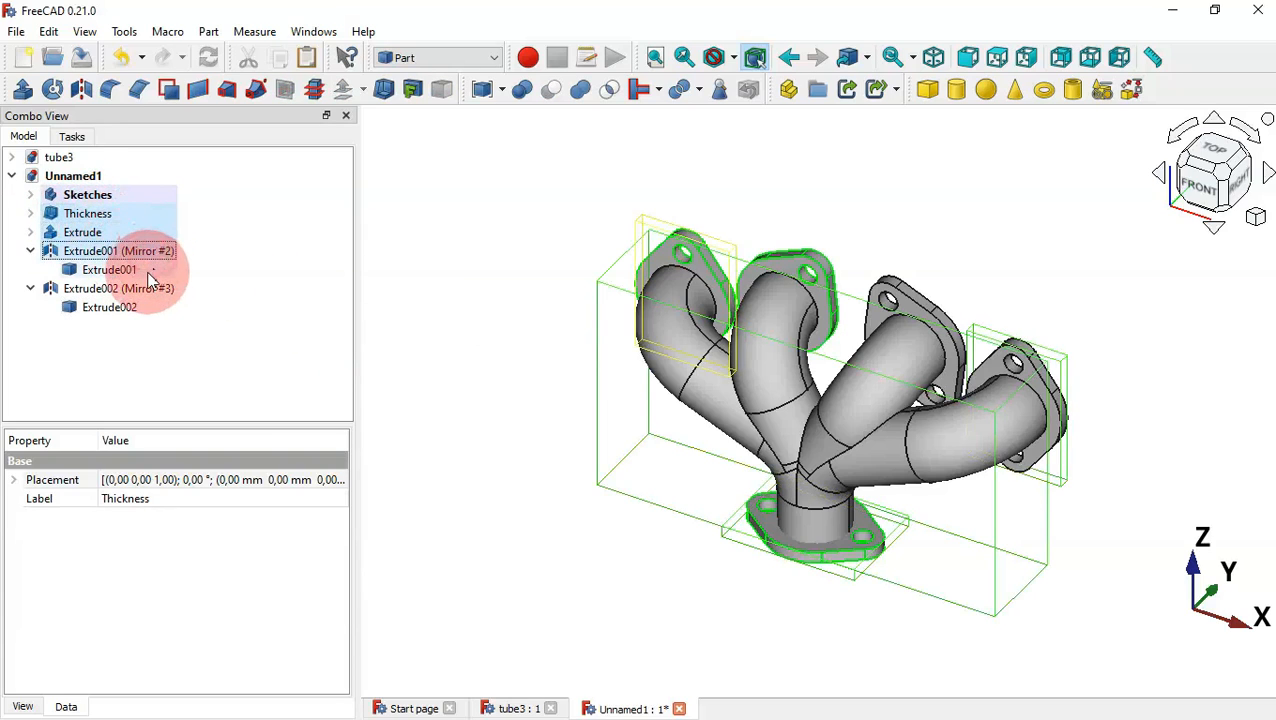
left_click(157, 289, "ctrl")
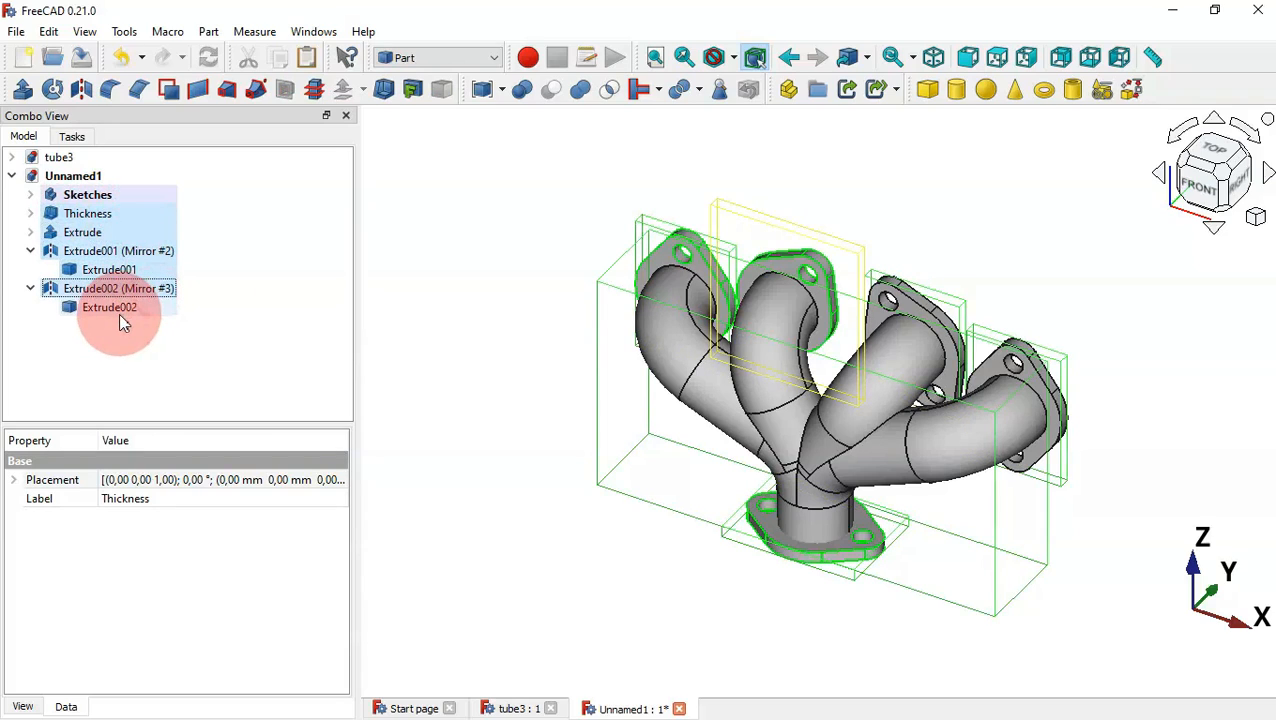
left_click(120, 316, "ctrl")
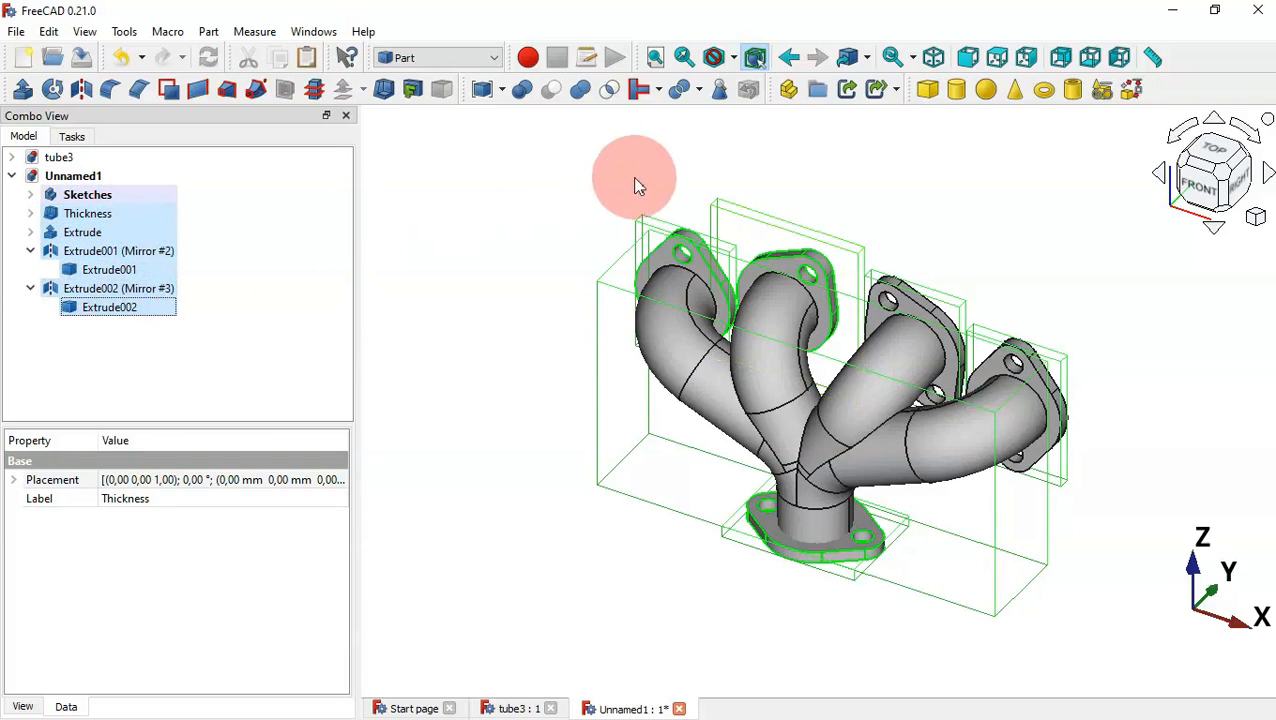
left_click(580, 90)
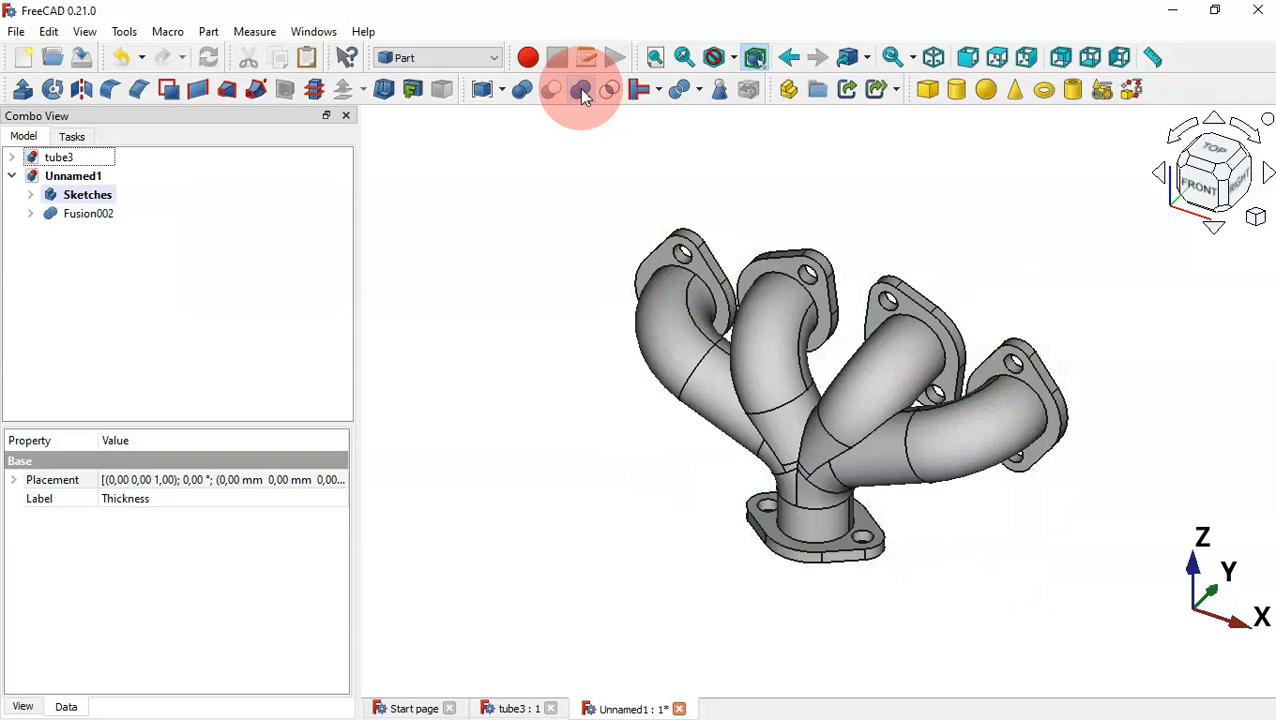
Inspect the fused manifold Fusion002 by toggling its visibility and reviewing the source shapes nested under it
left_click(601, 434)
mouse_move(603, 440)
left_mouse_down()
mouse_move(655, 436)
mouse_move(957, 322)
mouse_move(595, 433)
mouse_move(476, 388)
left_mouse_up()
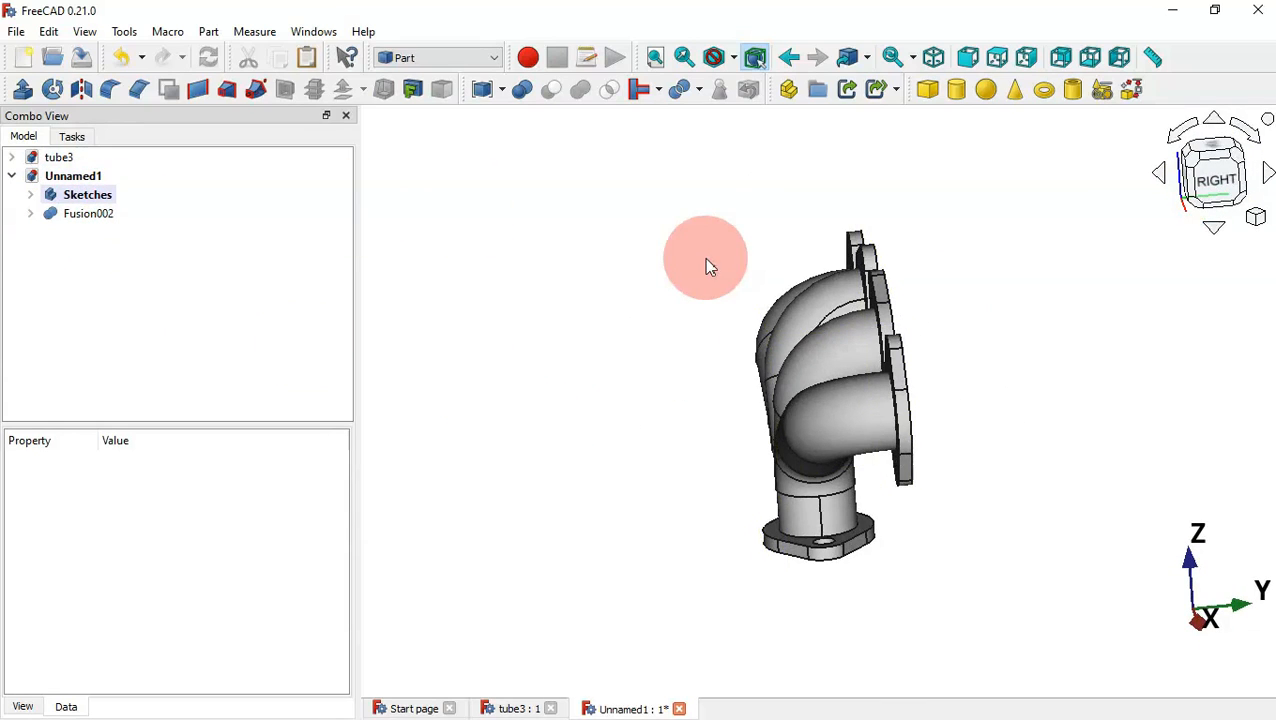
key("0")
left_click(75, 219)
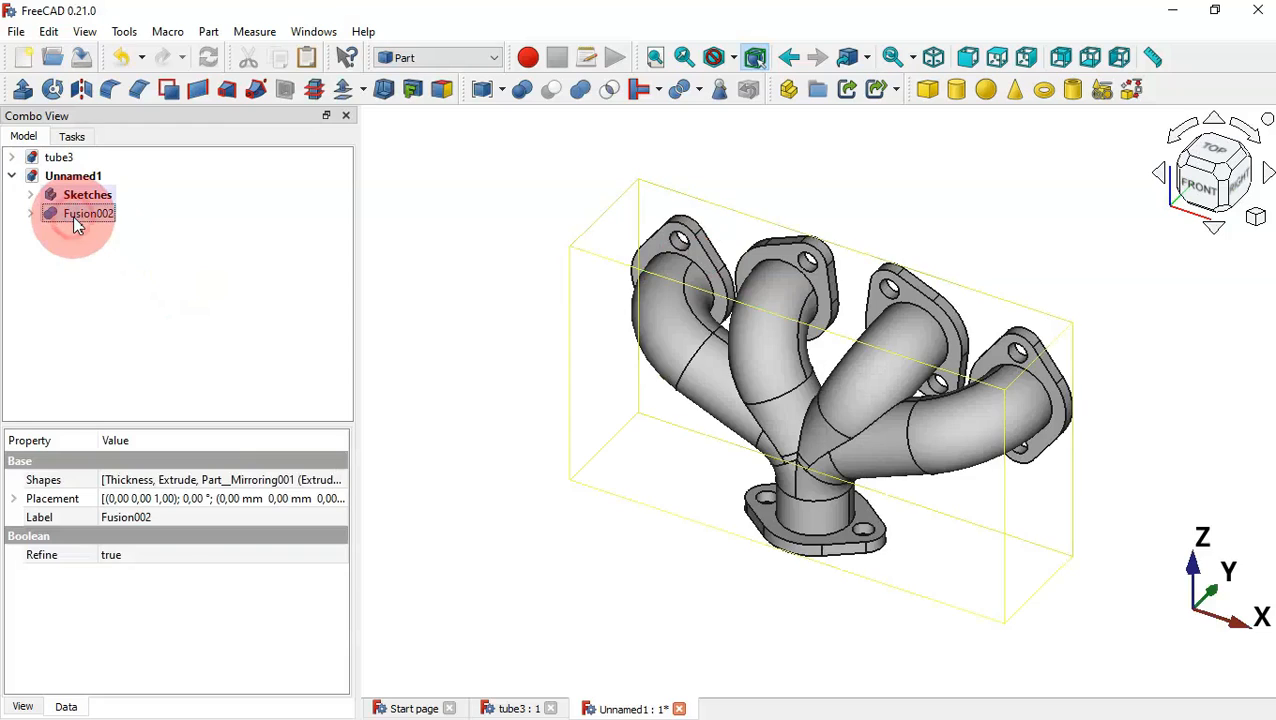
key("space")
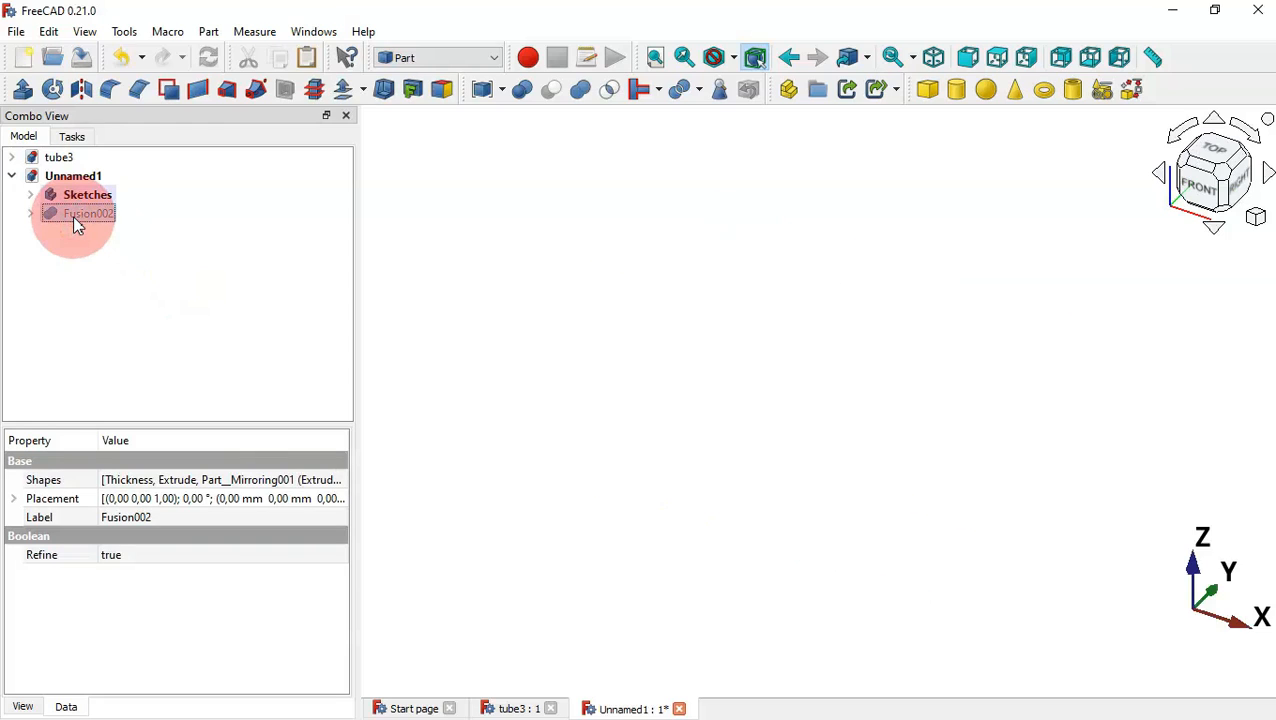
key("space")
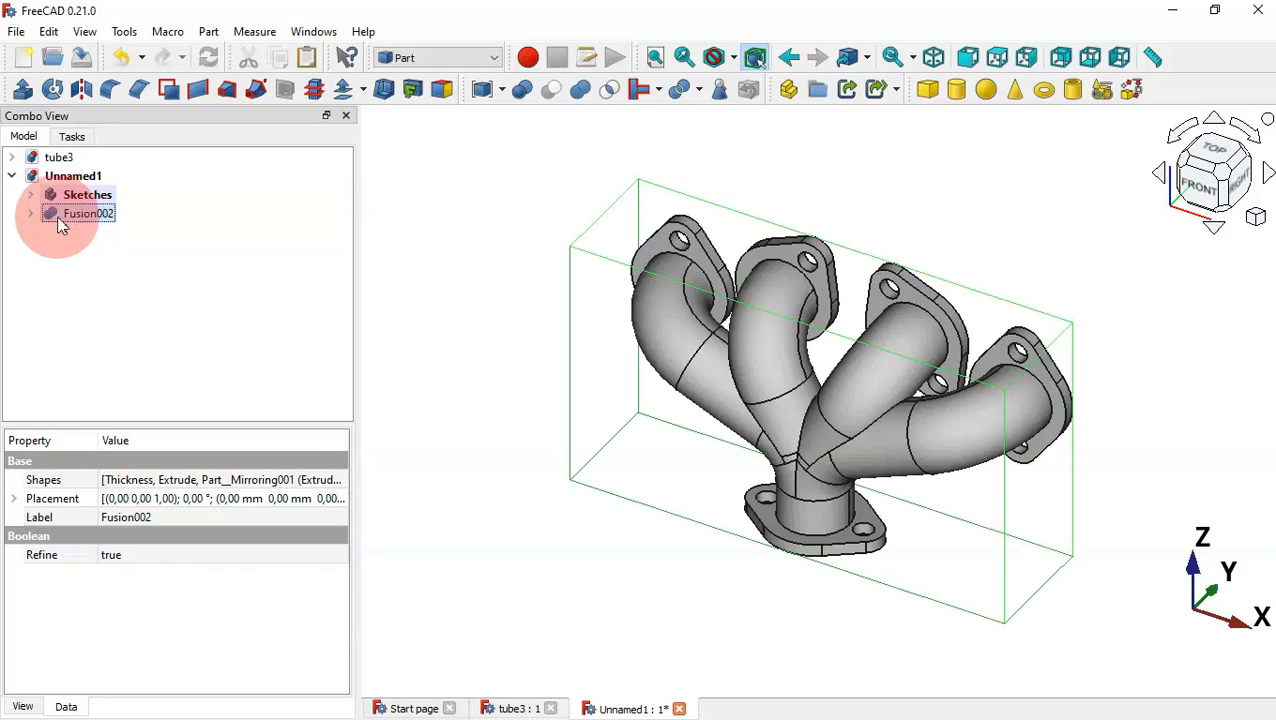
left_click(32, 215)
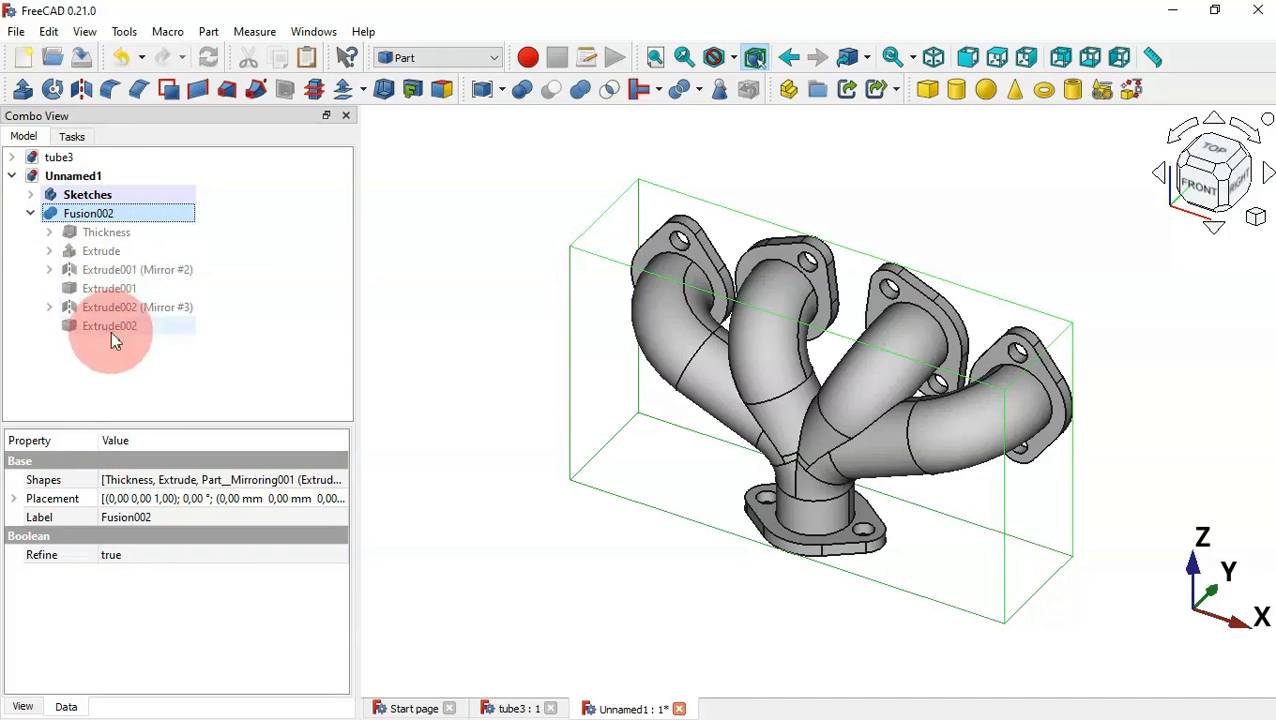
left_click(31, 214)
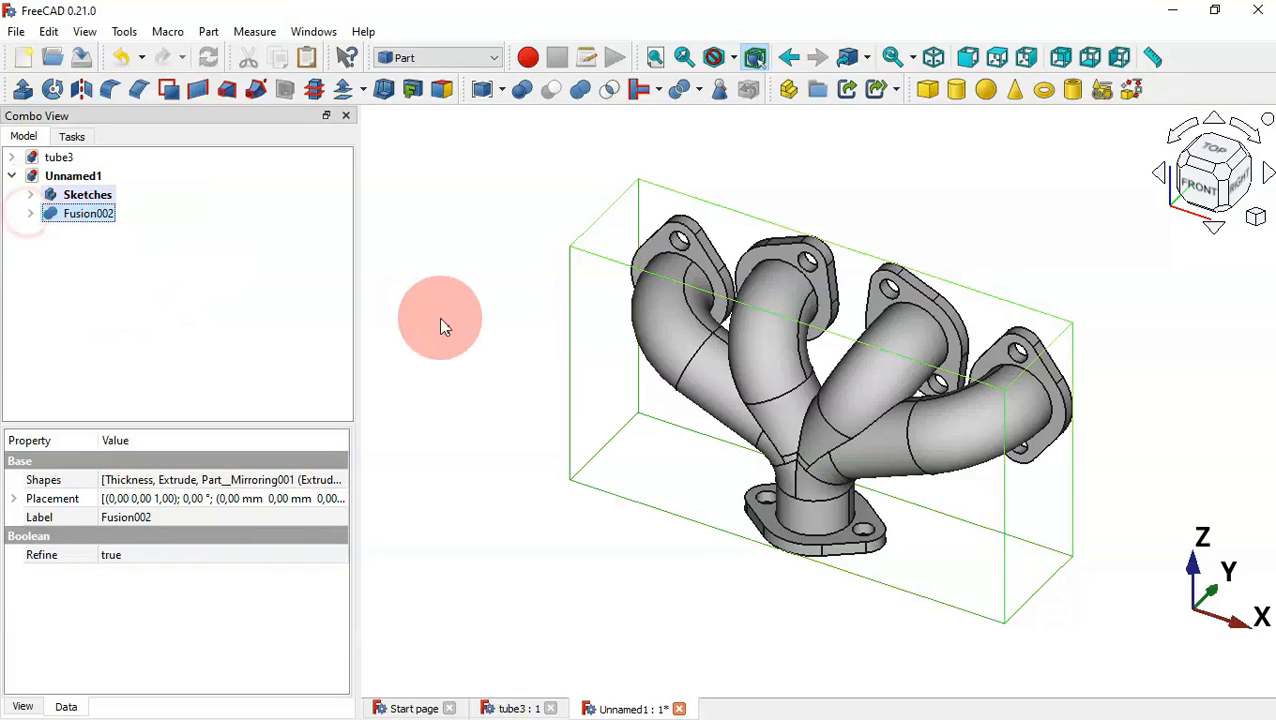
left_click(442, 322)
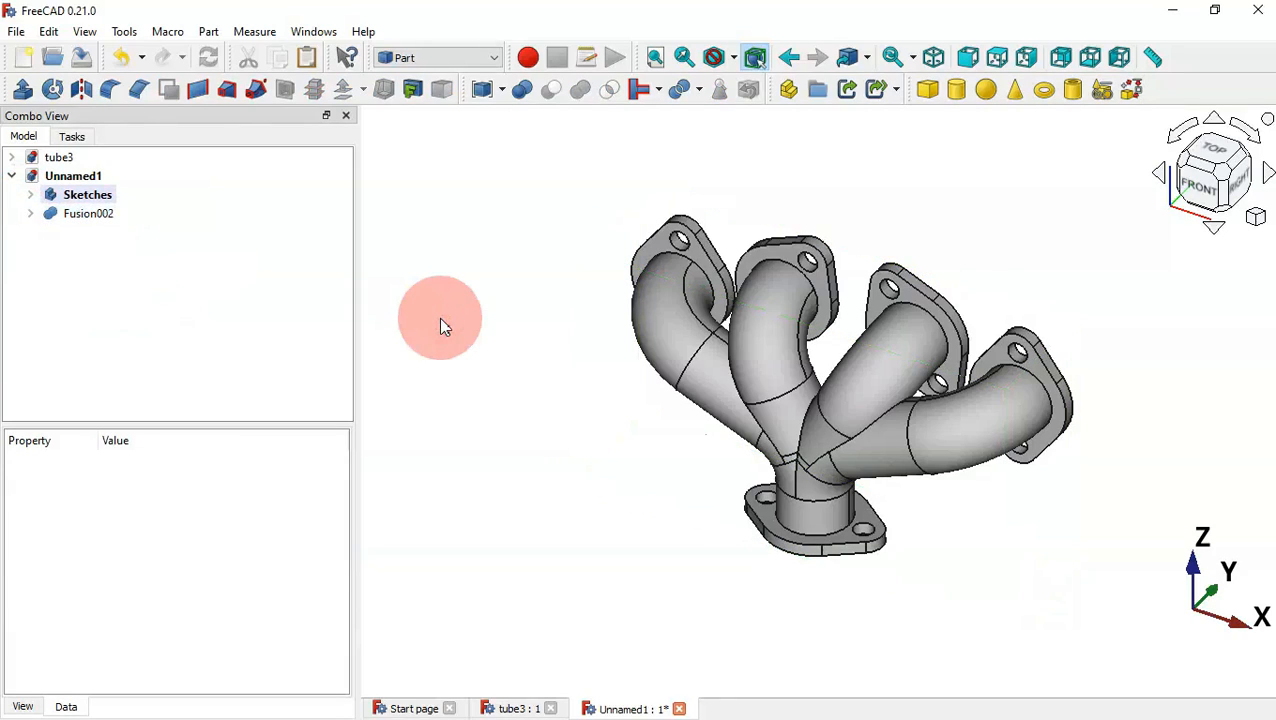
Examine the finished manifold from several angles, including the tube openings and the flange faces
middle_click_drag(1204, 386, 1014, 452)
middle_click_drag(713, 435, 922, 403)
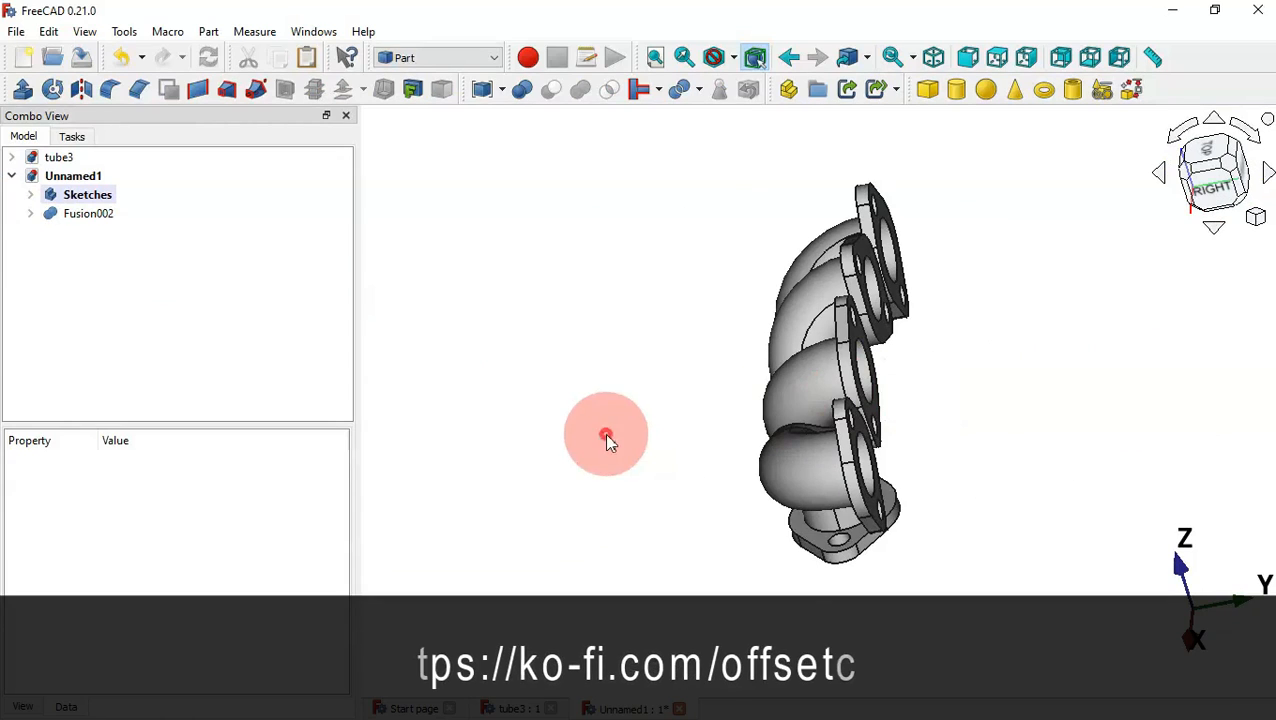
middle_click_drag(607, 435, 826, 433)
middle_click_drag(1139, 387, 624, 533)
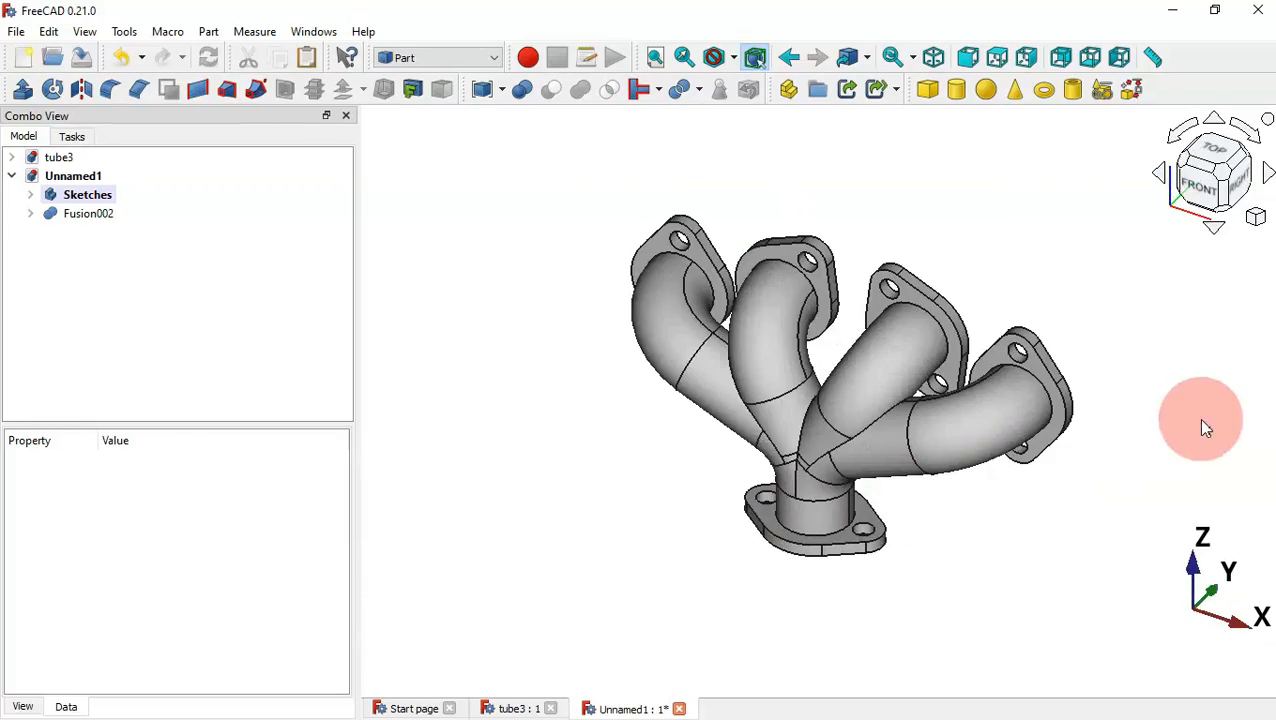